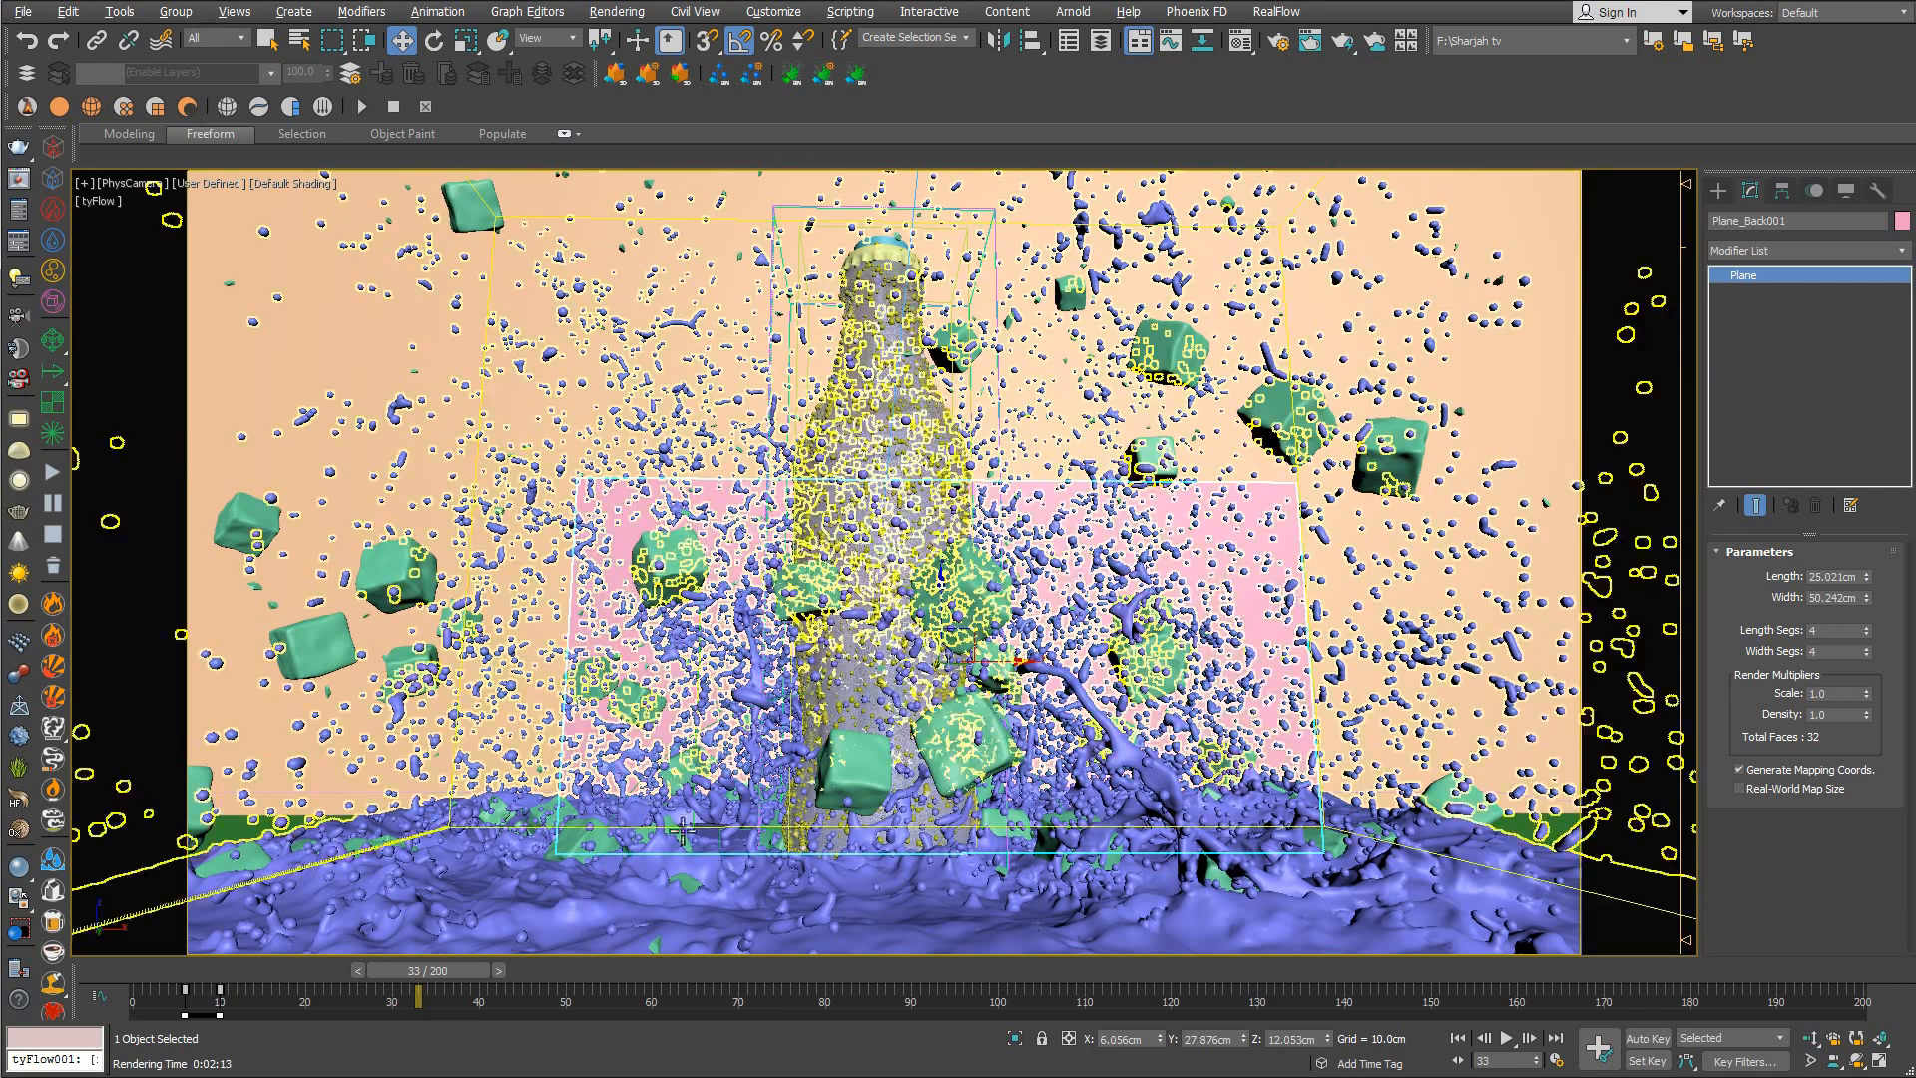
Go to frame 0, select the PhoenixFDLiquid001 simulator in wireframe display, restore shading and expand its Grid settings
left_click_drag(393, 971, 135, 984)
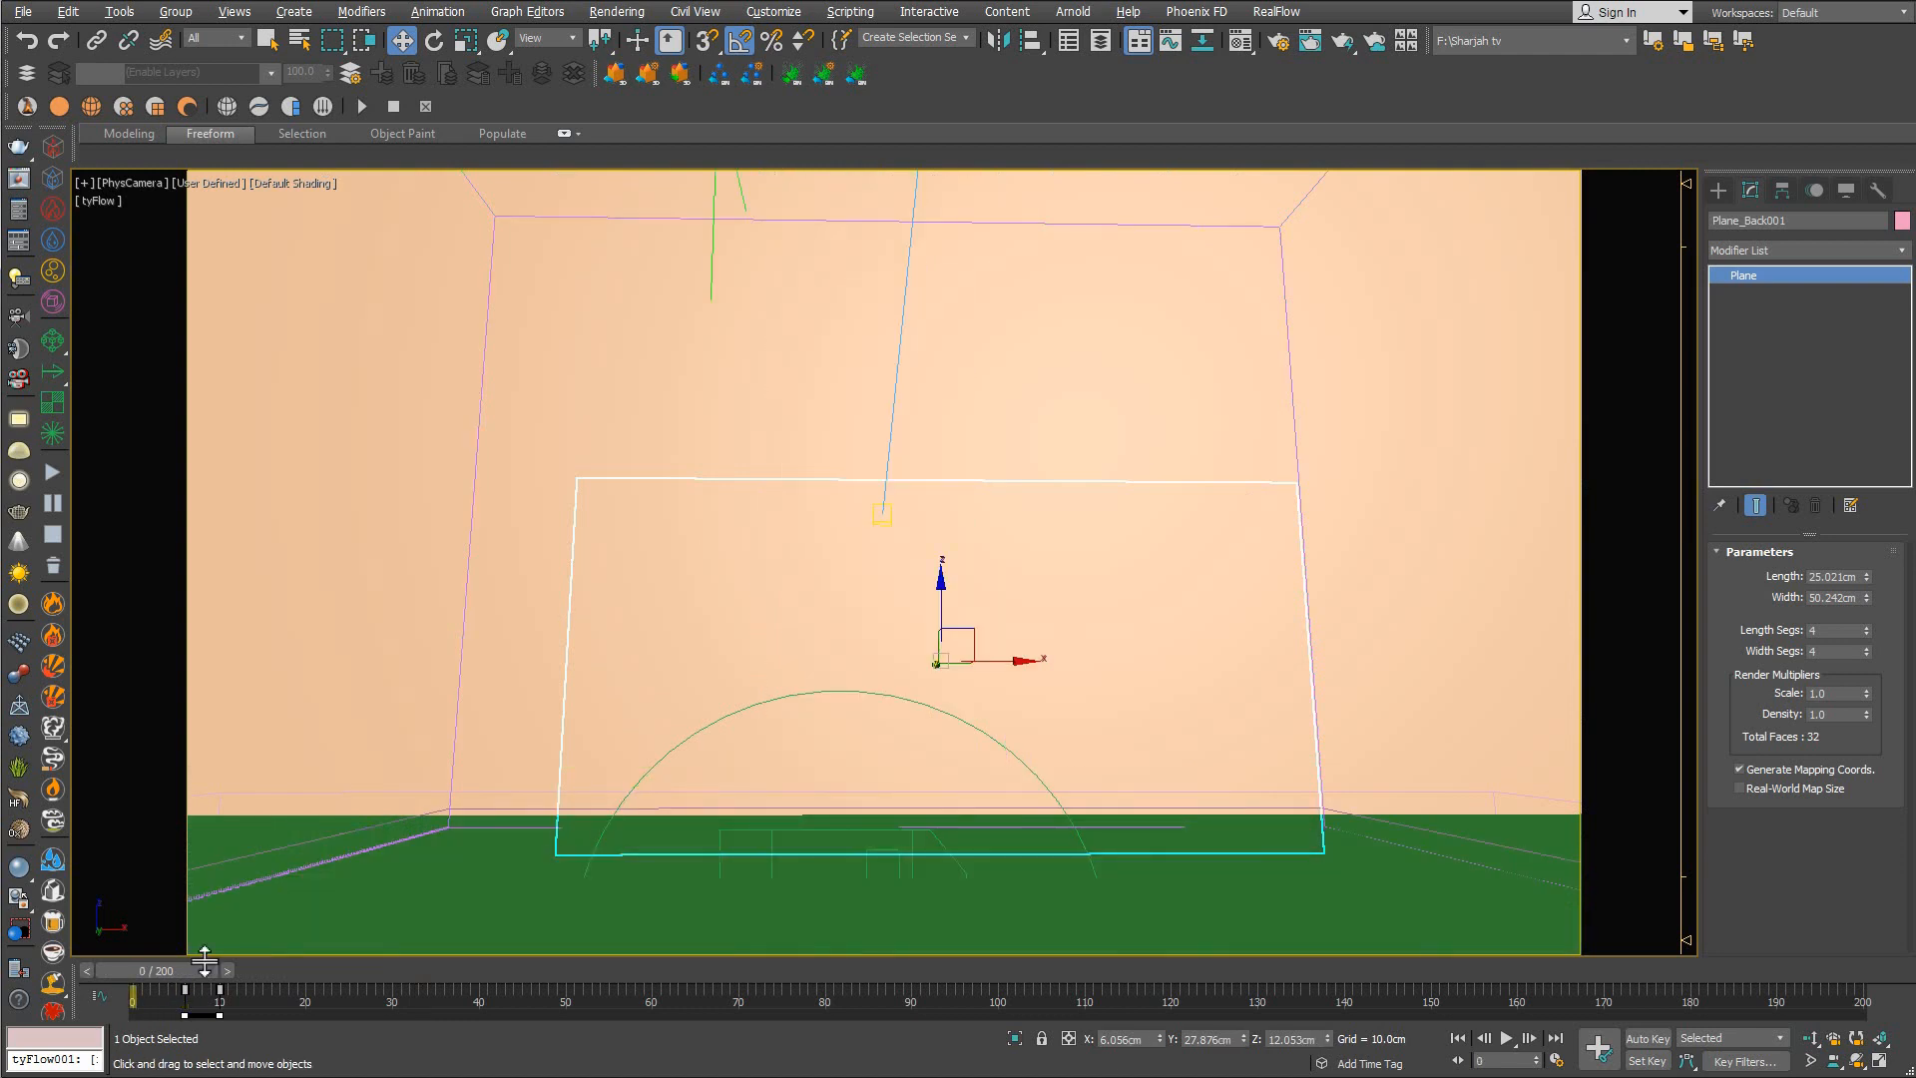
key("F3")
left_click(449, 775)
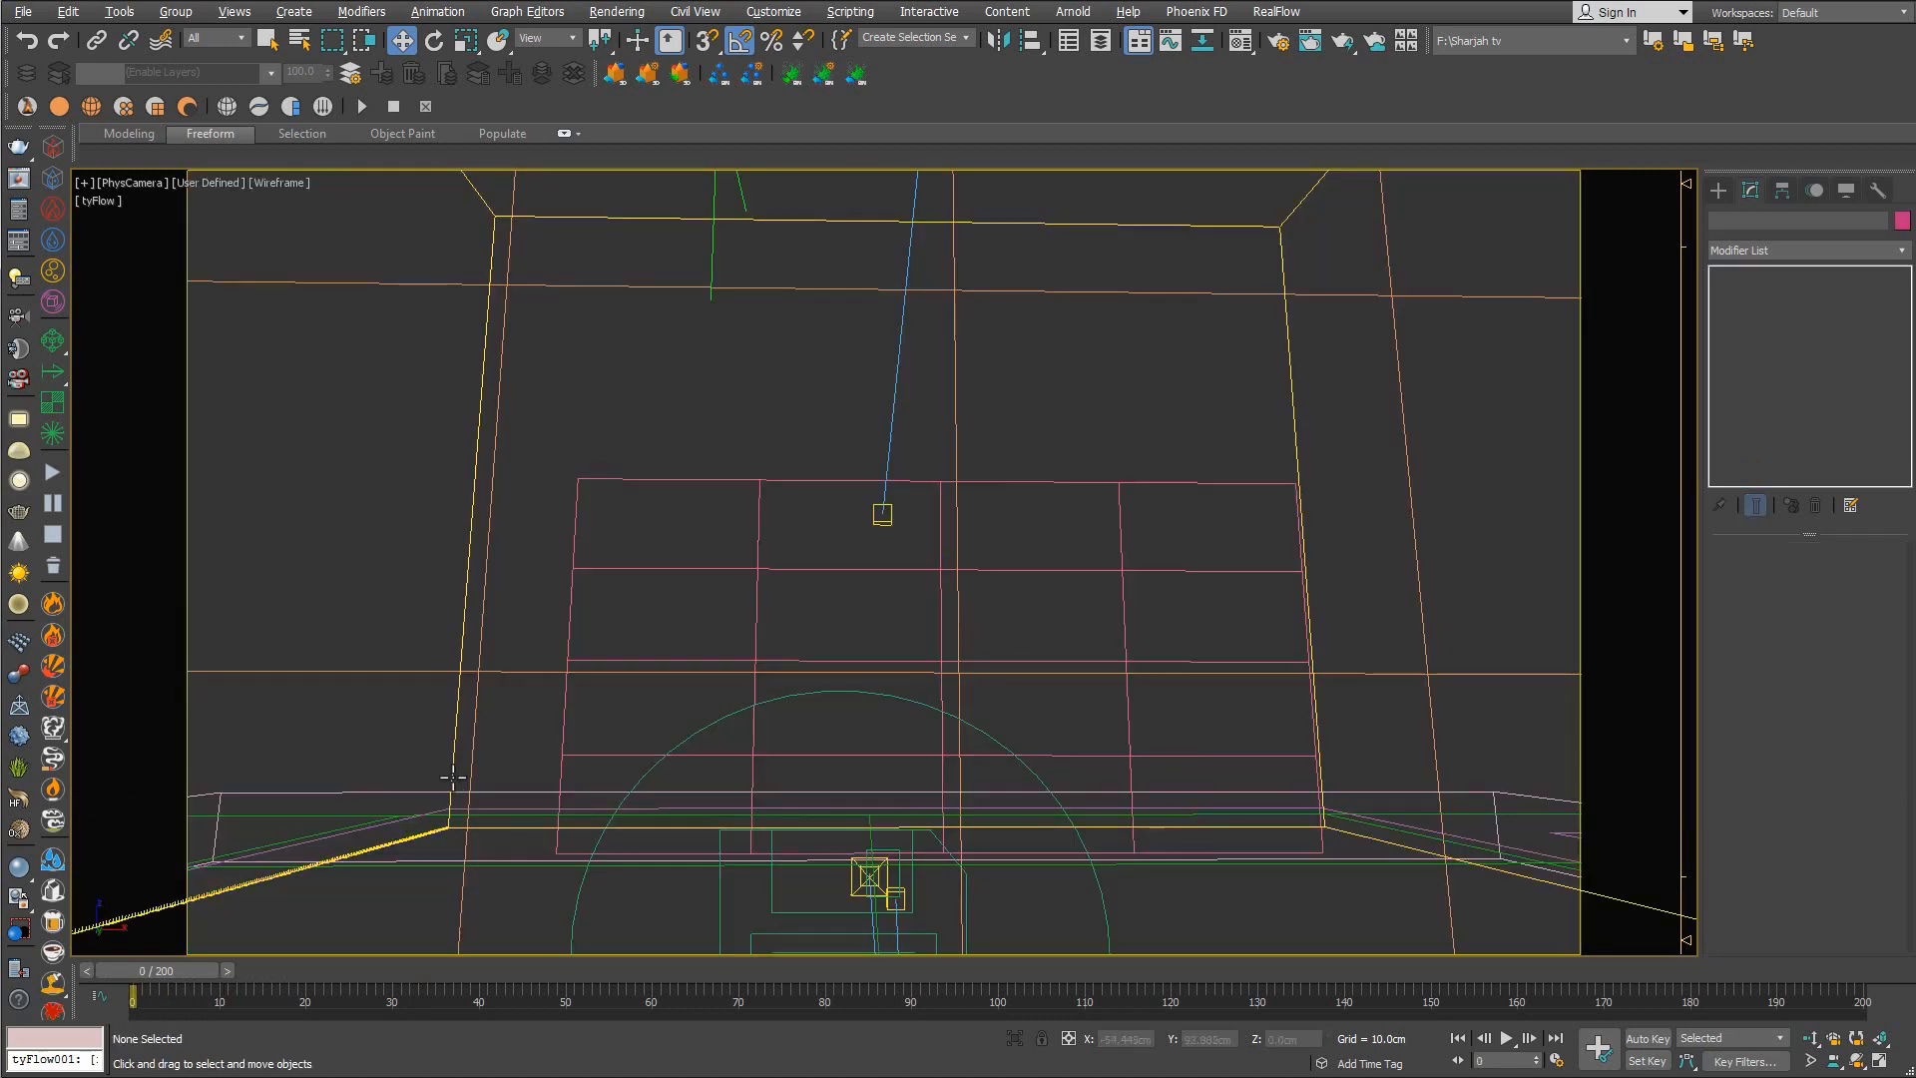
left_click(469, 788)
key("F3")
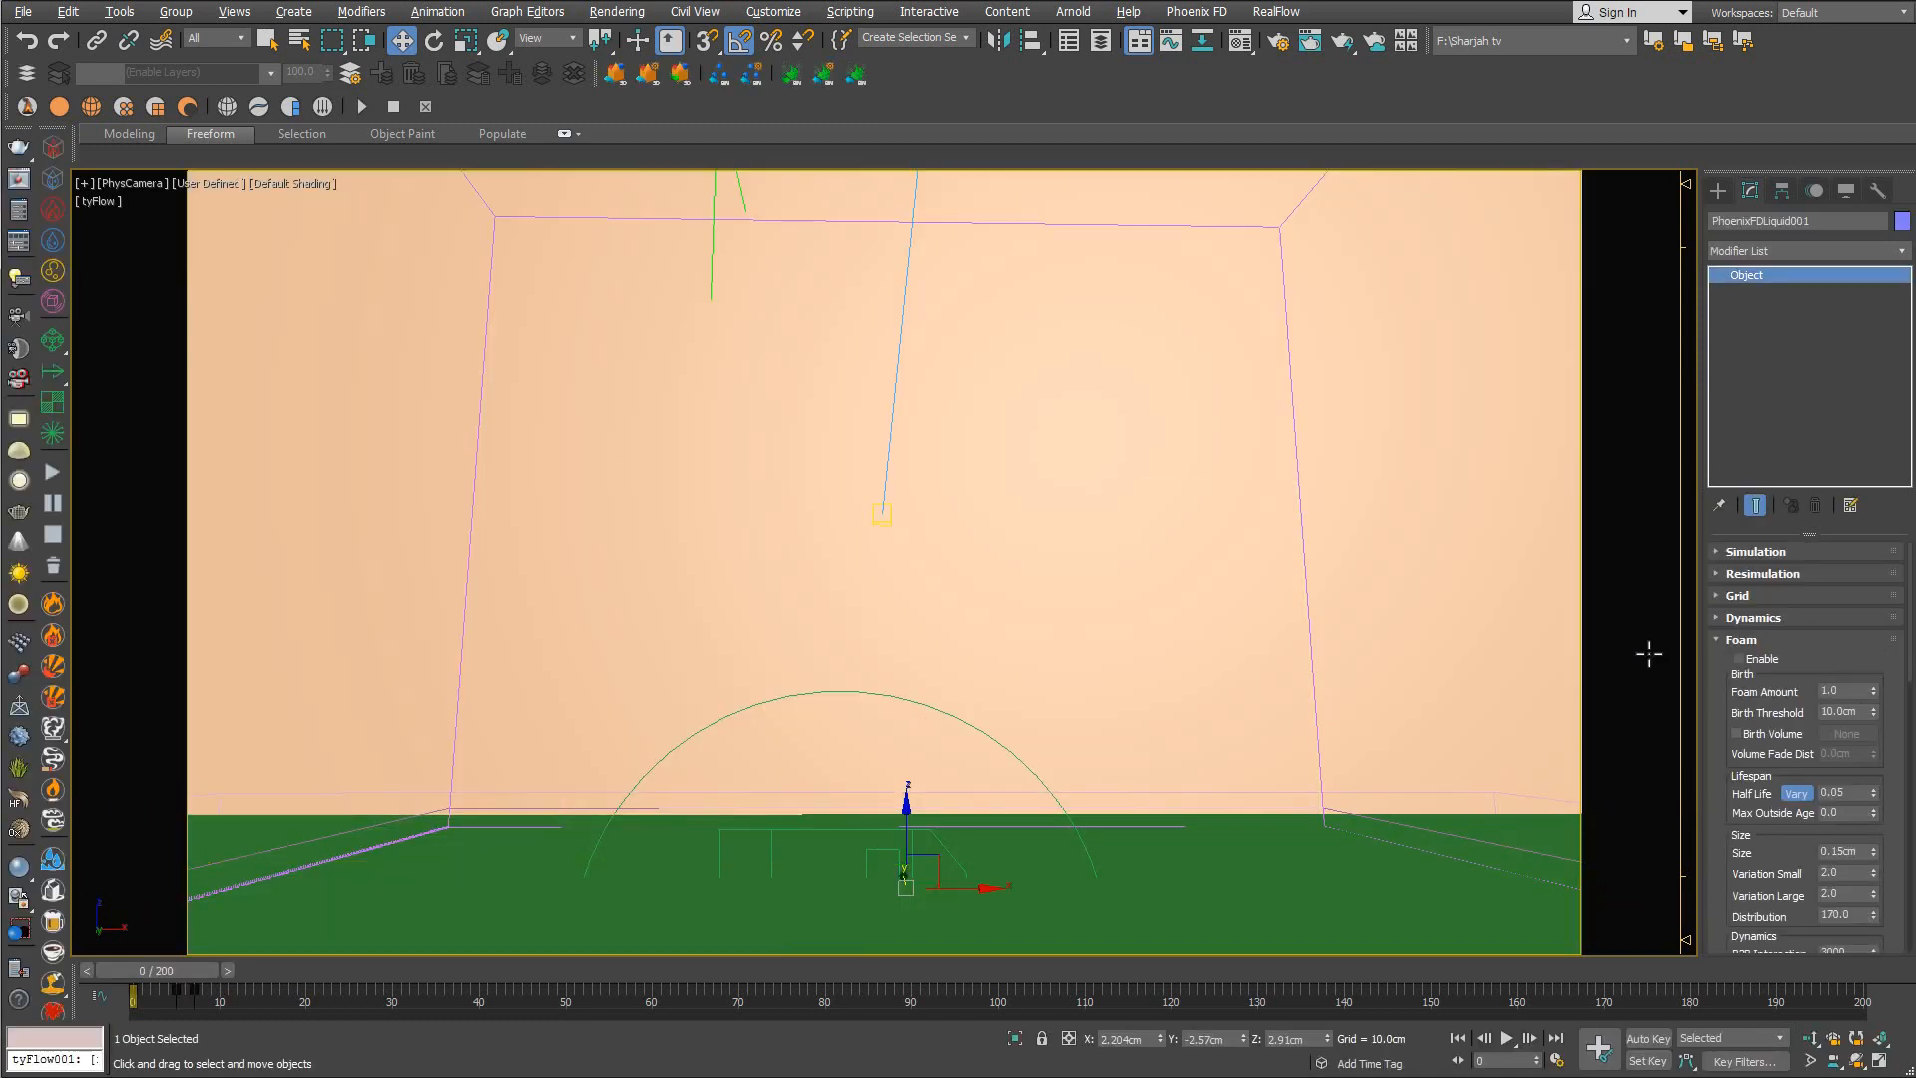
left_click(1762, 596)
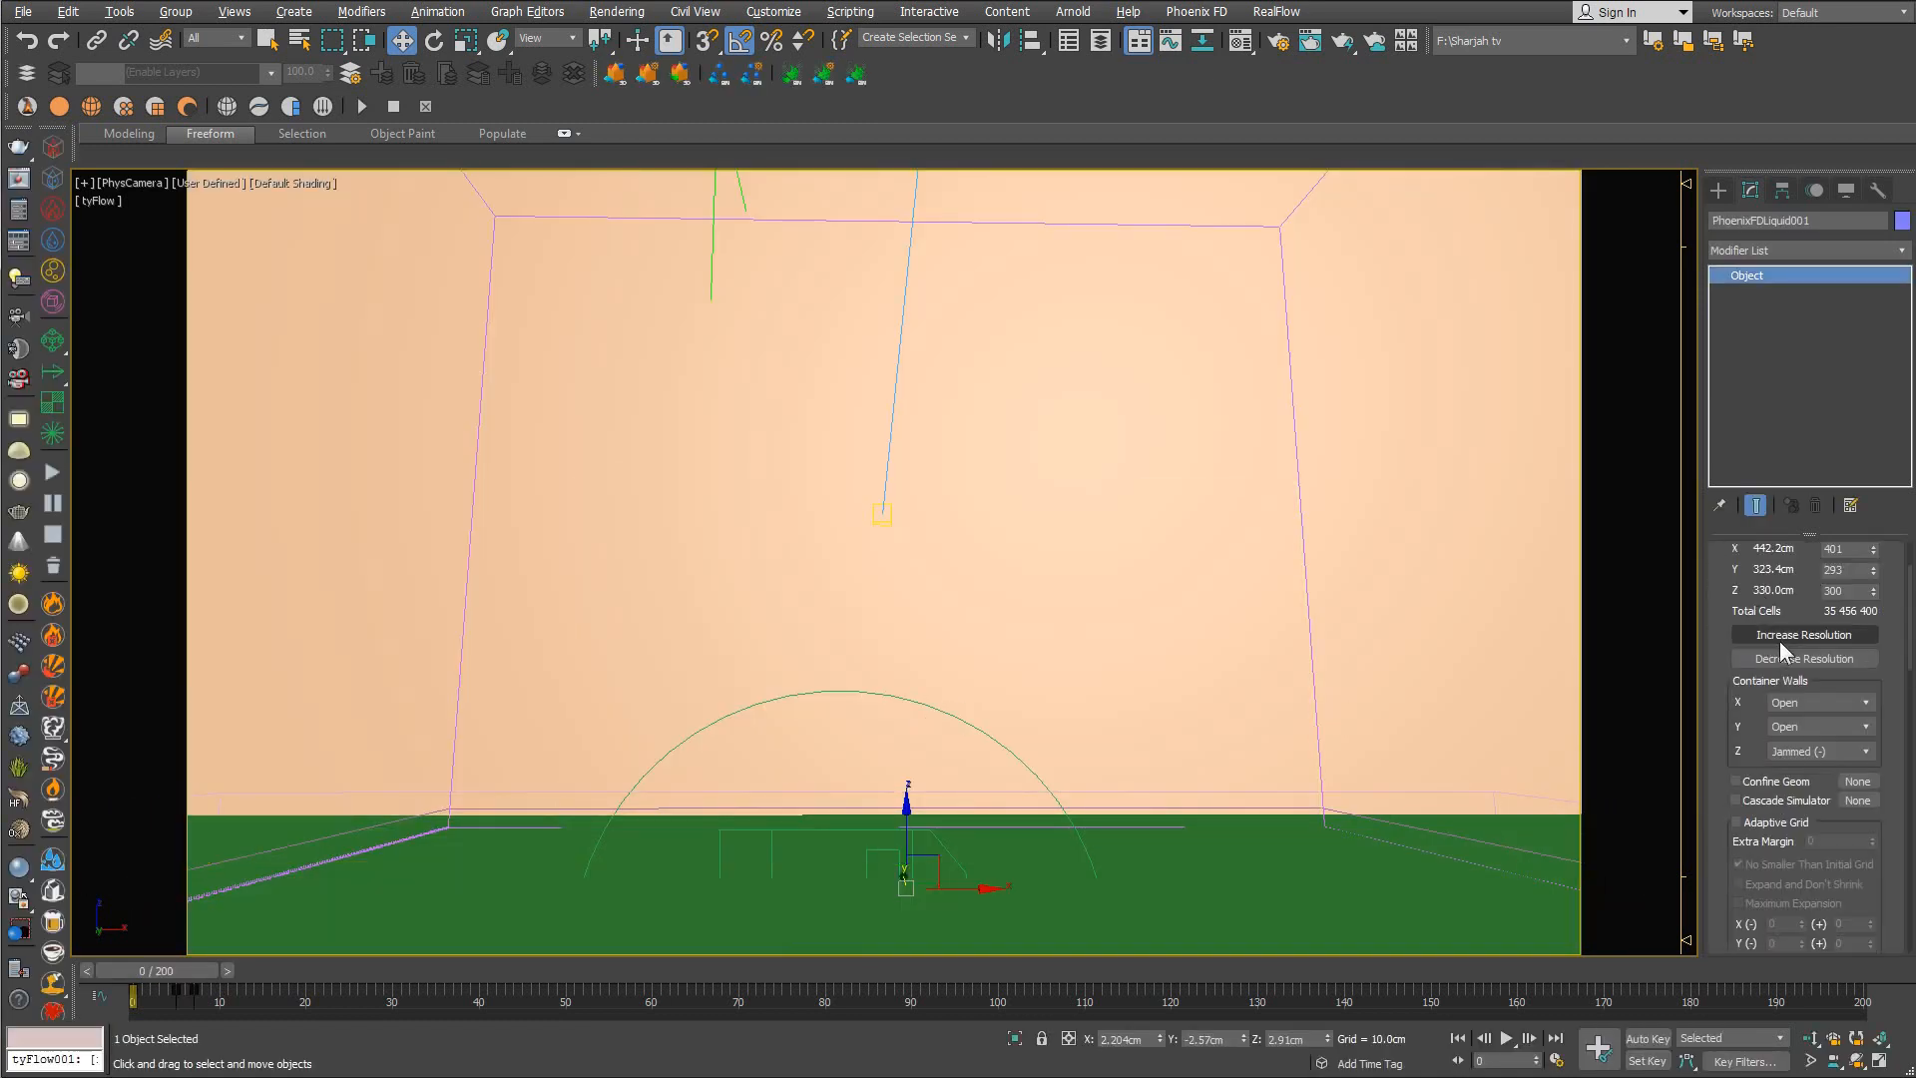
scroll(1726, 603, "up", 3)
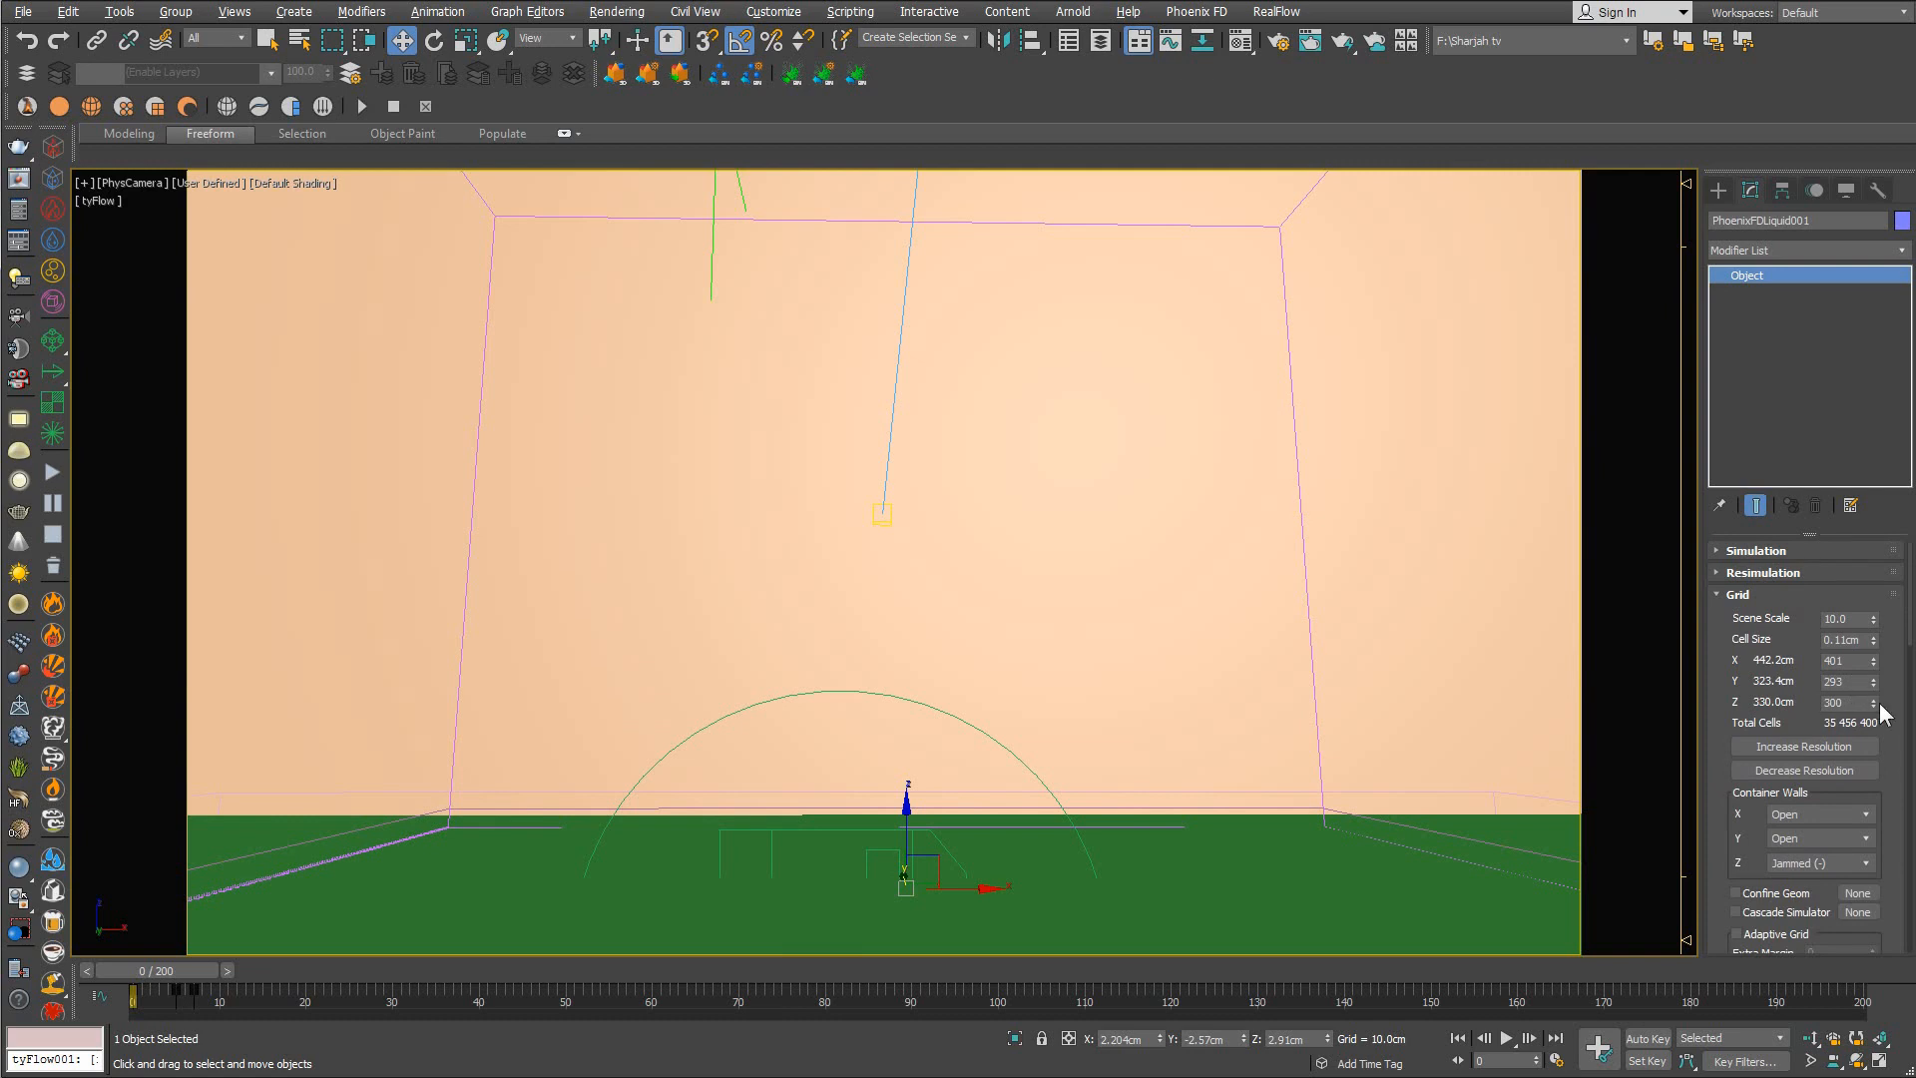
Enlarge the liquid simulator's grid to 702 cells in X, 308 in Y and 315 in Z
mouse_move(1873, 702)
left_mouse_down()
mouse_move(1873, 678)
mouse_move(1862, 702)
left_mouse_up()
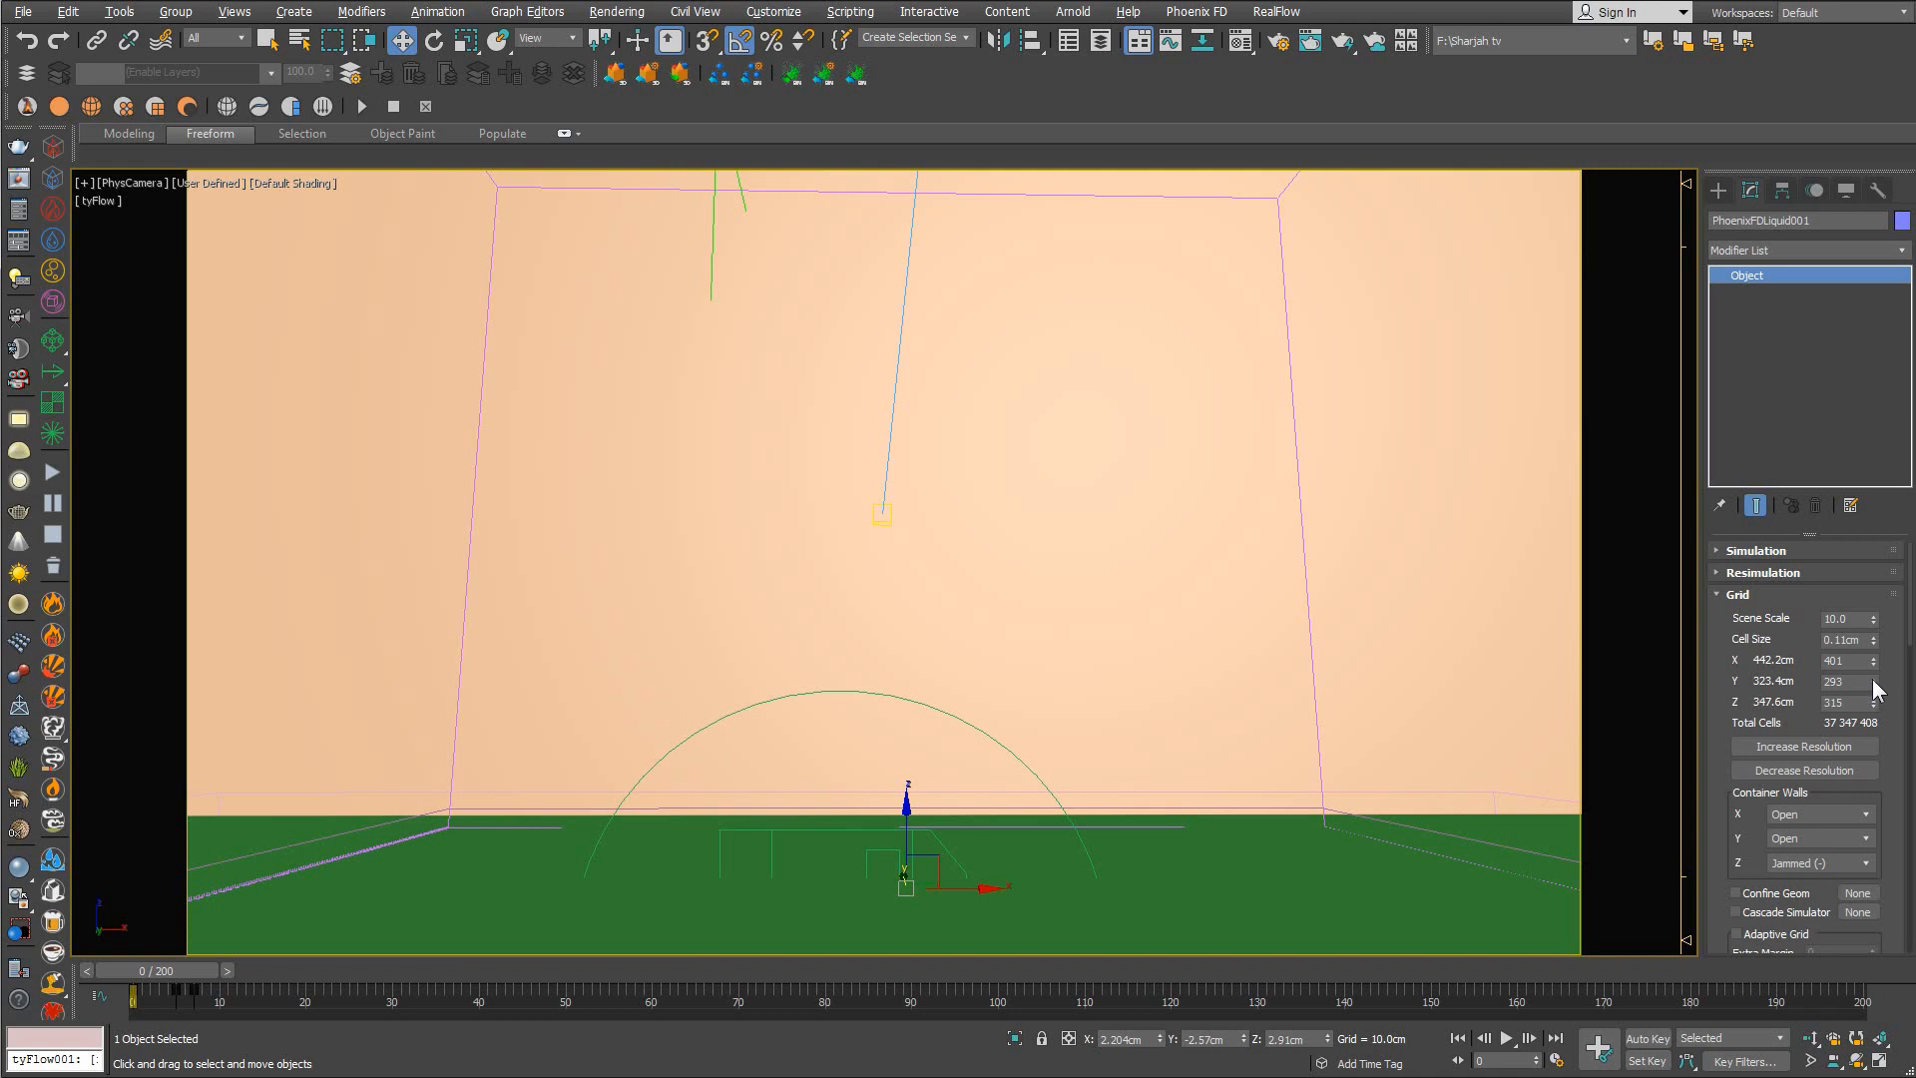
left_click_drag(1875, 688, 1874, 674)
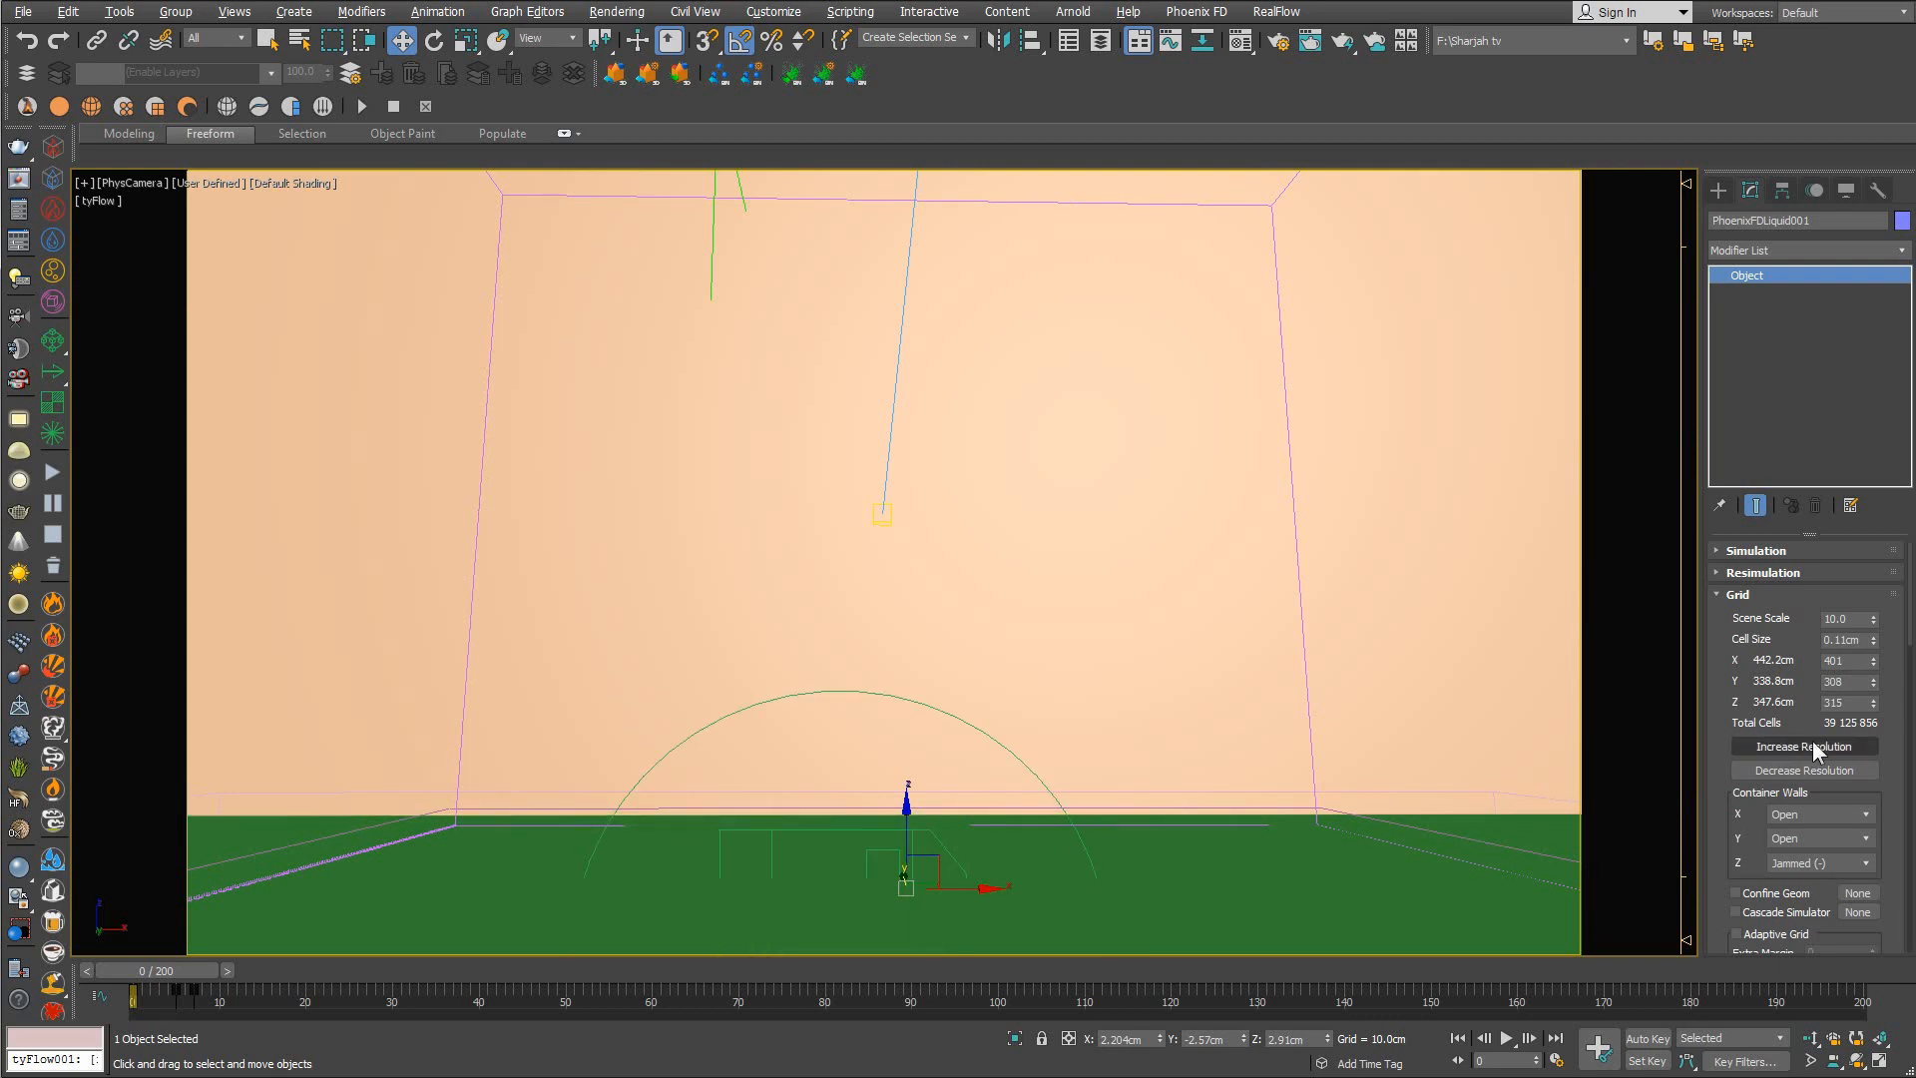
left_click_drag(1874, 660, 1881, 583)
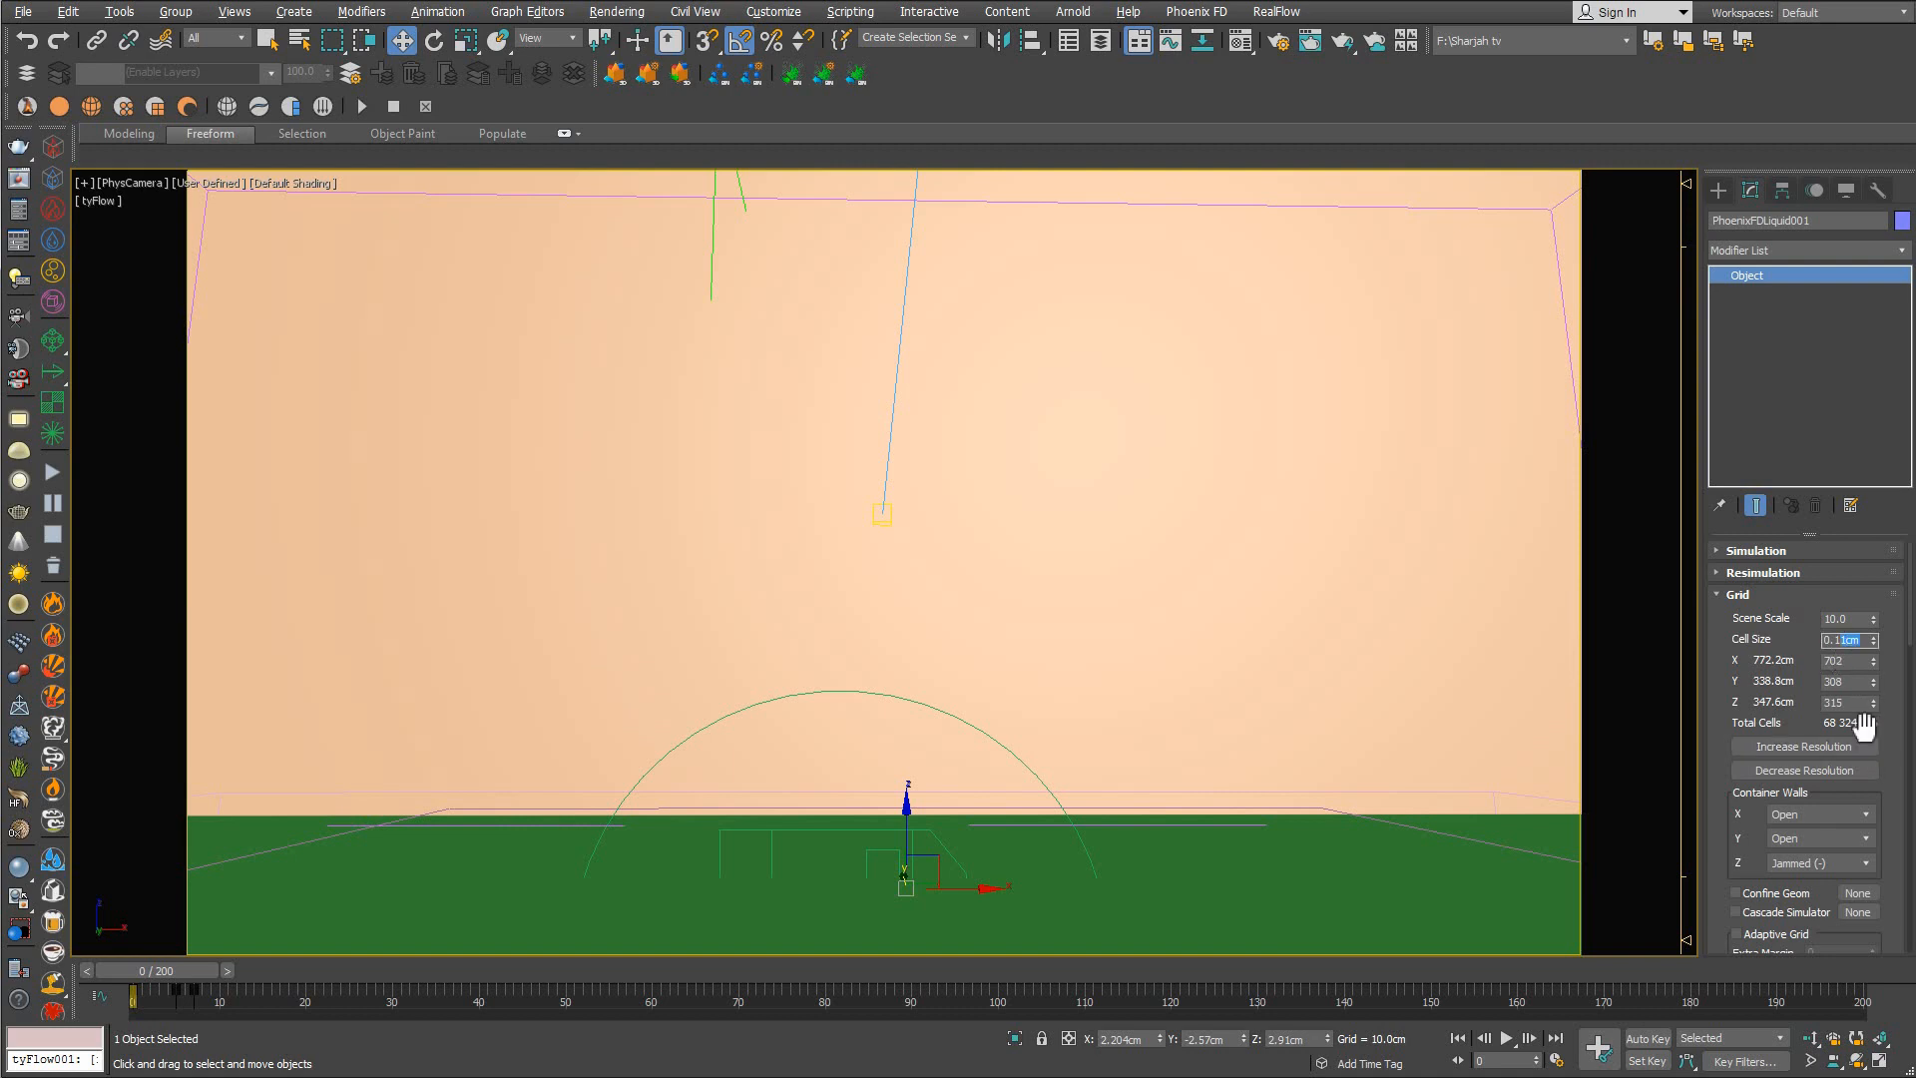
Set the liquid grid's cell size to 0.105 cm and its X size to 705 cells
type("05")
key("Return")
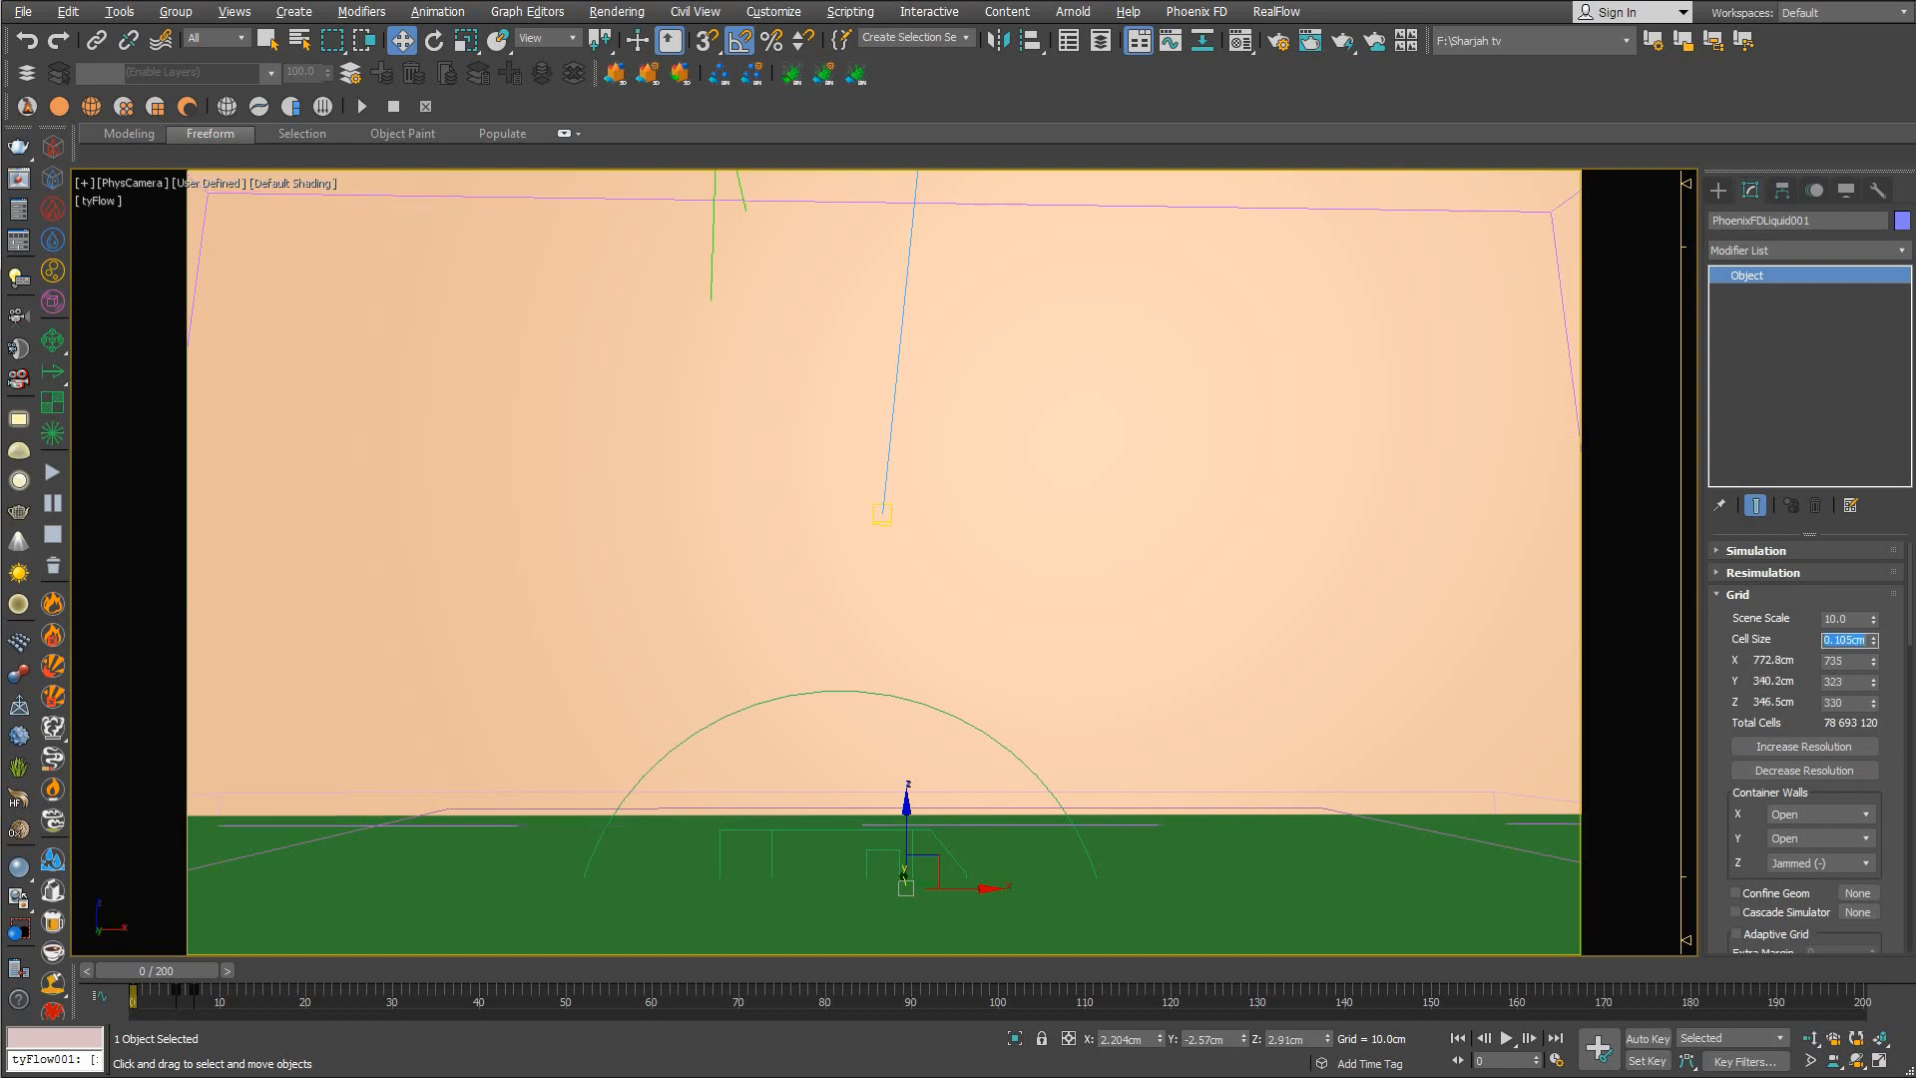
left_click(1852, 662)
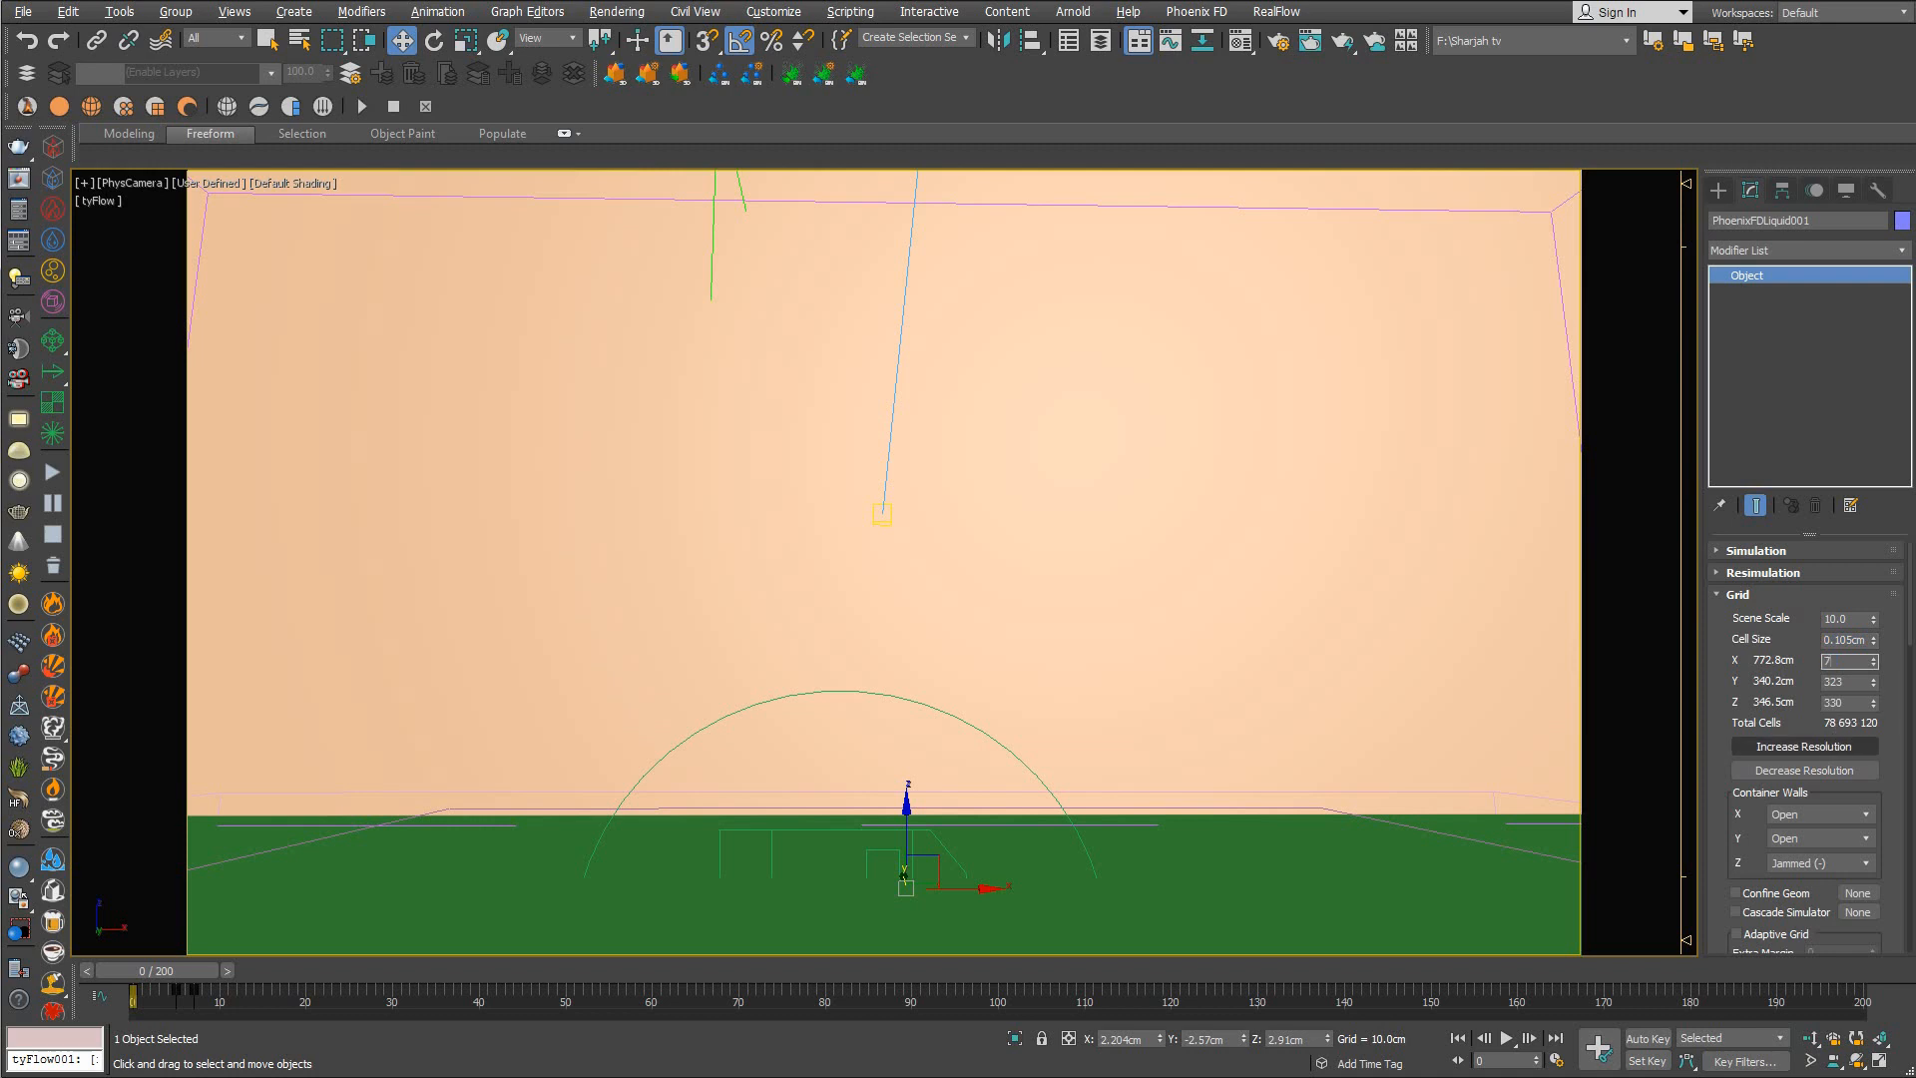
type("705")
key("Return")
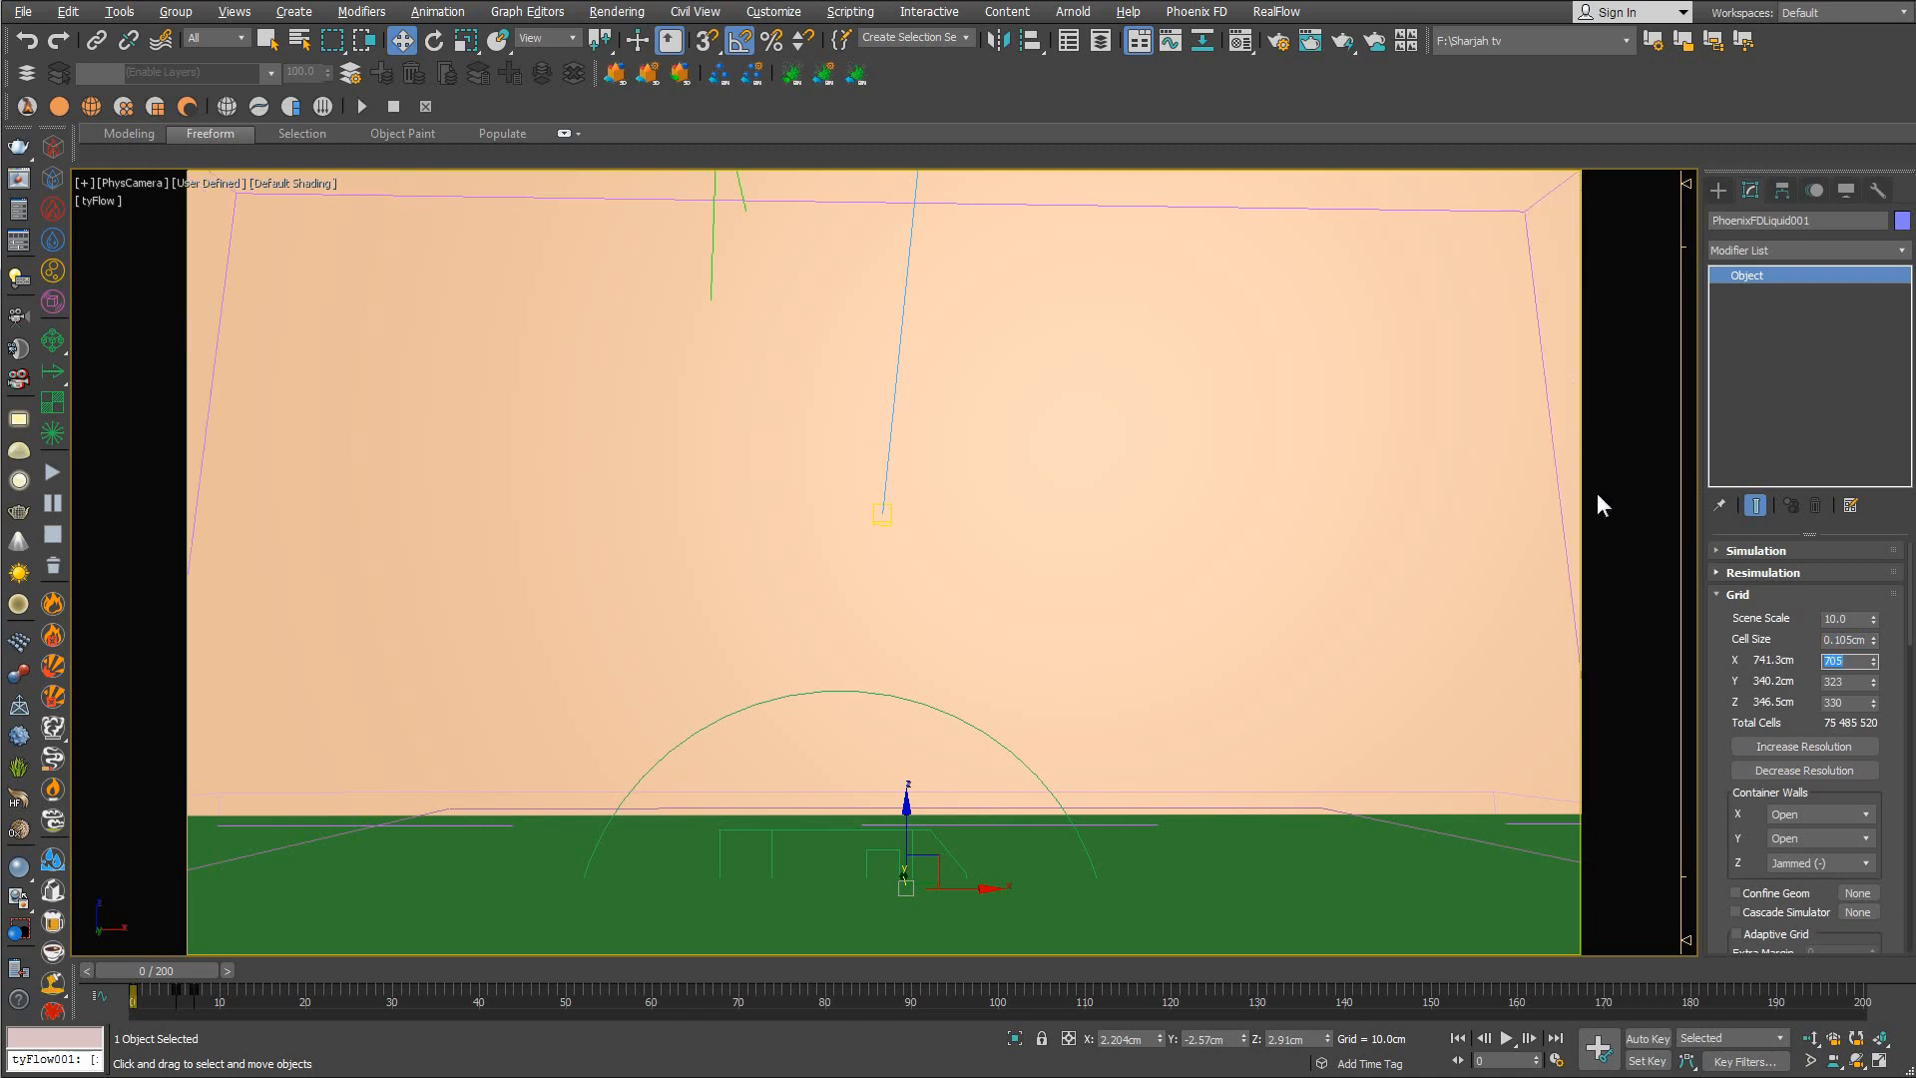
Set the liquid grid's Y size to 307 cells and its Z size to 314 cells
left_click(1854, 682)
type("307")
key("Return")
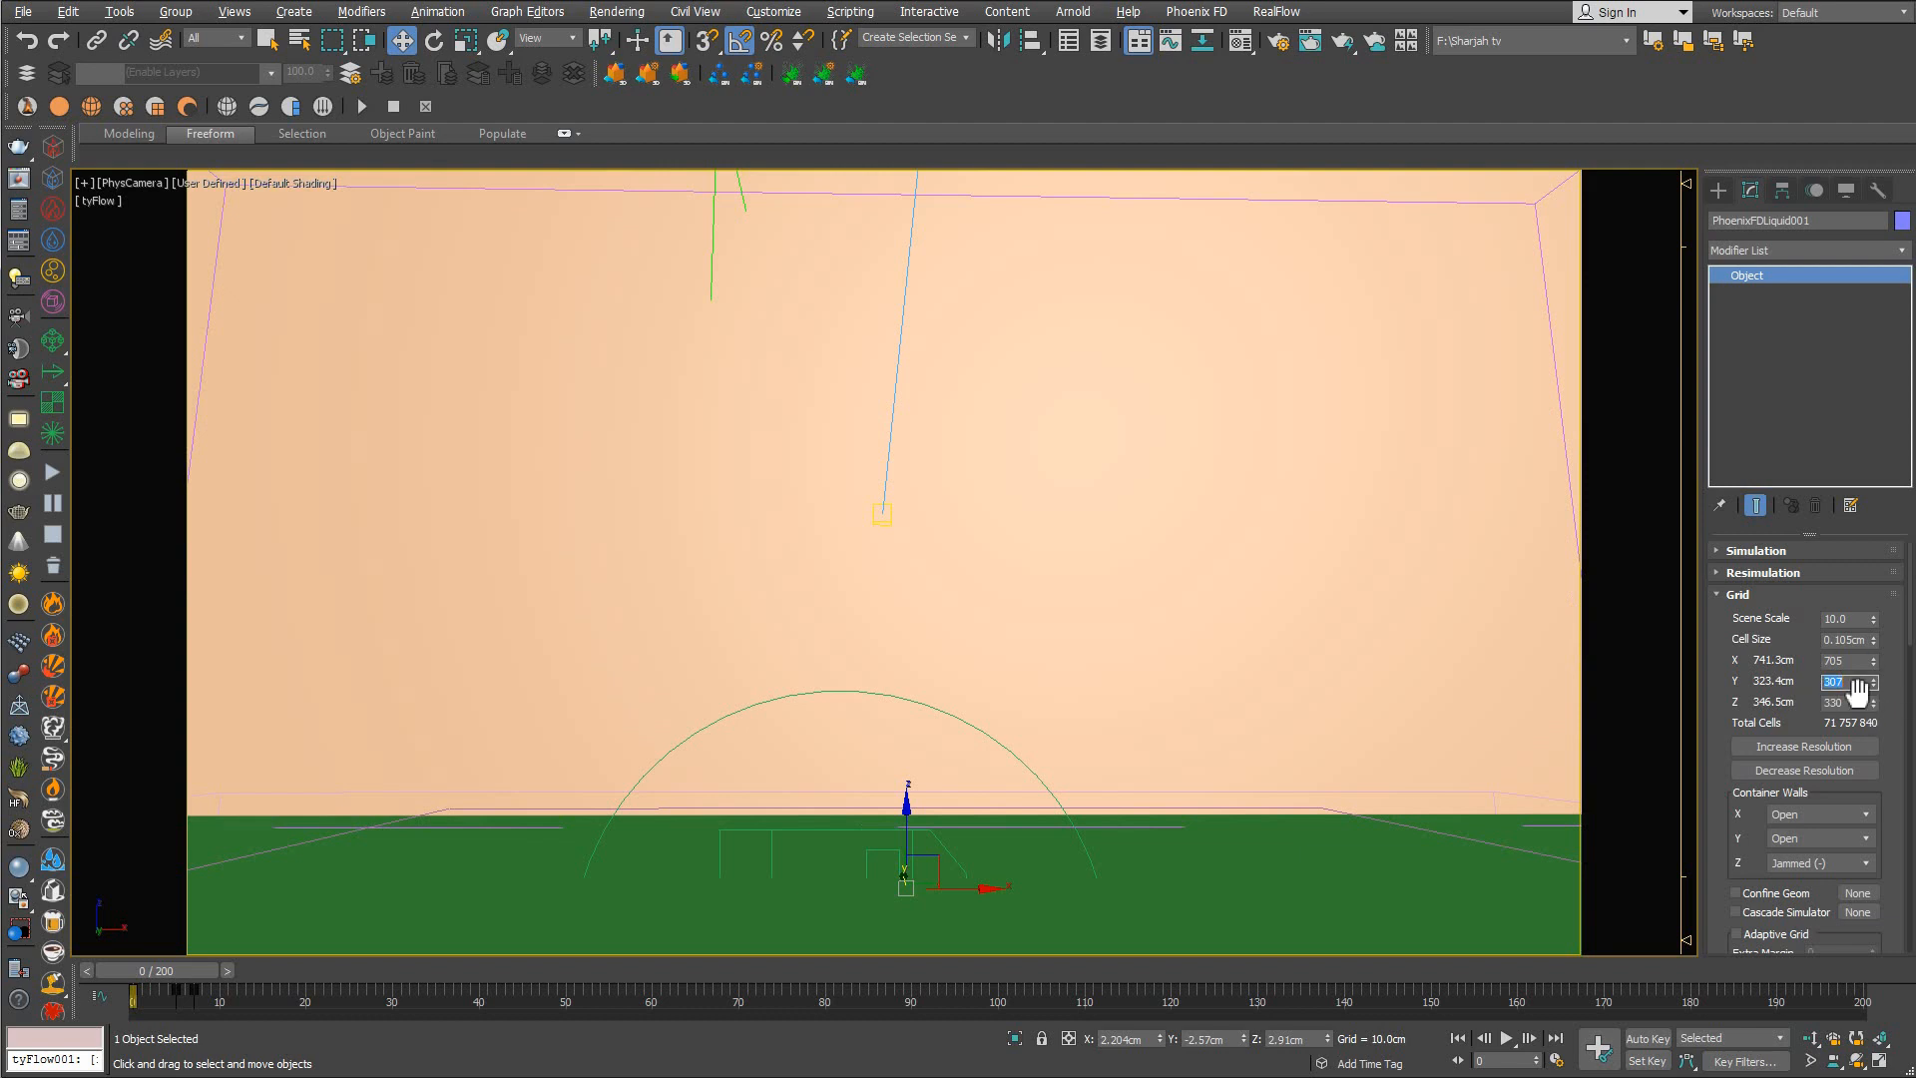
key("Tab")
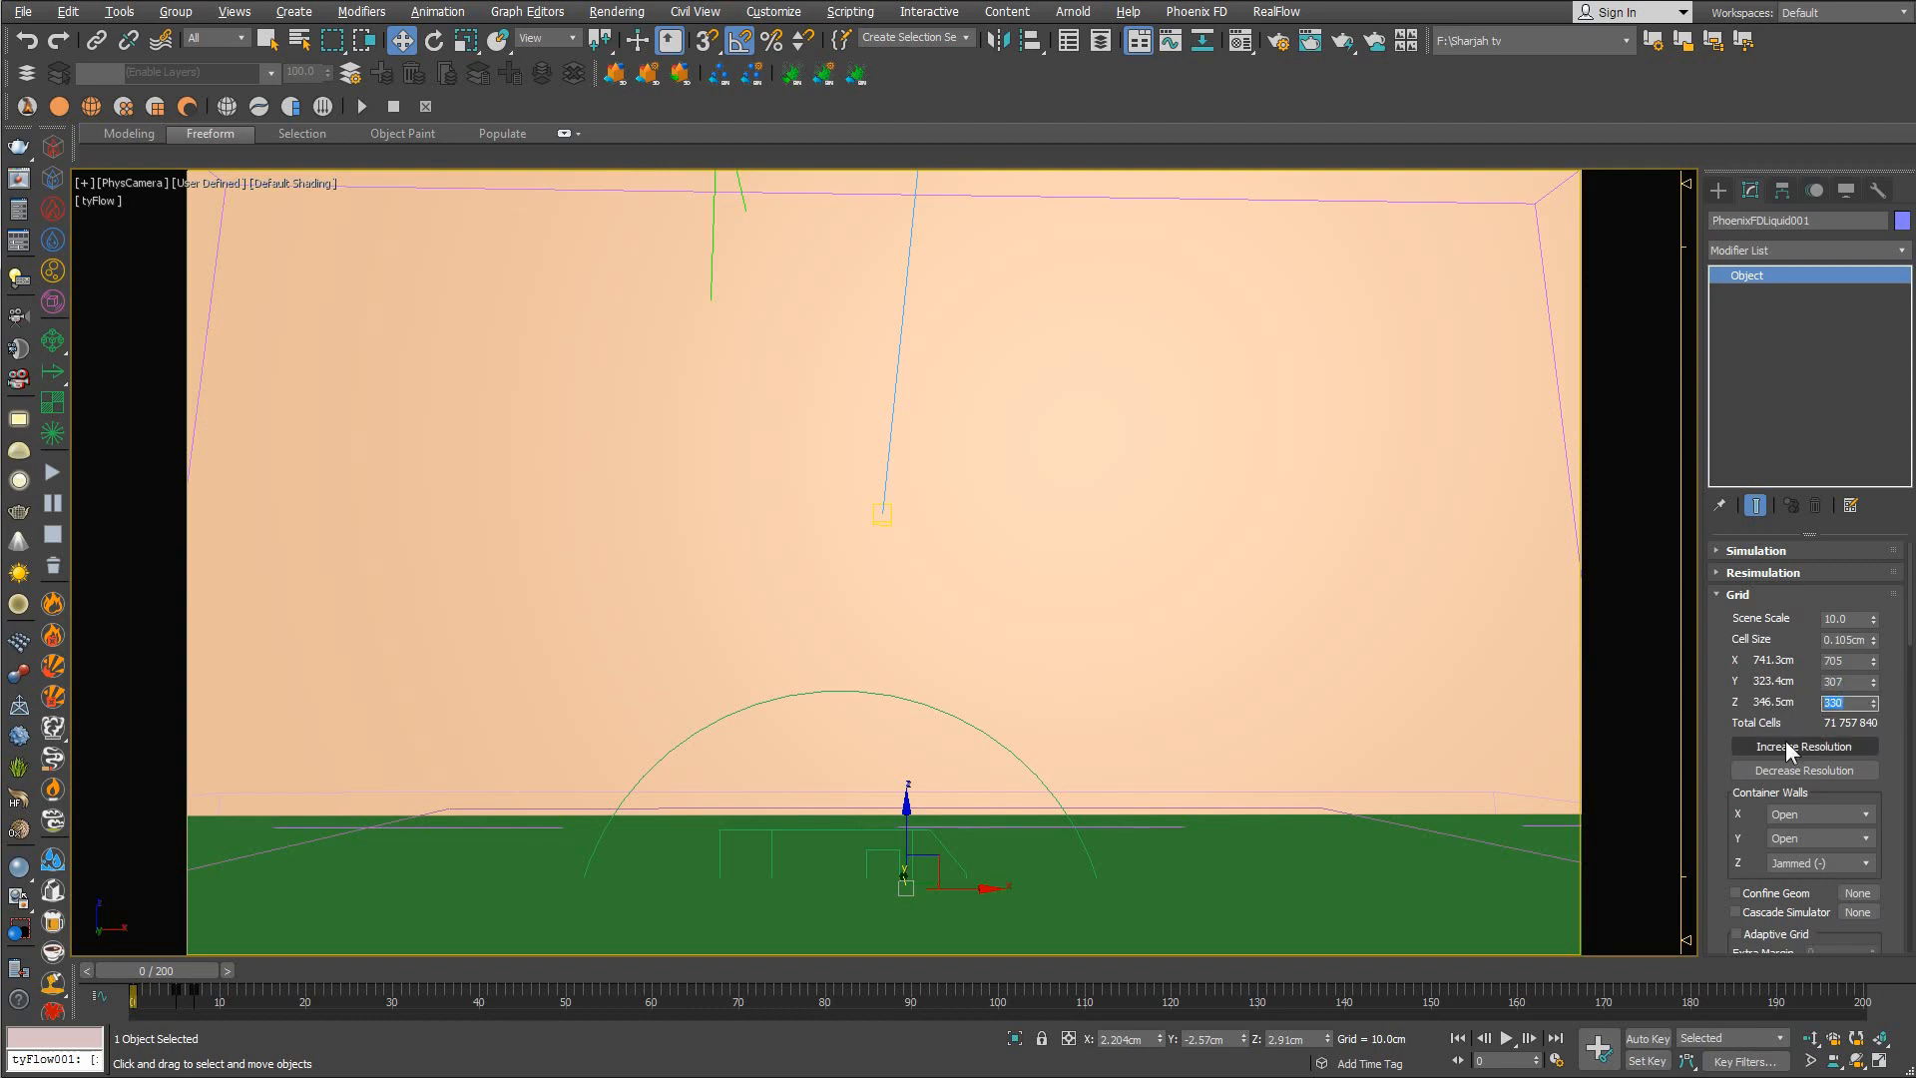
type("314")
key("Return")
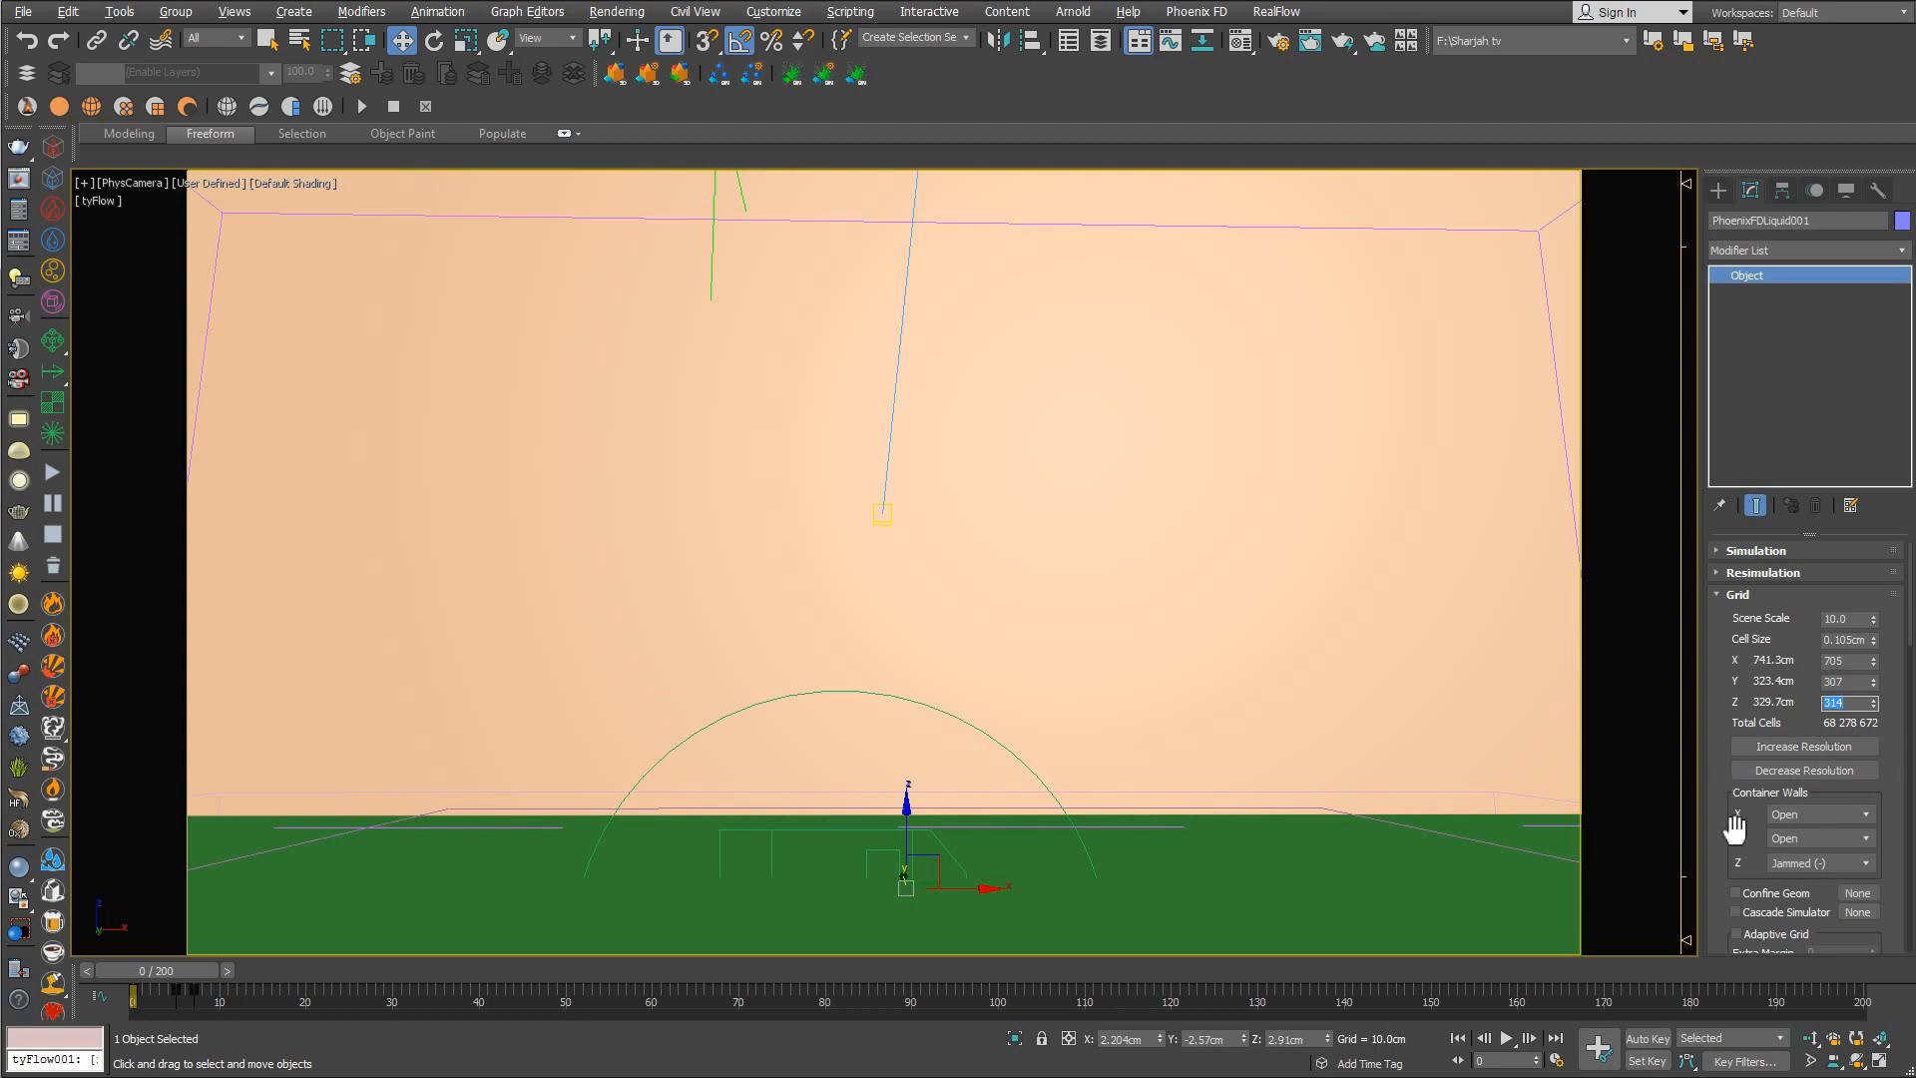
Review the liquid simulator's Foam, Rendering and Dynamics settings, including the surface tension strength
left_click_drag(1737, 828, 1746, 582)
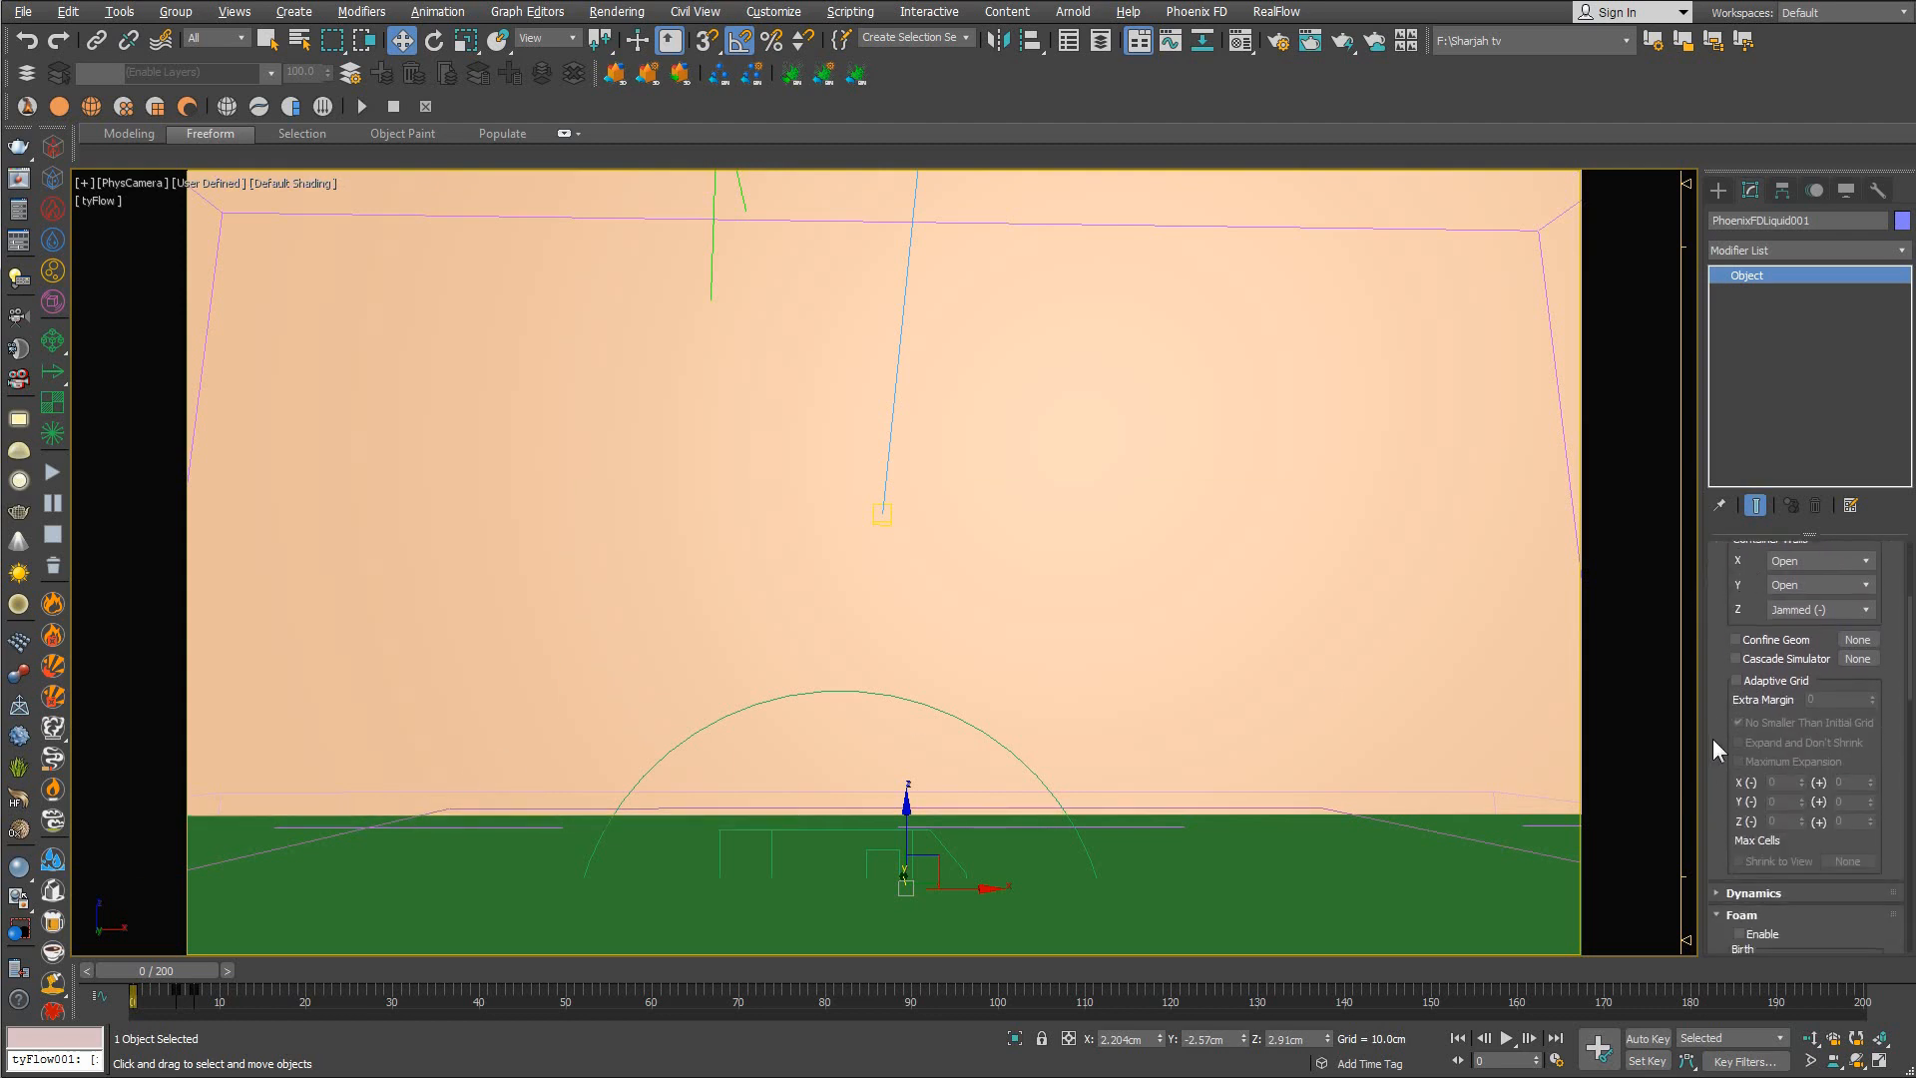
scroll(1736, 729, "down", 5)
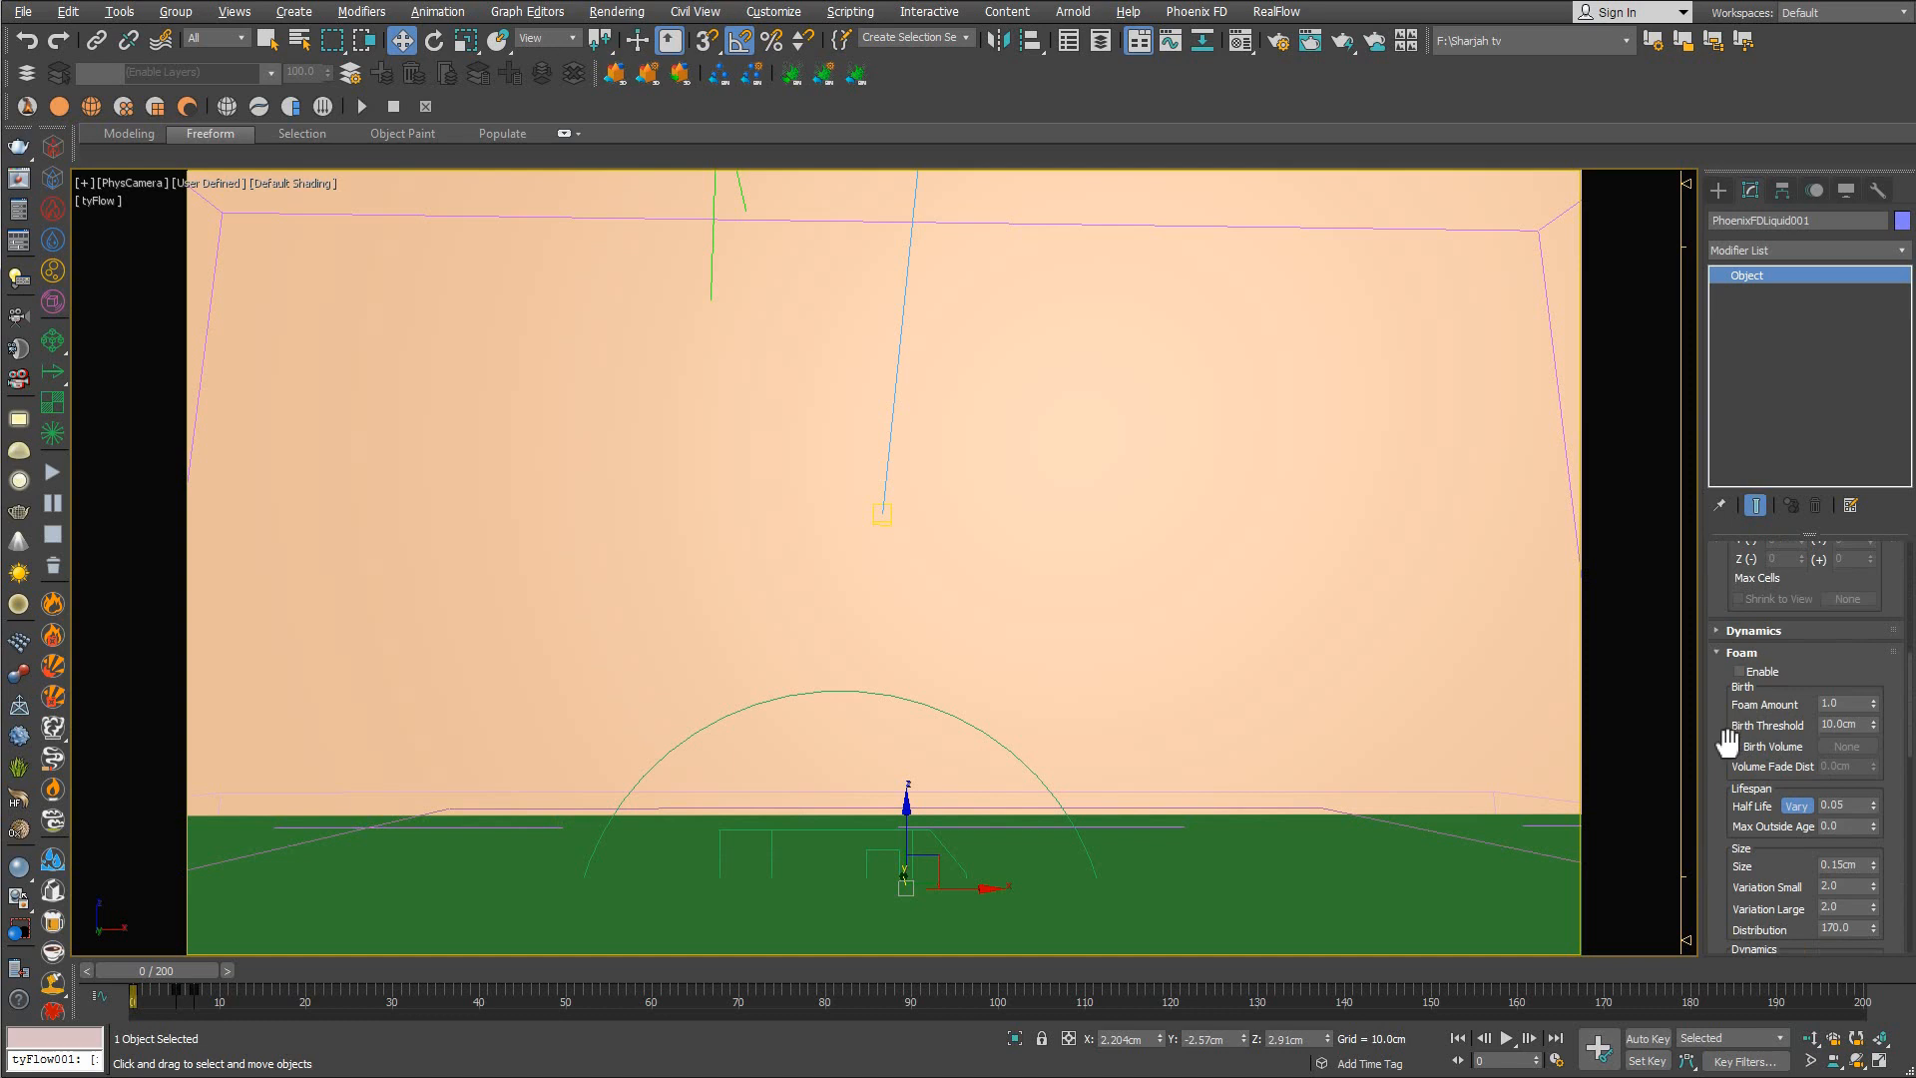
left_click_drag(1723, 738, 1731, 704)
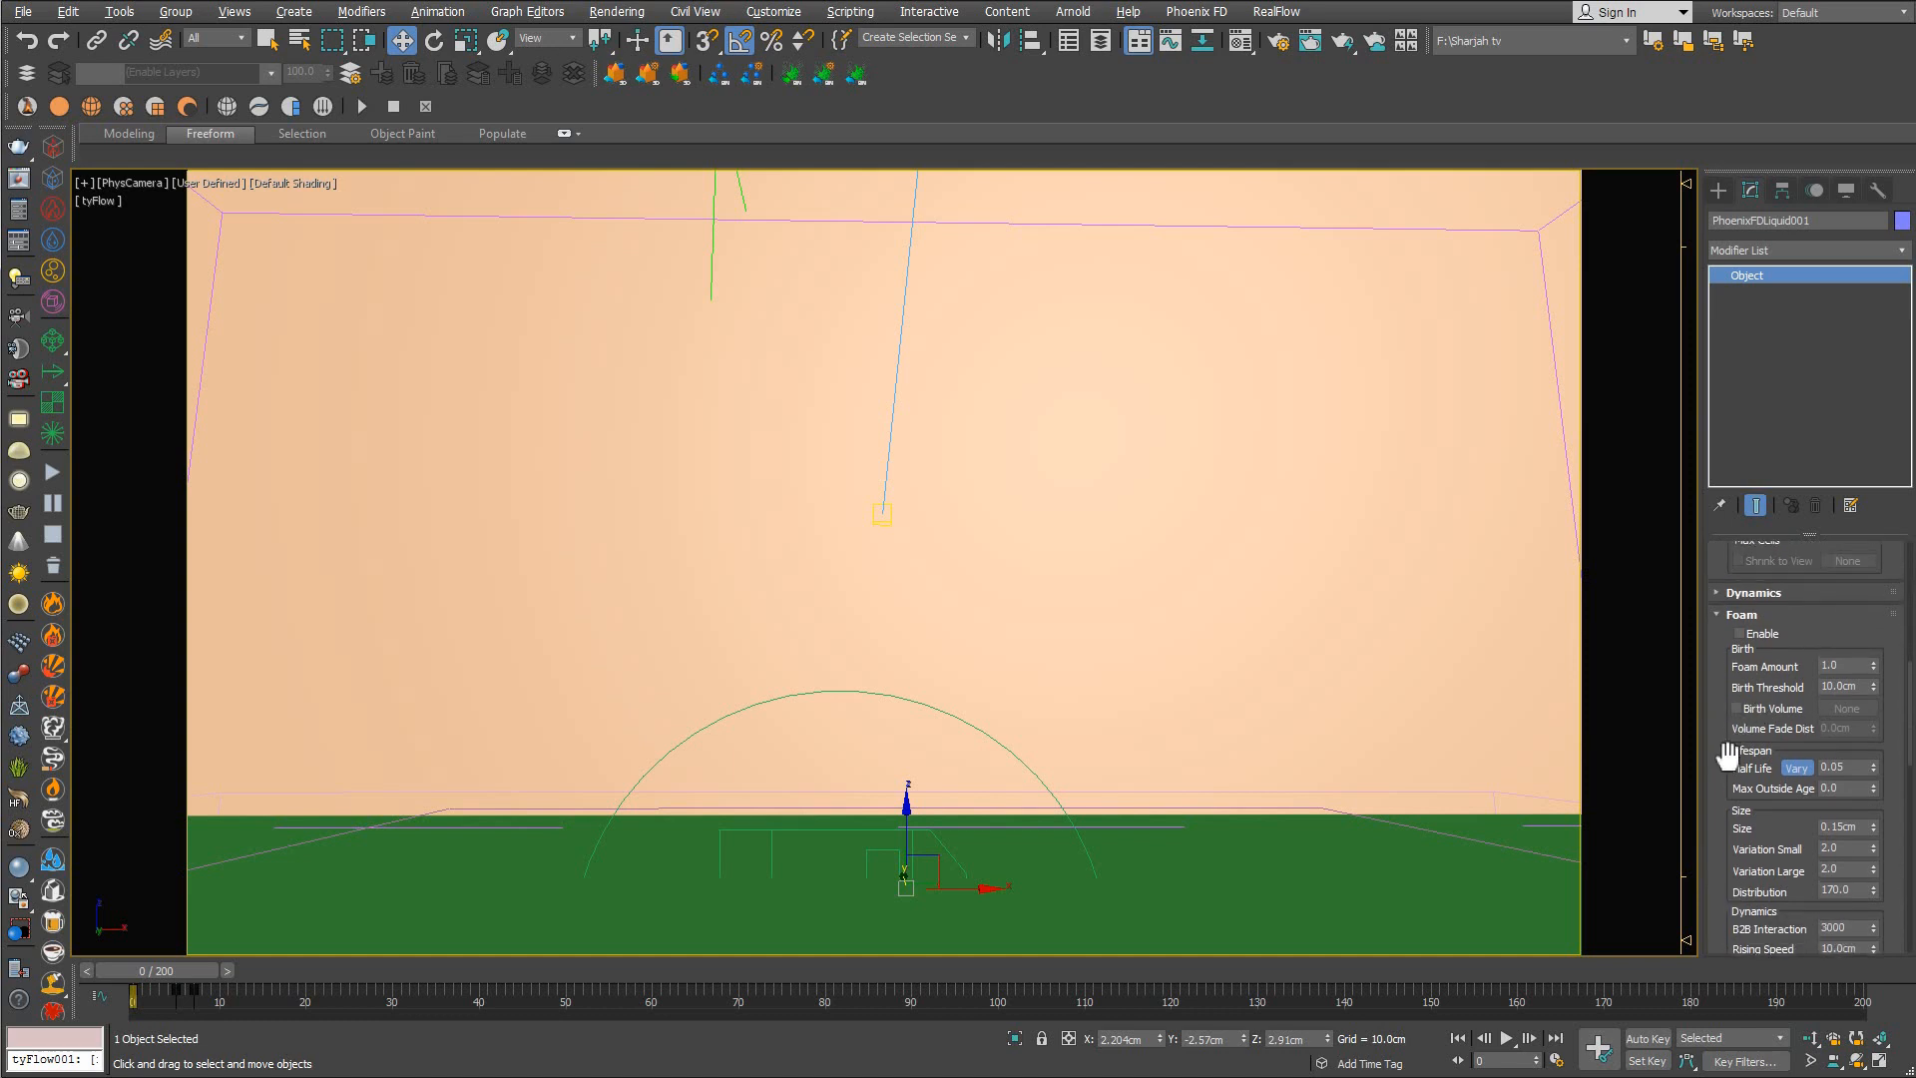
scroll(1741, 723, "down", 4)
left_click_drag(1744, 761, 1754, 461)
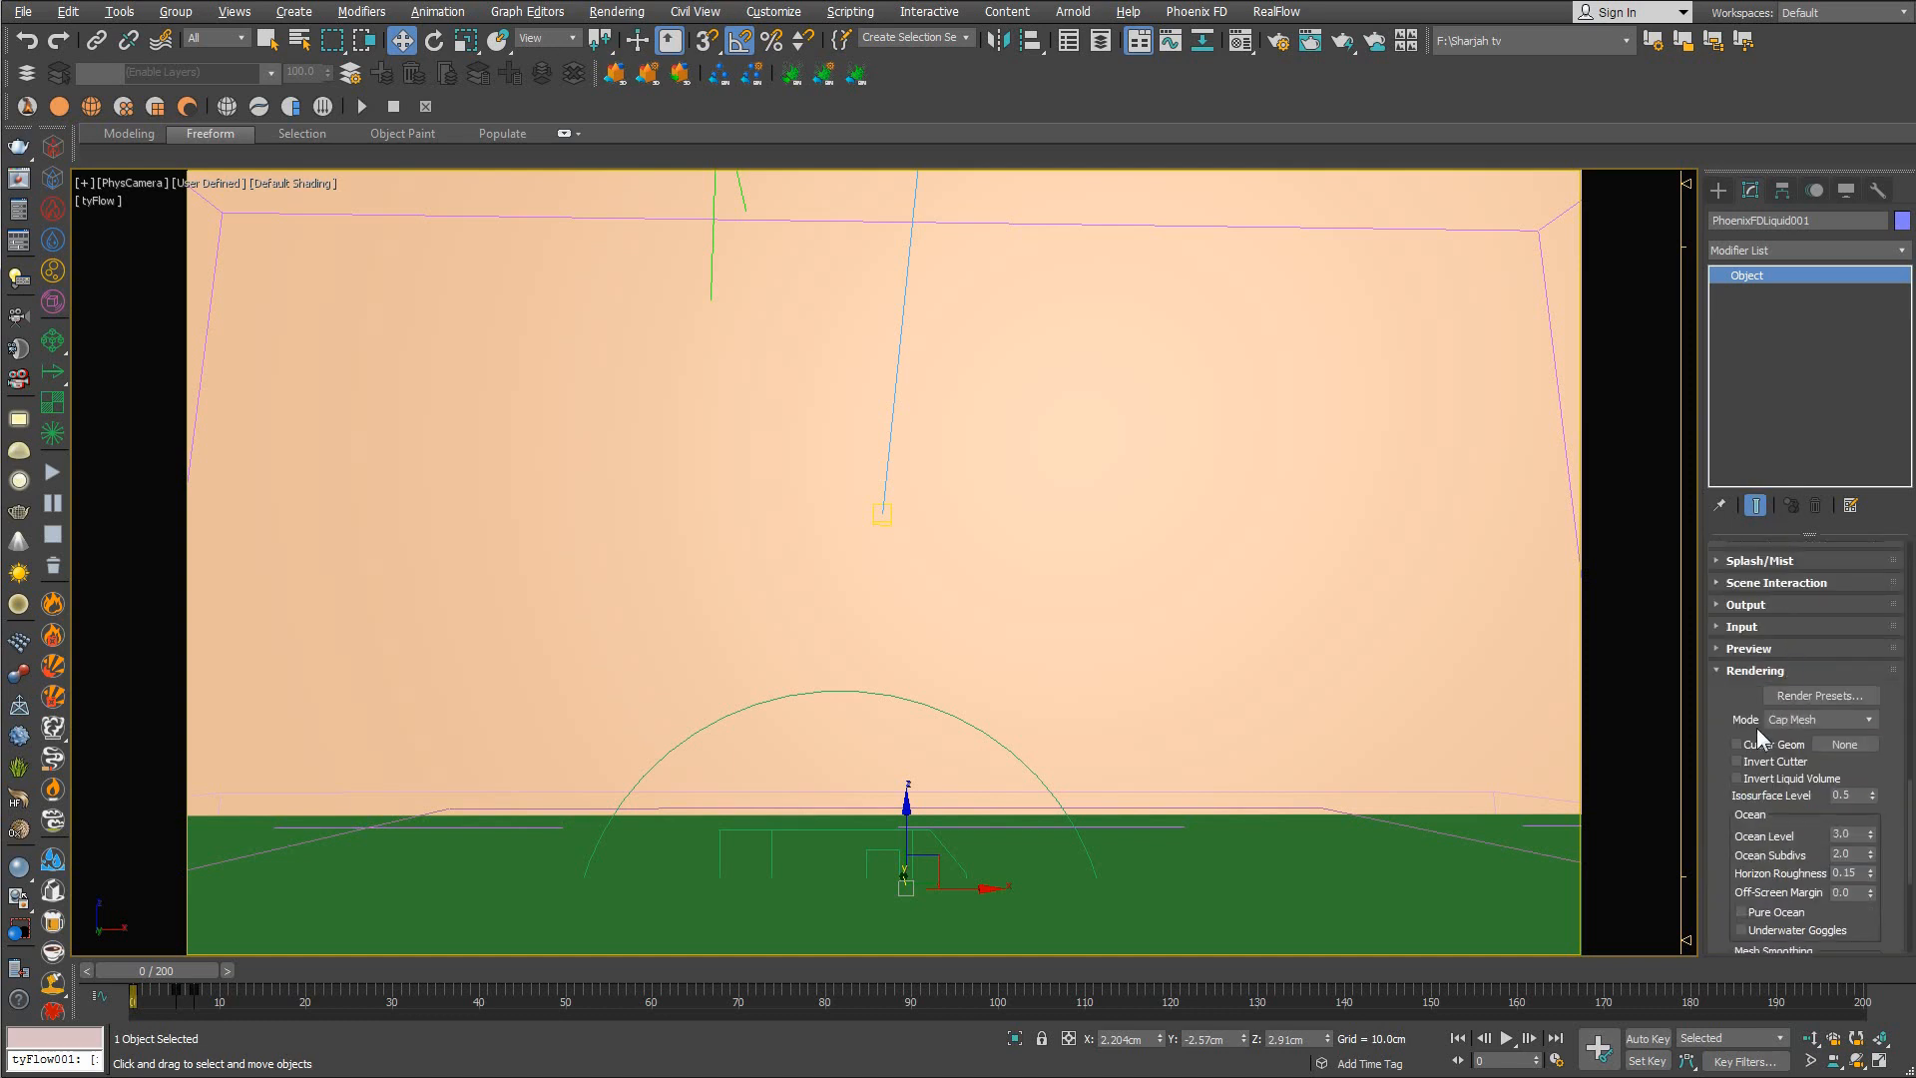
left_click_drag(1741, 714, 1739, 996)
scroll(1758, 908, "up", 3)
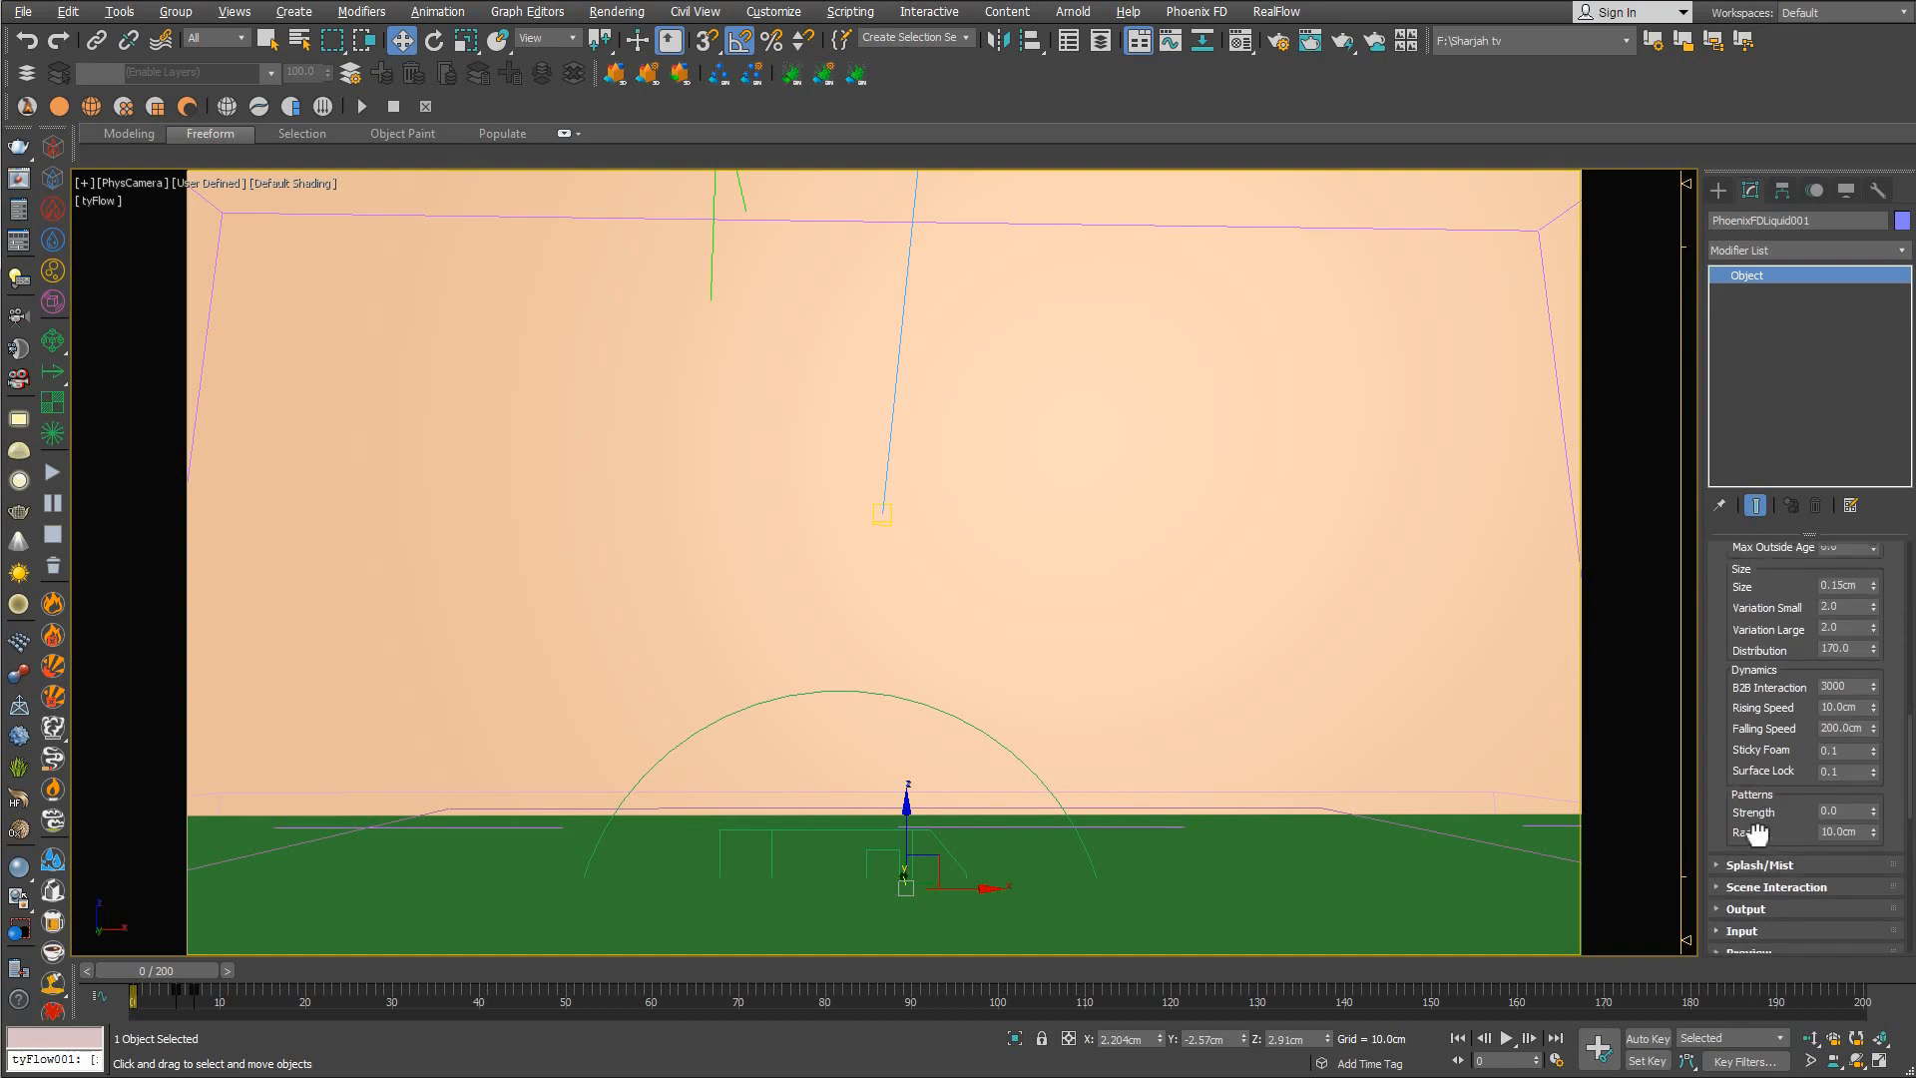
scroll(1744, 698, "up", 2)
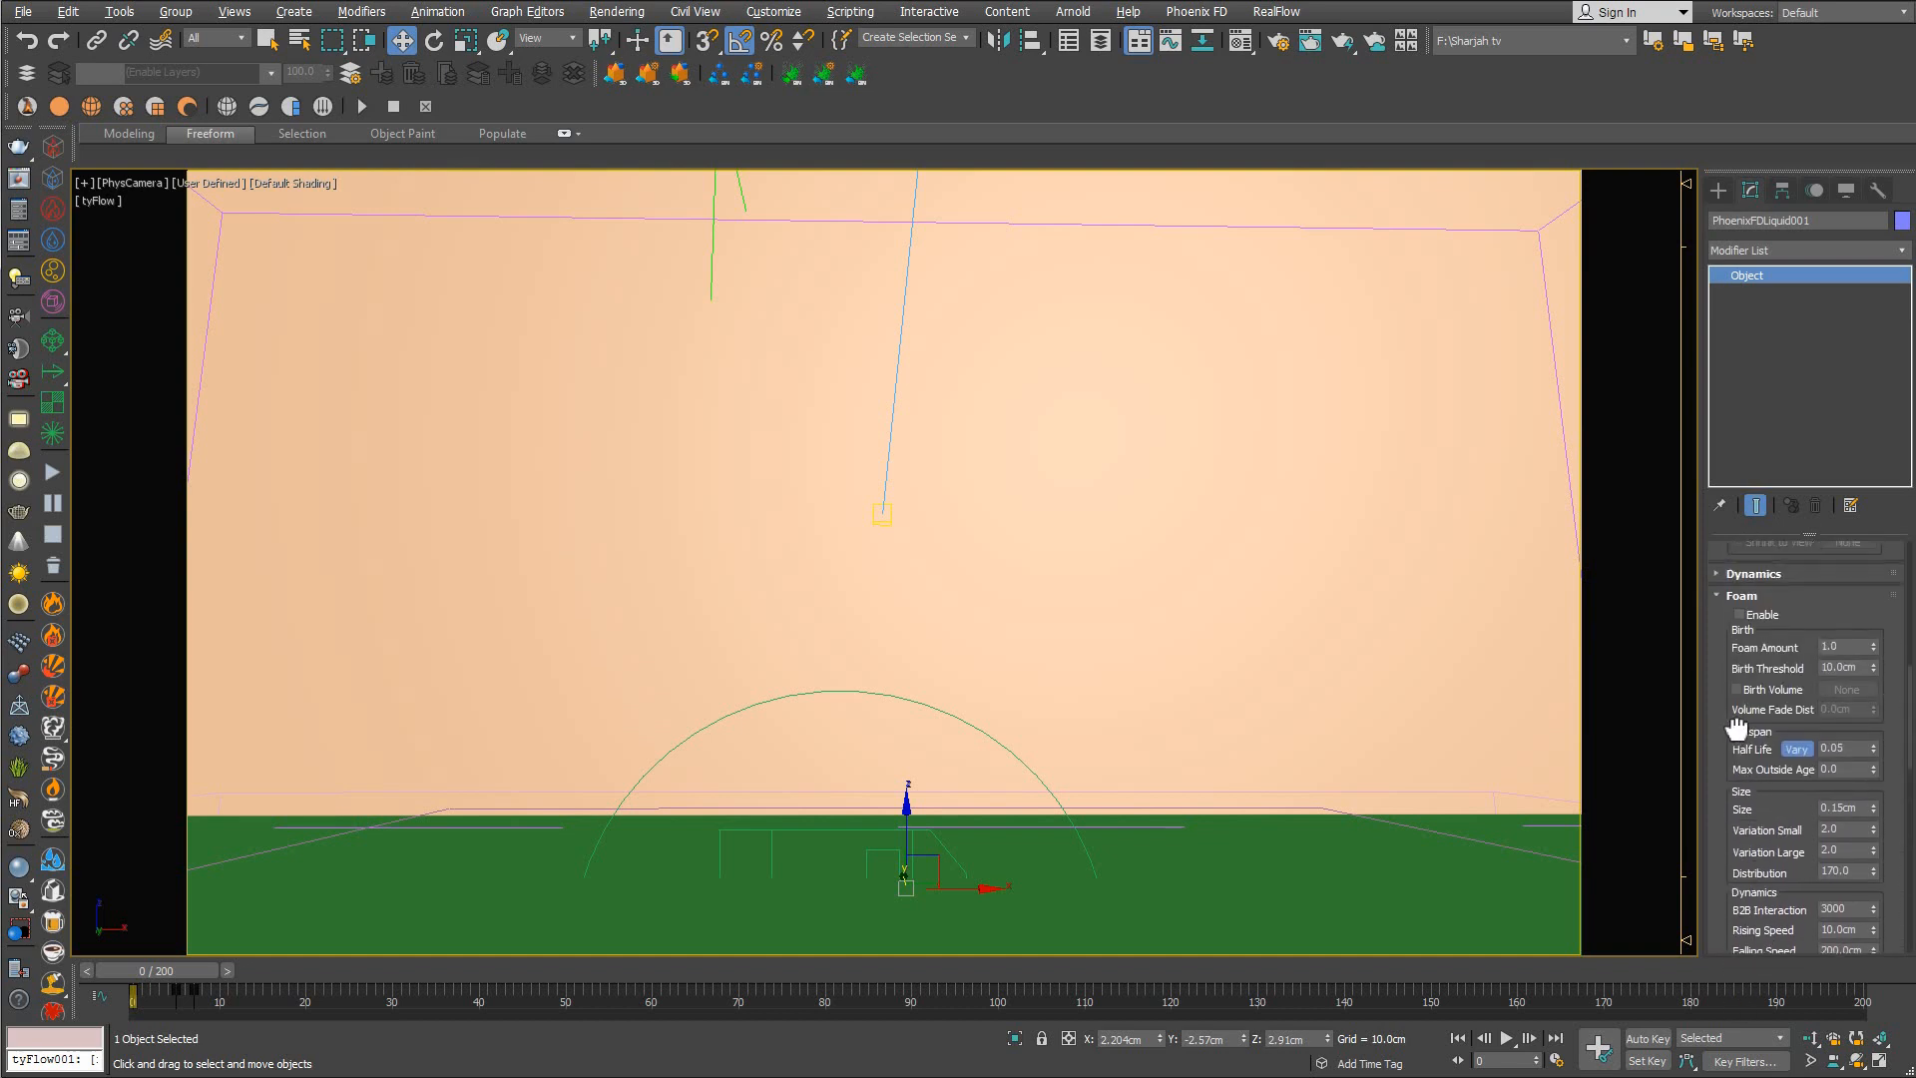
left_click(1766, 633)
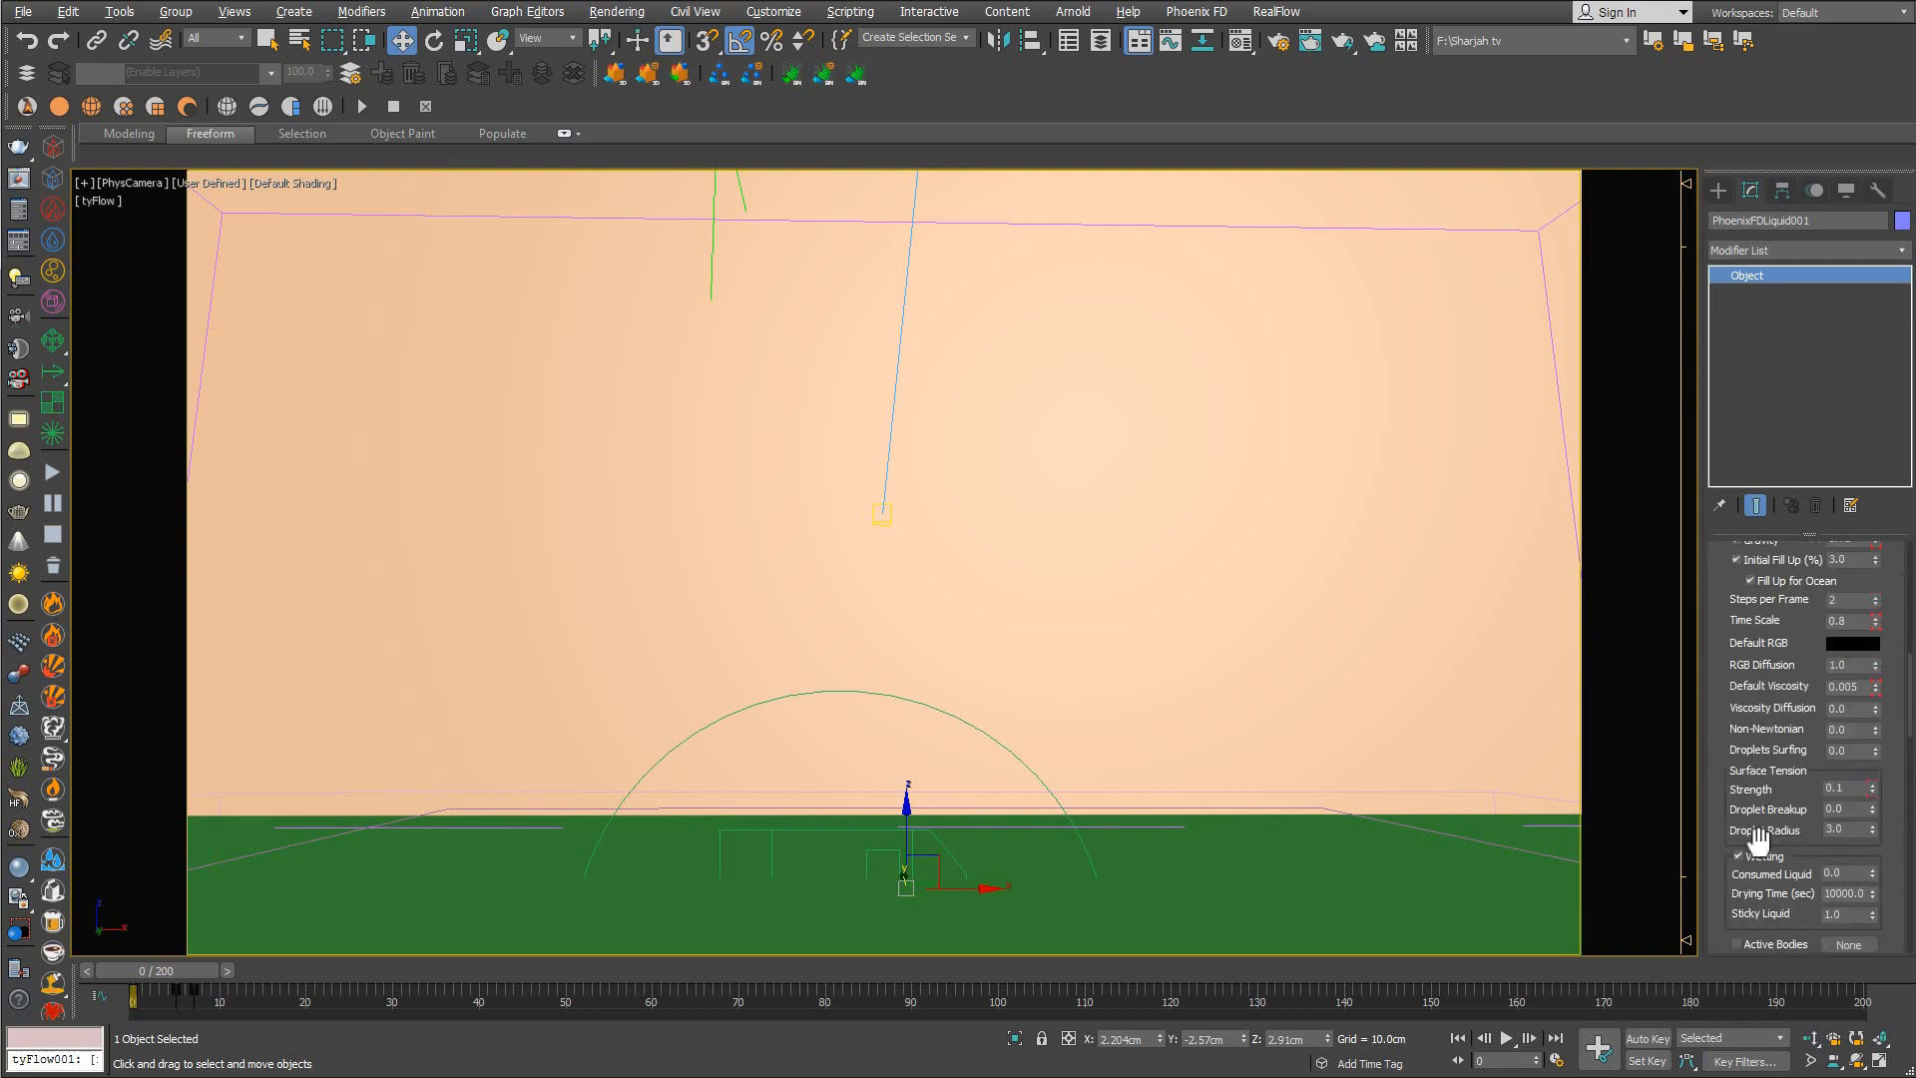
left_click_drag(1757, 843, 1748, 772)
left_click(1848, 720)
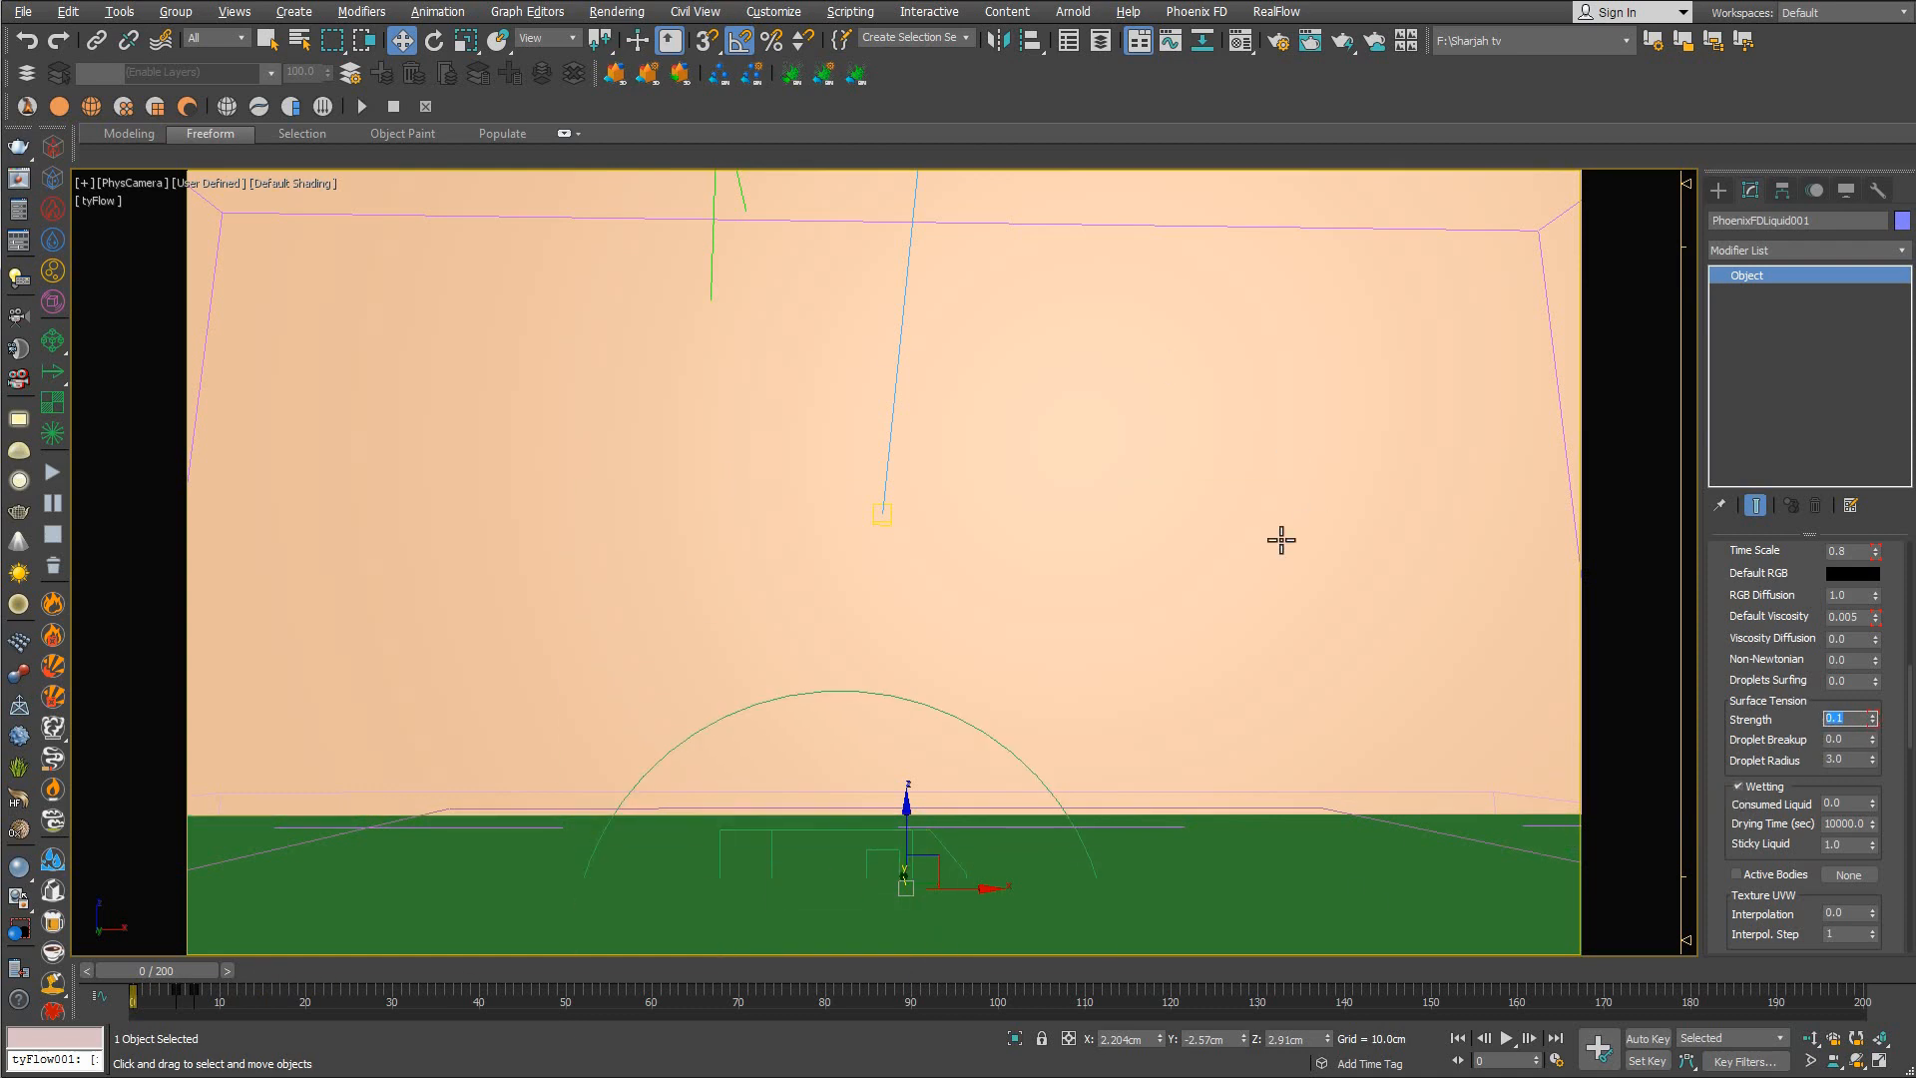
right_click(1059, 559)
scroll(1731, 709, "up", 5)
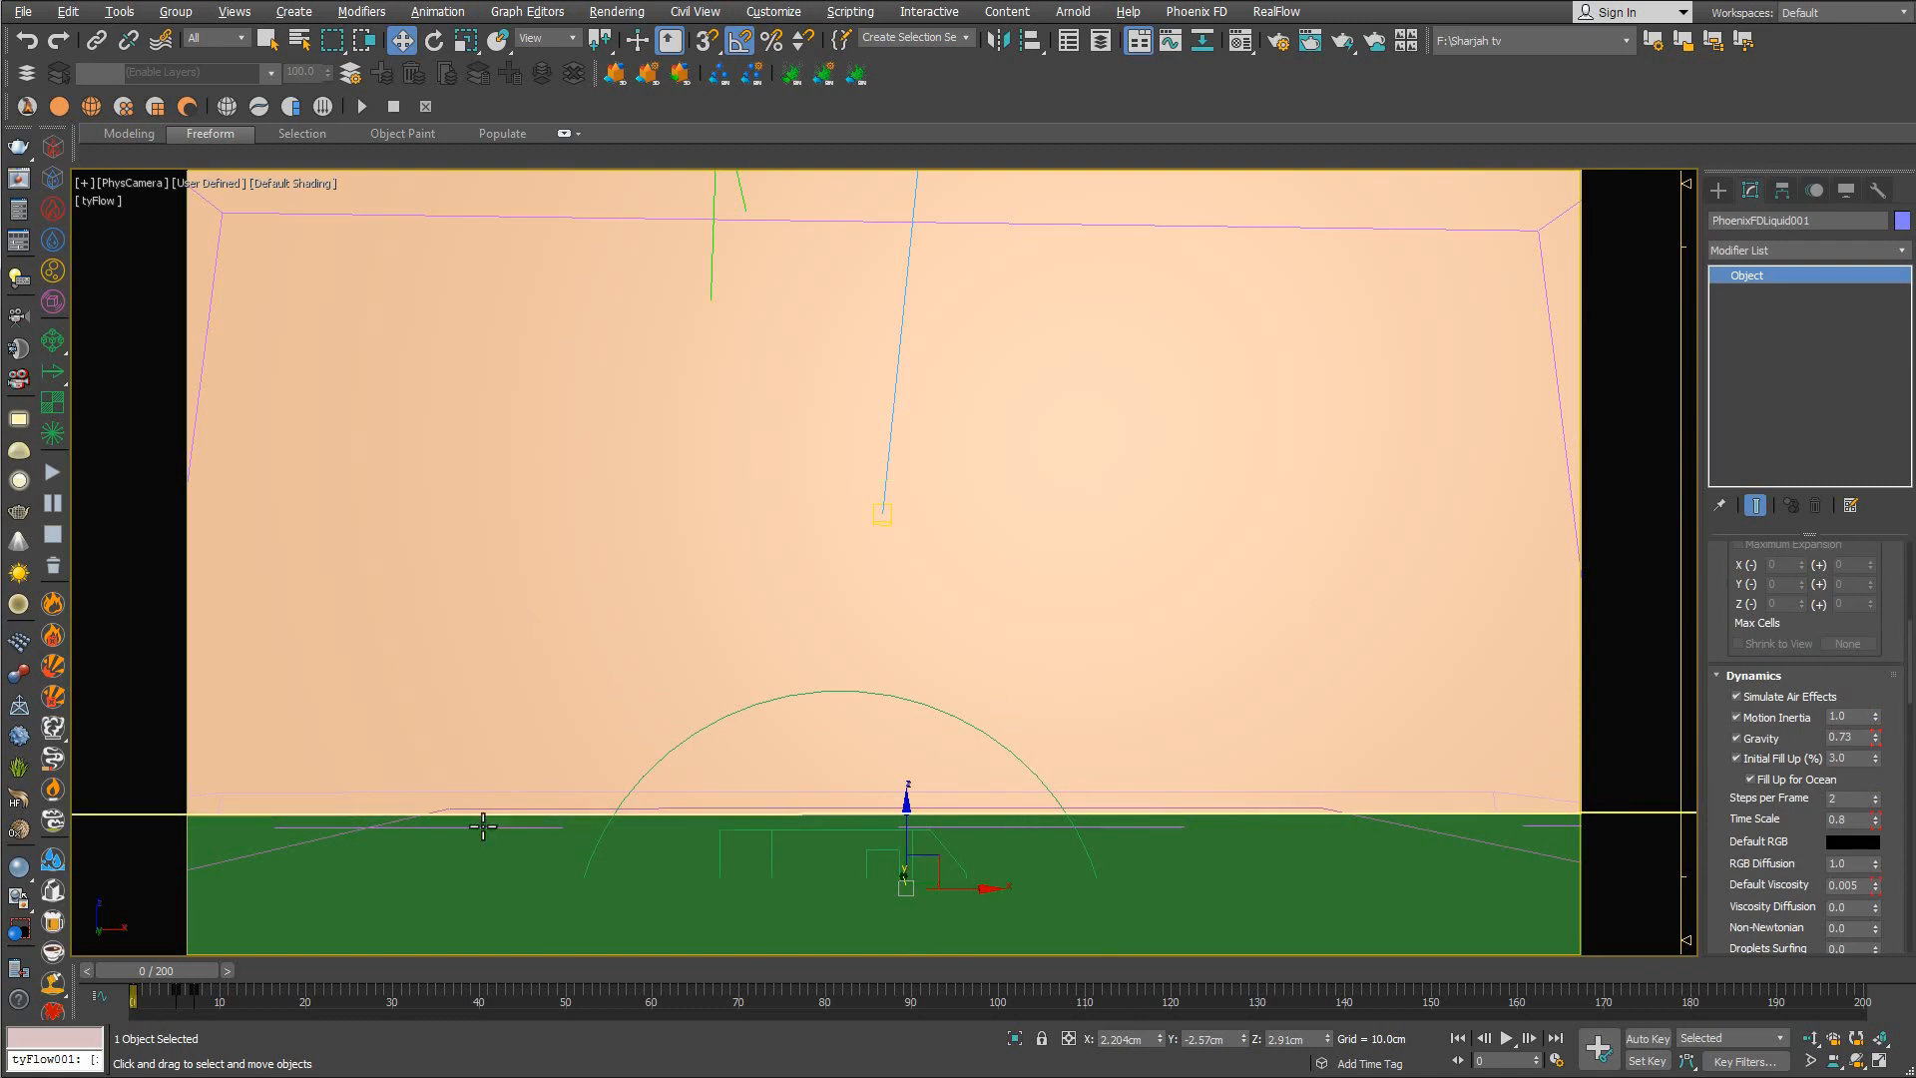
Hide the selected liquid simulator and move the timeline to frame 19
right_click(216, 283)
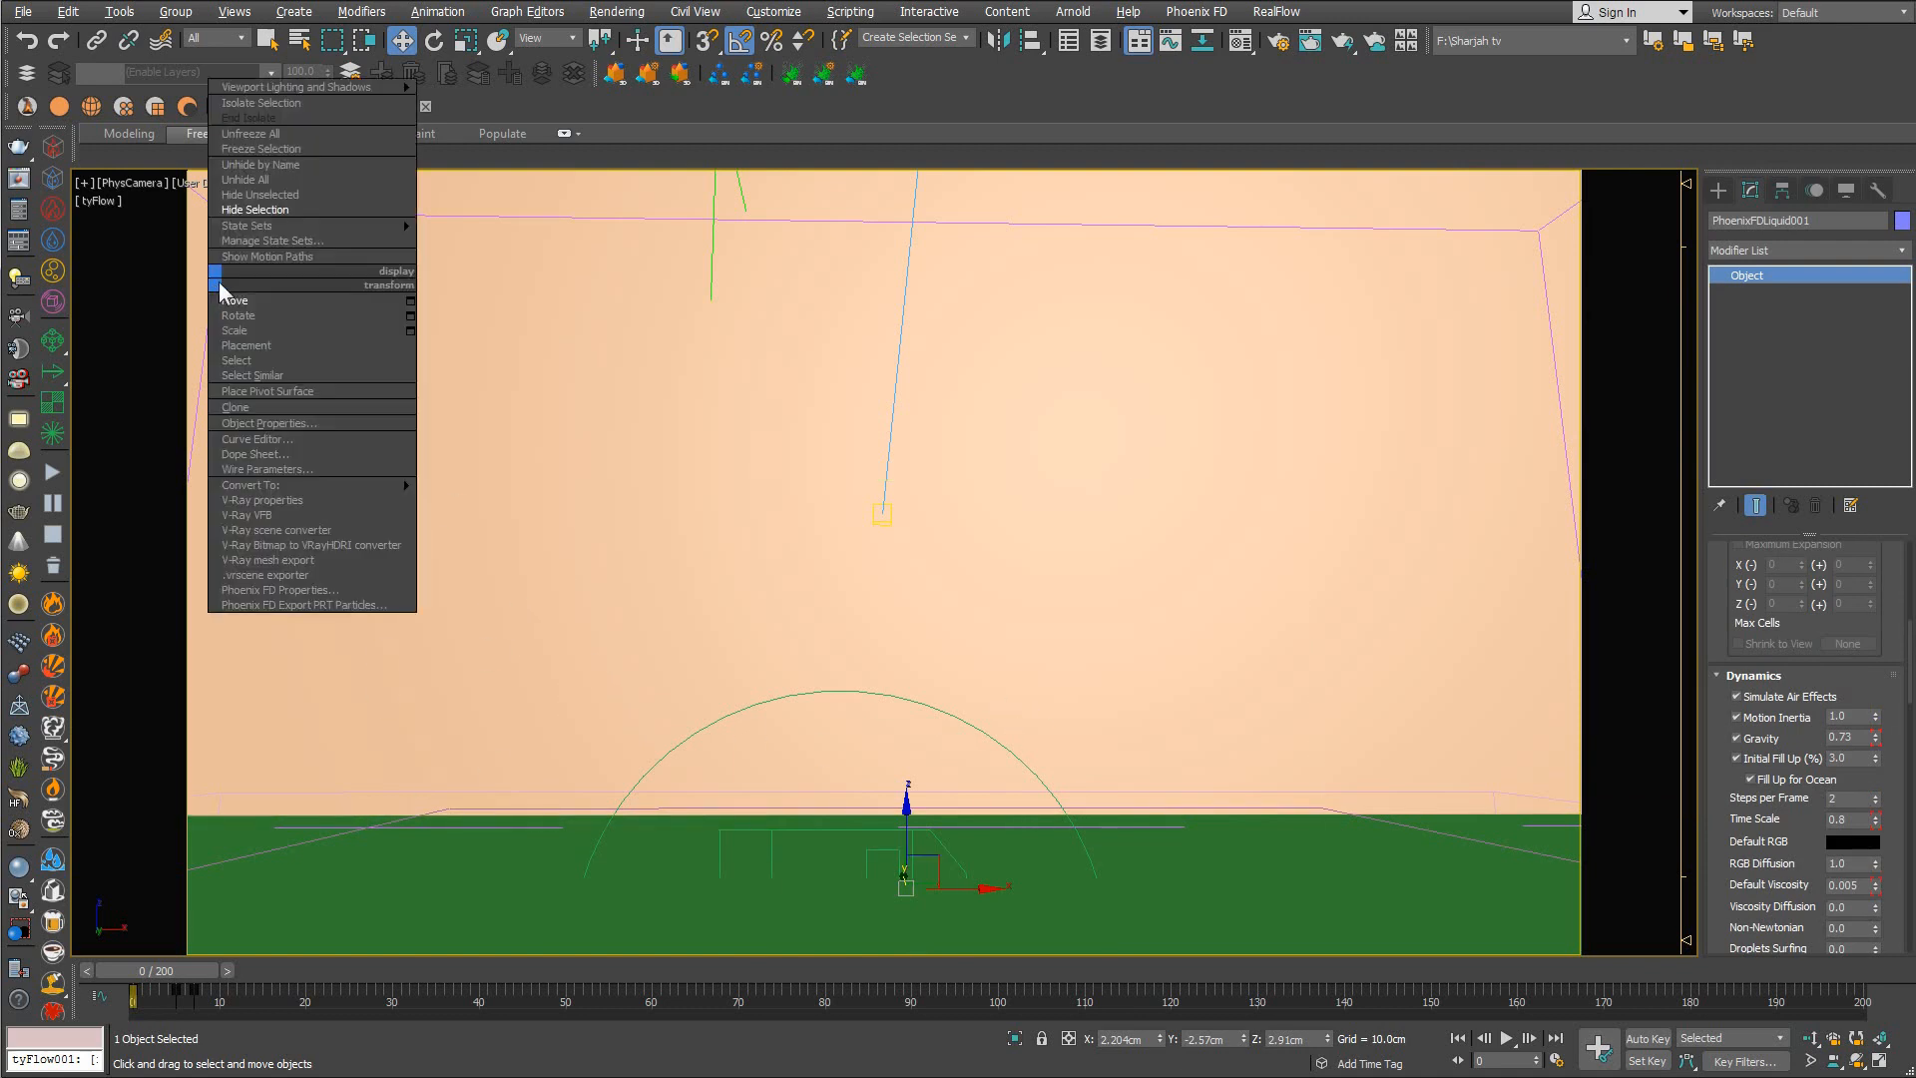
left_click(252, 209)
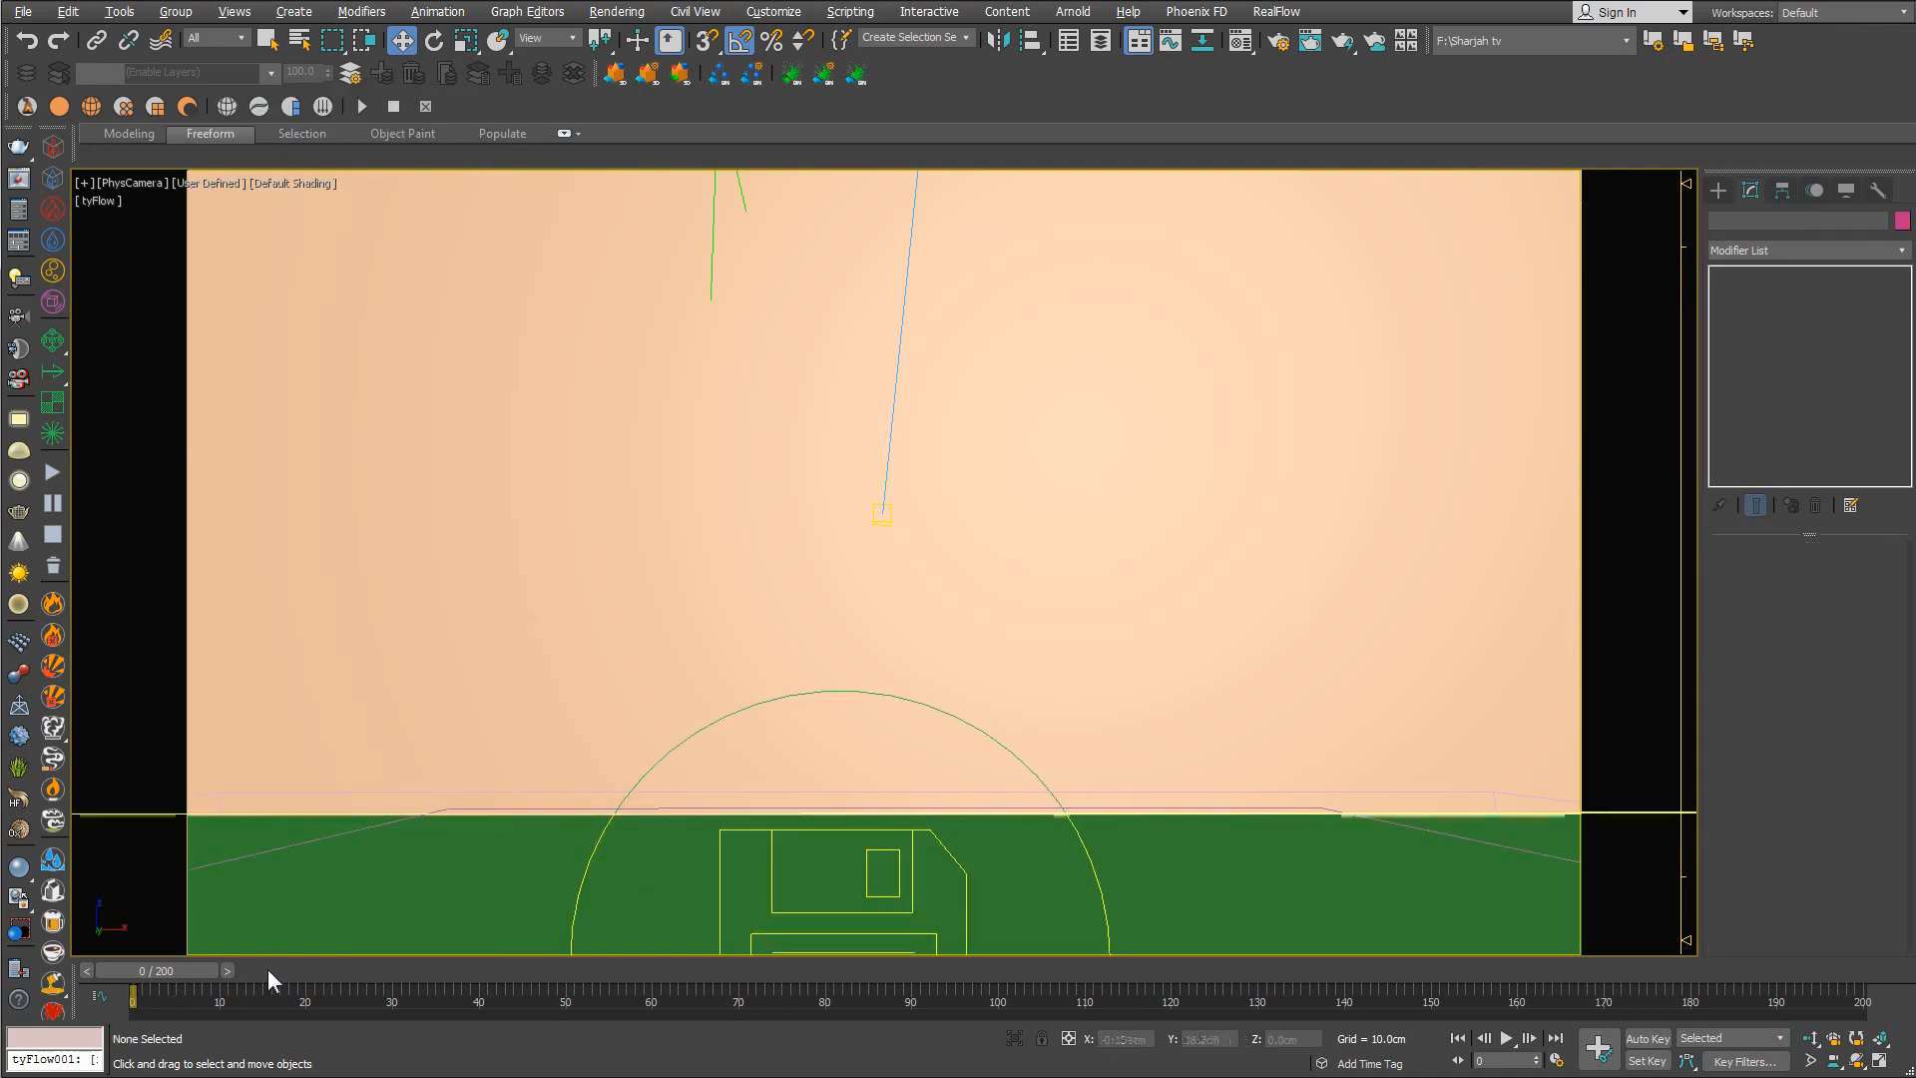
left_click_drag(267, 970, 435, 968)
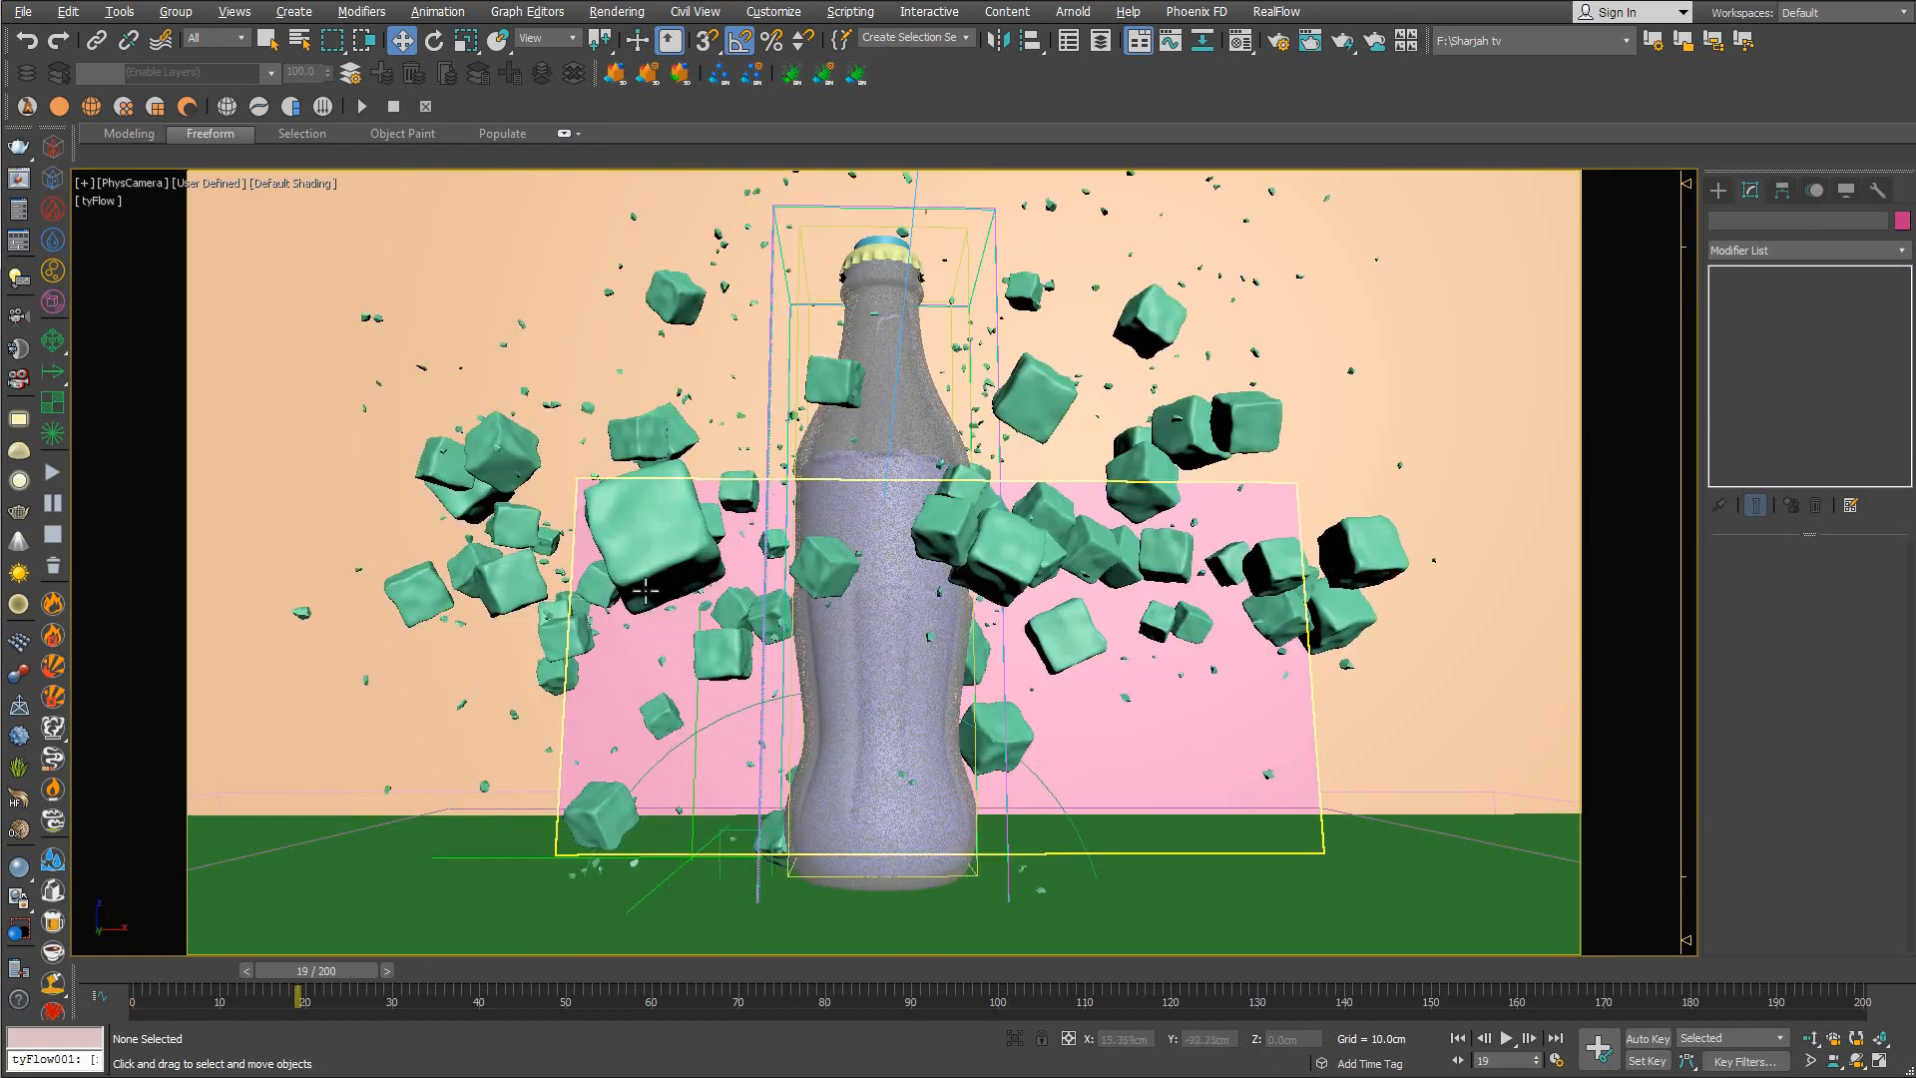
Find tyFlow001_tyCache in the Scene Explorer by filtering for "ty" and hide it
left_click(119, 11)
left_click(138, 32)
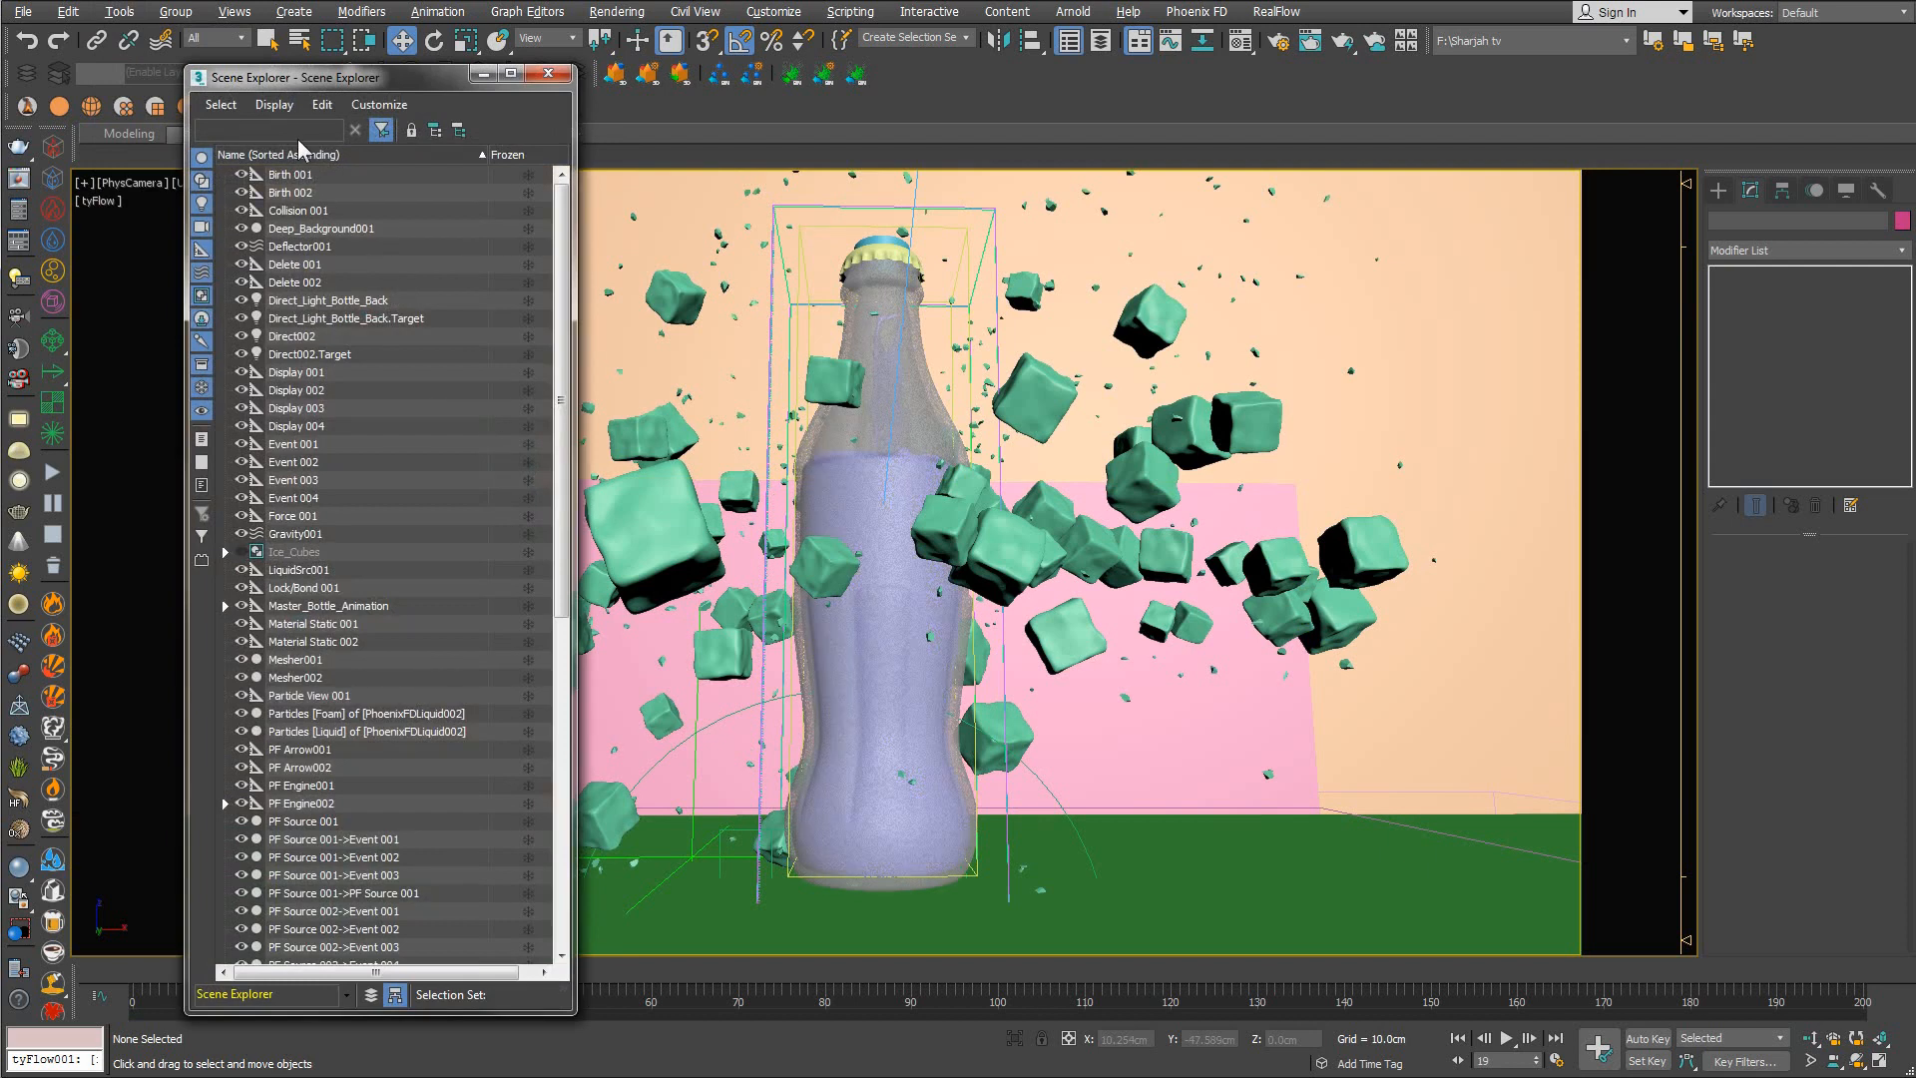
type("ty")
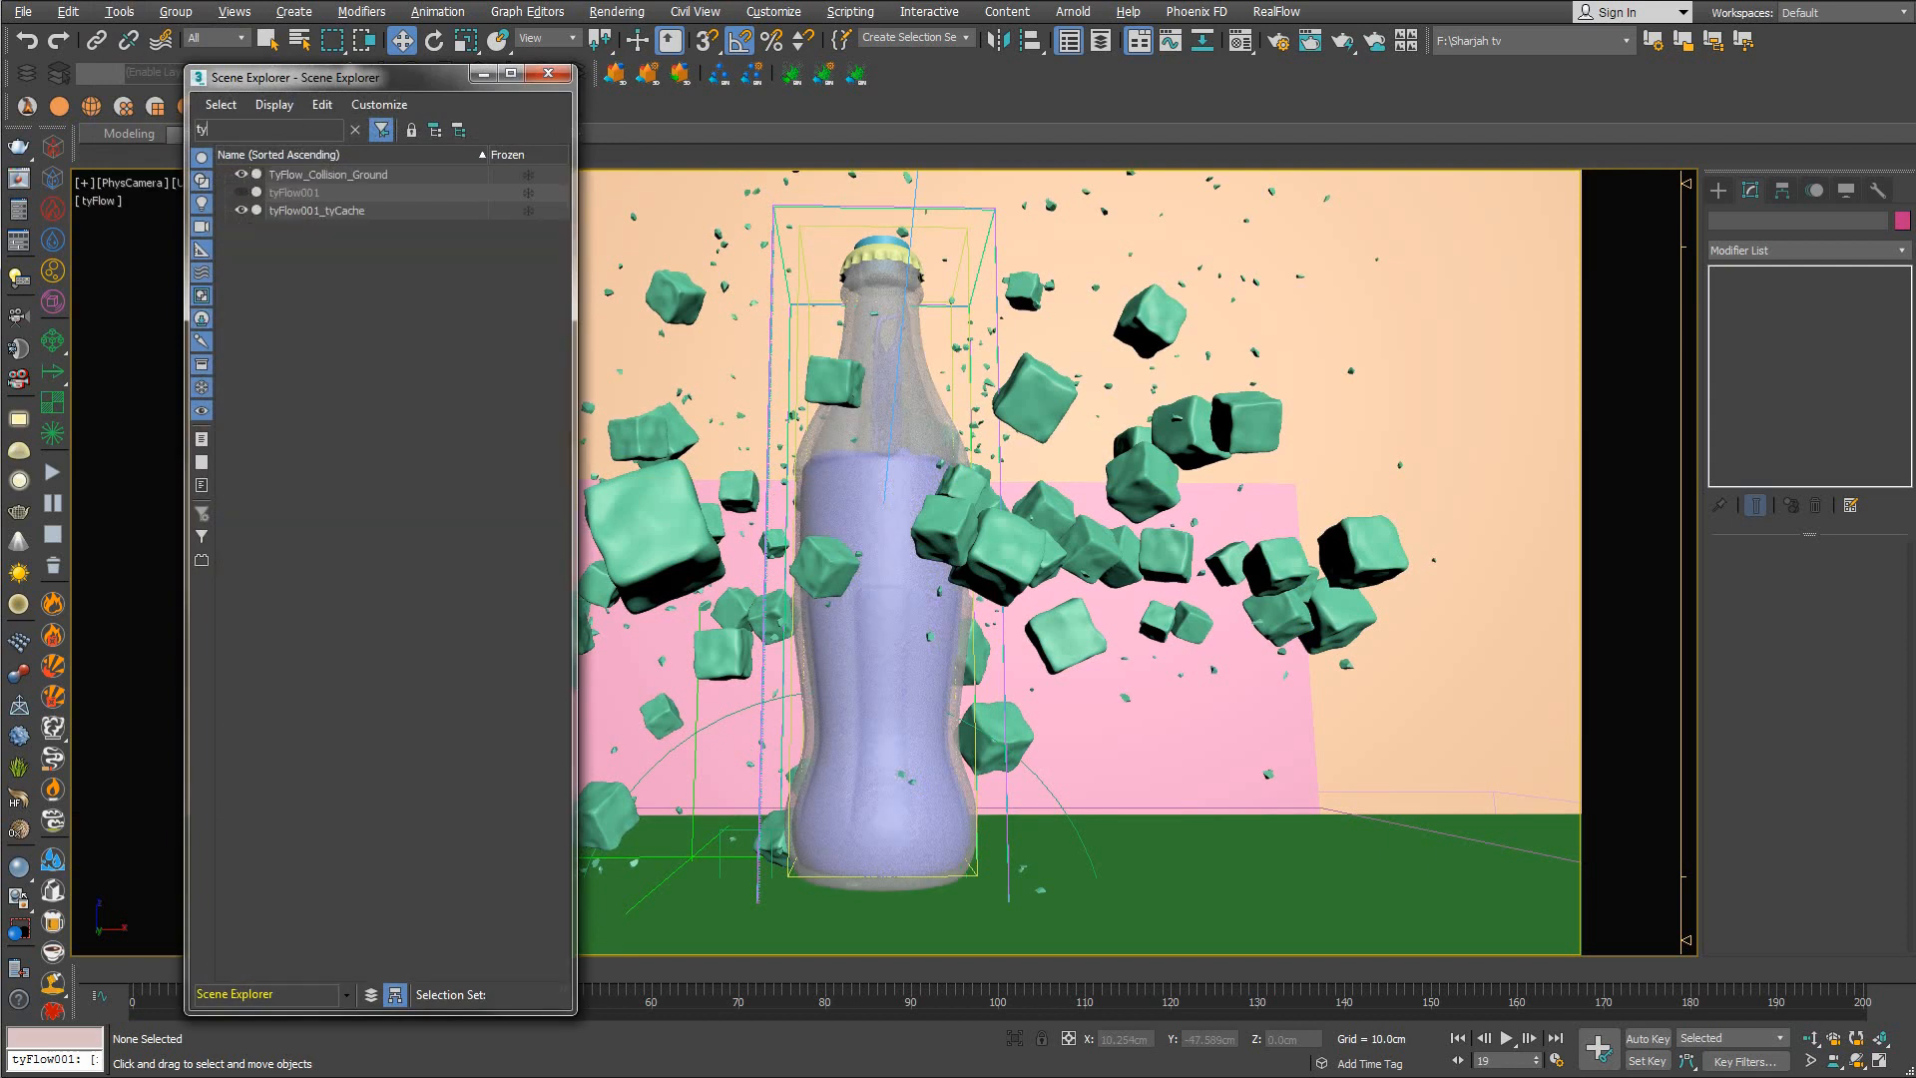
left_click(256, 210)
left_click(548, 73)
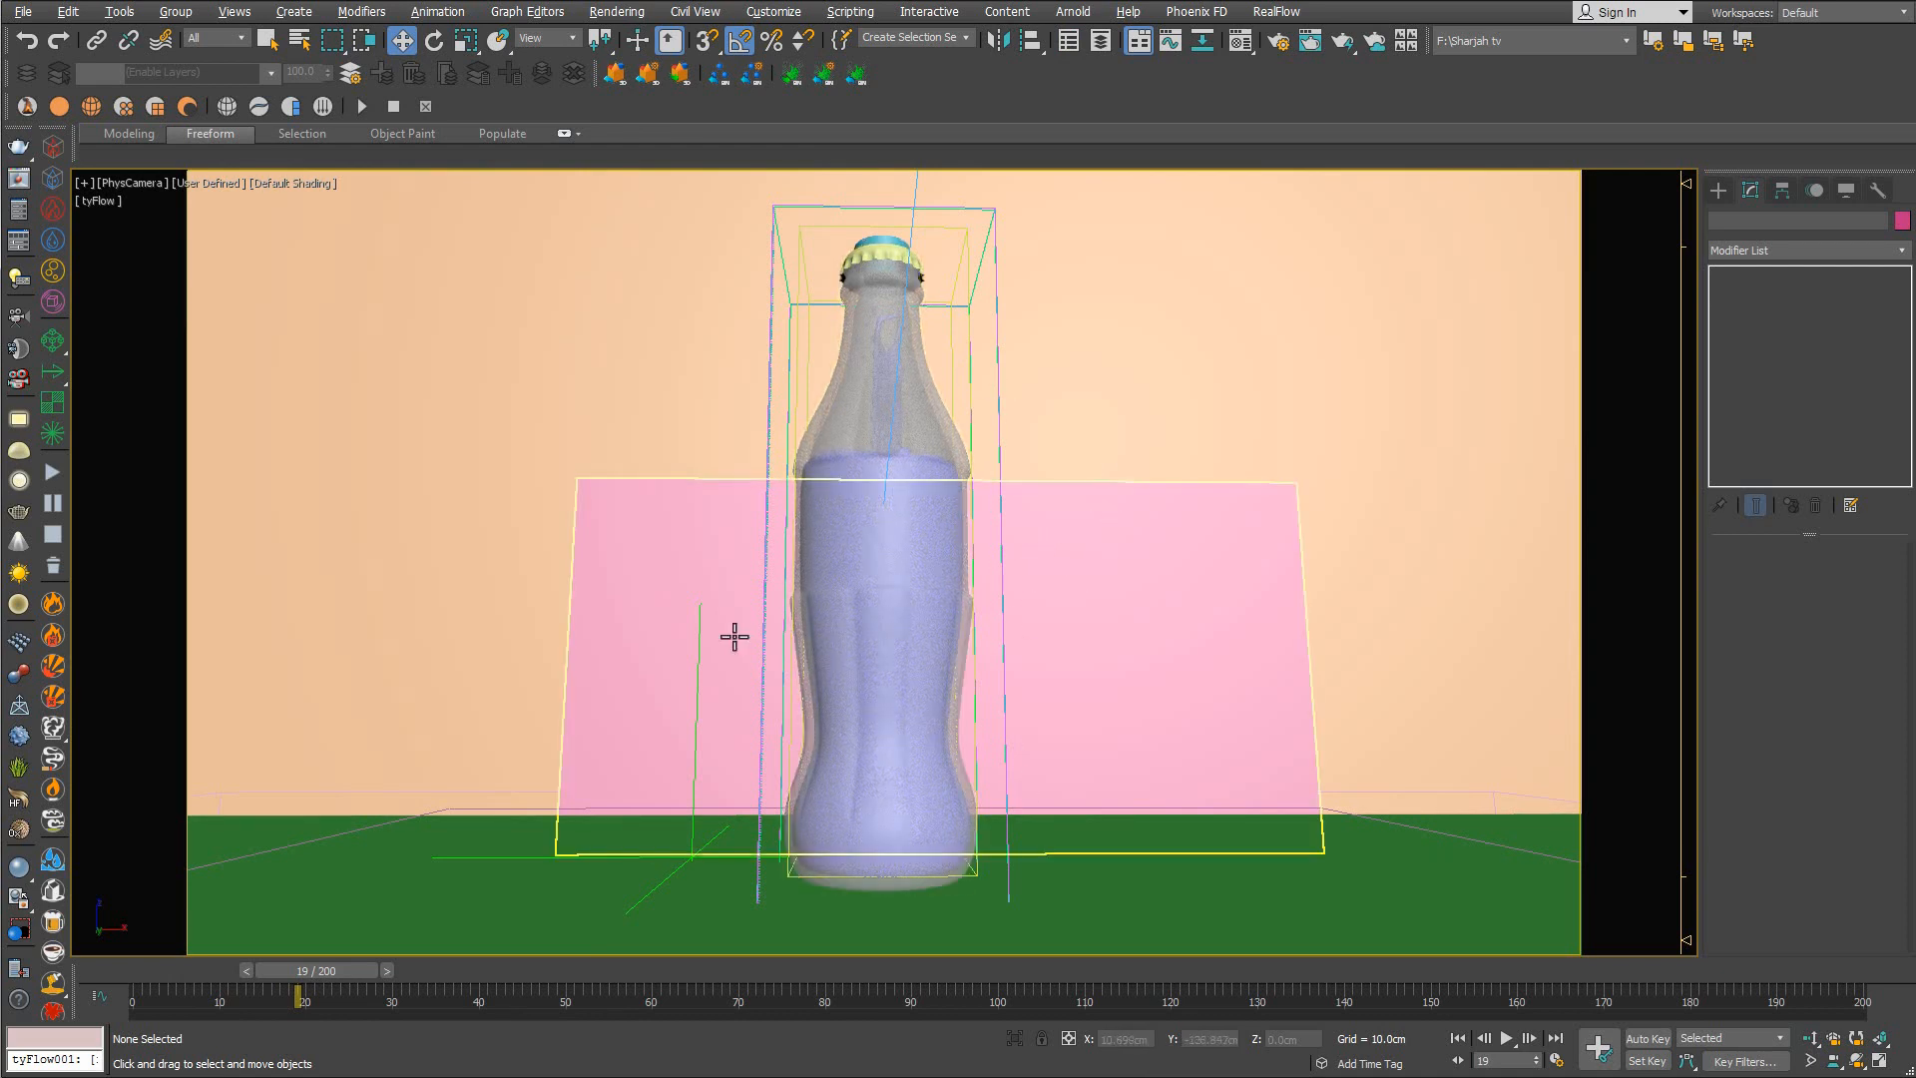
right_click(746, 417)
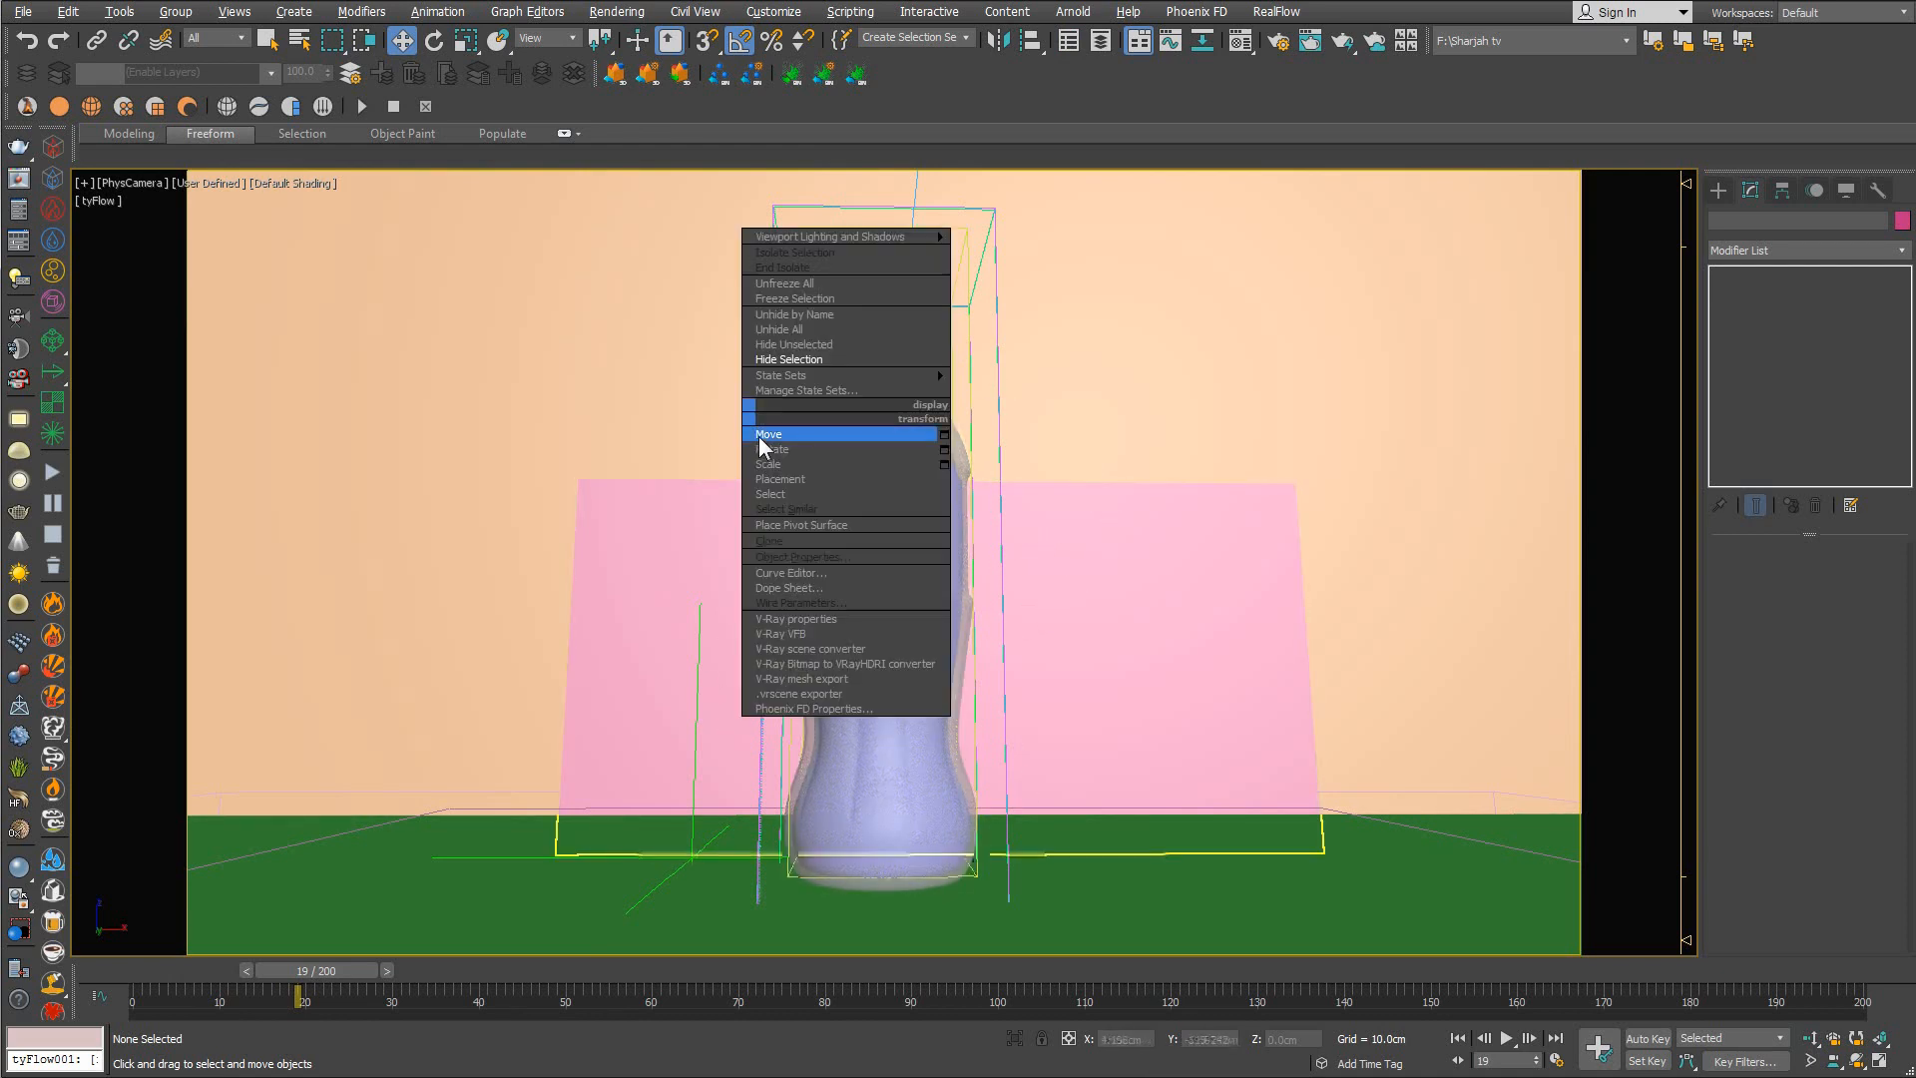
left_click(758, 435)
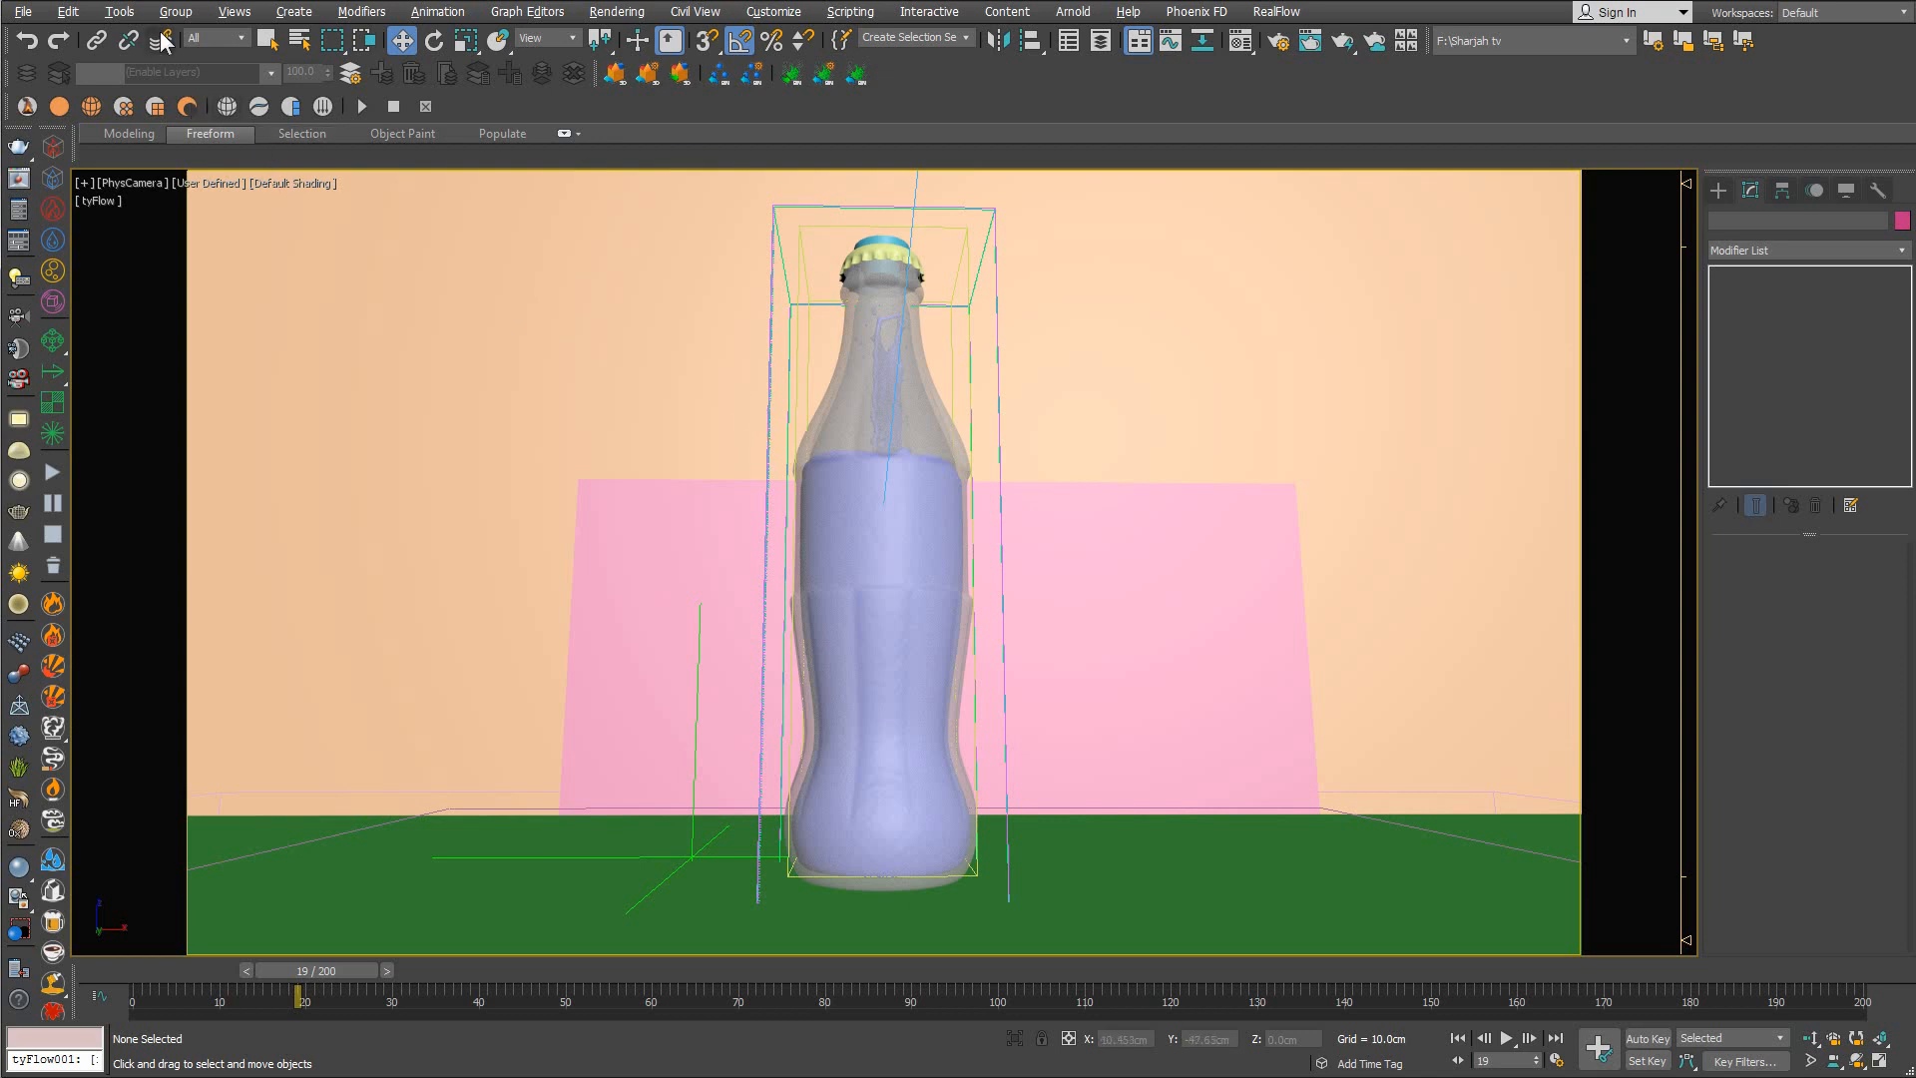
Filter the Scene Explorer for "bo" and unhide Bottle_Left and Bottle_Right
left_click(120, 11)
left_click(147, 42)
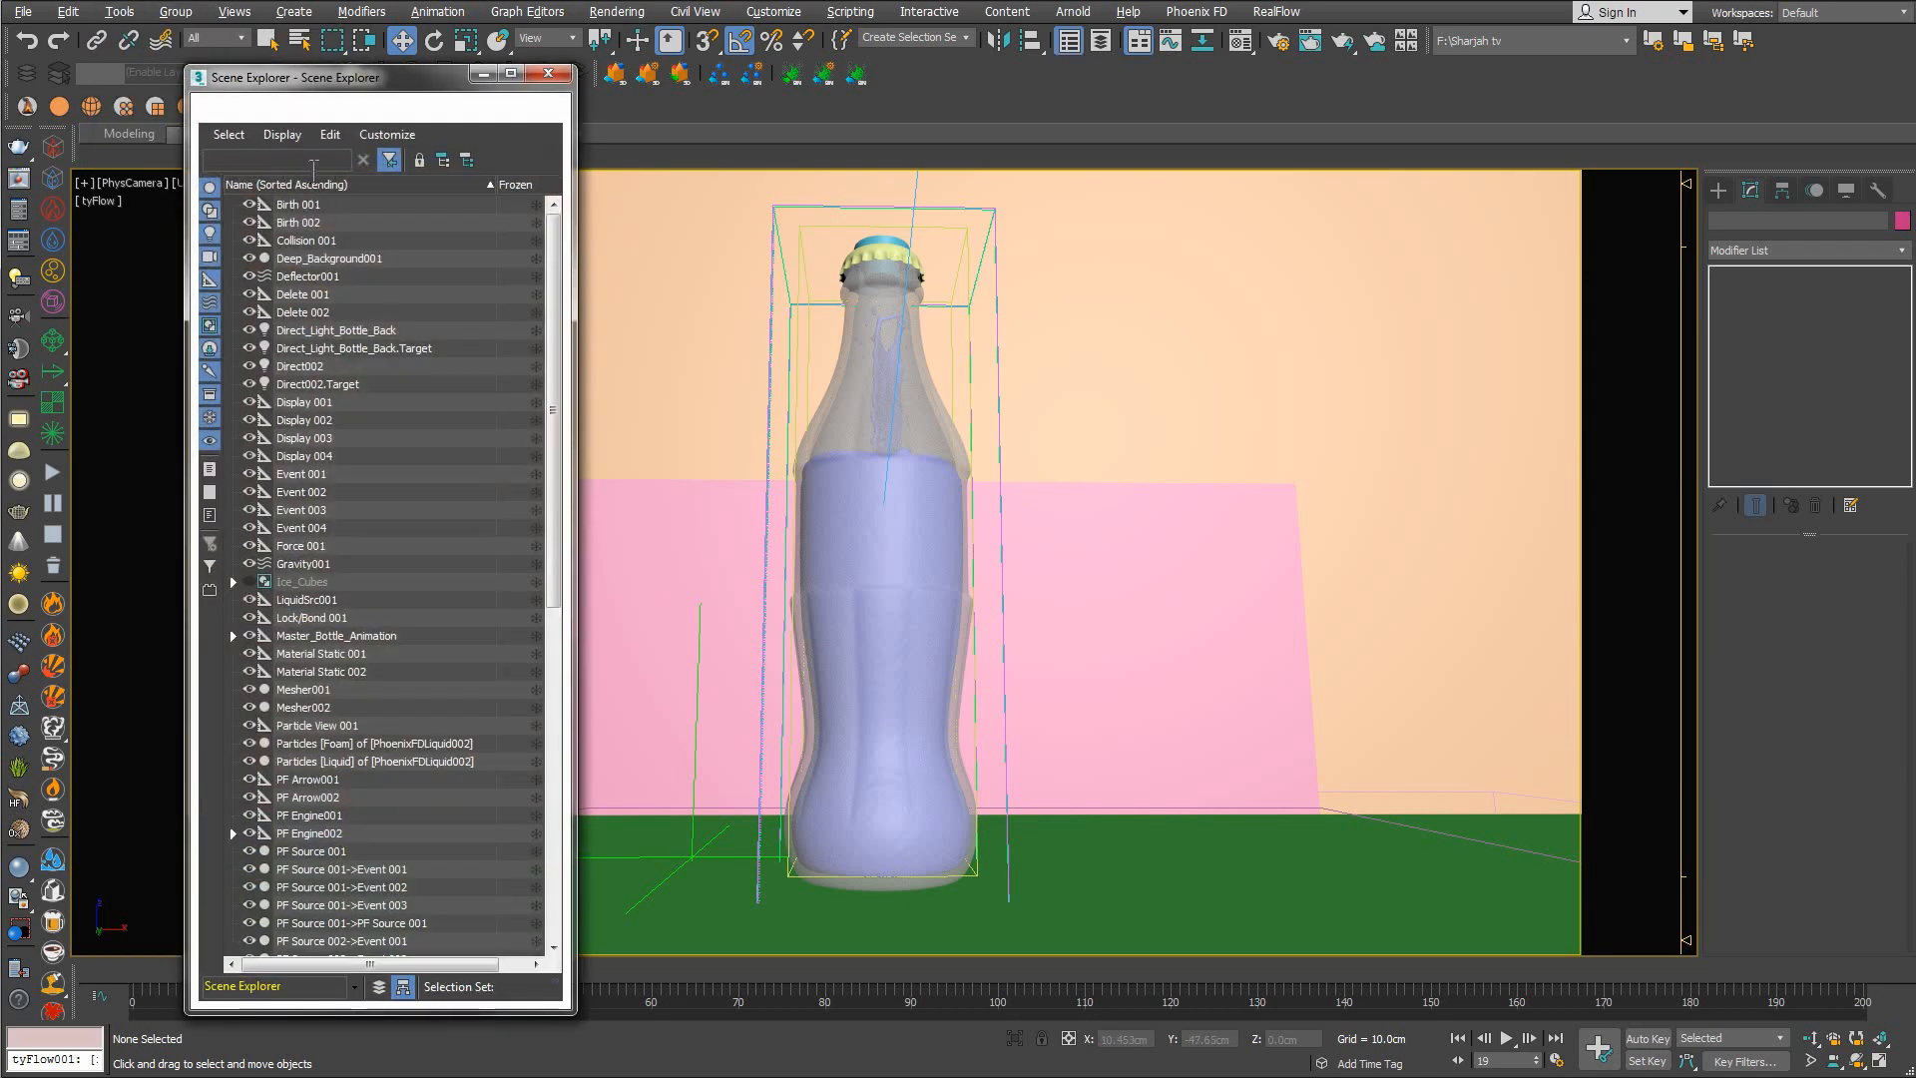
type("bo")
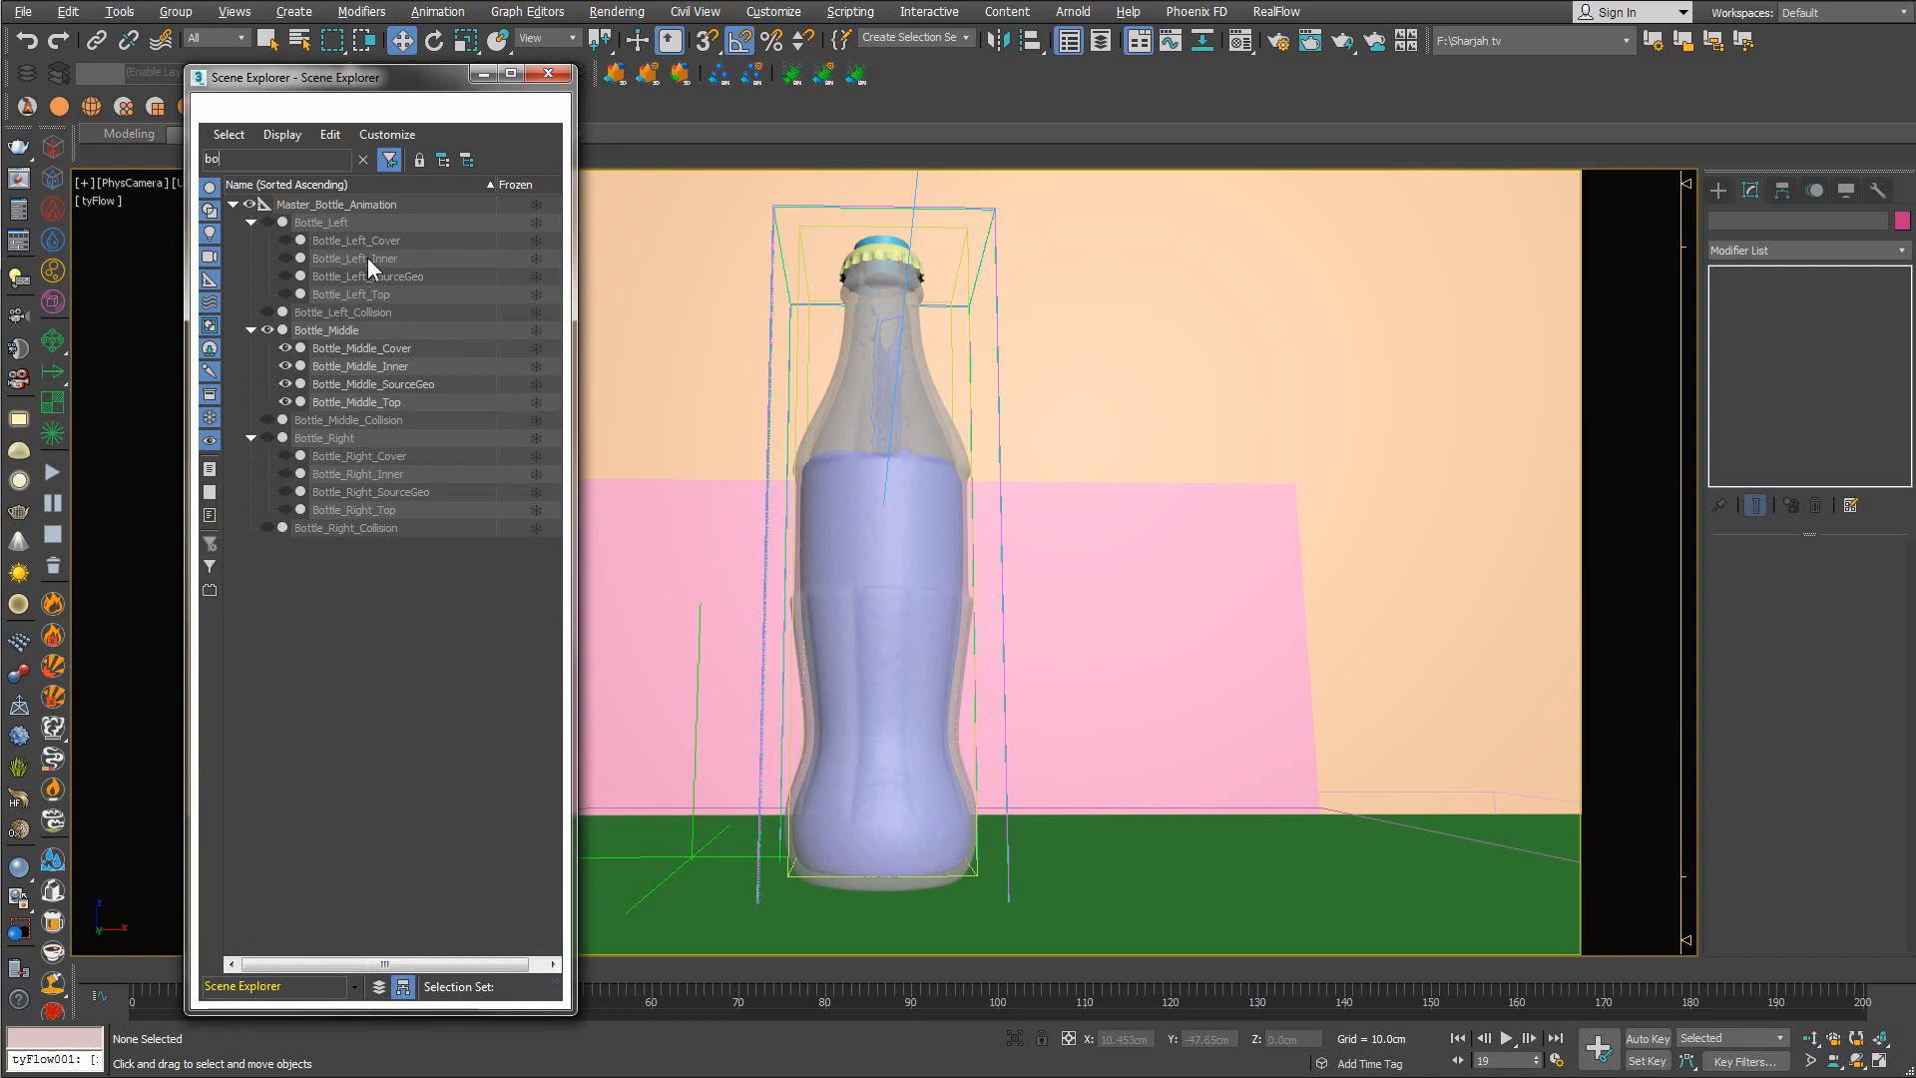
left_click(332, 333)
left_click(329, 224)
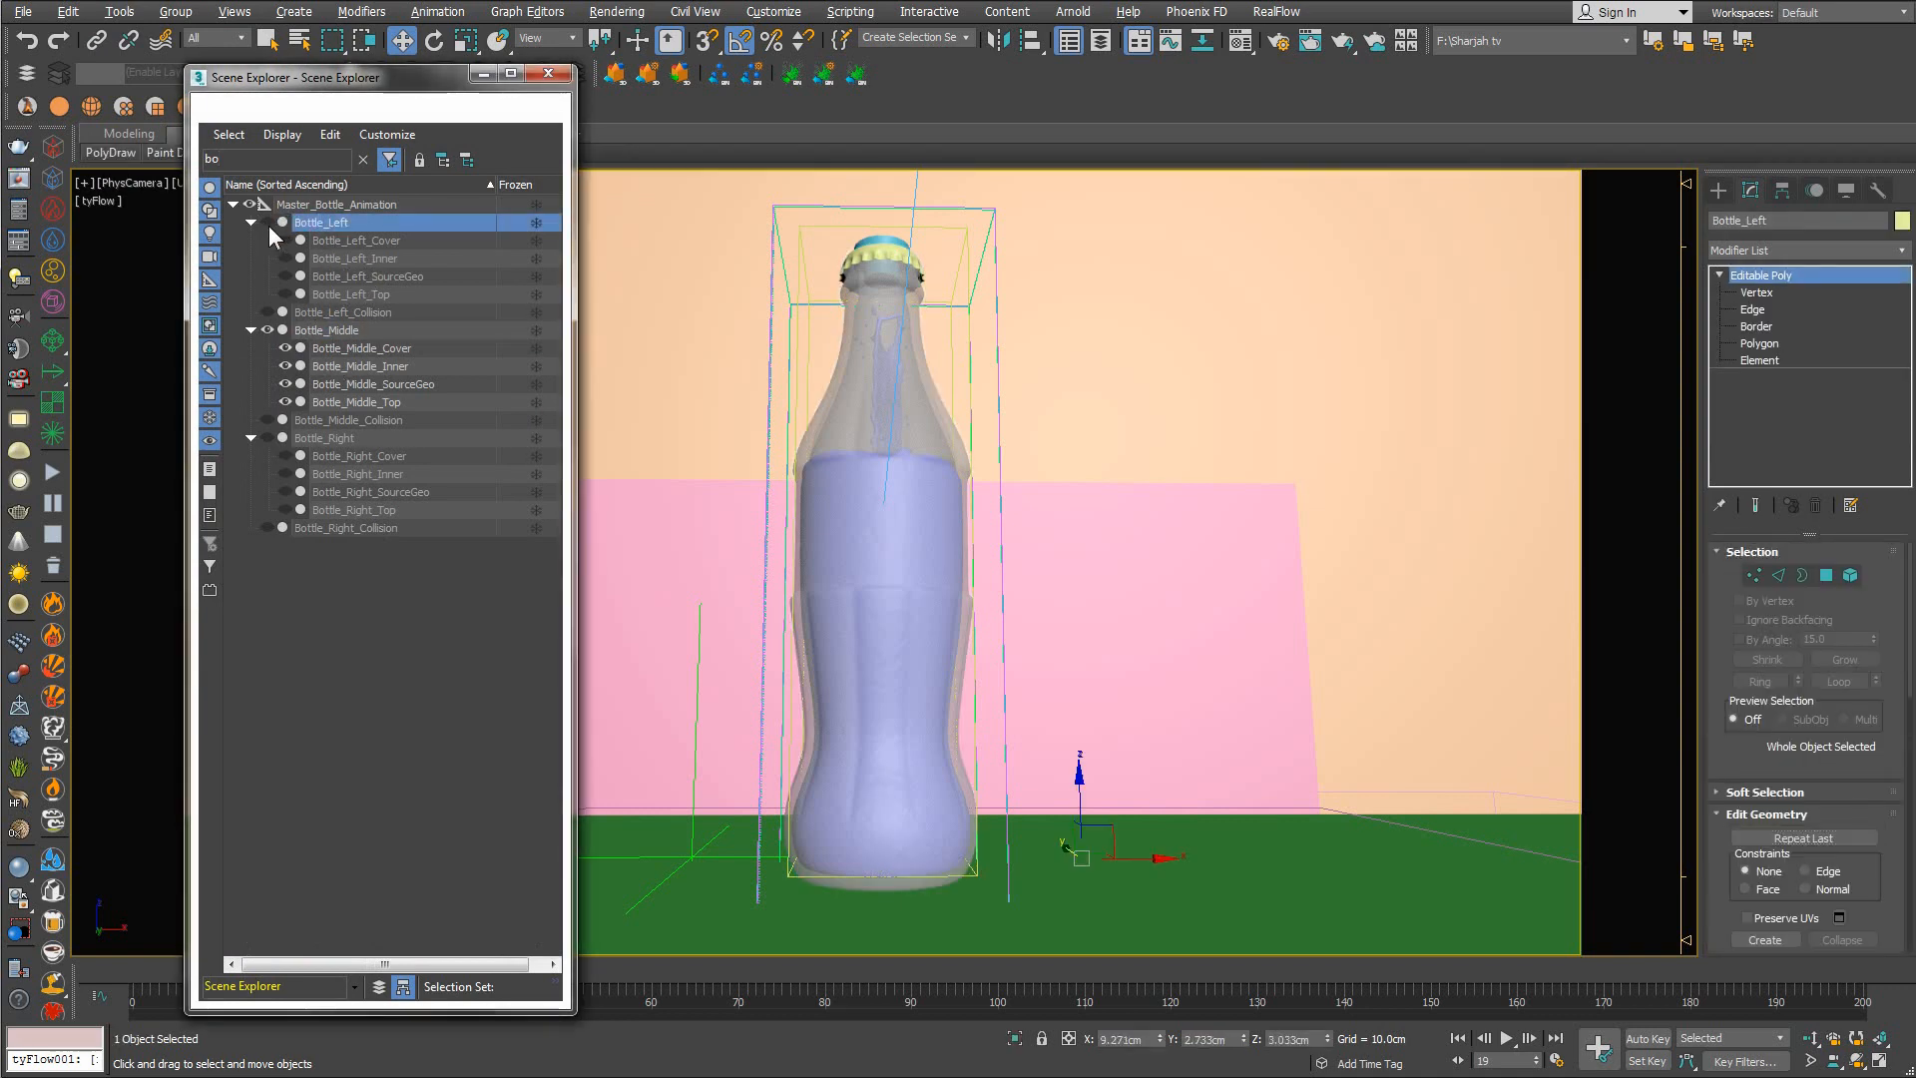
left_click(268, 223)
left_click(267, 438)
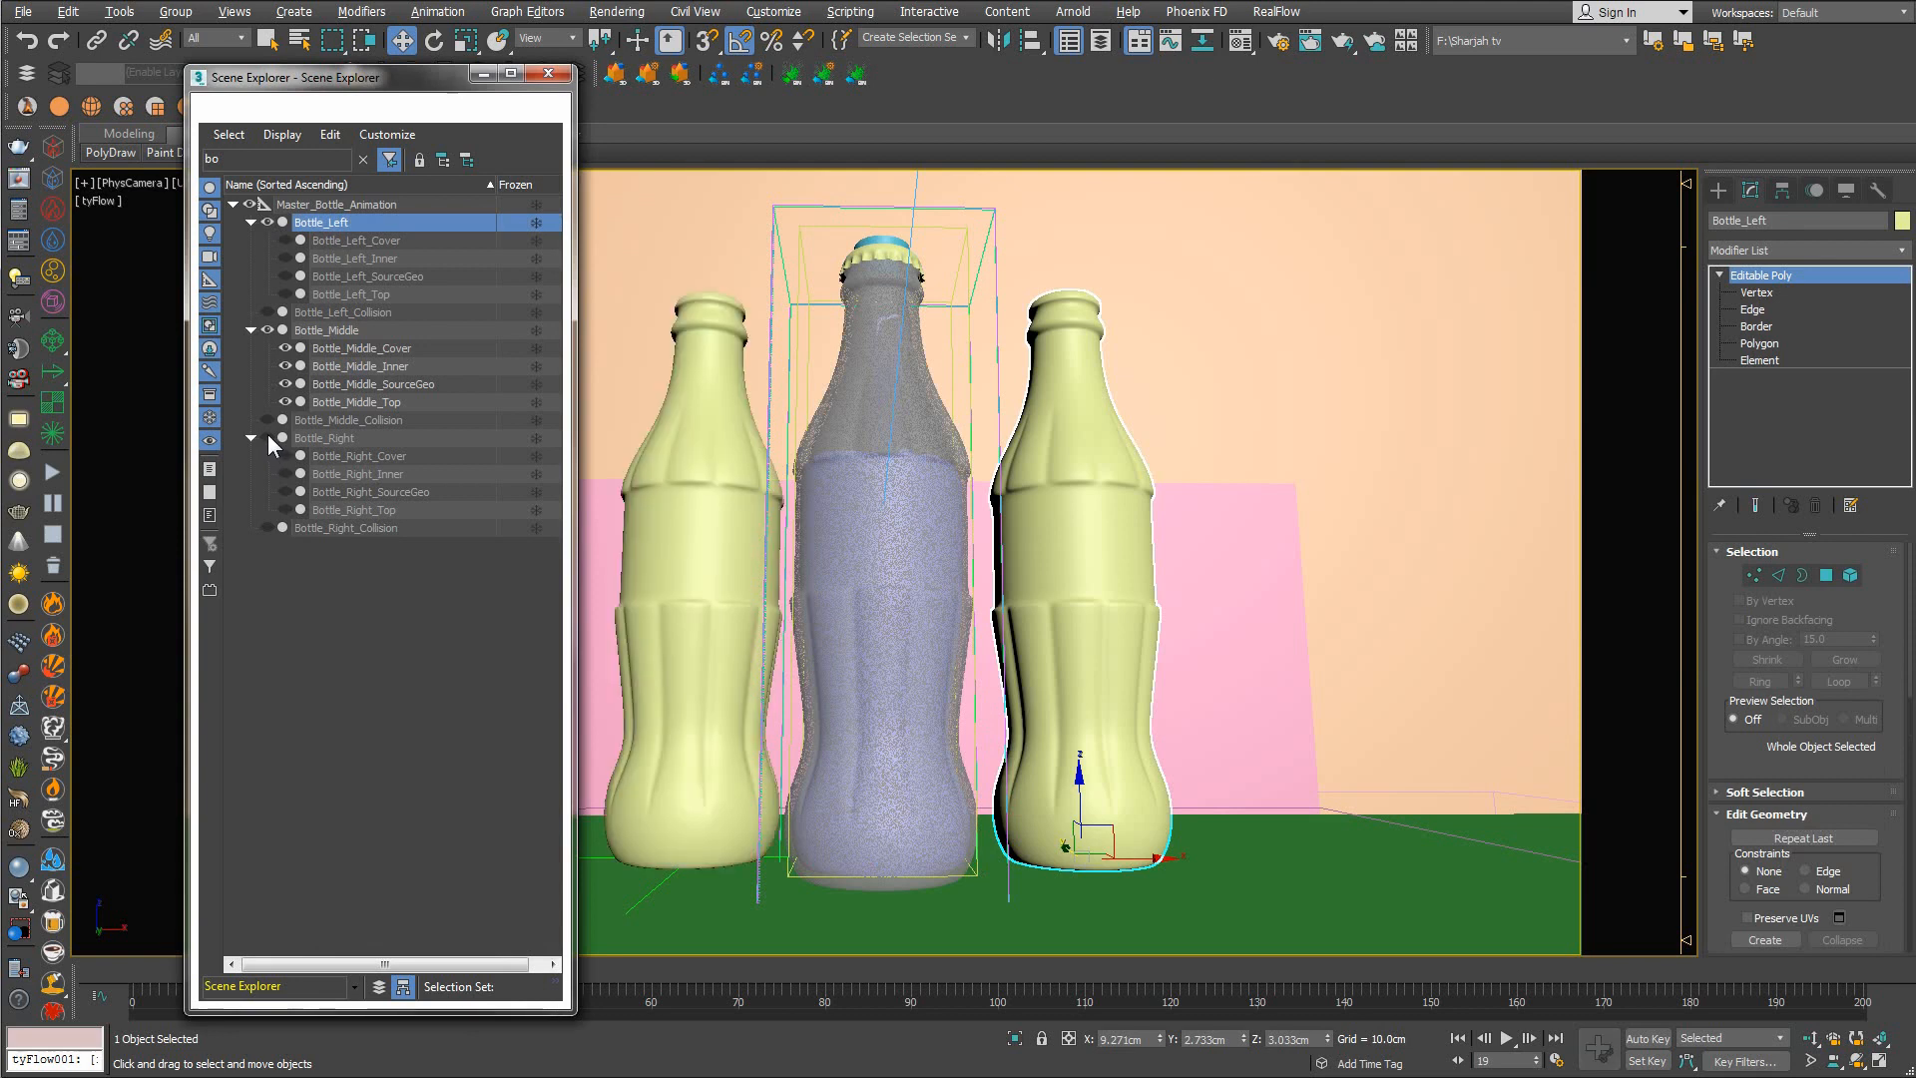
Try moving Bottle_Middle sideways along X with its linked objects, and undo the move
left_click(548, 73)
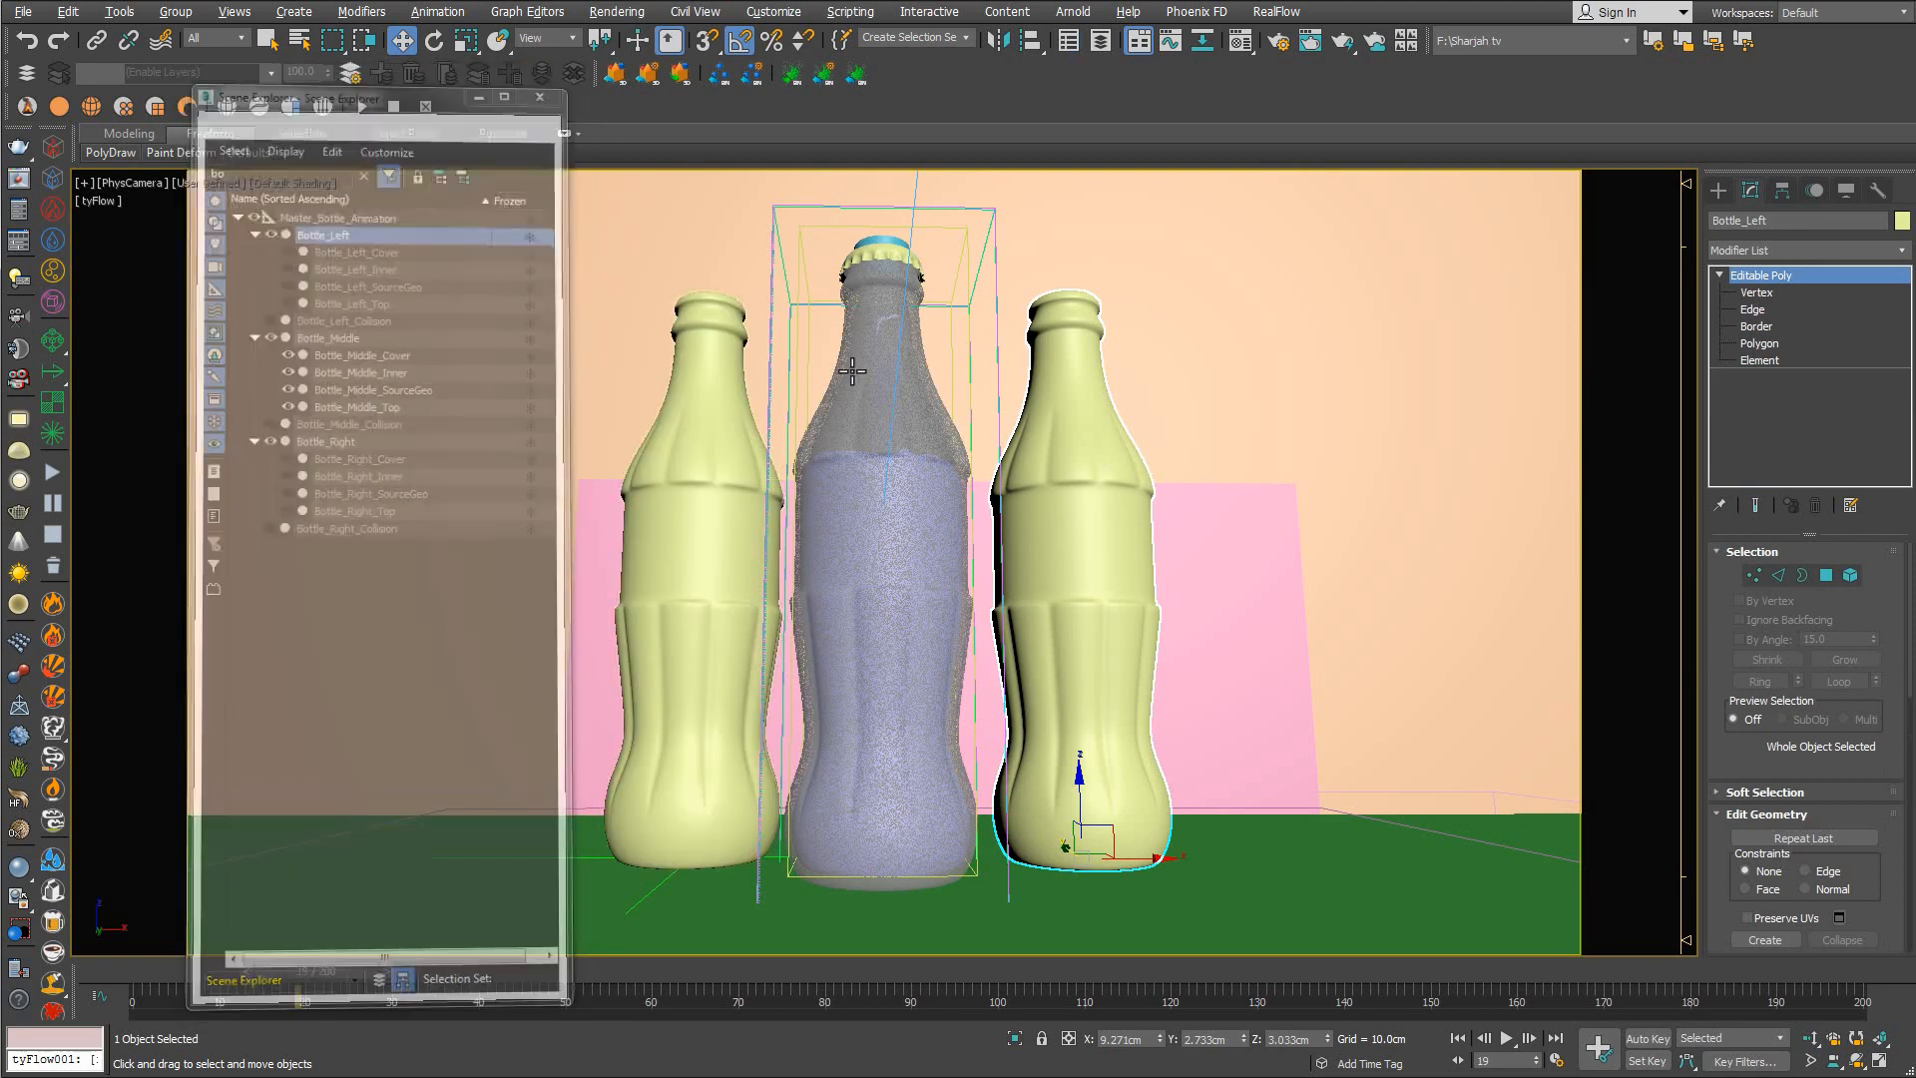
left_click(868, 347)
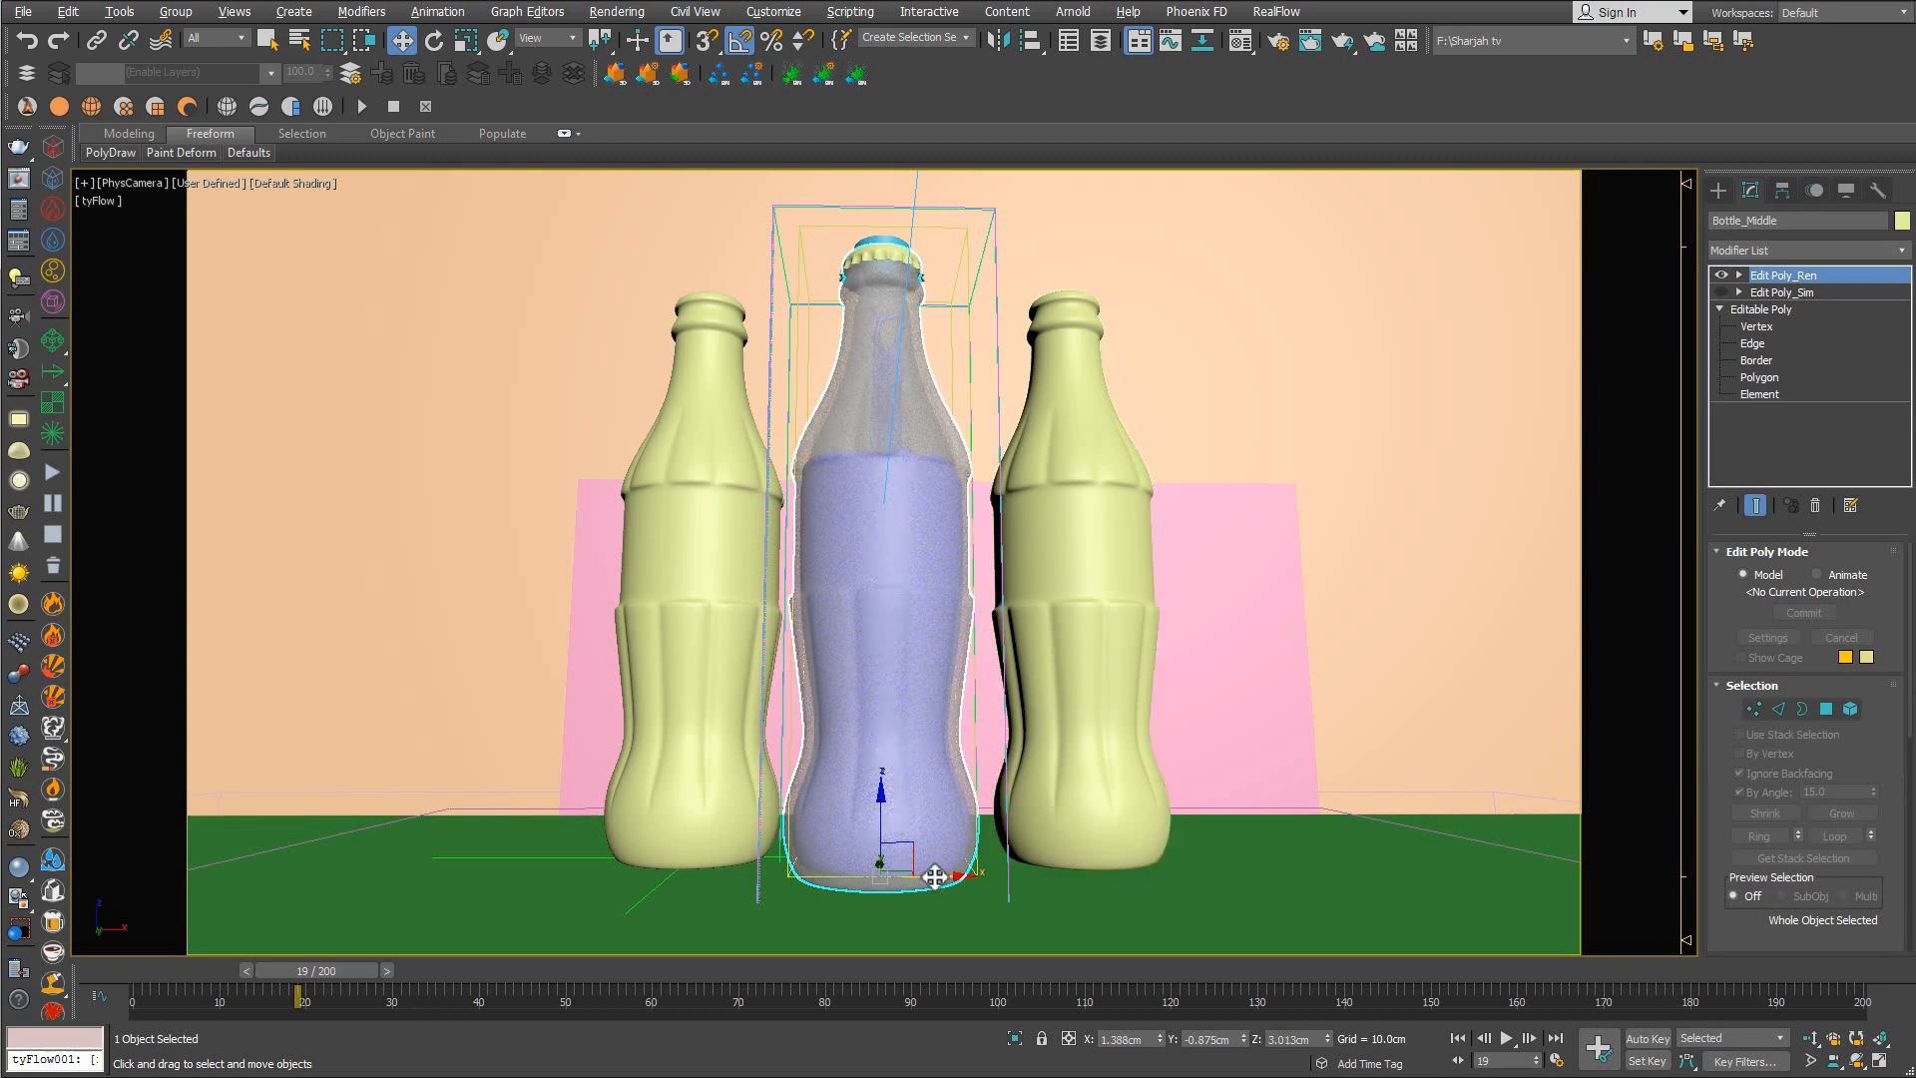
mouse_move(933, 875)
left_mouse_down()
mouse_move(967, 872)
mouse_move(920, 869)
left_mouse_up()
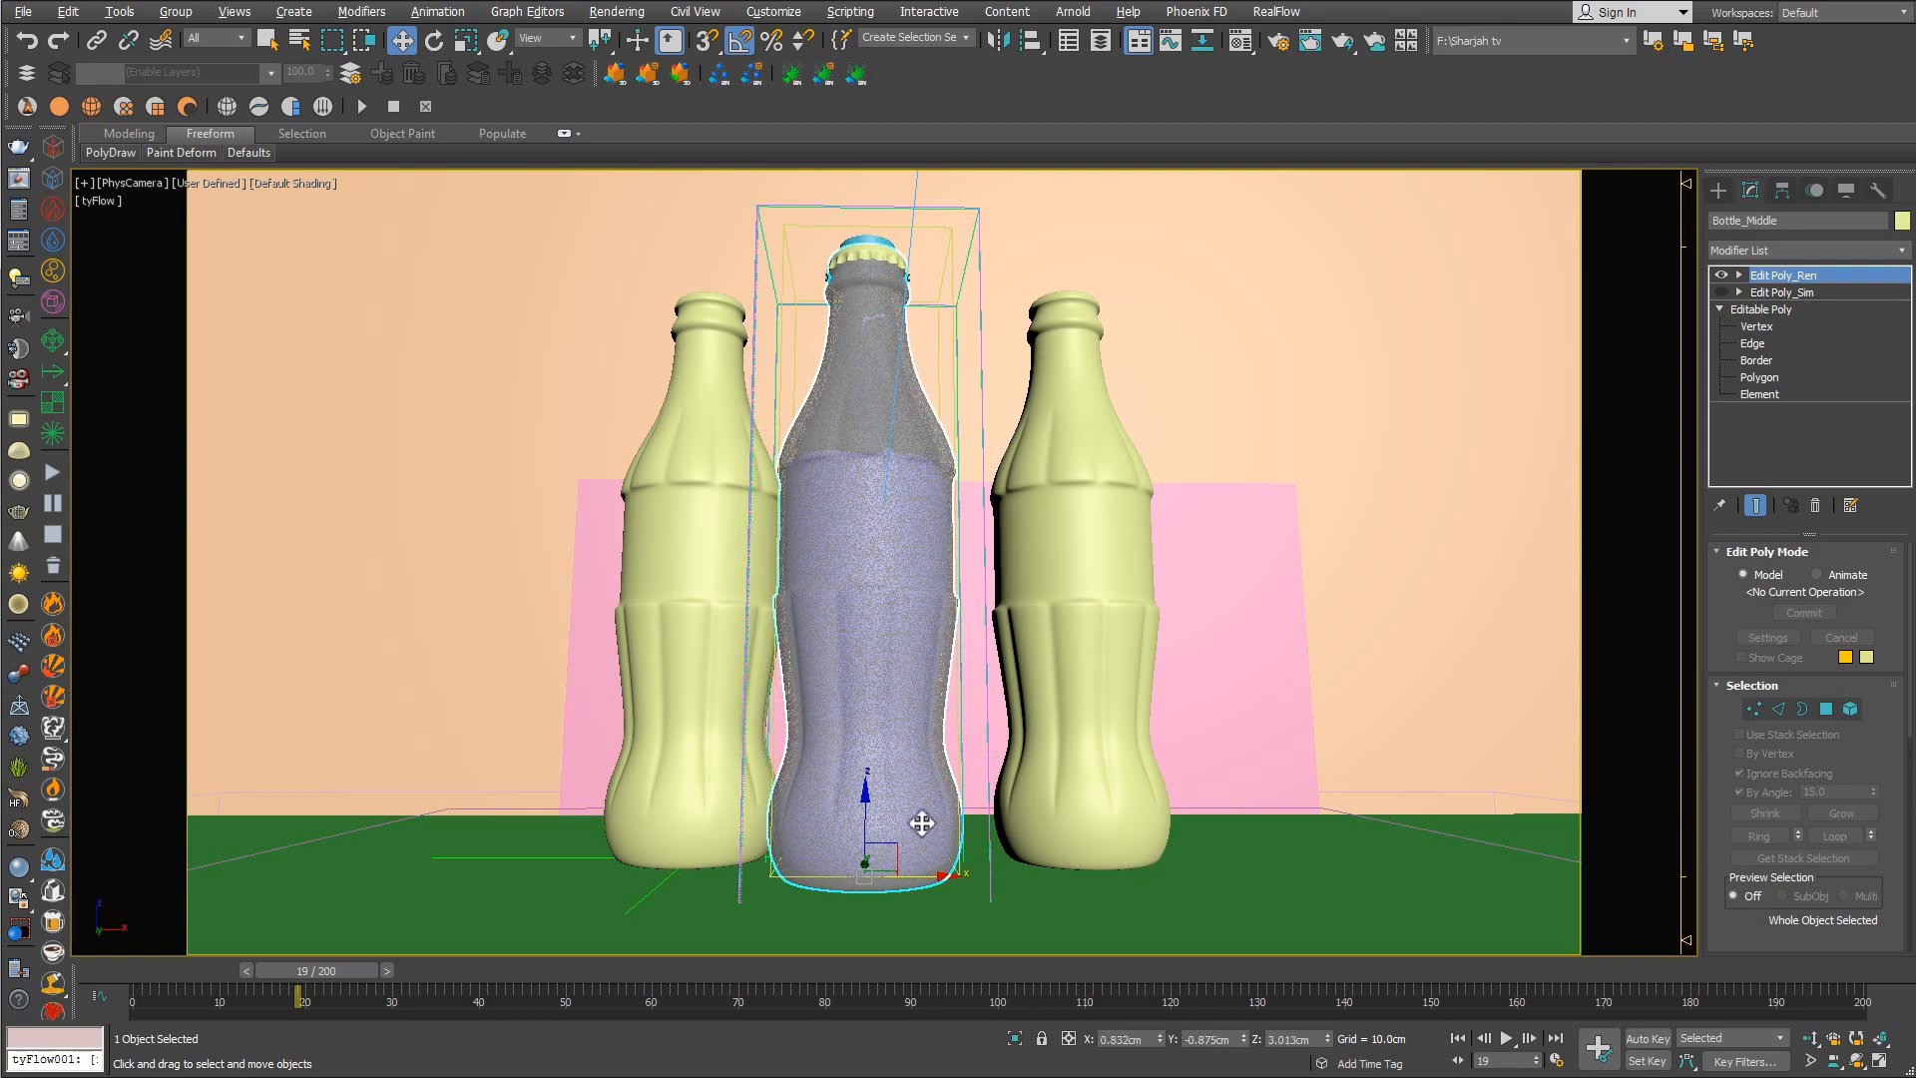
key("ctrl+z")
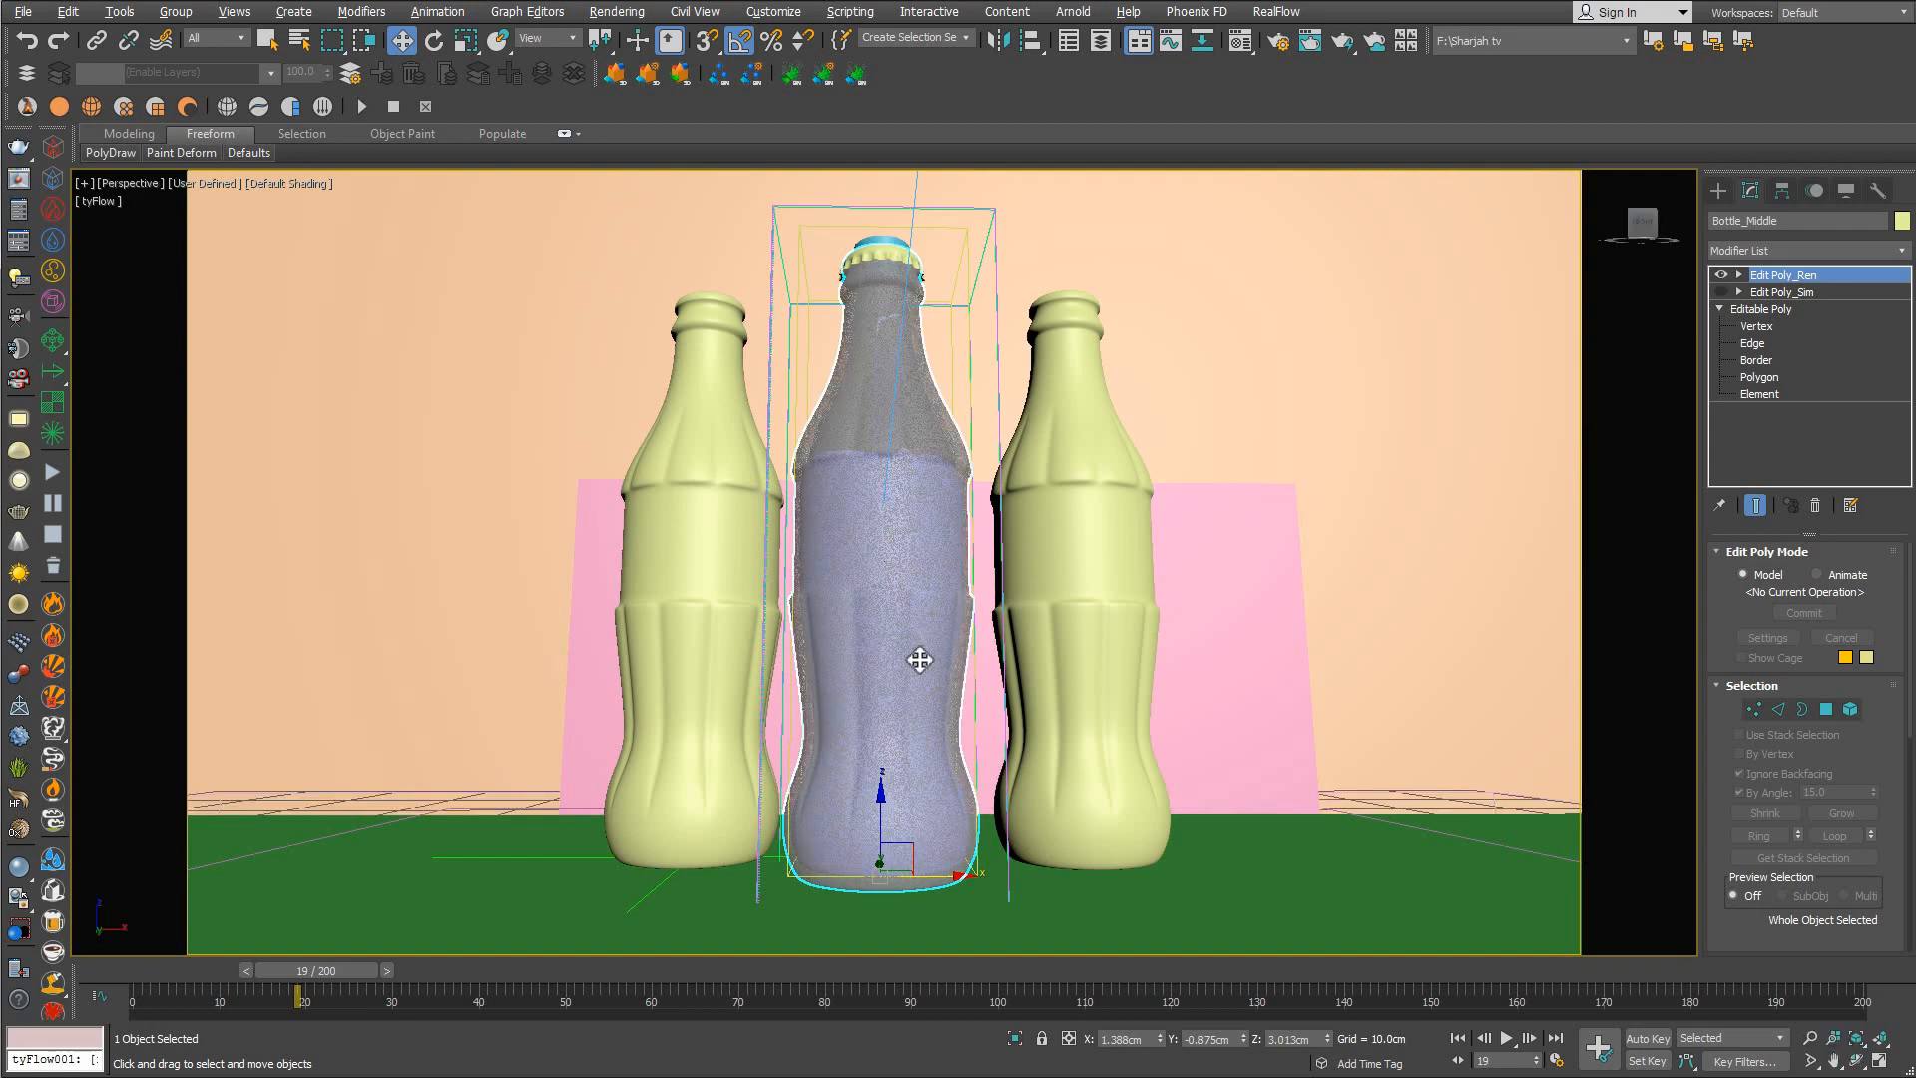
In a Perspective view, select Bottle_Middle, all its child objects and Bottle_Middle_Collision through the Scene Explorer
key("p")
middle_click_drag(919, 662, 898, 696, "alt")
key("w")
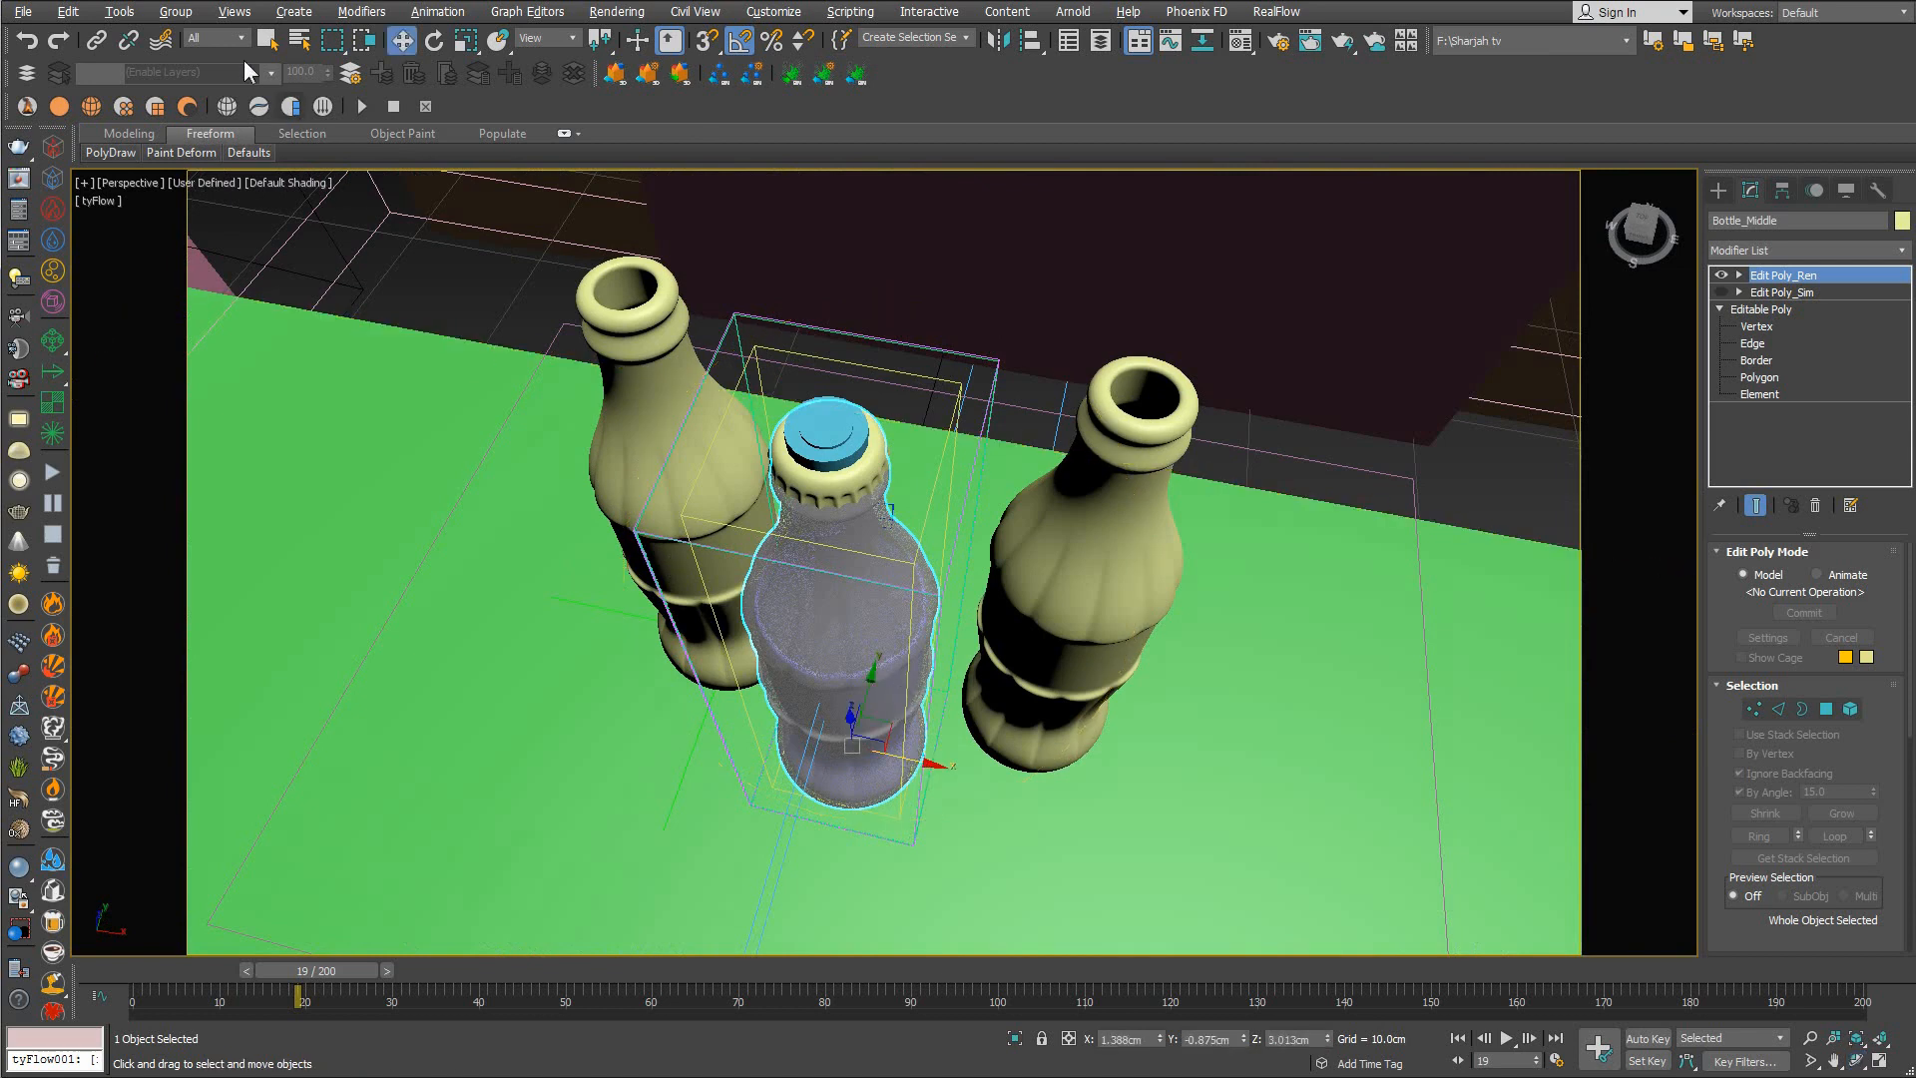
left_click(125, 12)
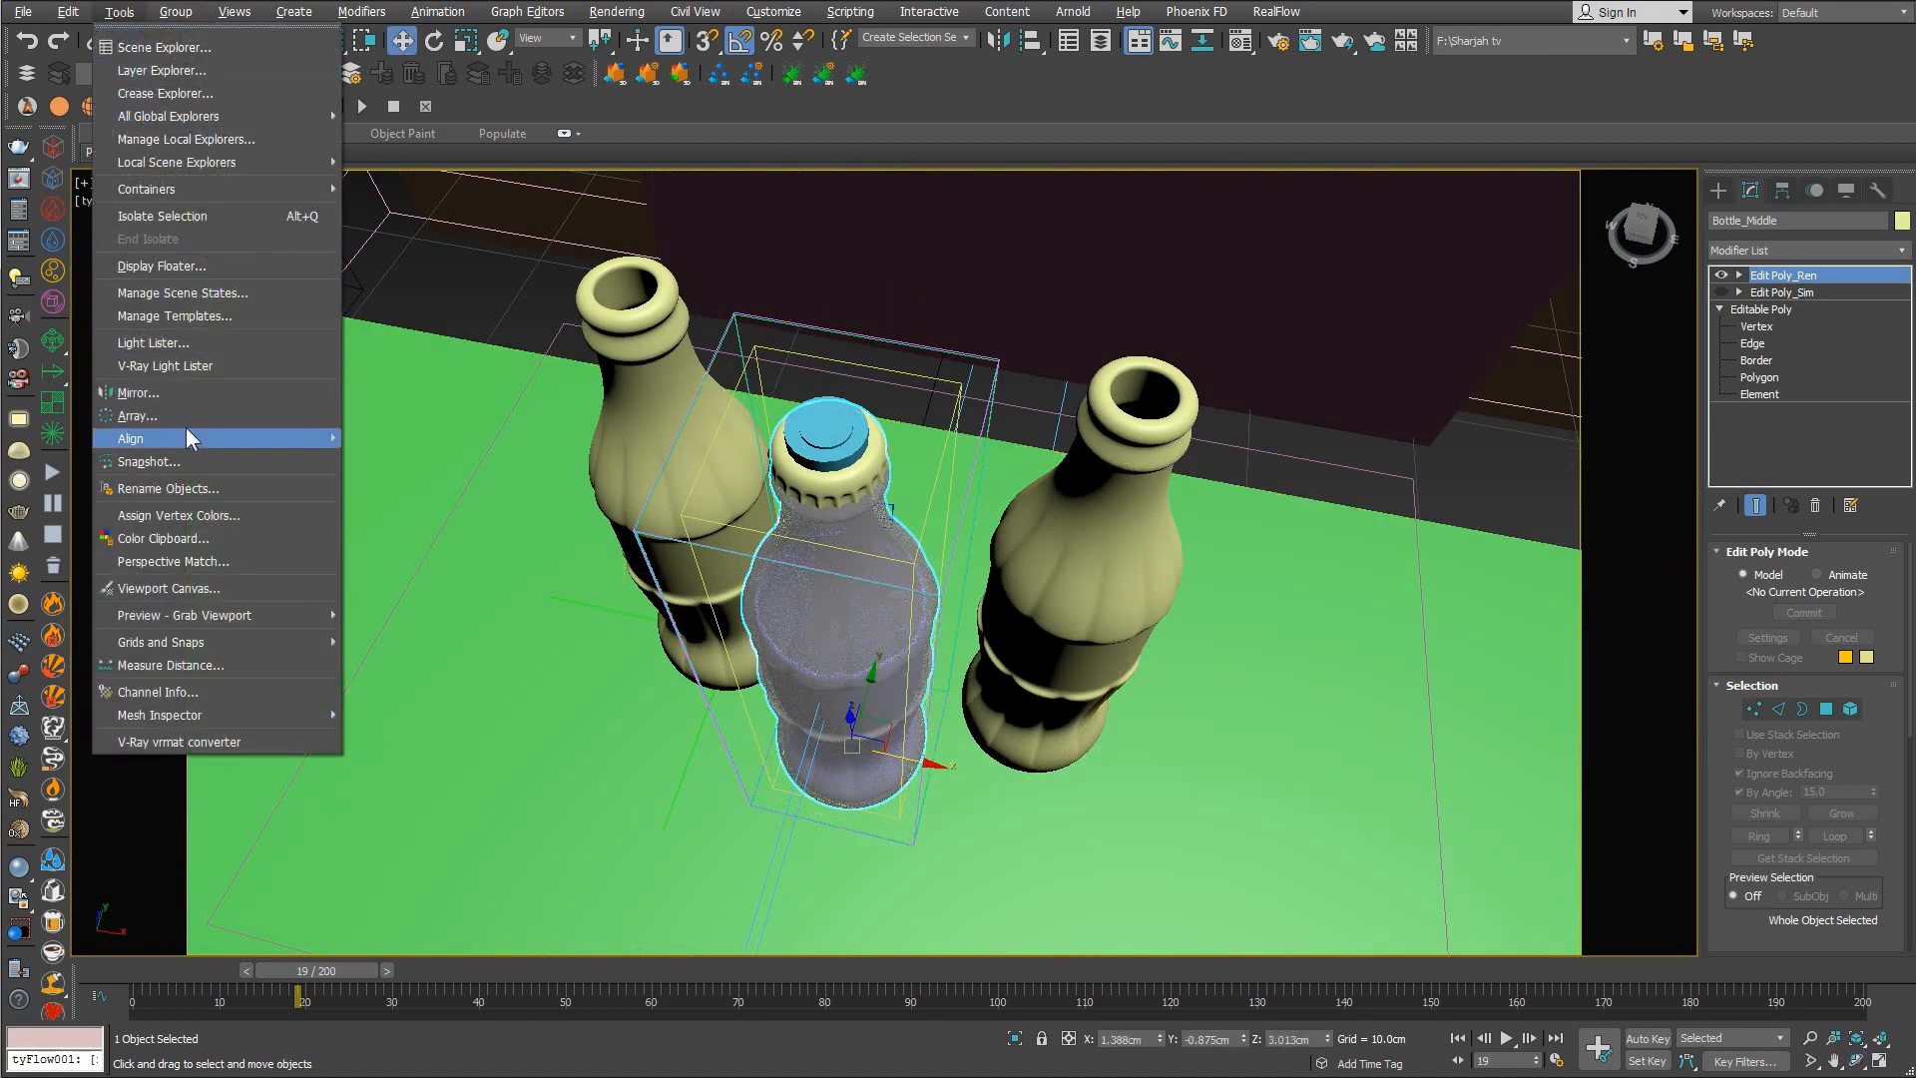
left_click(163, 47)
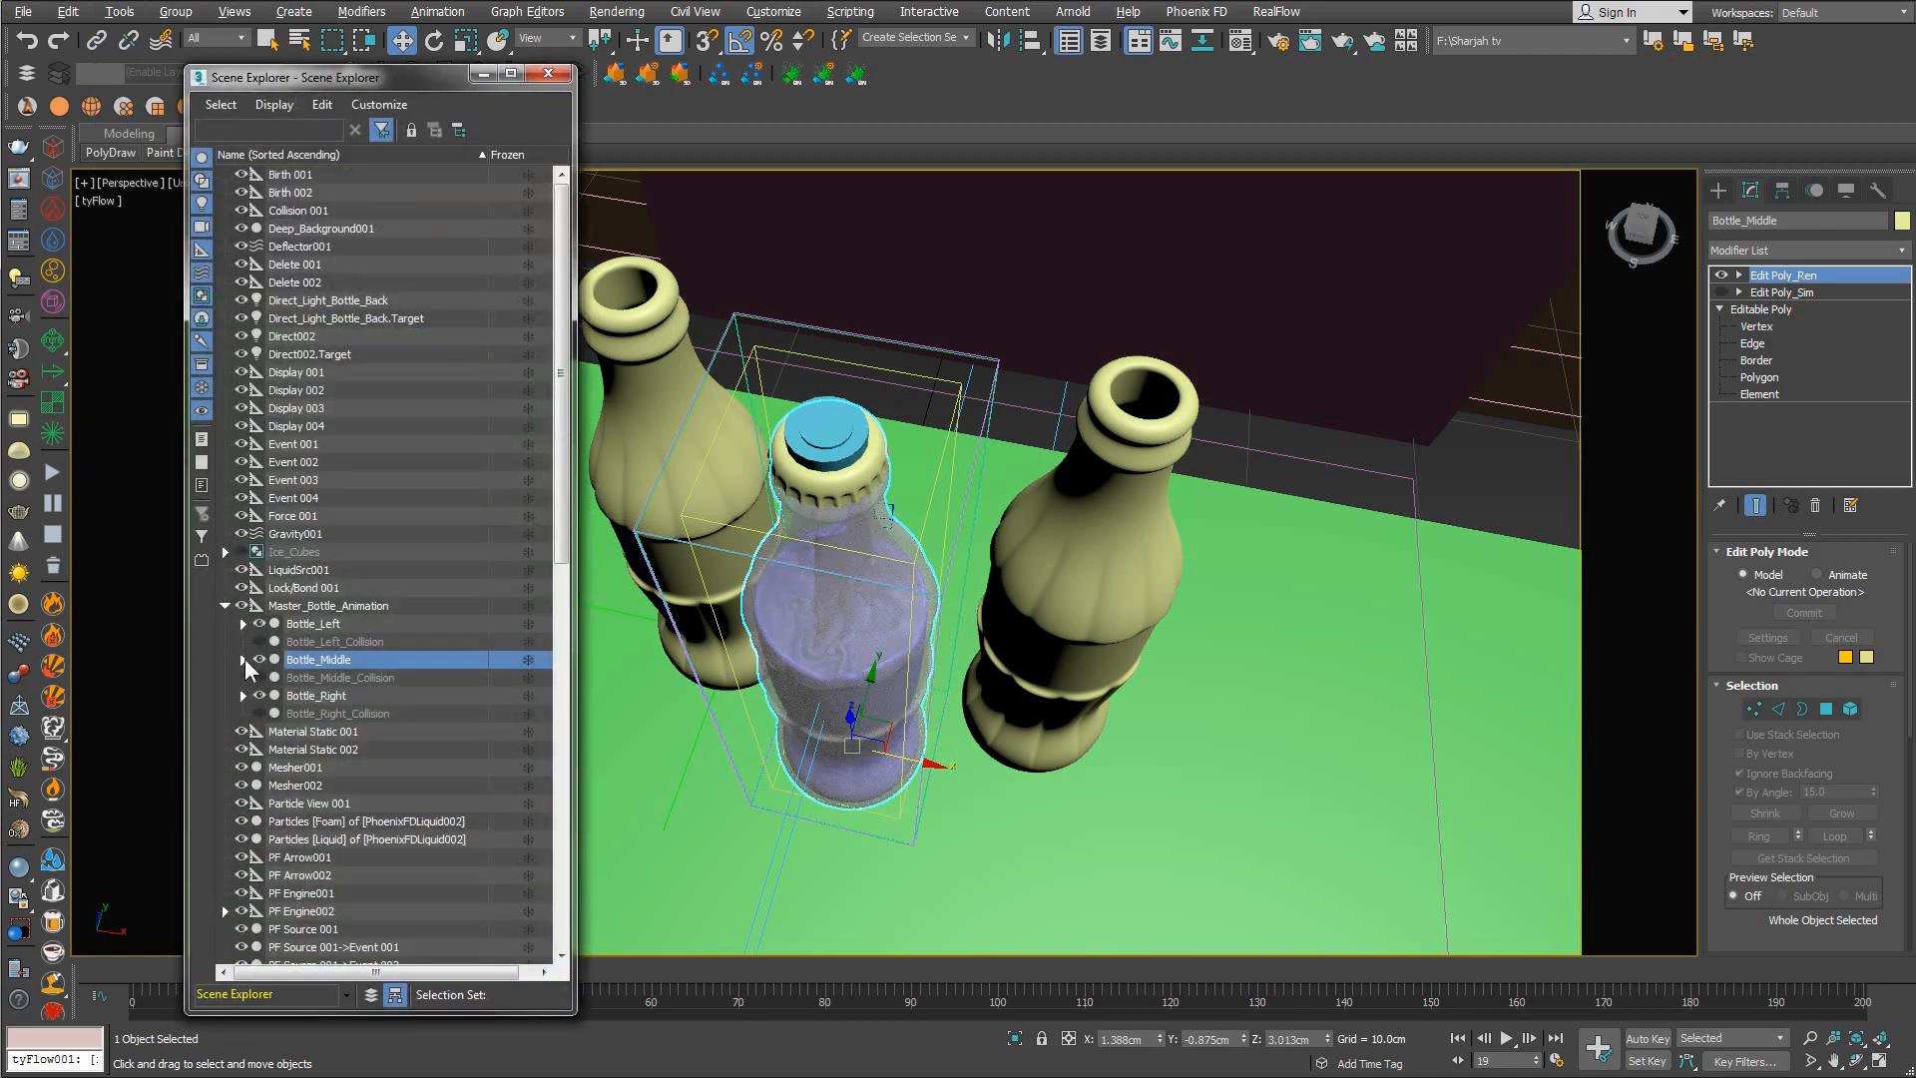
left_click(244, 659)
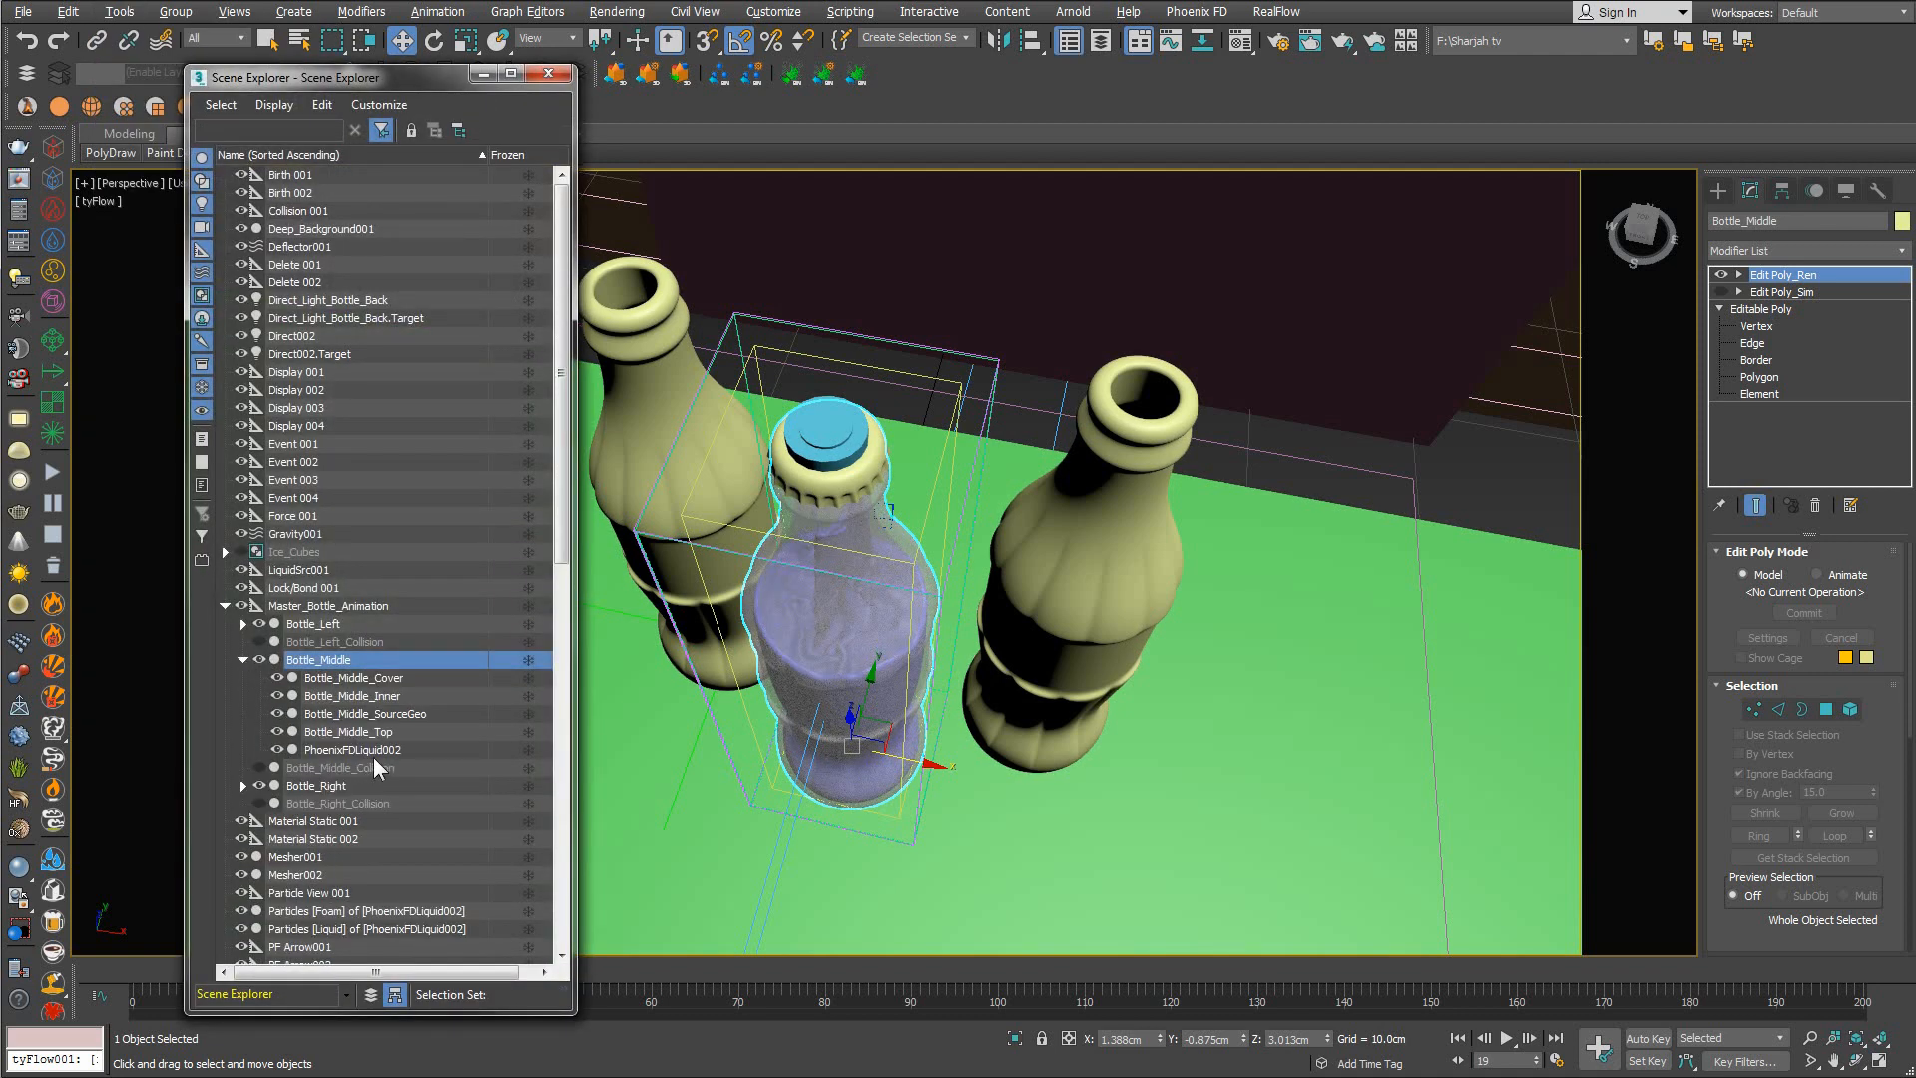
left_click(259, 766)
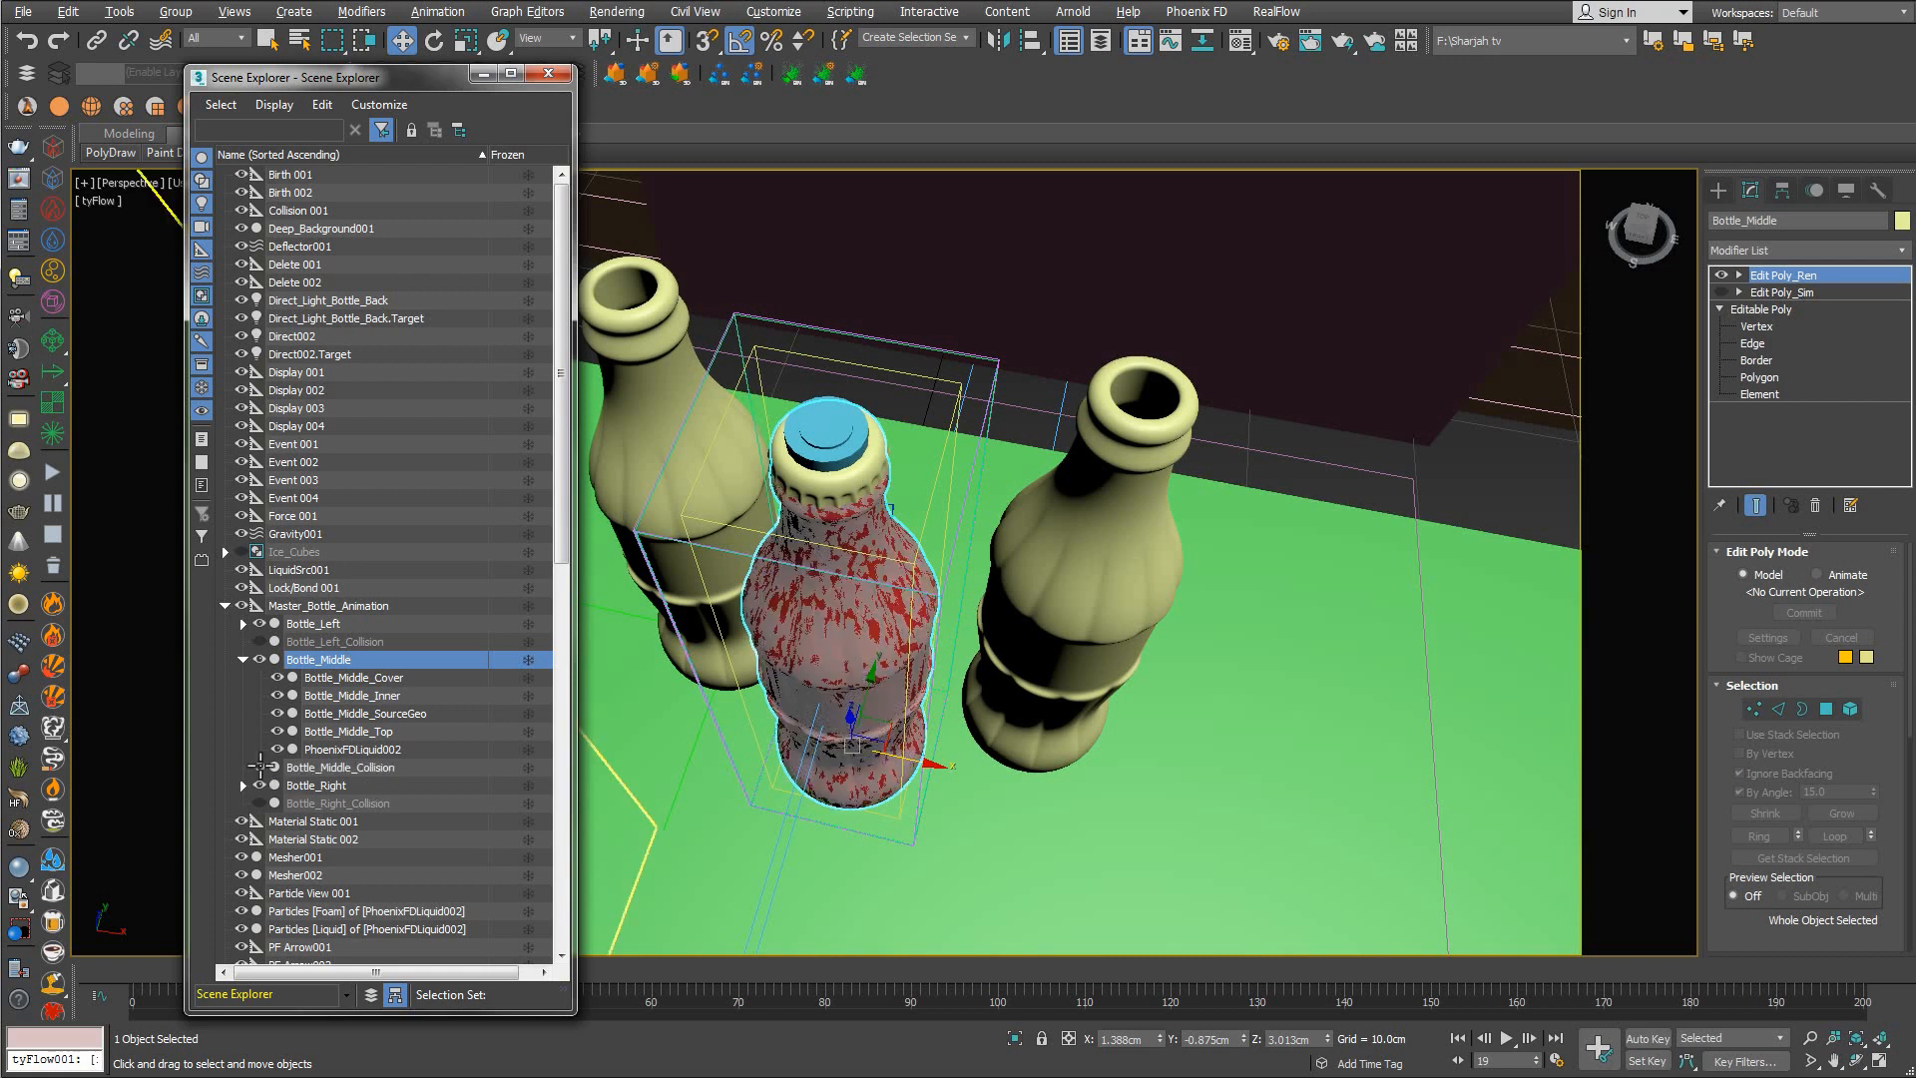
left_click(259, 764)
left_click(325, 767)
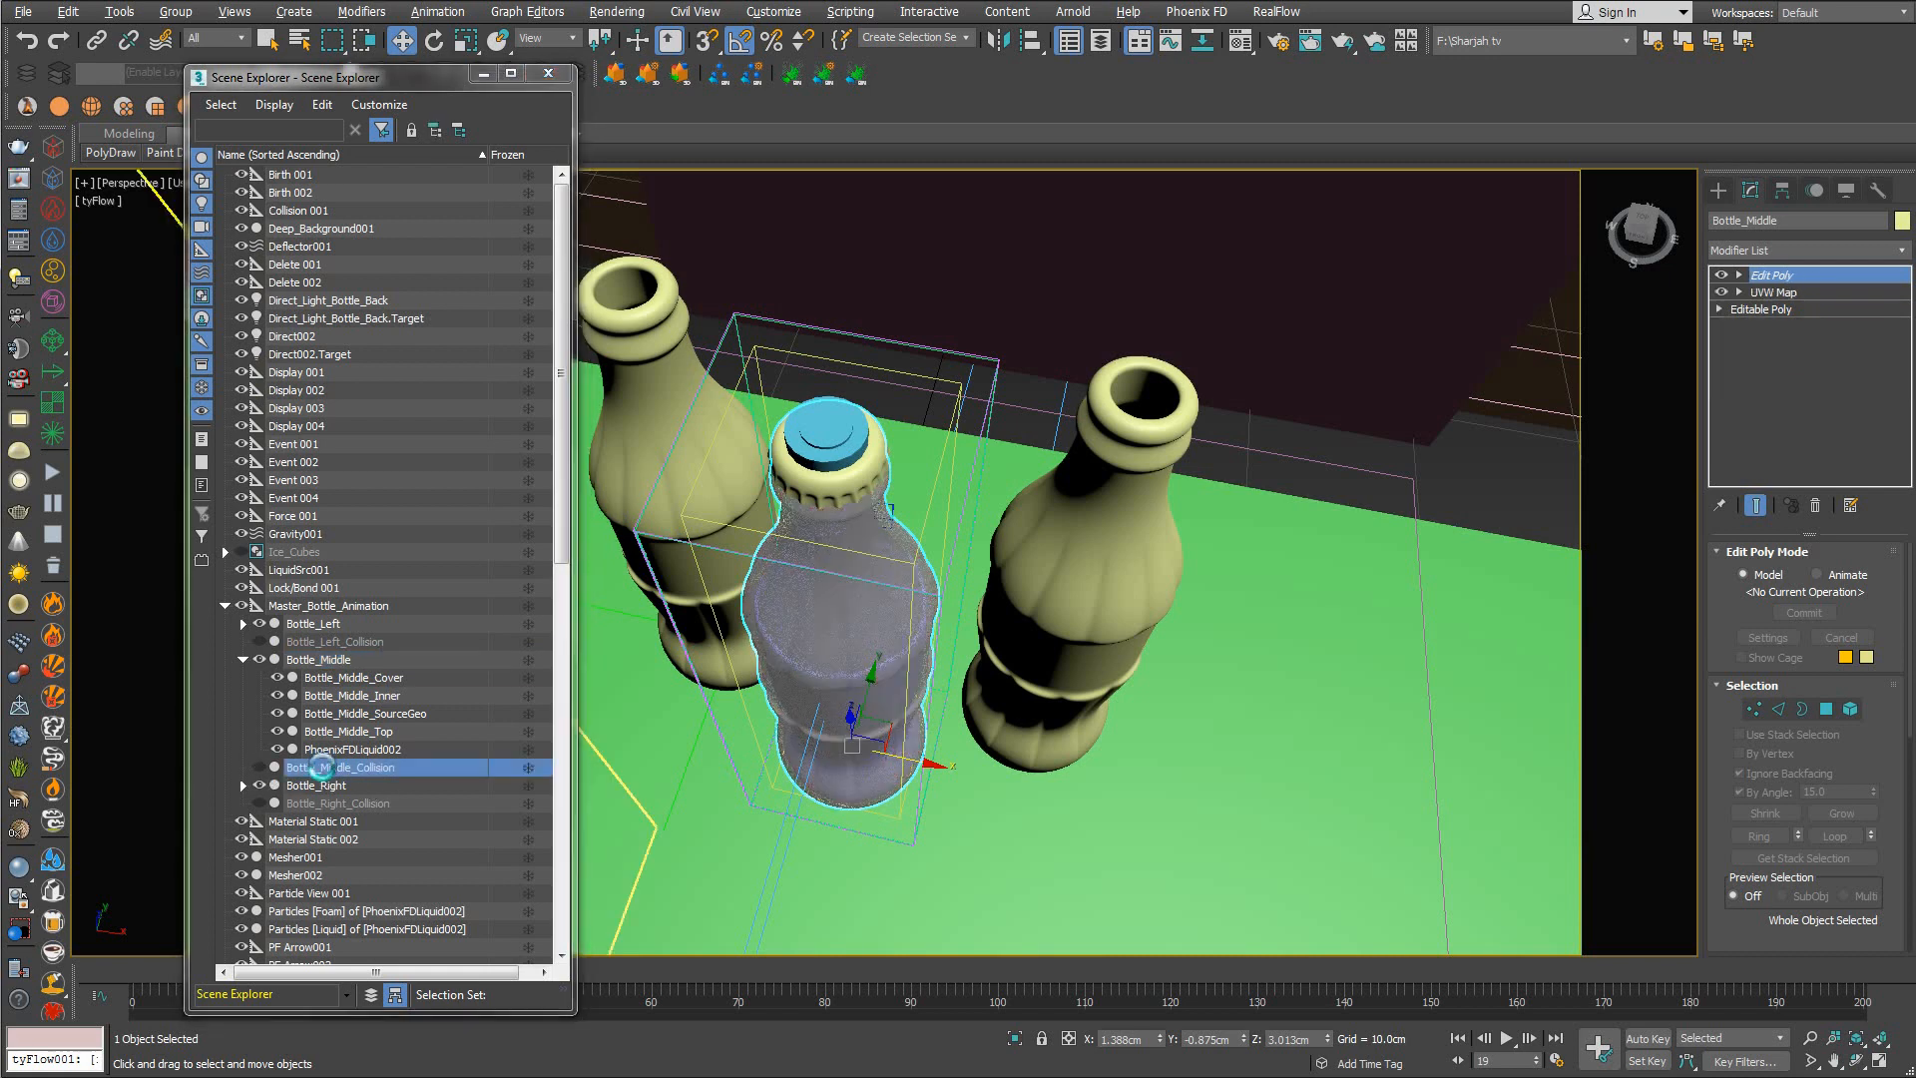
left_click(324, 664, "shift")
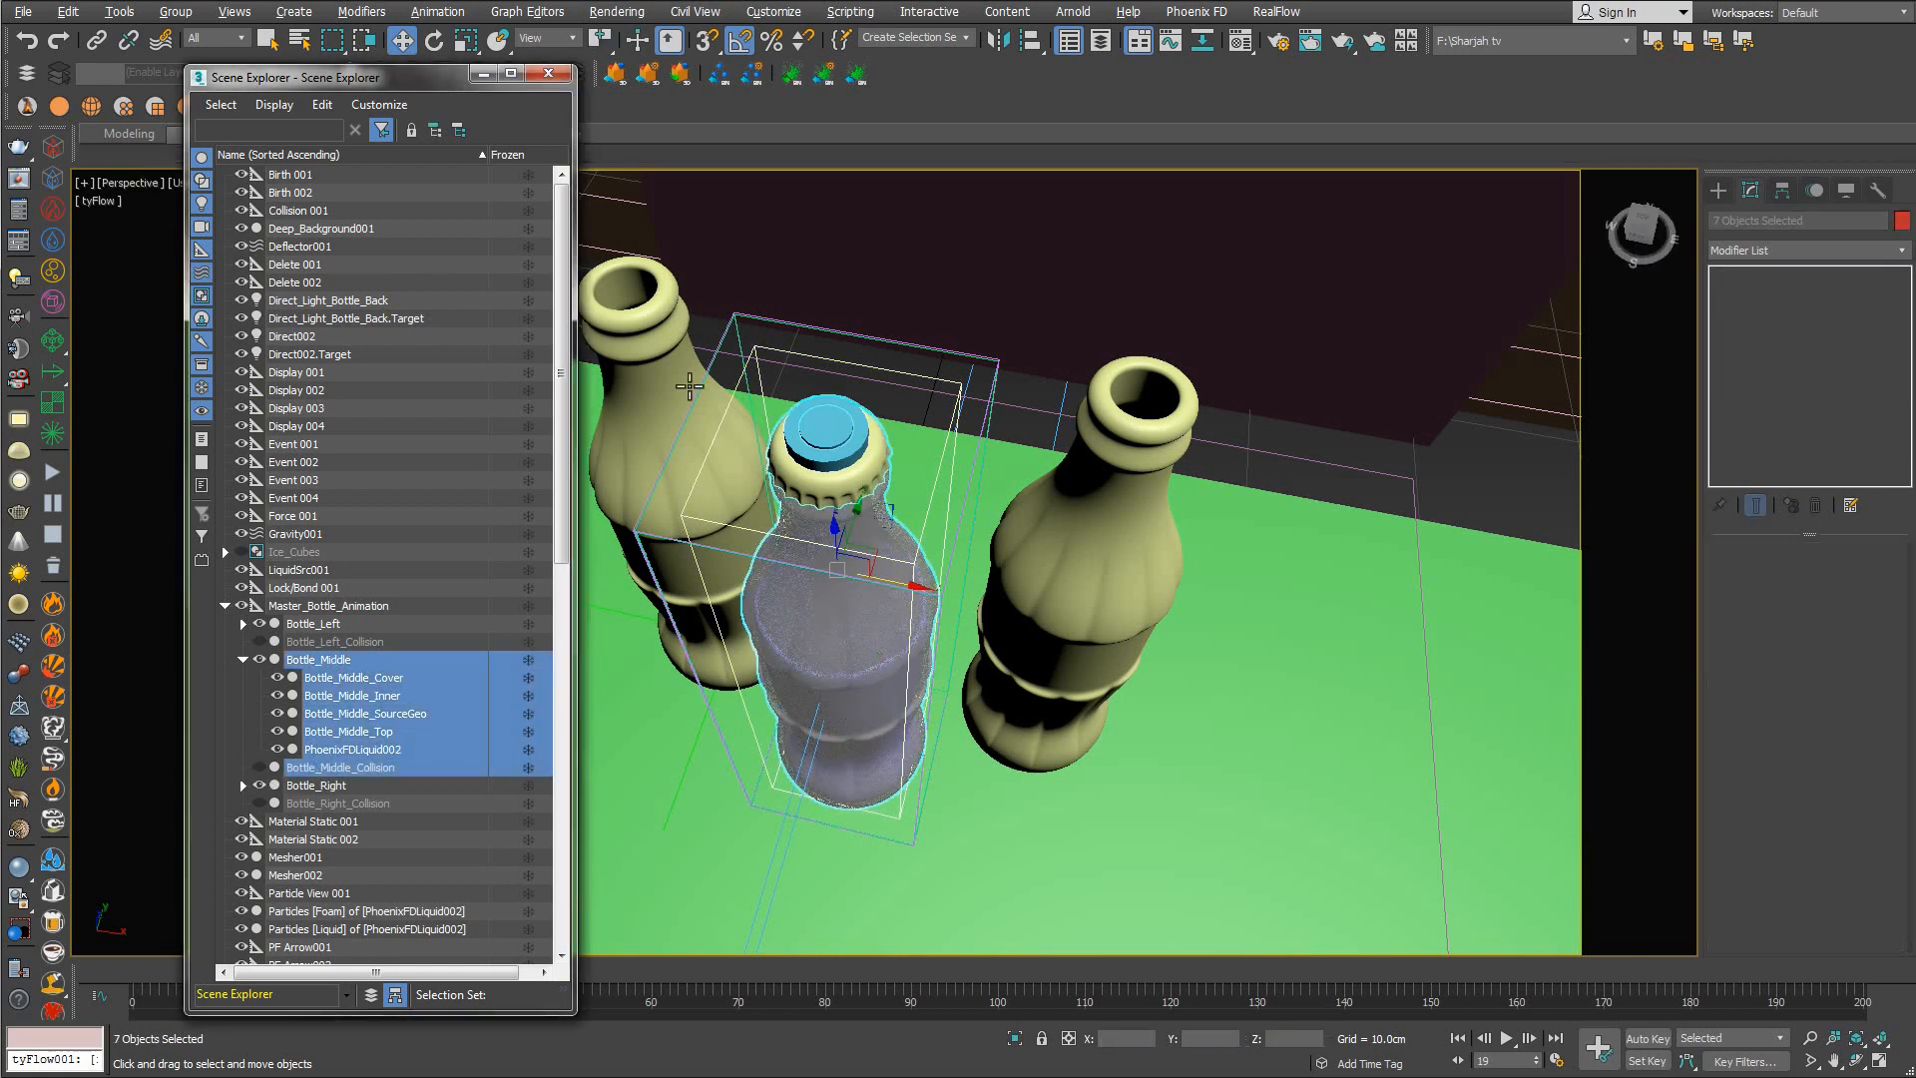
left_click(483, 74)
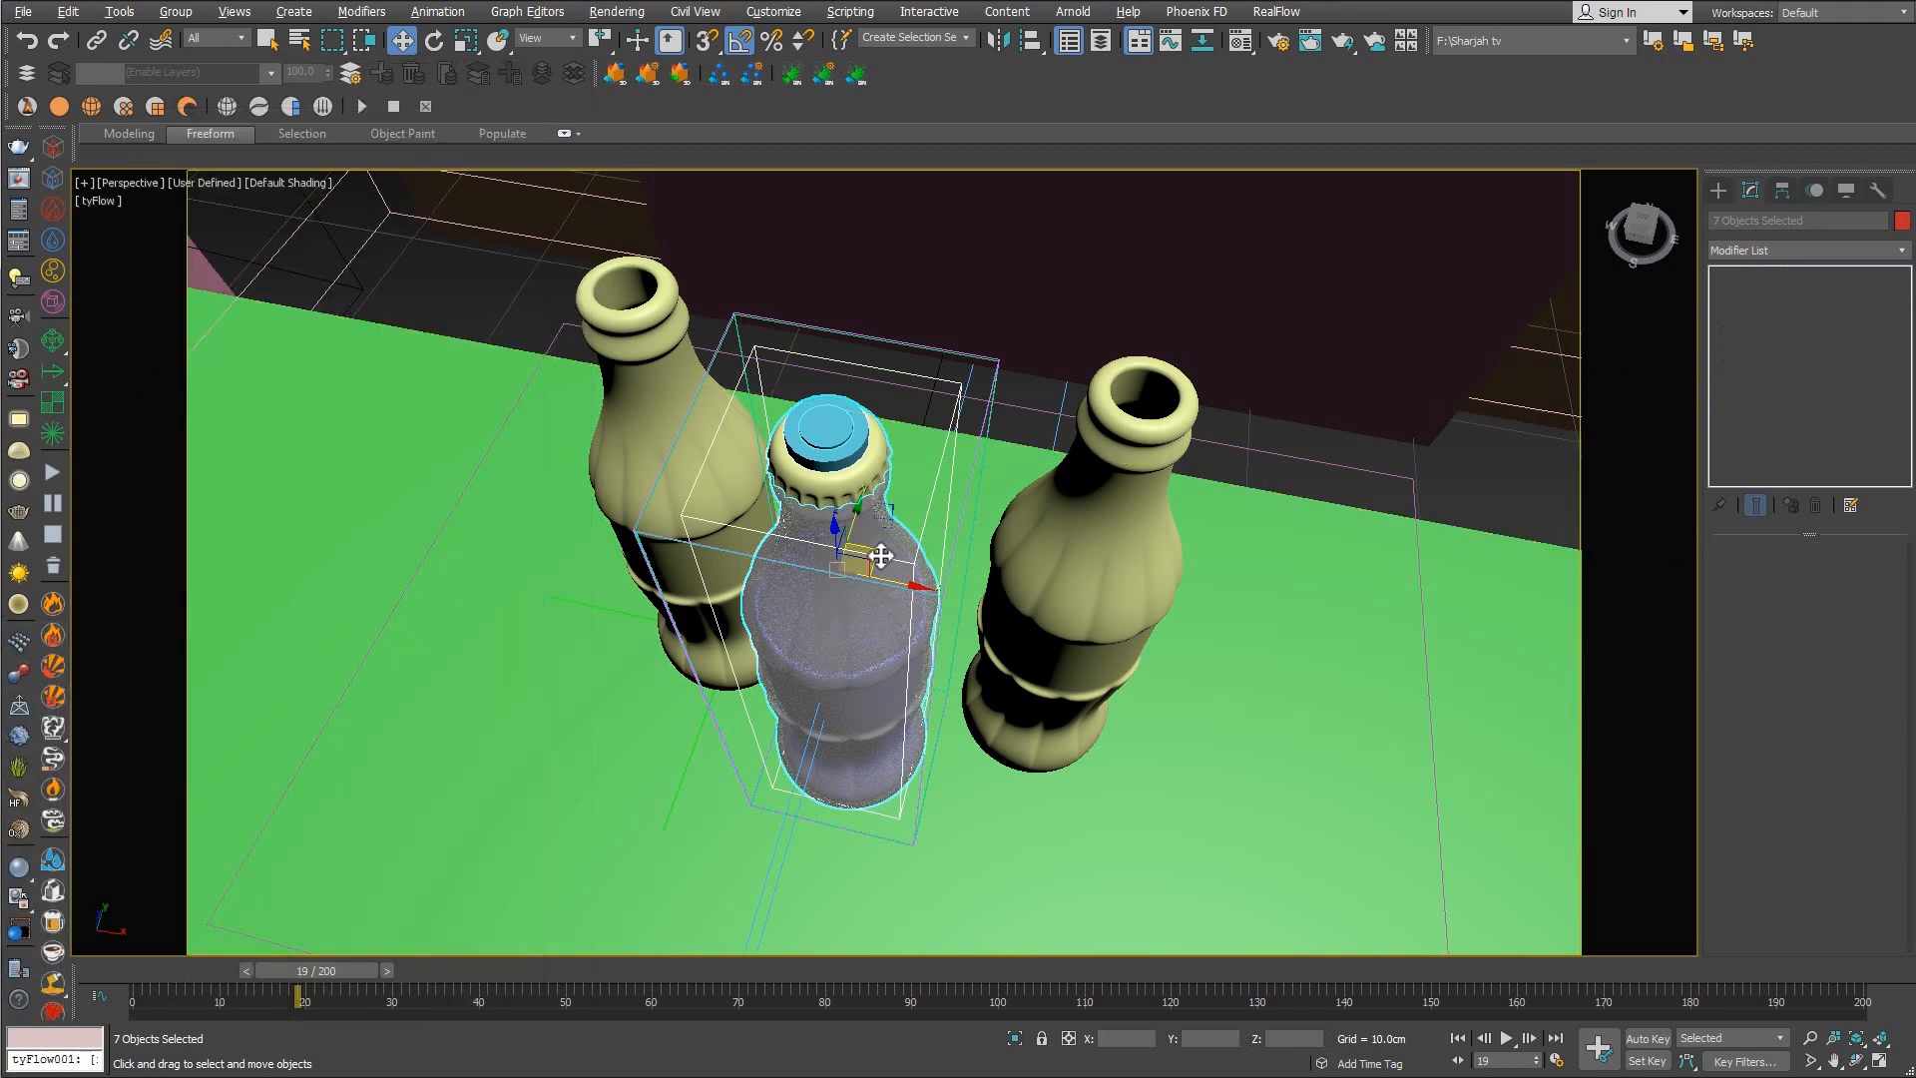
Add the Particle Shader to the selection and clone everything as one Copy onto the position of Bottle_Left
scroll(878, 551, "down", 6)
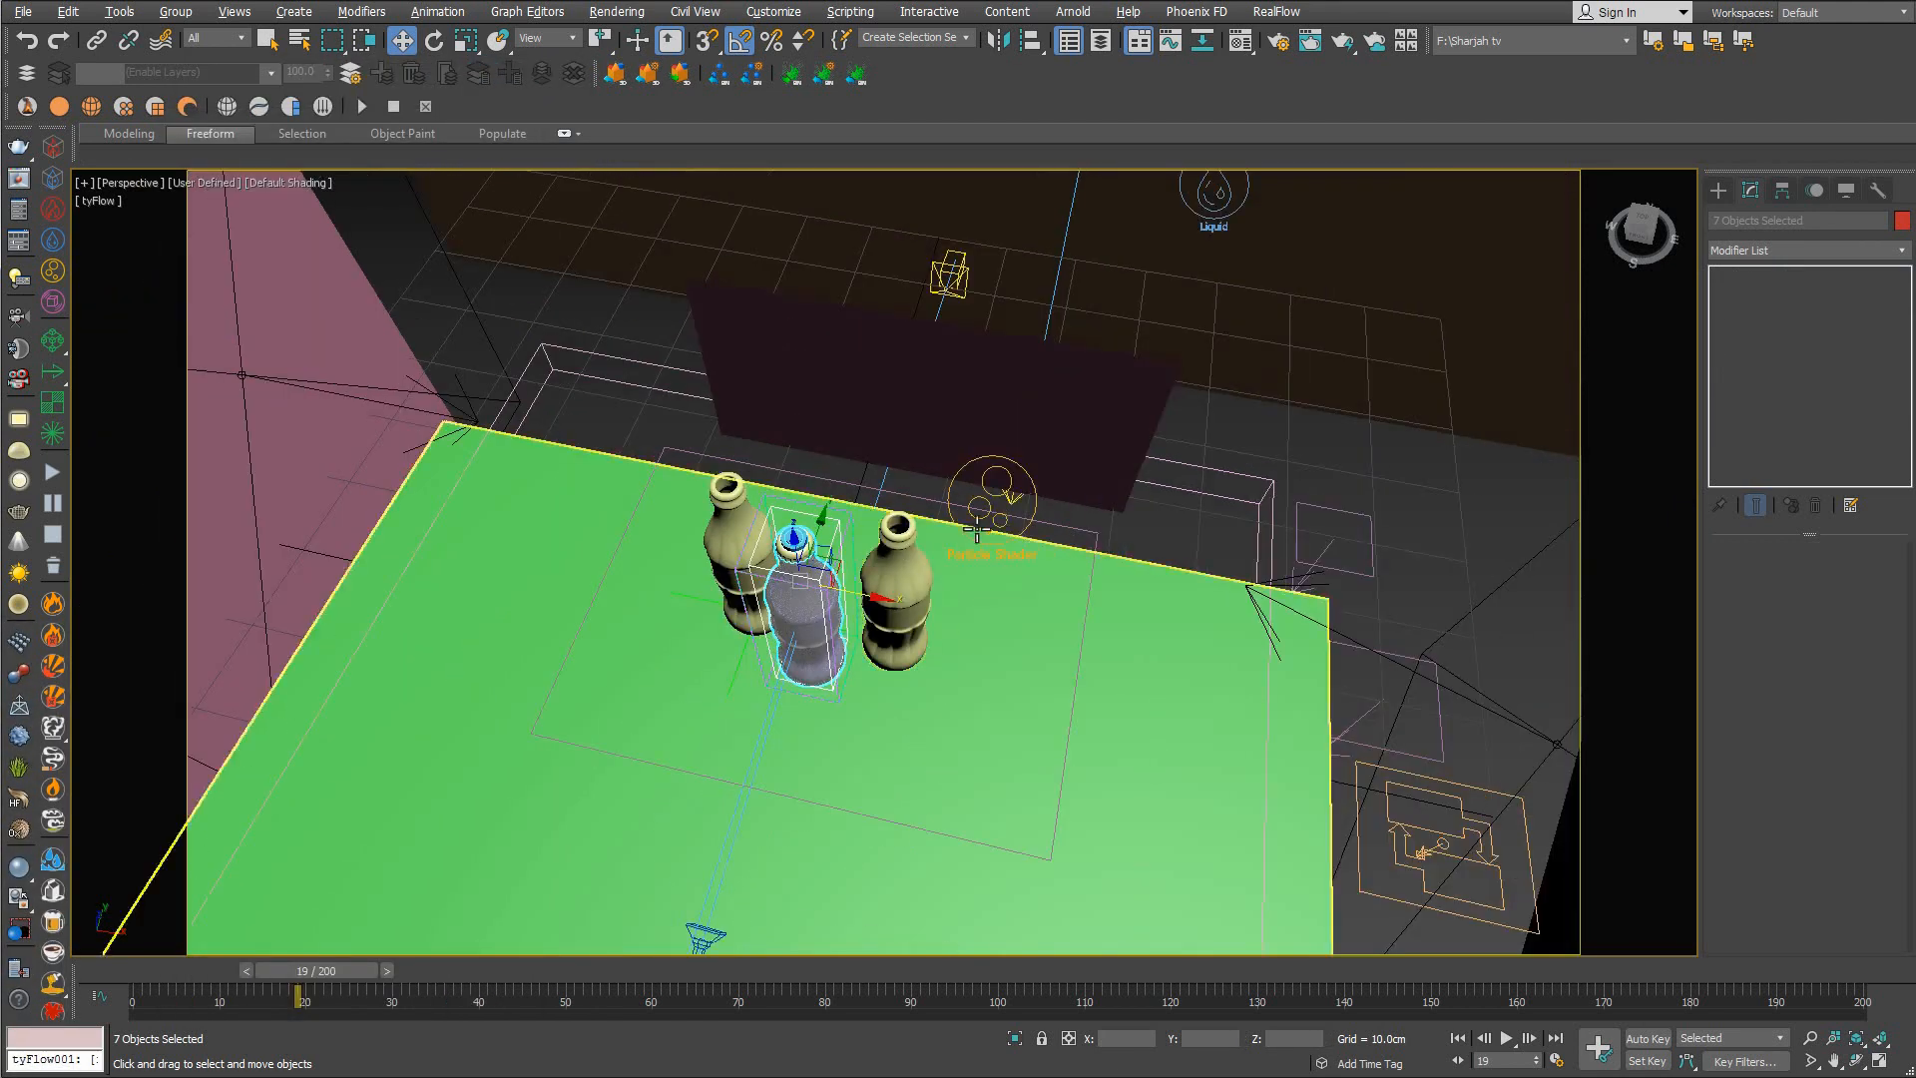
left_click(986, 500, "ctrl")
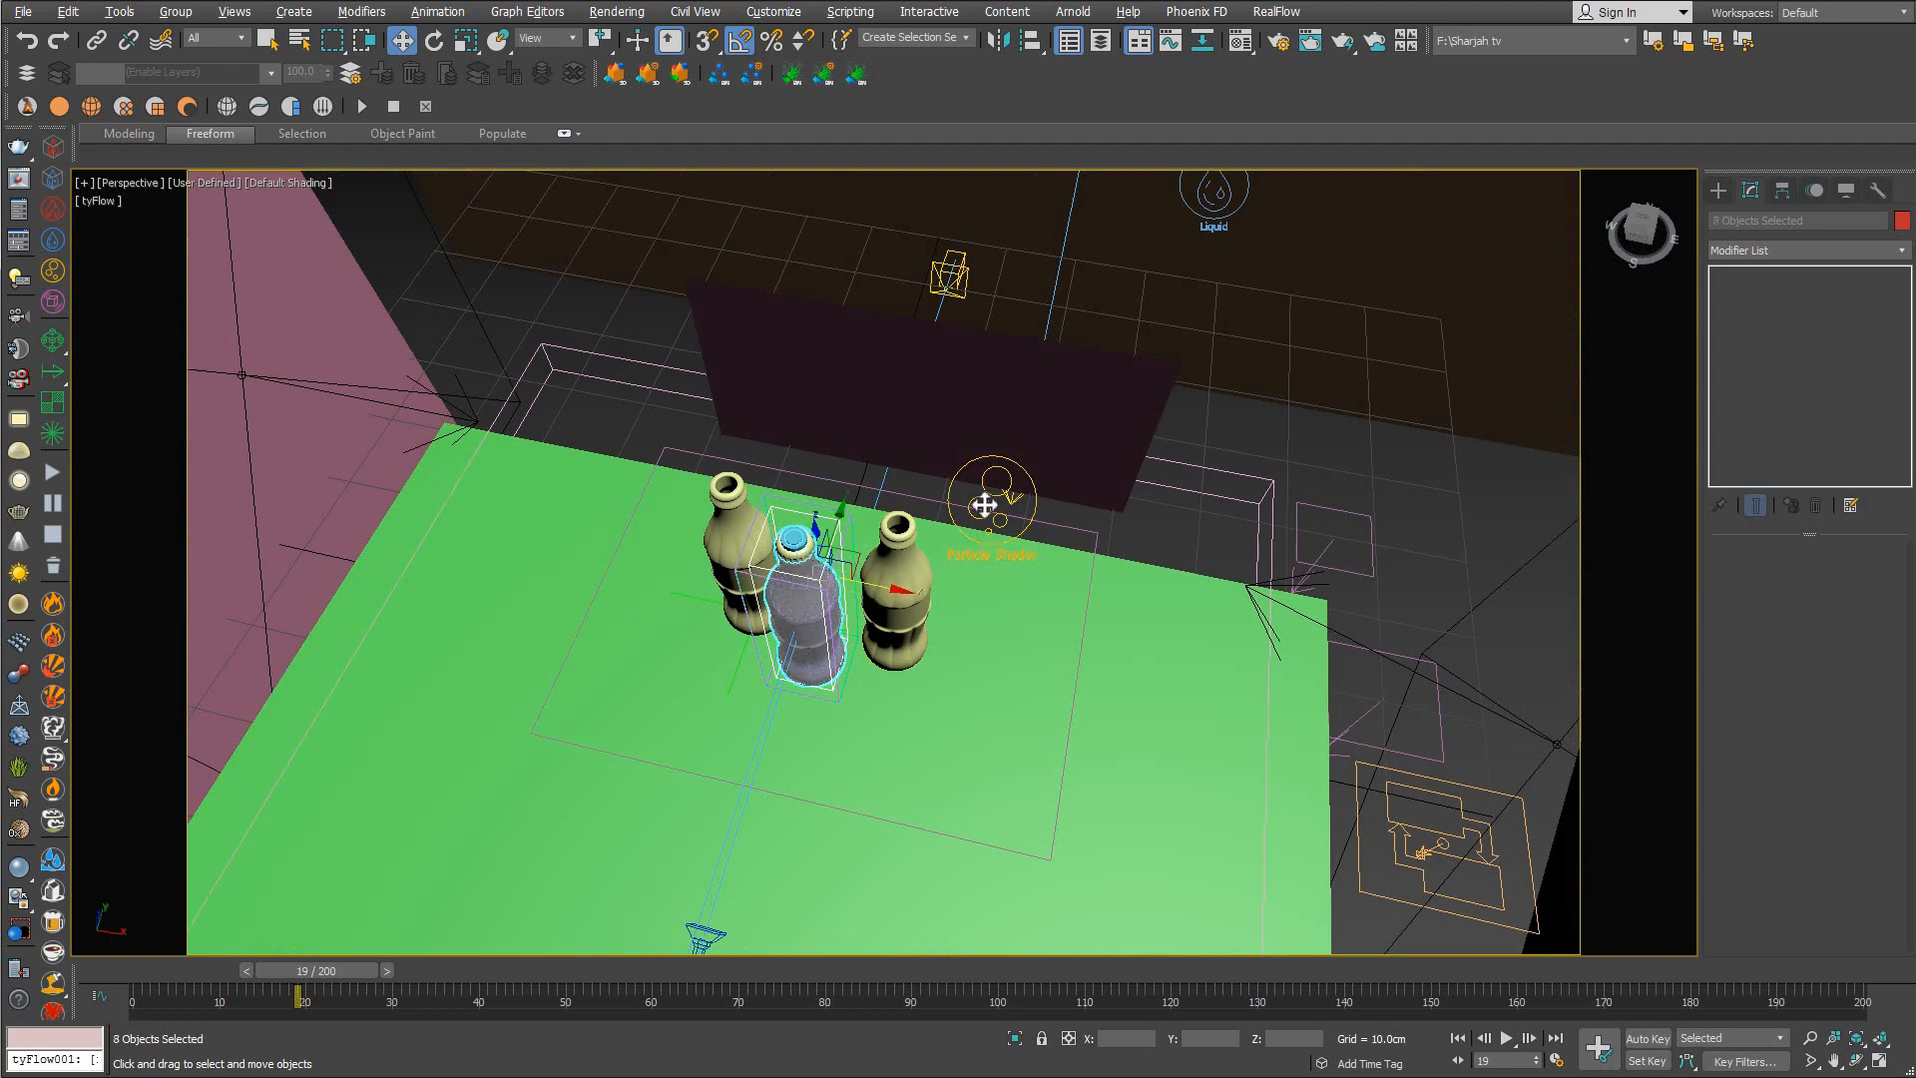
scroll(843, 559, "up", 3)
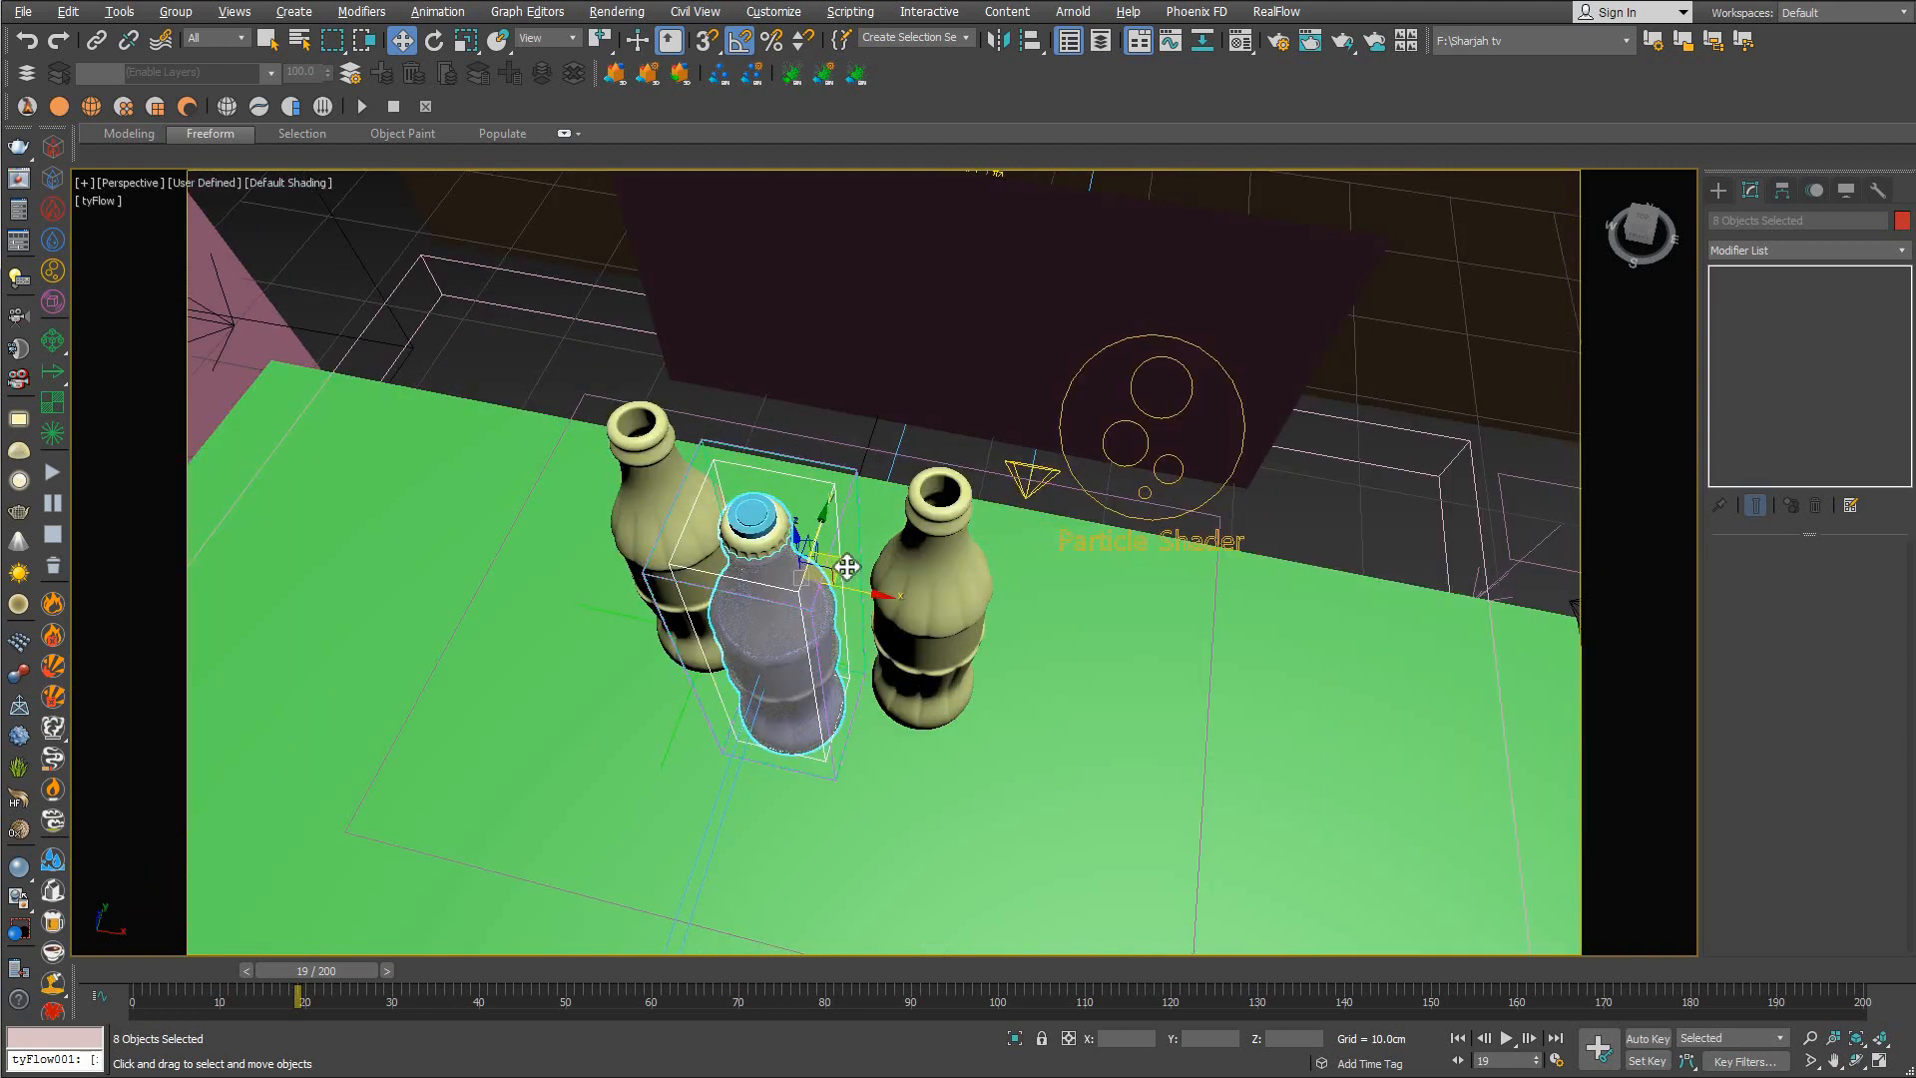
left_click_drag(843, 562, 1014, 535, "shift")
left_click_drag(1006, 536, 1013, 534)
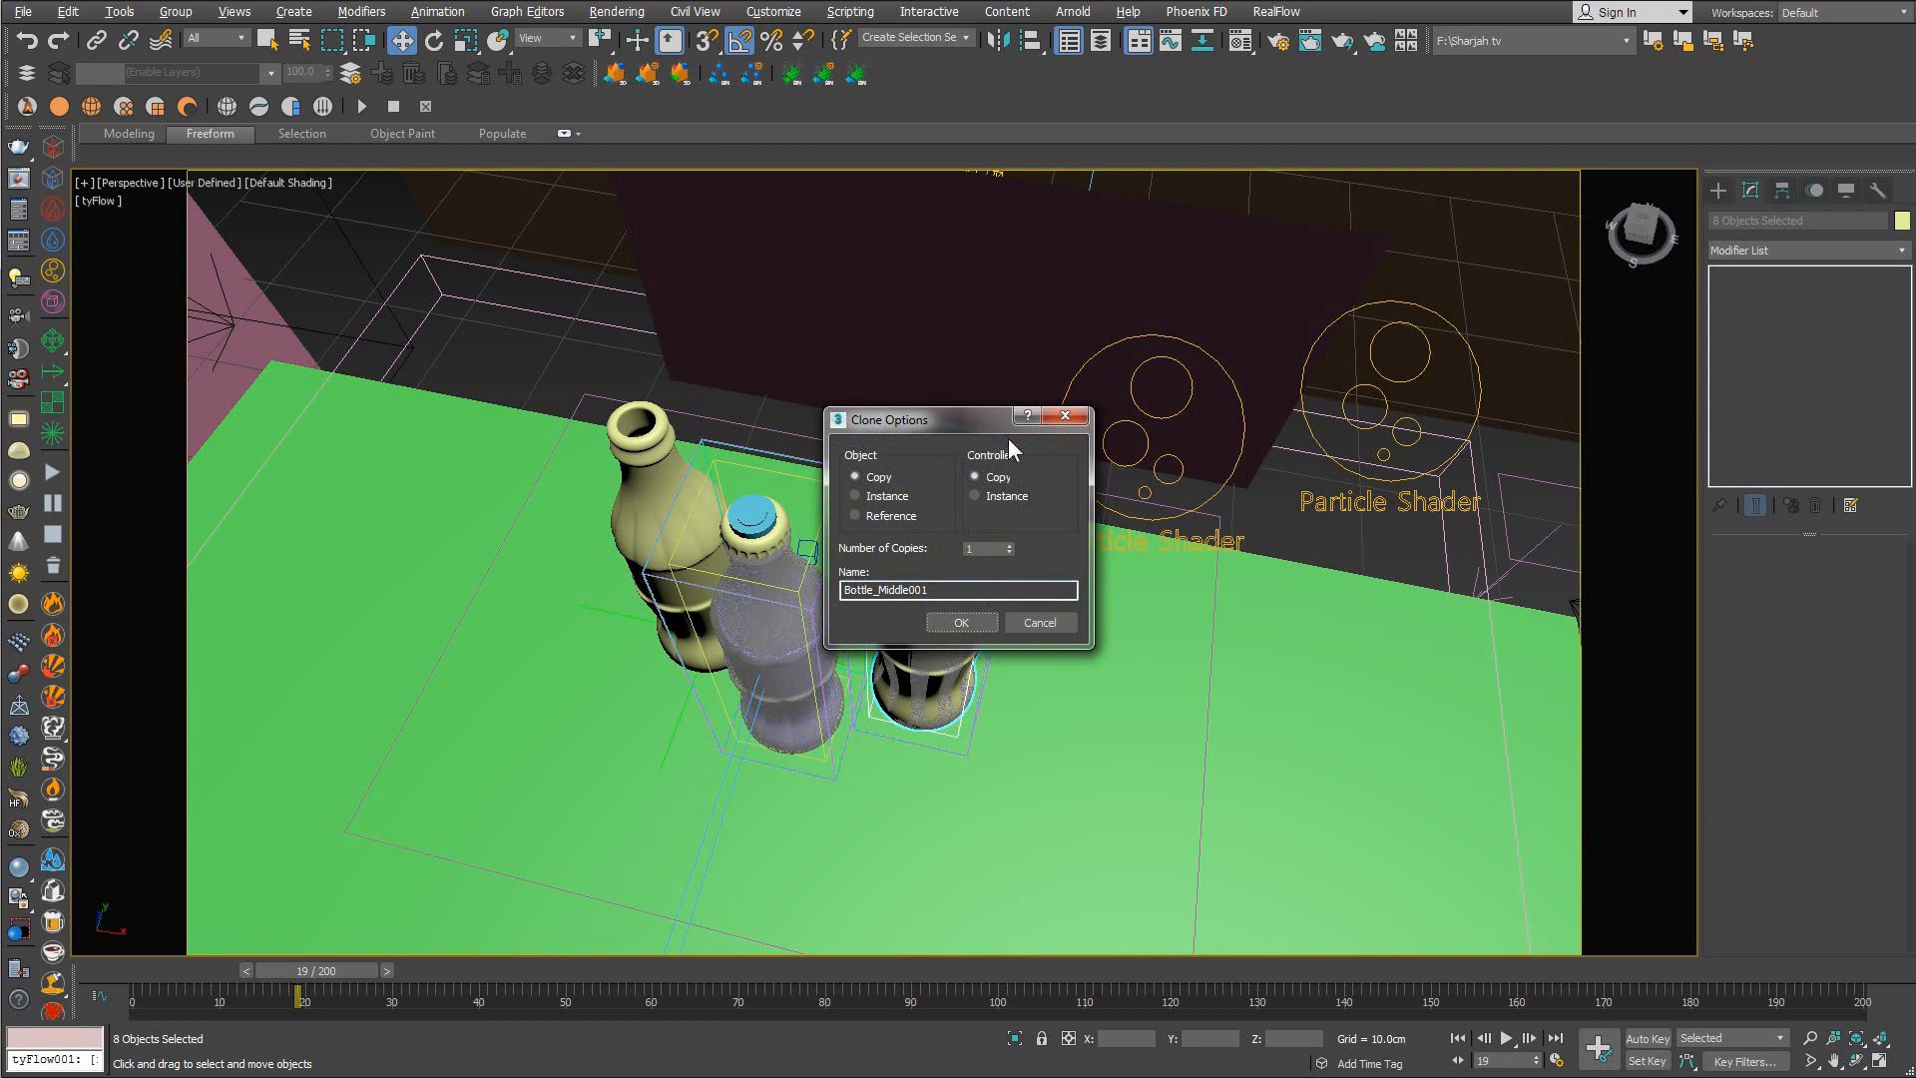
left_click(961, 622)
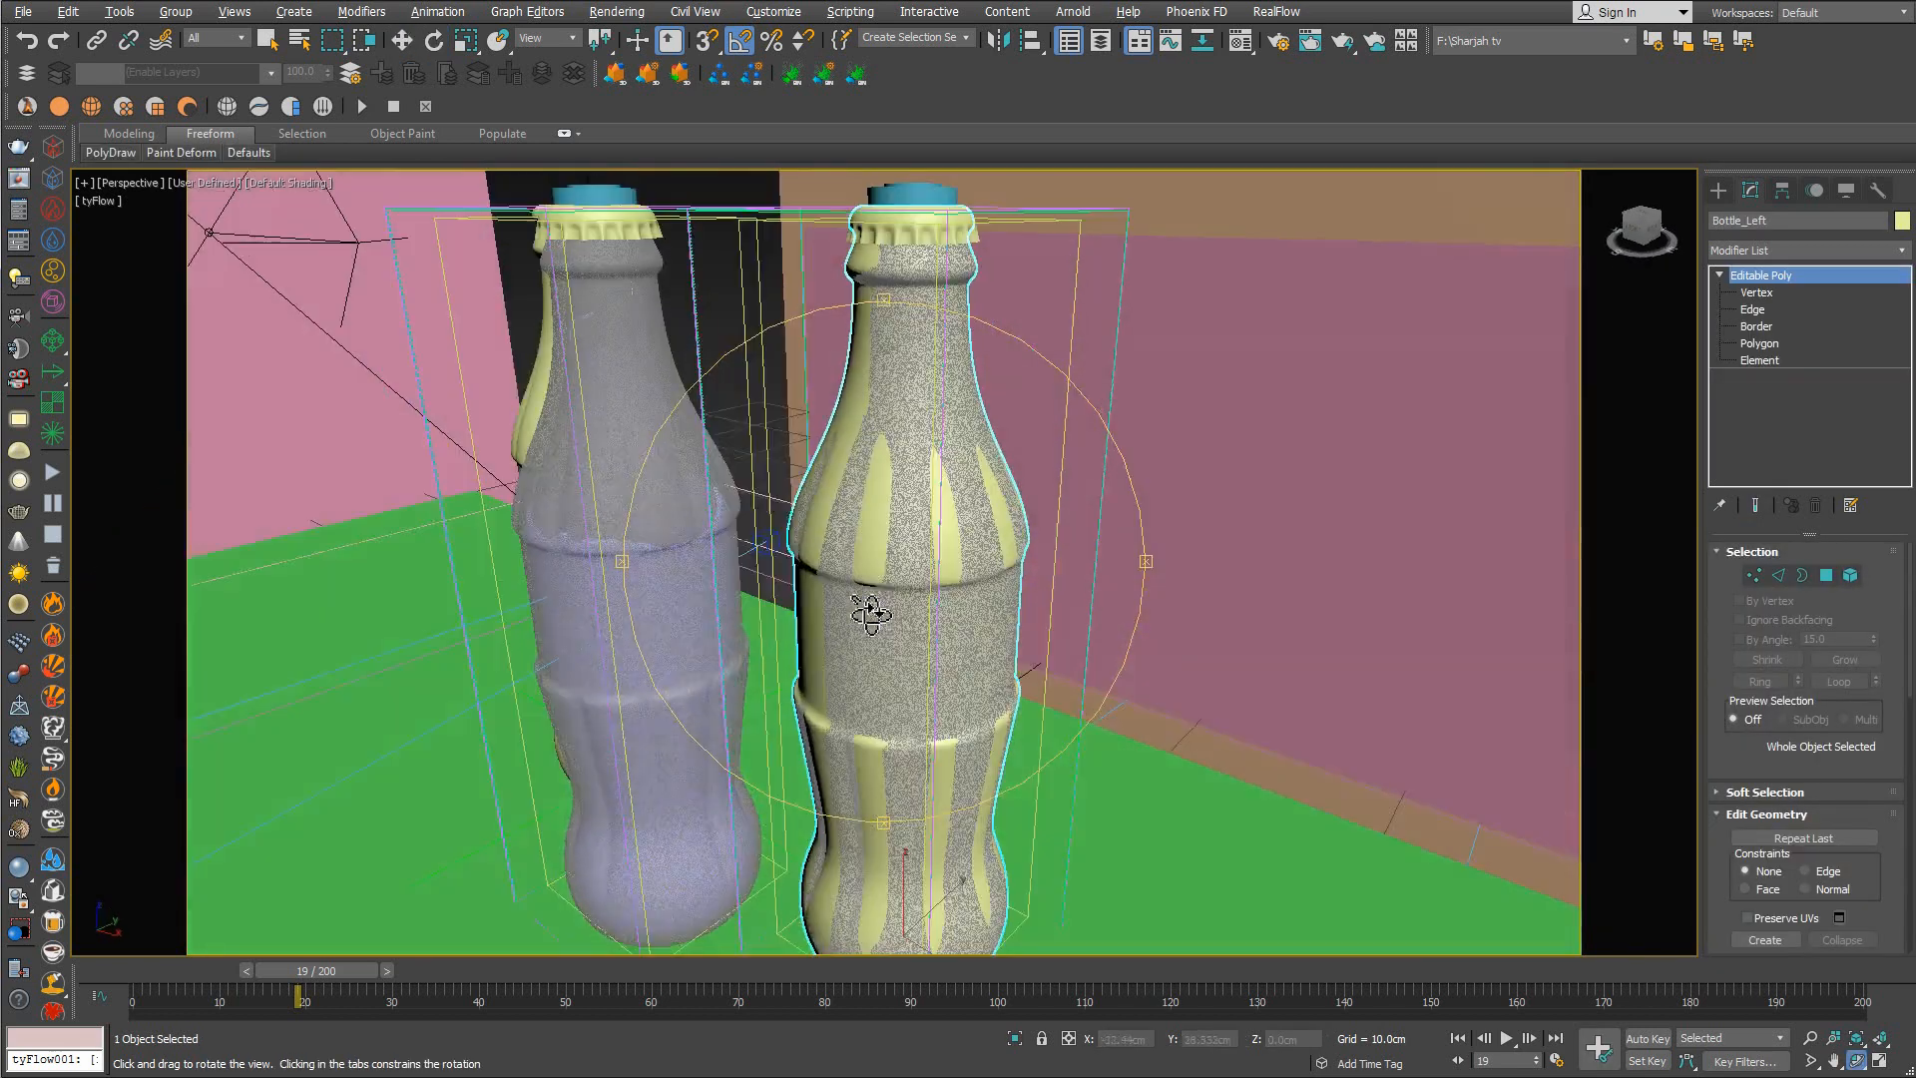
Find the original Bottle_Left in the Scene Explorer and hide it so only the copied bottle shows there
middle_click_drag(871, 613, 963, 608, "alt")
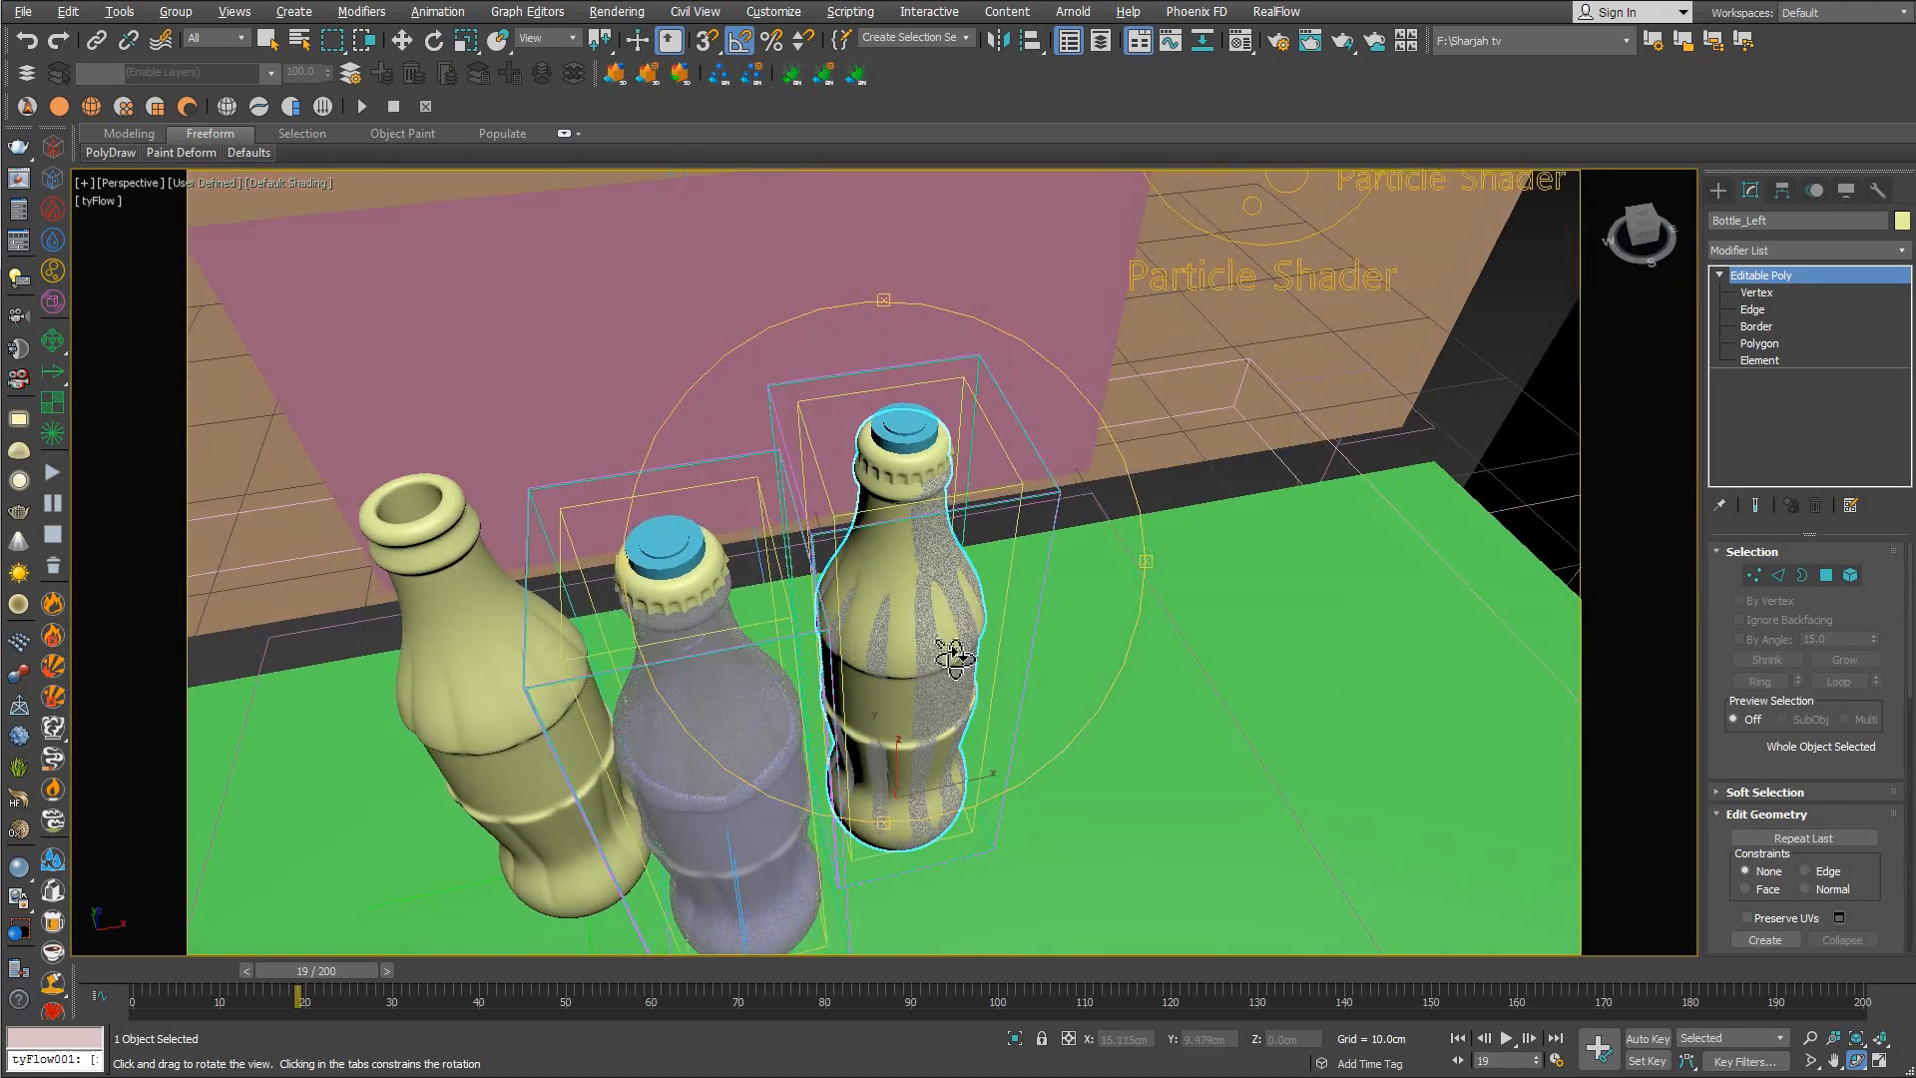
key("e")
middle_click_drag(776, 638, 793, 542, "alt")
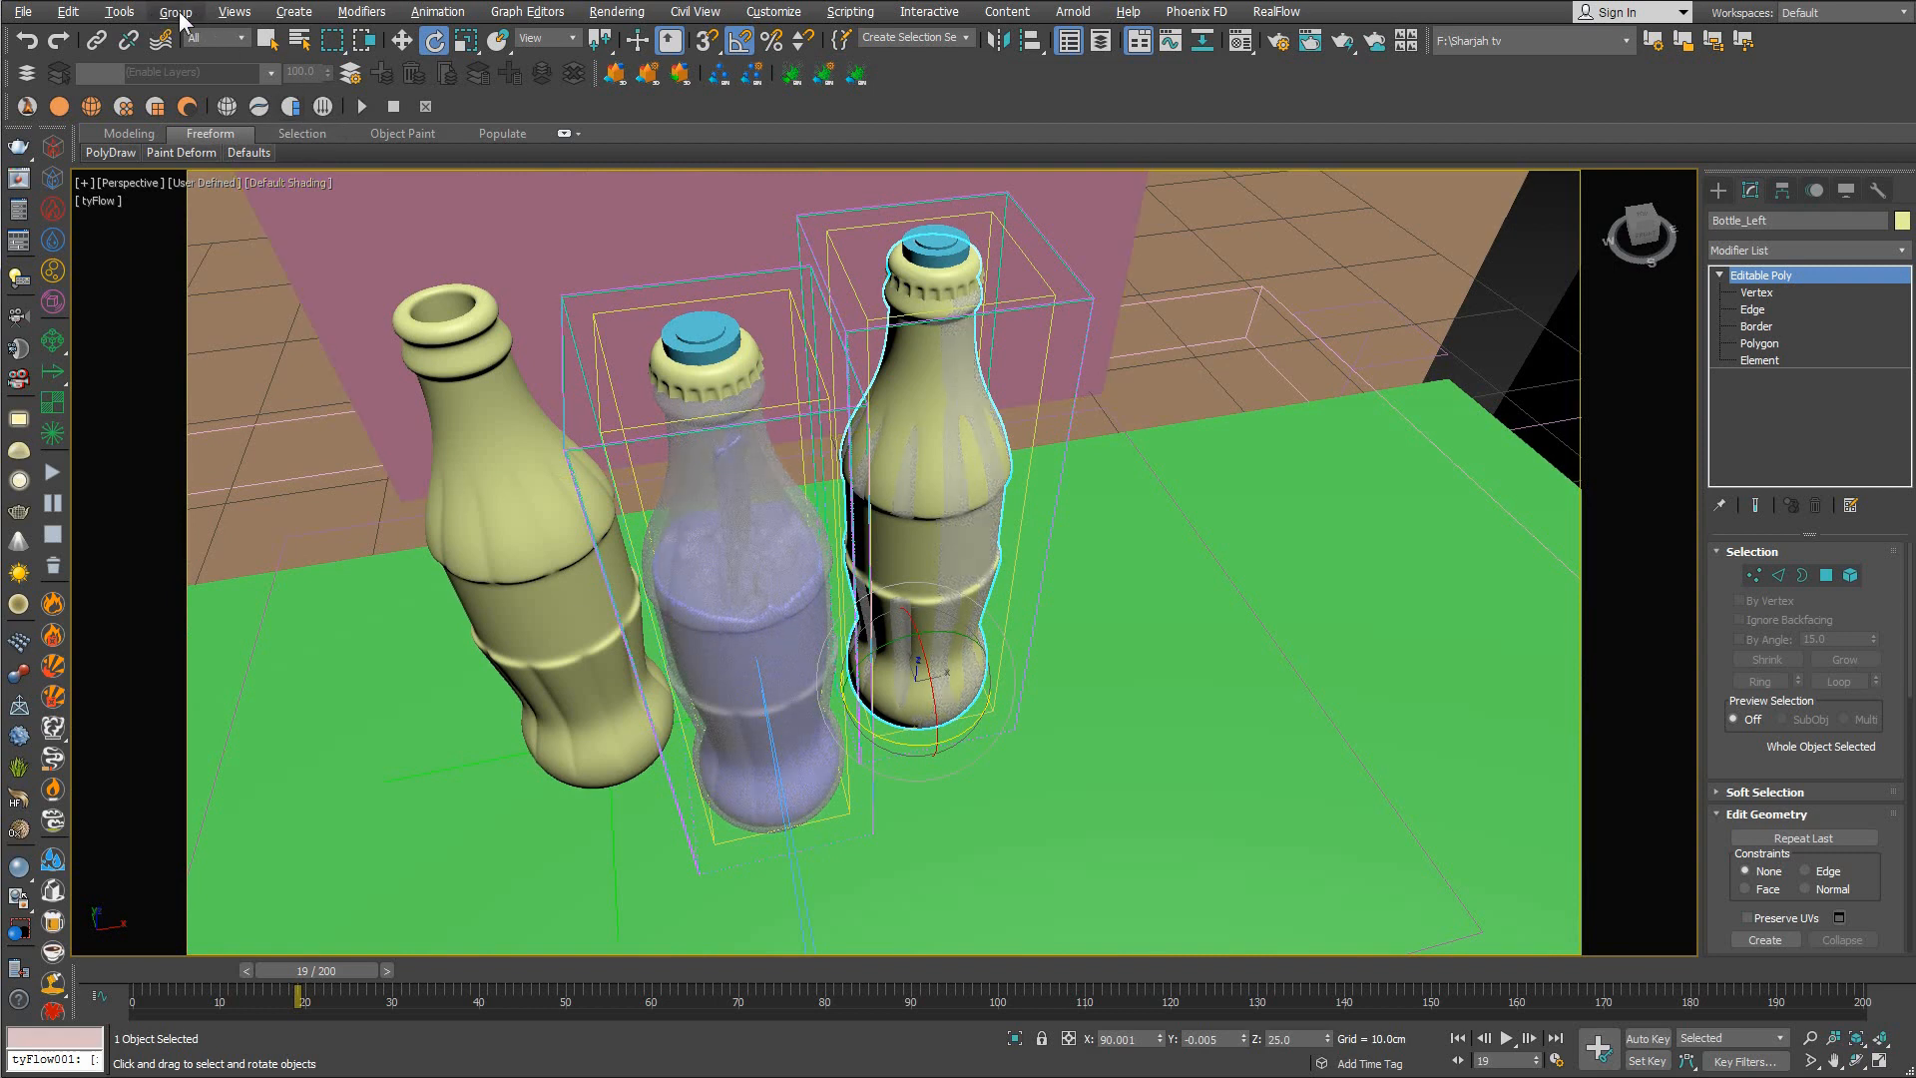
left_click(133, 13)
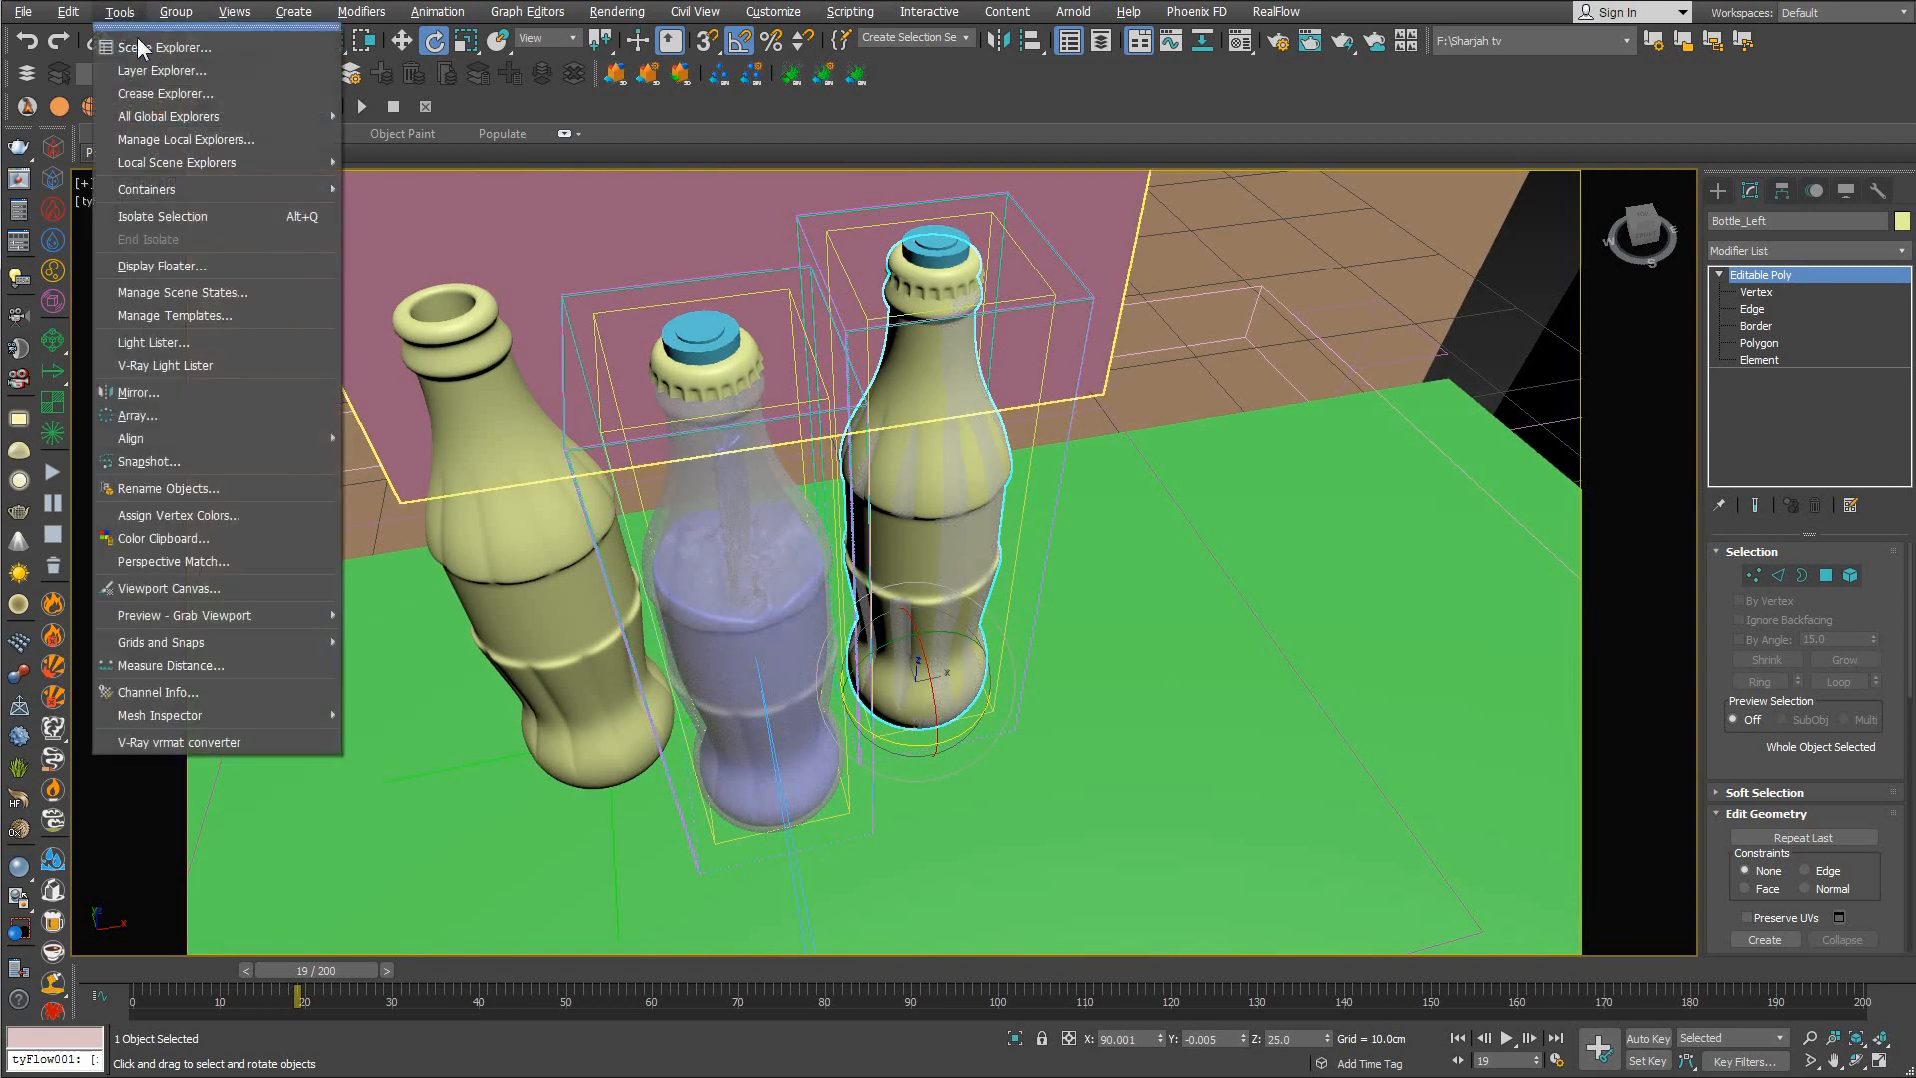
left_click(140, 47)
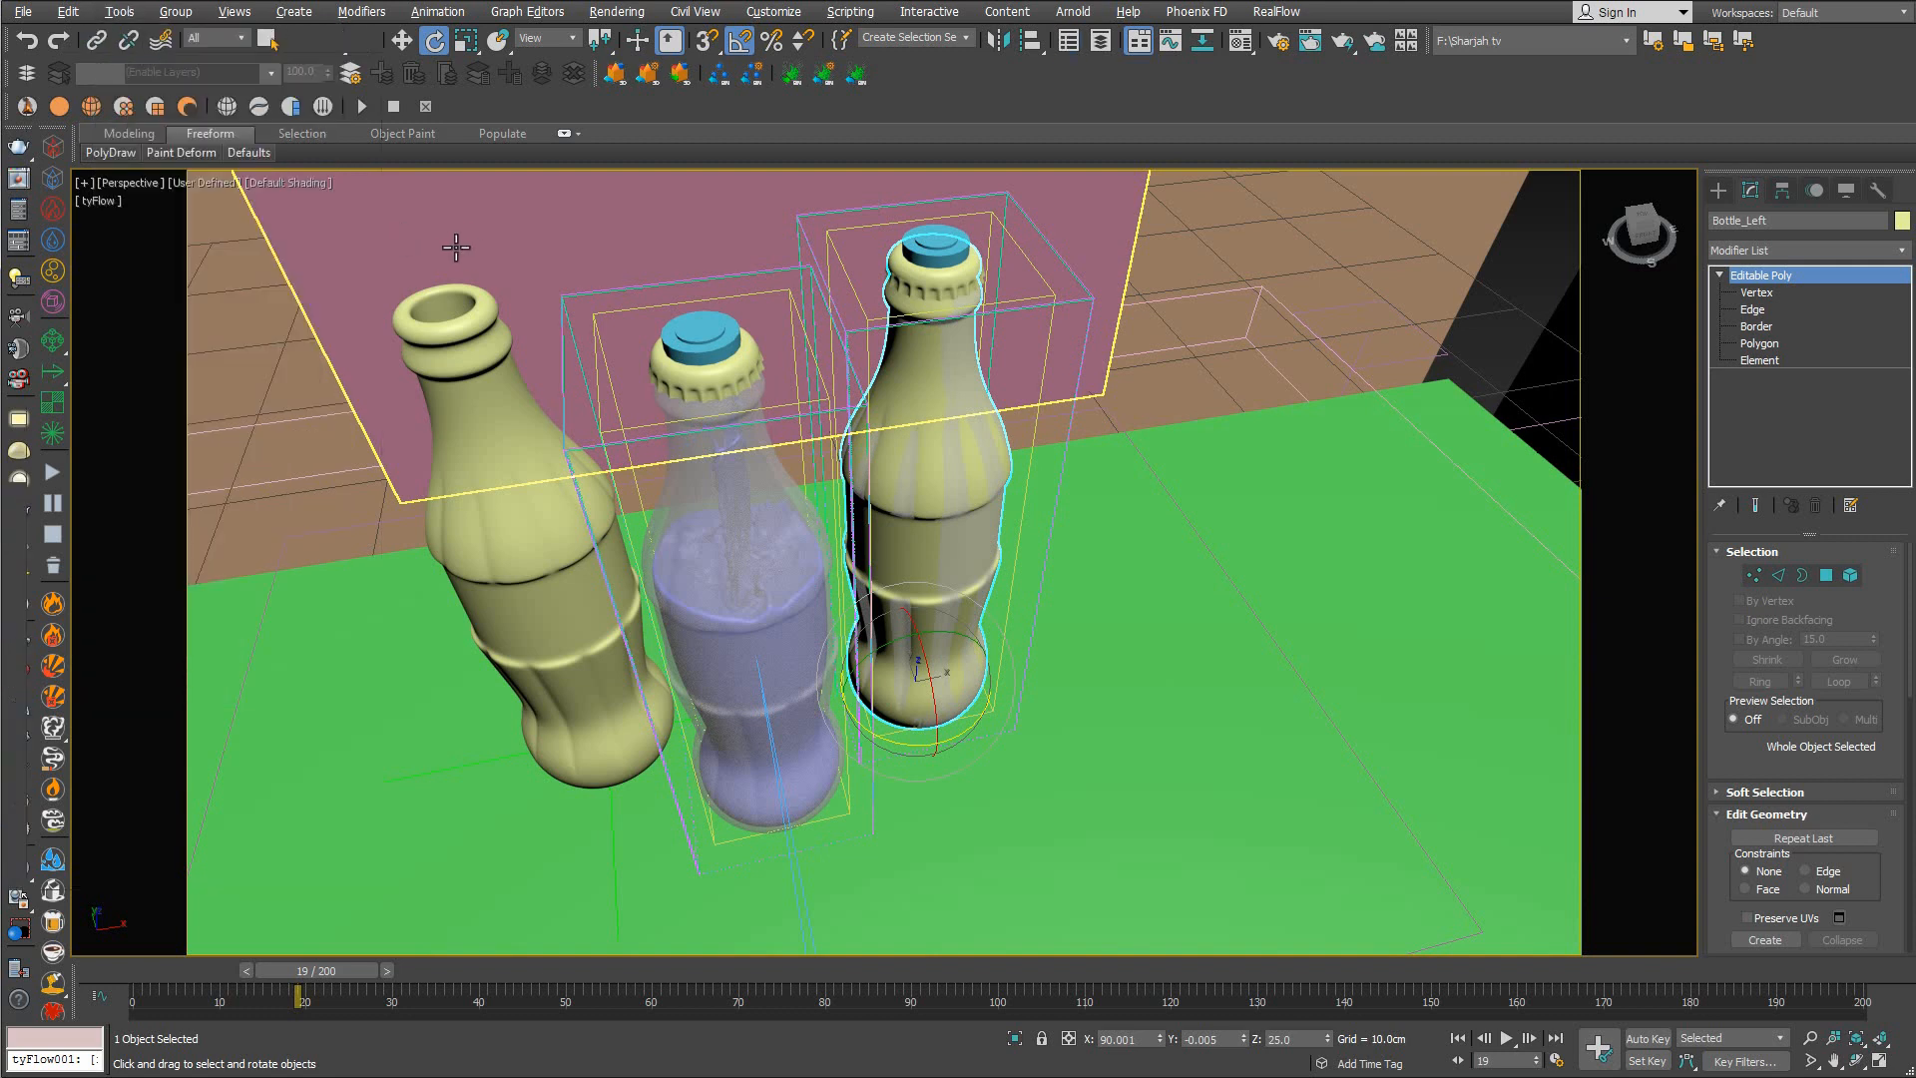
left_click(118, 13)
left_click(139, 38)
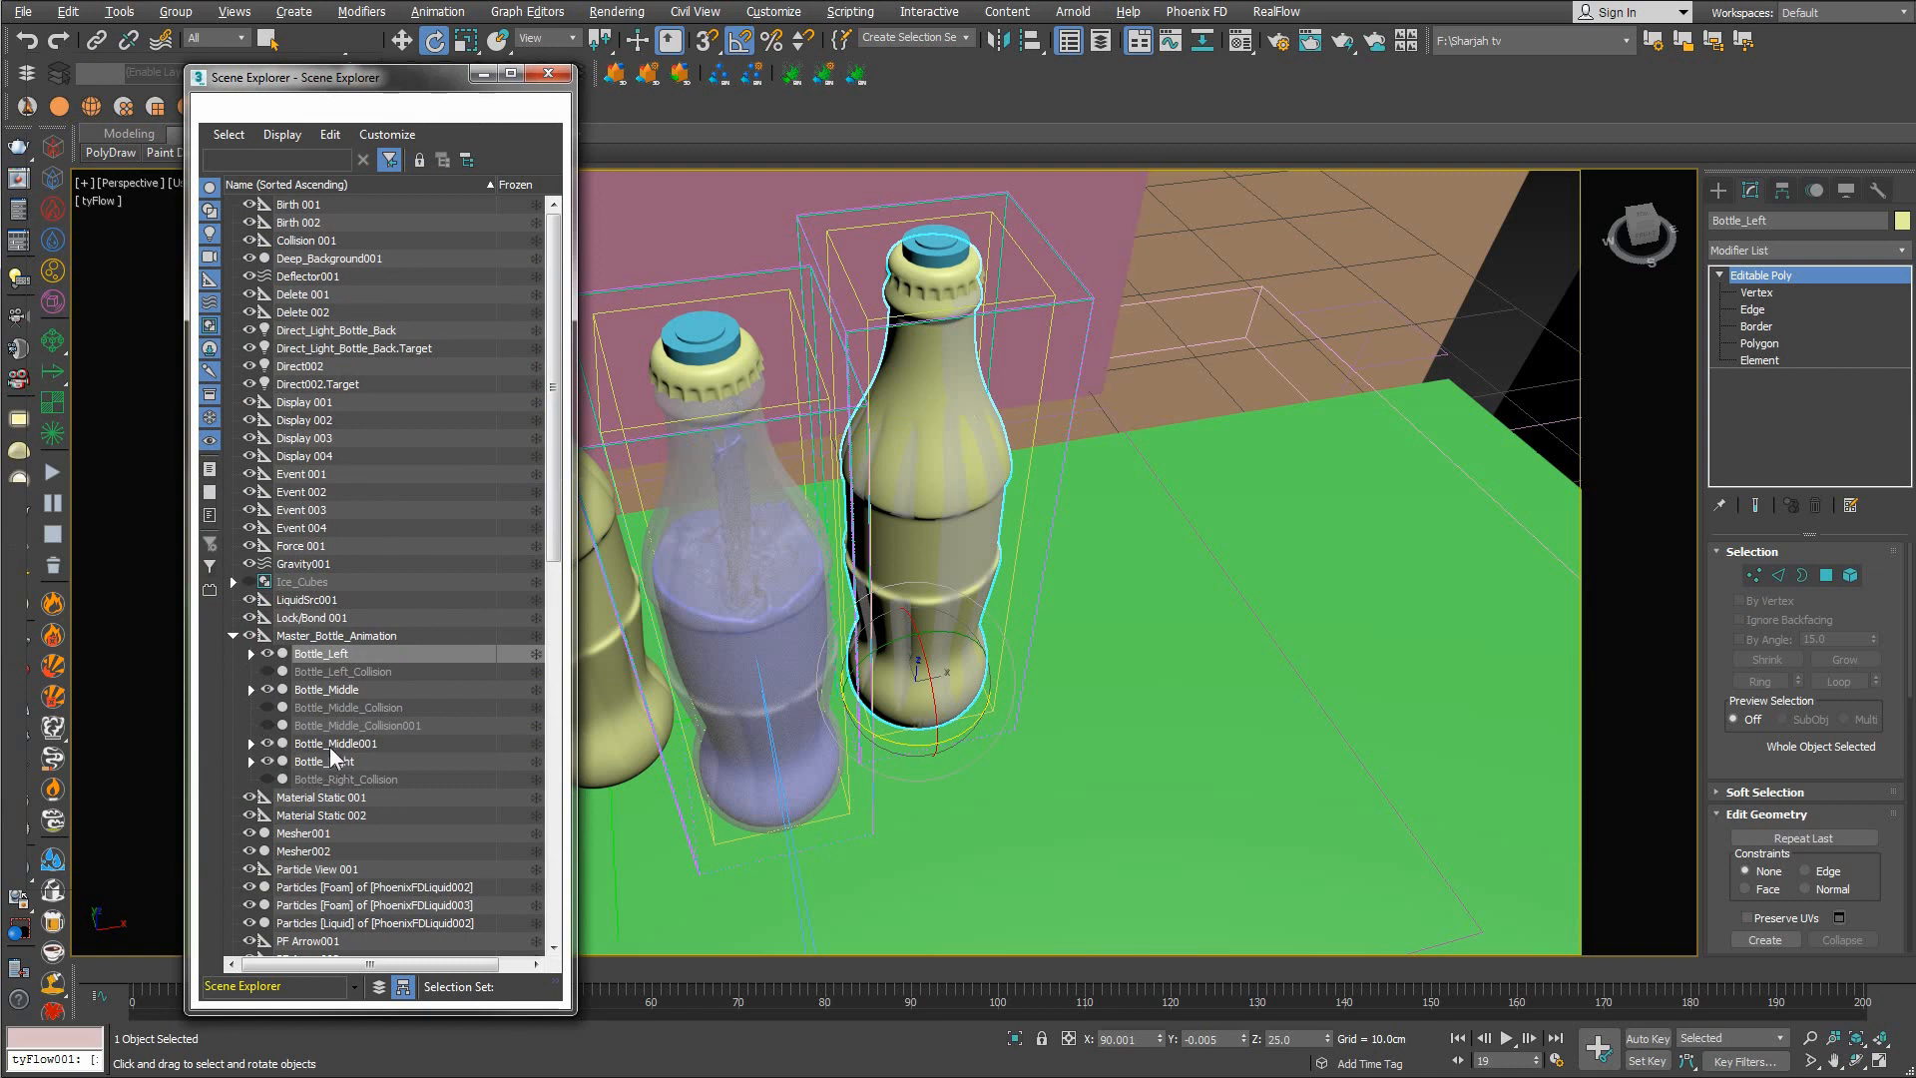
left_click(250, 654)
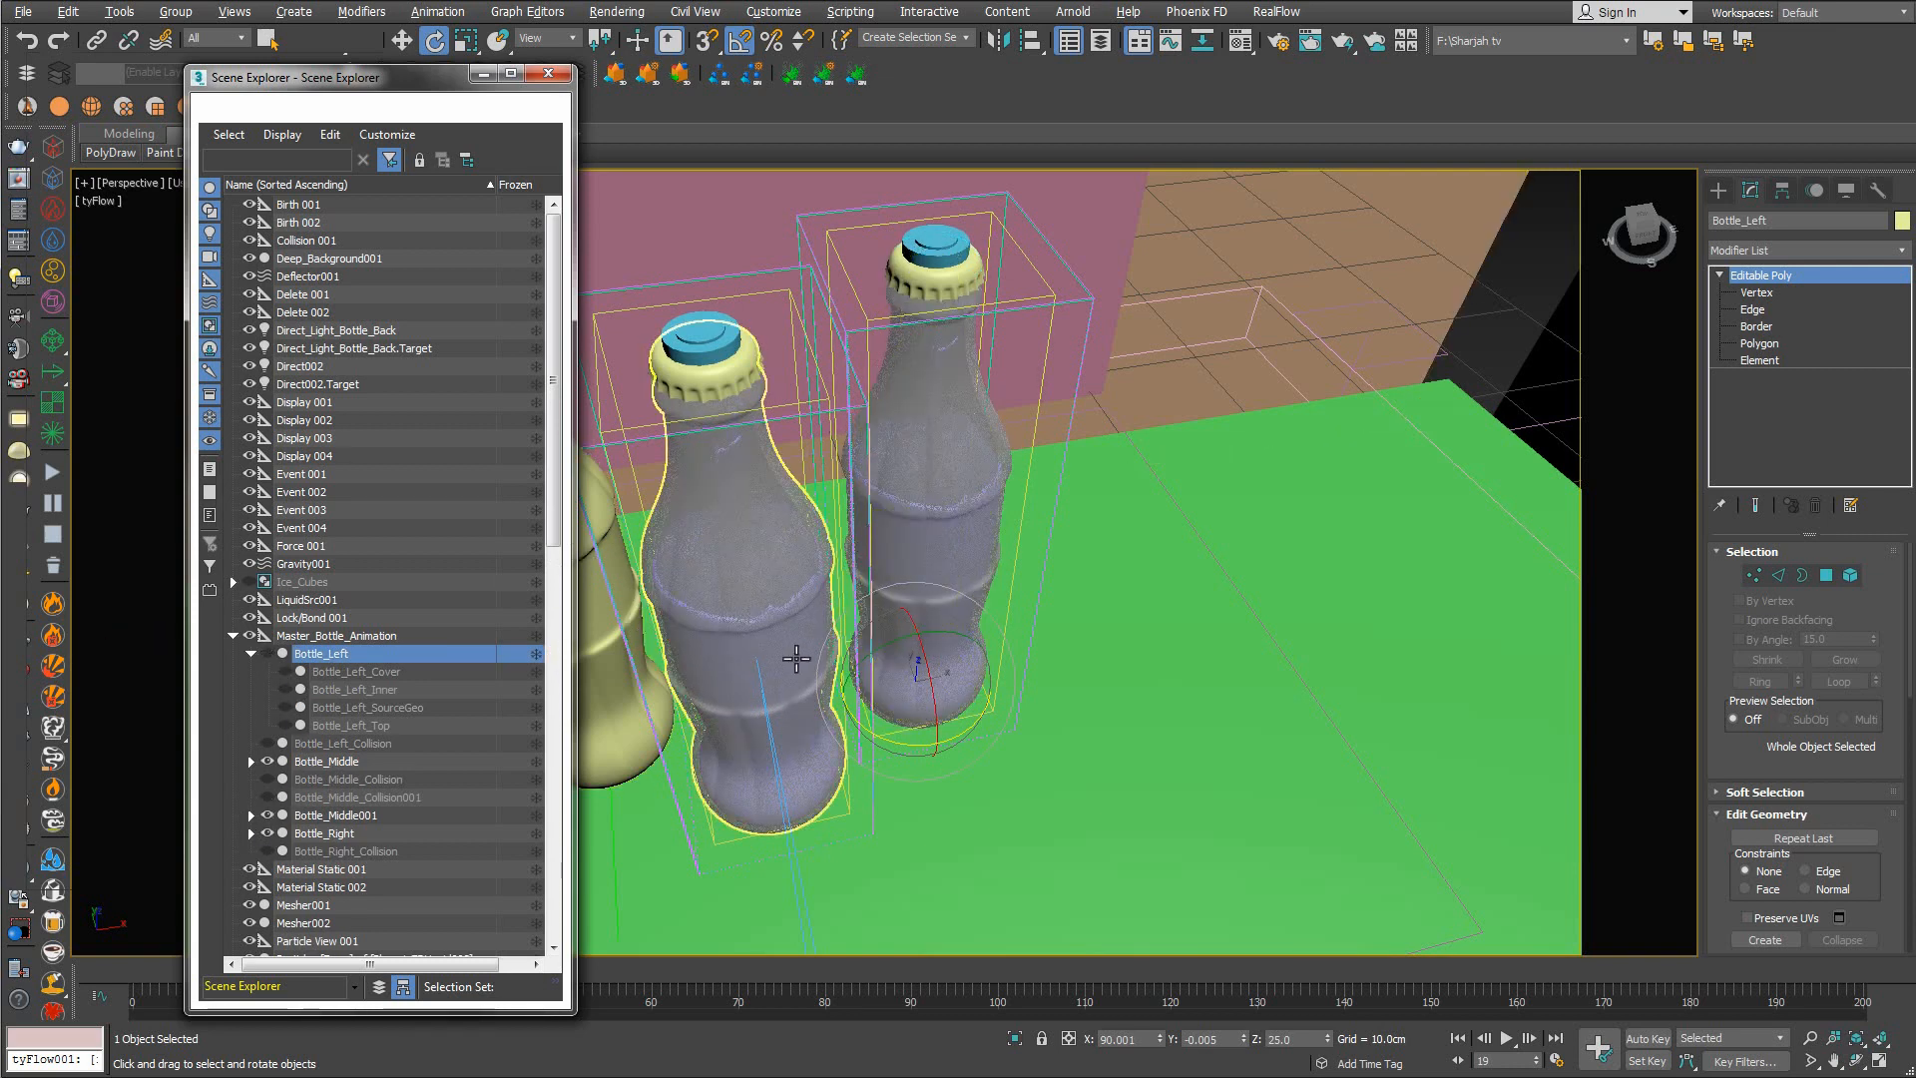
middle_click_drag(796, 658, 1043, 649)
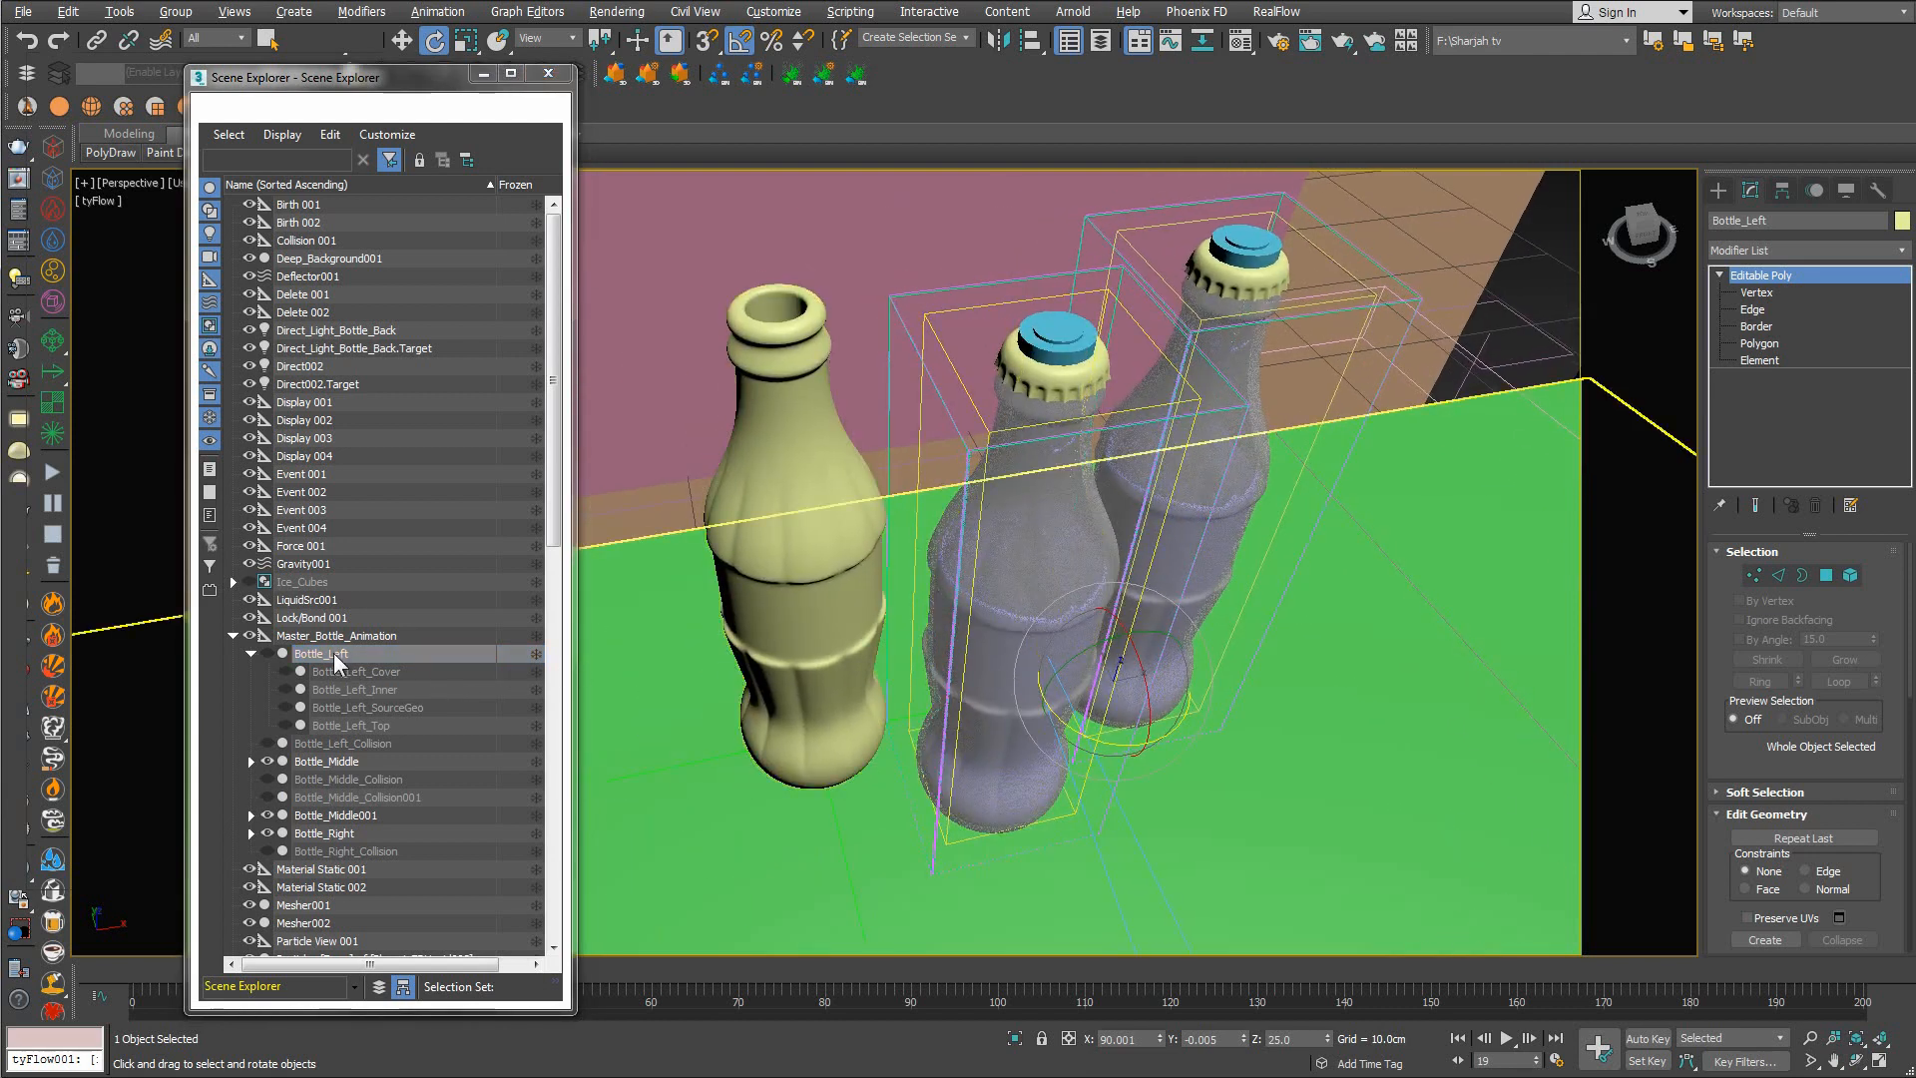
Select Bottle_Middle with its children, including PhoenixFDLiquid002, and Bottle_Middle_Collision, leaving out the Bottle_Middle001 copy
left_click(337, 762)
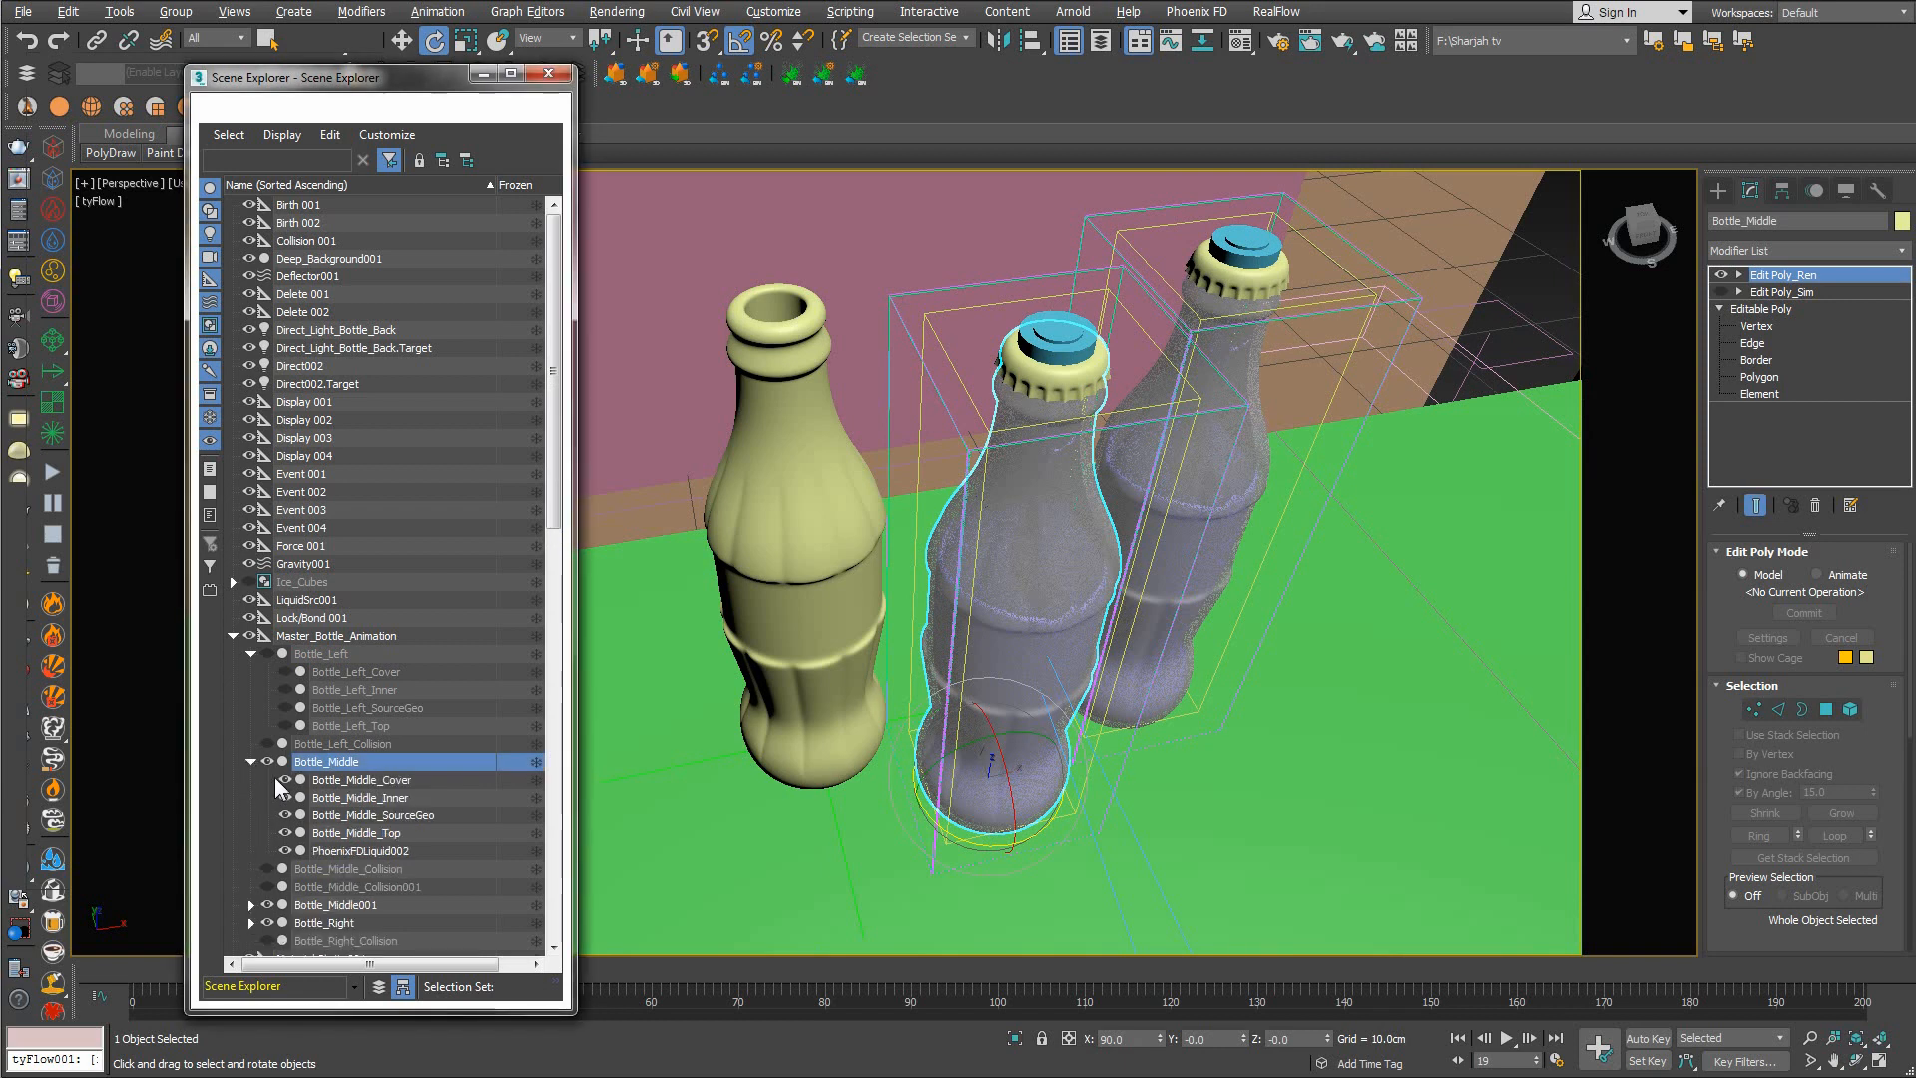
left_click(251, 761)
scroll(489, 629, "down", 5)
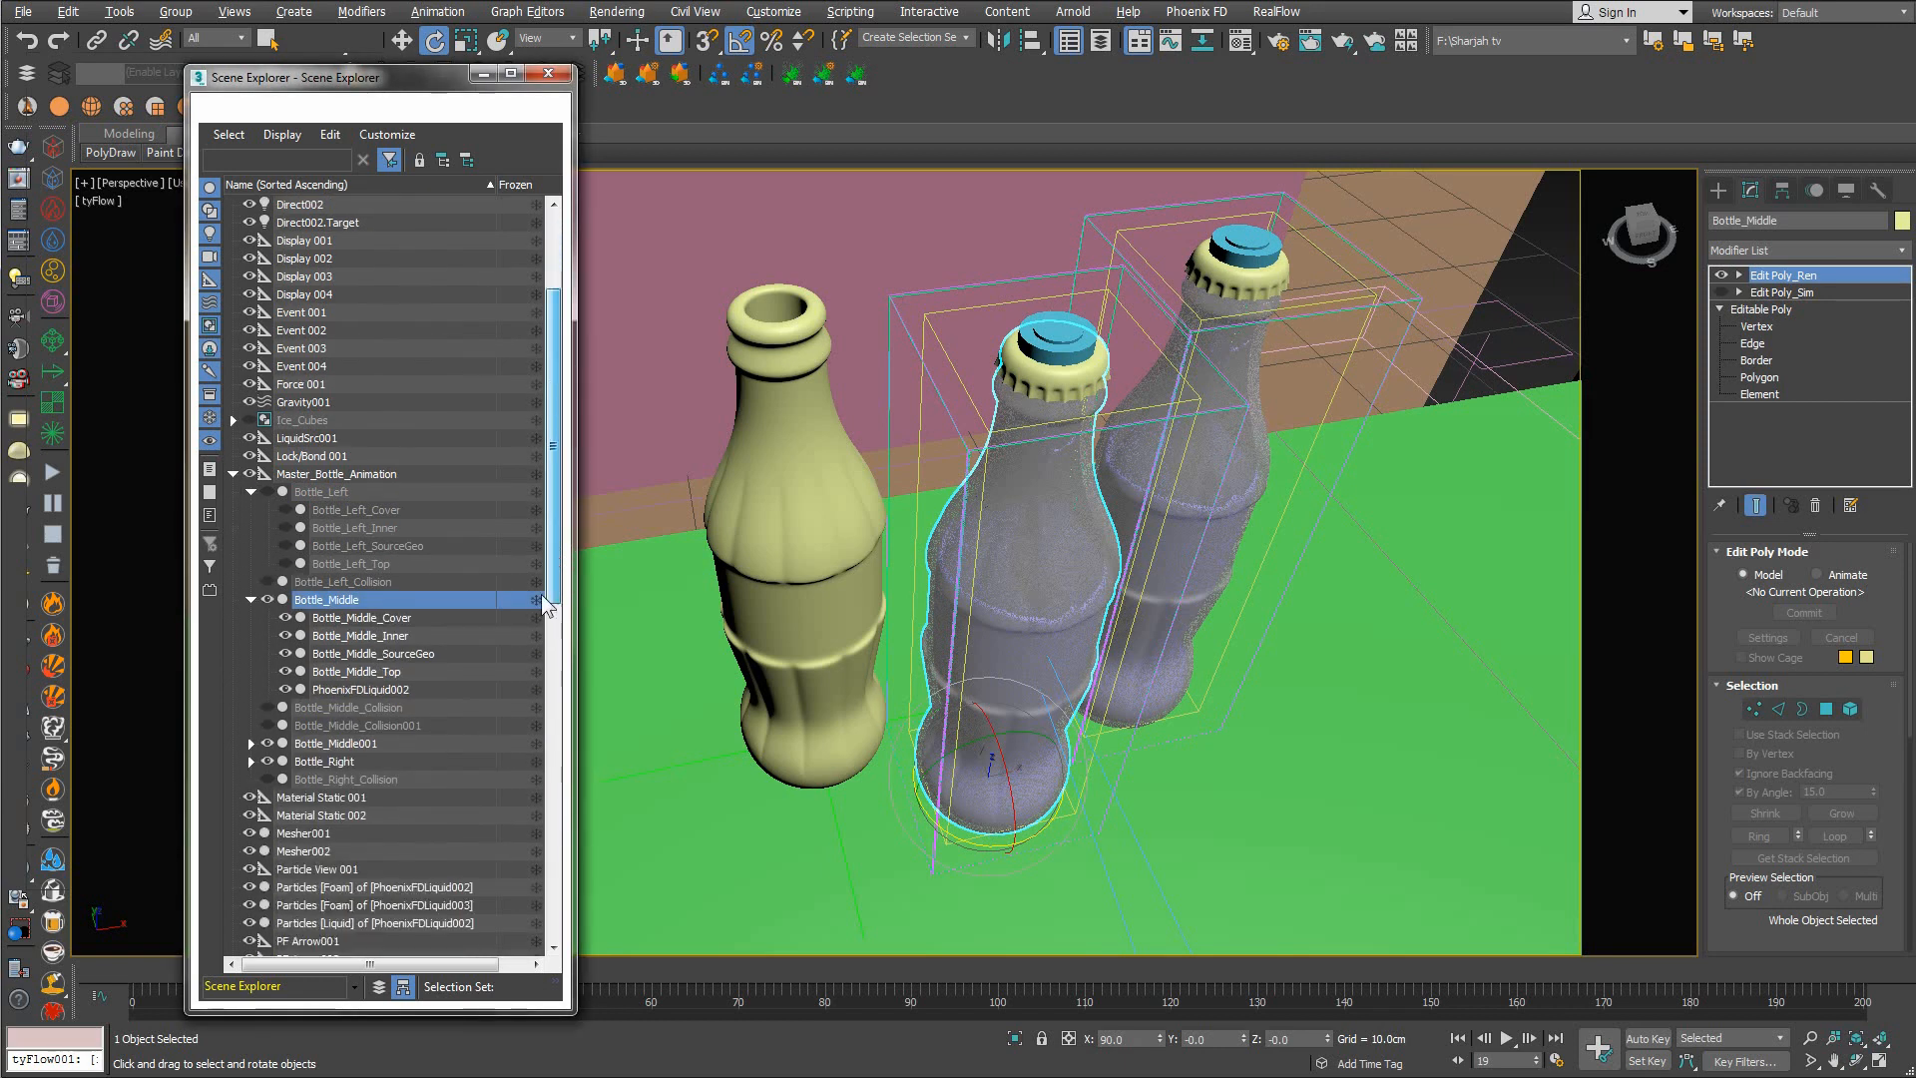
left_click(387, 565, "shift")
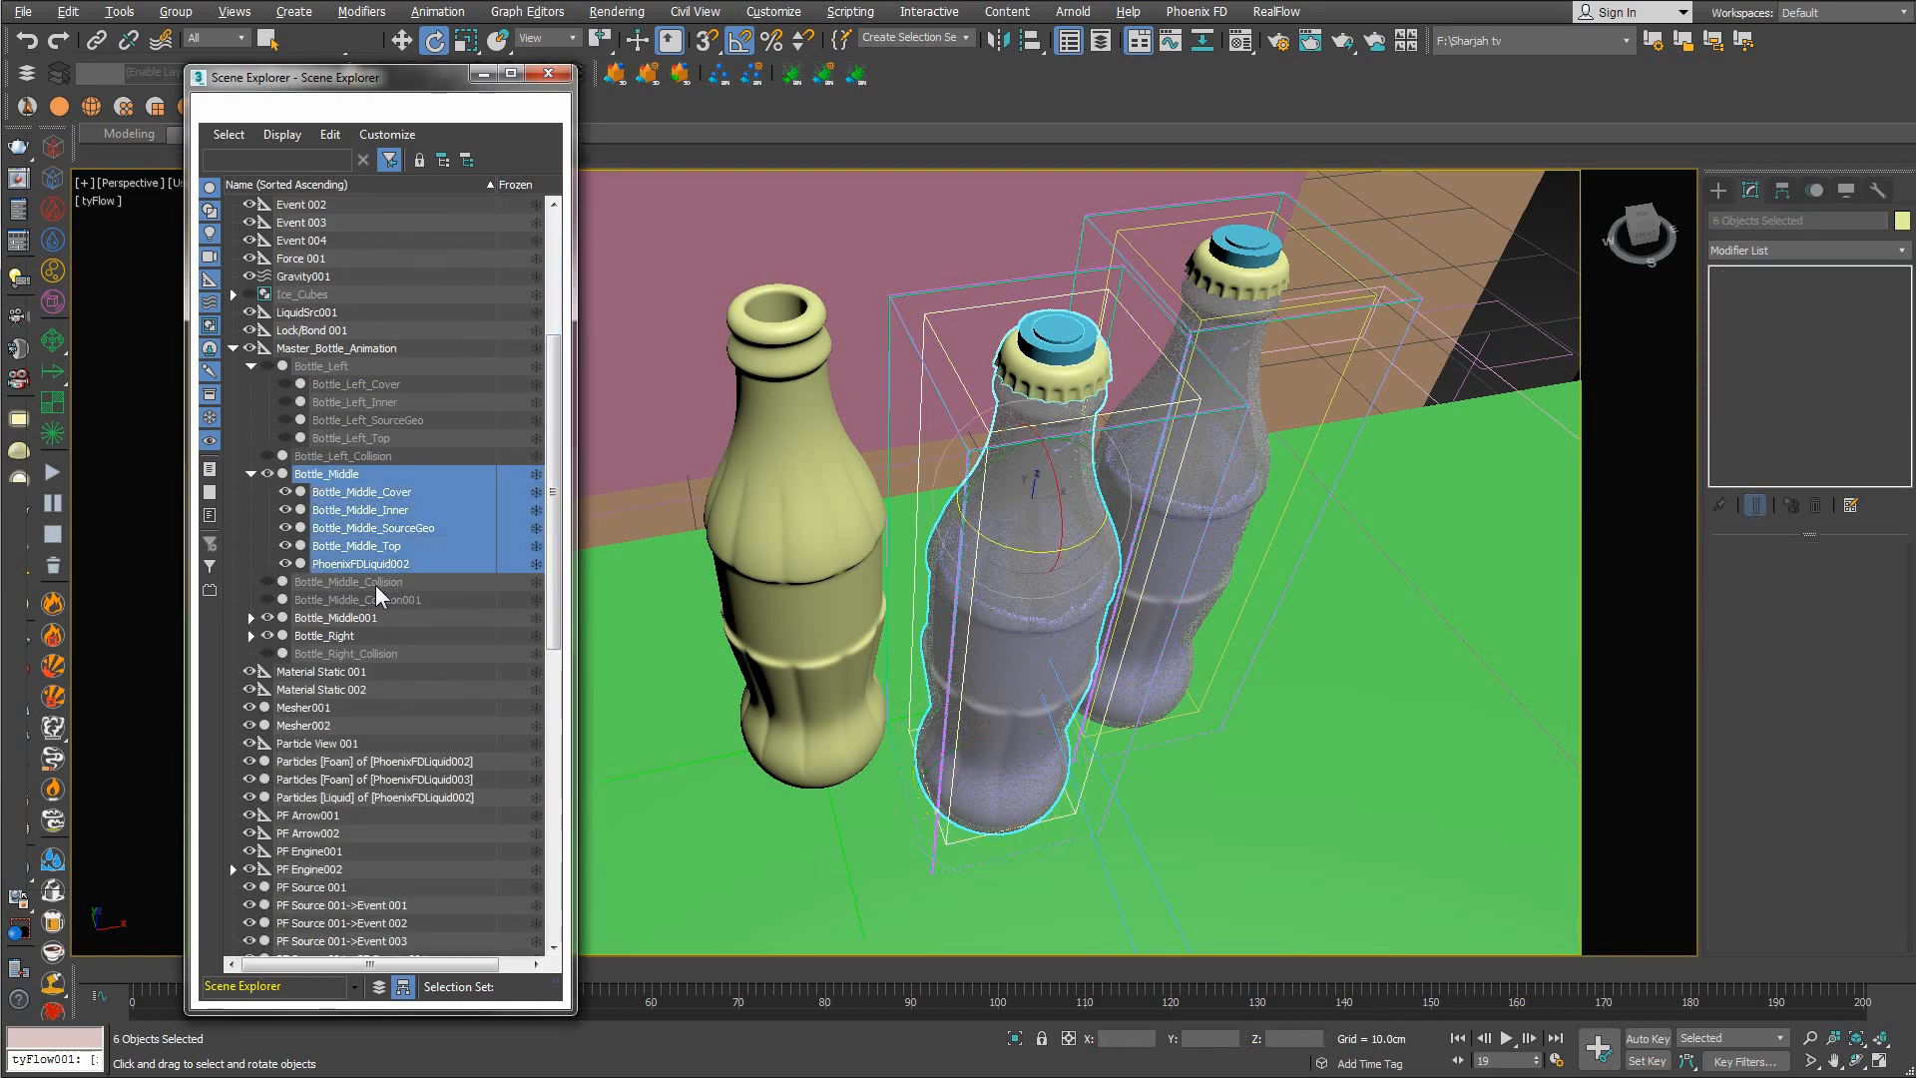
left_click(375, 585, "ctrl")
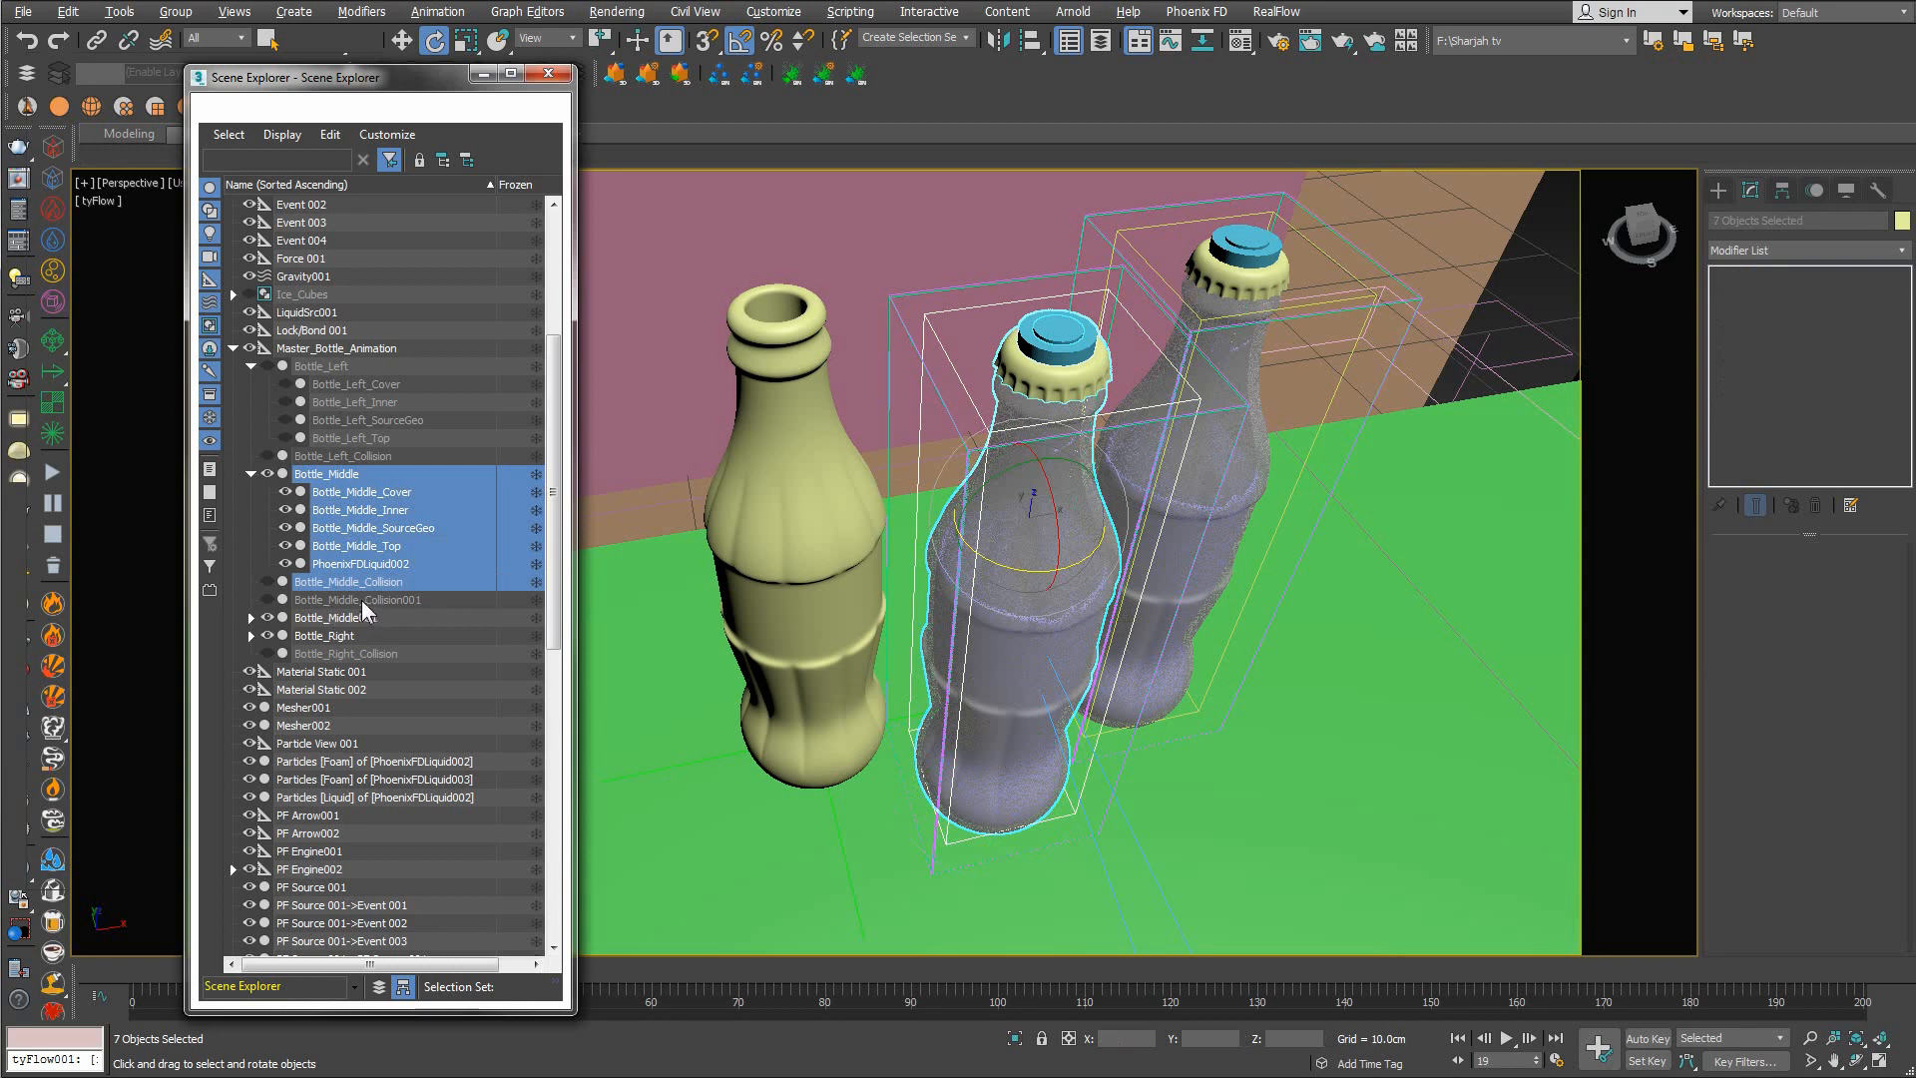
left_click(251, 618)
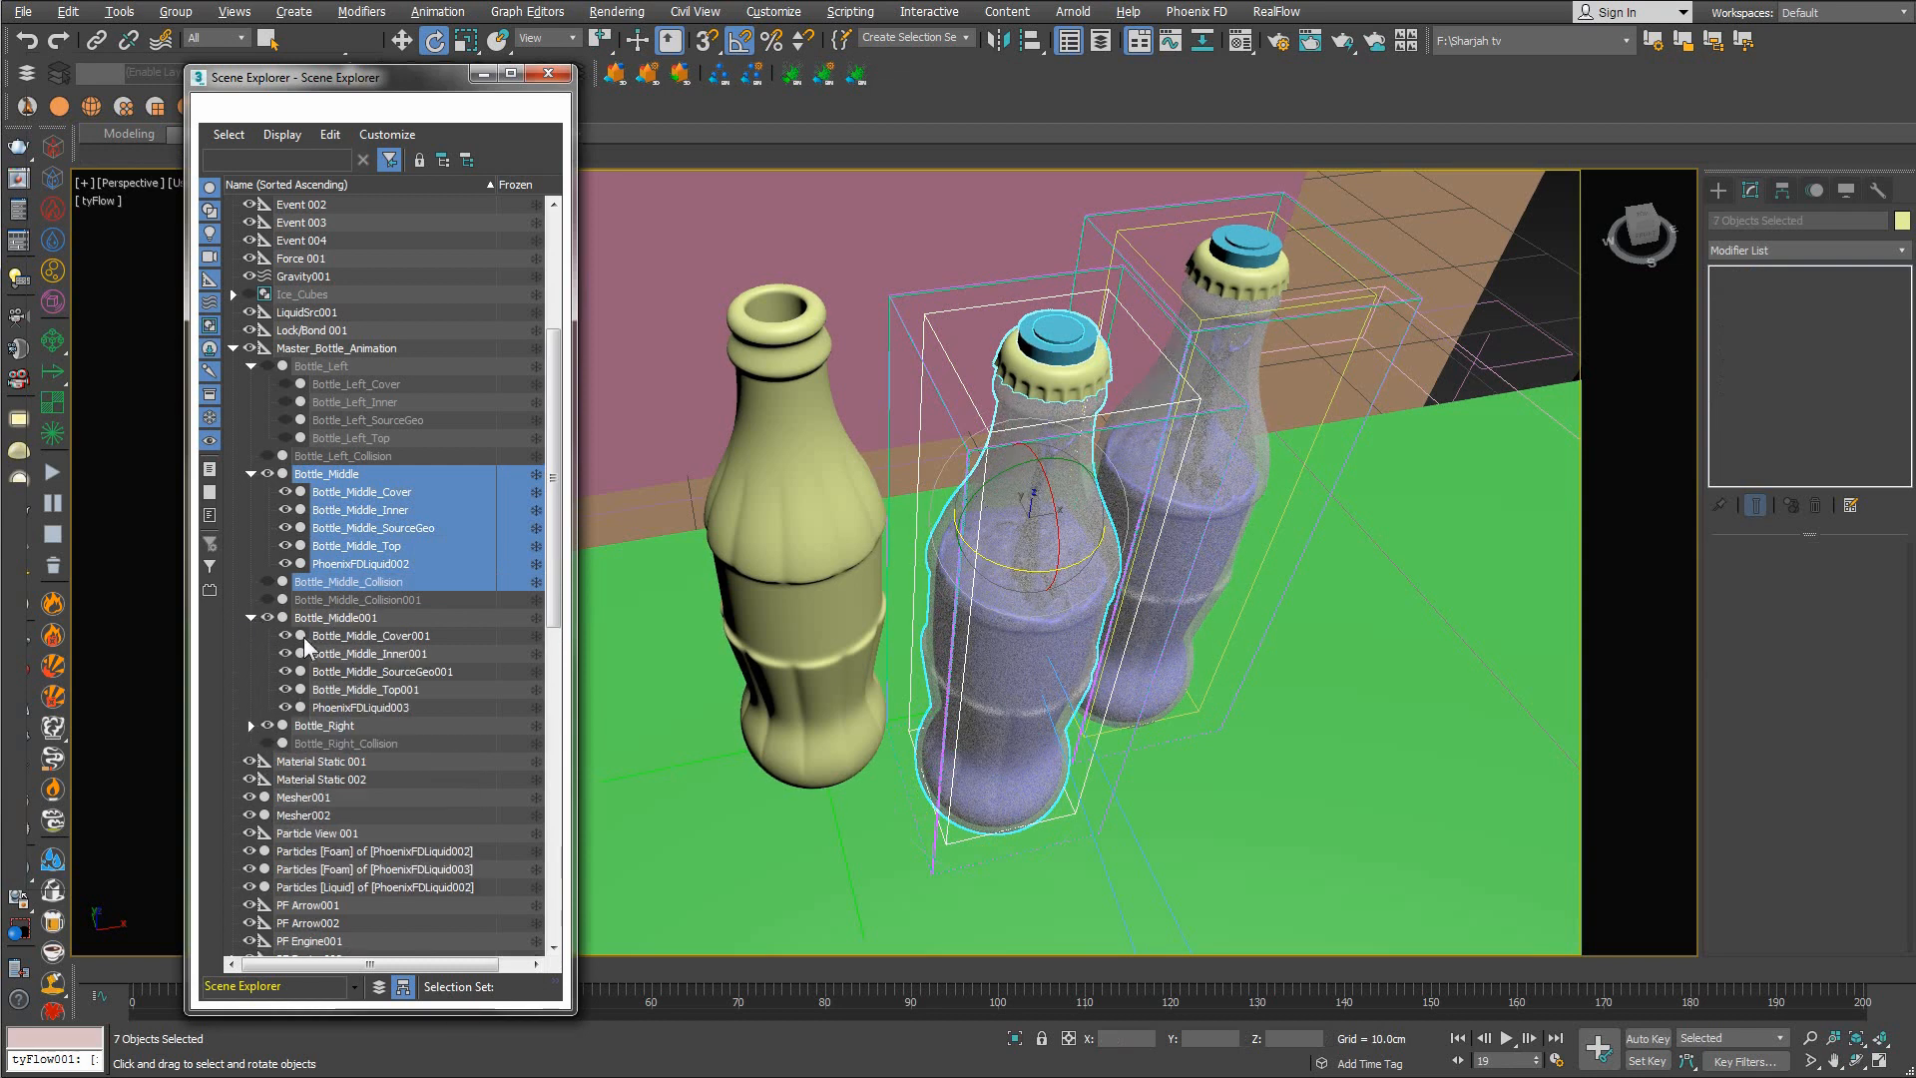
left_click(252, 617)
middle_click_drag(1083, 538, 1025, 537)
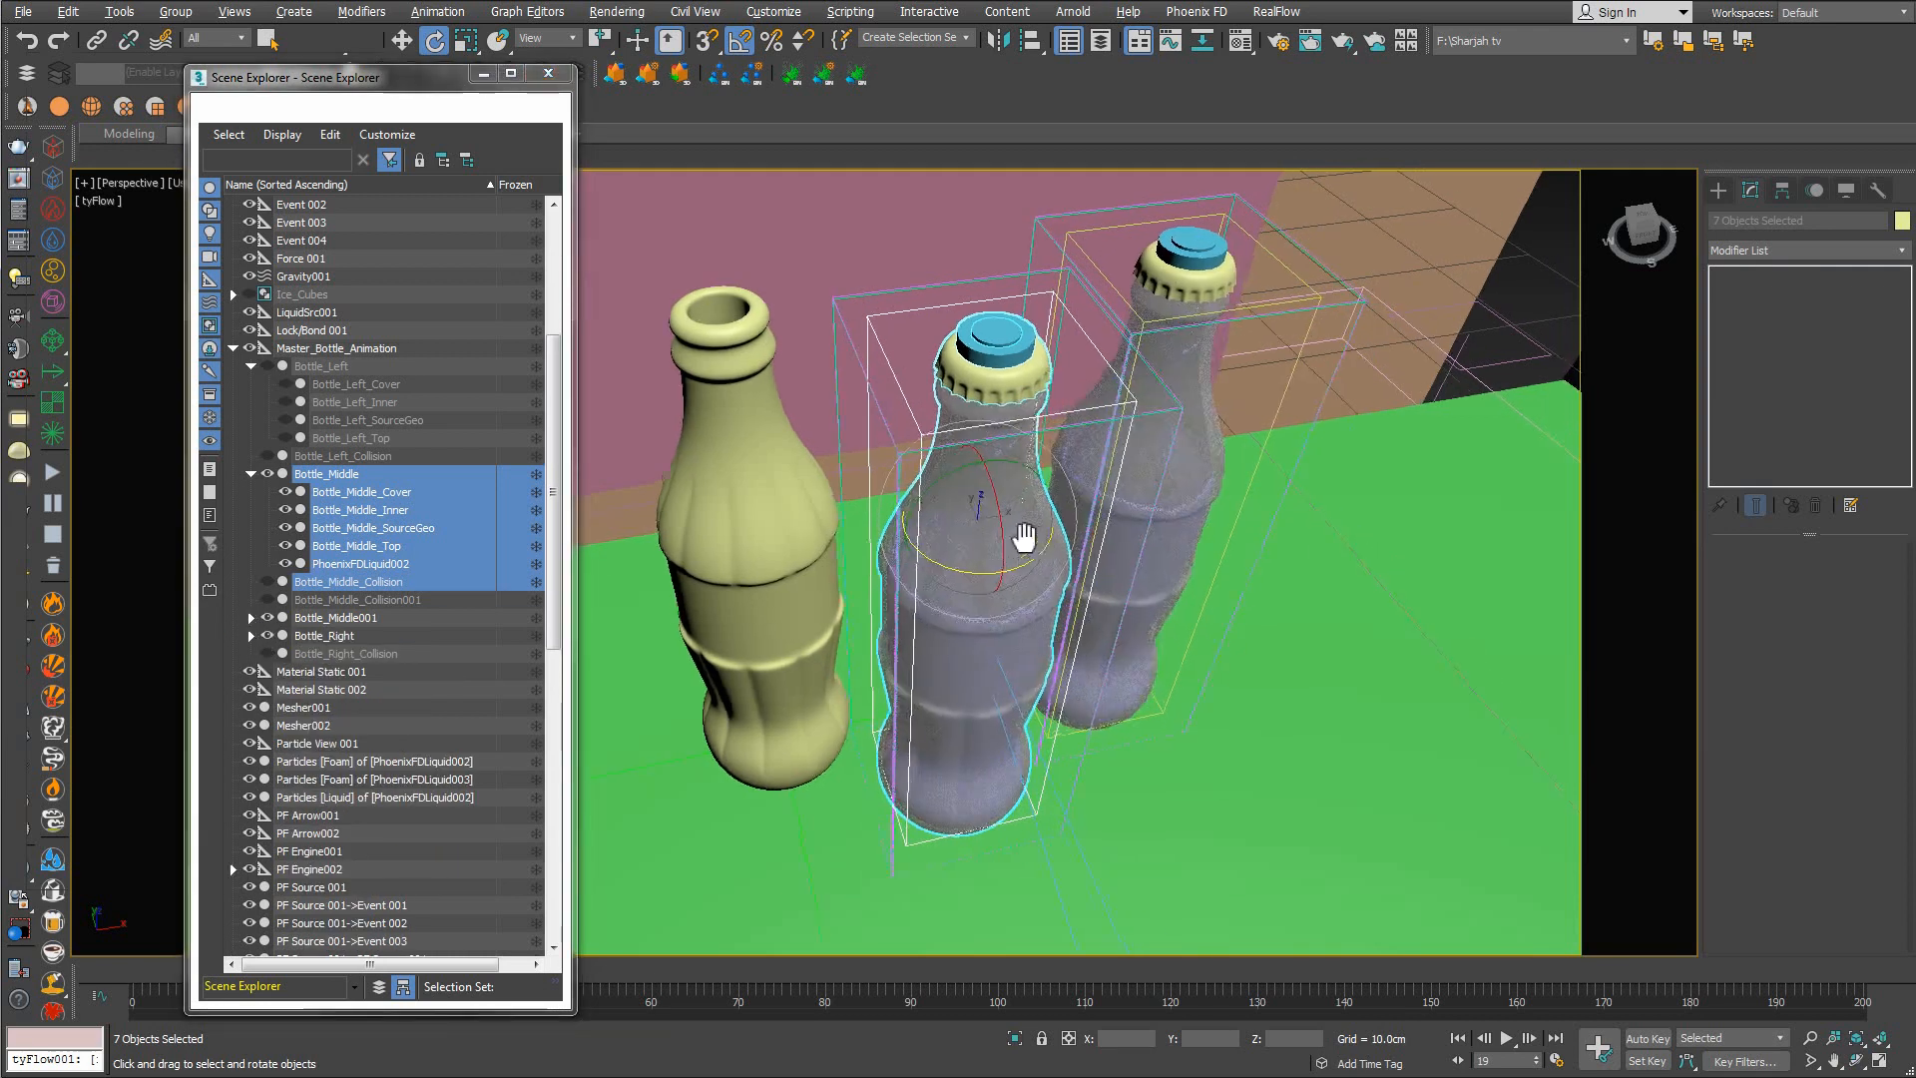
Include the middle bottle's original Particle Shader and clone the selected set onto the position of Bottle_Right
scroll(1025, 537, "down", 4)
right_click(1033, 429)
left_click(1058, 440)
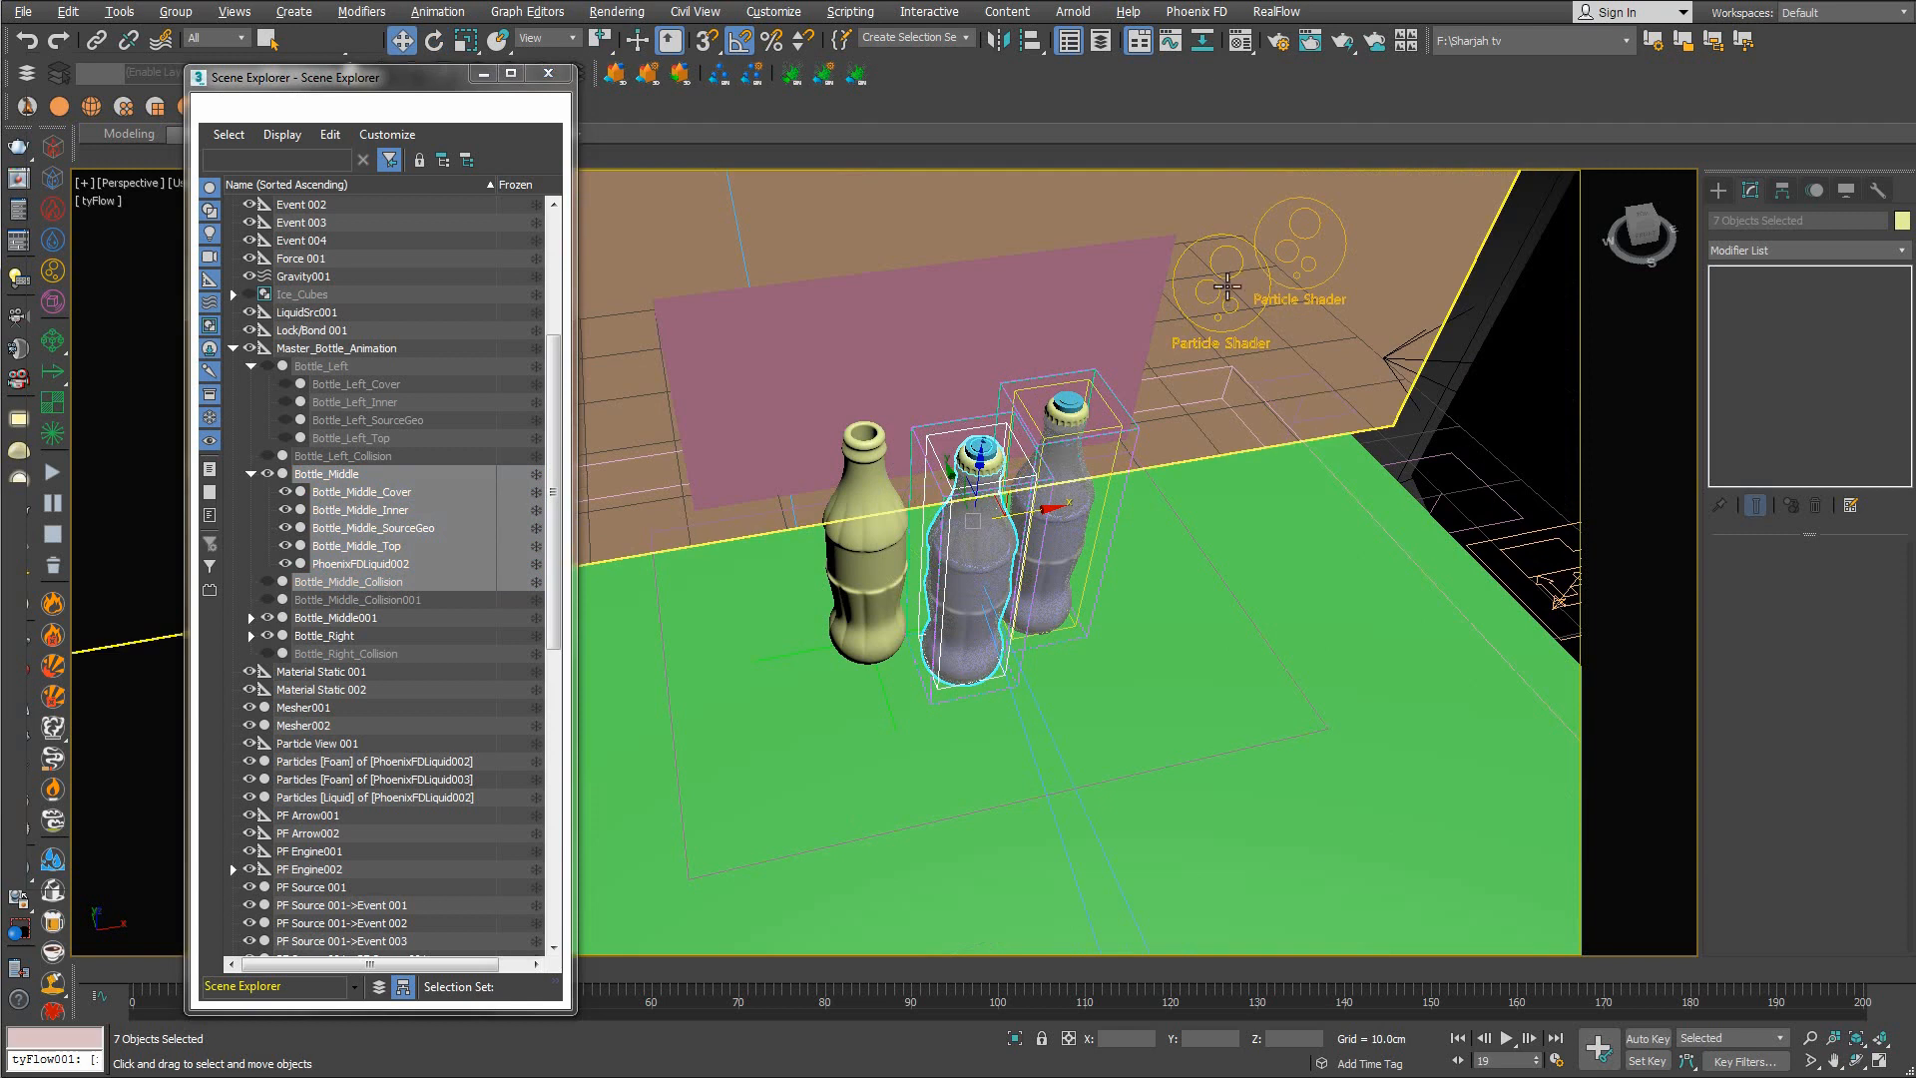
left_click(1227, 288, "ctrl")
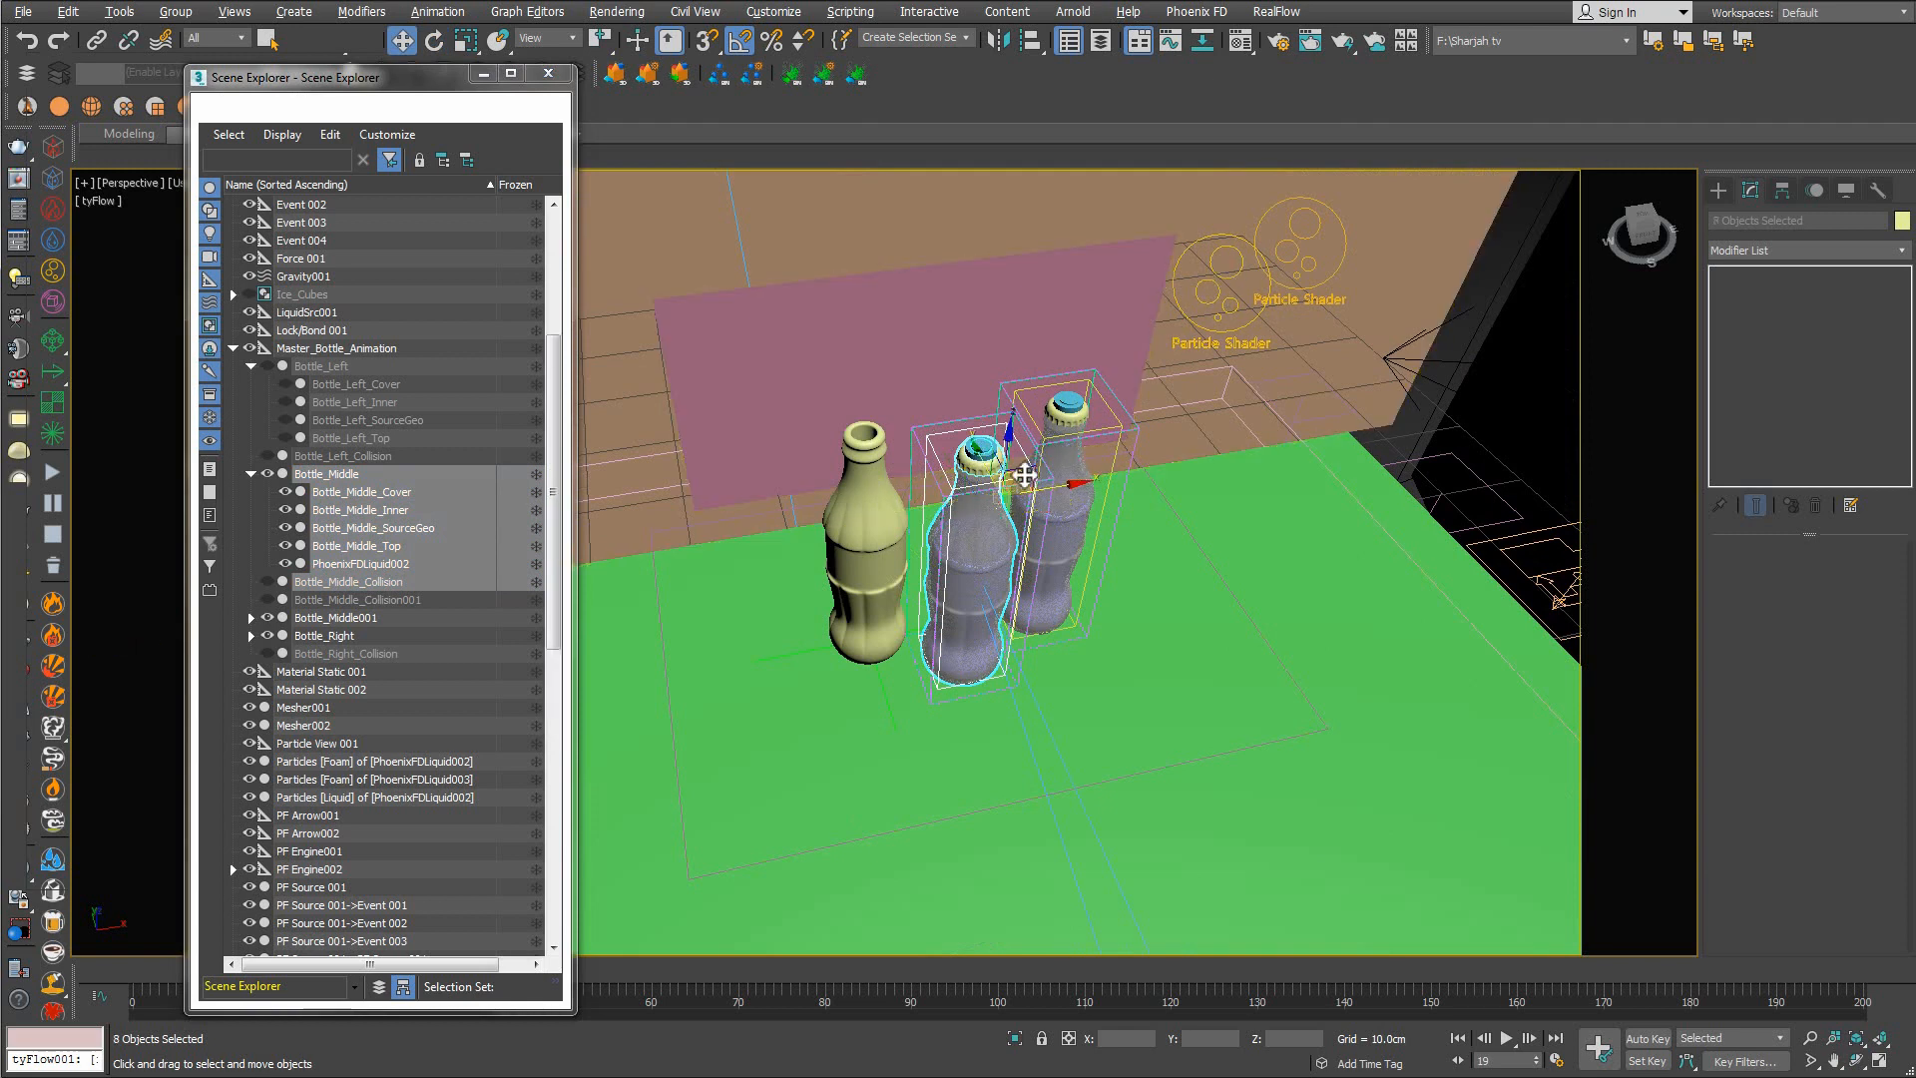
left_click_drag(1027, 480, 918, 458)
left_click(980, 647)
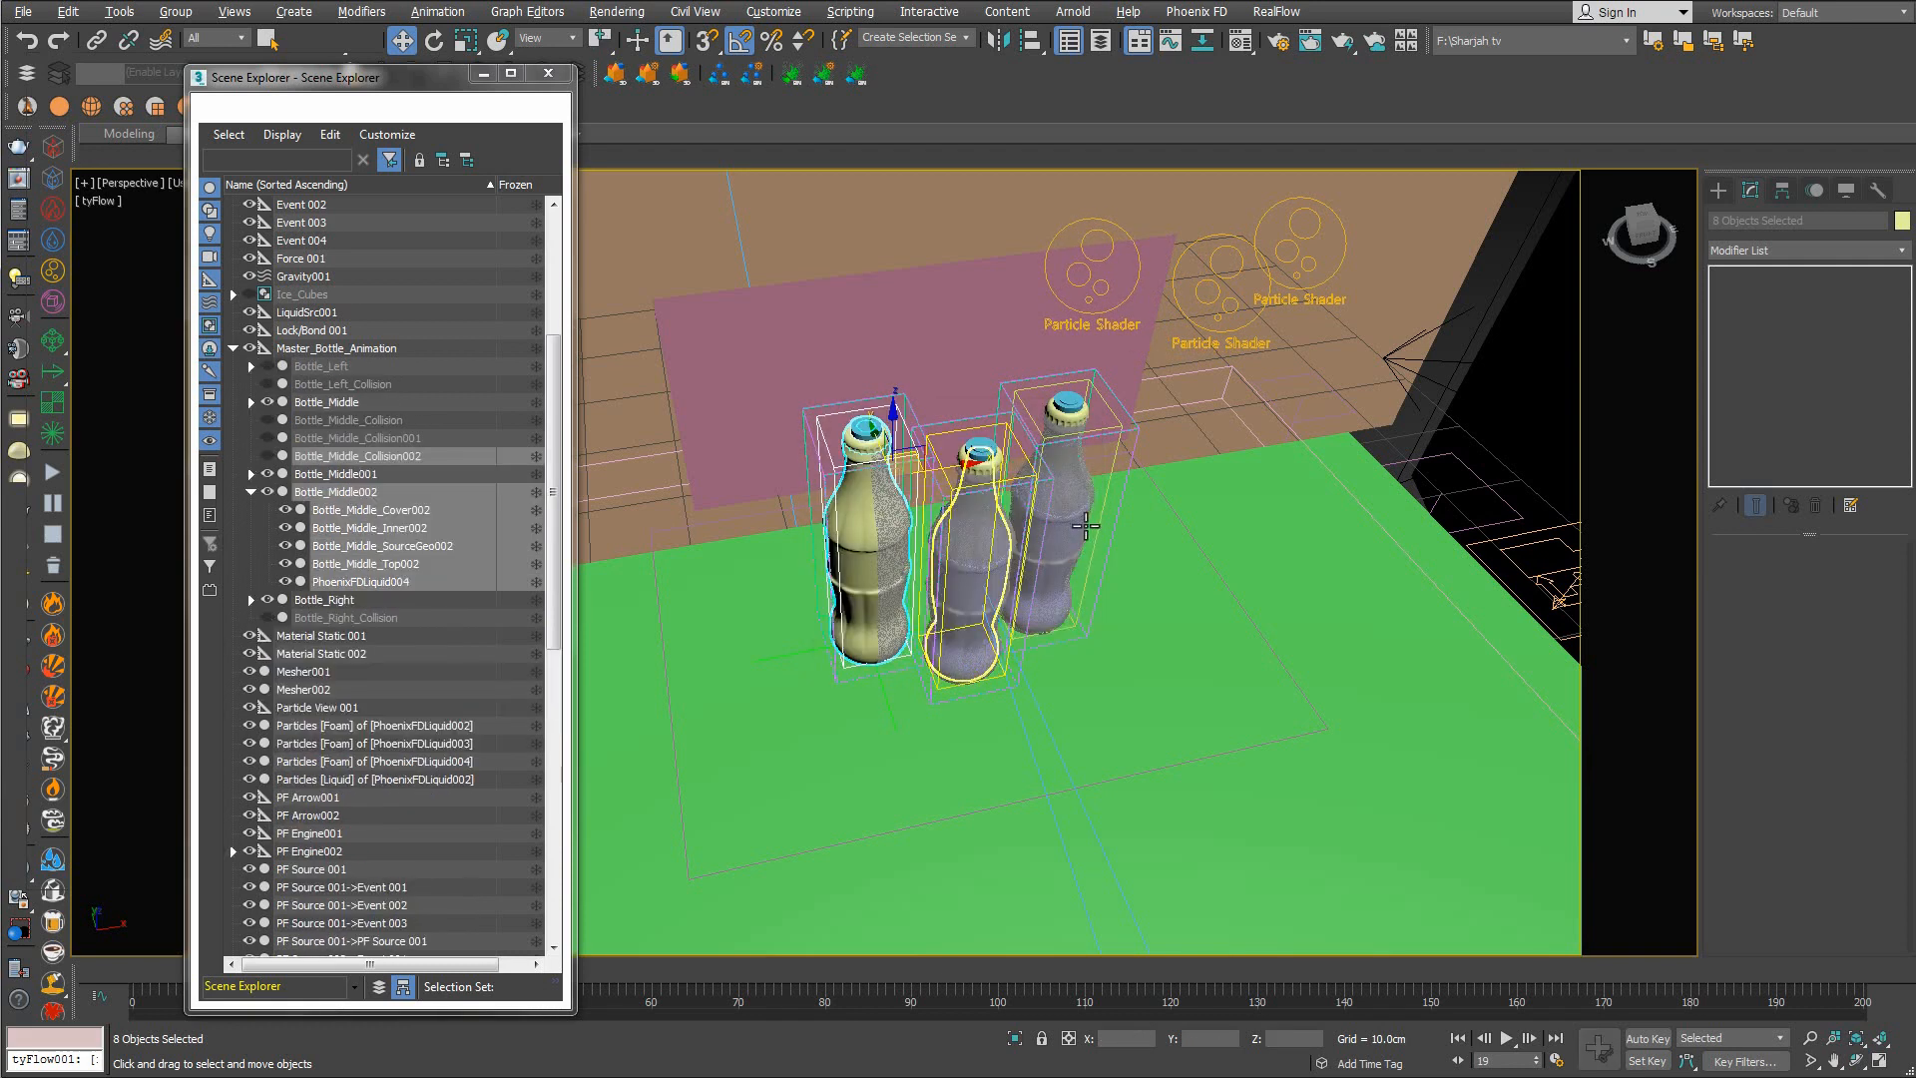
middle_click_drag(1088, 510, 1060, 592)
key("ctrl+r")
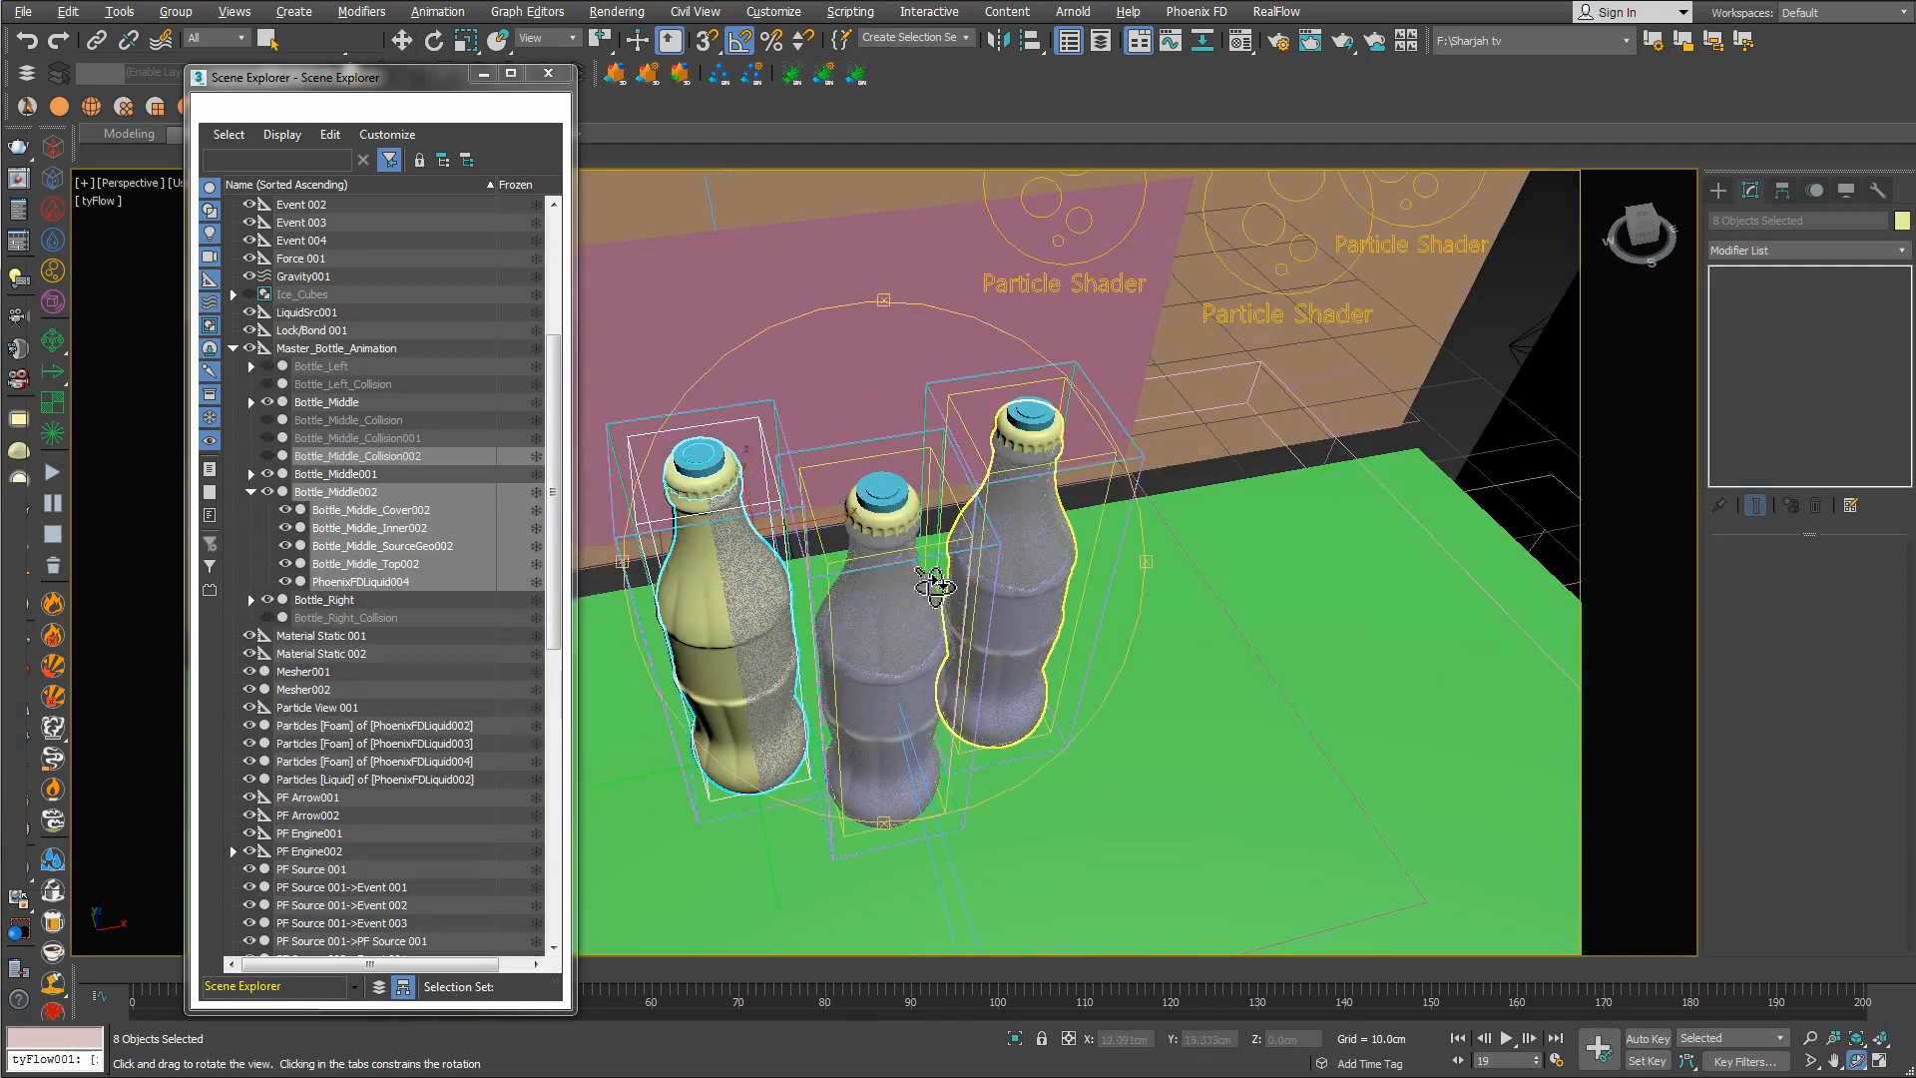
left_click_drag(1060, 591, 896, 522)
key("w")
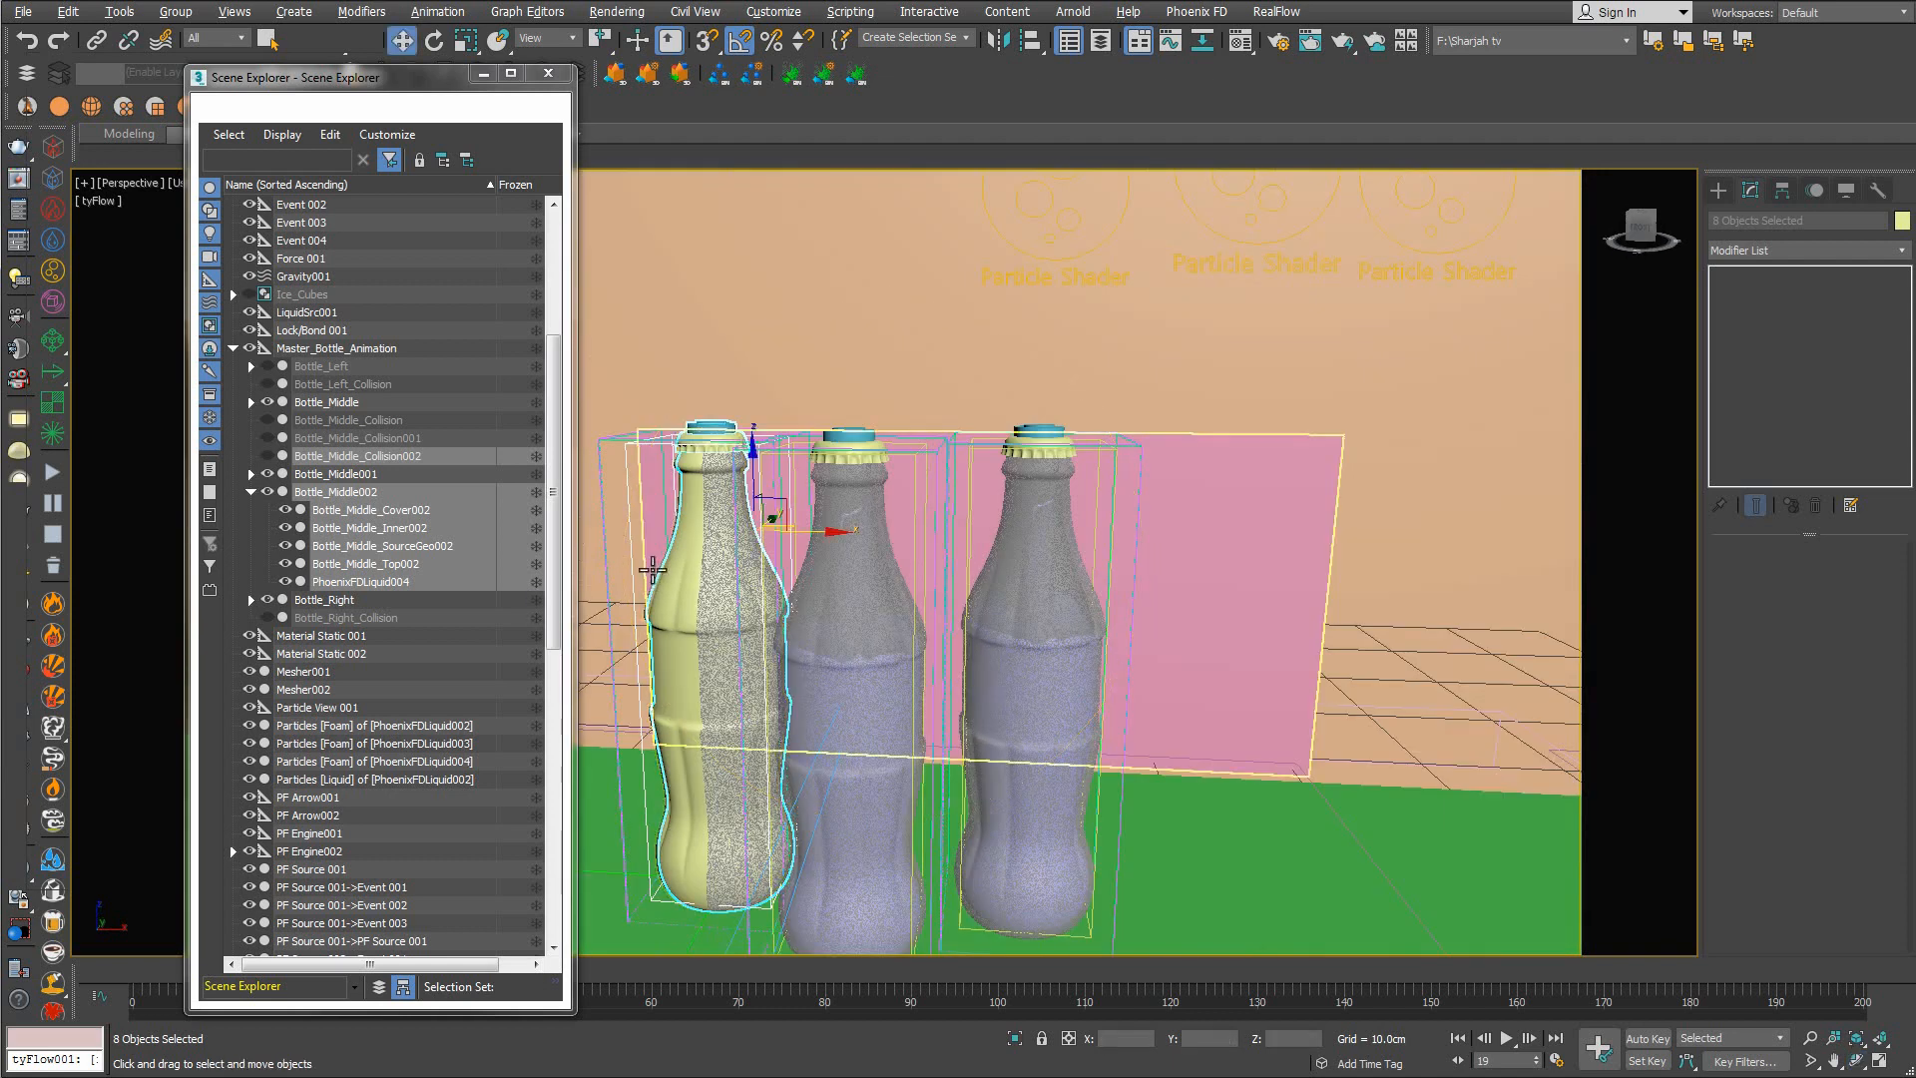
Hide the original Bottle_Right so only its copy shows, then close the Scene Explorer and inspect the three bottles
left_click(684, 552)
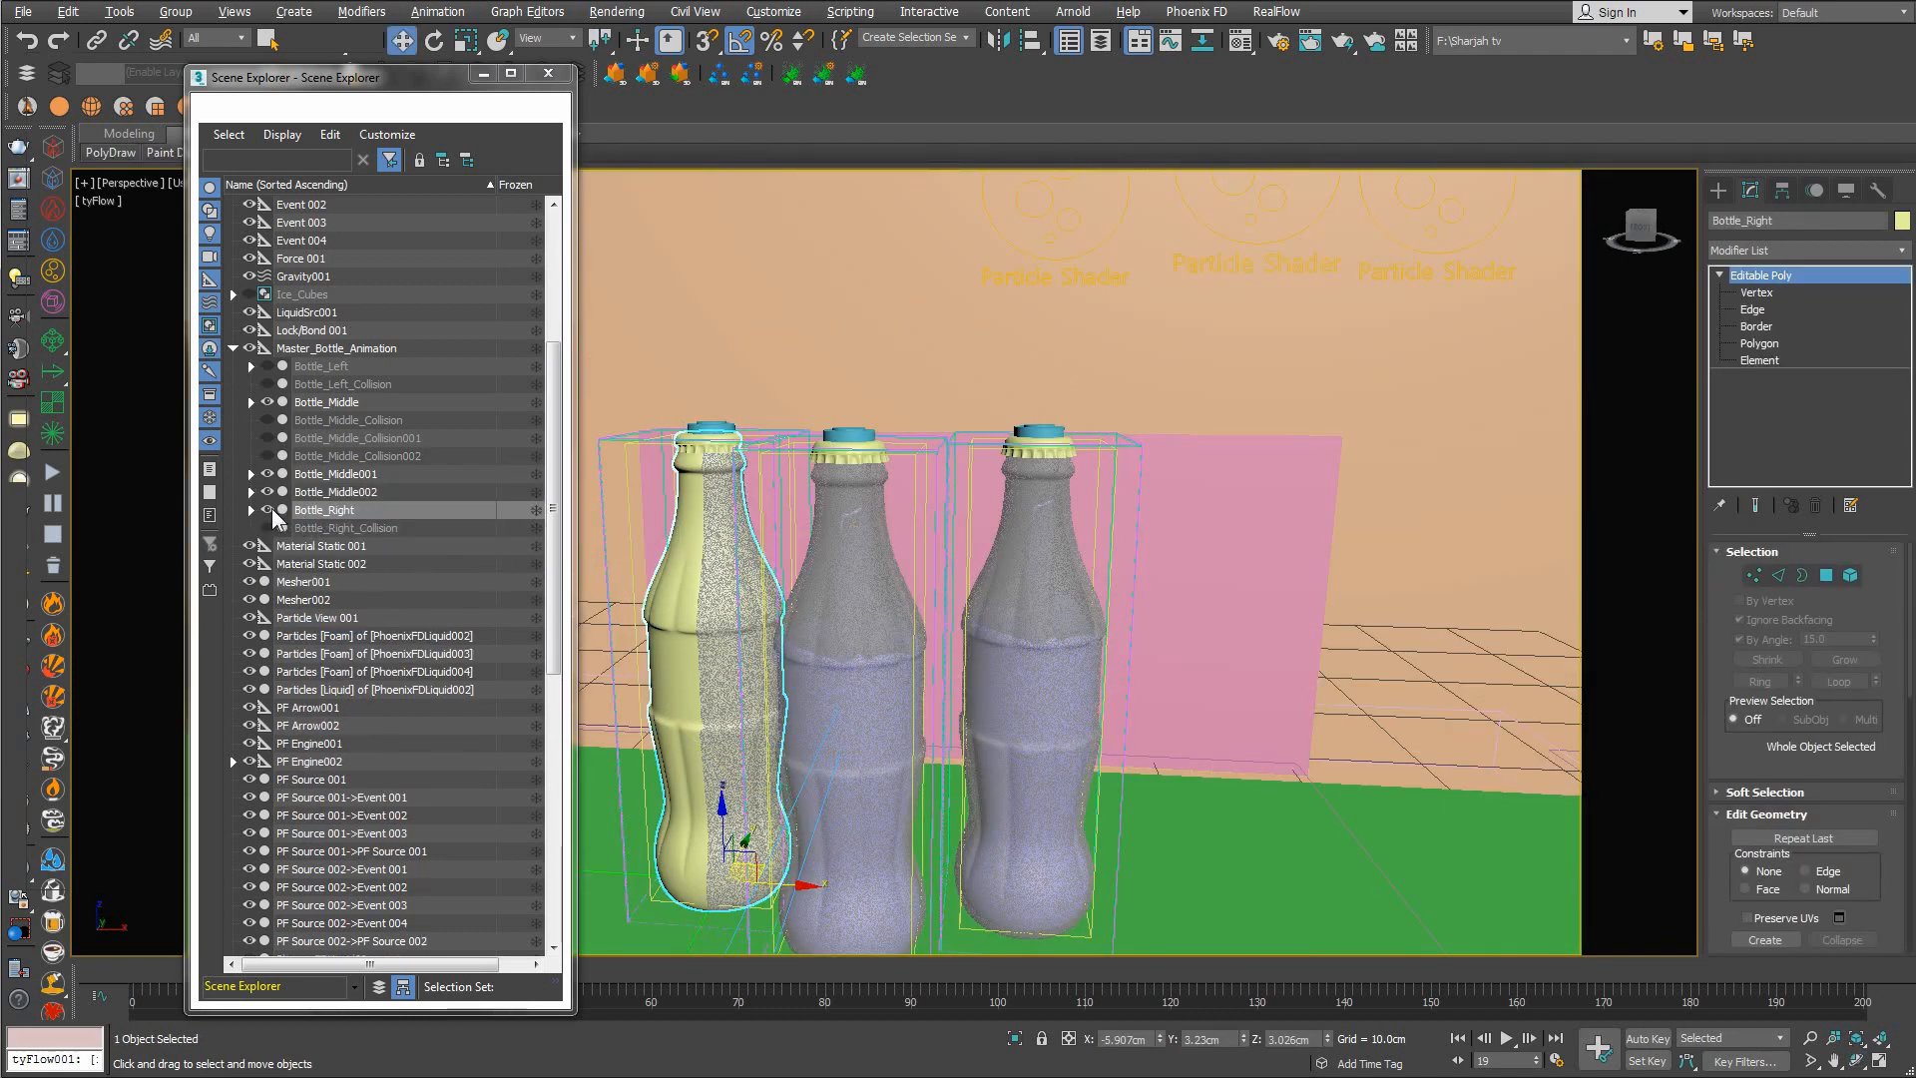
left_click(267, 509)
key("ctrl+r")
left_click_drag(898, 569, 695, 232)
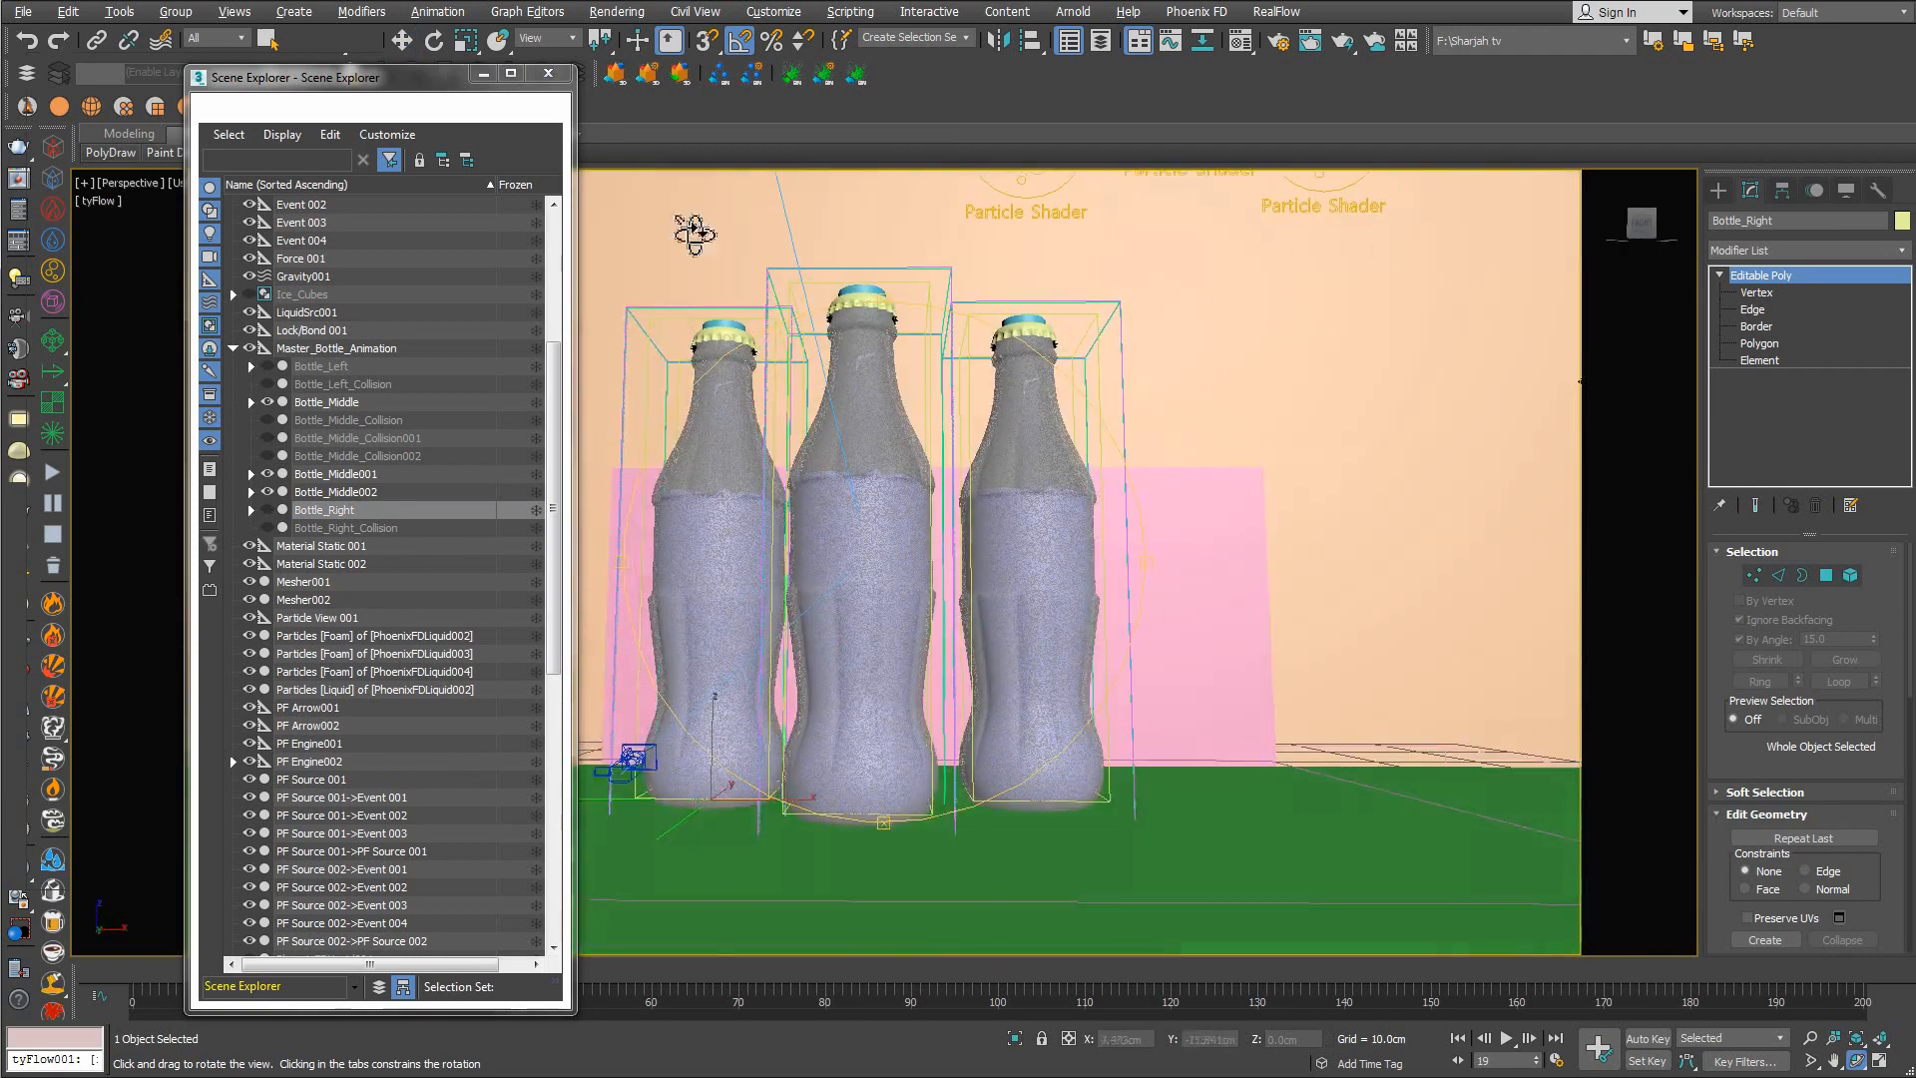
left_click(548, 72)
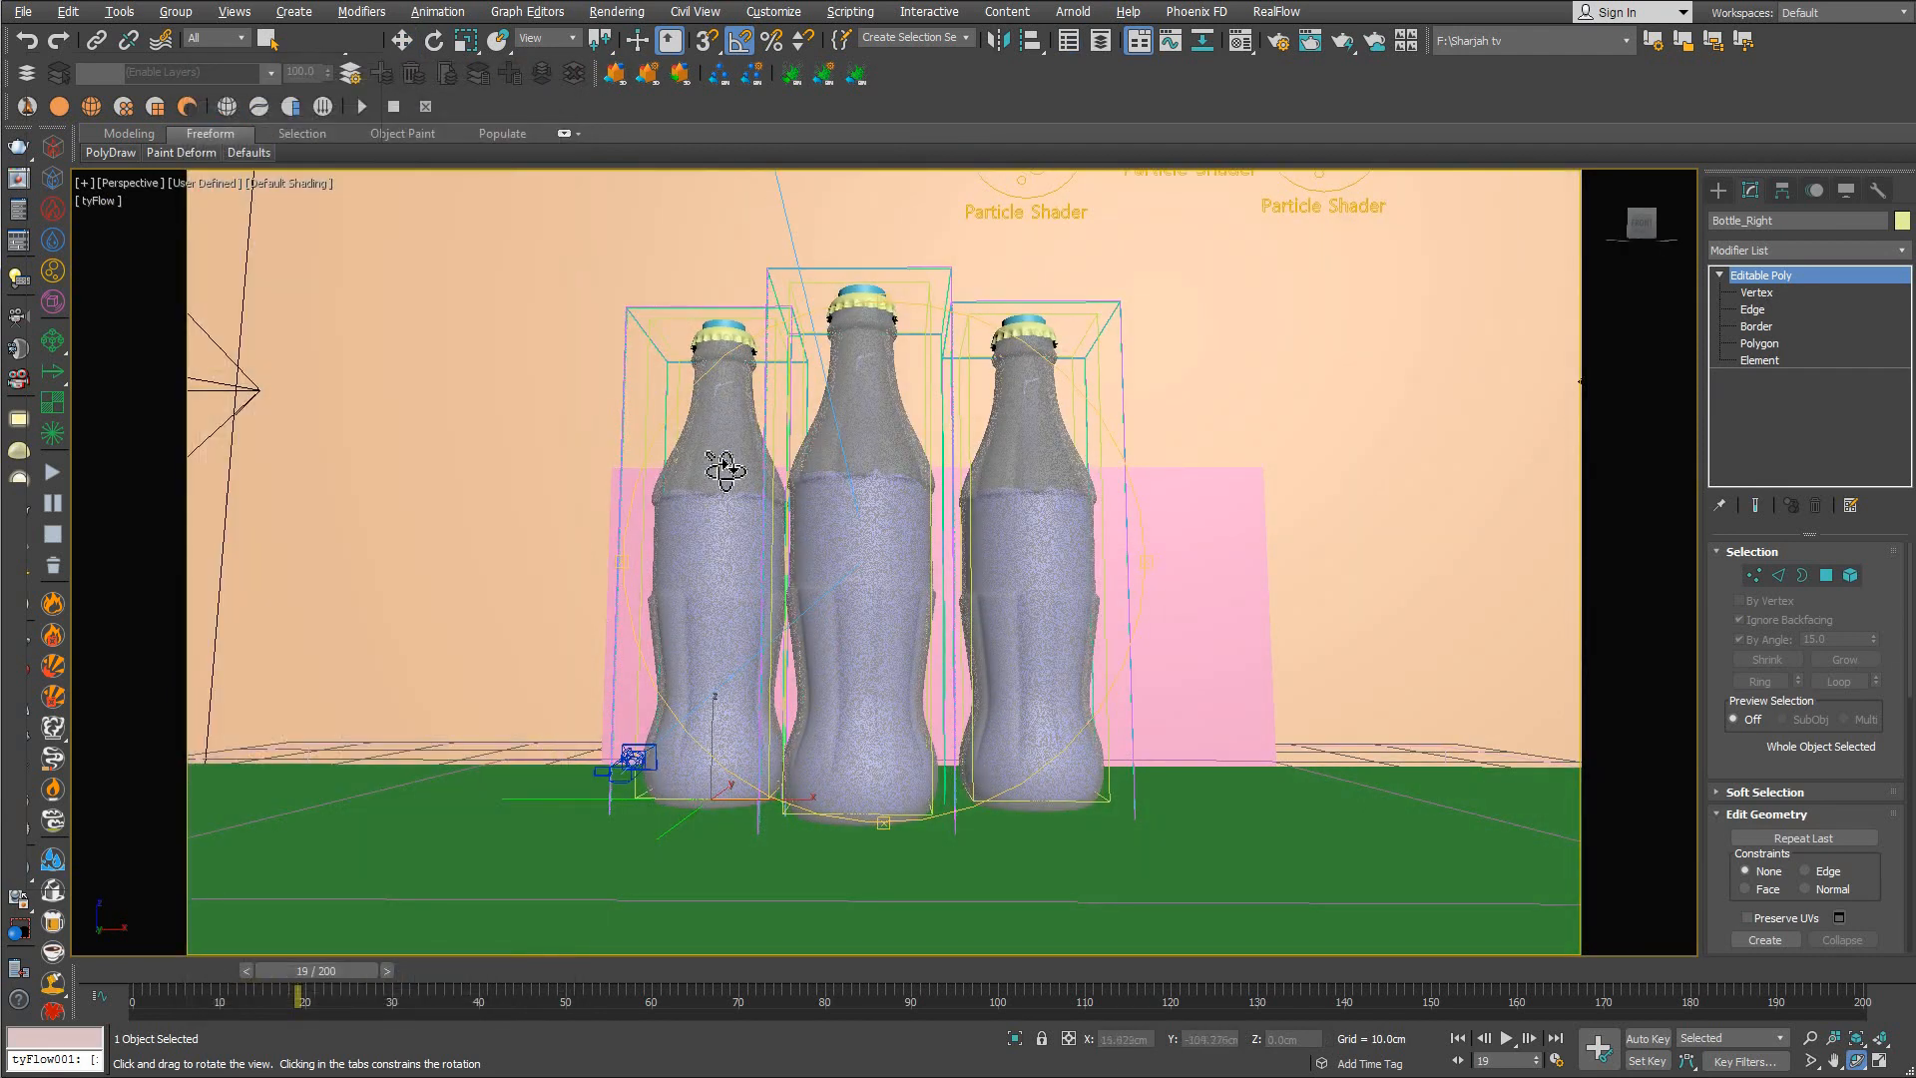
scroll(818, 635, "up", 3)
mouse_move(818, 635)
middle_mouse_down()
mouse_move(837, 637)
mouse_move(791, 633)
middle_mouse_up()
key("w")
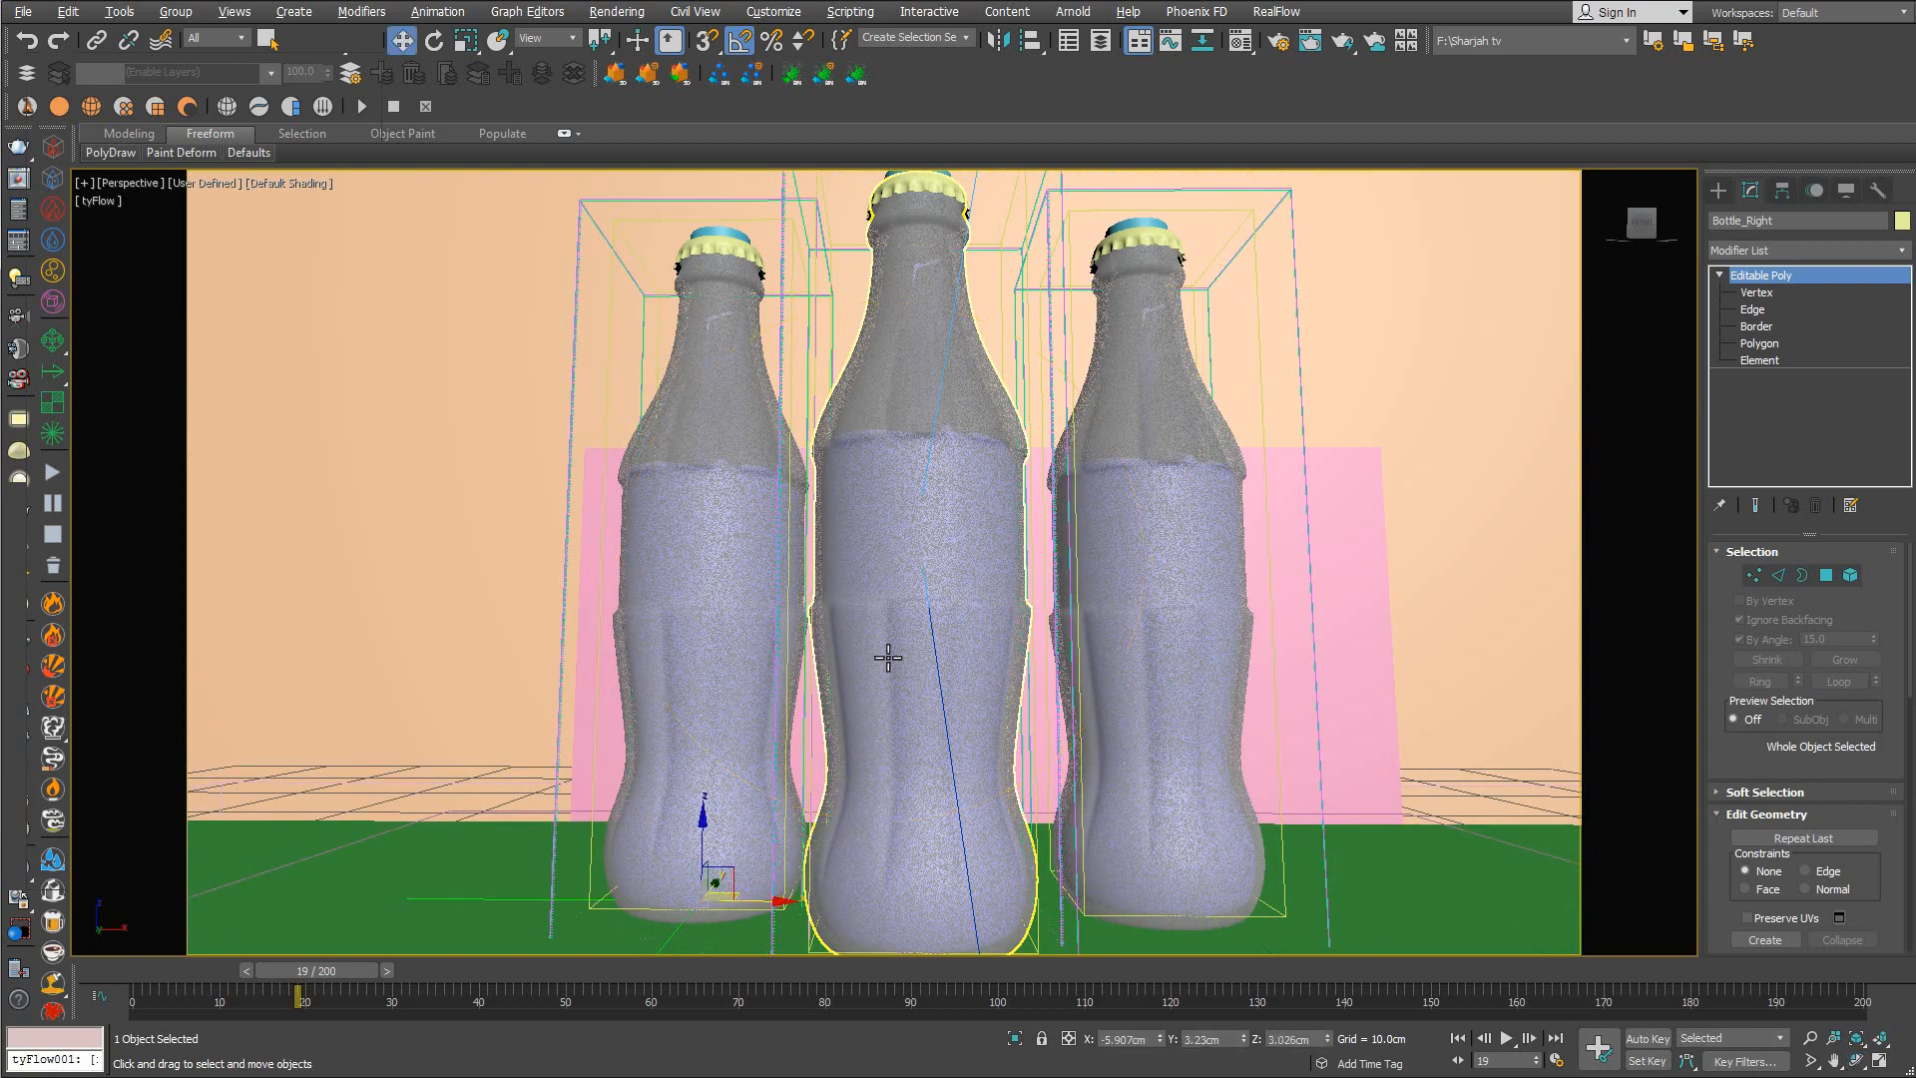
scroll(967, 629, "down", 4)
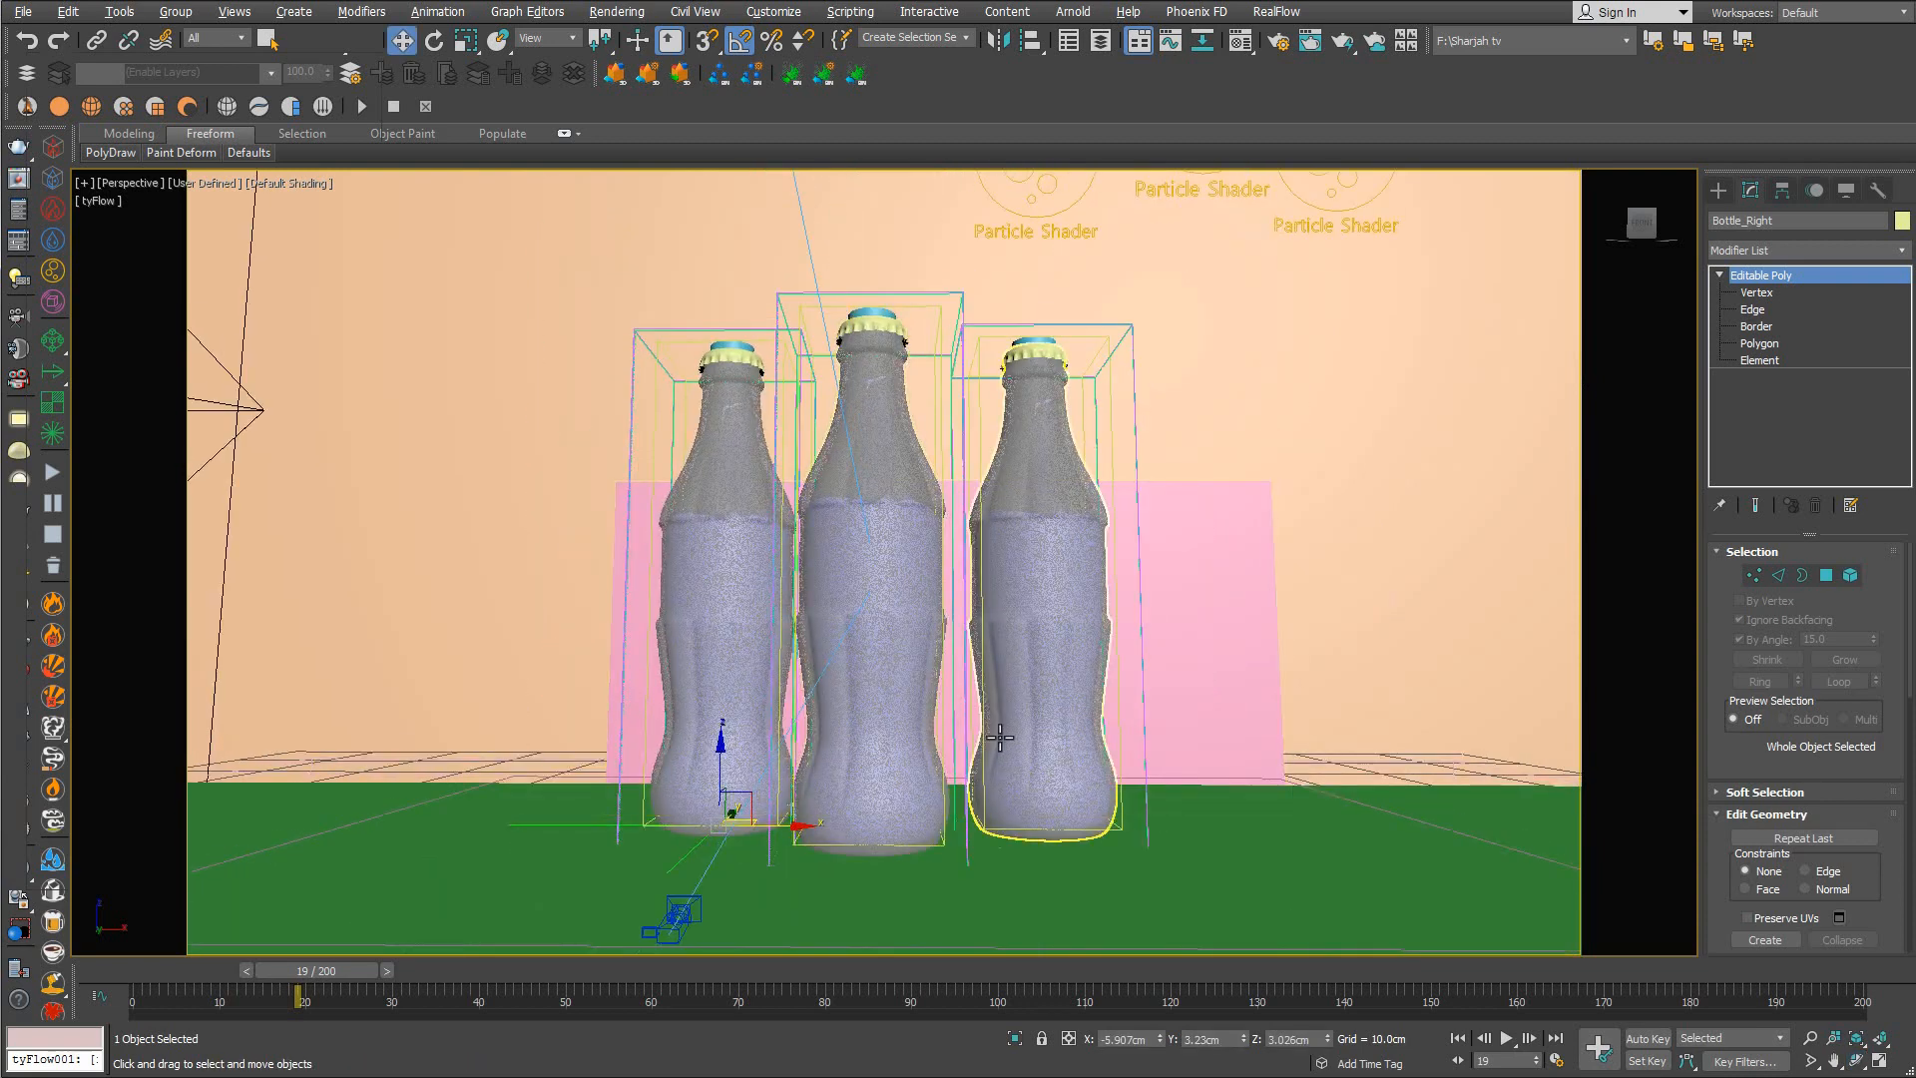
Display the viewport in wireframe and select the middle bottle's liquid simulator, PhoenixFDLiquid002
left_click(955, 294)
key("F3")
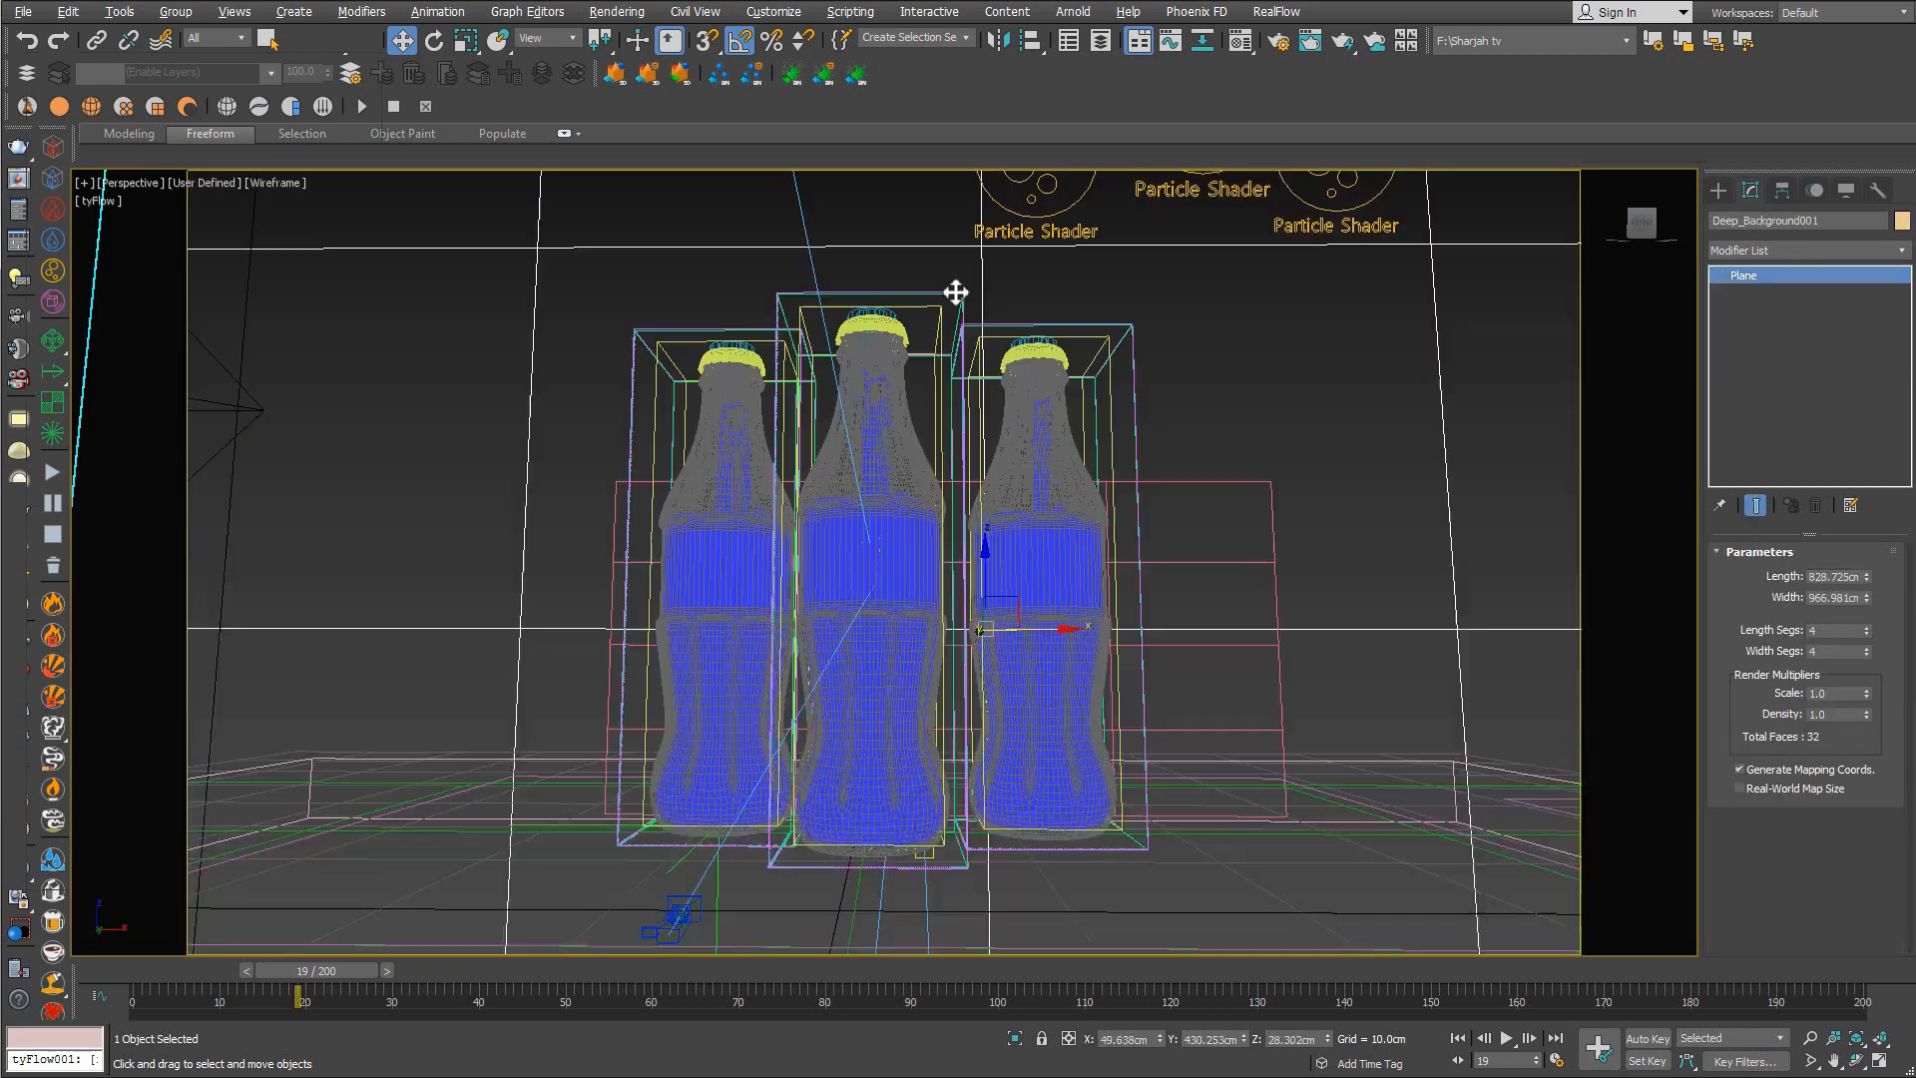
left_click(955, 293)
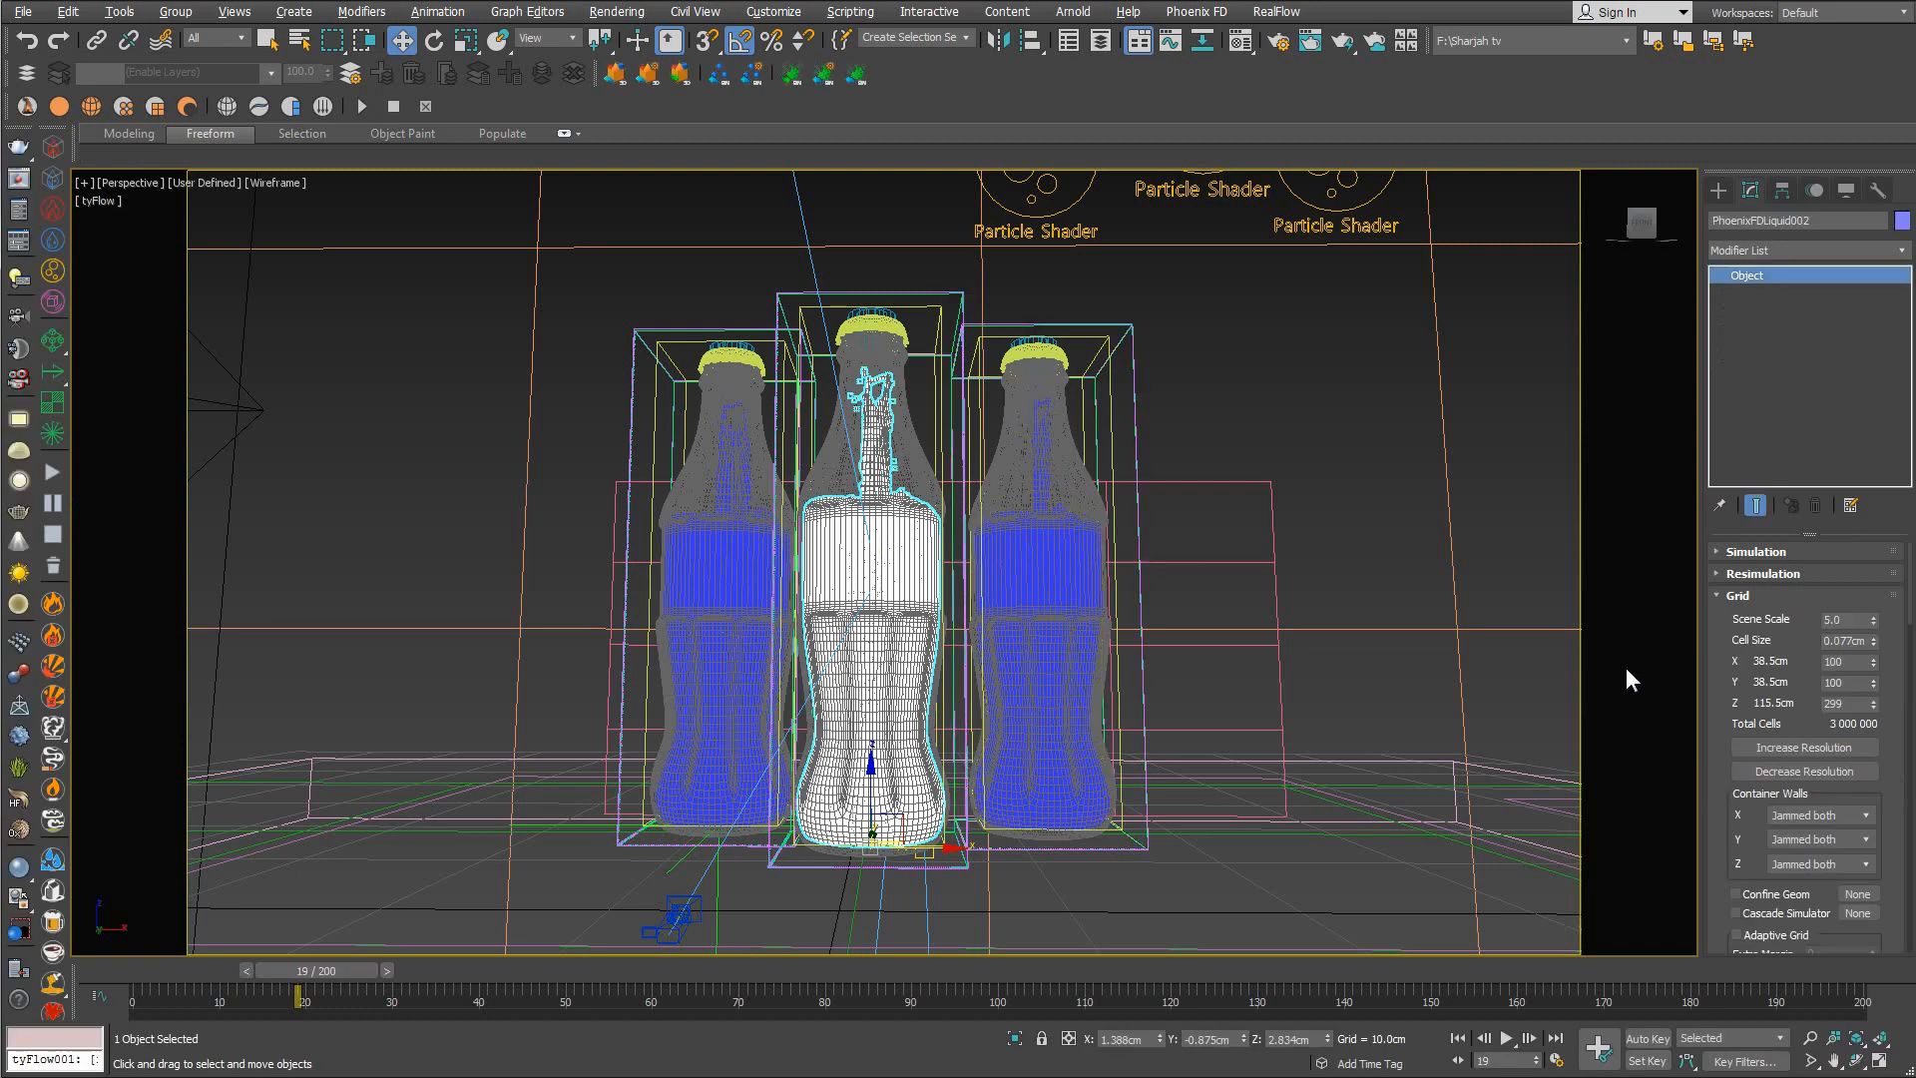
Find the middle liquid's Output settings and open the simulation cache save path for browsing
left_click_drag(1734, 705, 1735, 387)
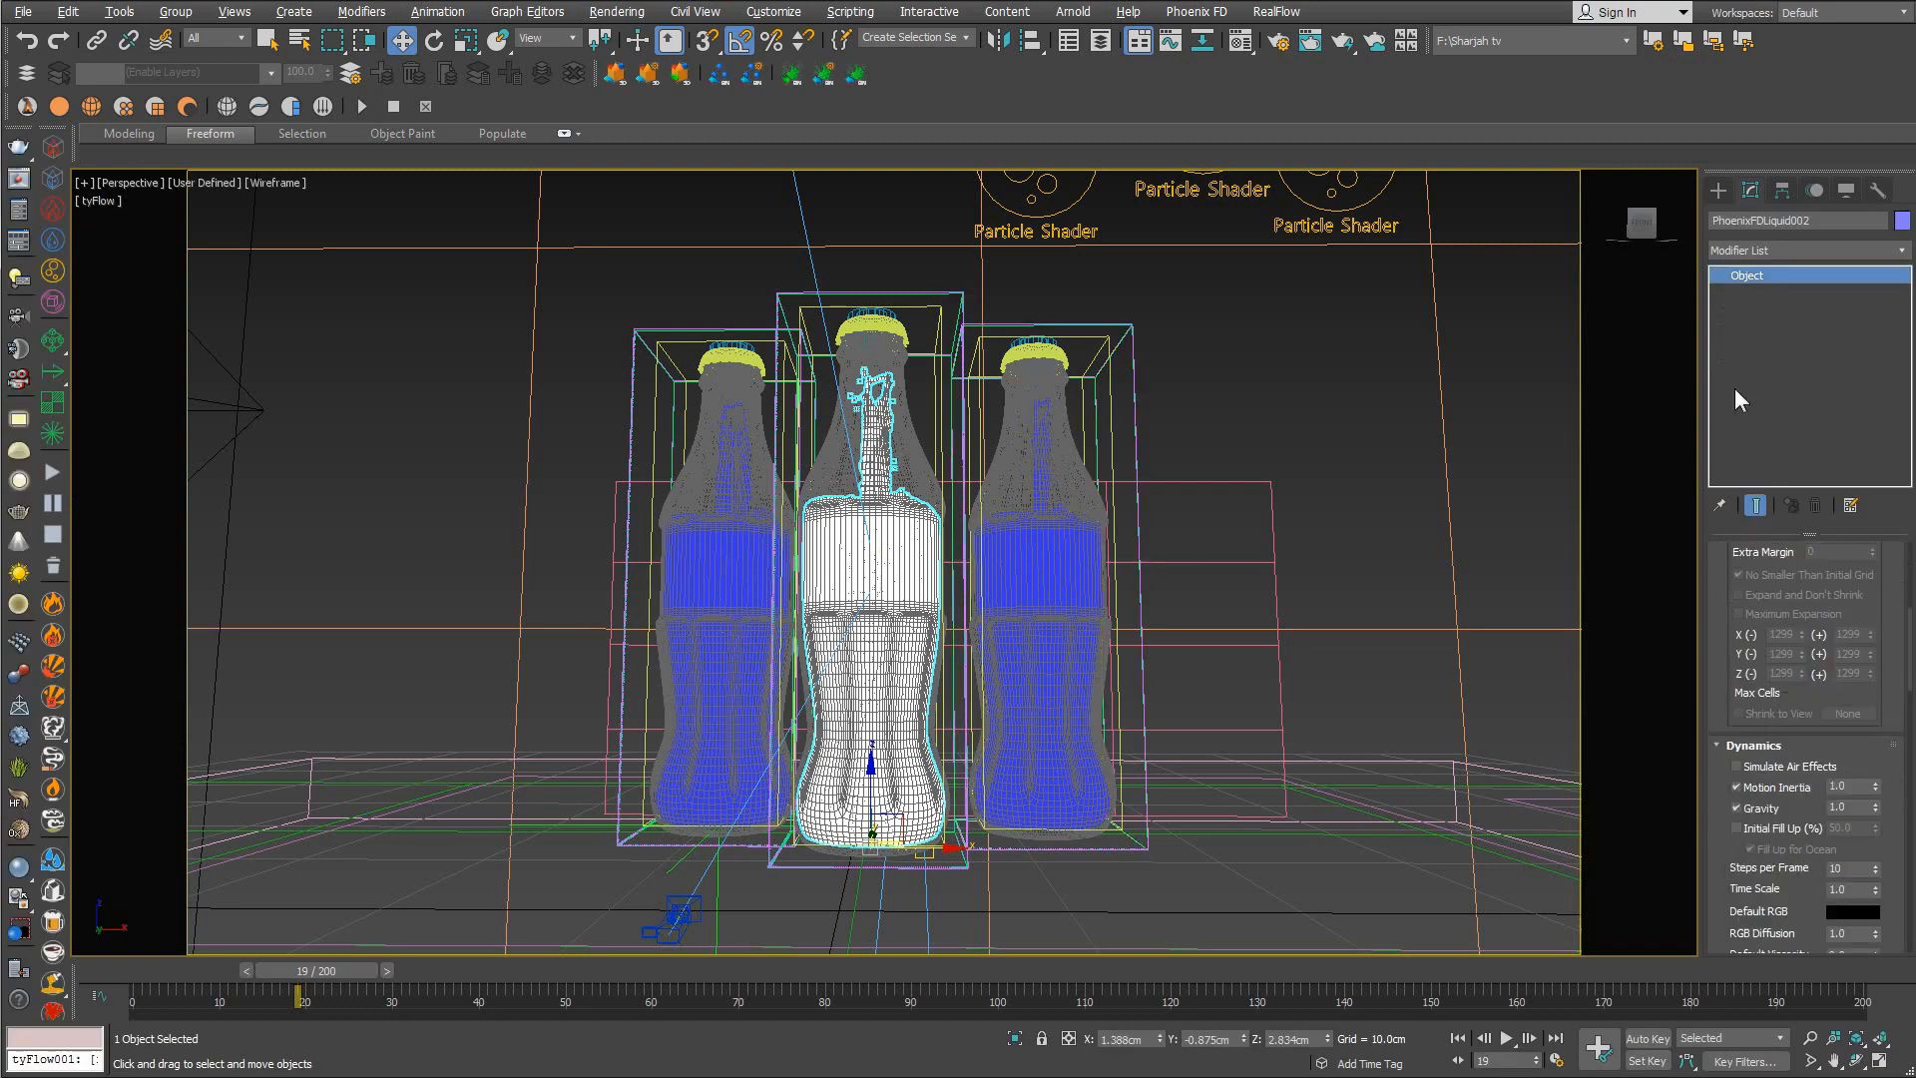
left_click(1741, 746)
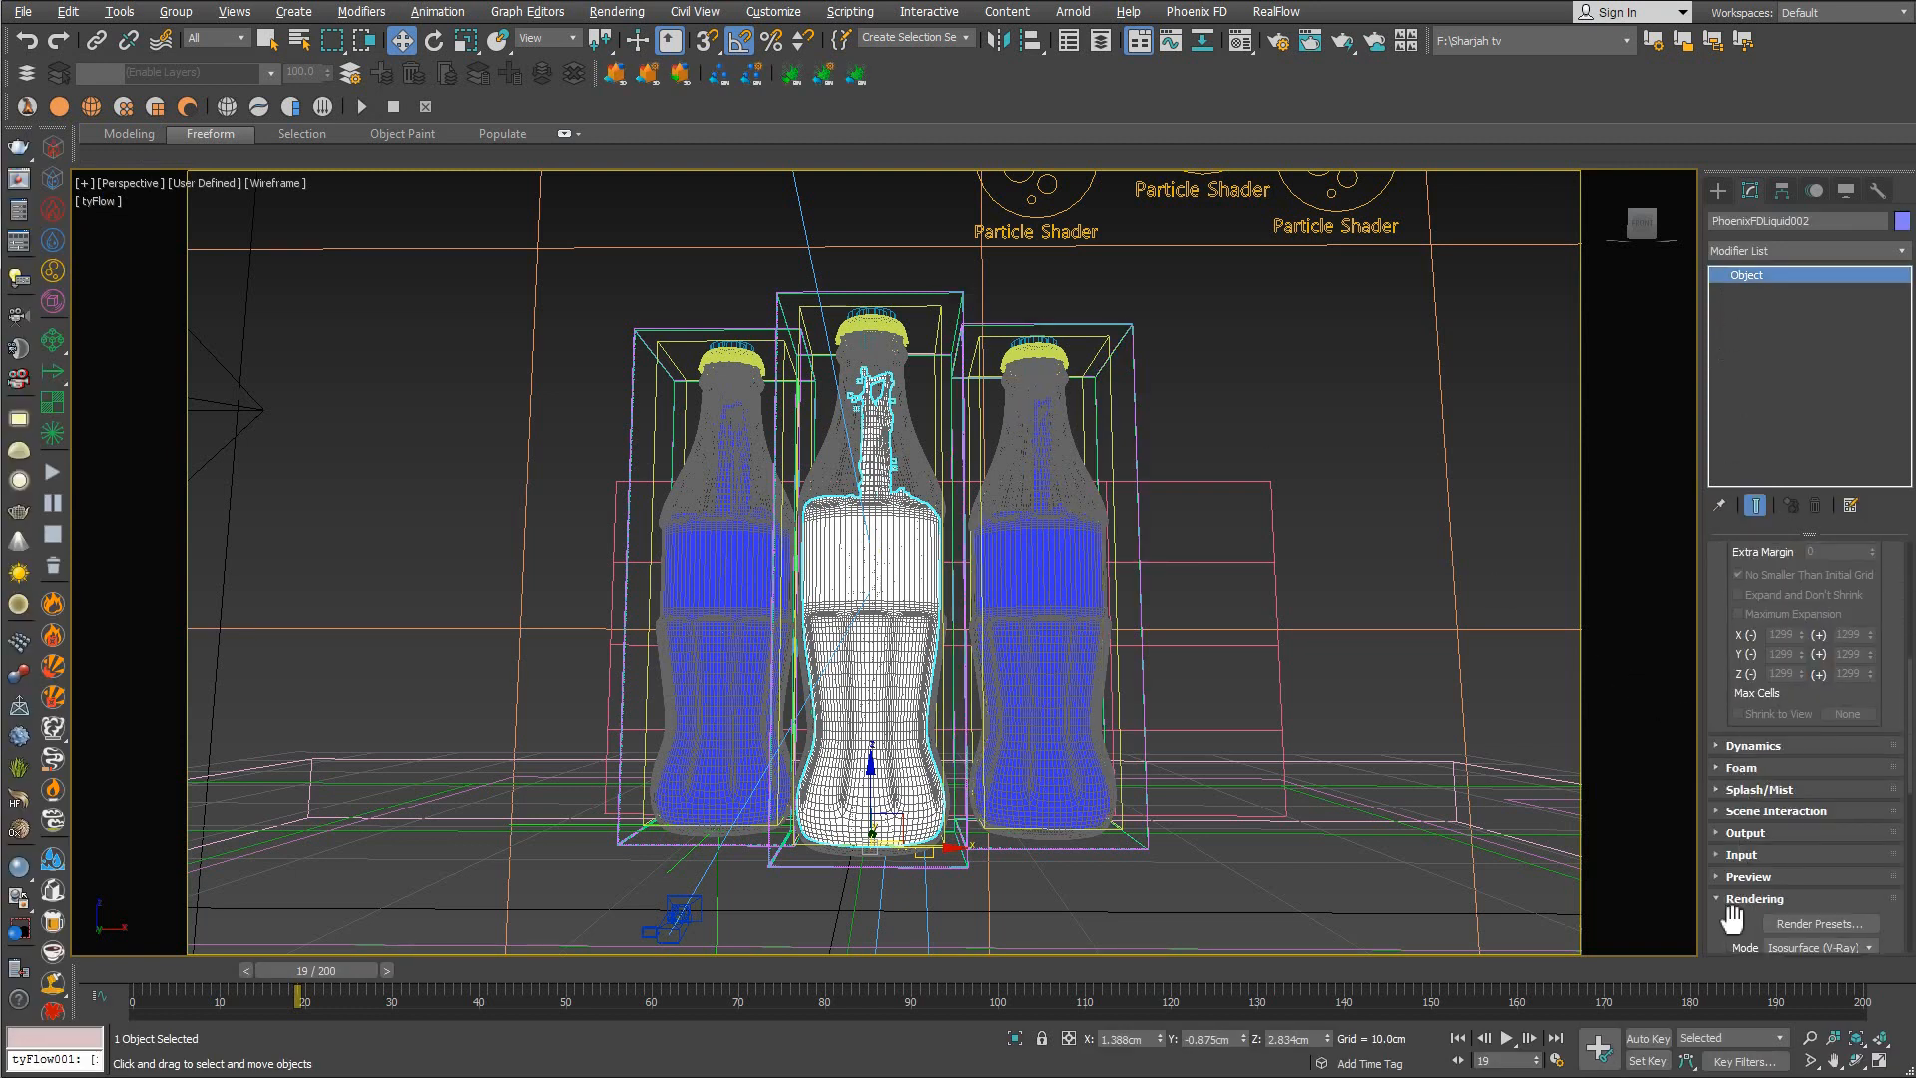
left_click_drag(1731, 918, 1746, 707)
left_click(1765, 624)
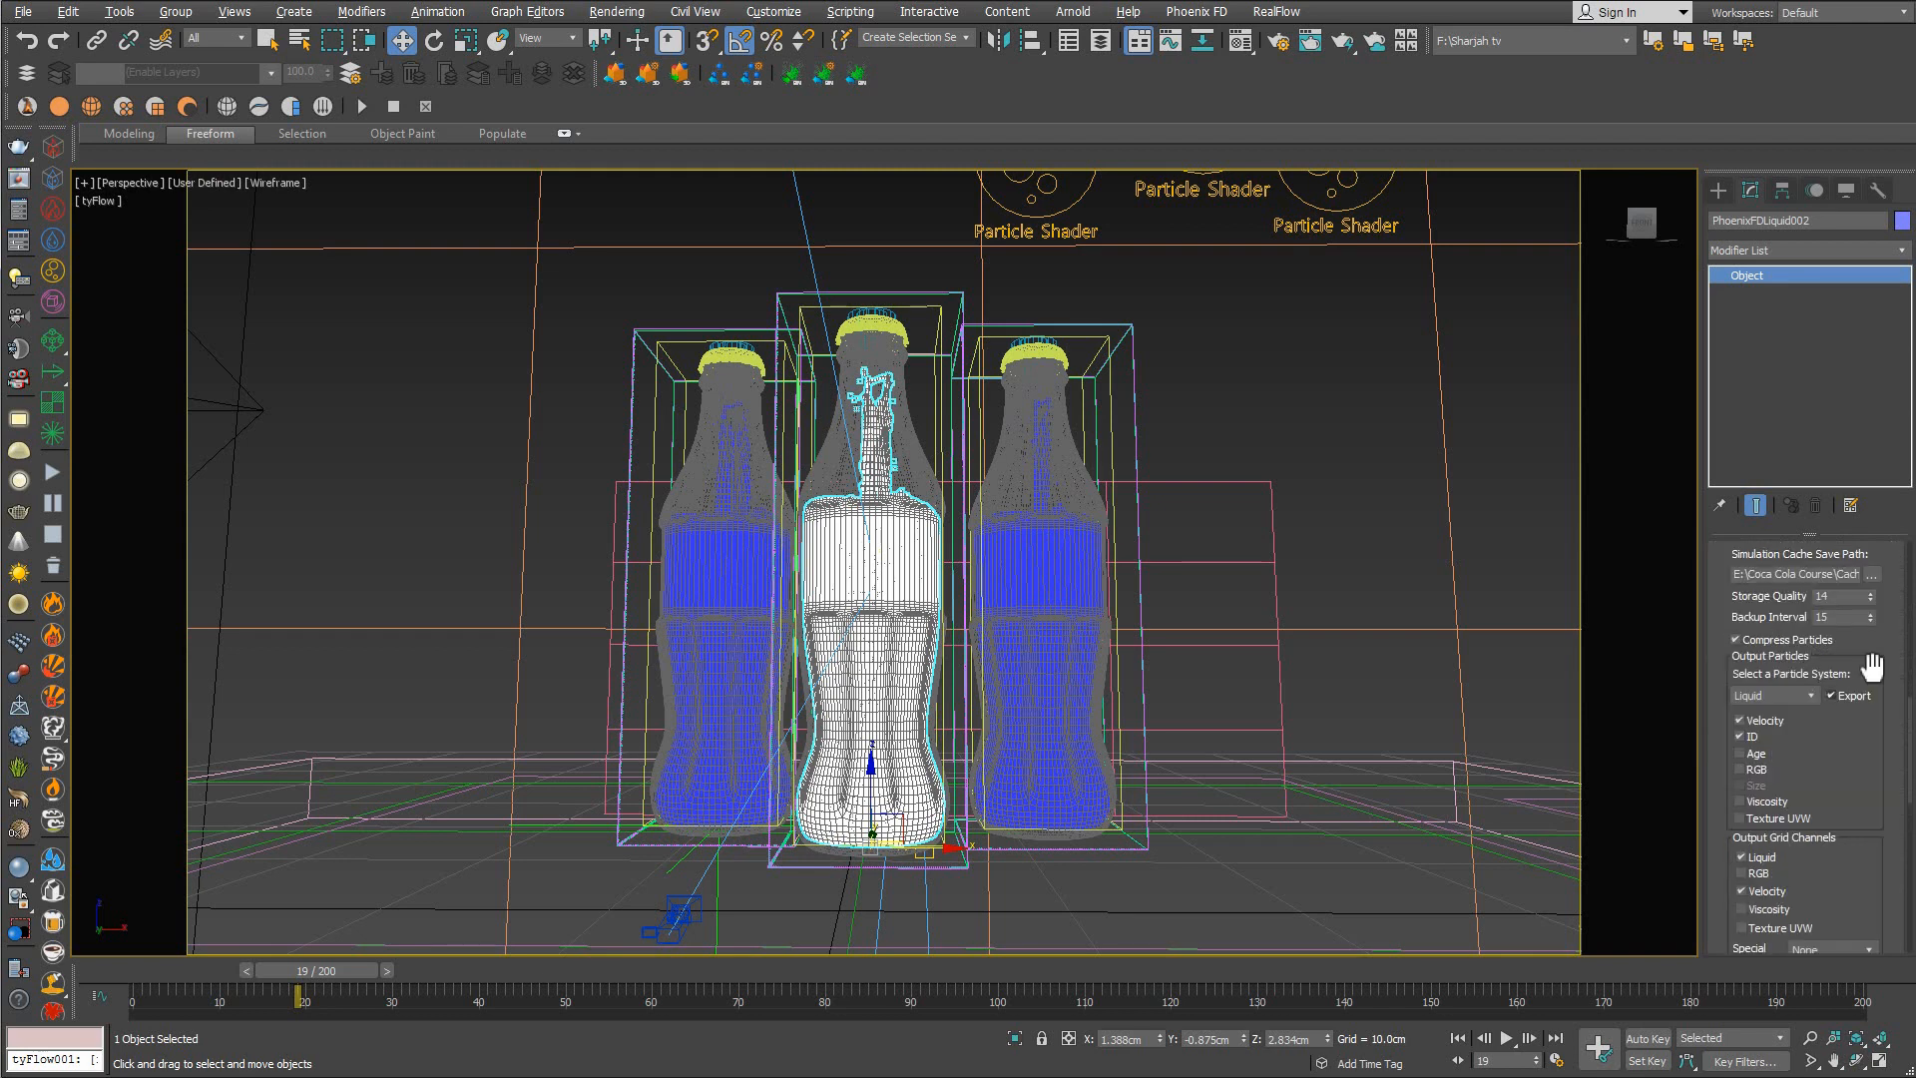
scroll(1873, 666, "down", 2)
left_click(1872, 618)
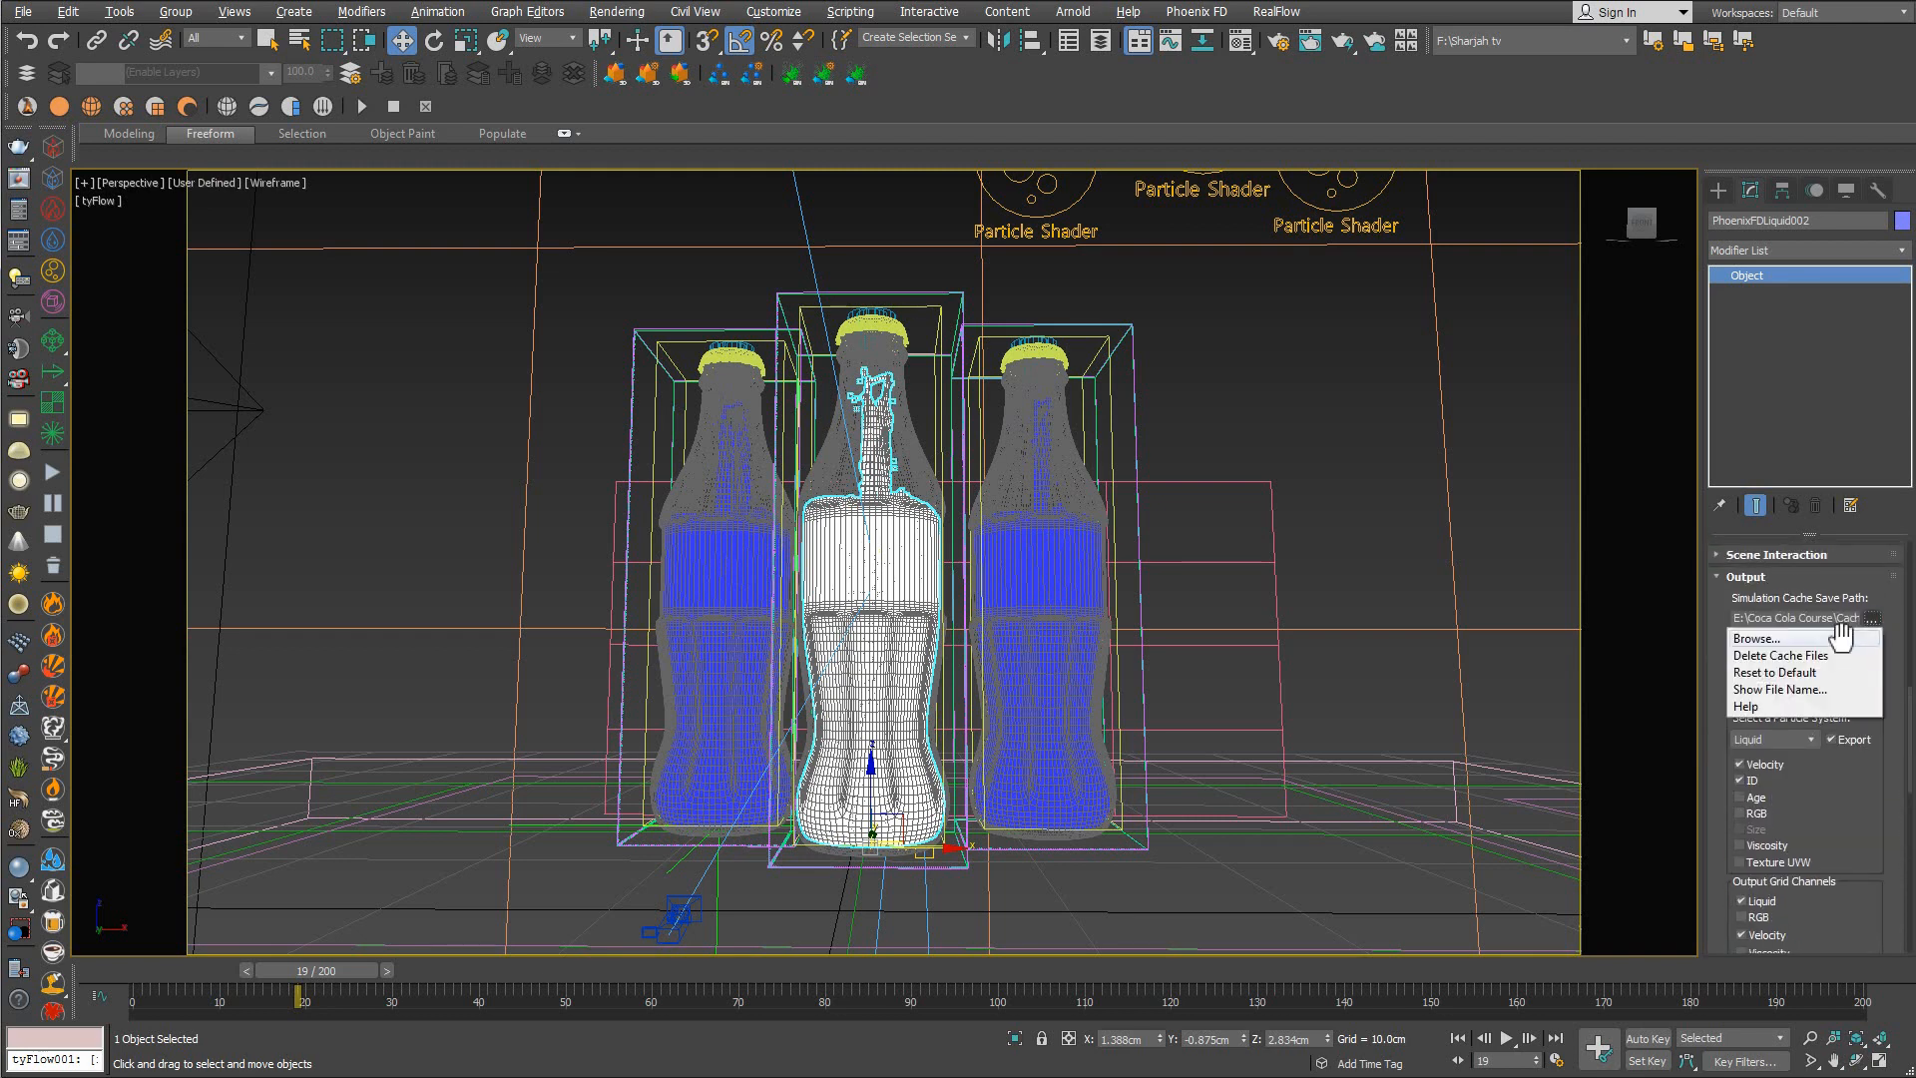
left_click(1845, 640)
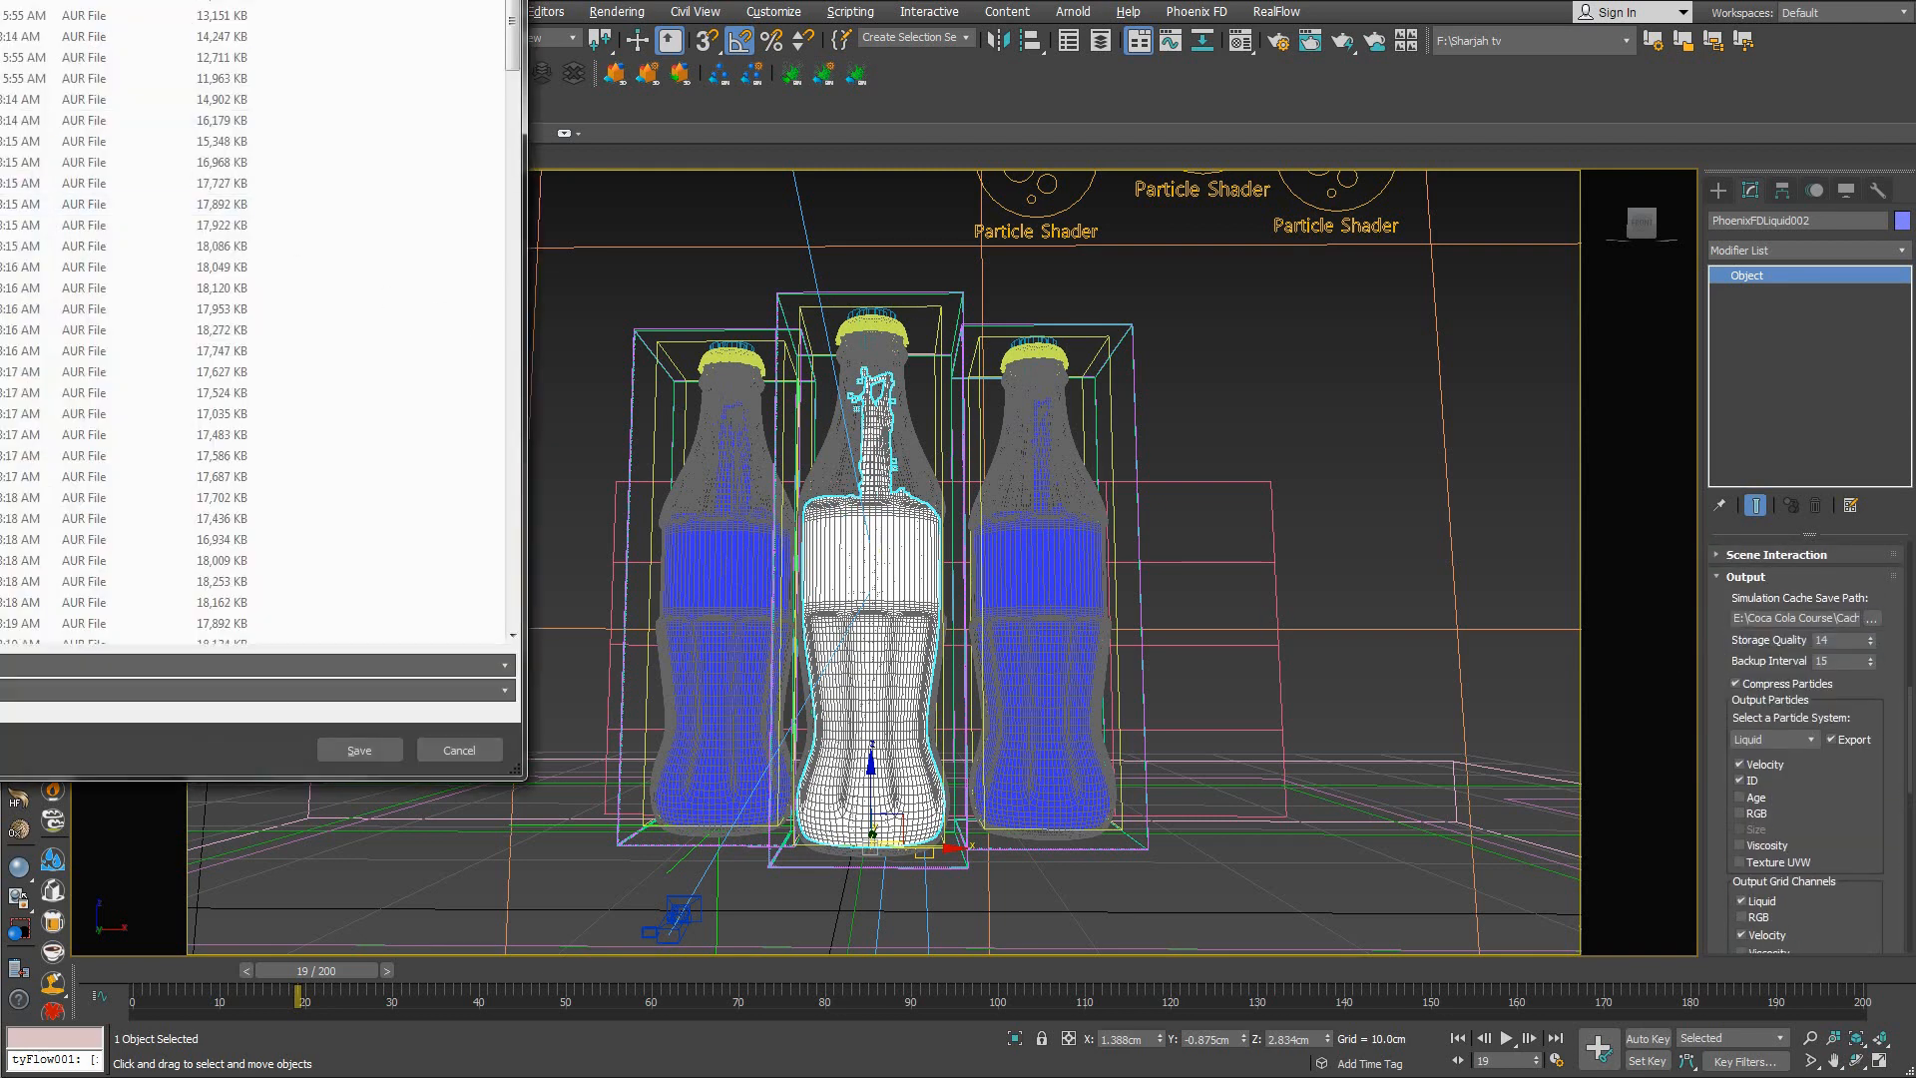
Examine the Cola_0000.aur initial-state cache in the ColaCache Initial folder and leave the save path unchanged
left_click_drag(203, 0, 1117, 131)
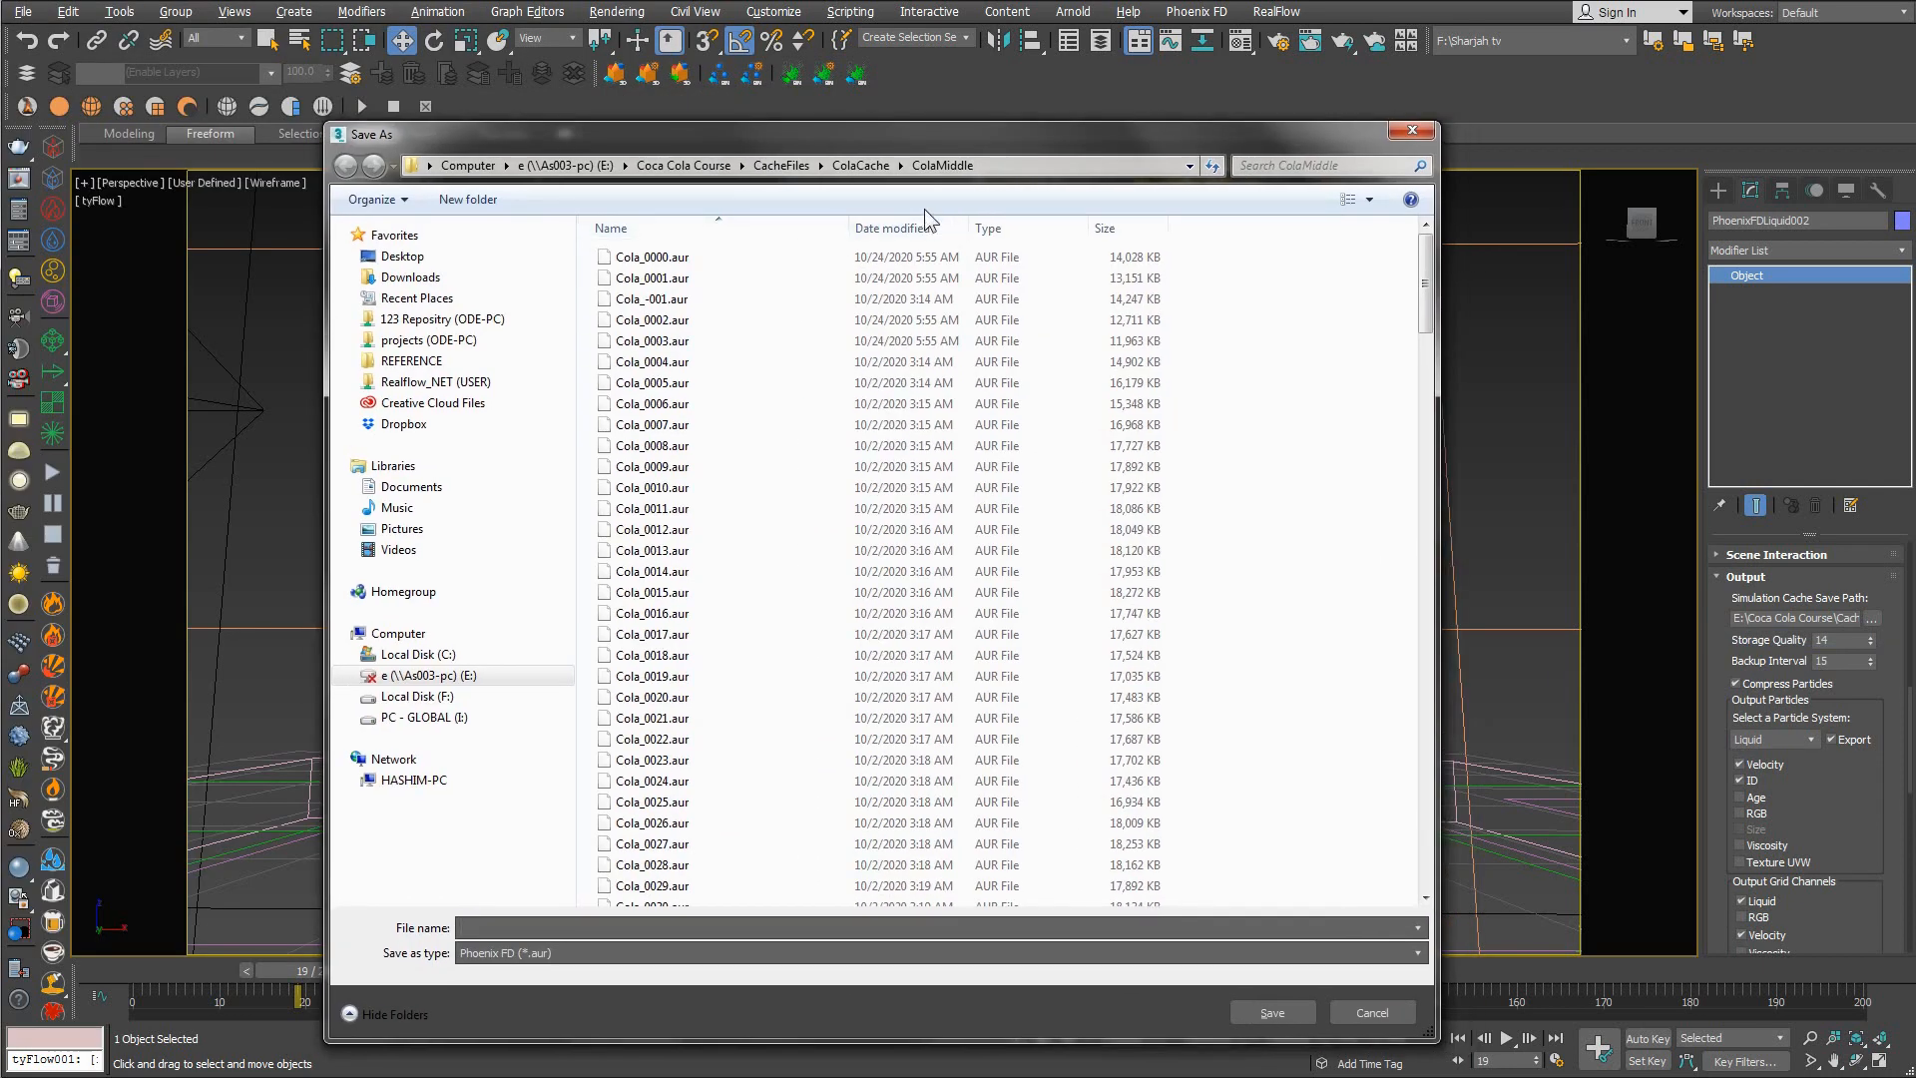
left_click(880, 170)
double_click(654, 279)
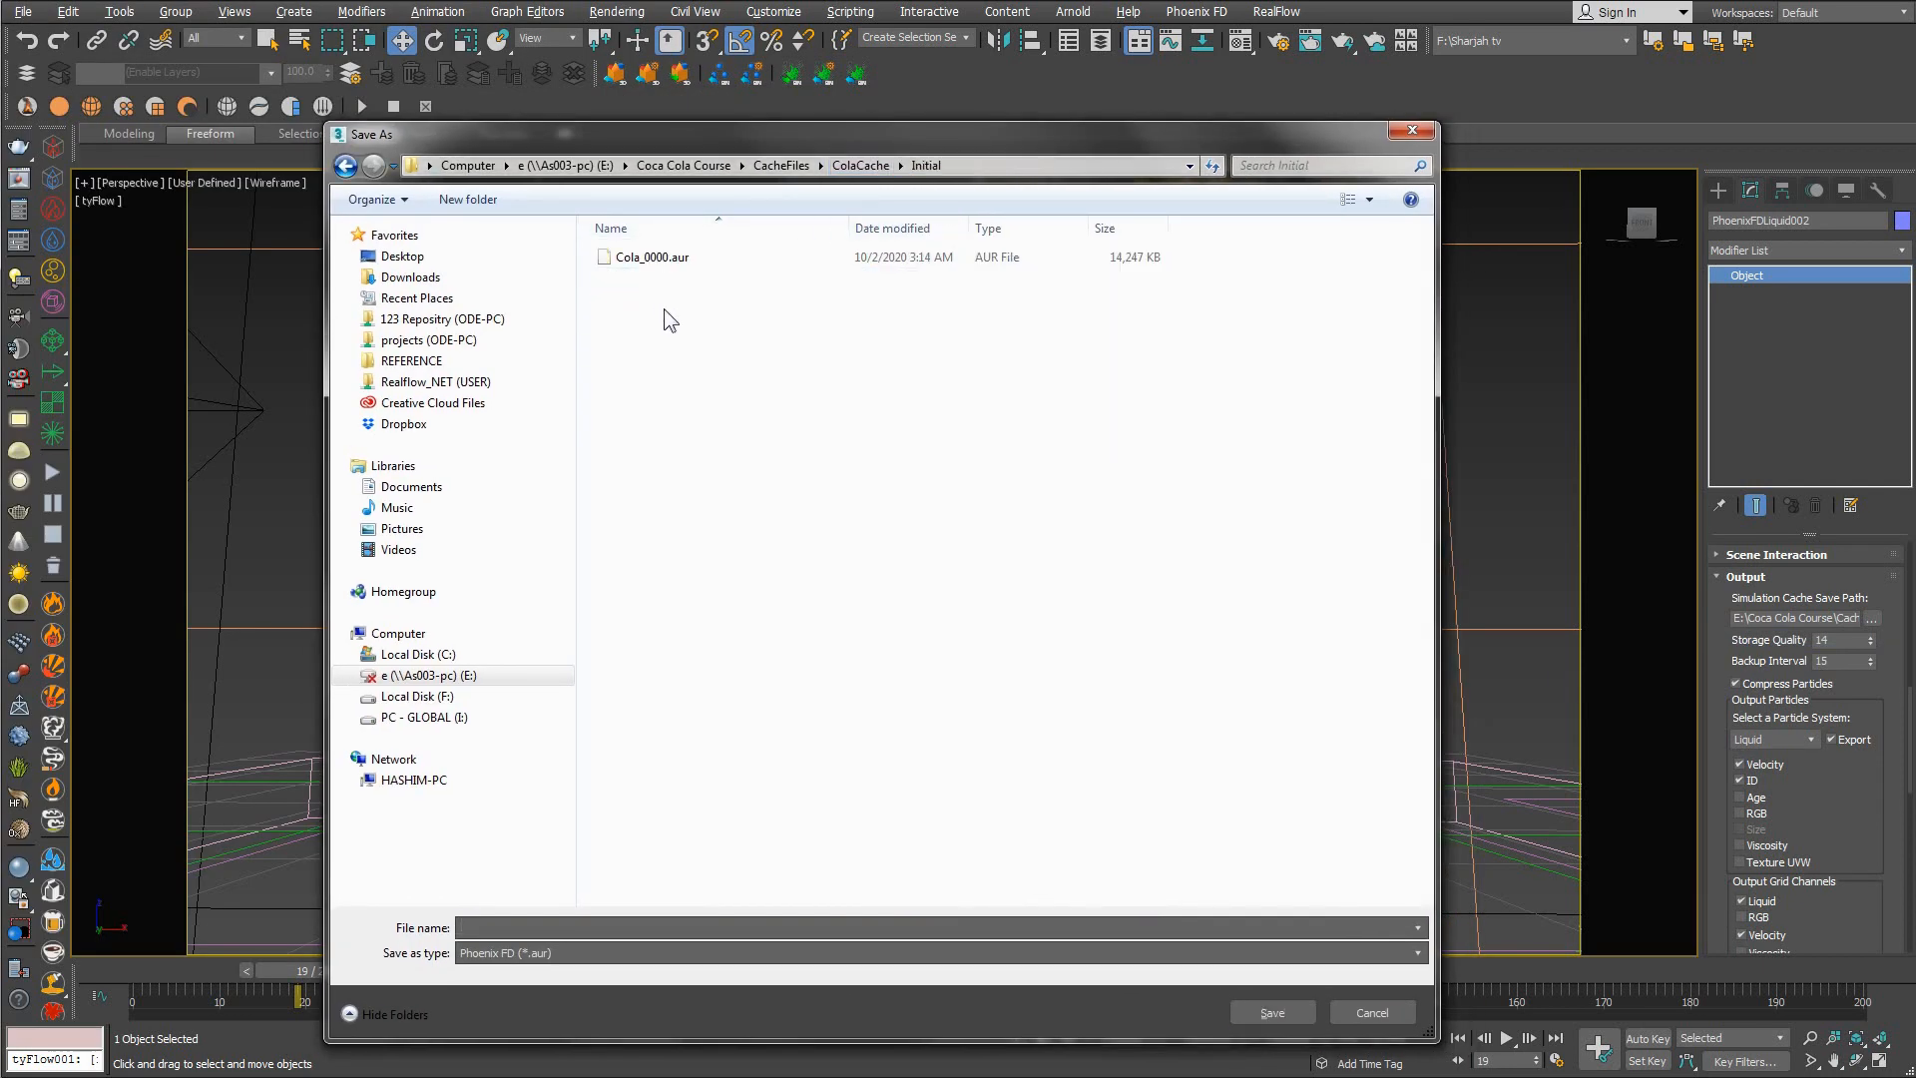
left_click(737, 258)
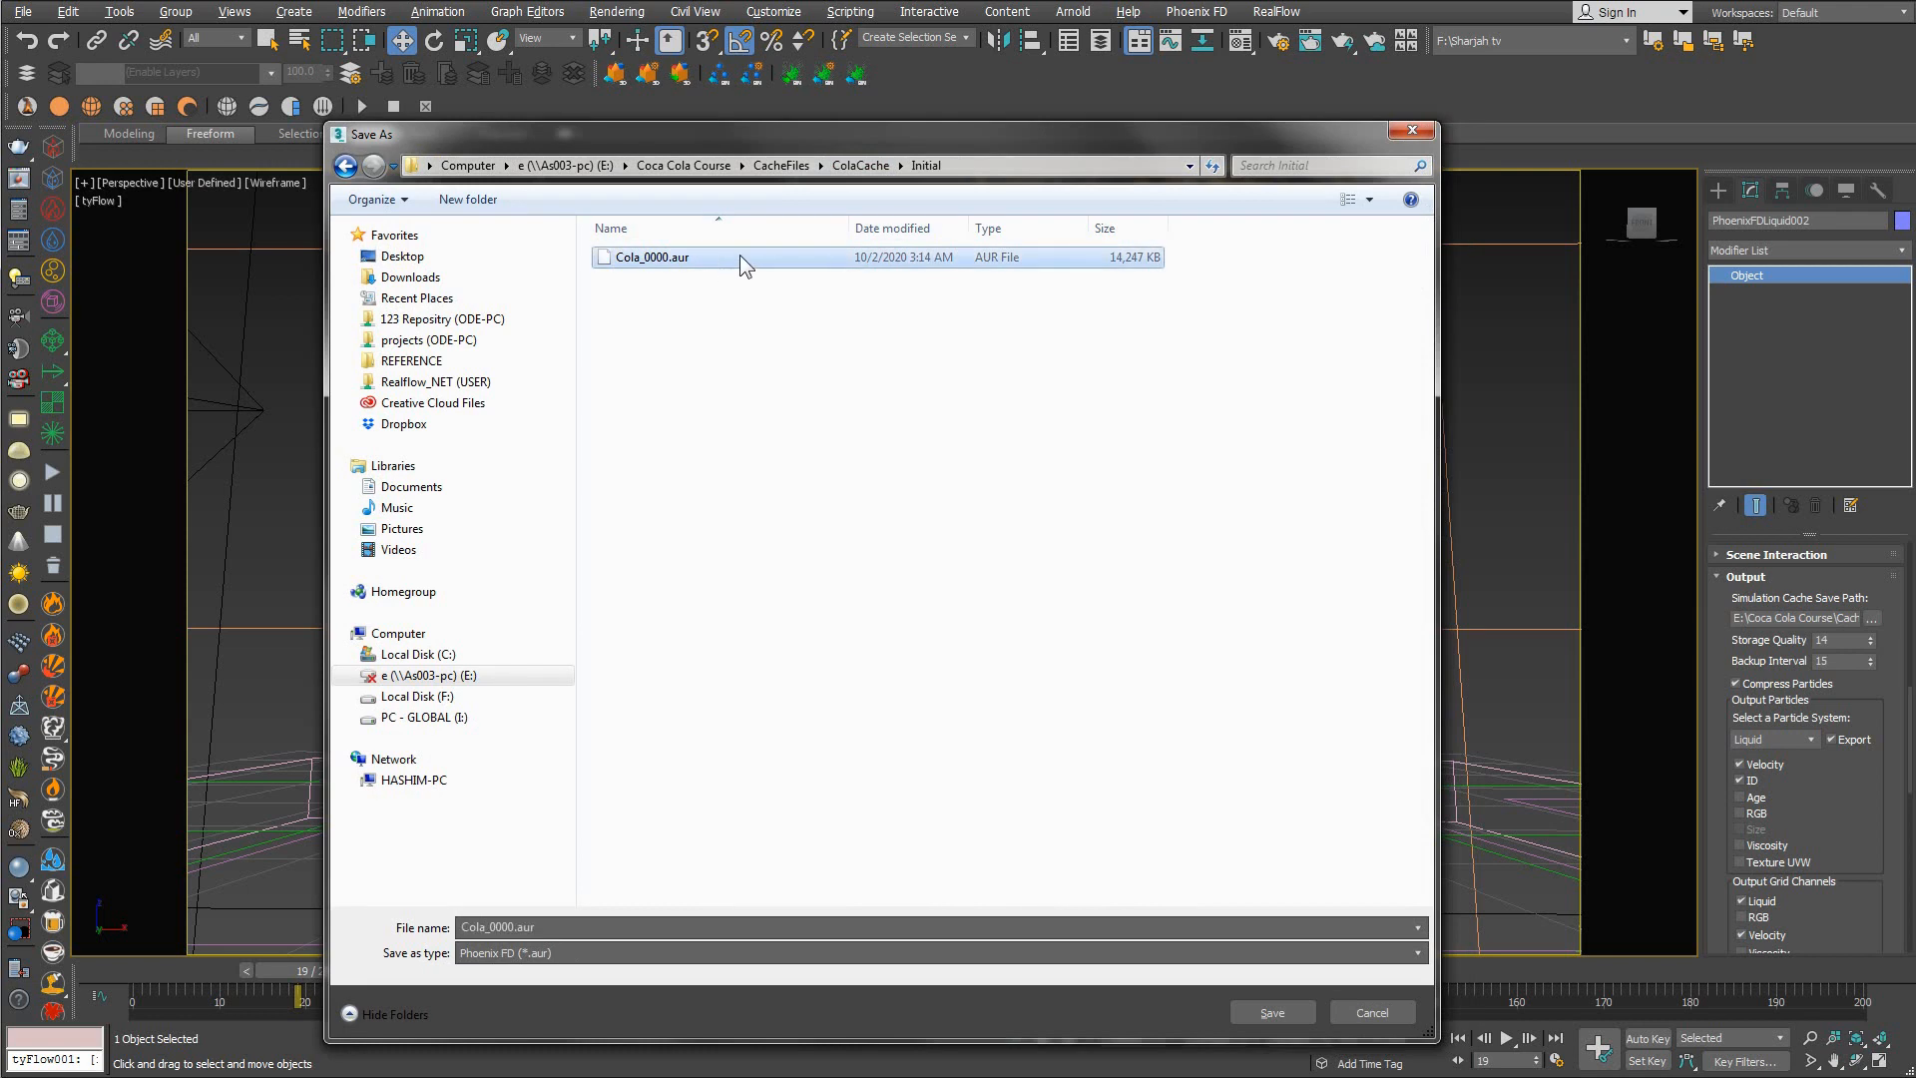
left_click_drag(1042, 149, 1088, 483)
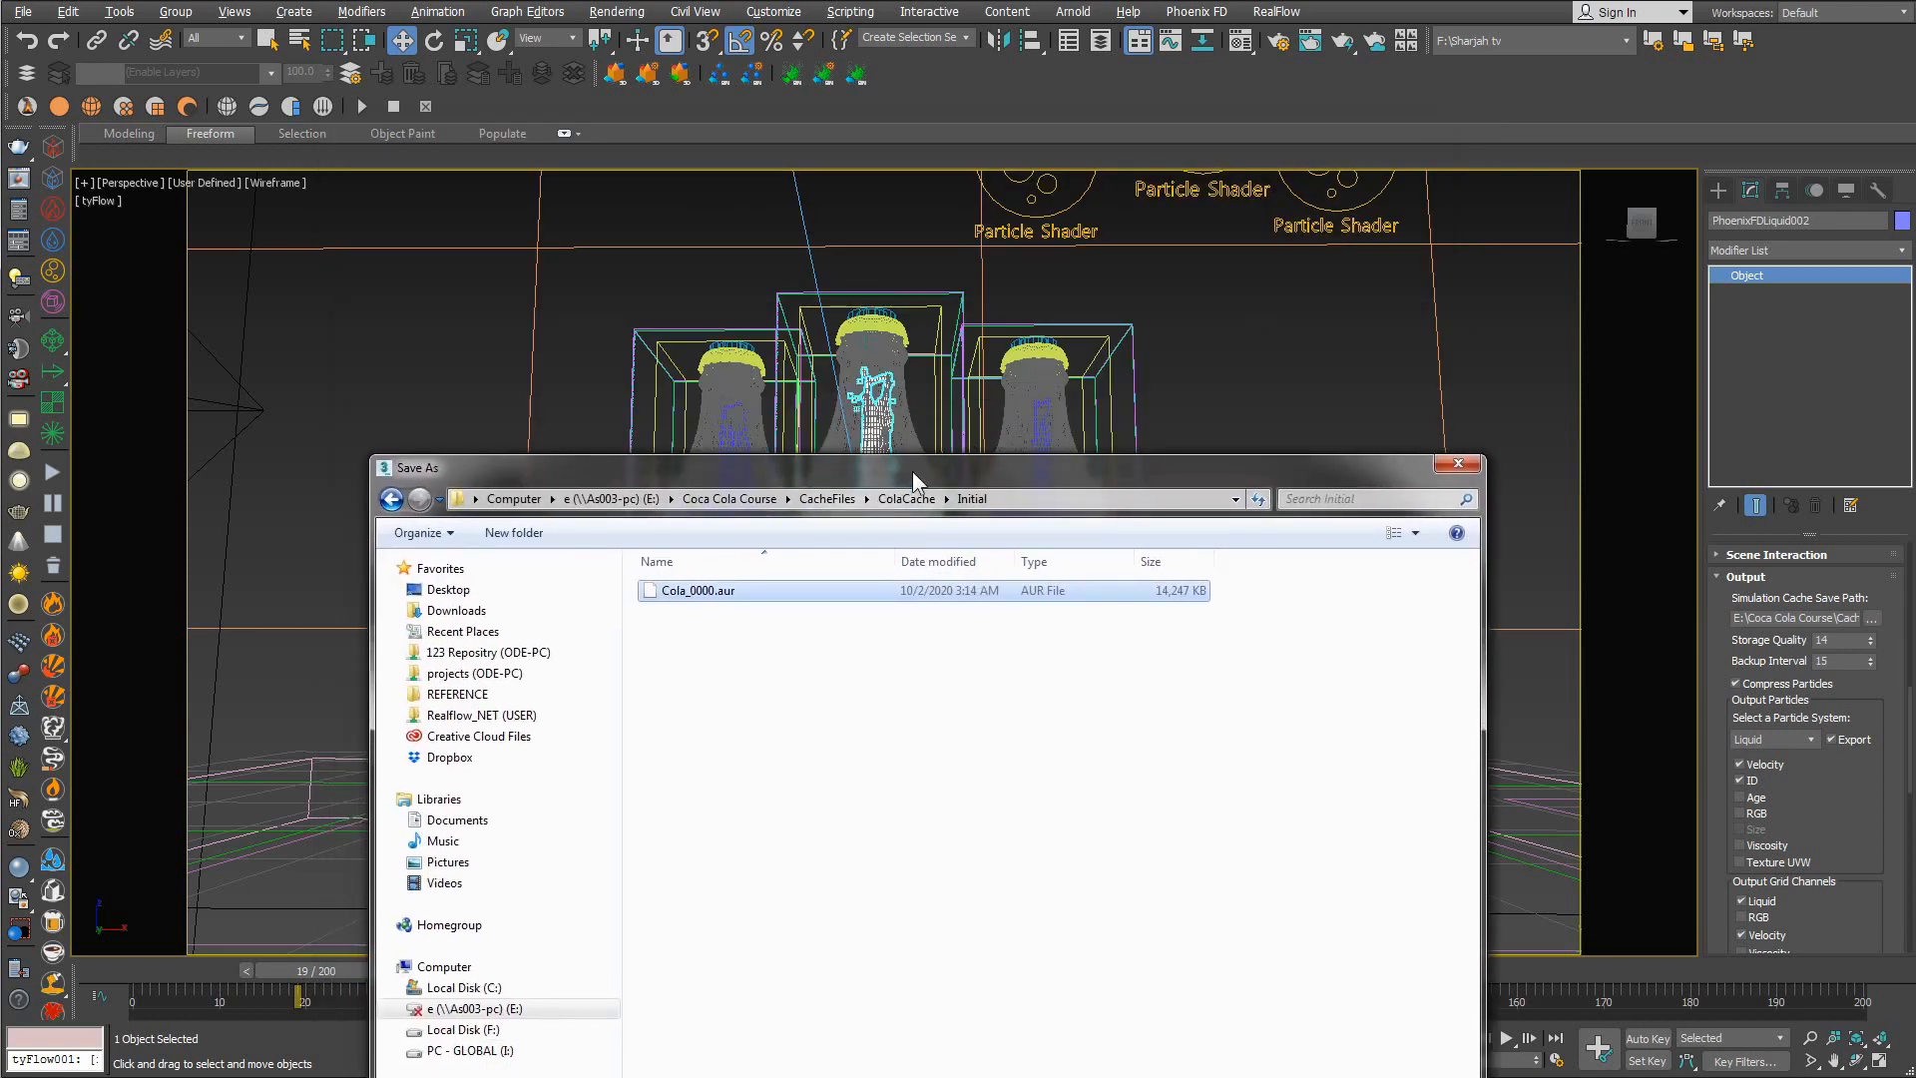
left_click_drag(912, 471, 753, 619)
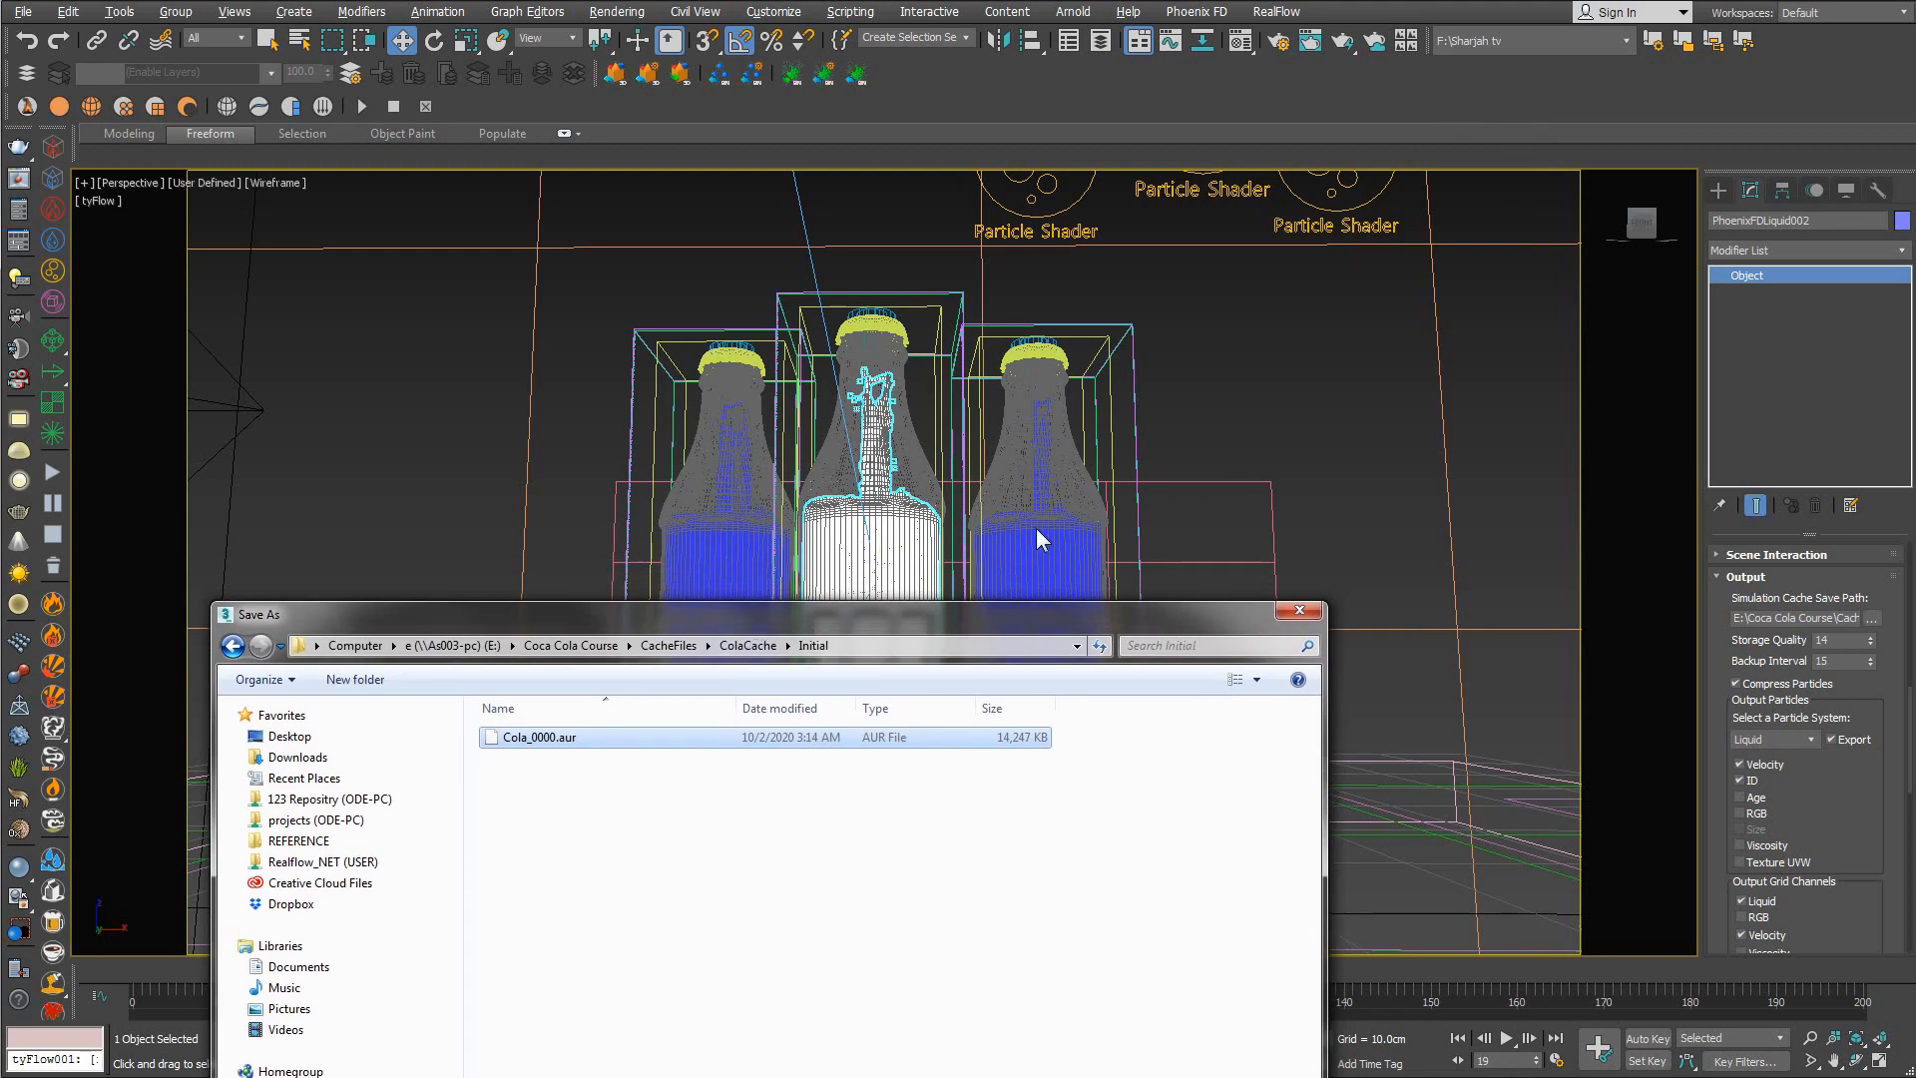
left_click_drag(931, 624, 1117, 196)
left_click(927, 628)
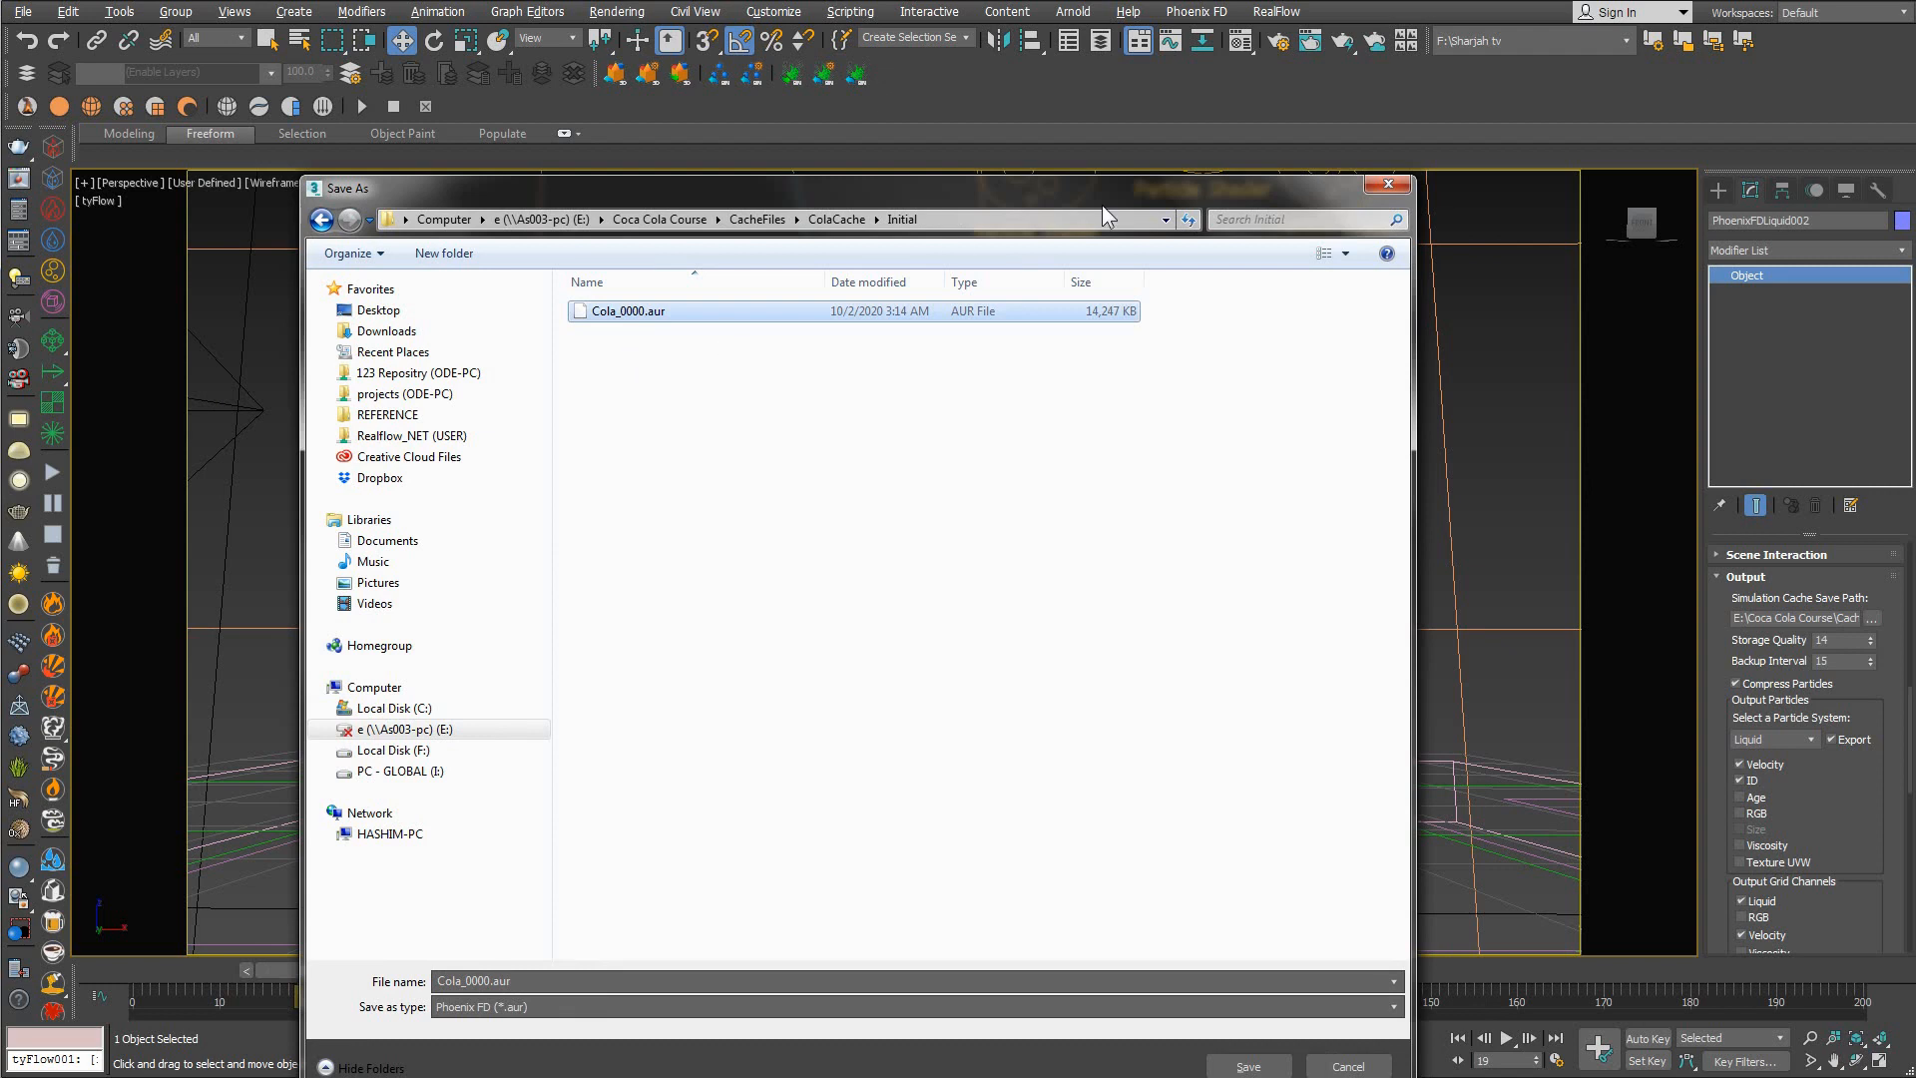
left_click(1385, 185)
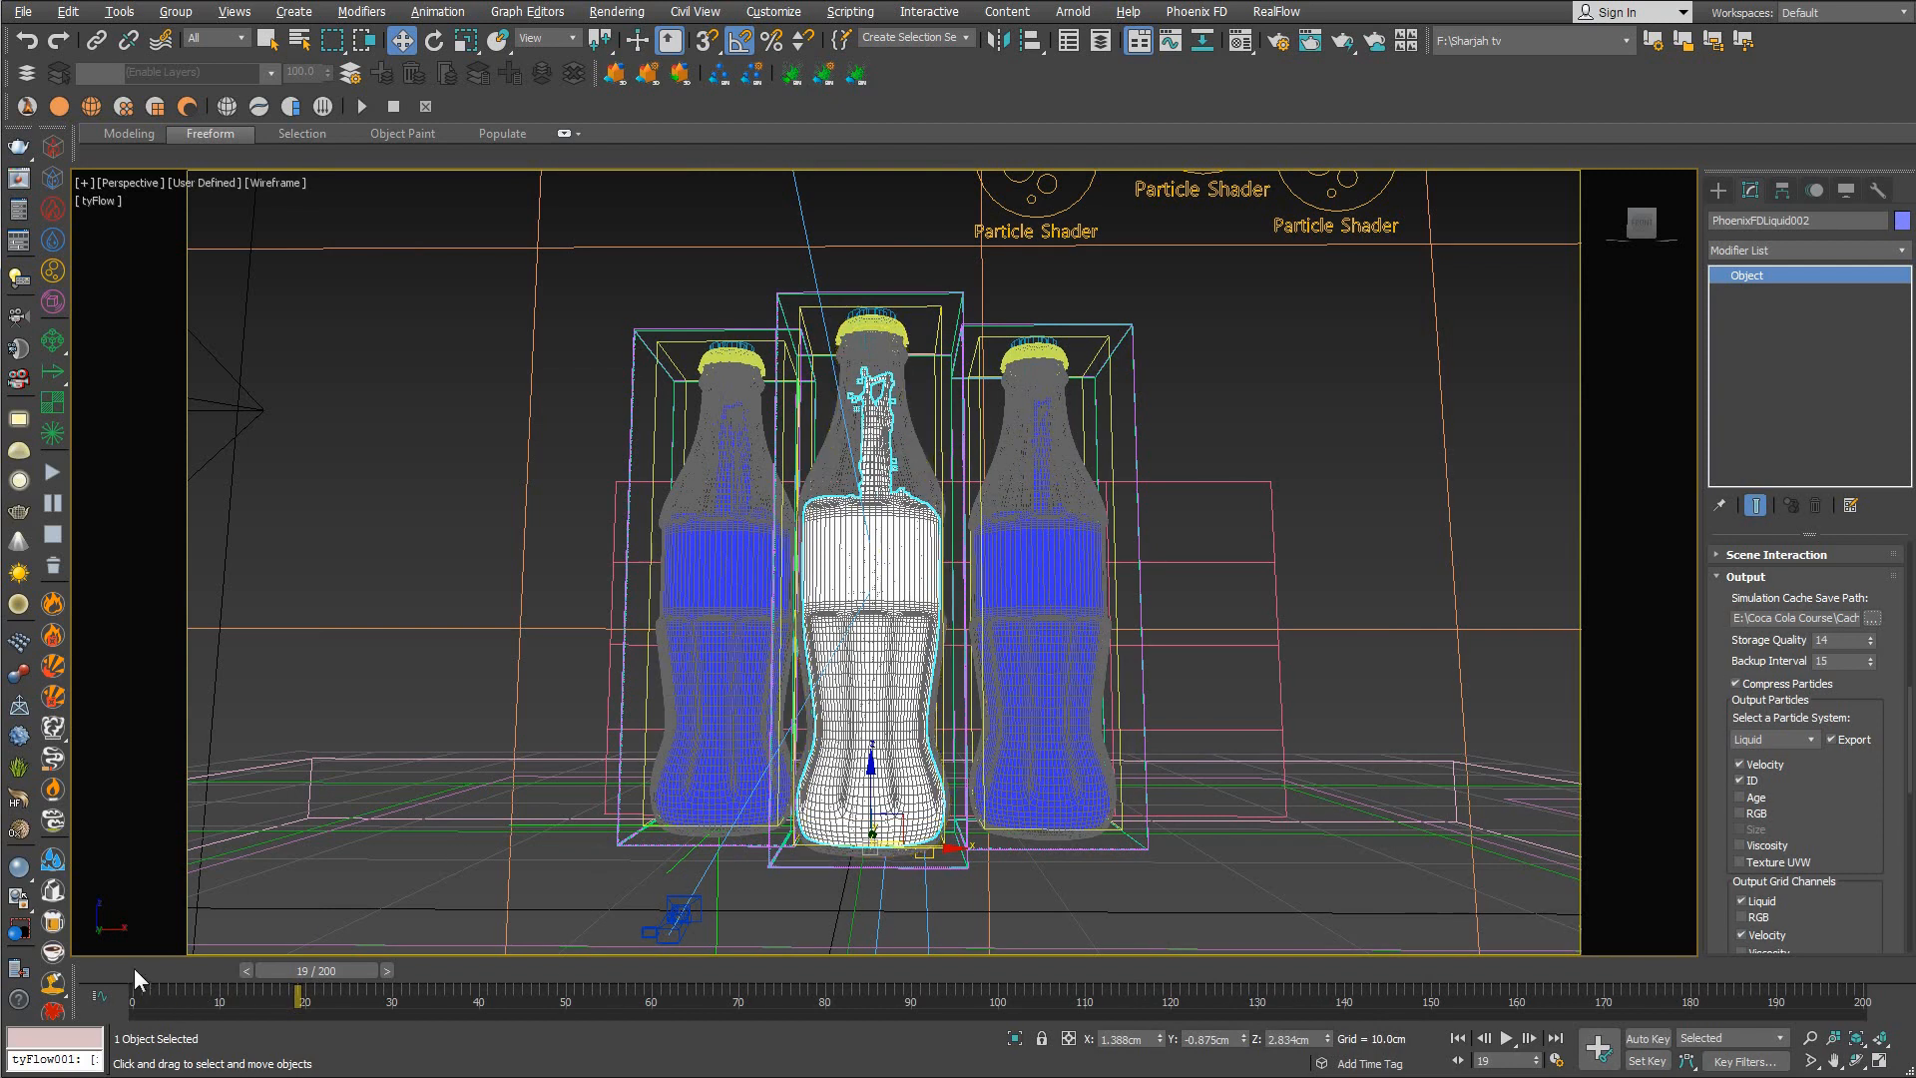
Bring up Load & Start for the middle liquid and pick Cola_0000.aur from the ColaCache Initial folder
left_click_drag(1720, 631, 1733, 964)
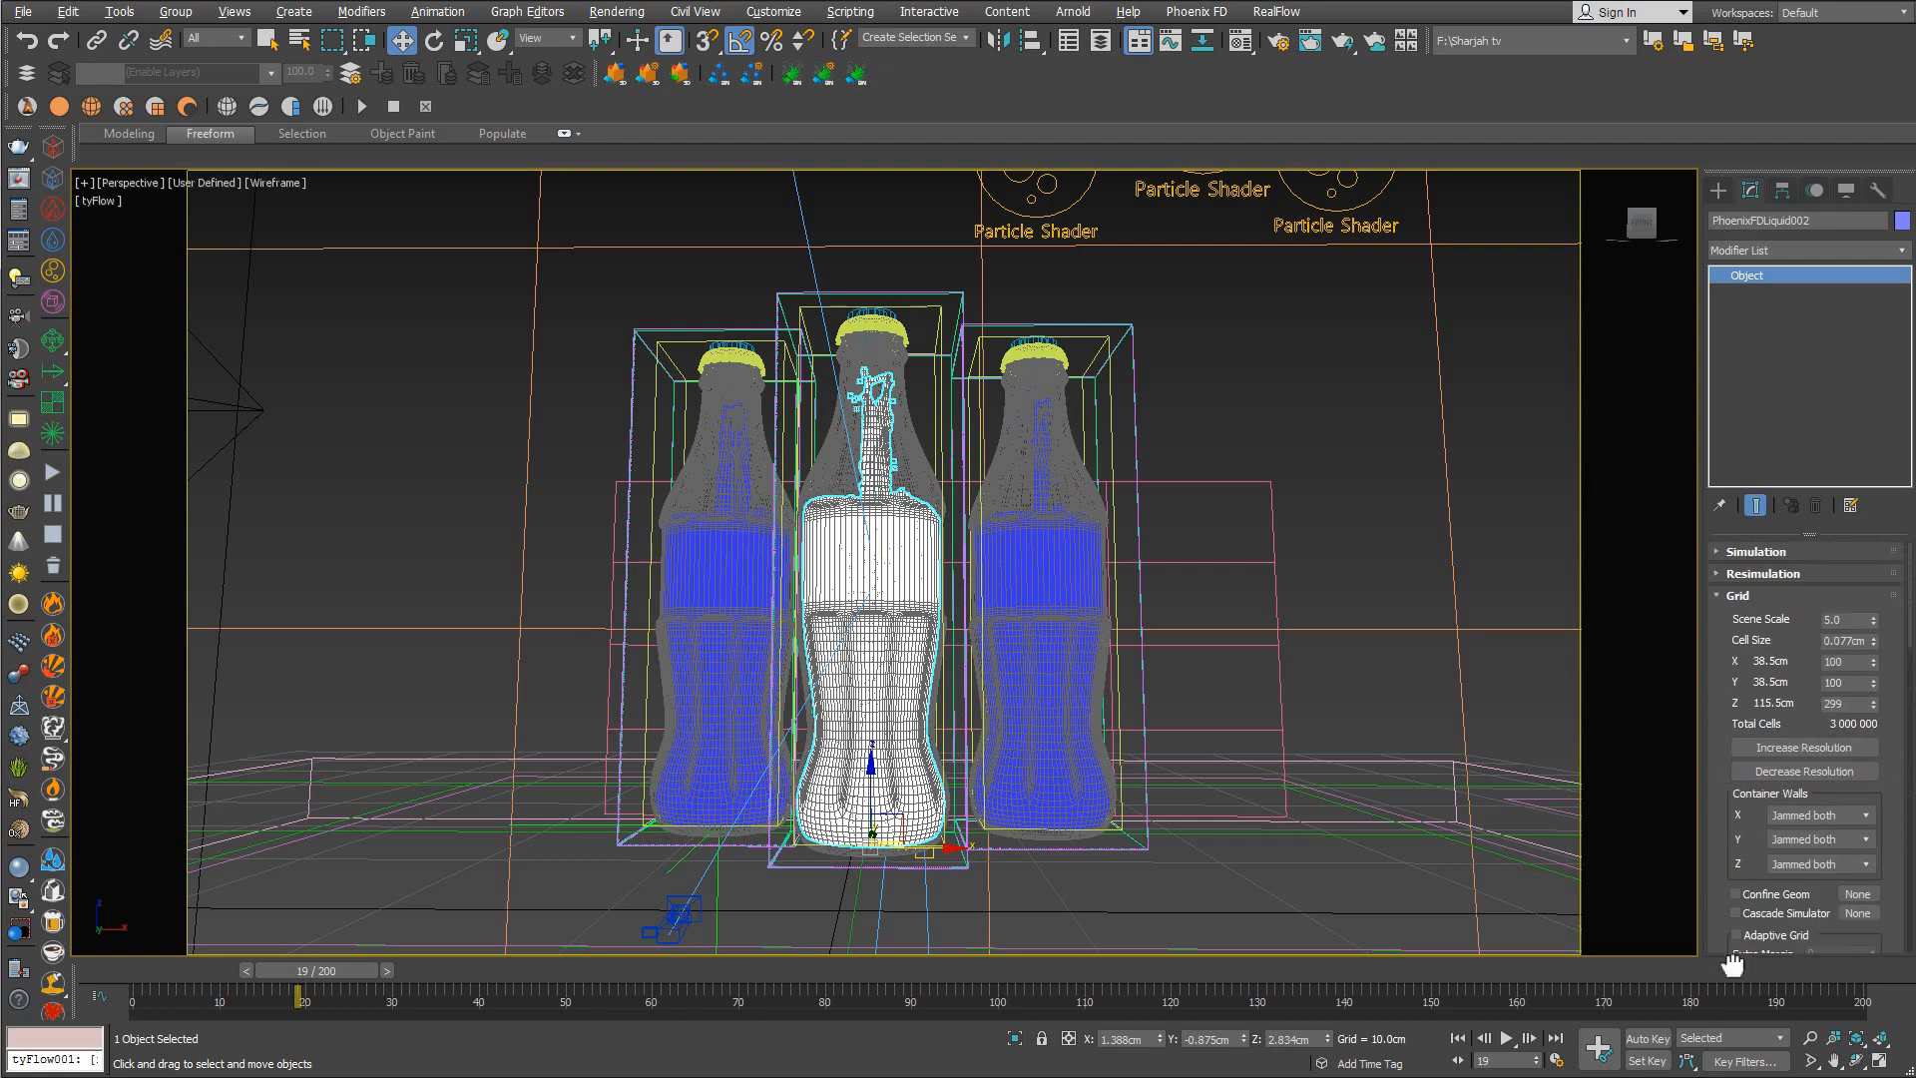
left_click(1763, 552)
left_click_drag(1787, 558, 1788, 654)
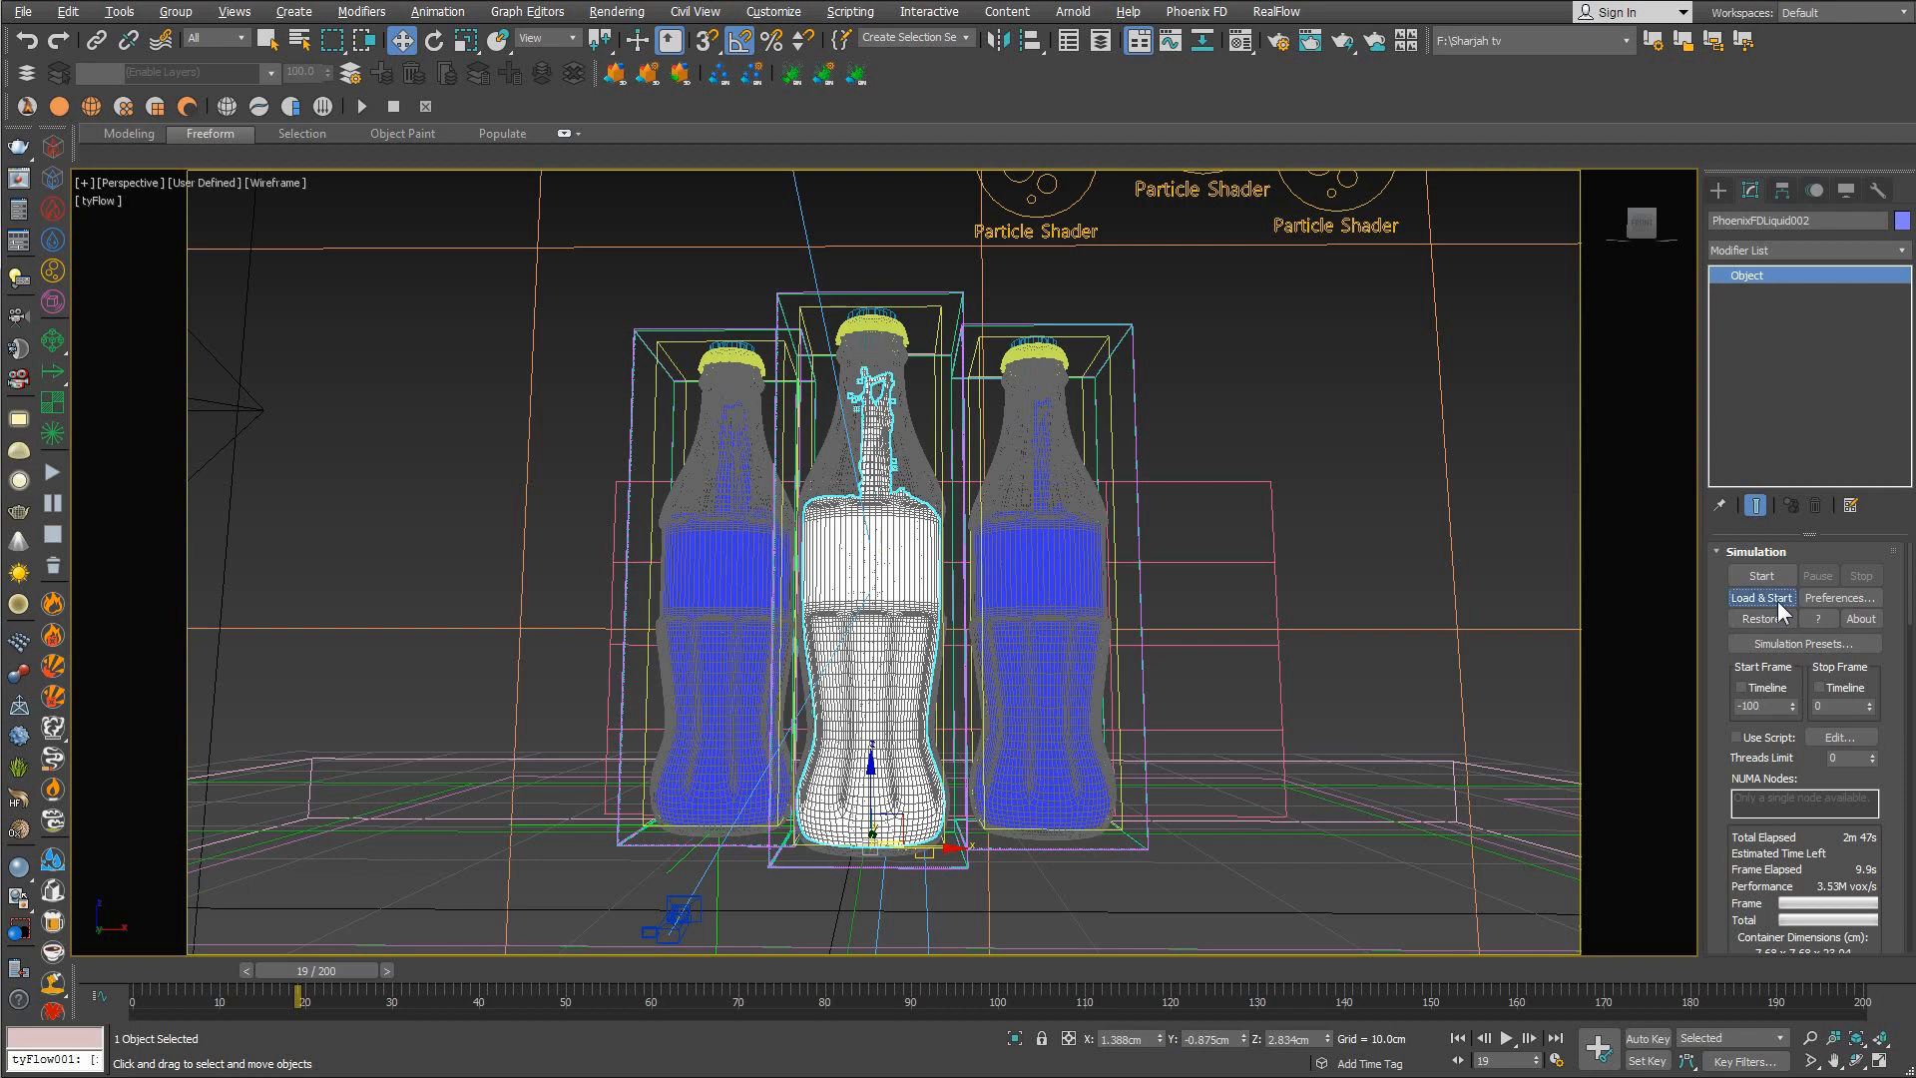
left_click(1761, 598)
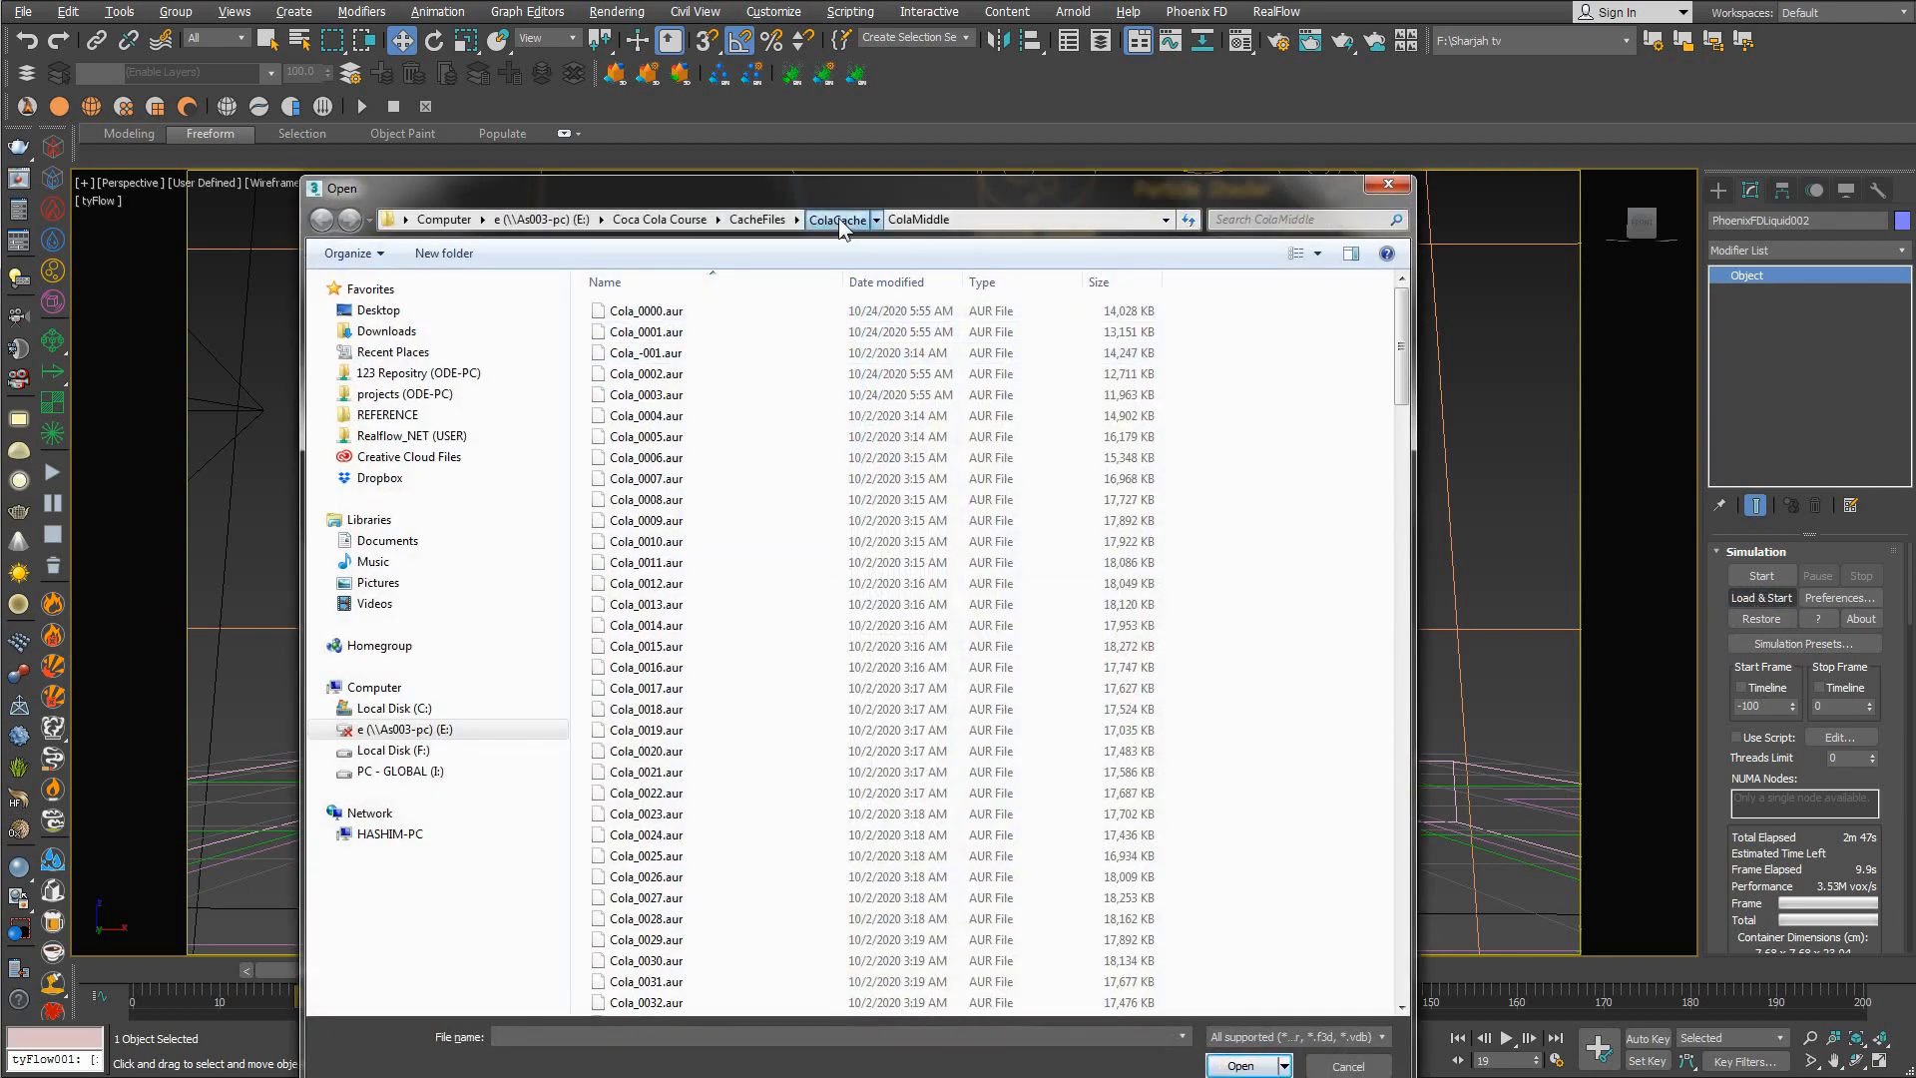
left_click(838, 218)
double_click(646, 332)
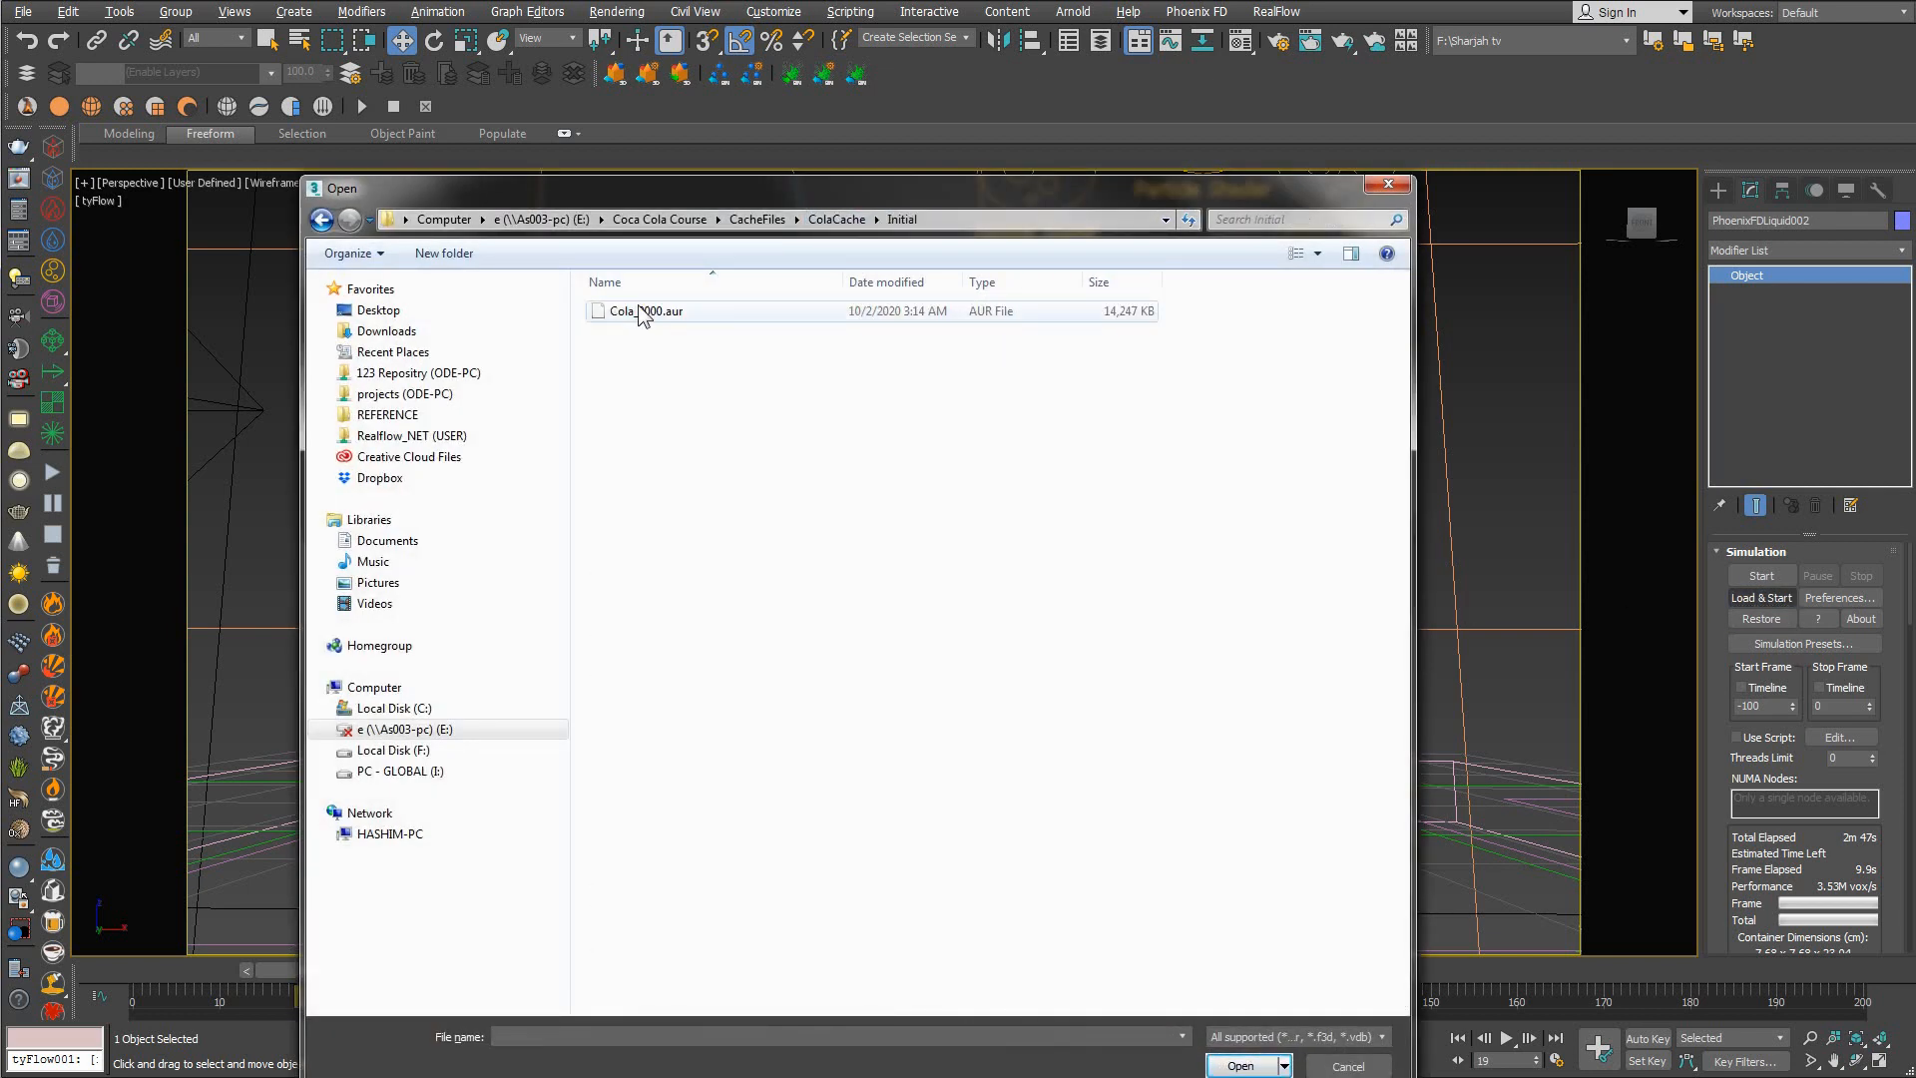
left_click(638, 310)
left_click(1240, 1064)
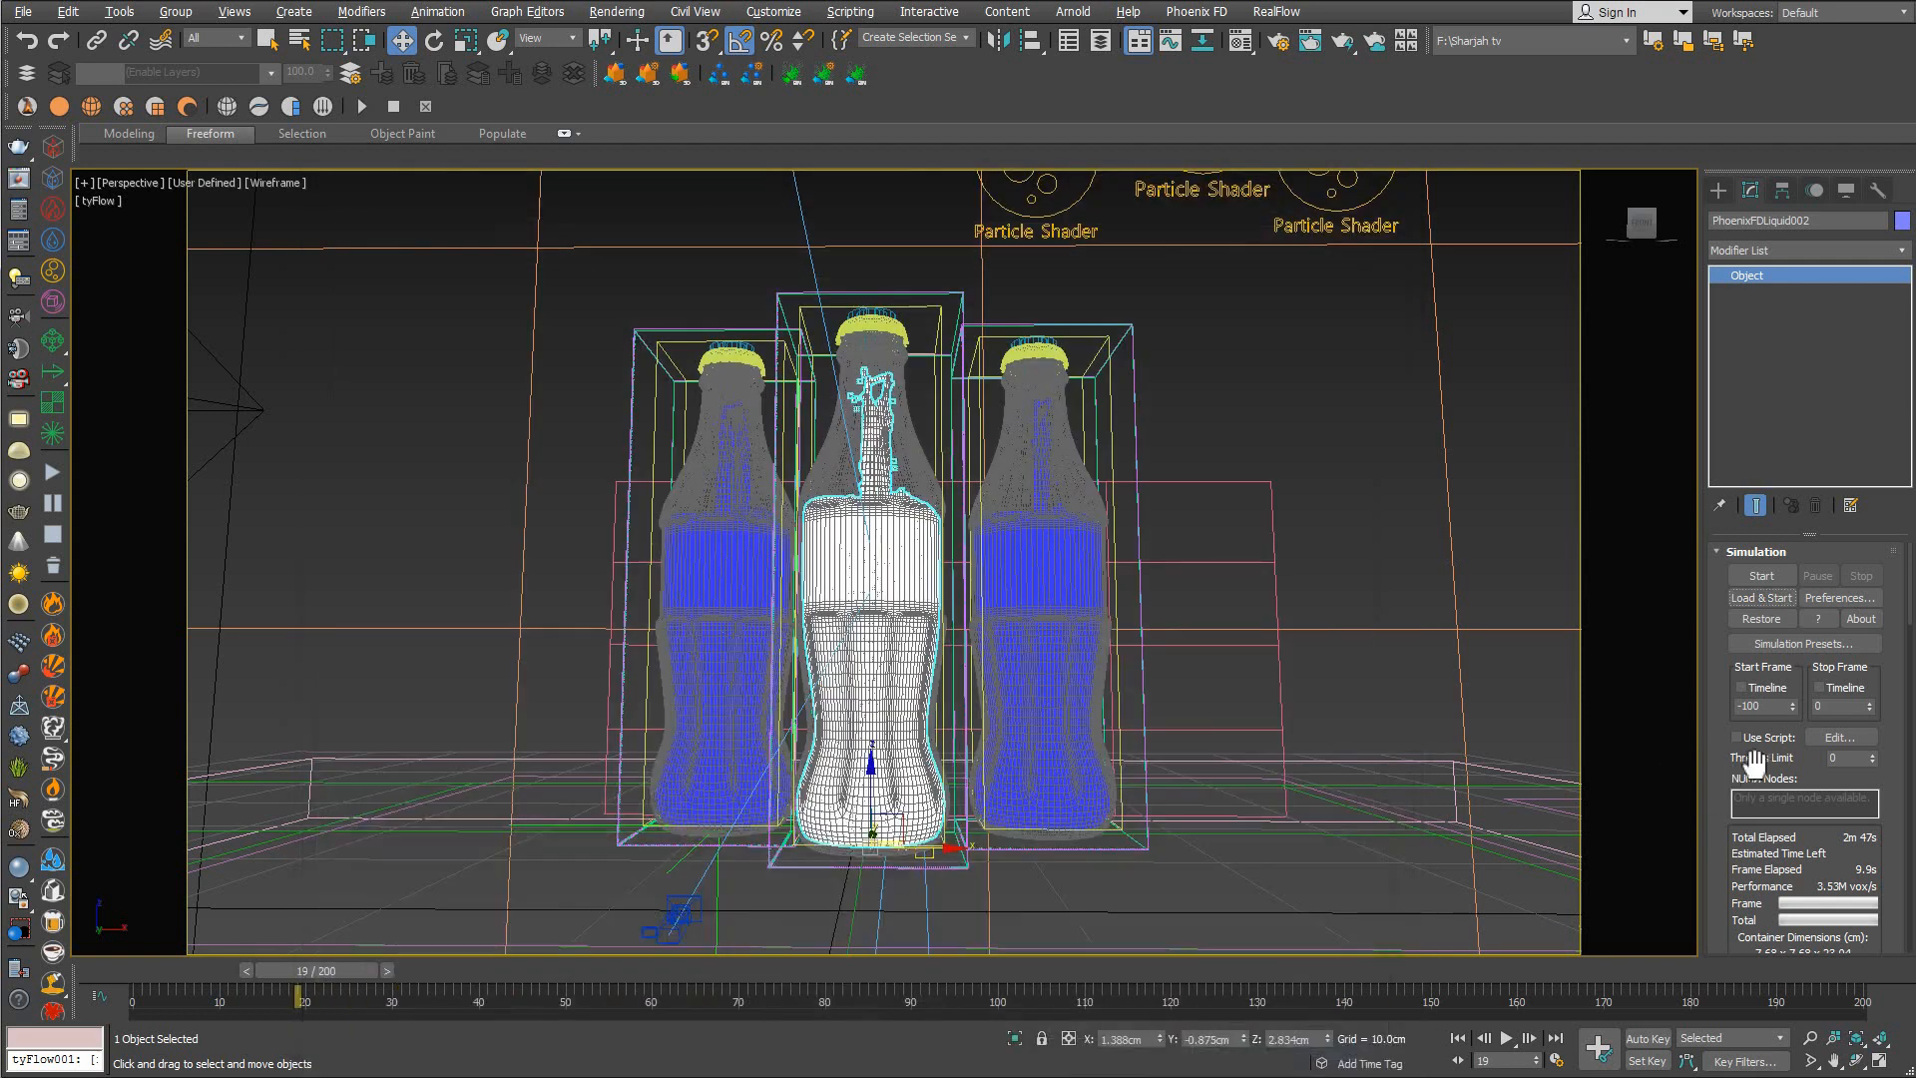
Check the middle liquid's simulation cache save path and the cache files in ColaMiddle without changing the path
scroll(1753, 762, "down", 5)
scroll(1729, 758, "down", 10)
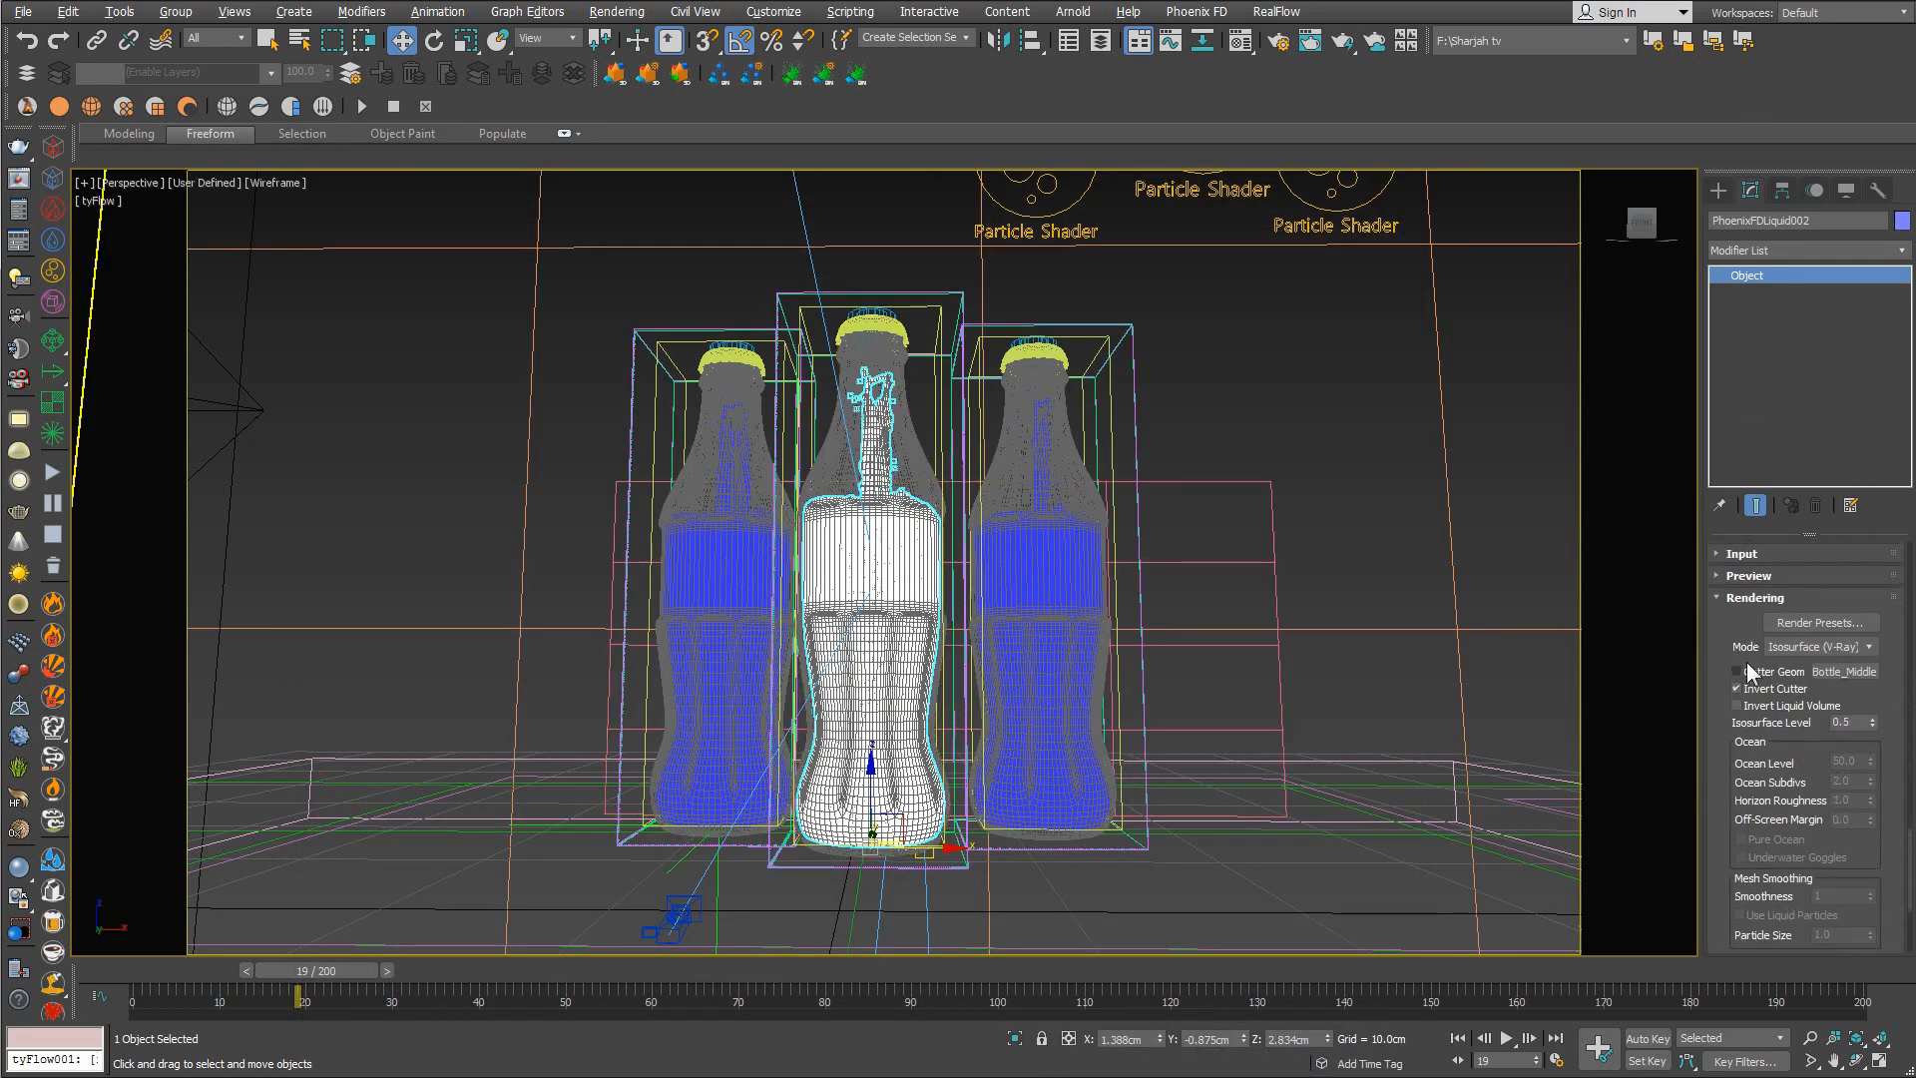
scroll(1746, 602, "up", 5)
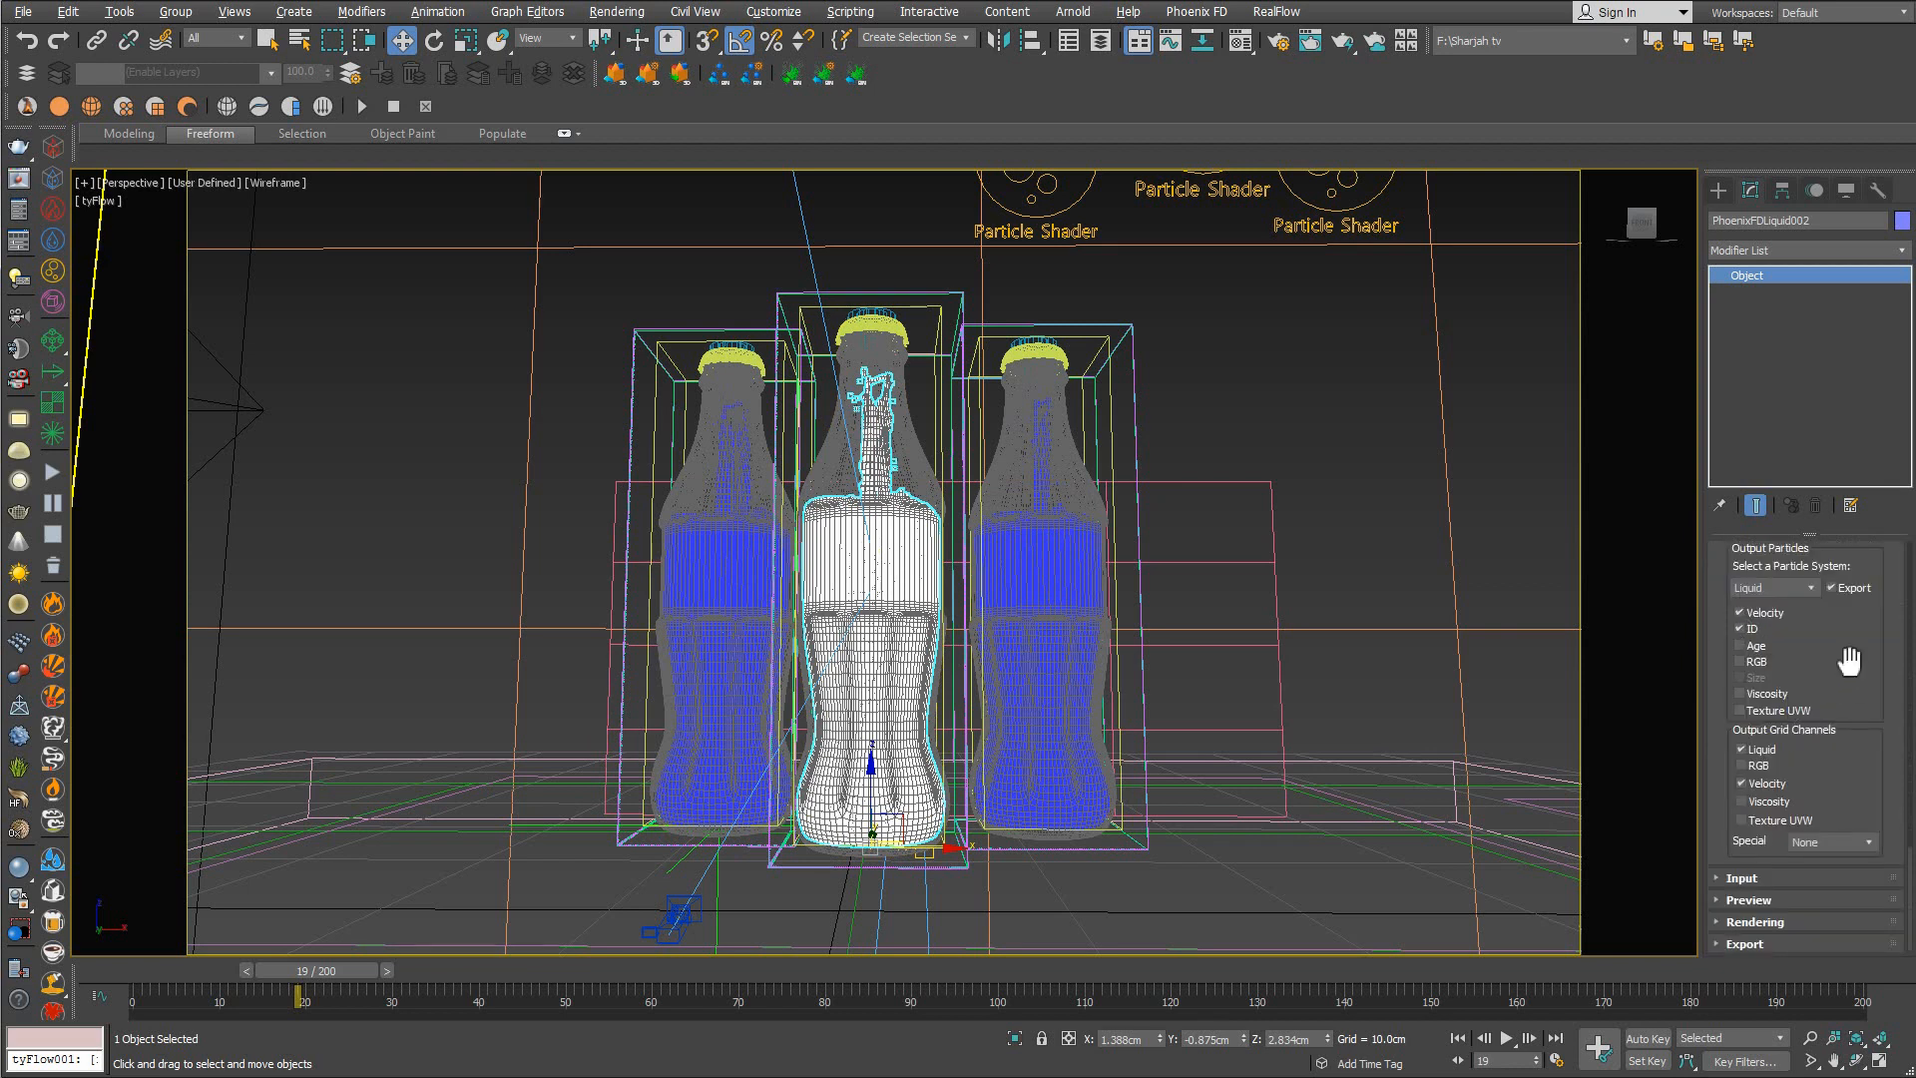
scroll(1846, 764, "up", 3)
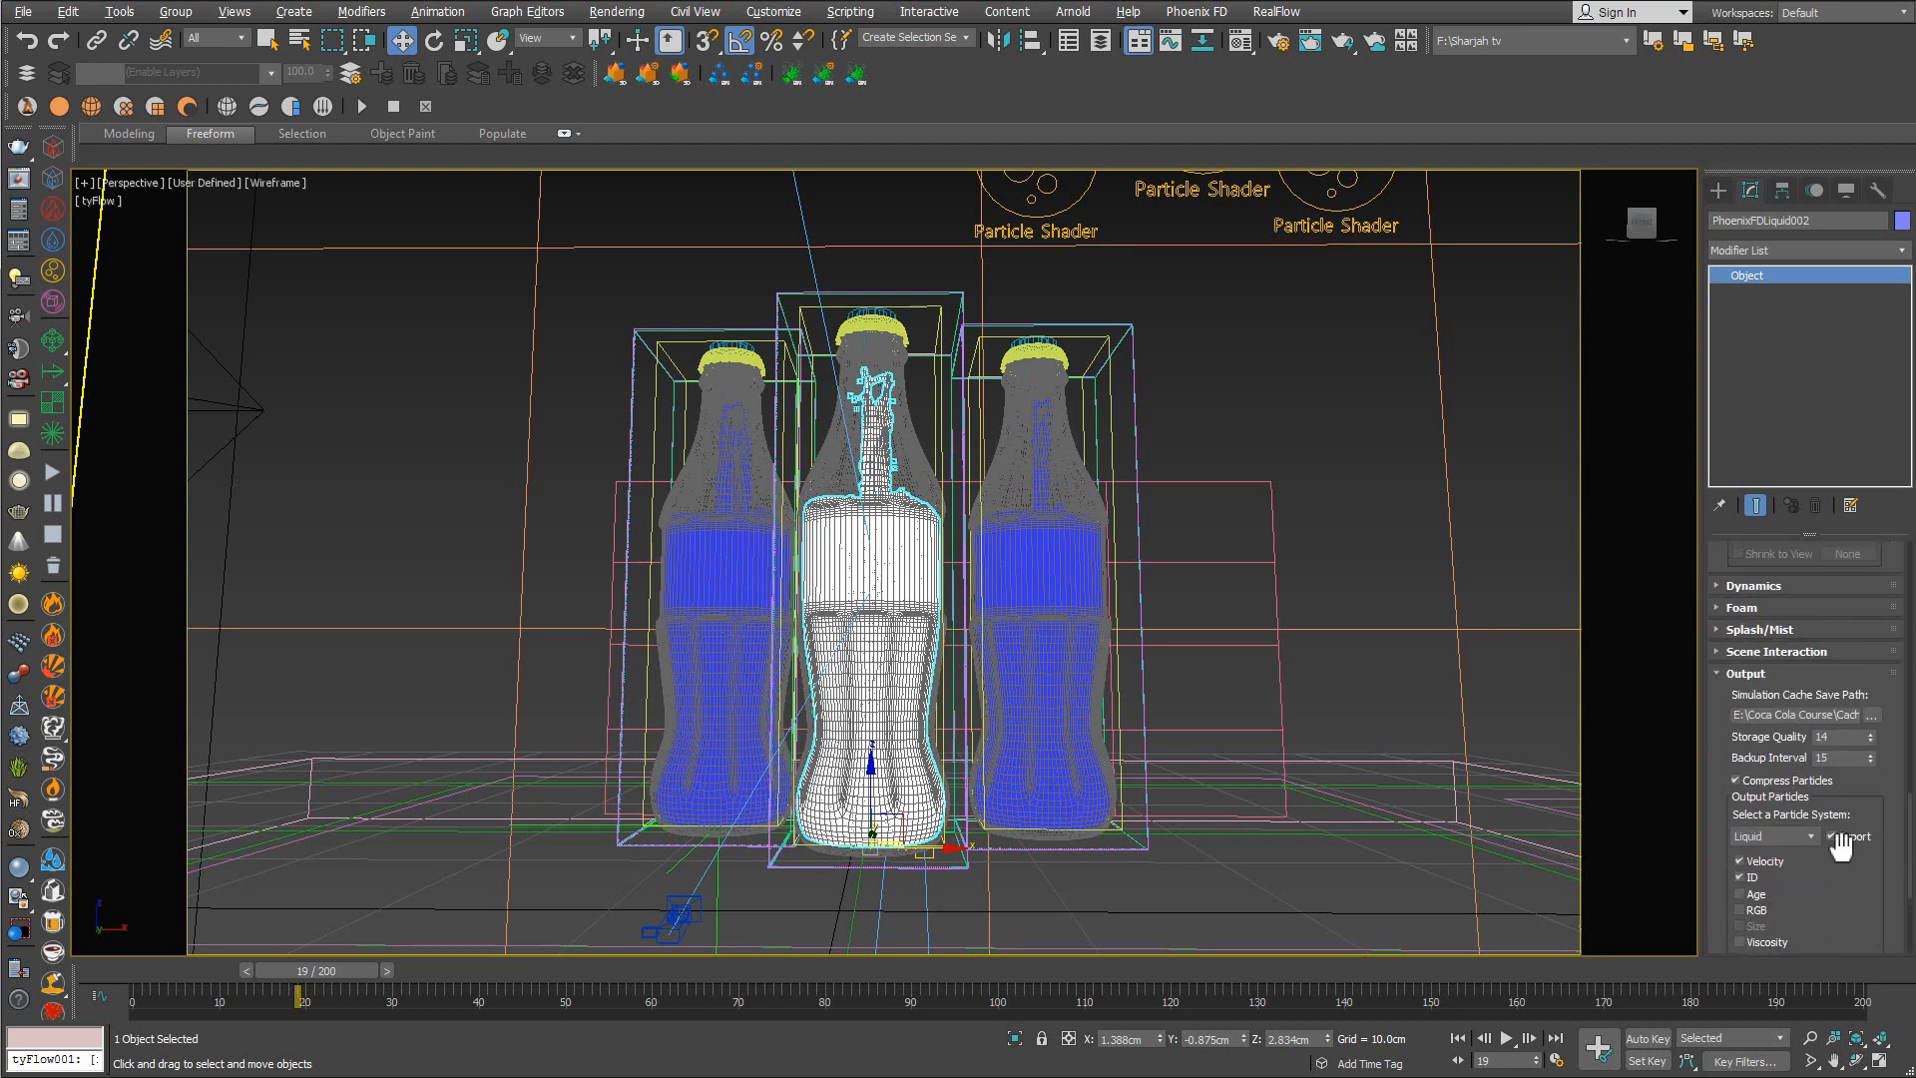
left_click(1874, 714)
left_click(1756, 735)
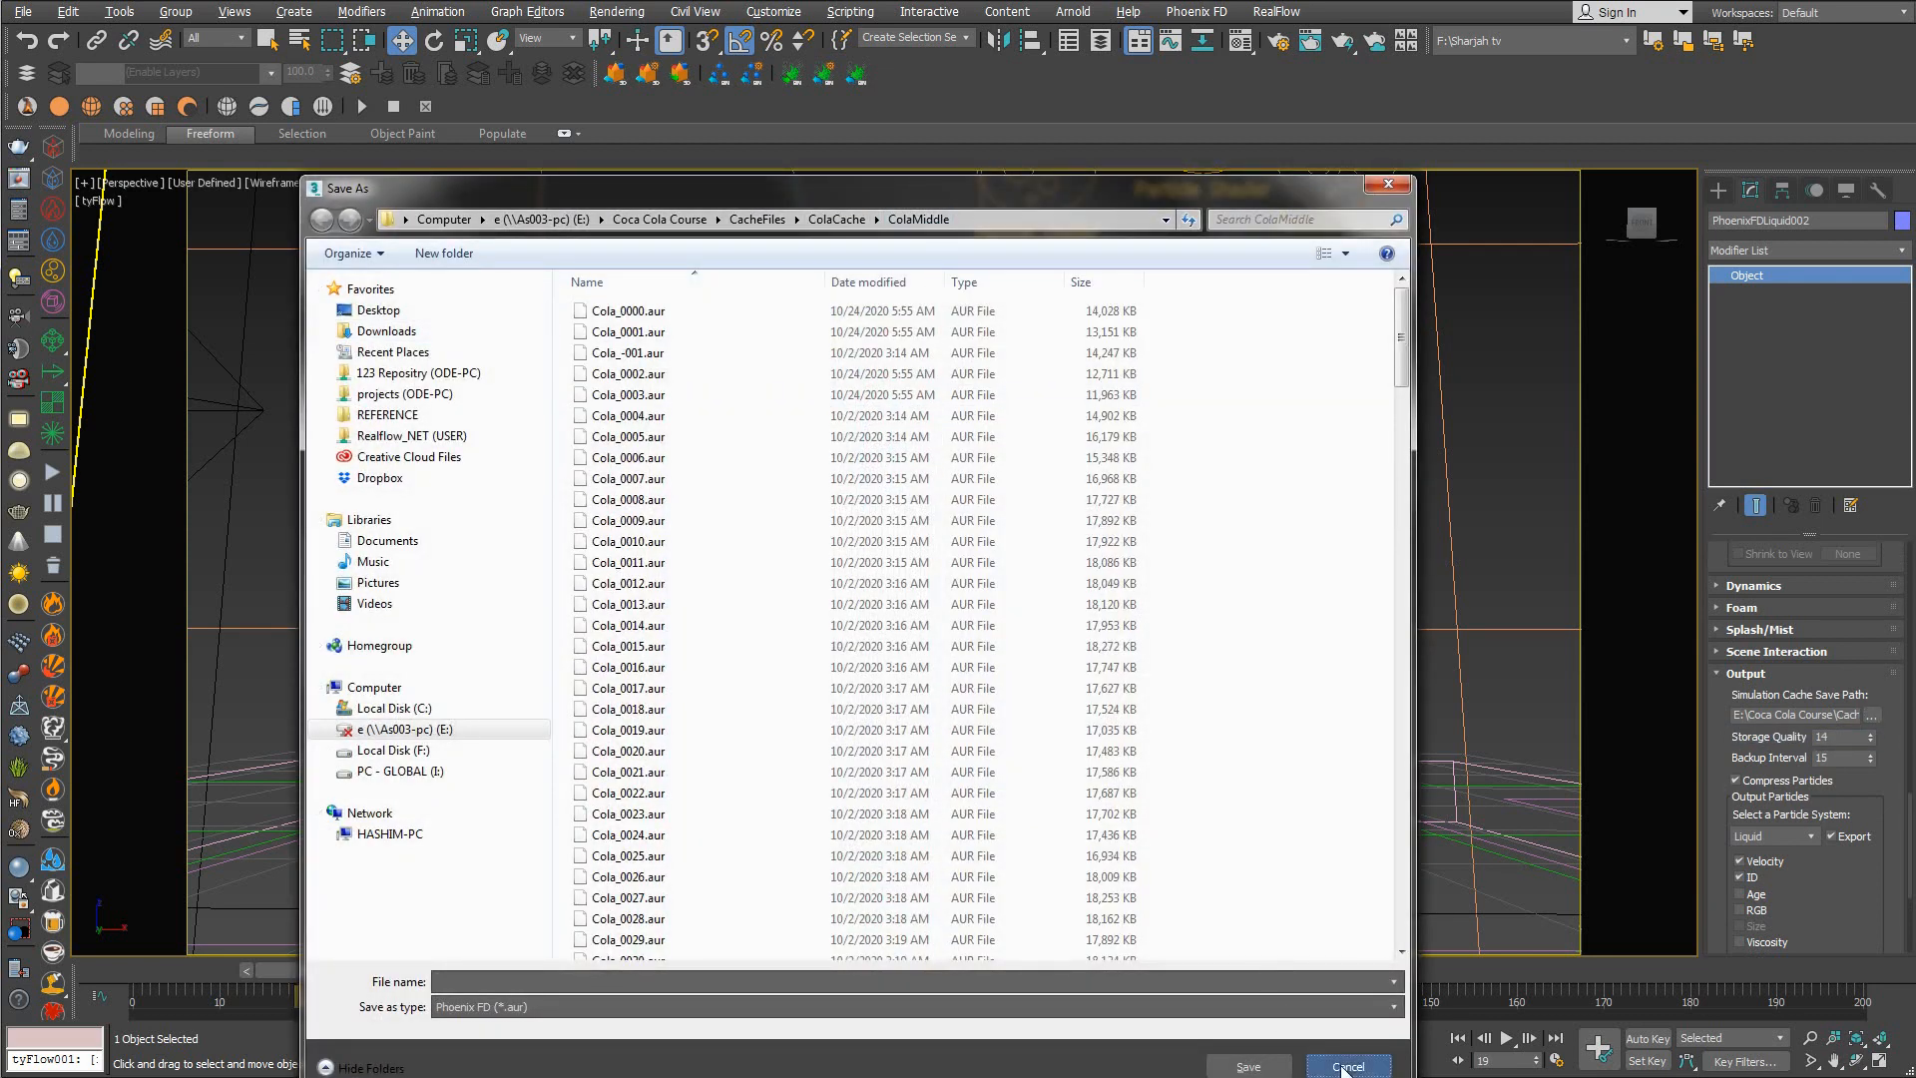
left_click(1347, 1066)
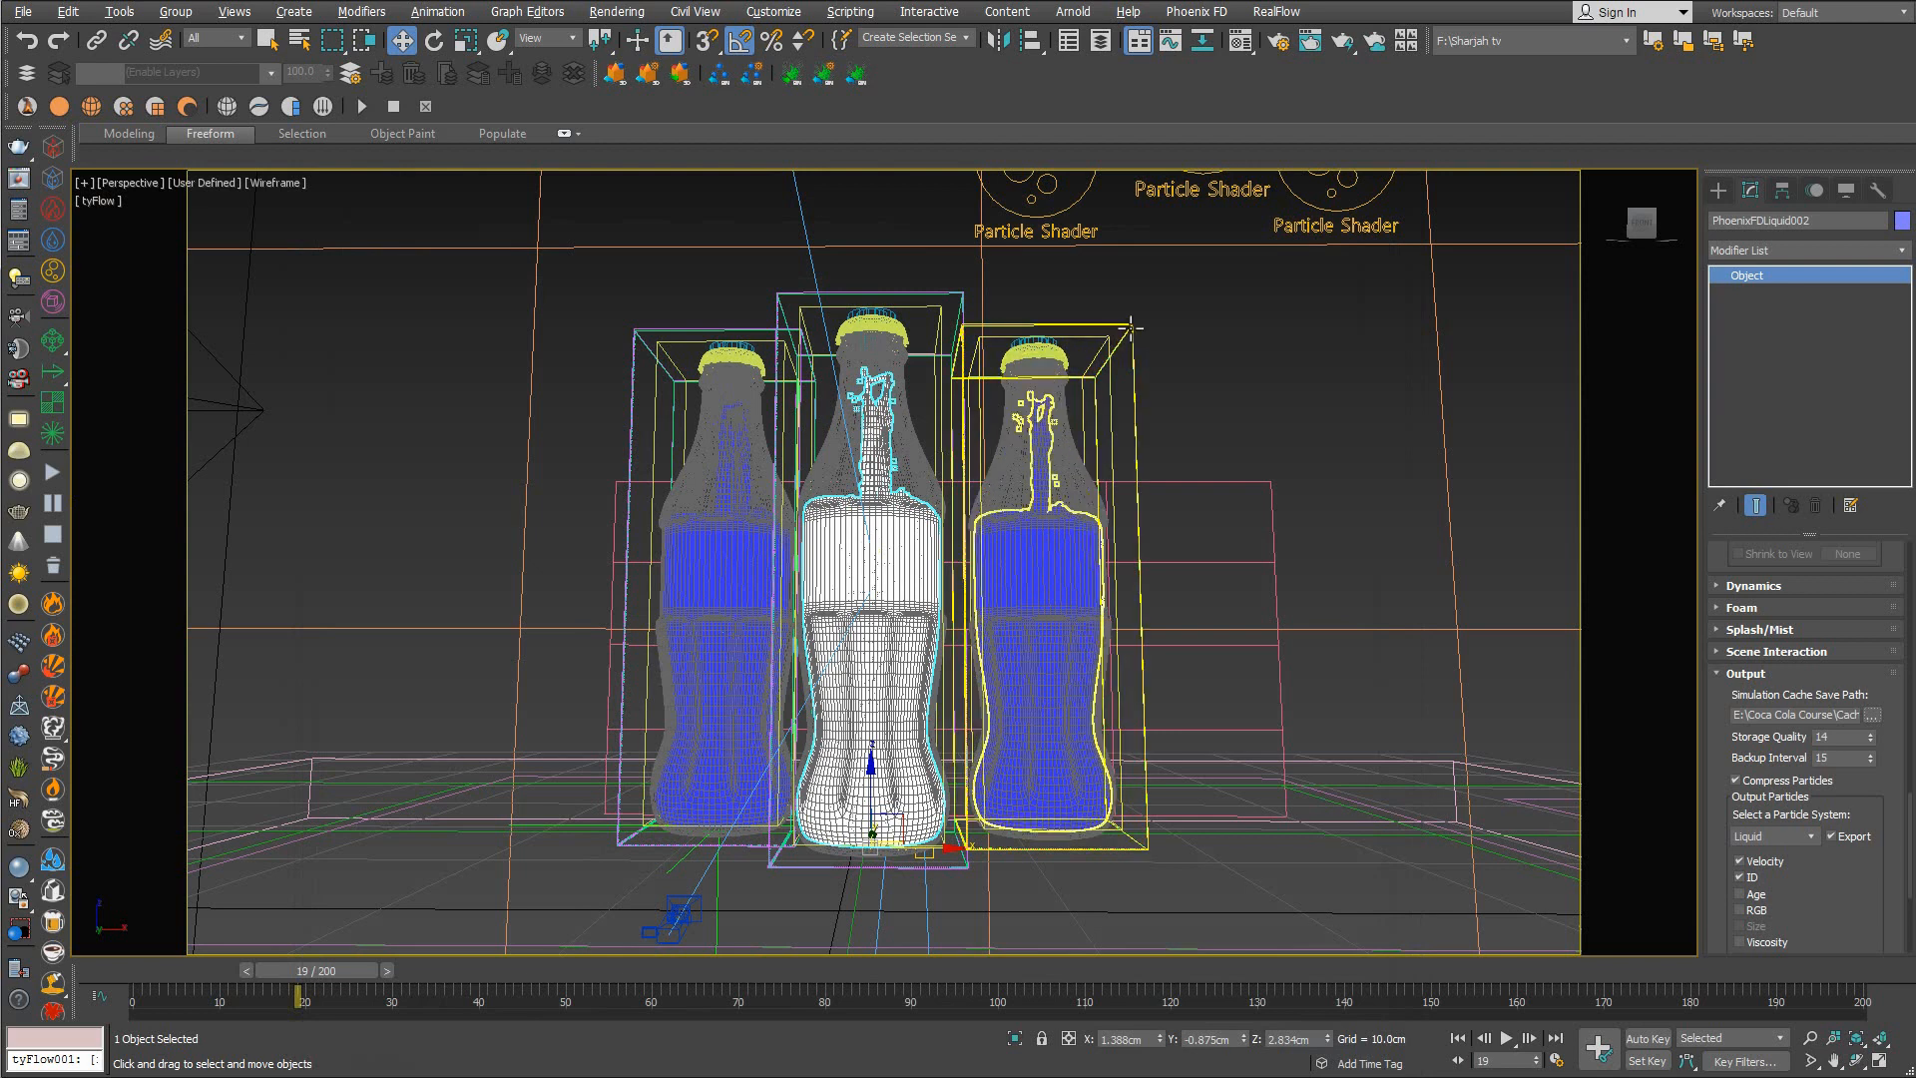
Select PhoenixFDLiquid003 and, while browsing for its cache save path, create and open a ColaLeft folder inside ColaCache
left_click(1060, 449)
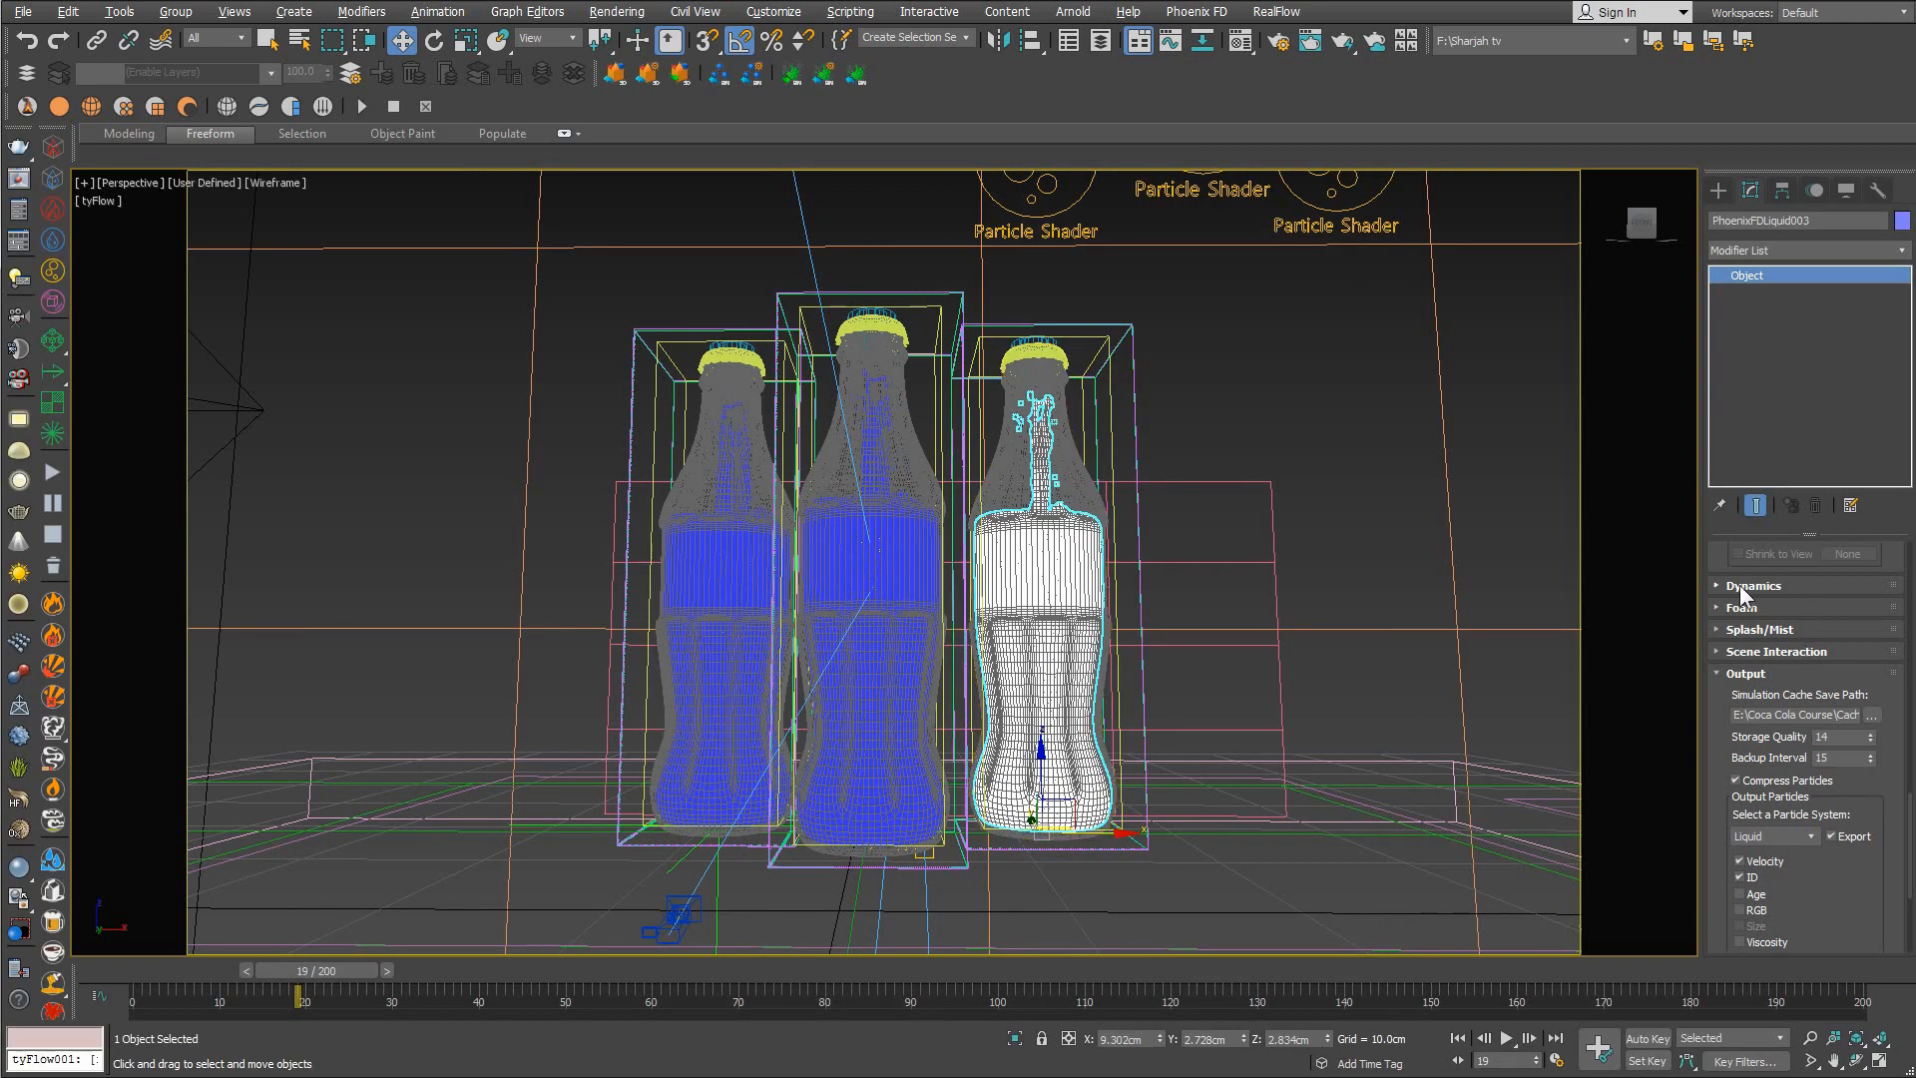
scroll(1724, 567, "up", 5)
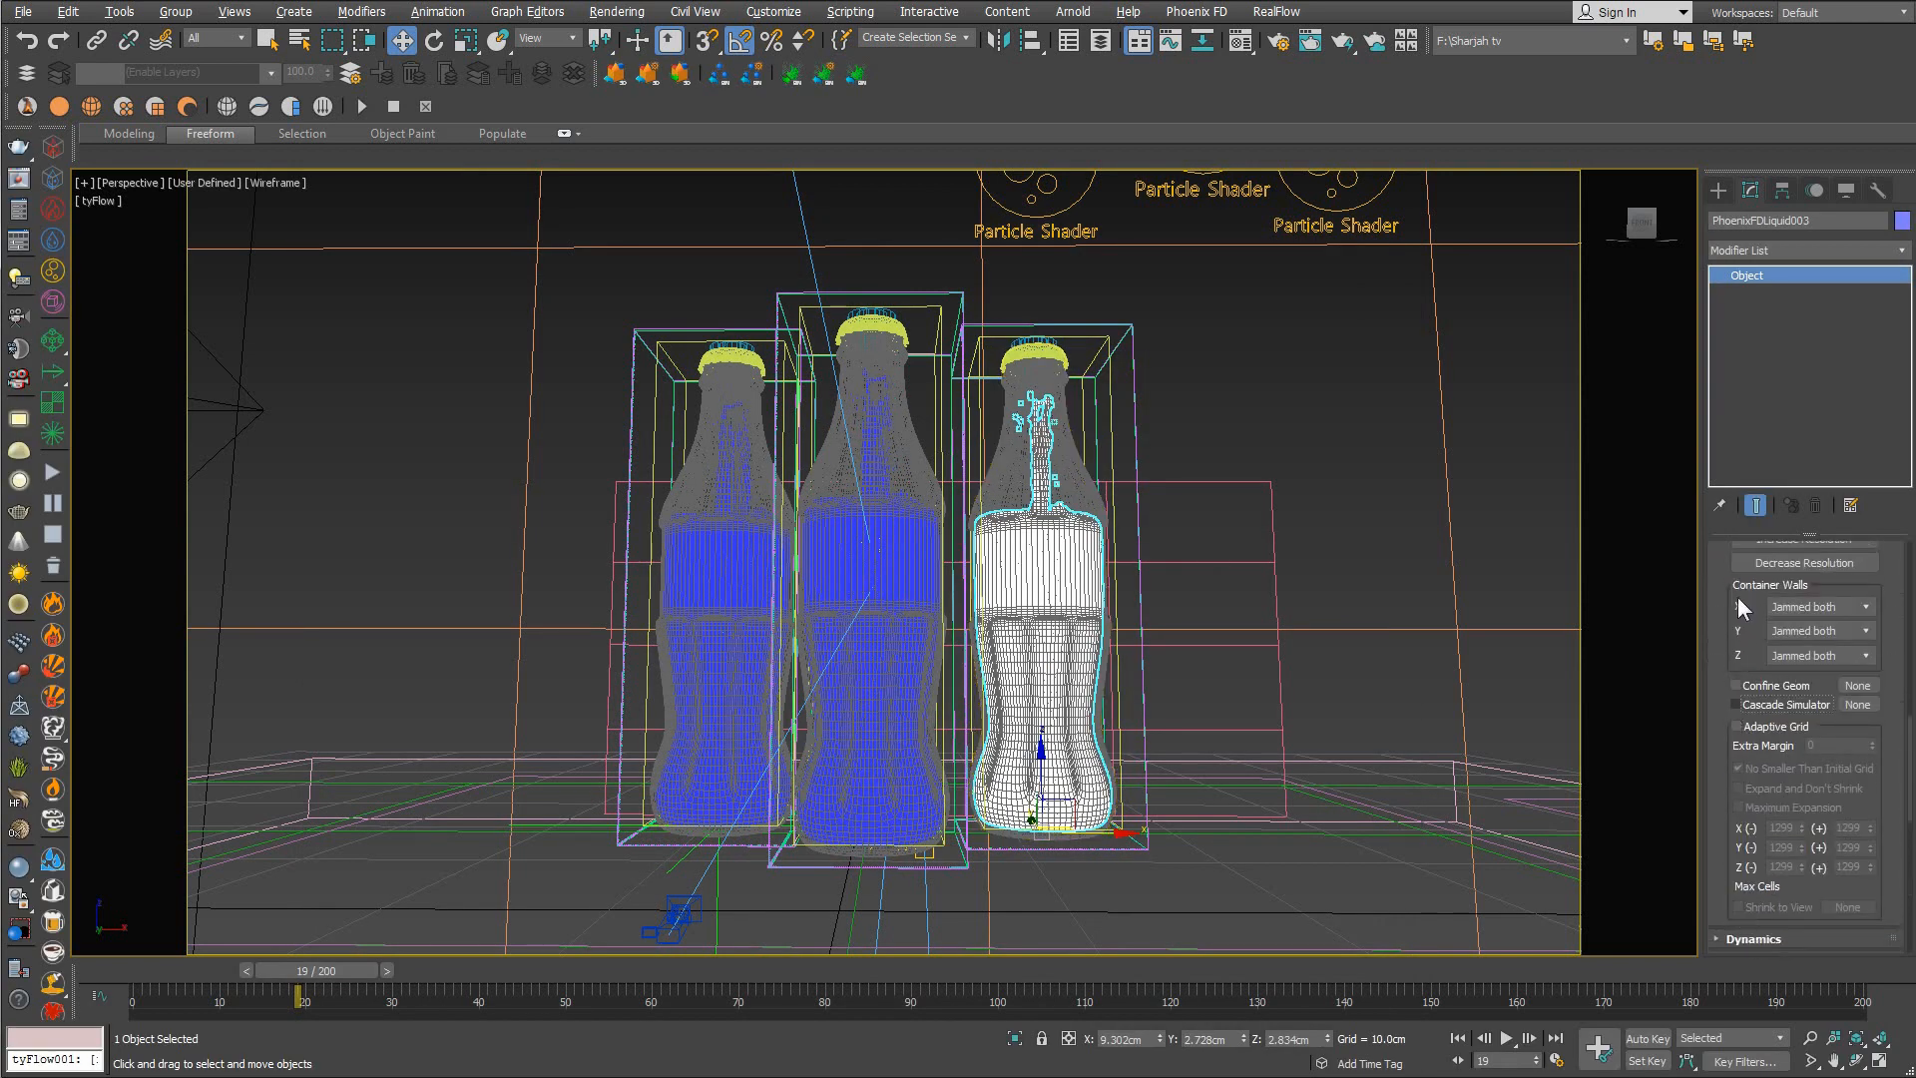
scroll(1737, 669, "down", 5)
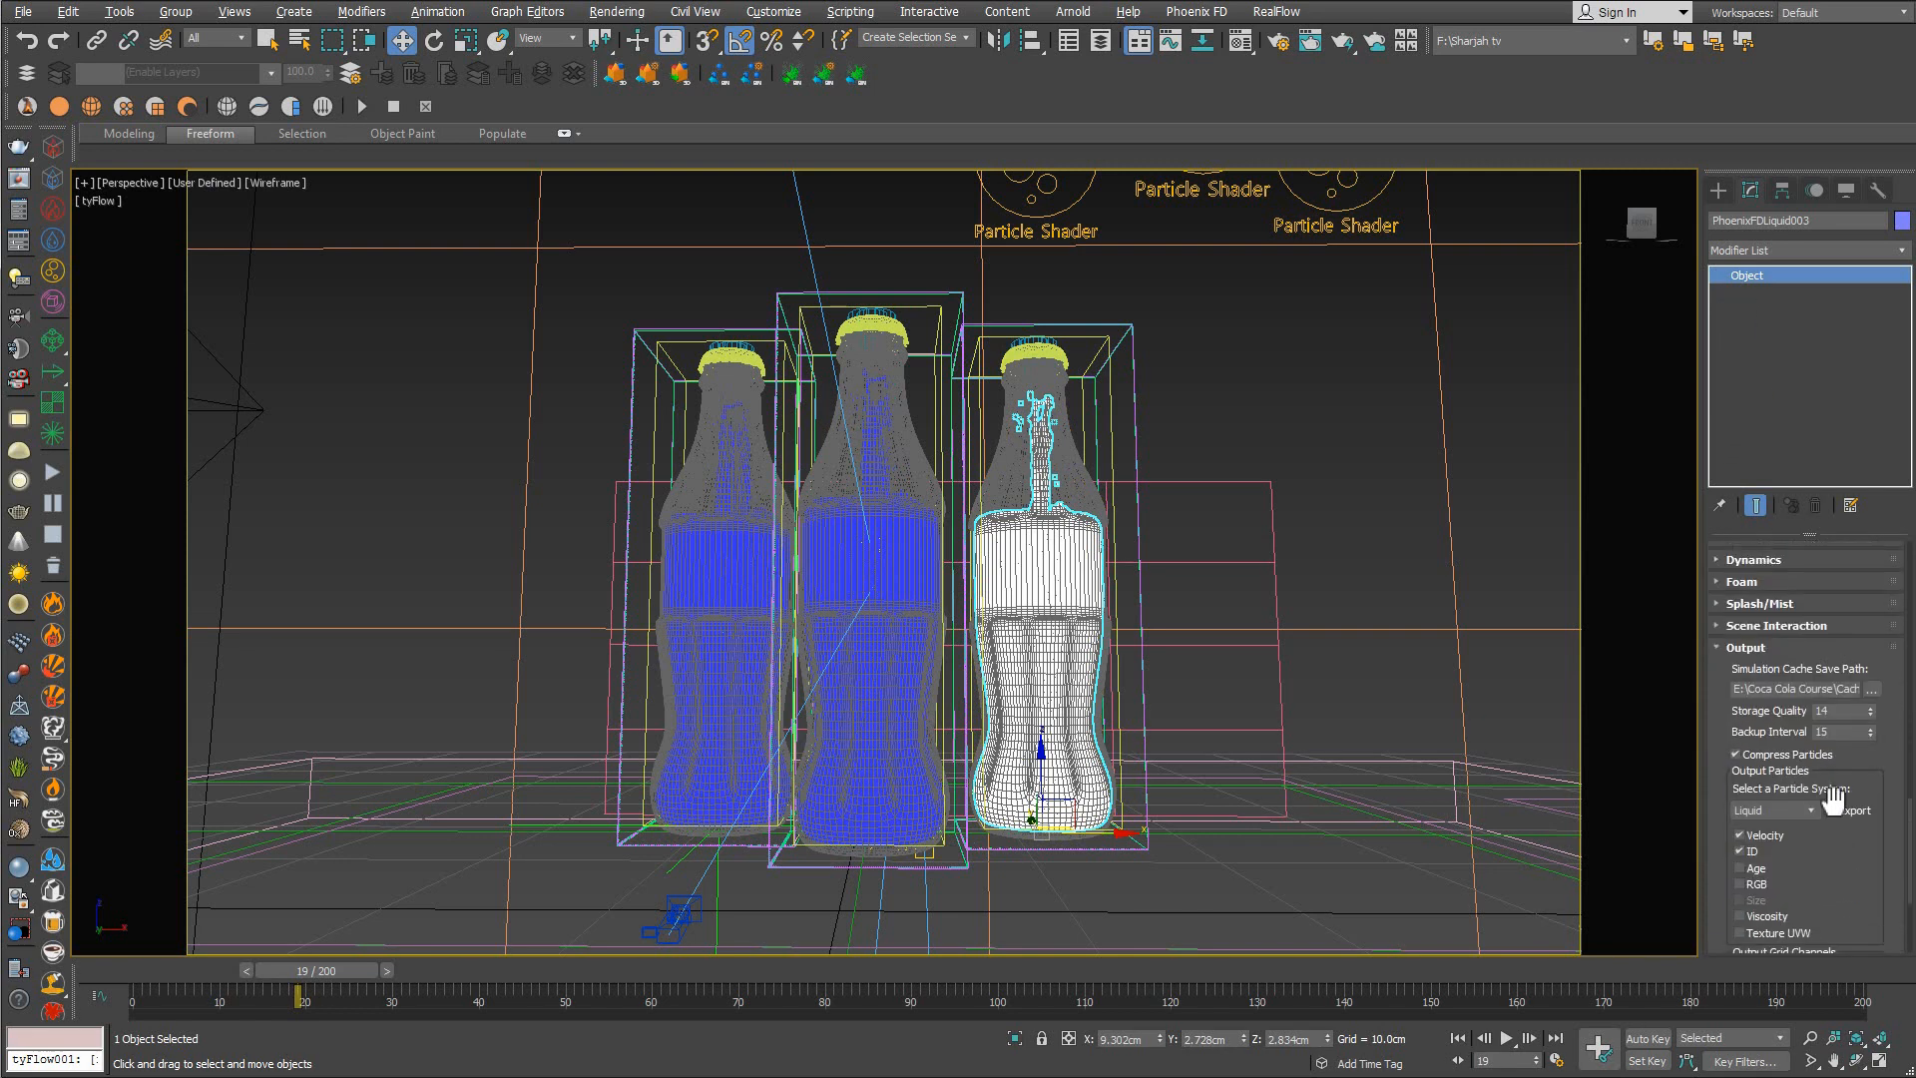
left_click(1866, 690)
left_click(1742, 709)
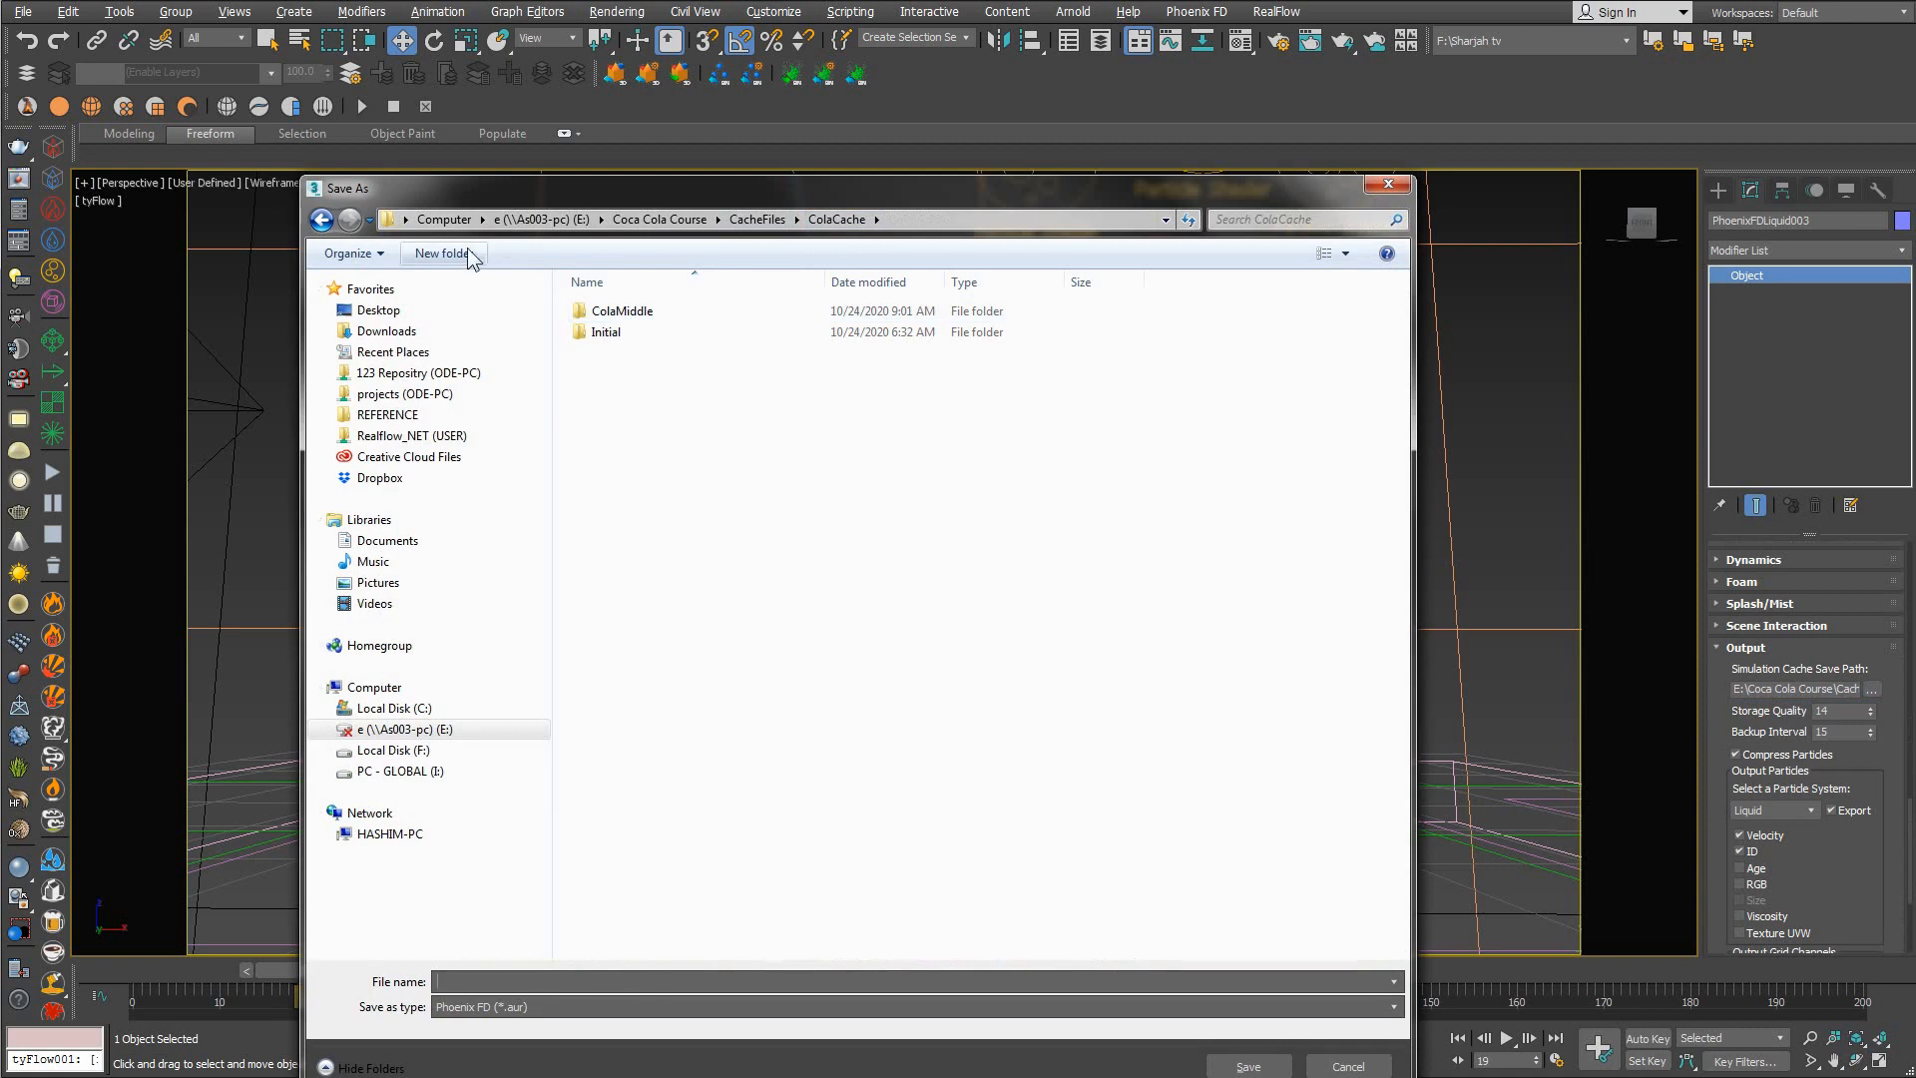
left_click(439, 253)
type("ColaLeft")
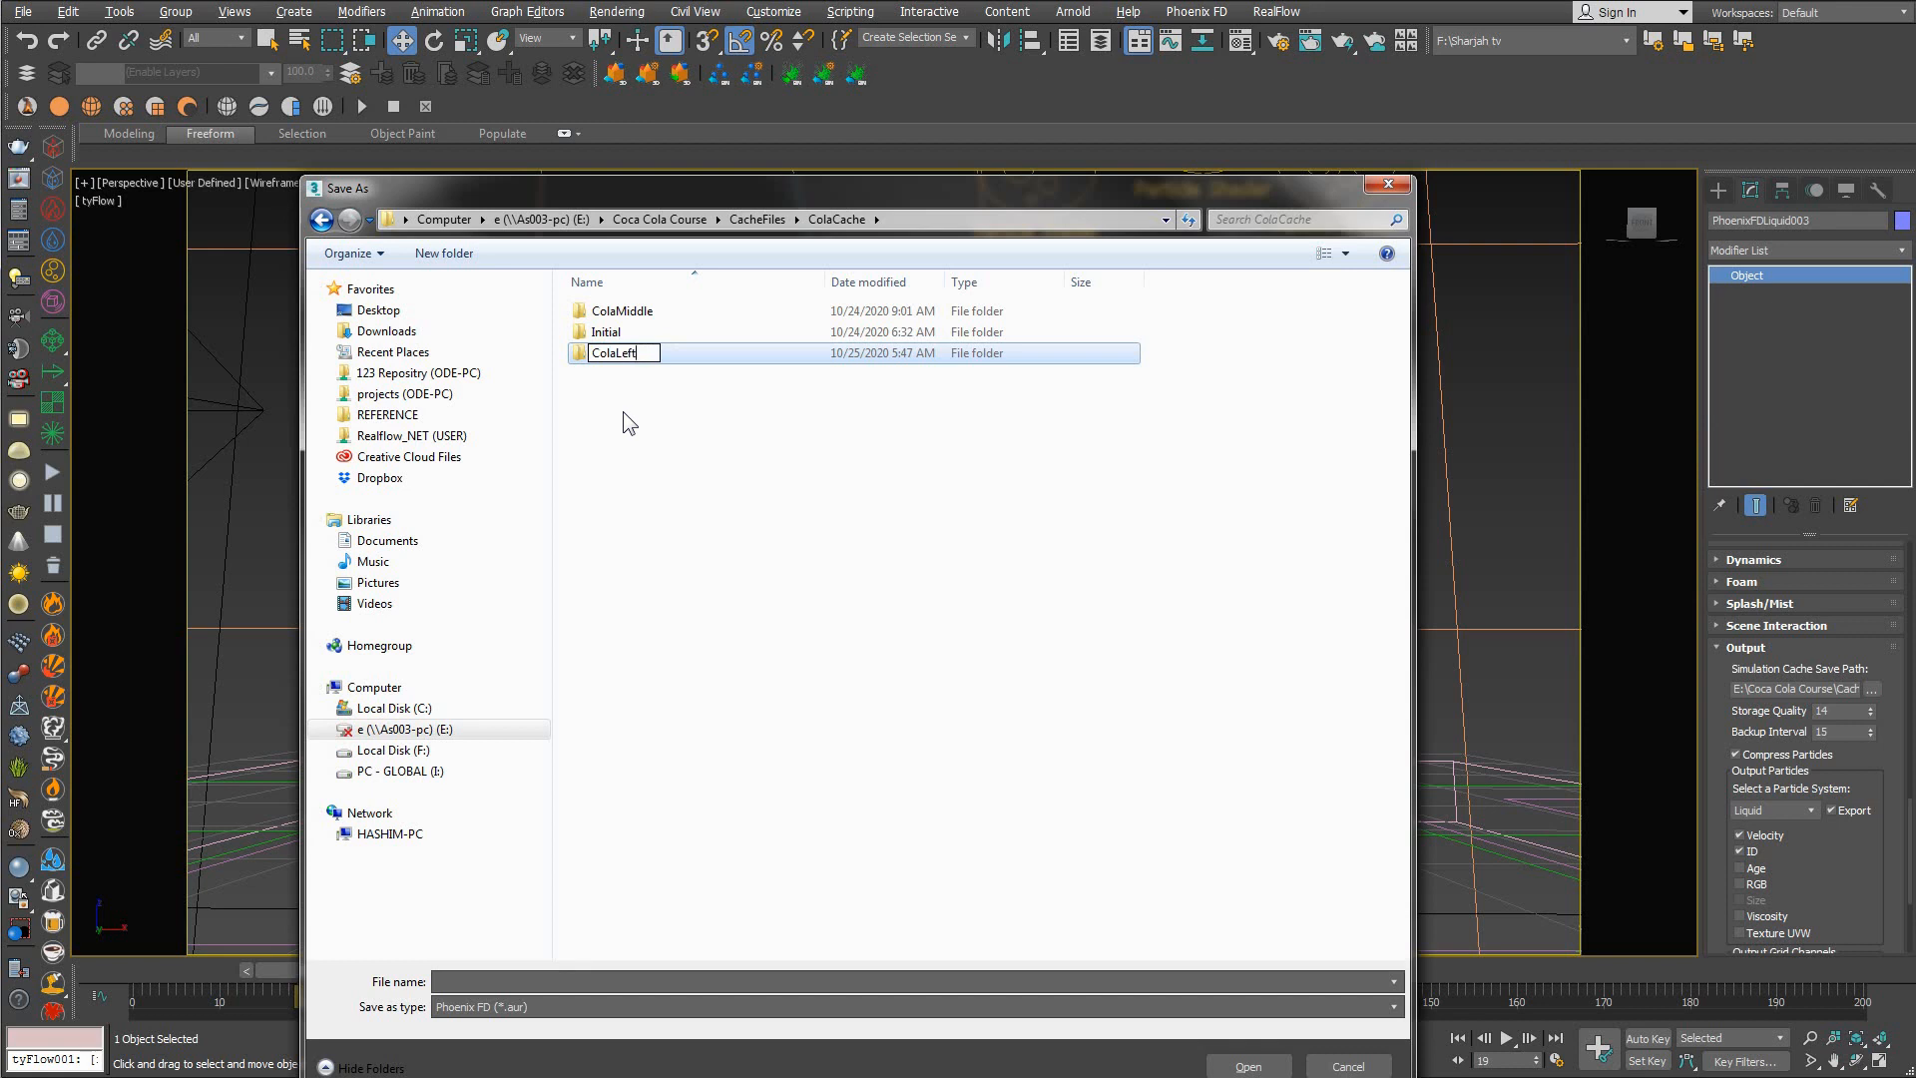
key("Return")
key("Return")
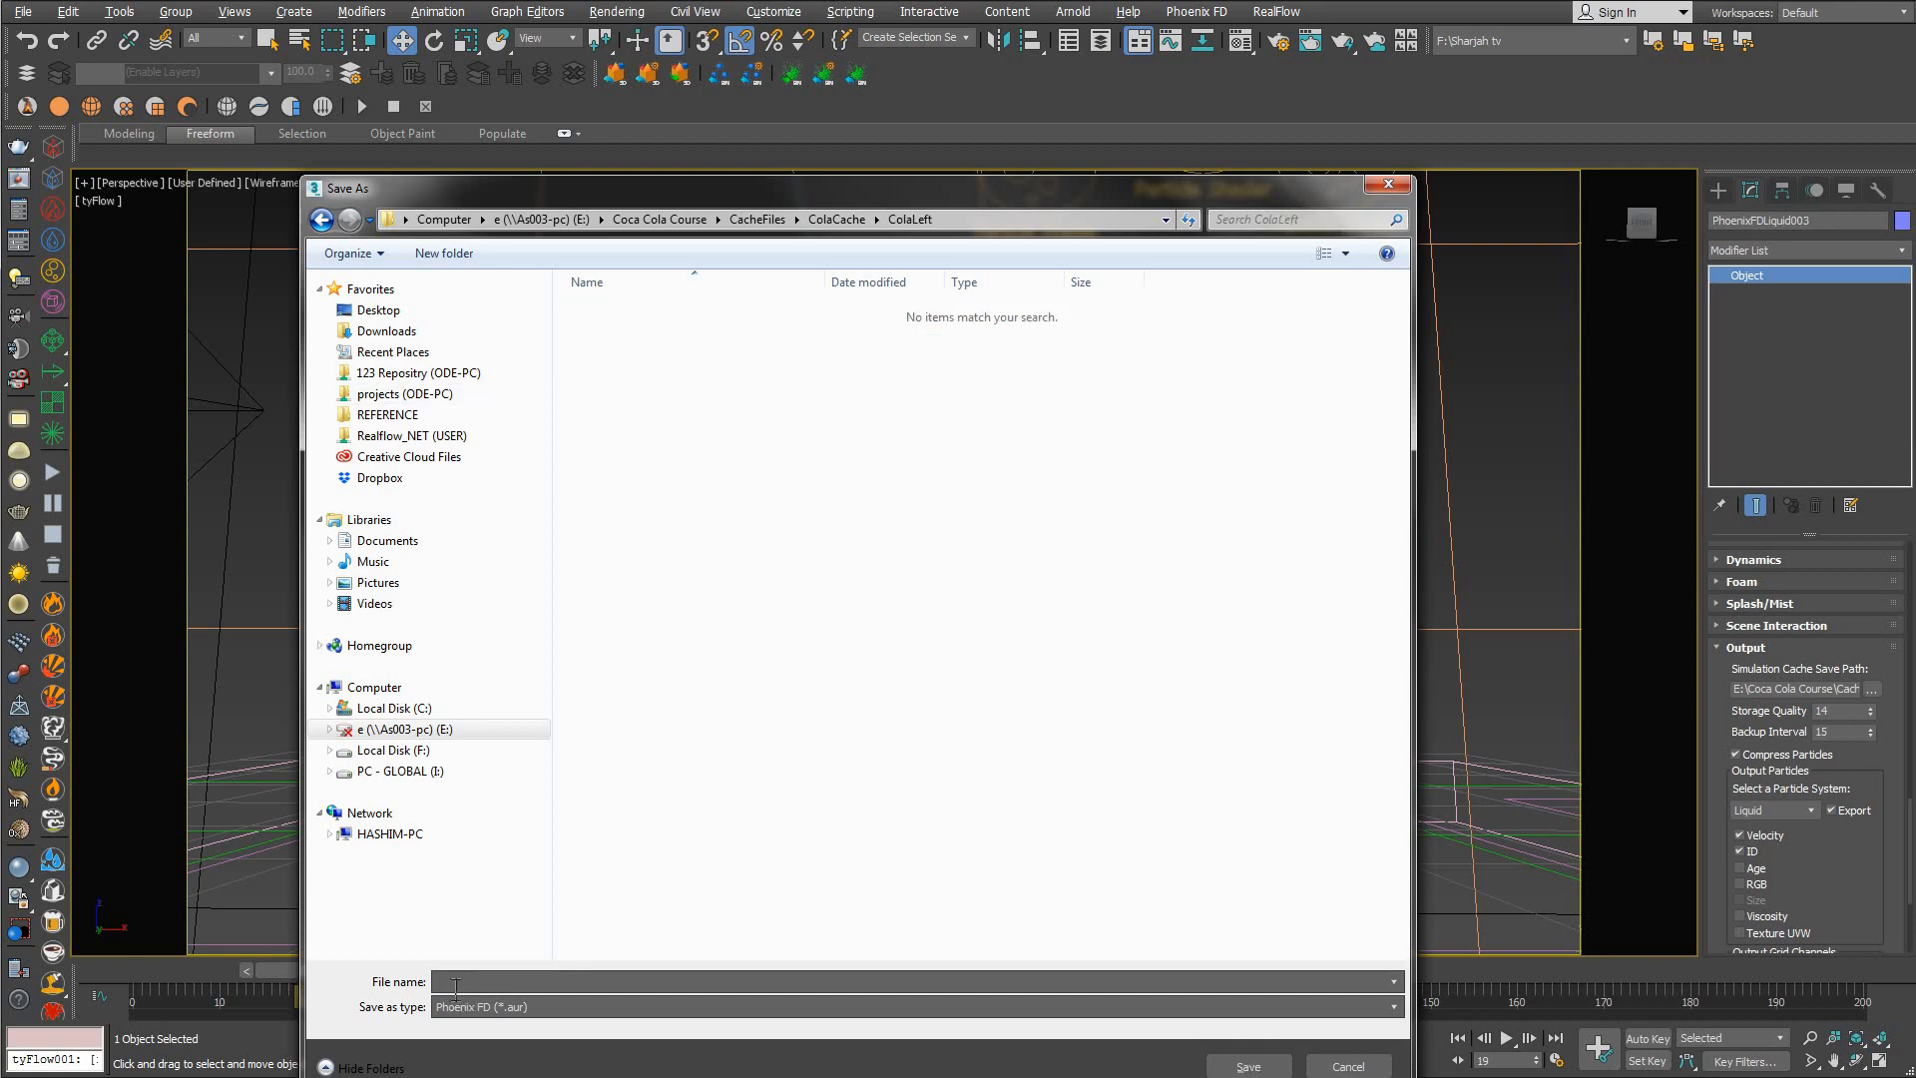
Save PhoenixFDLiquid003's simulation cache path in the ColaLeft folder with the file name Cola_
type("Cola_")
left_click(1248, 1066)
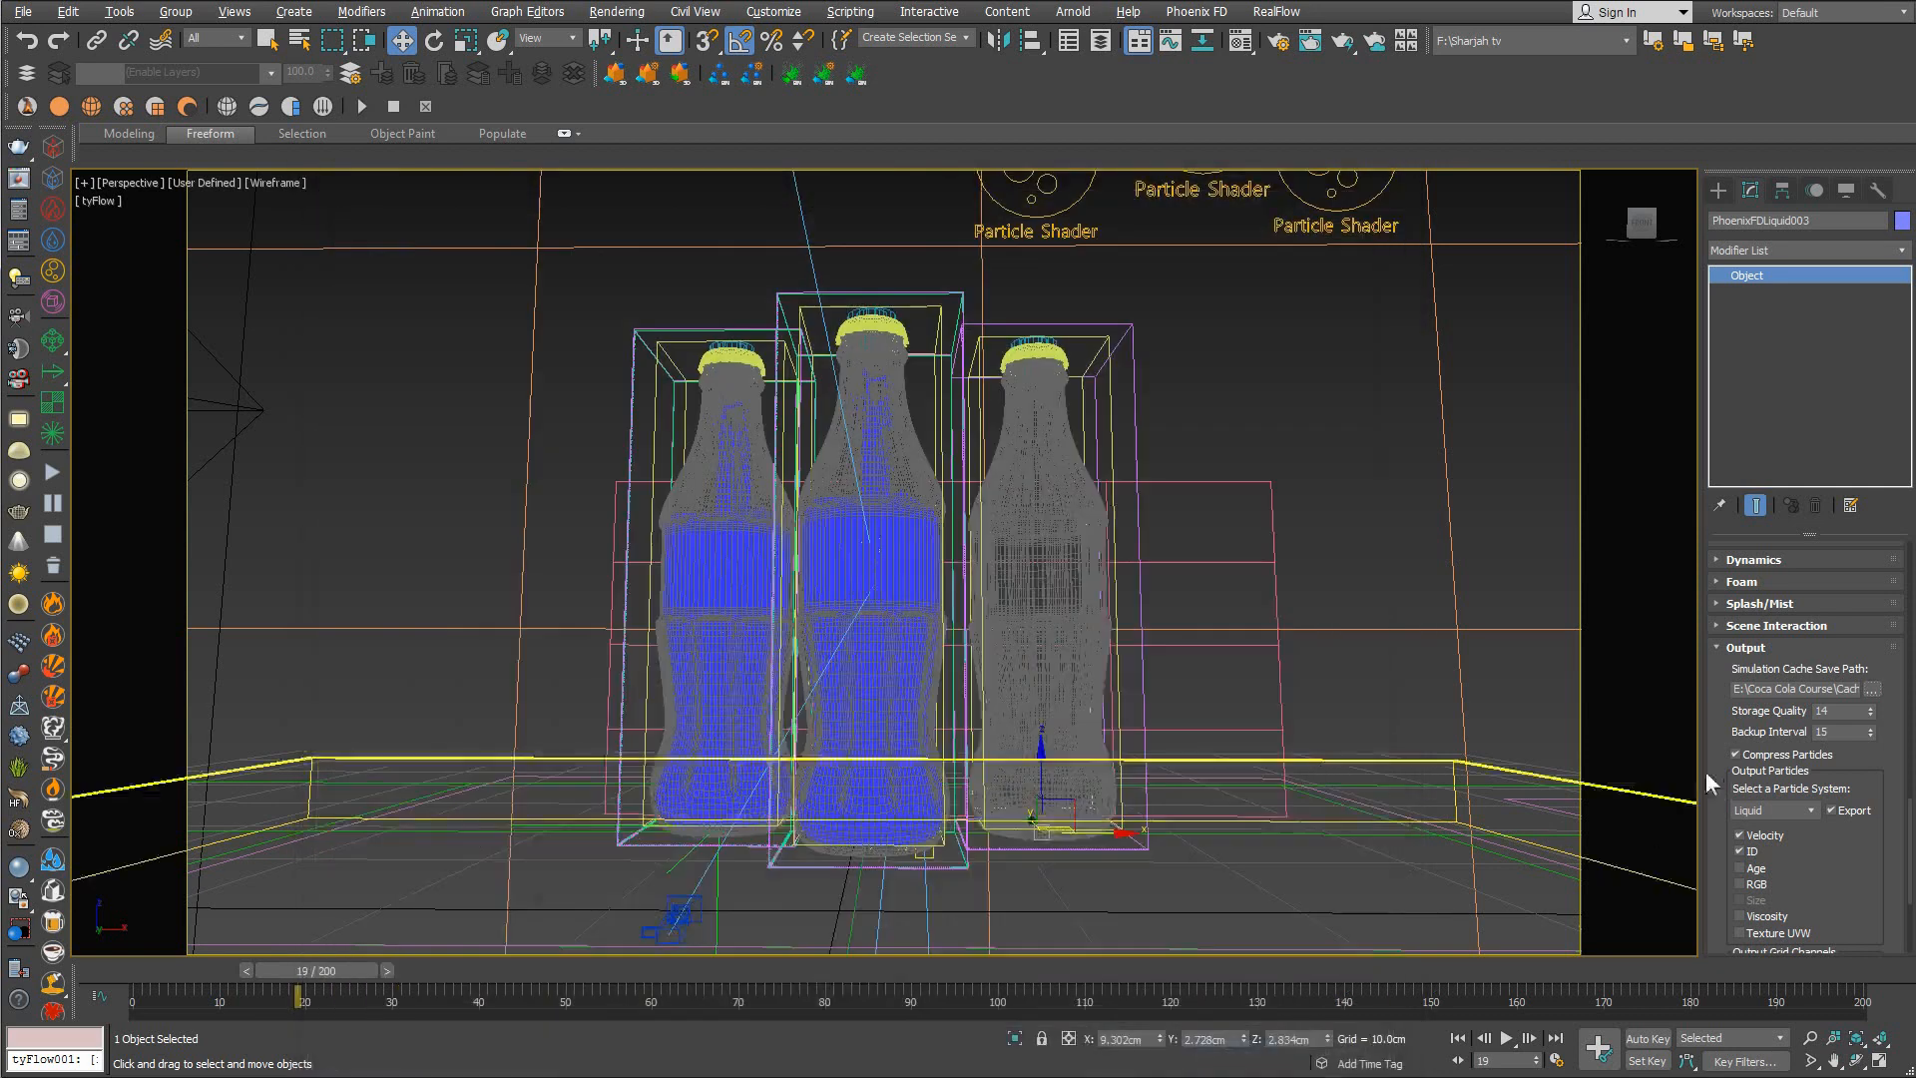
scroll(1726, 709, "up", 8)
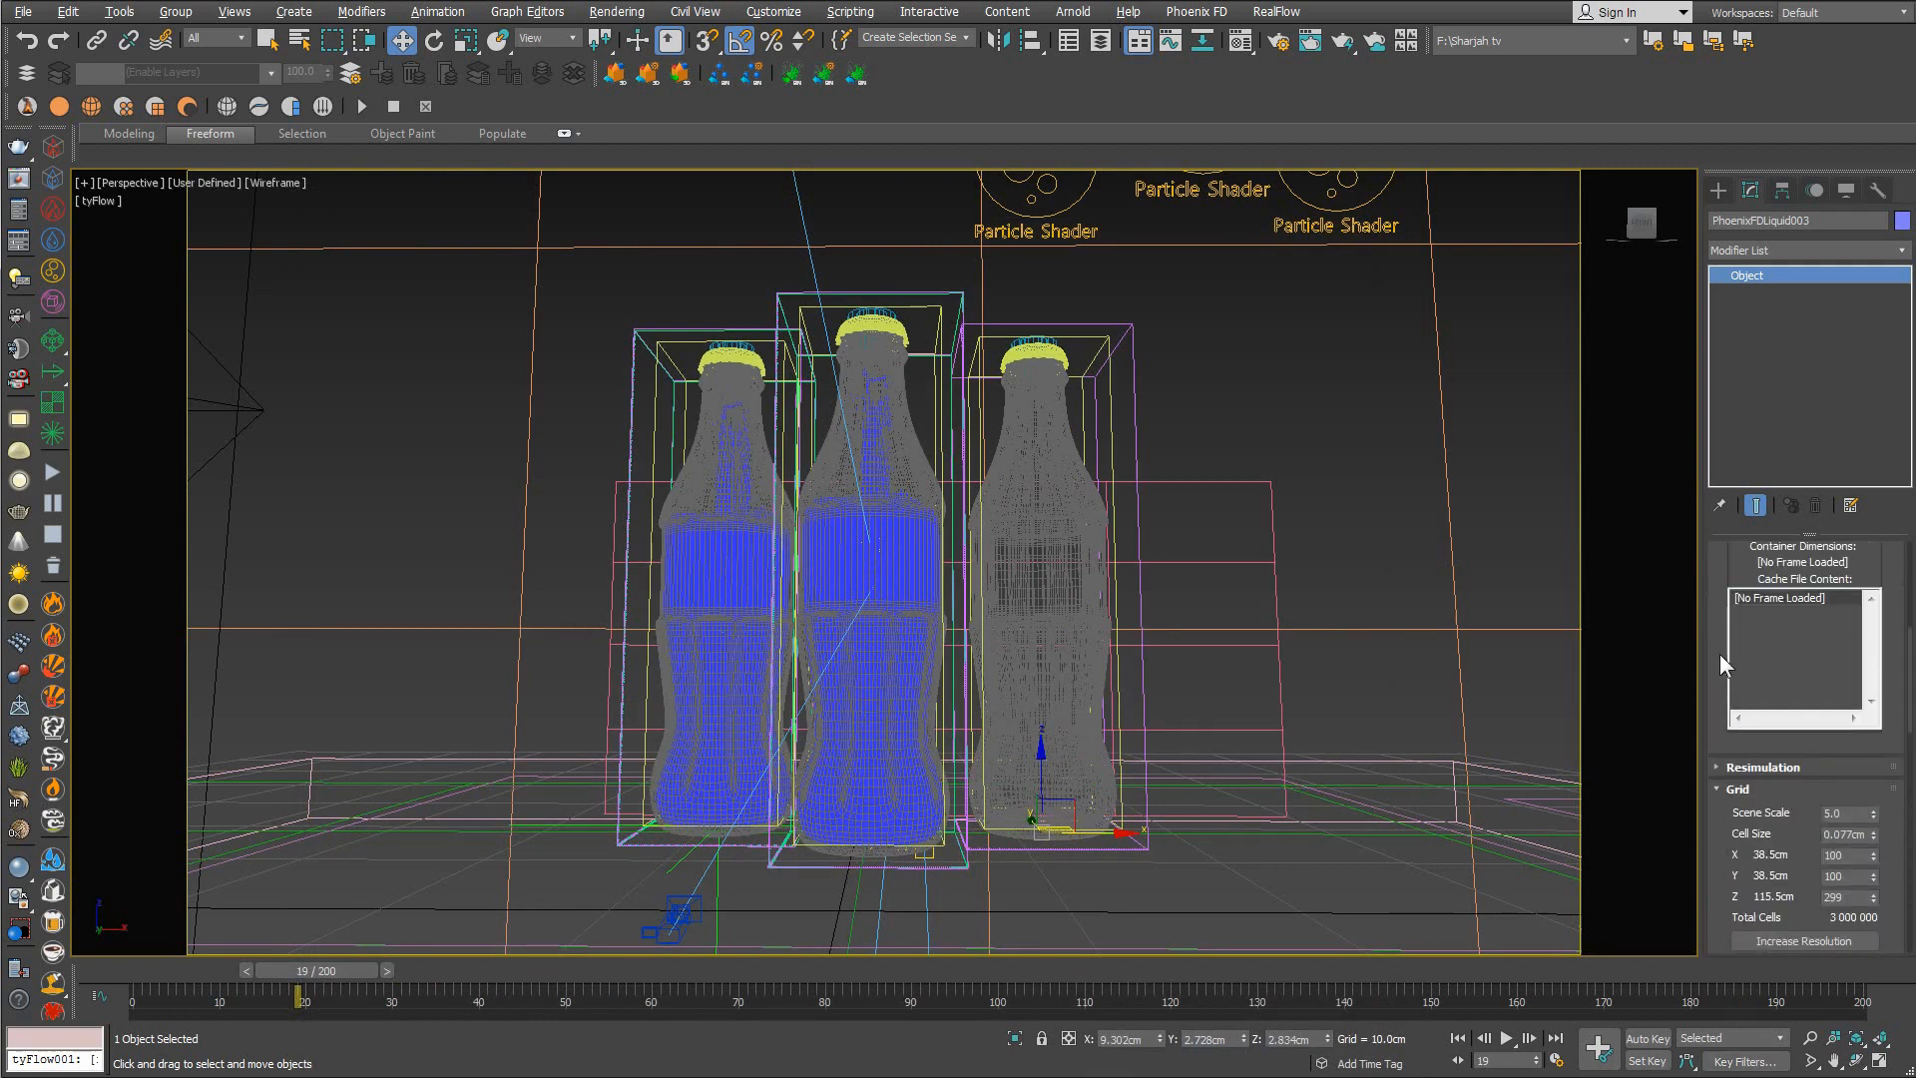
scroll(1720, 655, "up", 5)
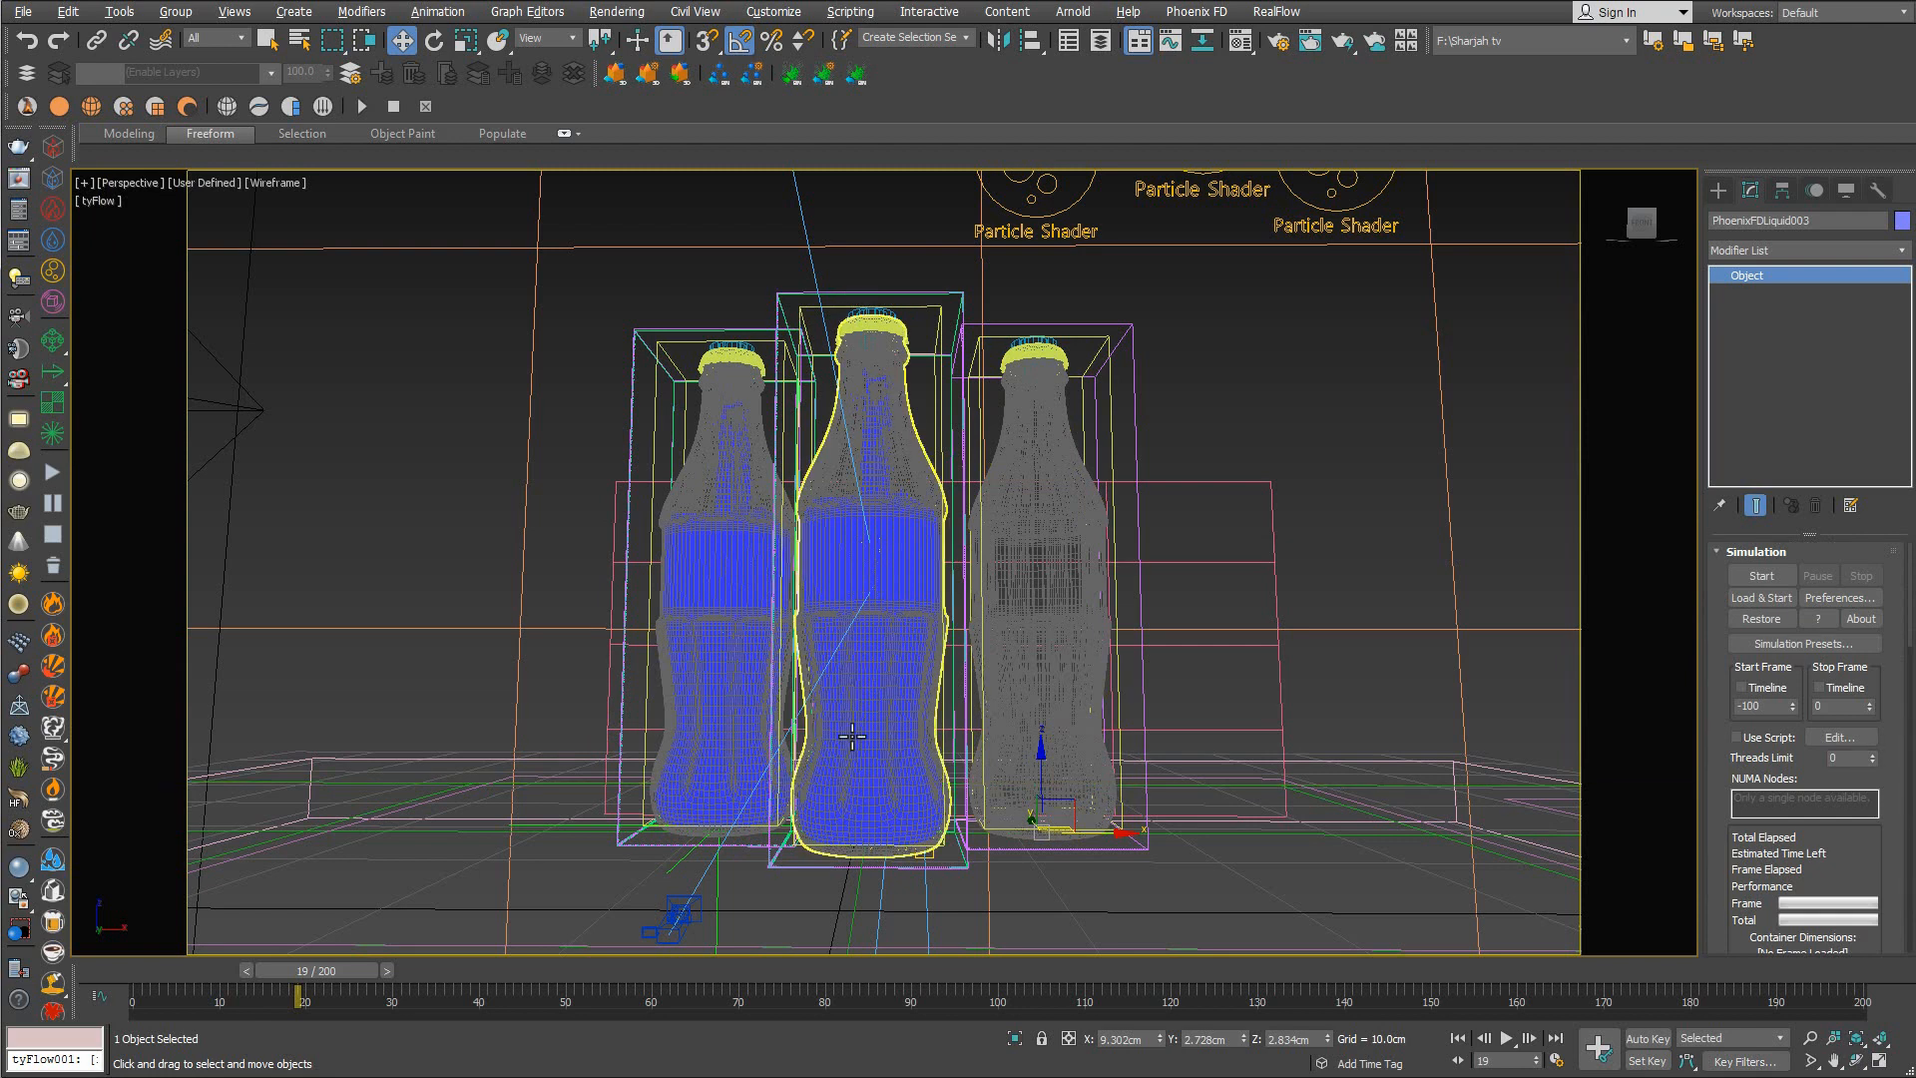
Set the scene's animation start time to 10
left_click(1454, 1060)
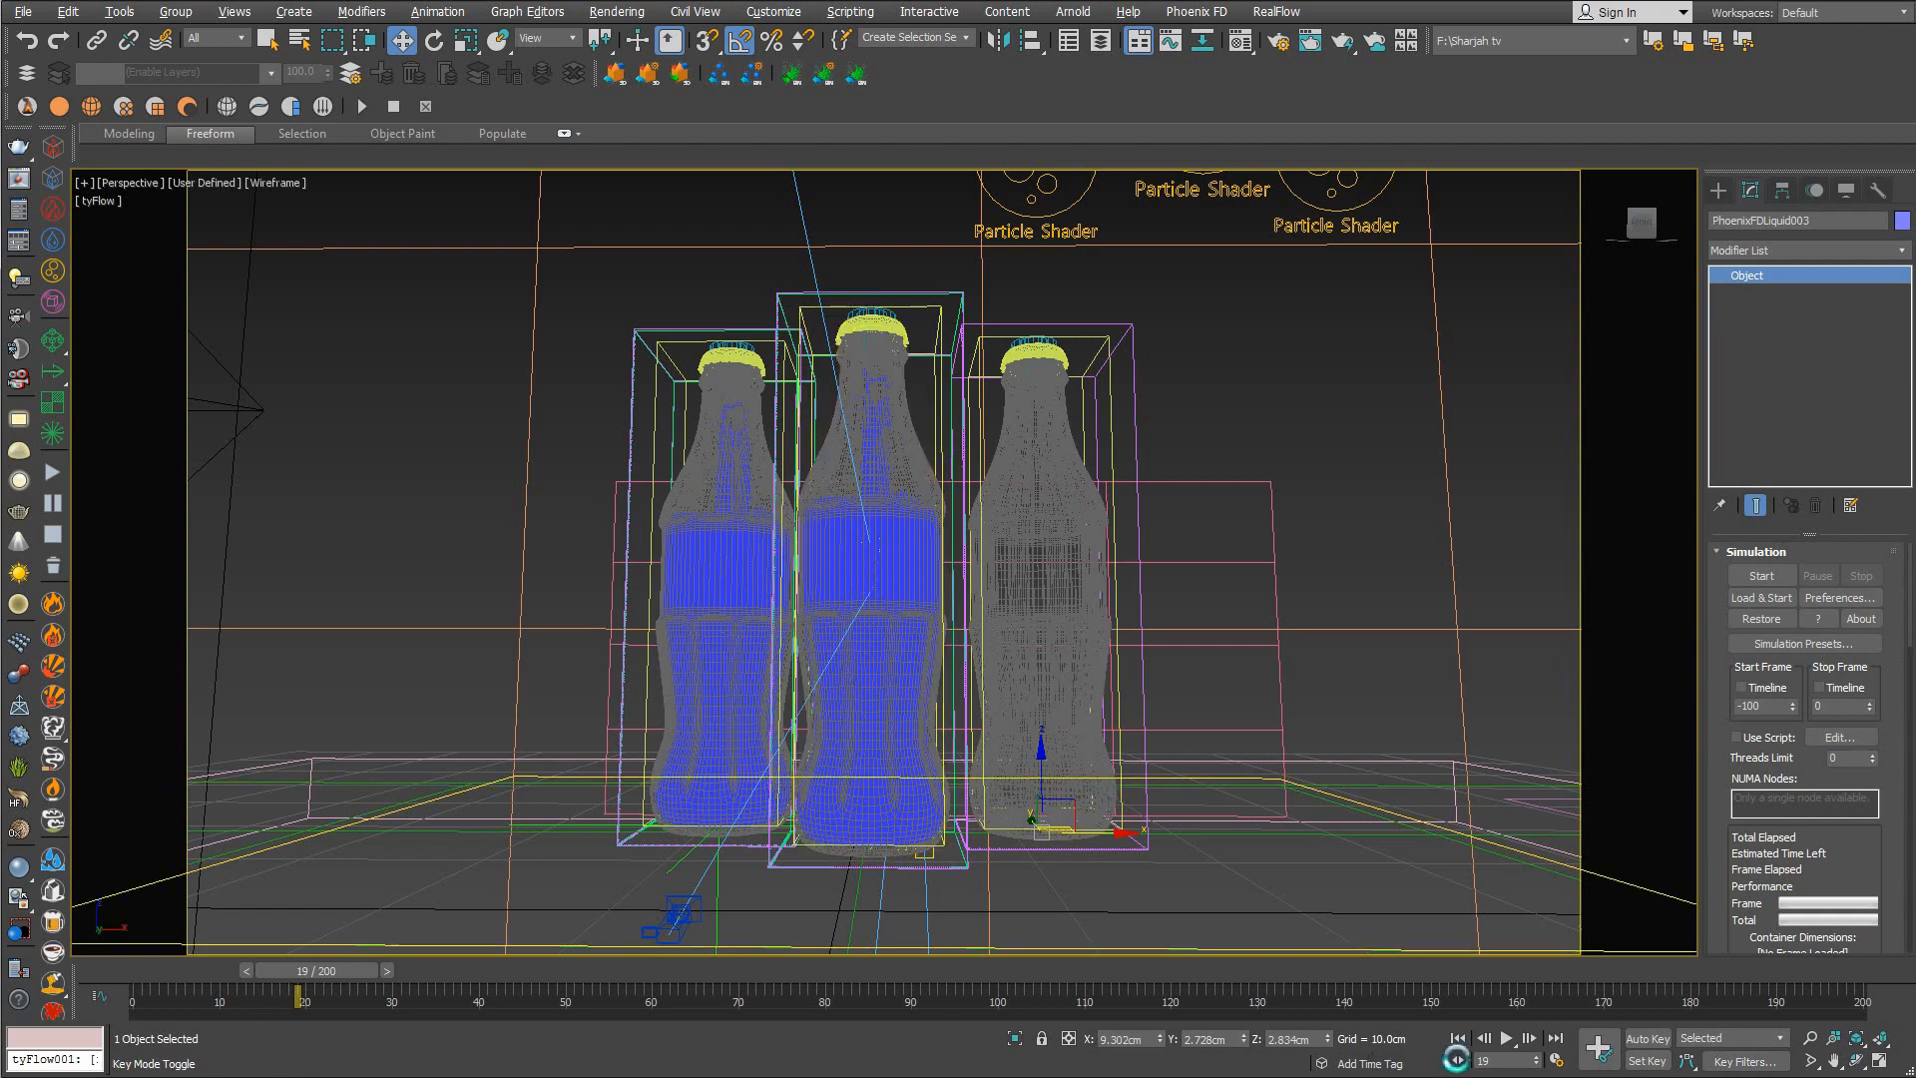
left_click_drag(897, 570, 830, 569)
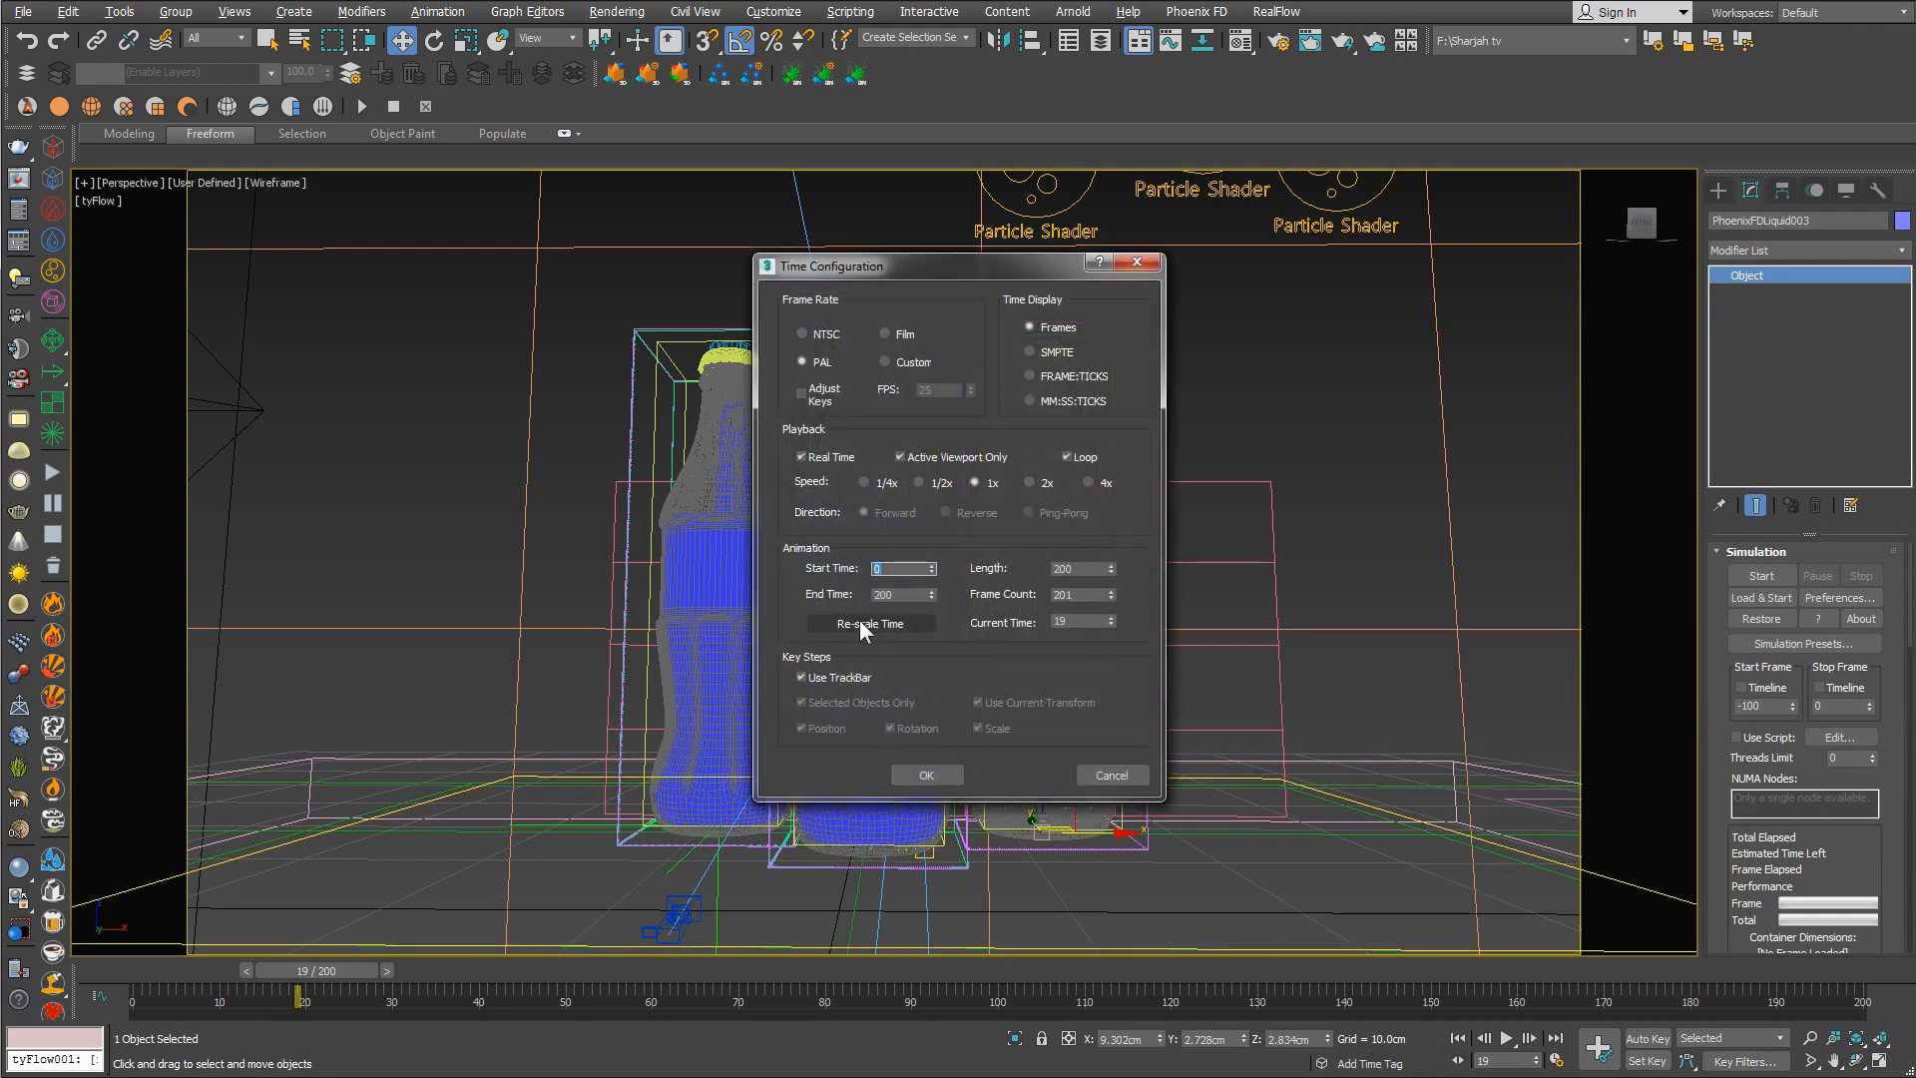
type("10")
left_click(920, 775)
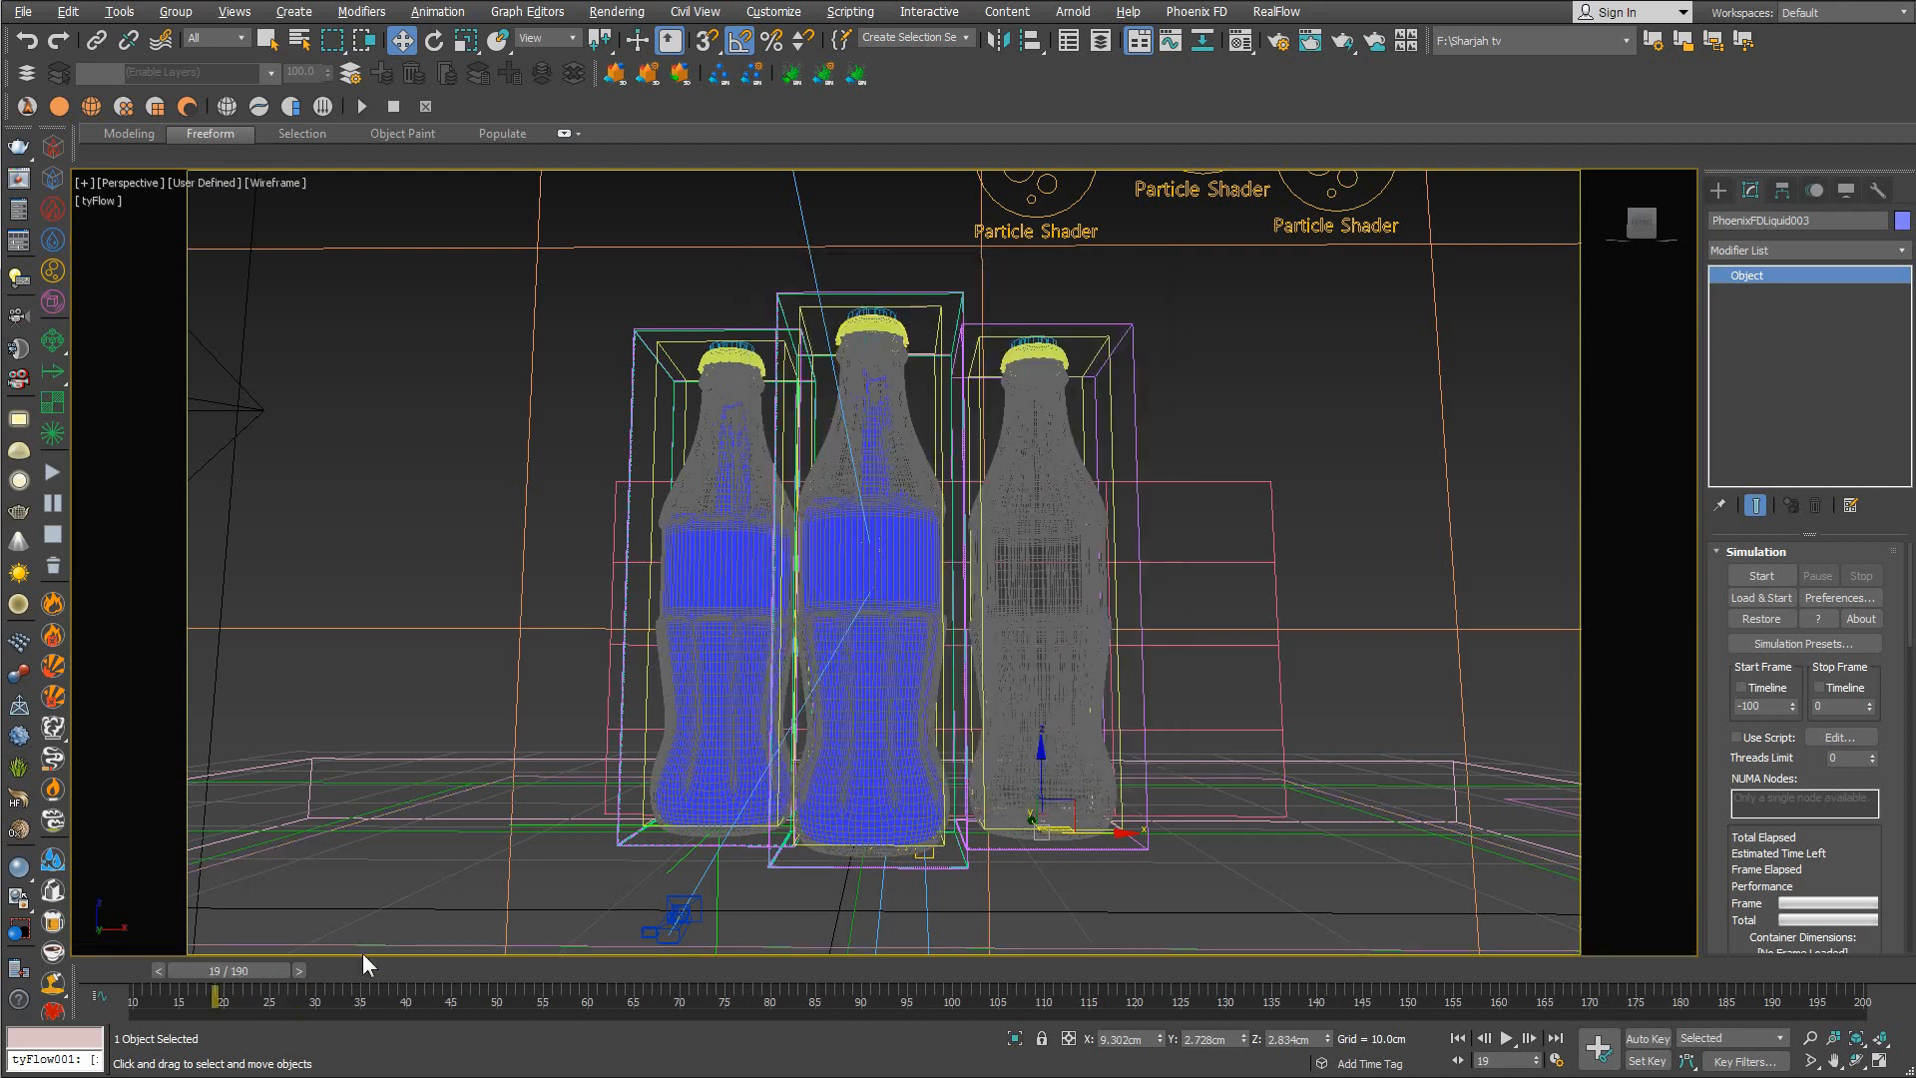
Change the scene's animation start time to -10 in the time configuration and apply it
left_click(1455, 1061)
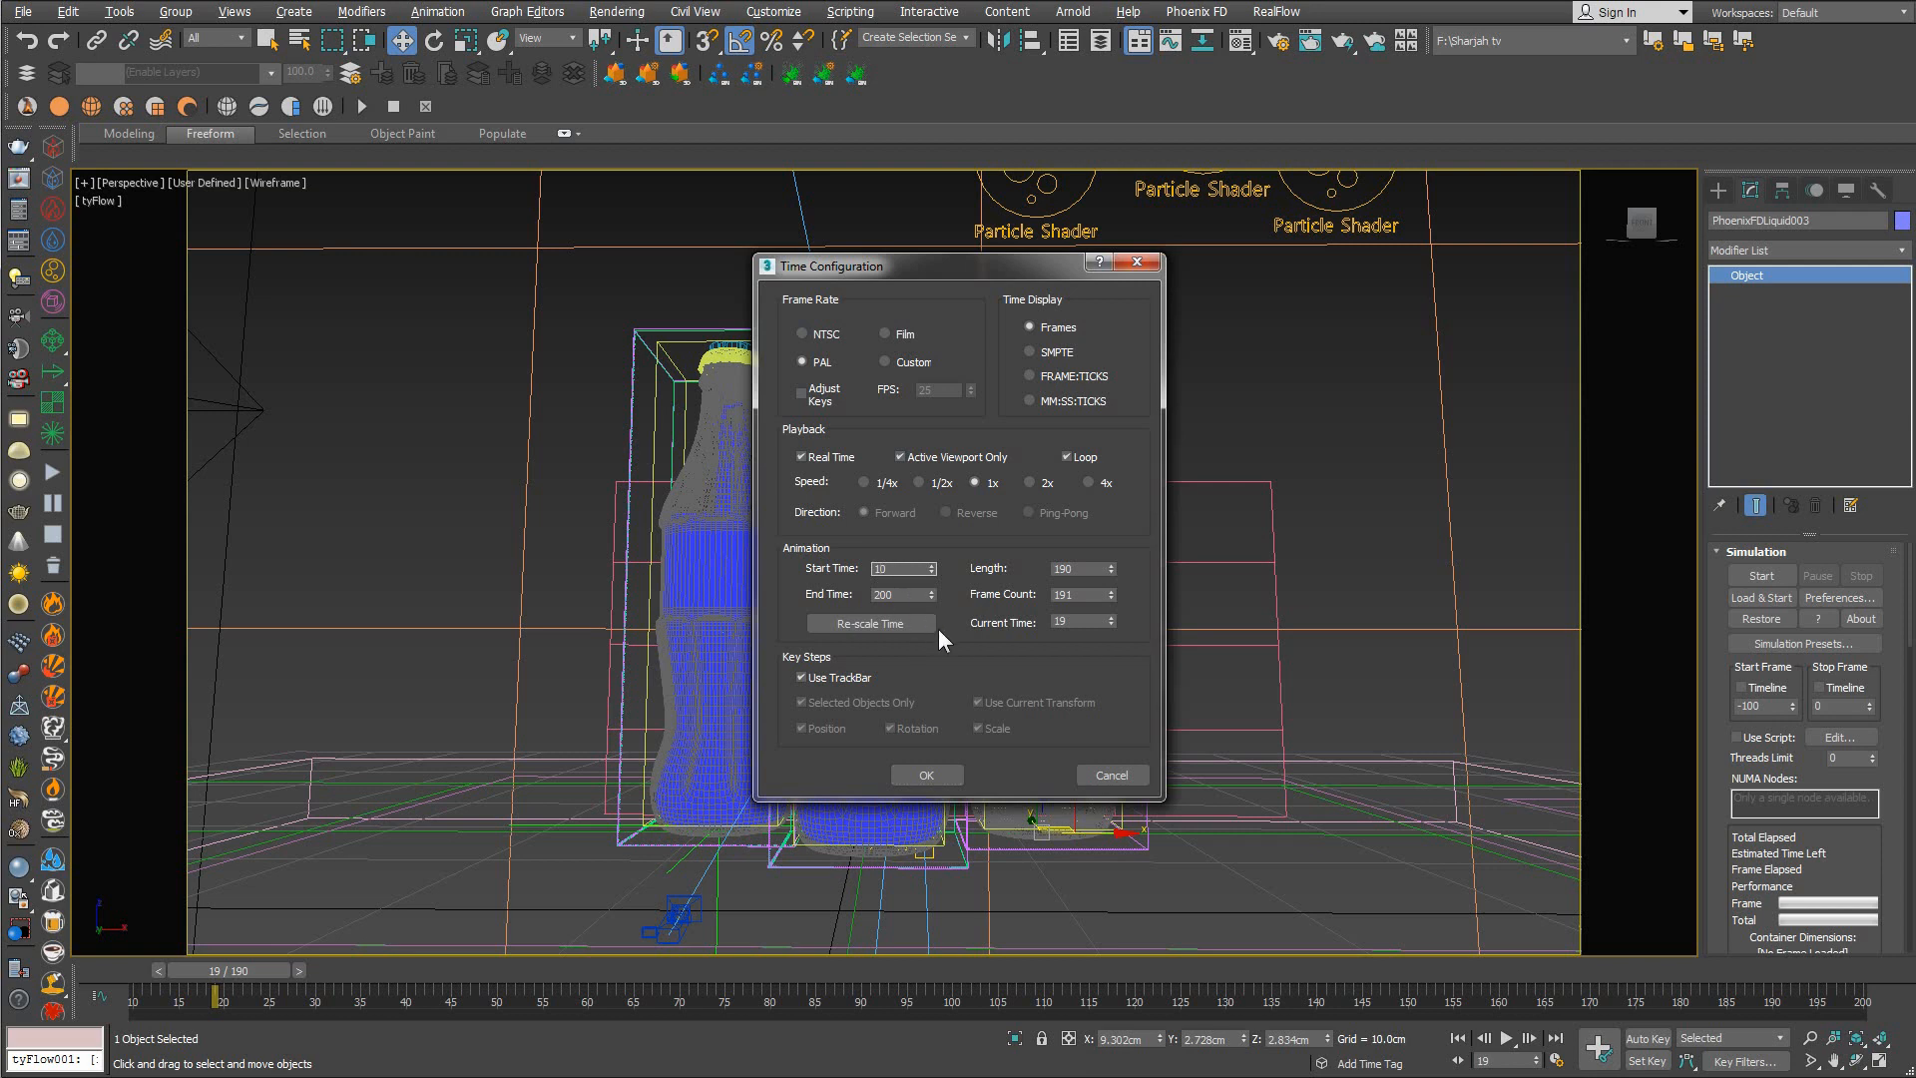
key("Return")
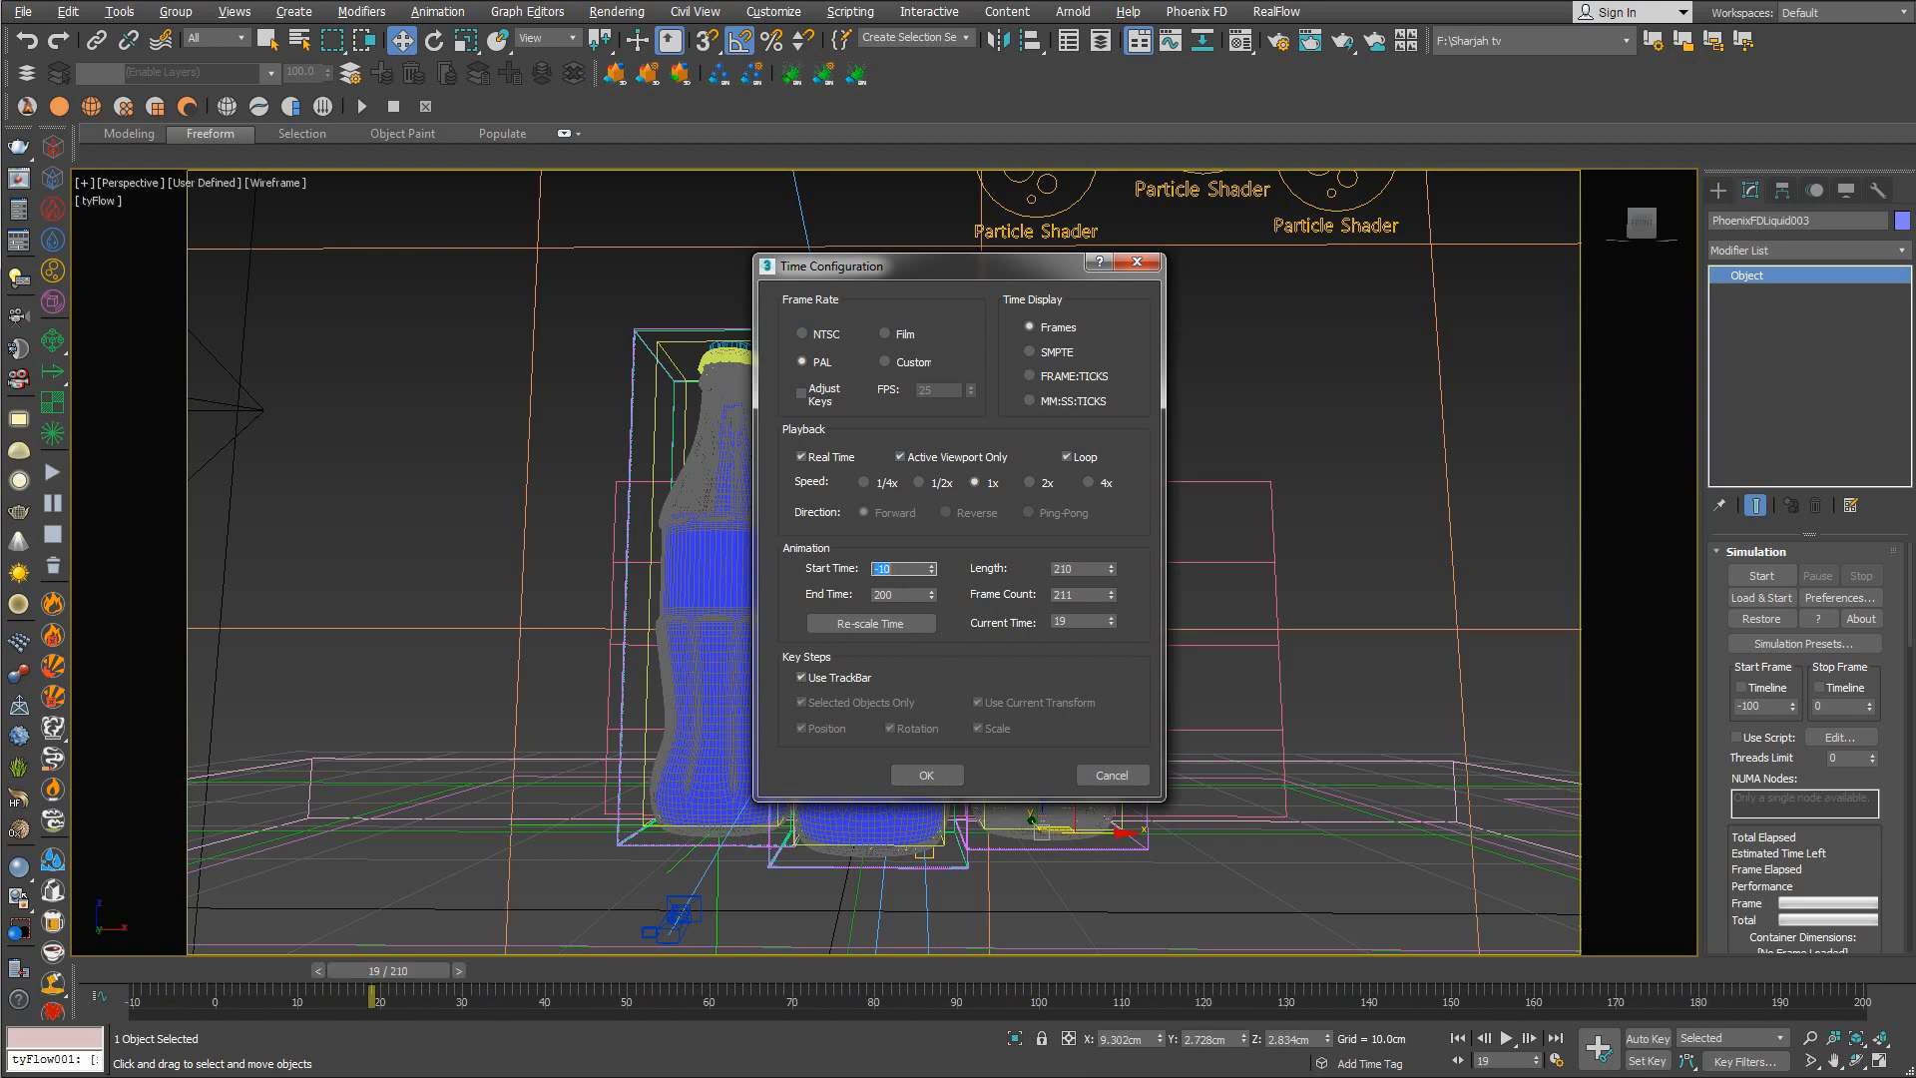
left_click(936, 771)
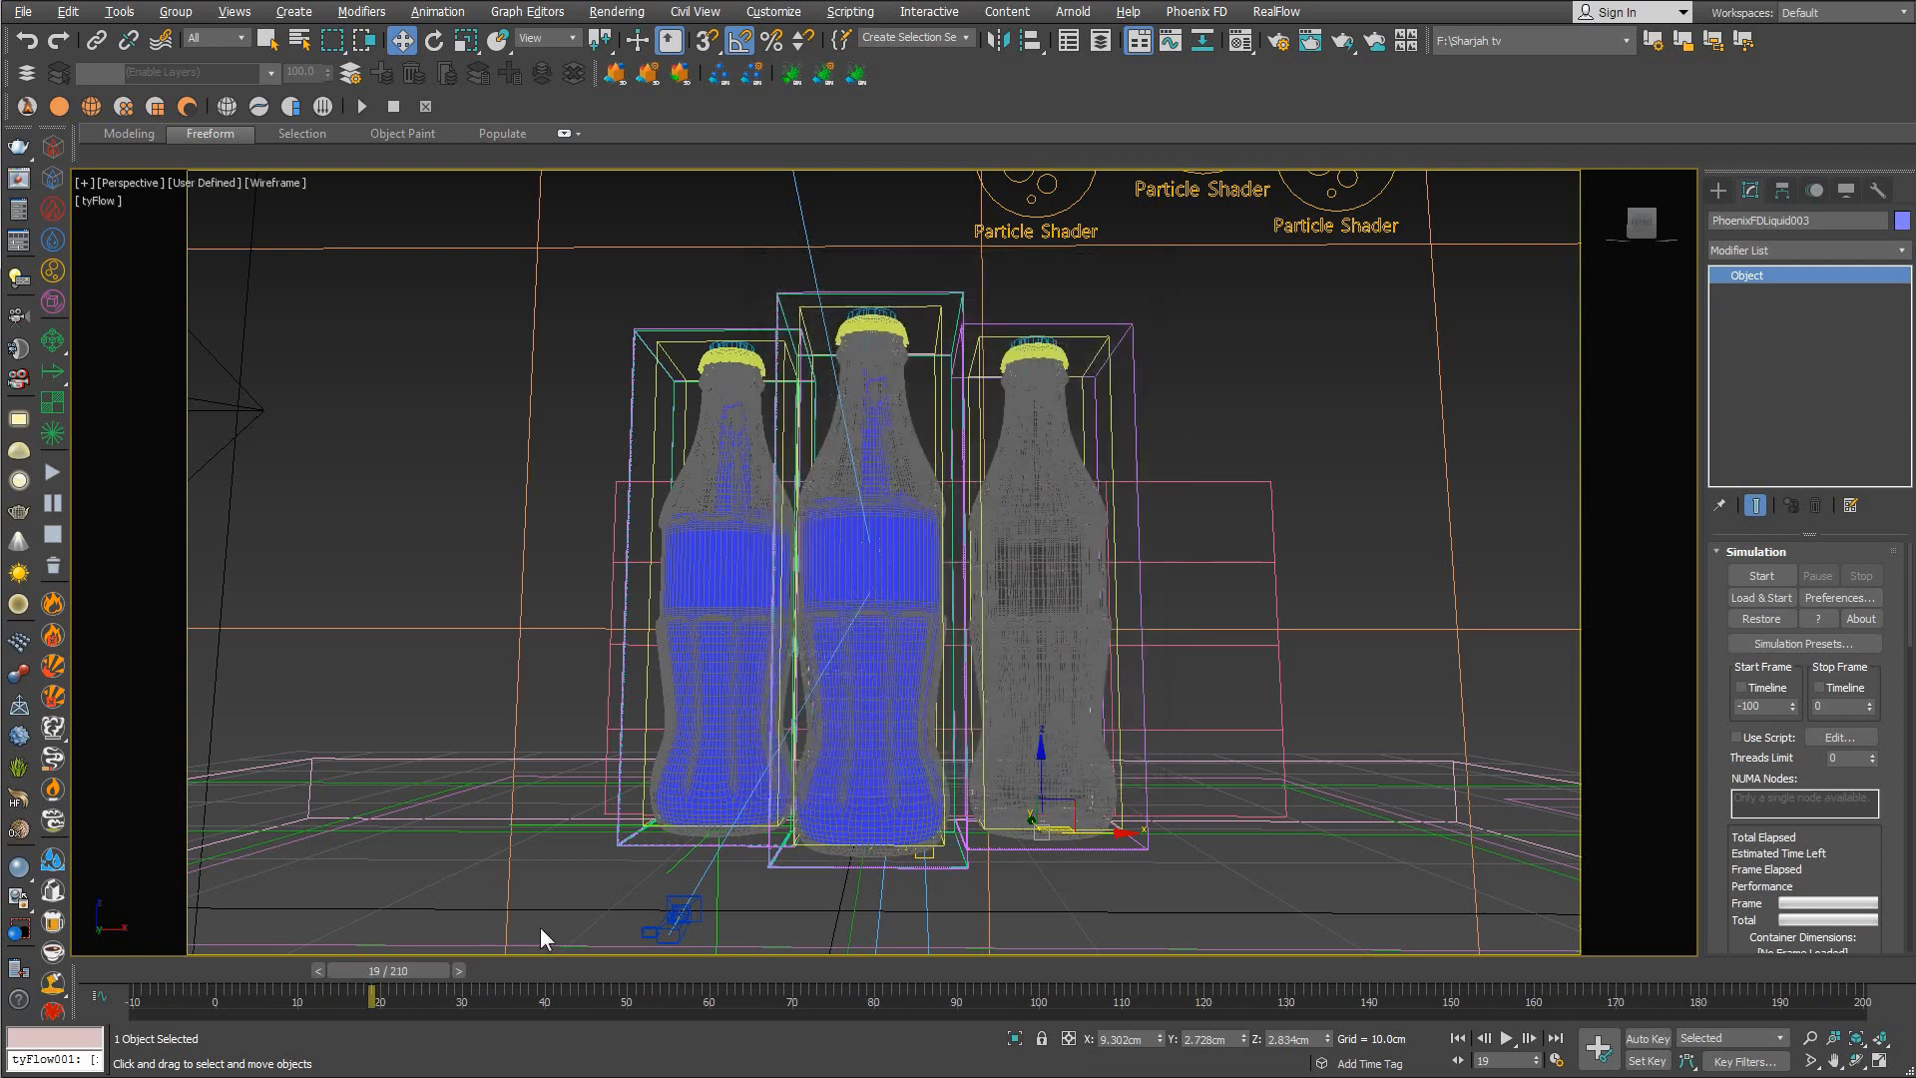
Set the simulation start frame of PhoenixFDLiquid003 to -10
double_click(1746, 706)
type("-10")
key("Return")
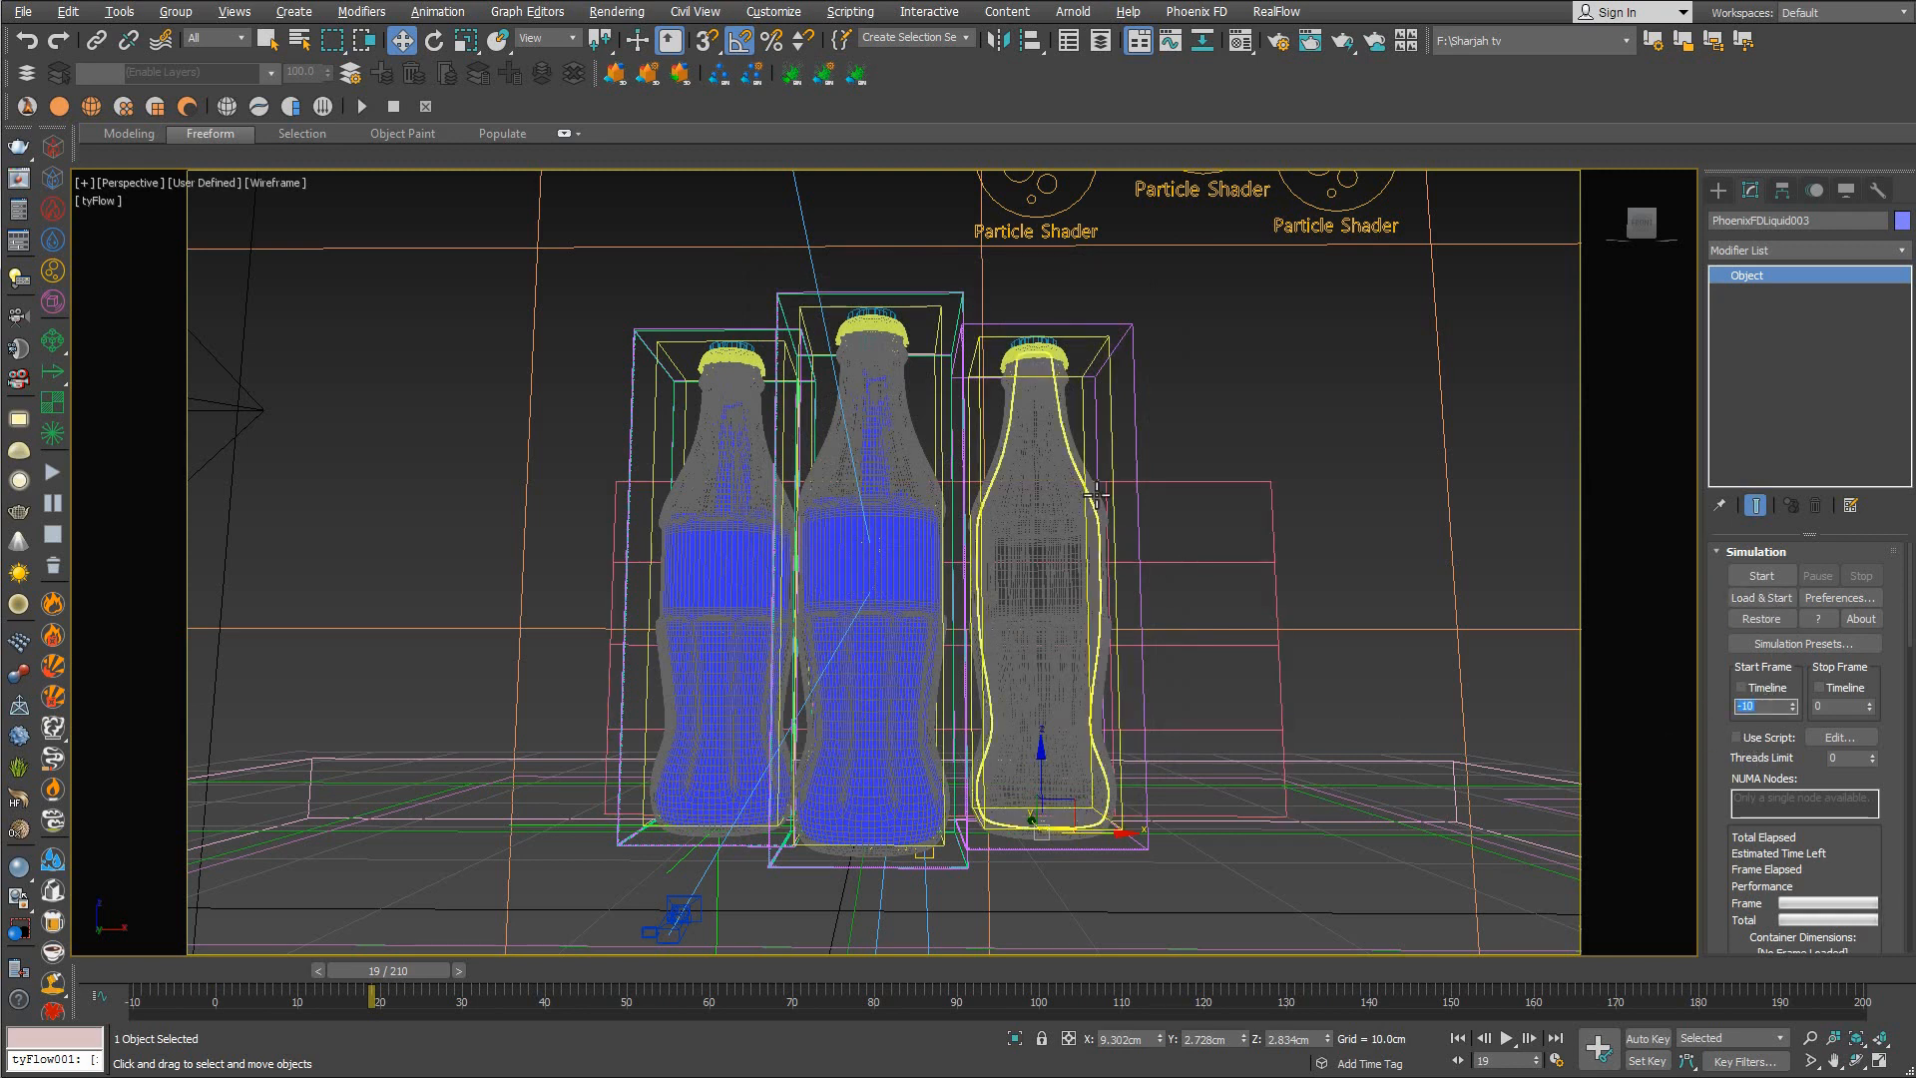
Bring up Load & Start and copy Cola_0000.aur from the ColaCache Initial folder into the ColaLeft folder
left_click(1777, 596)
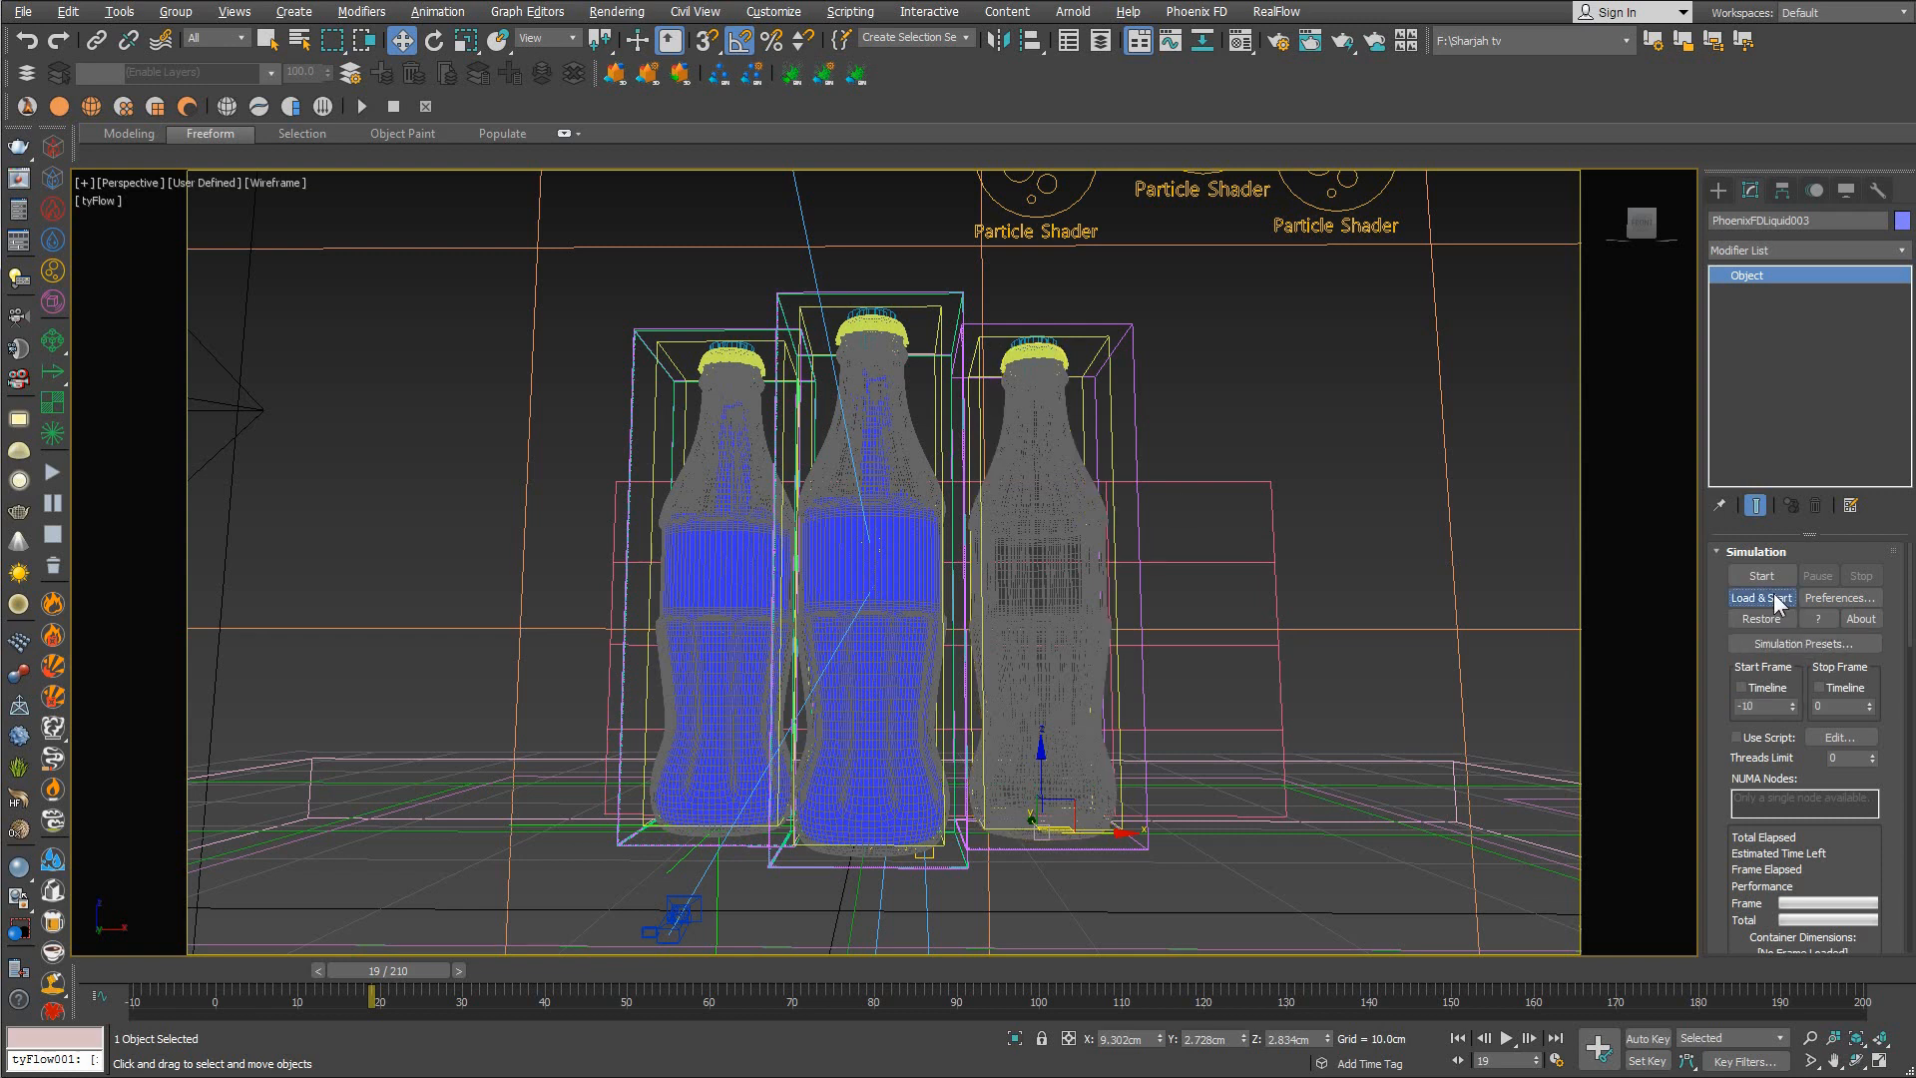
left_click(835, 218)
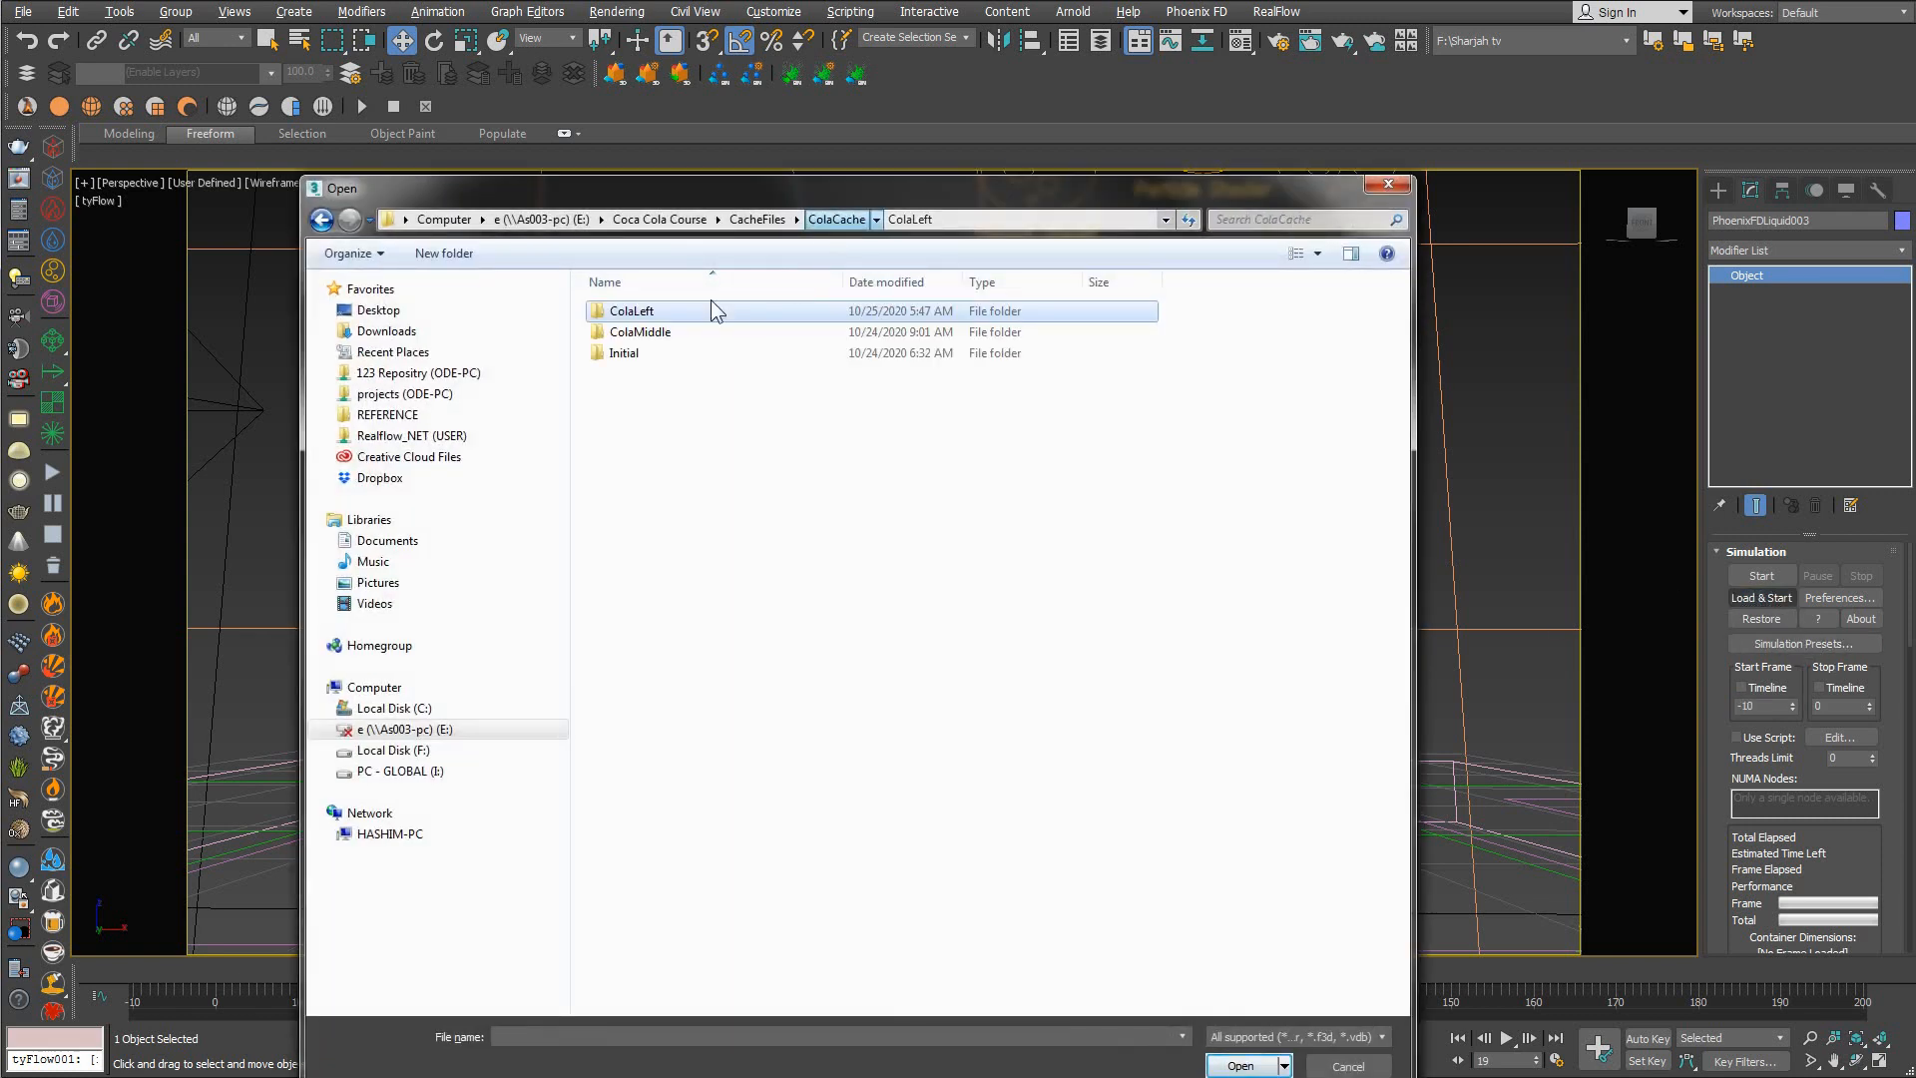
double_click(643, 352)
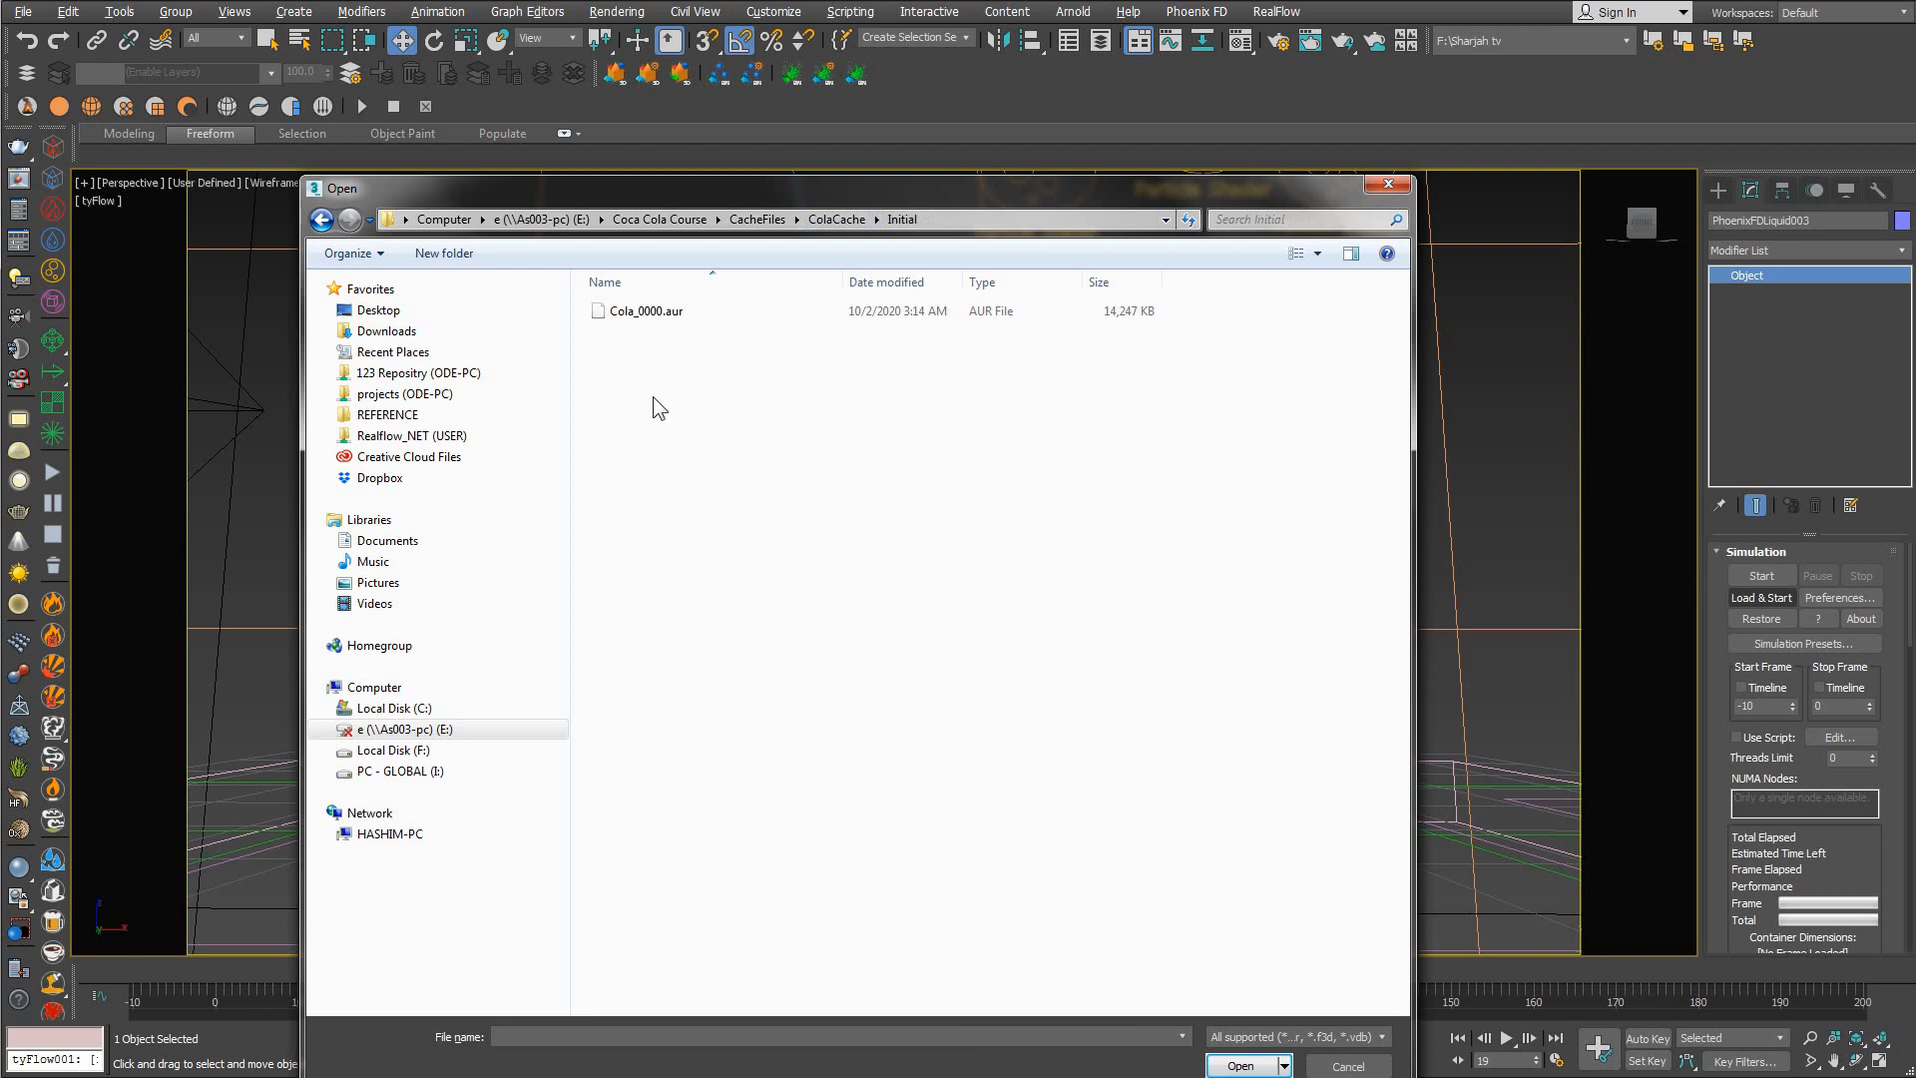
left_click(650, 313)
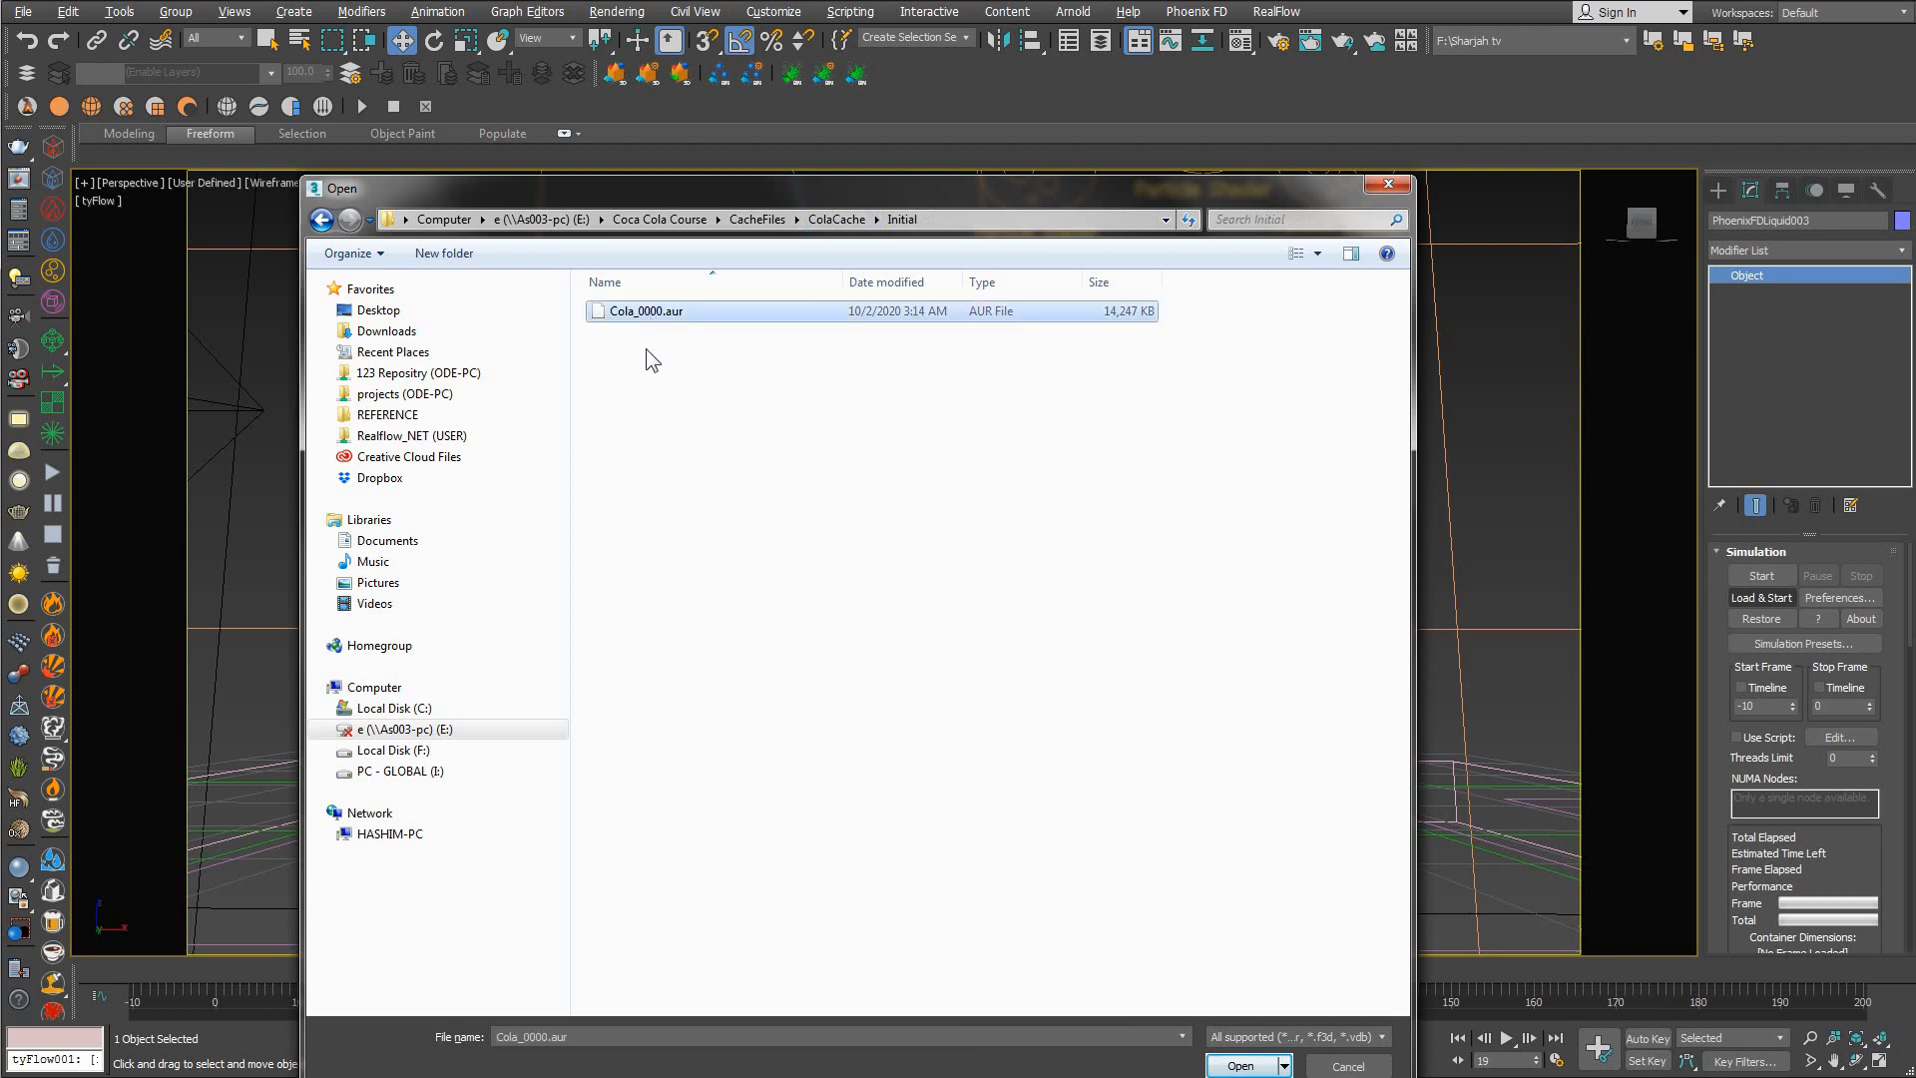
left_click(836, 218)
double_click(651, 314)
Rename the cache file in ColaLeft as Cola_-010.aur and leave the file browser without loading it
left_click(644, 316)
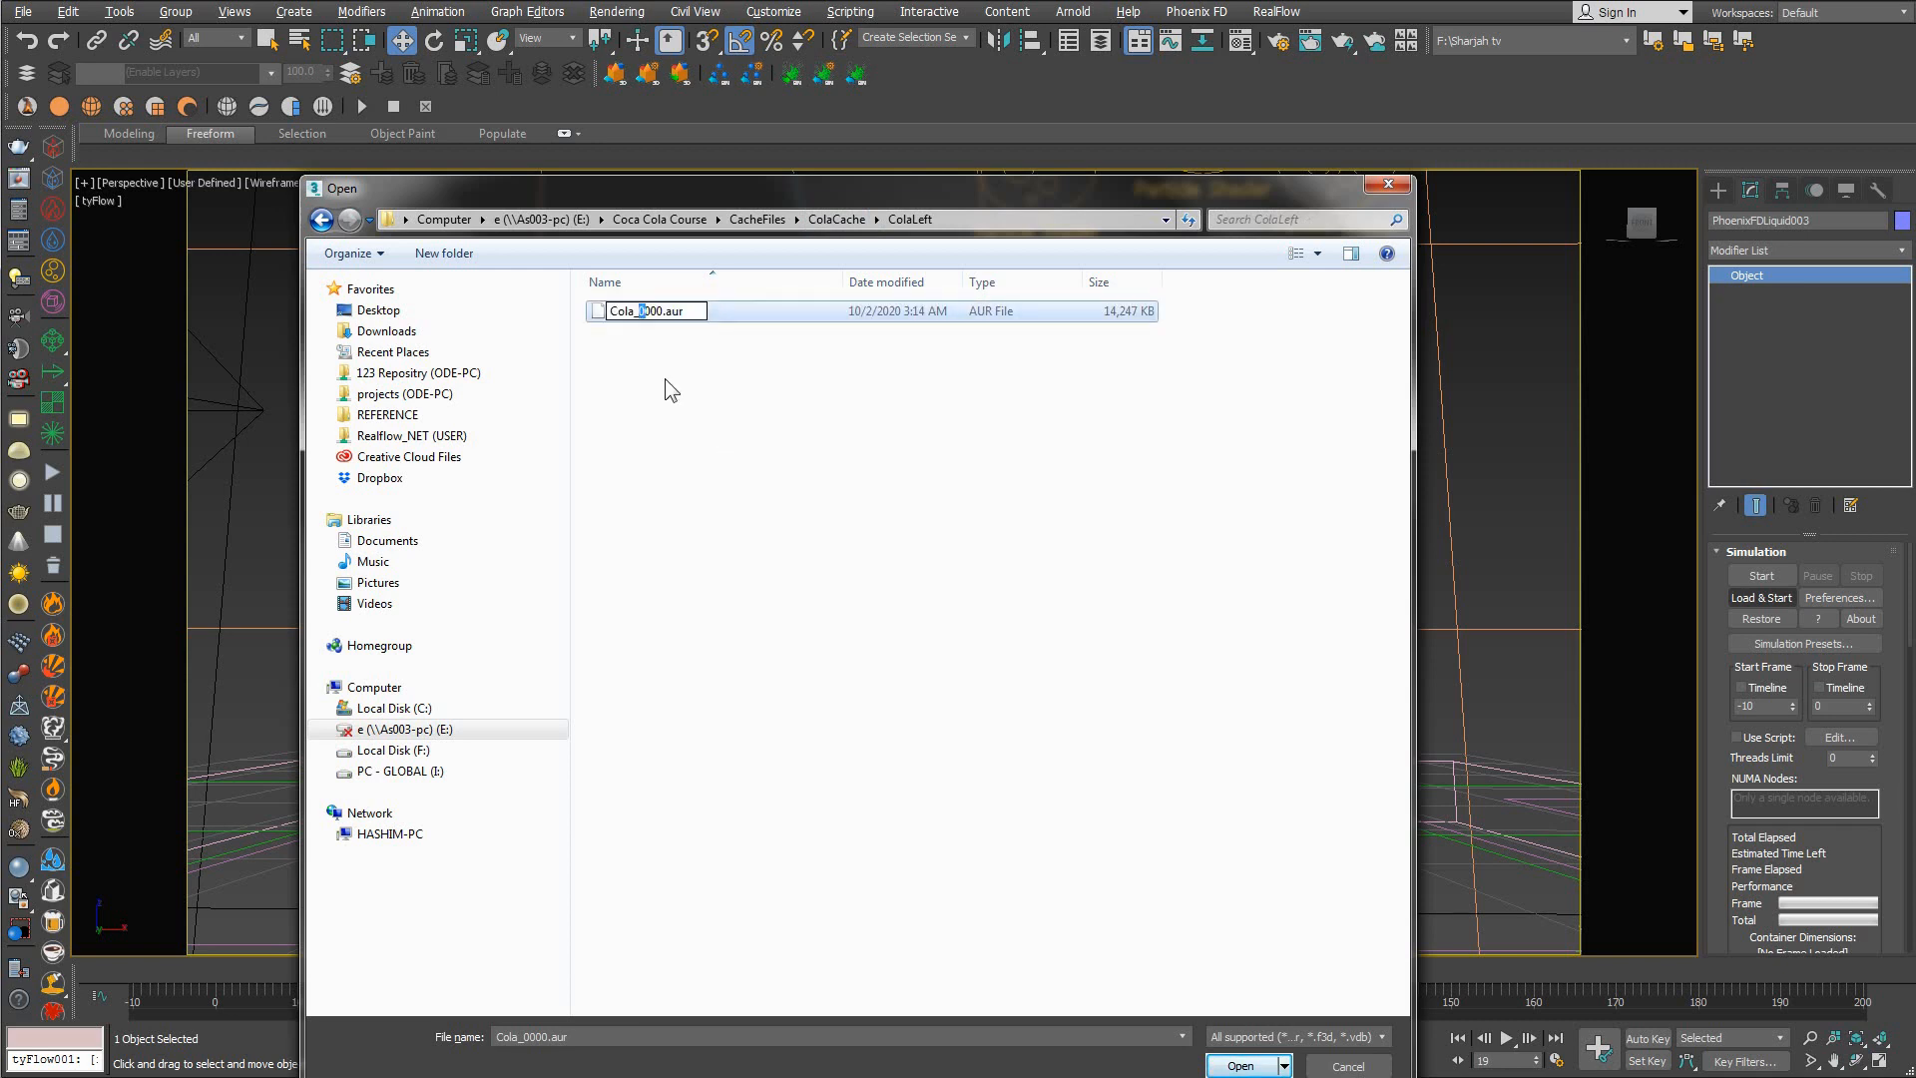
type("-01")
left_click(722, 431)
left_click(681, 311)
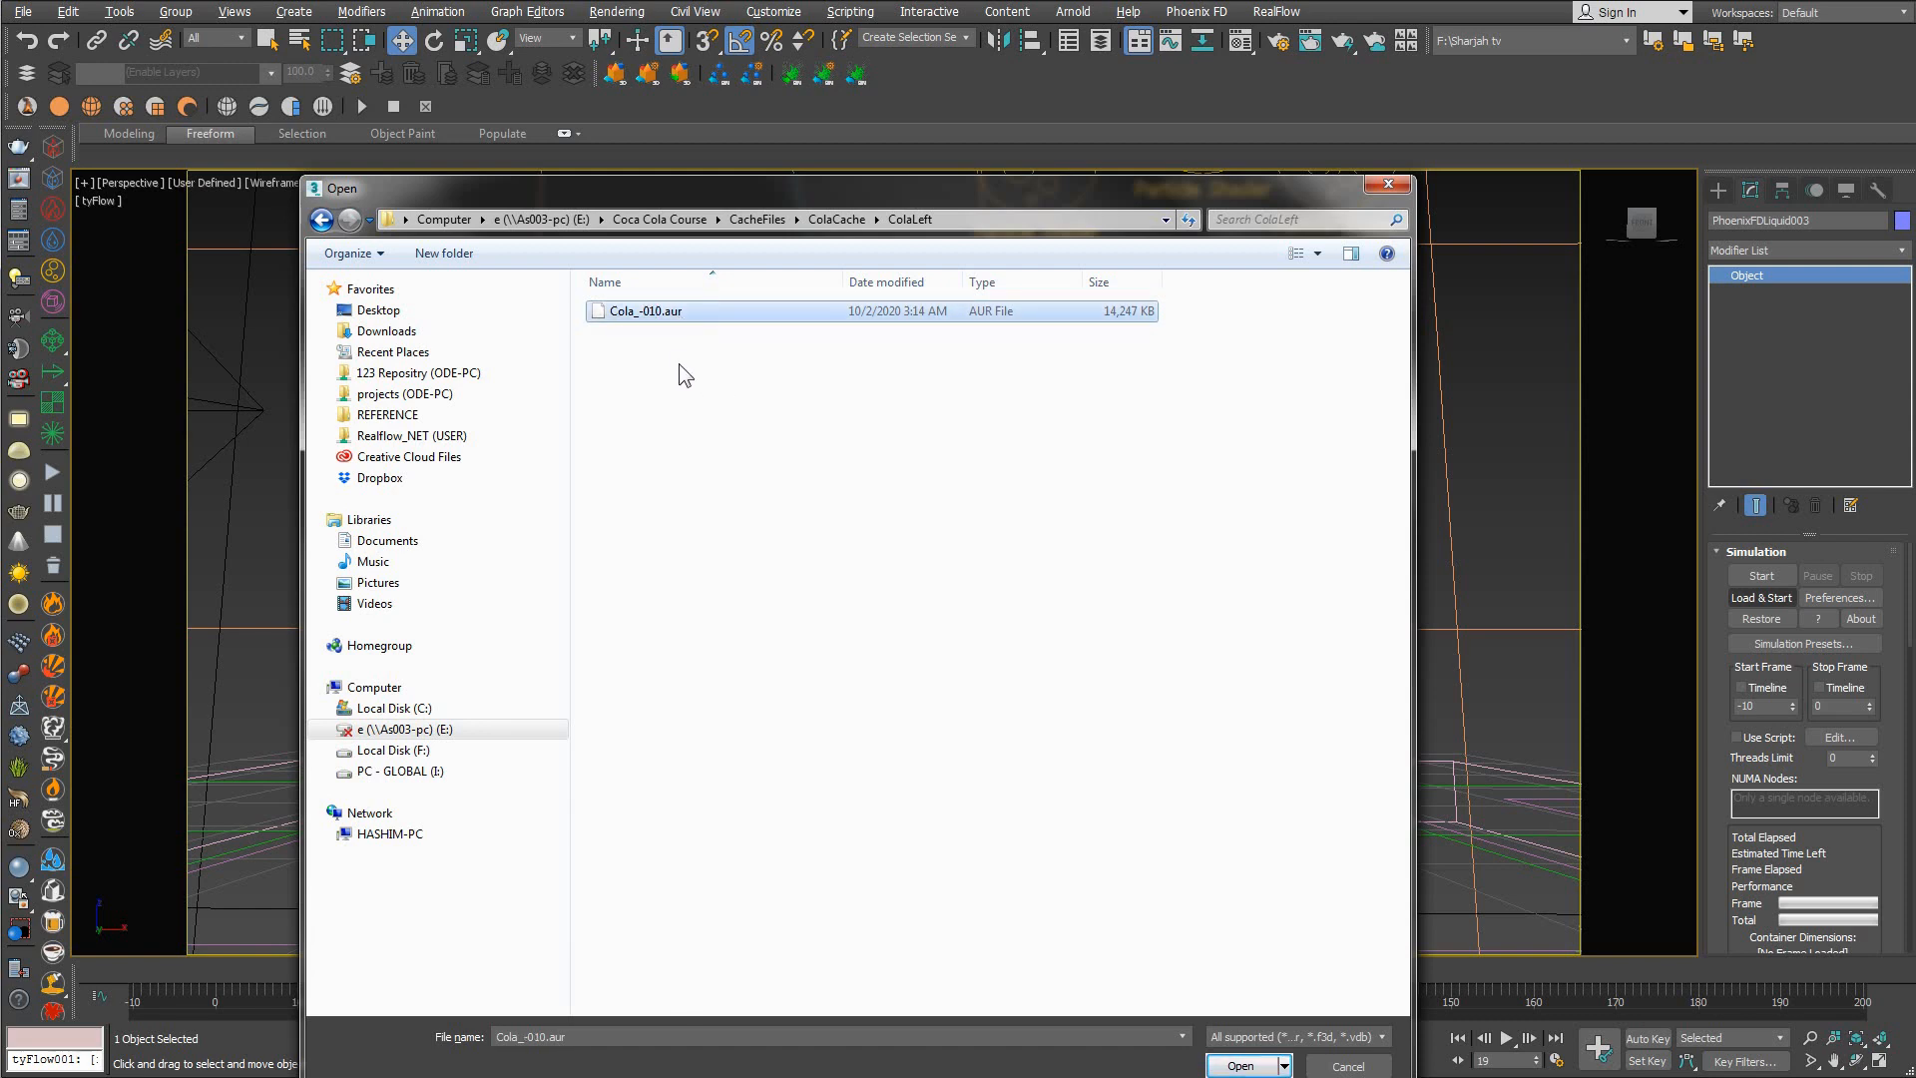
left_click(1344, 1068)
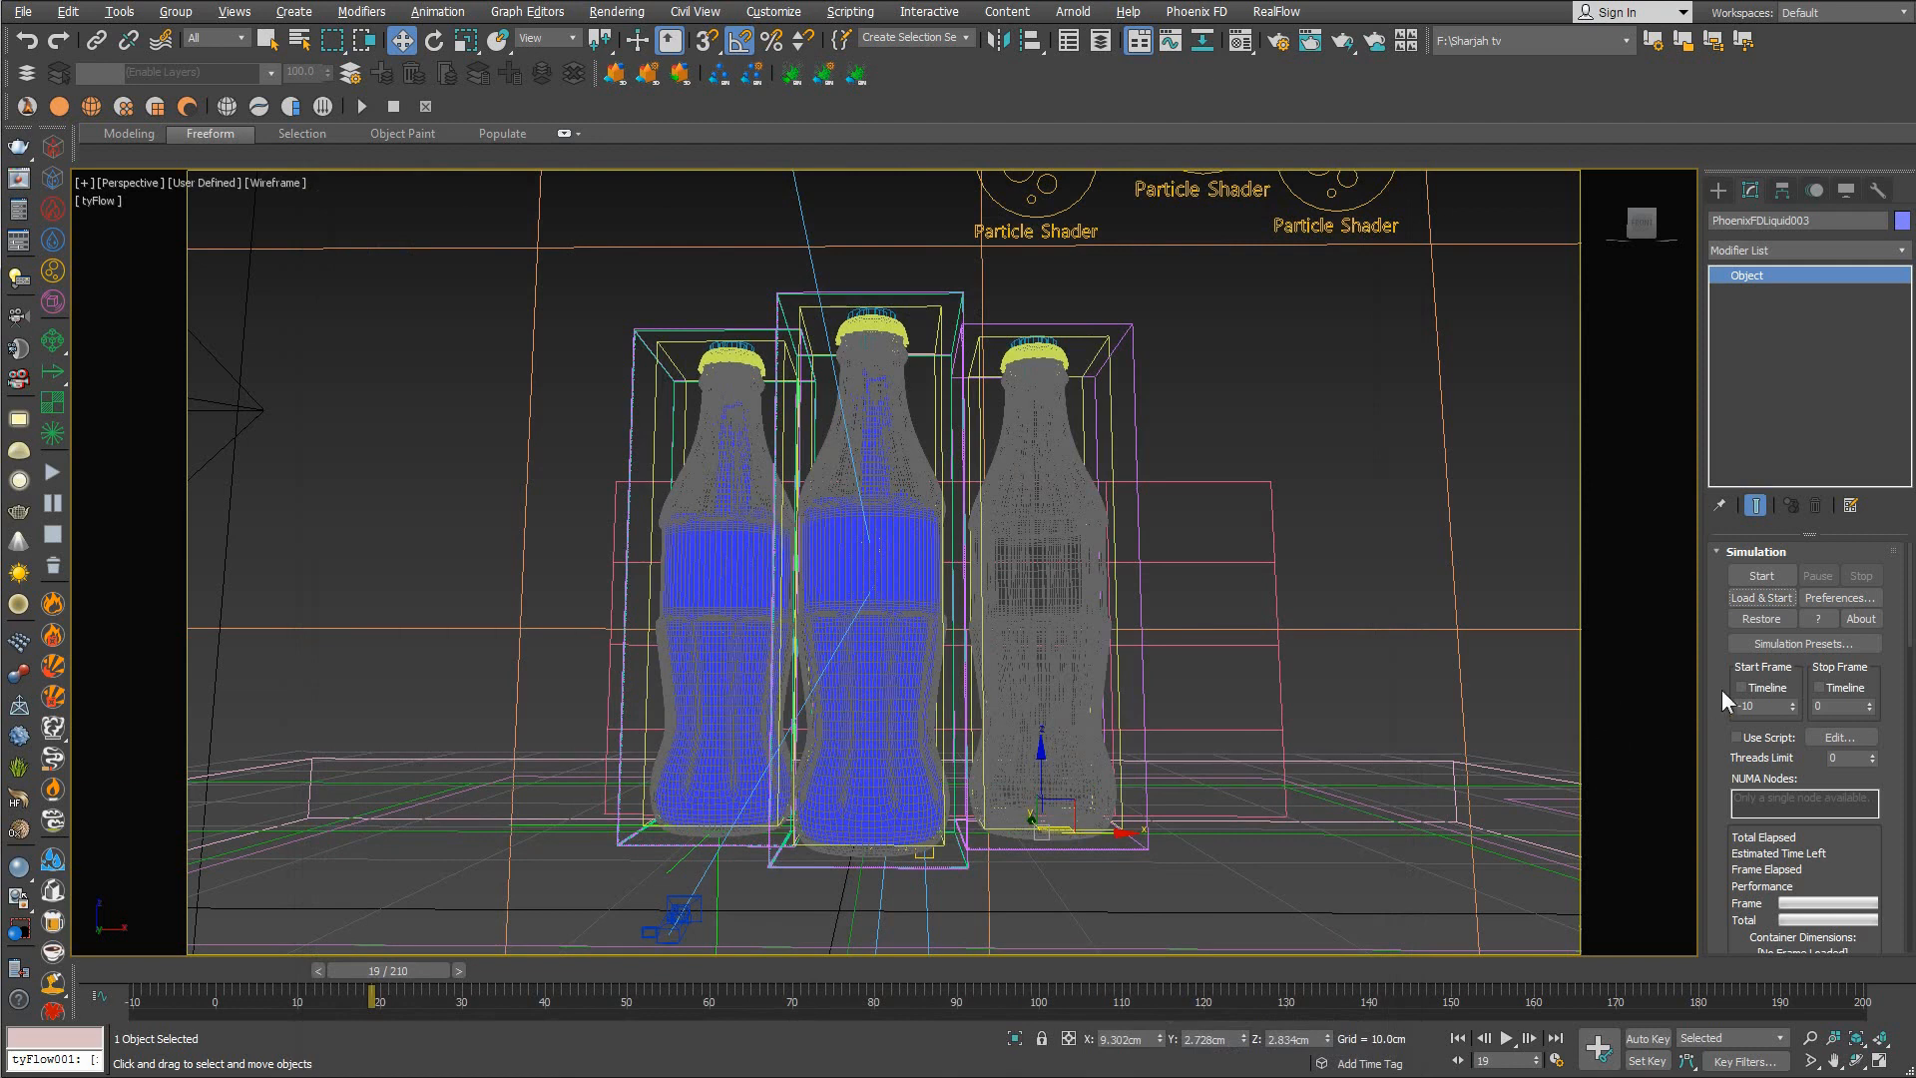
Set the simulation stop frame of PhoenixFDLiquid003 to 75
double_click(1835, 705)
type("200")
key("Return")
type("75")
key("Return")
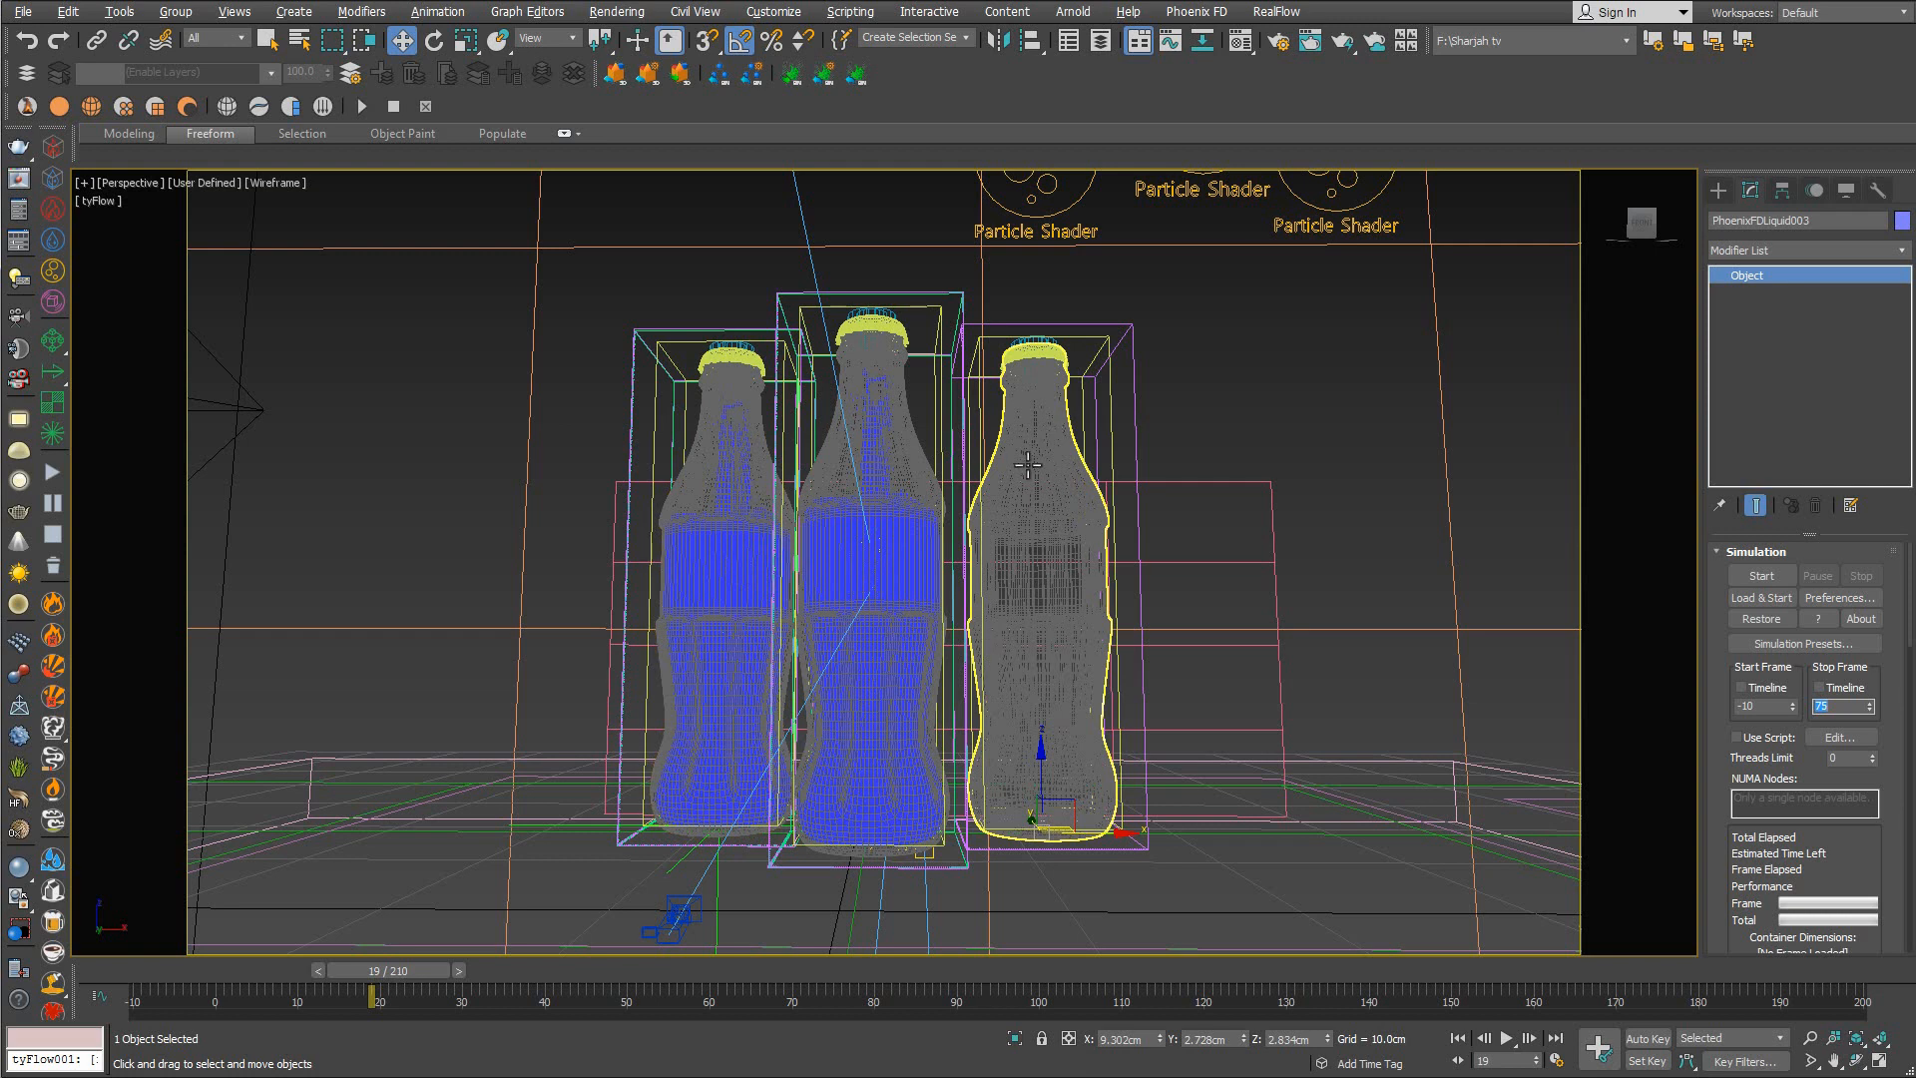
Scrub the timeline around frame 0 and back to frame -6 to examine the bottles' motion before the simulation
left_click(224, 972)
key("w")
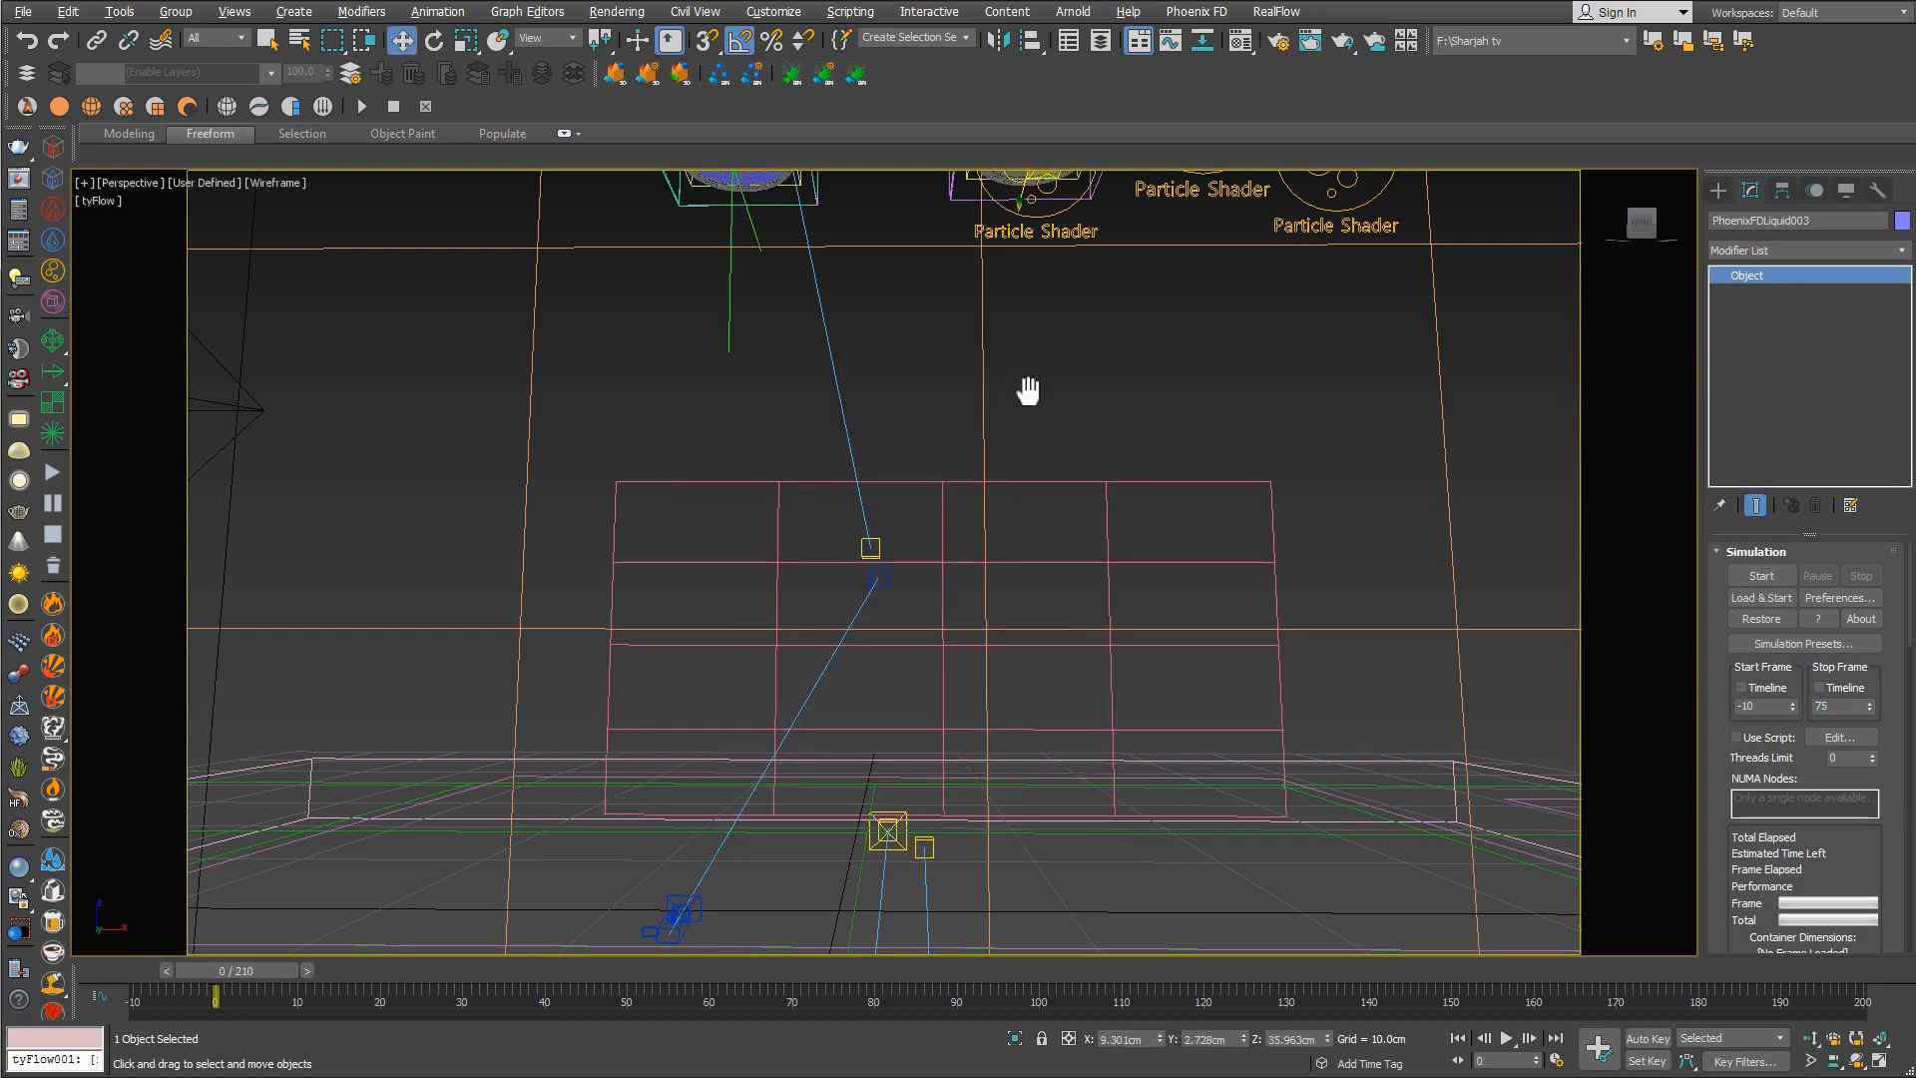
middle_click_drag(1028, 390, 1015, 449)
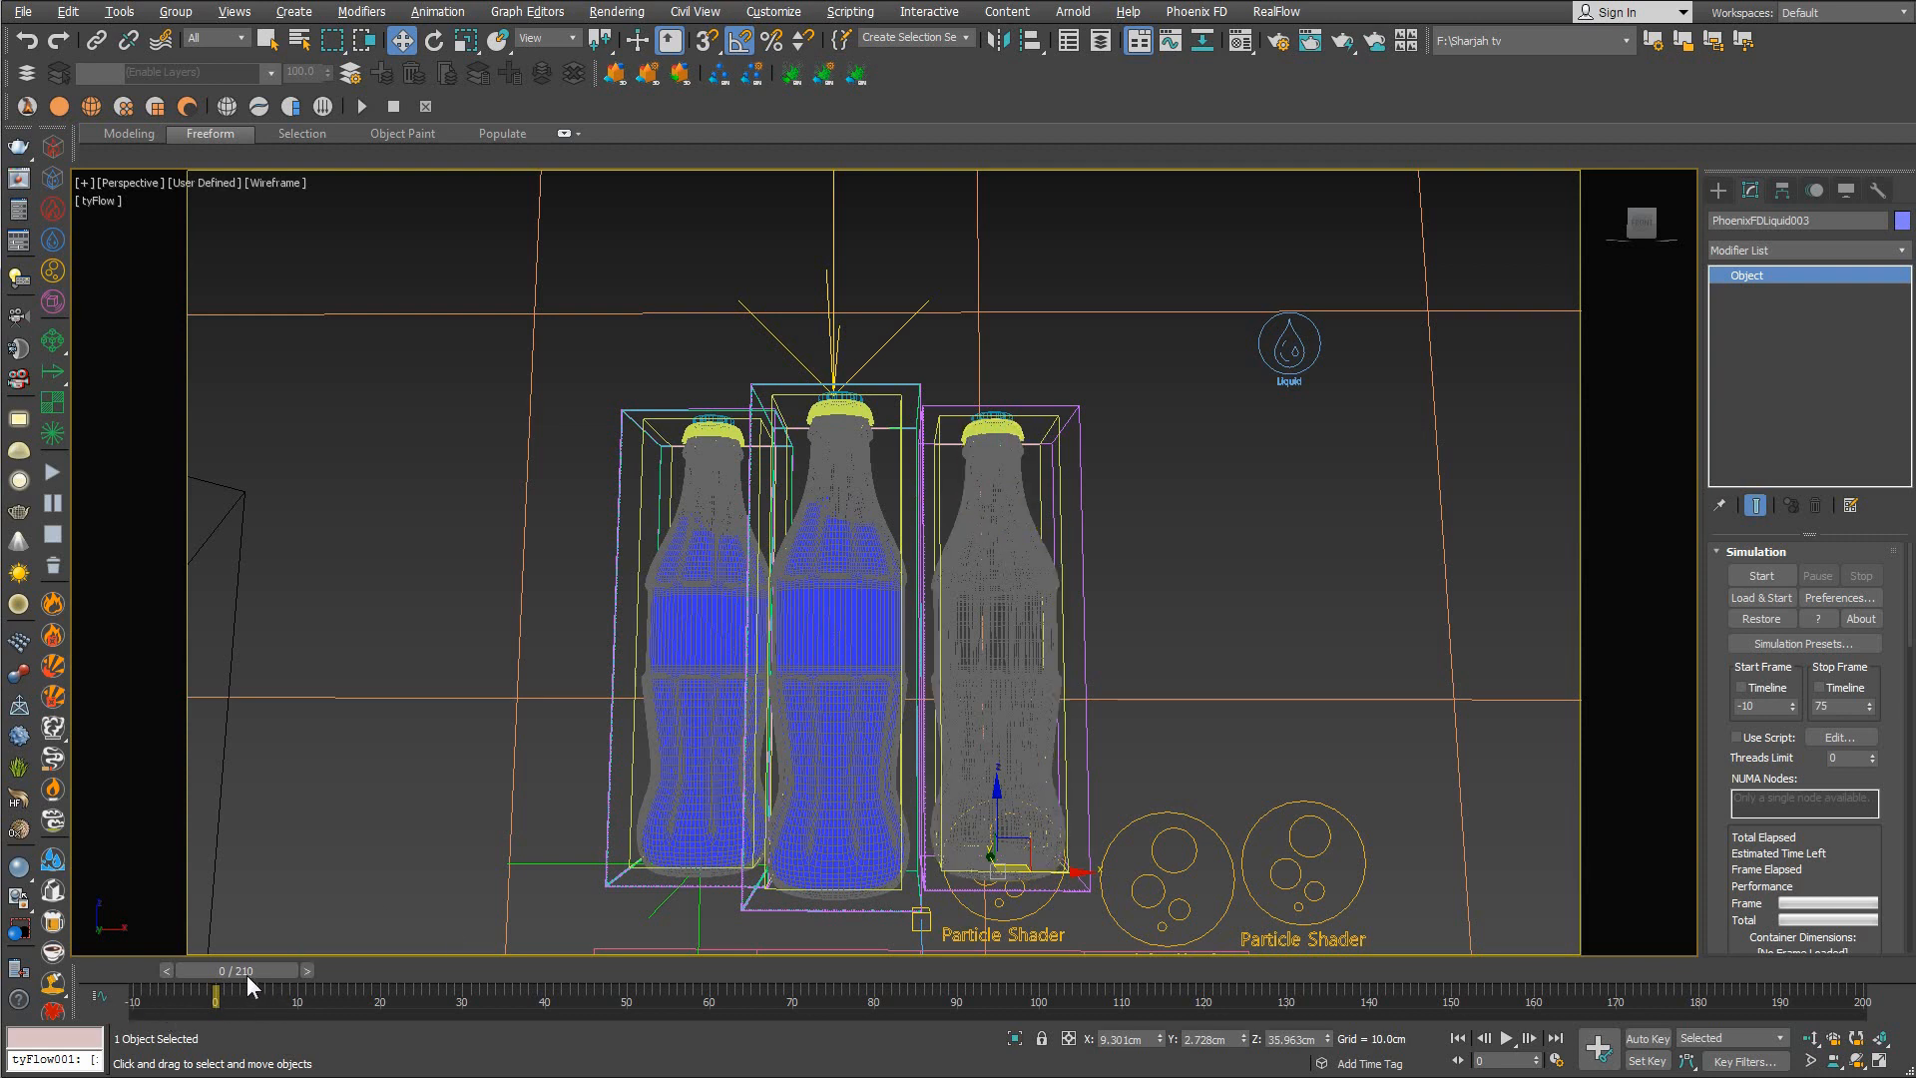
left_click_drag(253, 970, 231, 970)
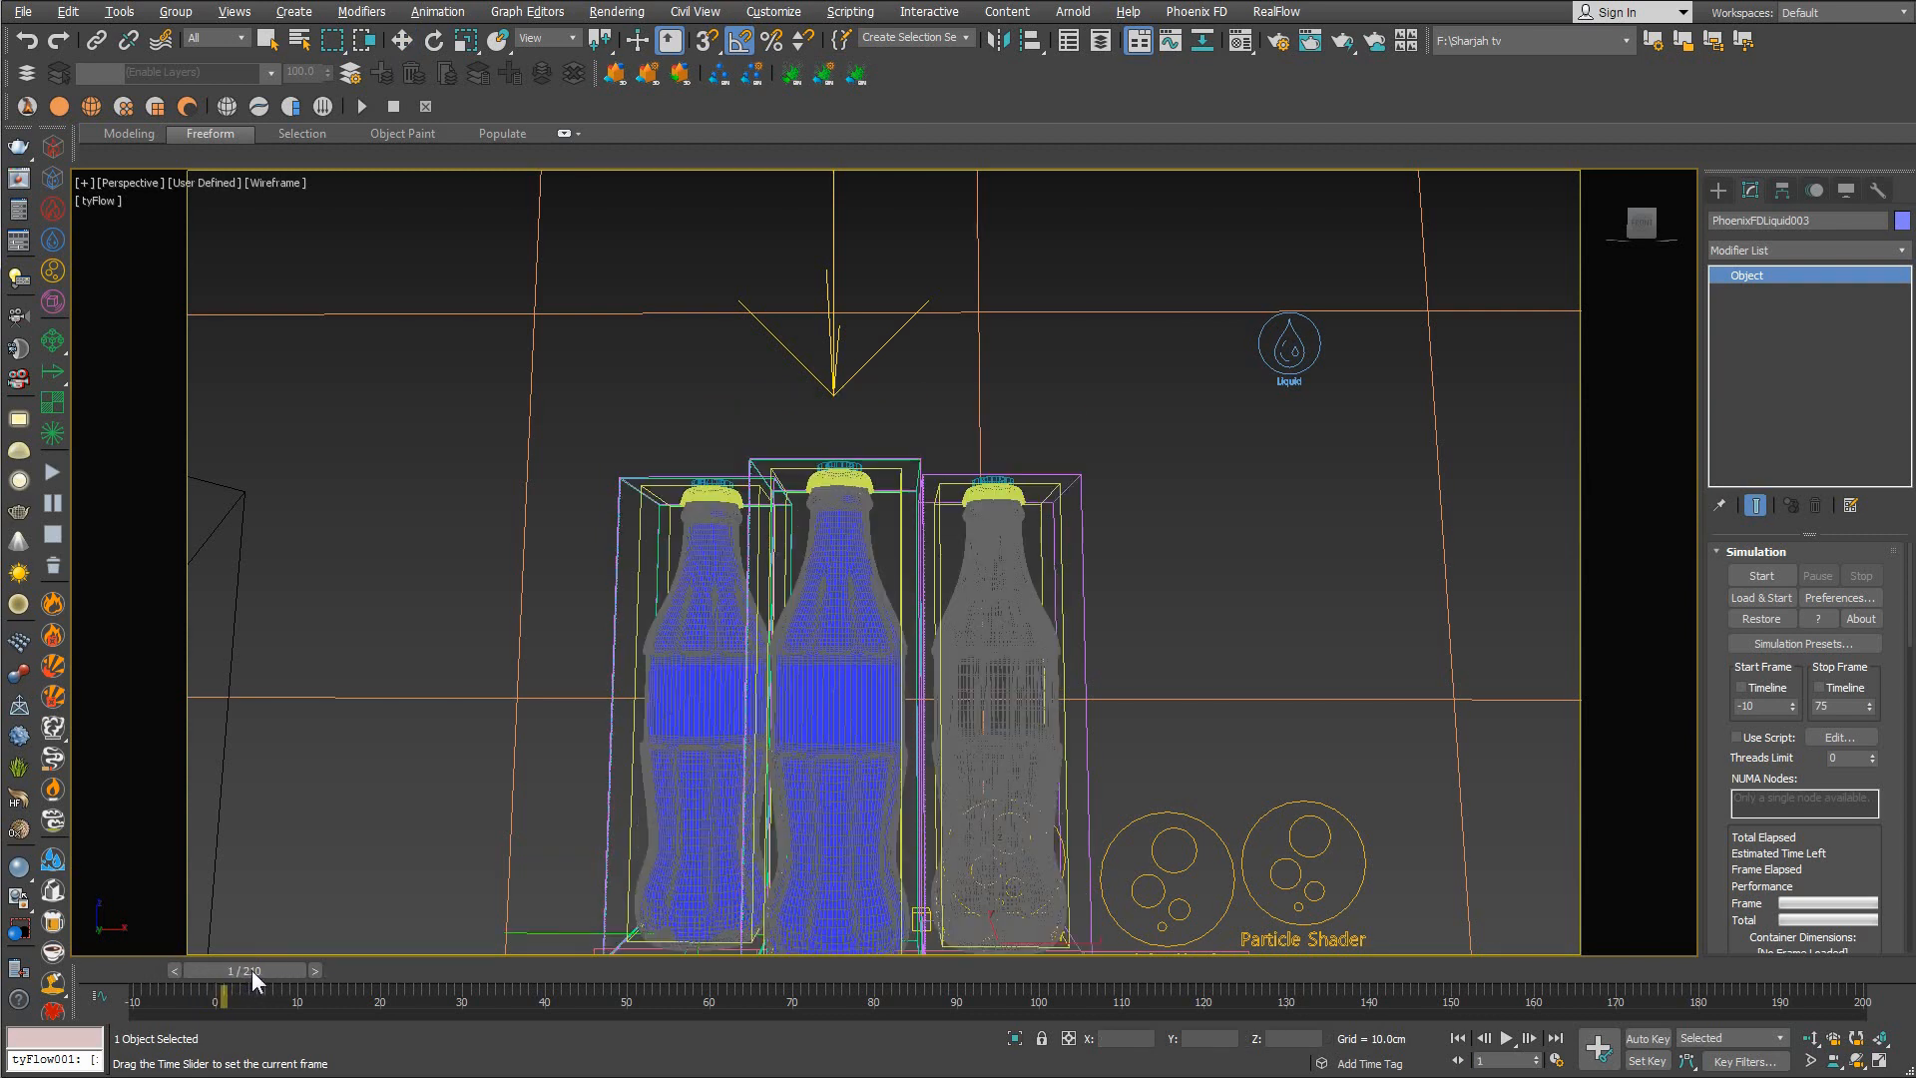
left_click_drag(252, 970, 190, 970)
key("w")
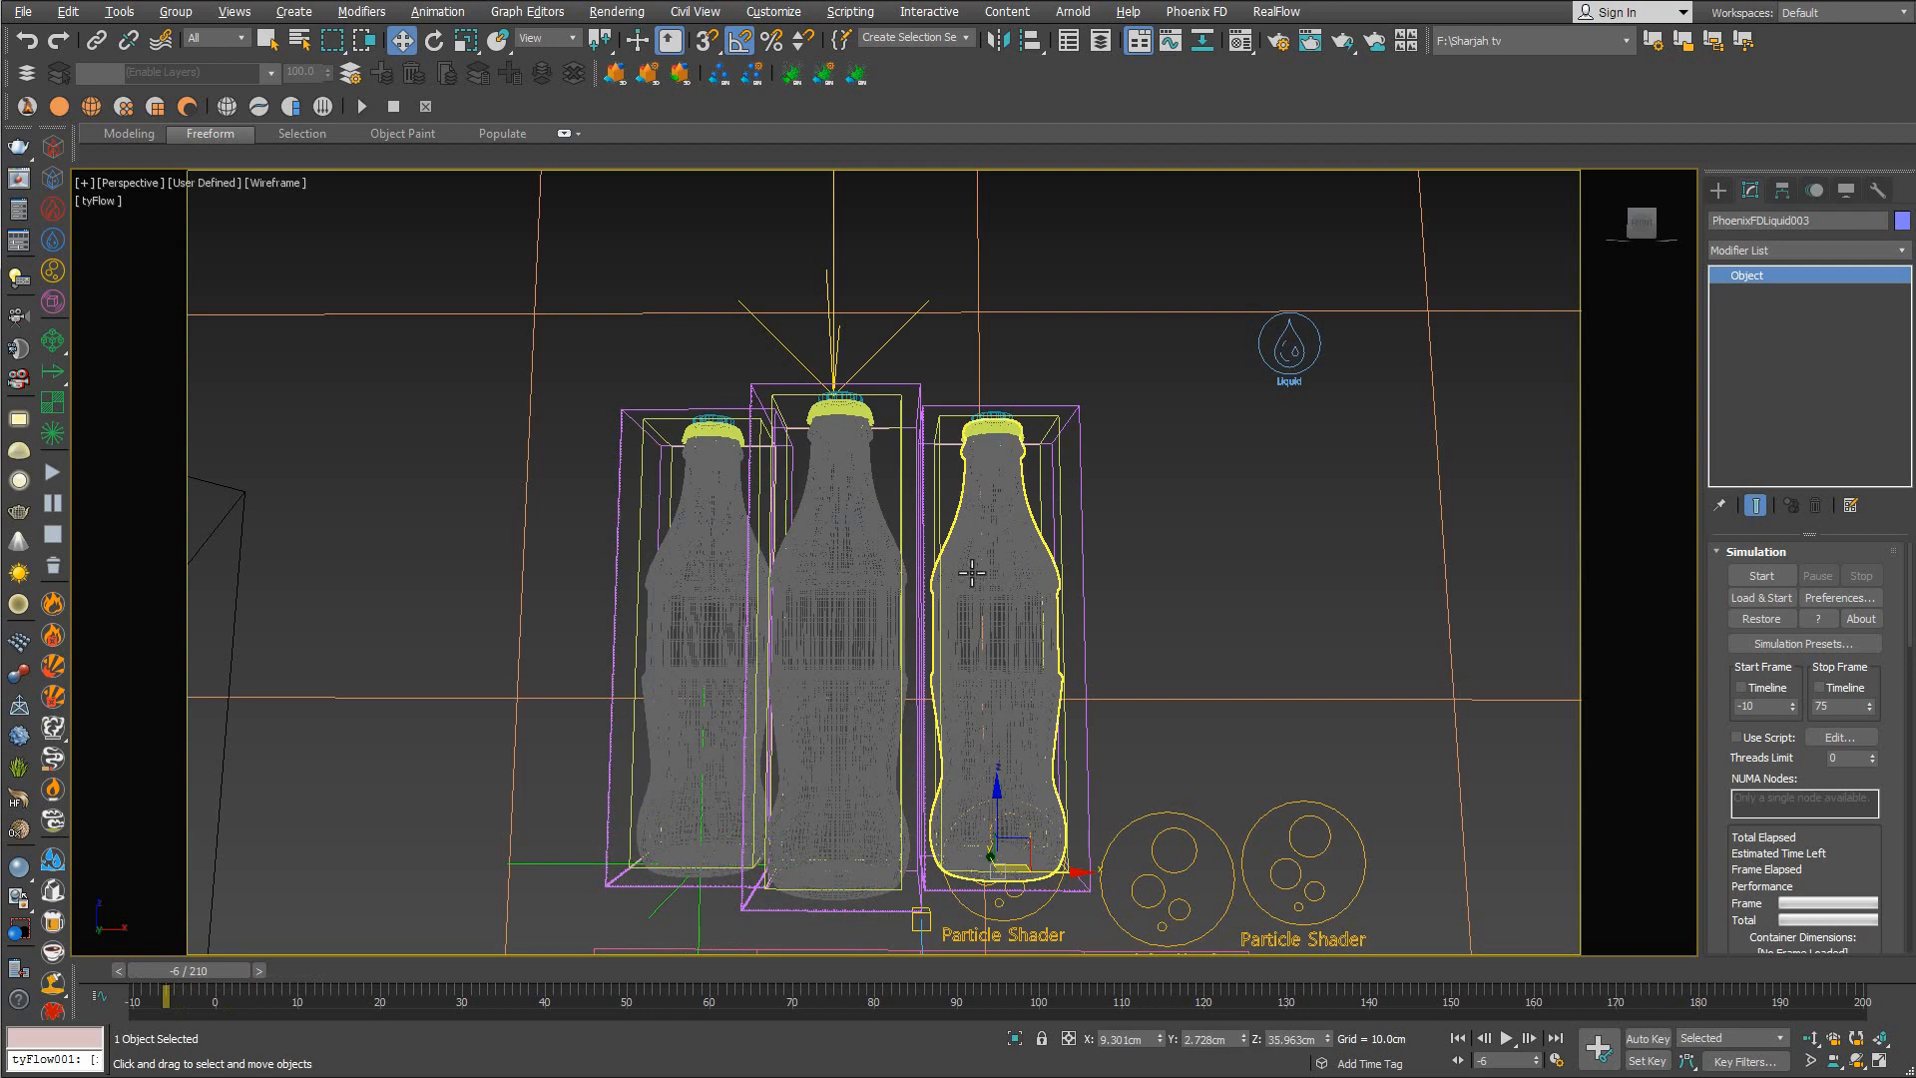
Select PhoenixFDLiquid004 and browse to the ColaCache folder for its simulation cache save path
left_click(632, 415)
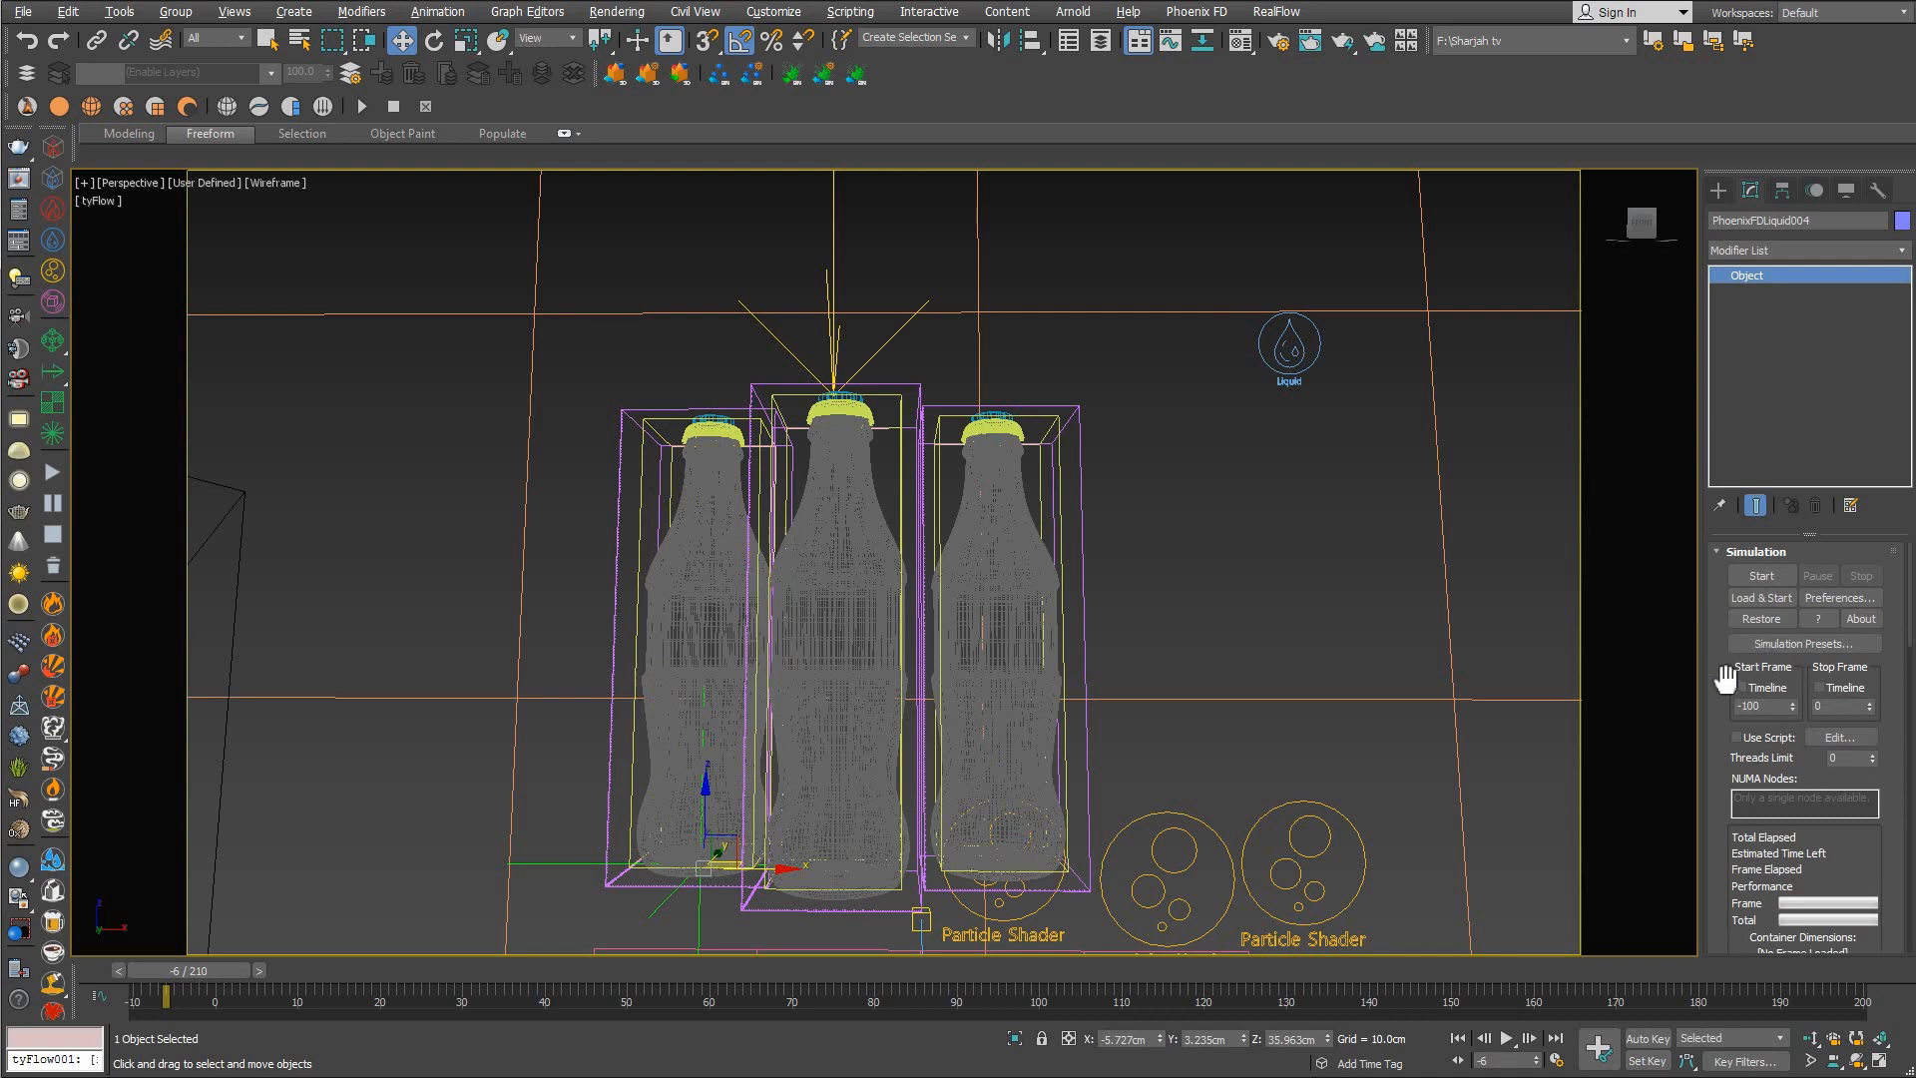
scroll(1725, 684, "down", 5)
scroll(1721, 743, "down", 5)
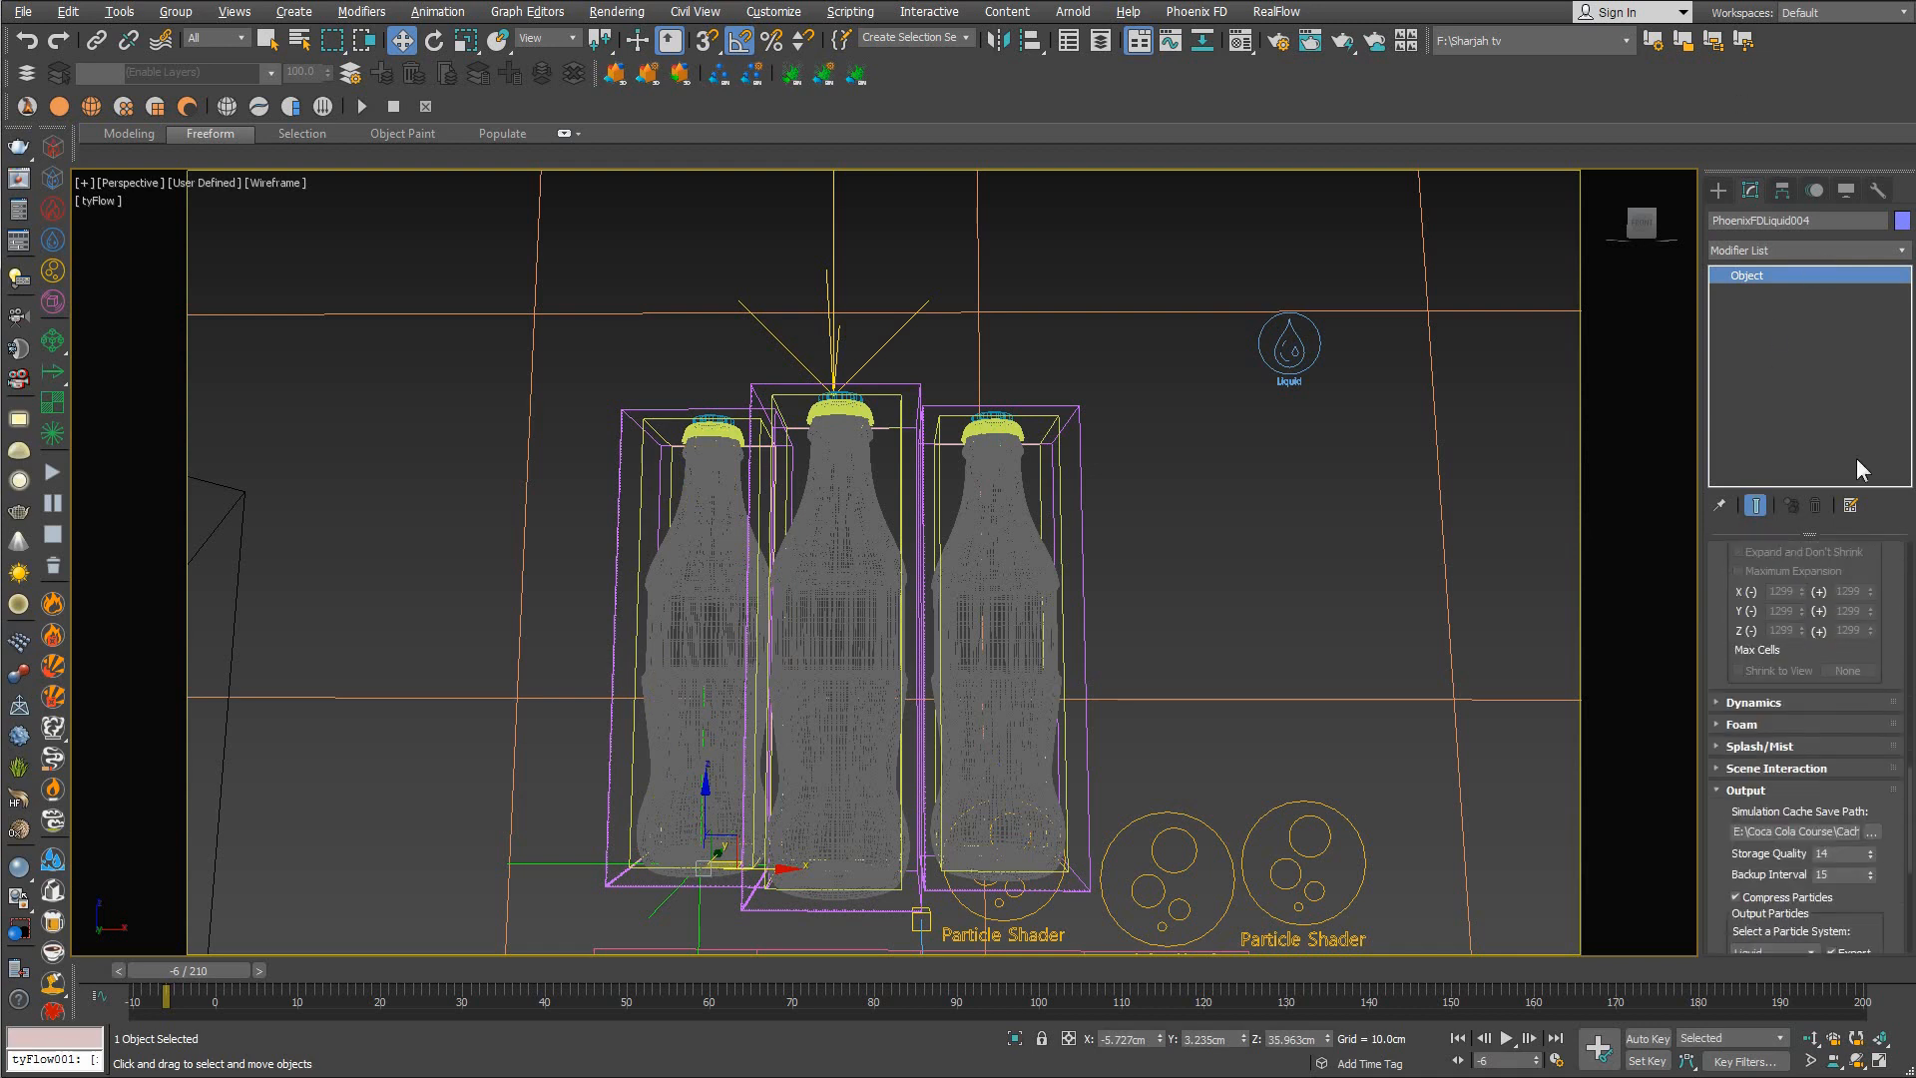
left_click(1871, 828)
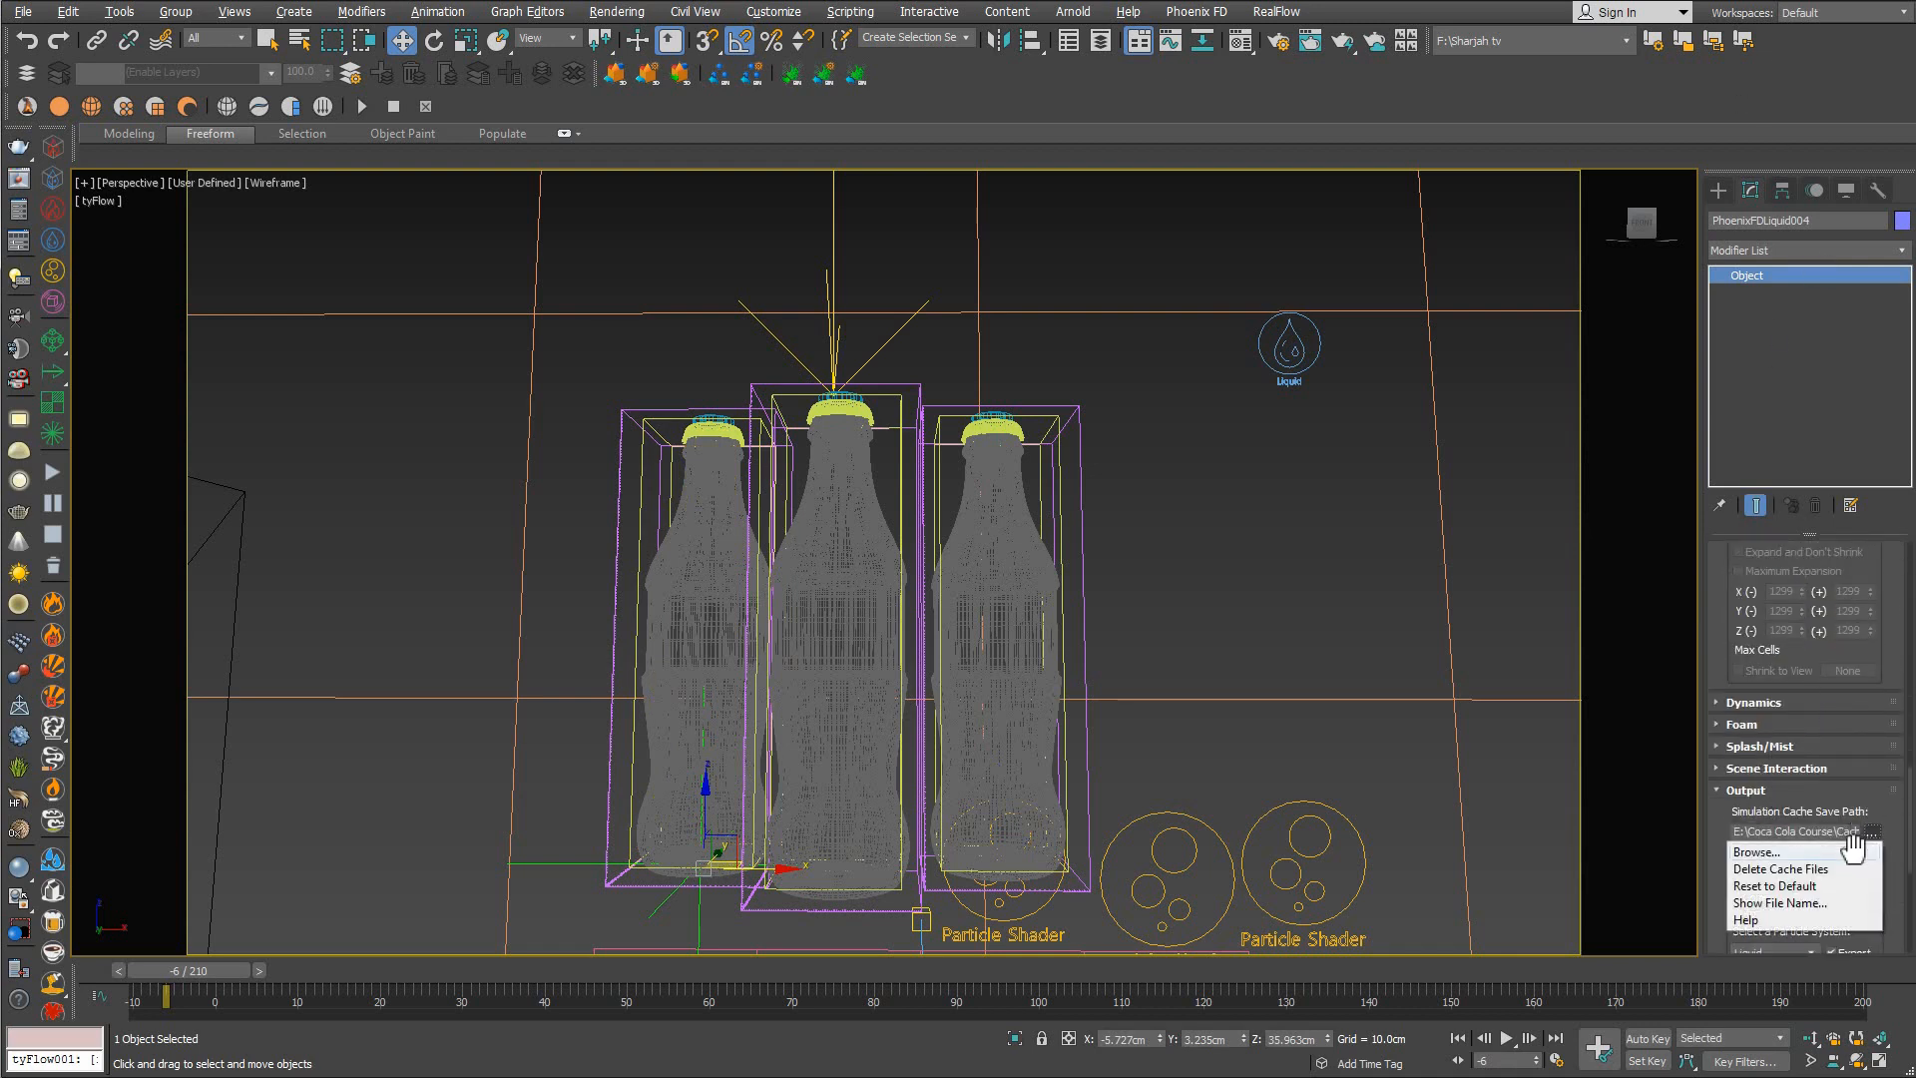
left_click(1761, 849)
left_click(839, 220)
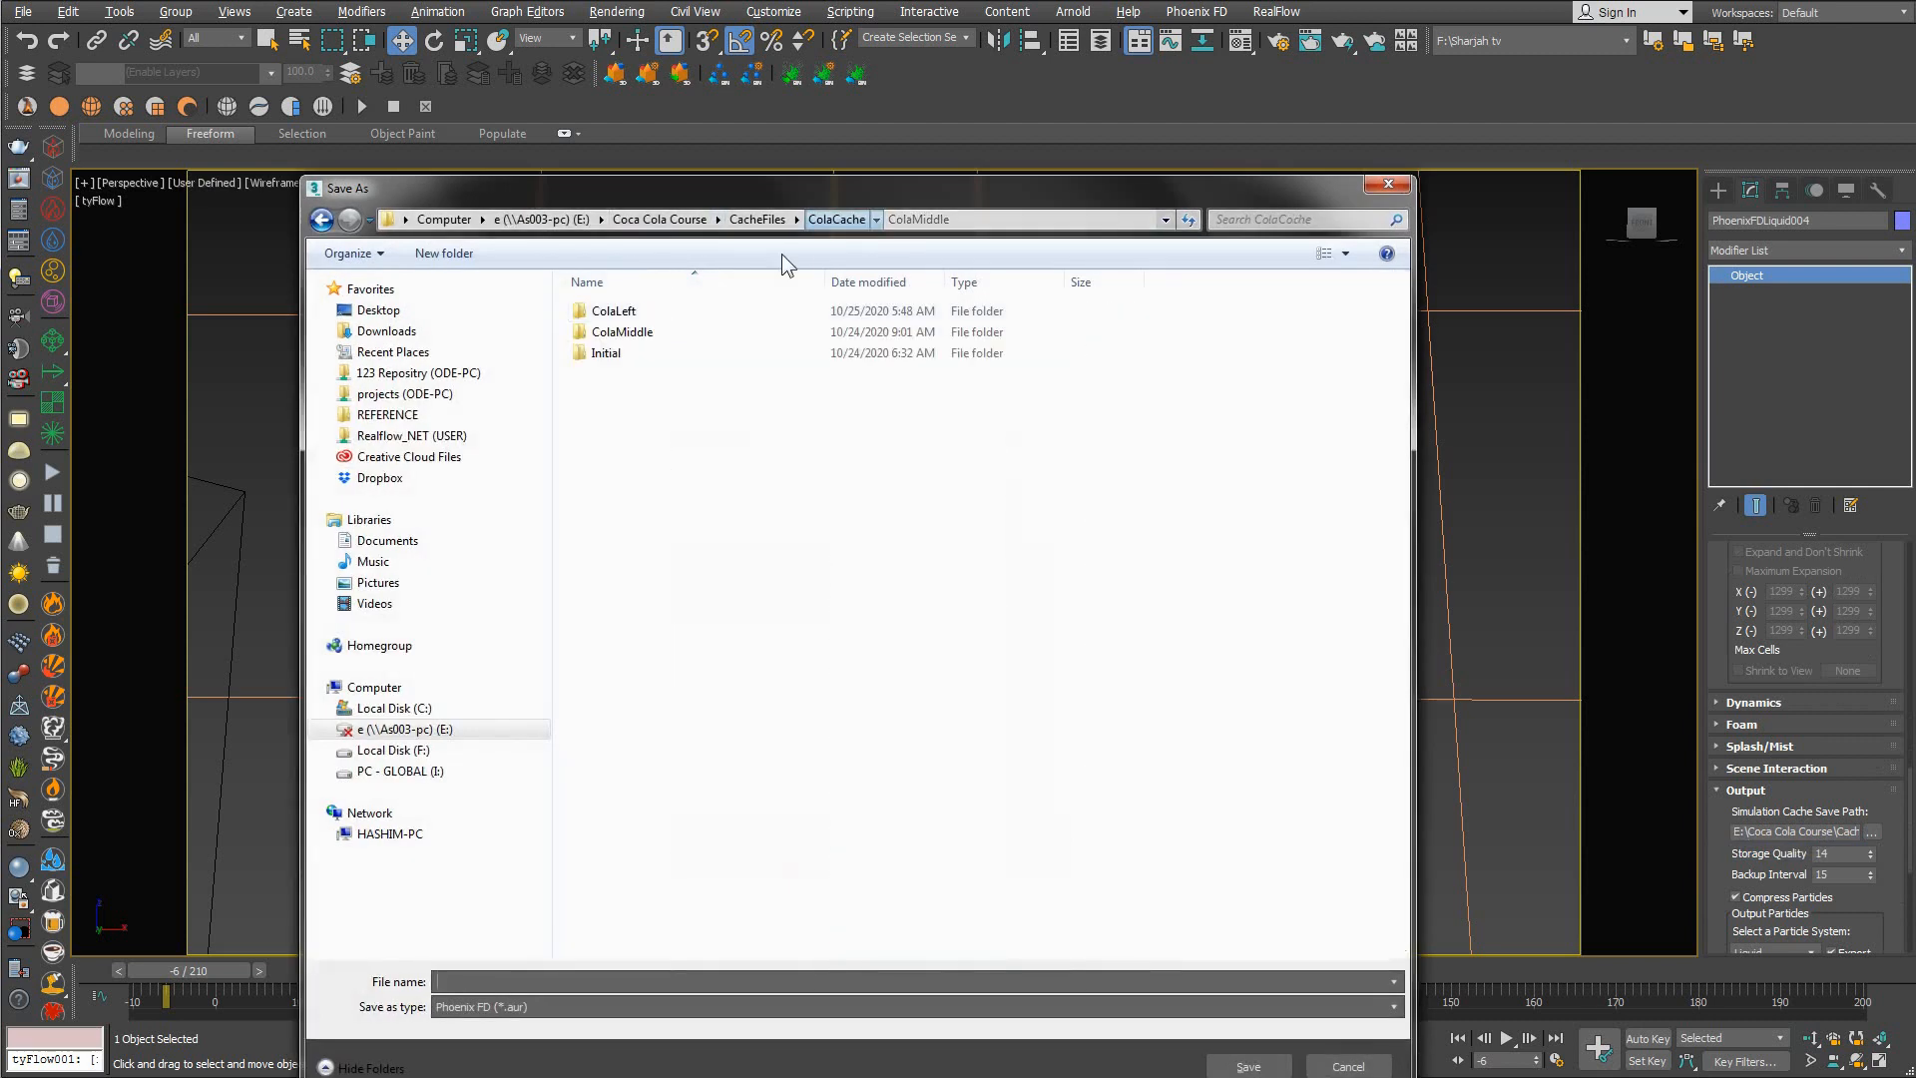
Create a ColaRight folder inside ColaCache and save the simulation cache path in it with the file name Cola_
left_click(443, 253)
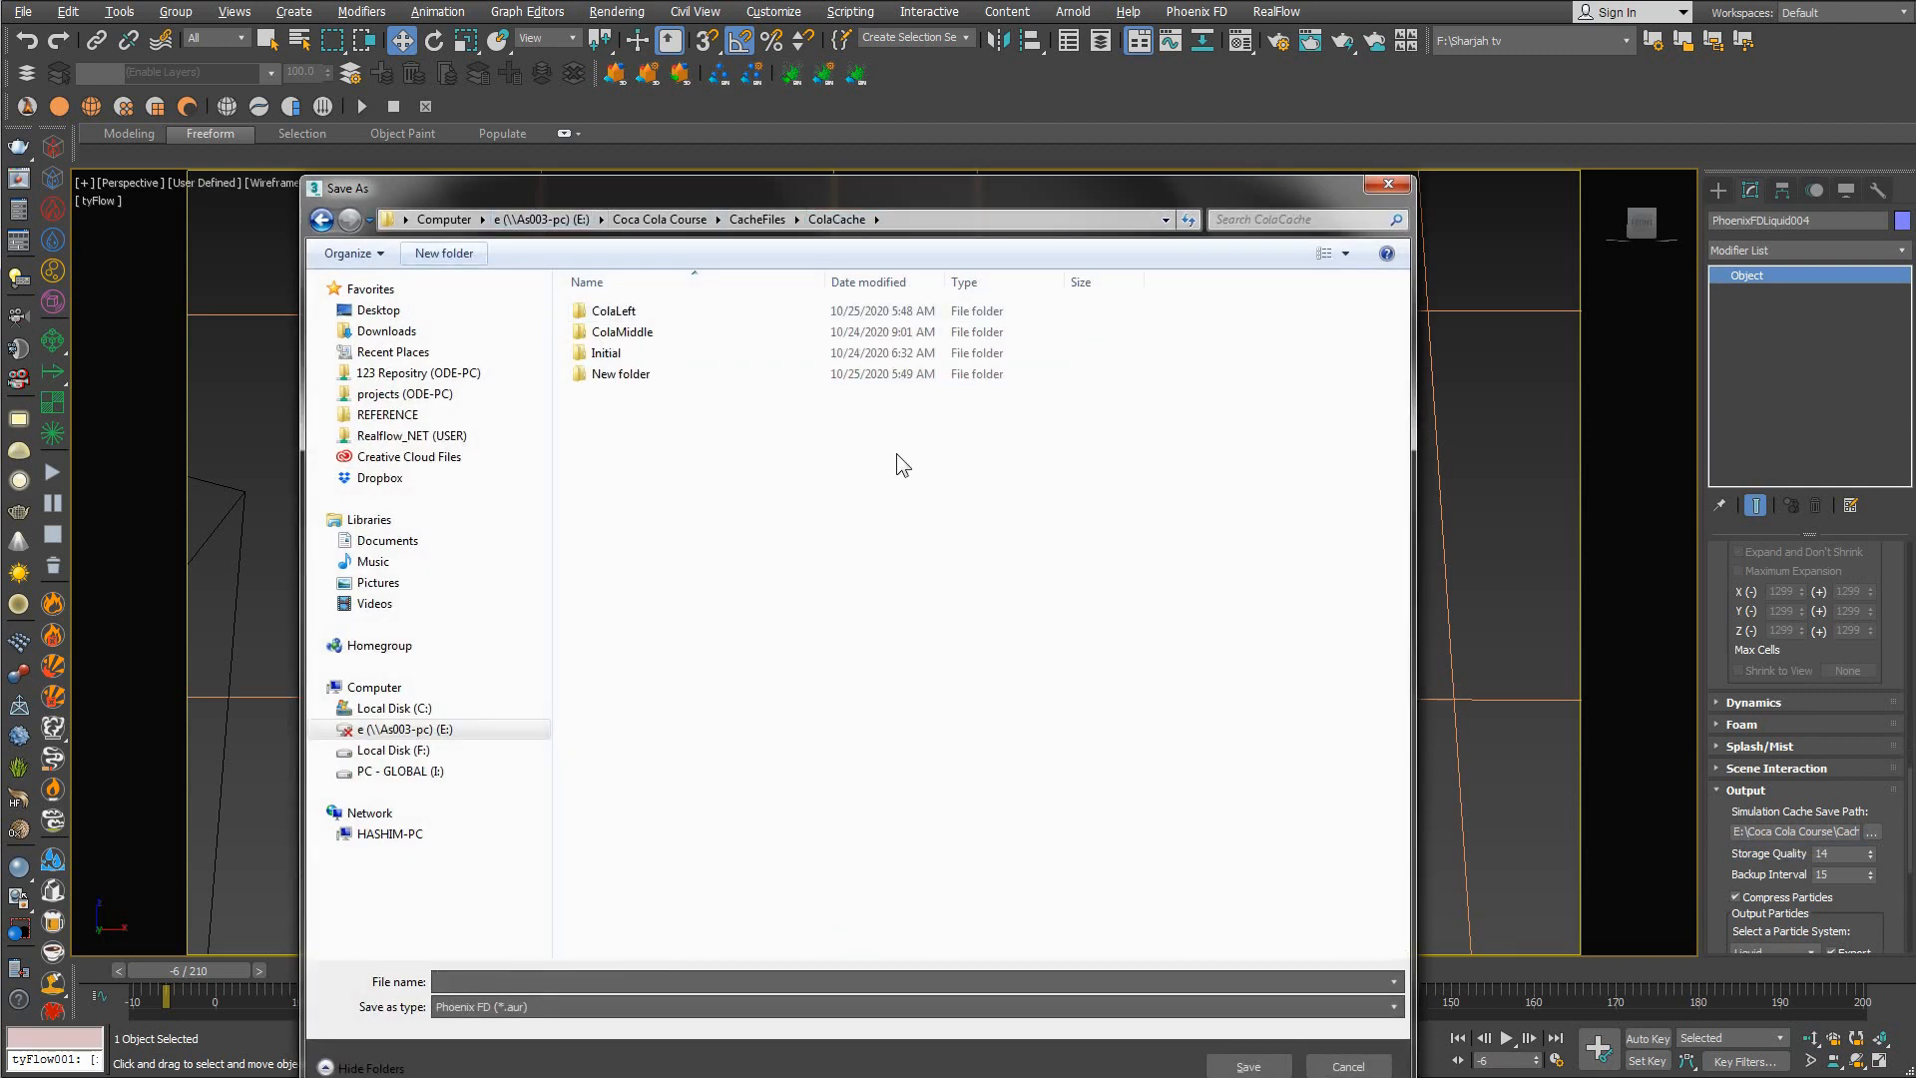
type("Cola")
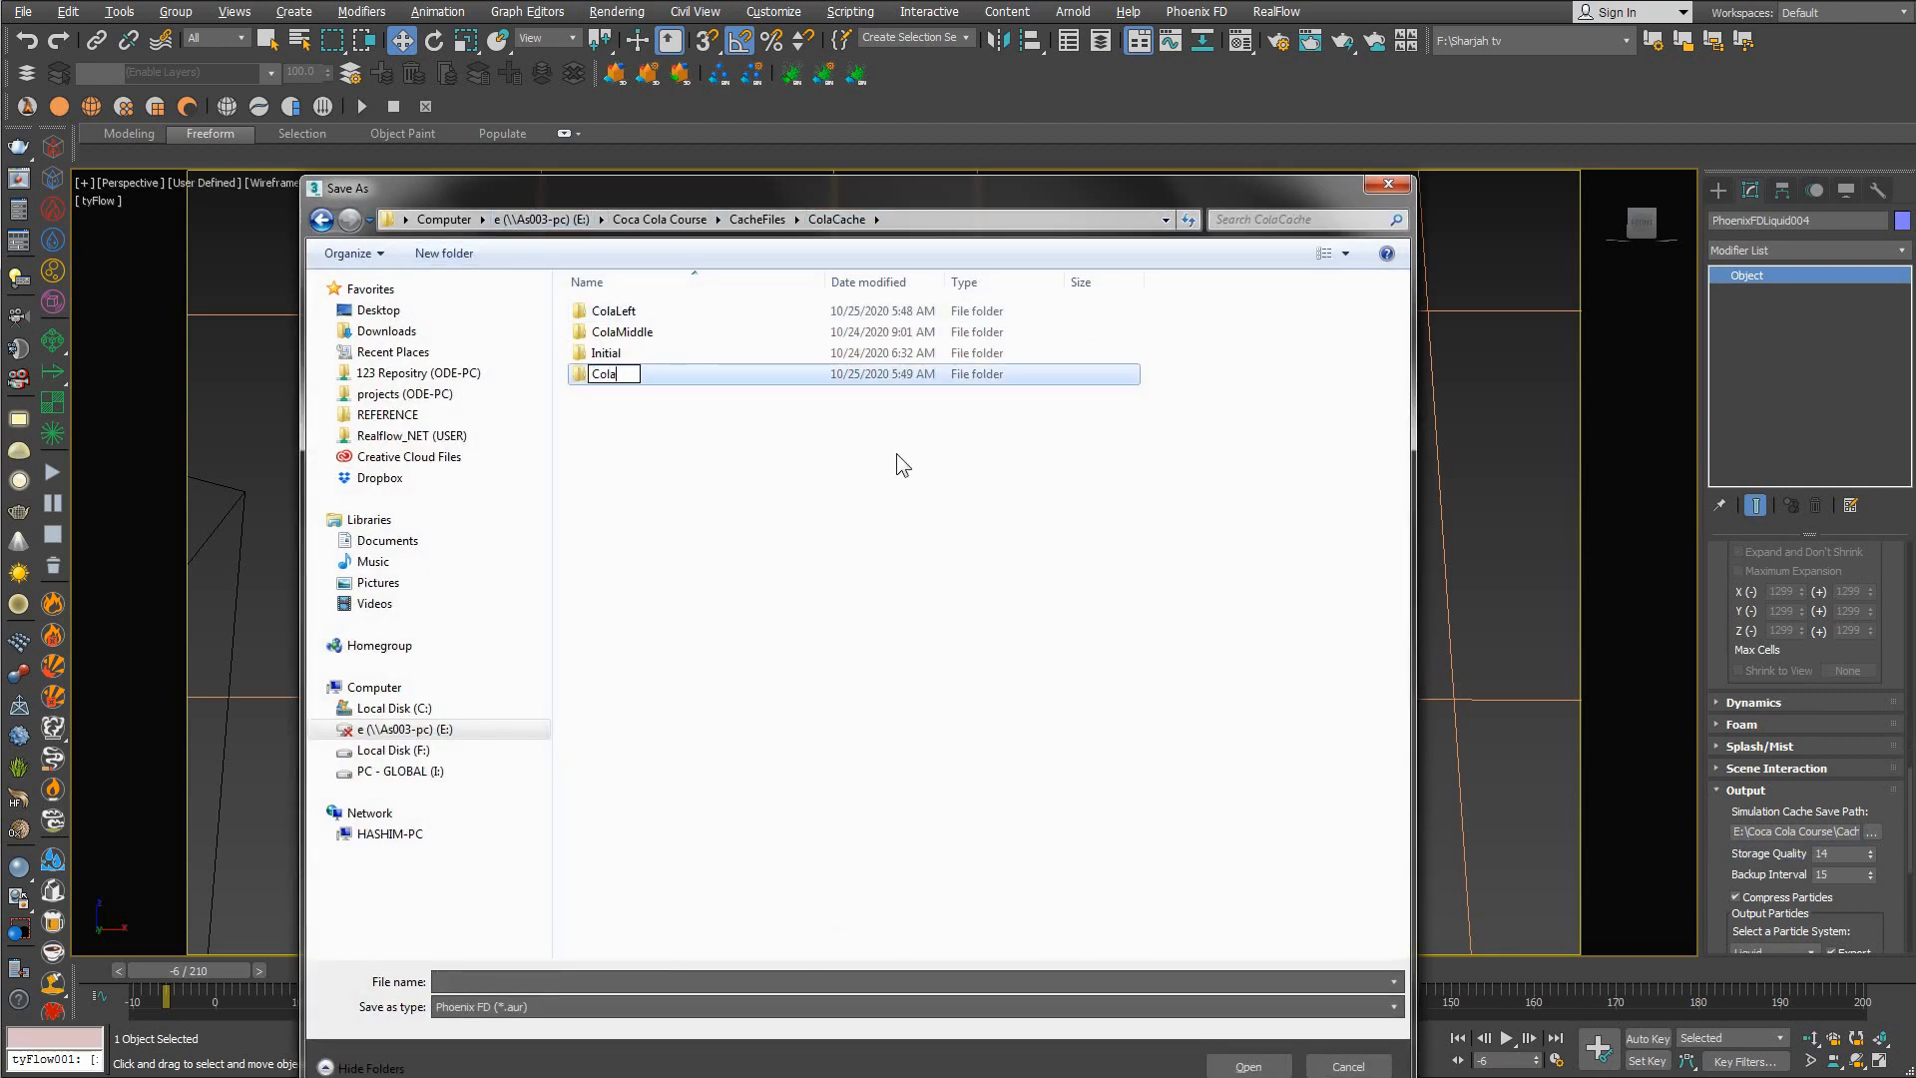
type("Right")
key("Return")
key("Return")
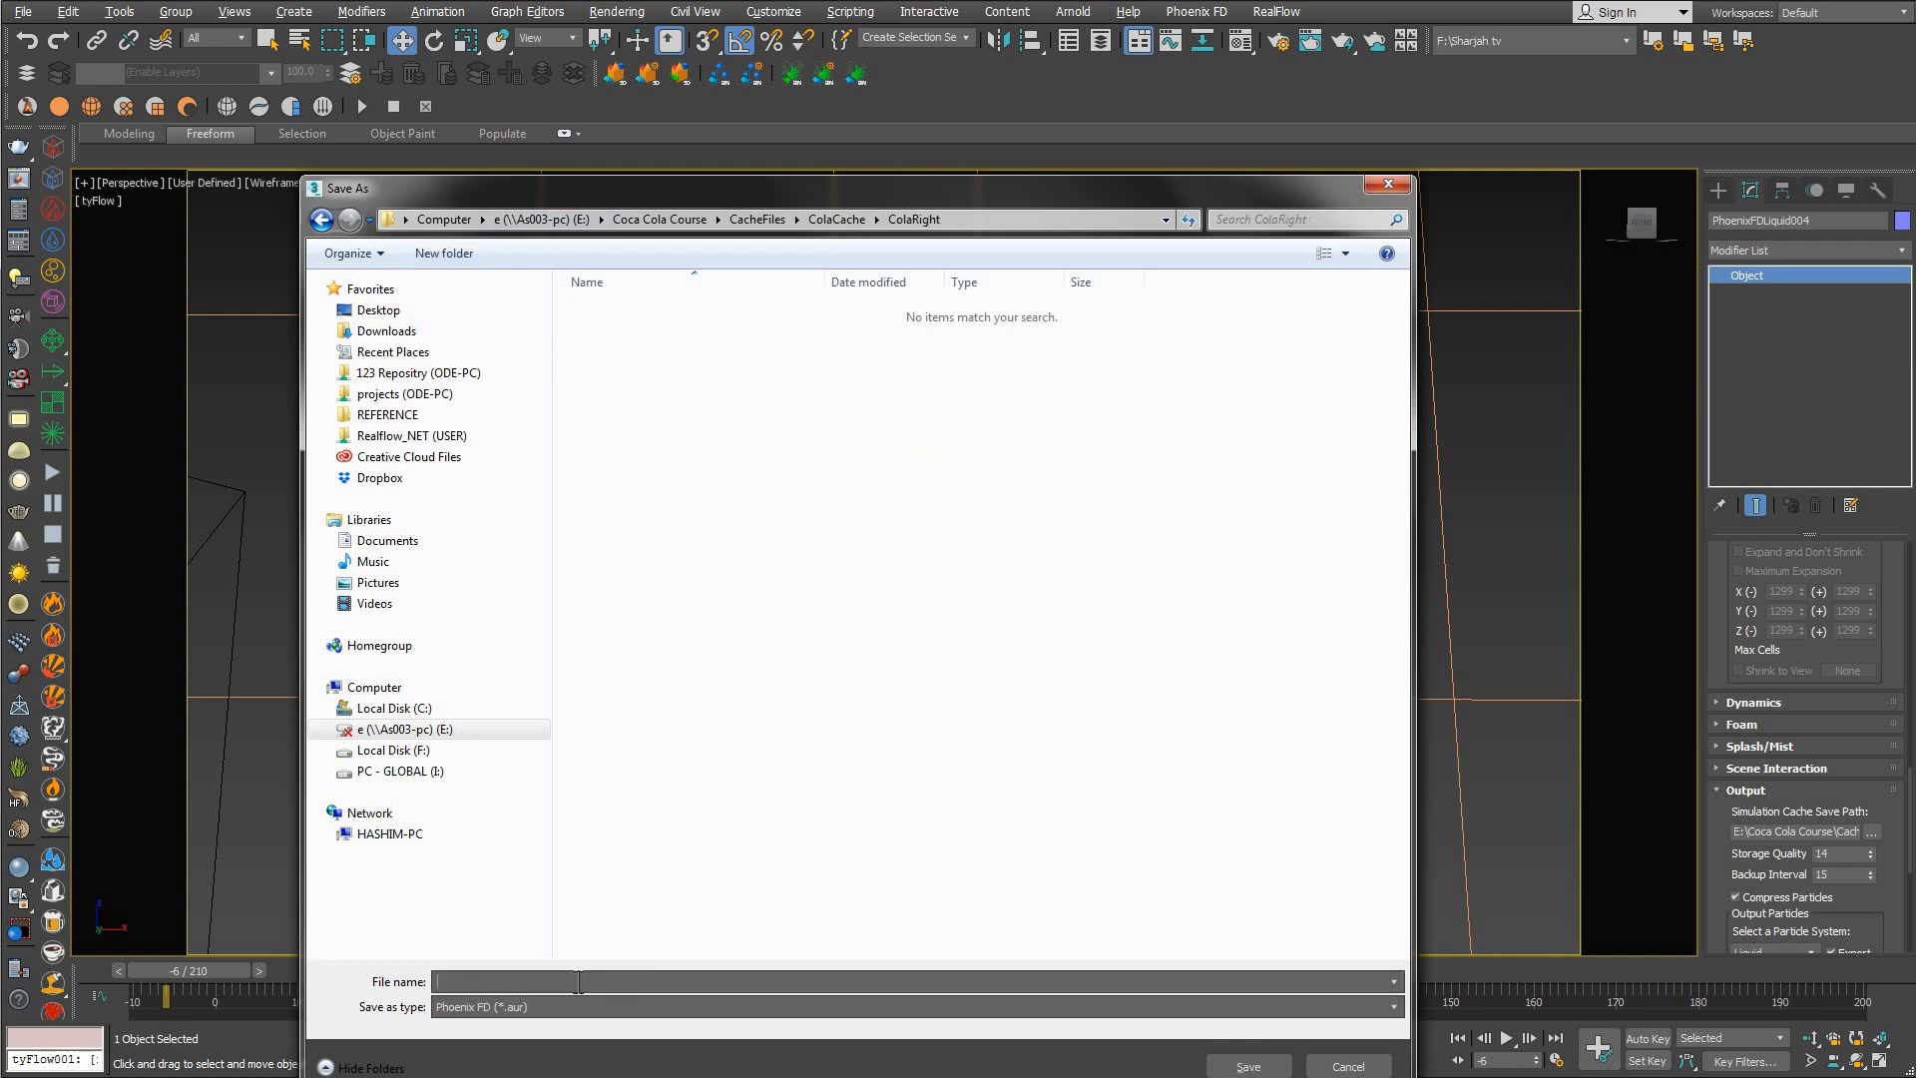
type("Cola_")
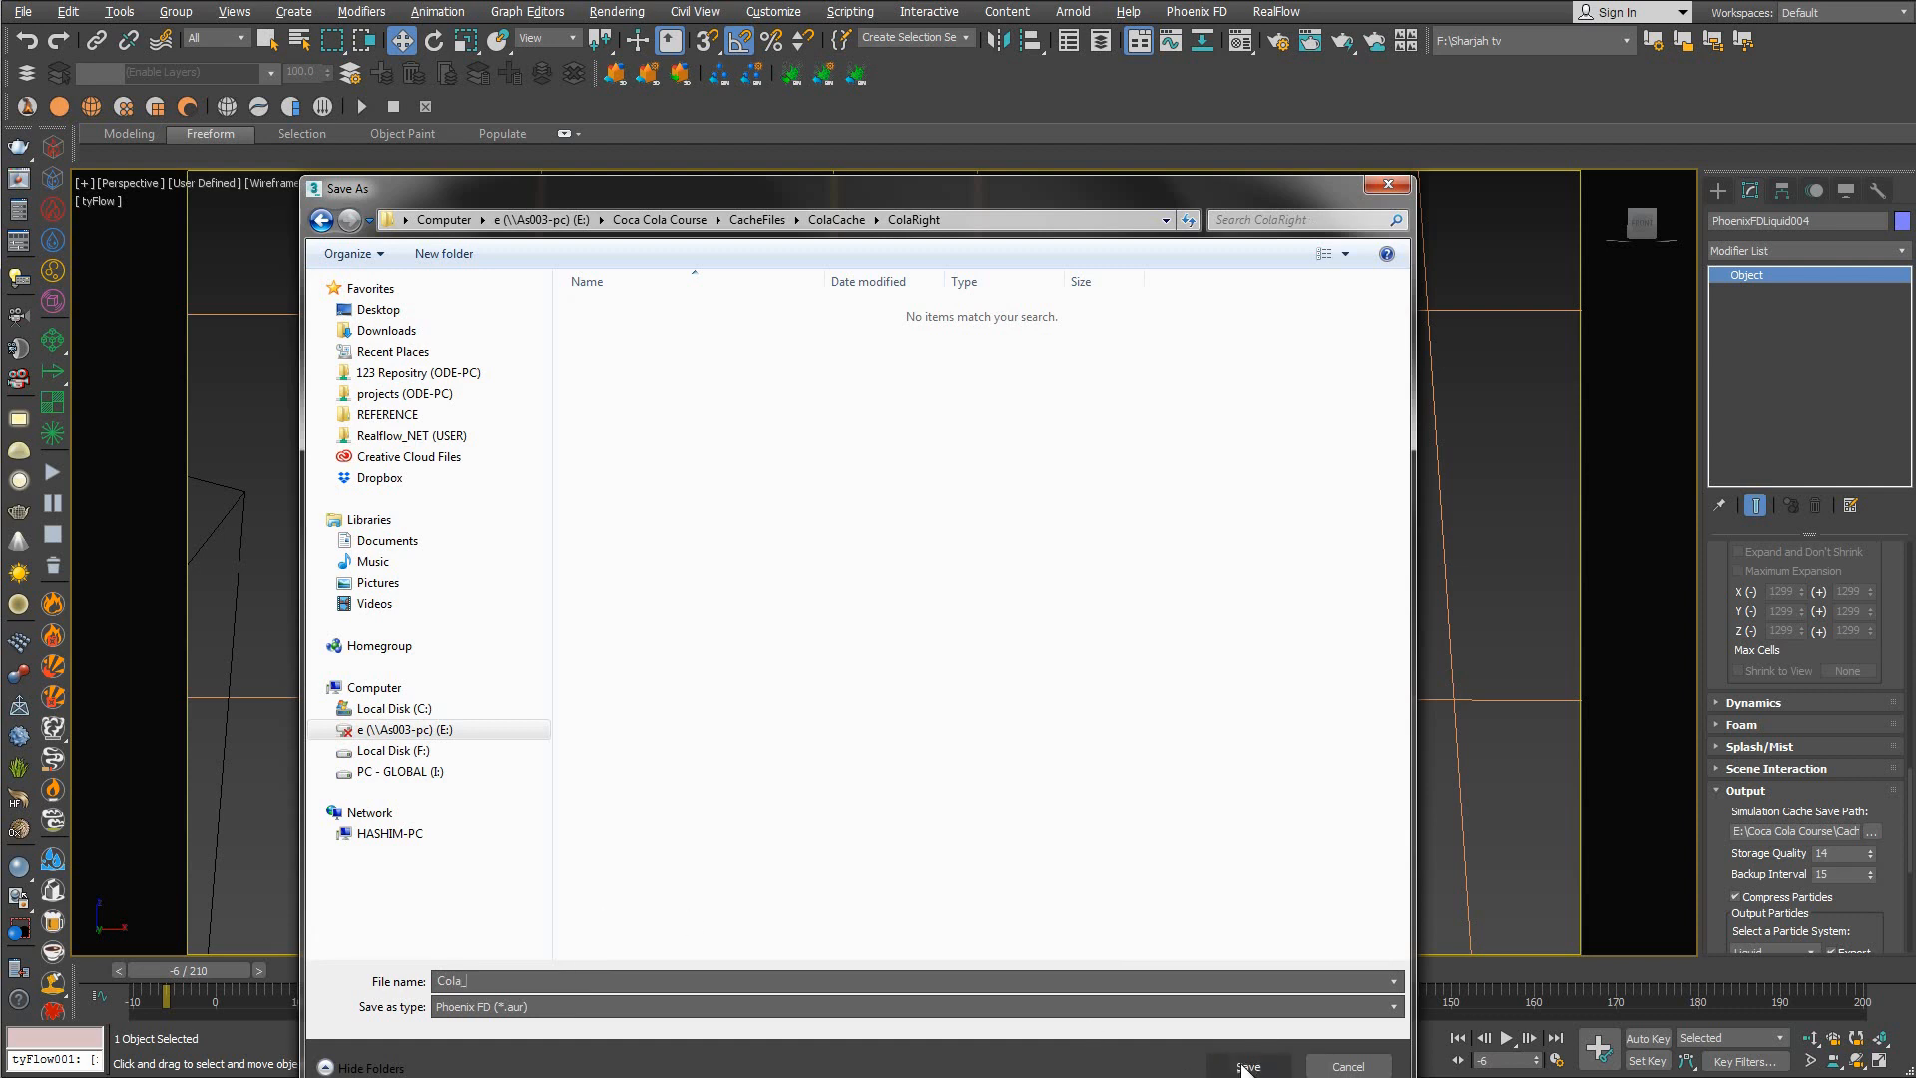
left_click(1248, 1066)
Bring up Load & Start for PhoenixFDLiquid004 and place a copy of the initial Cola_0000.aur in the ColaRight folder
scroll(1753, 646, "down", 10)
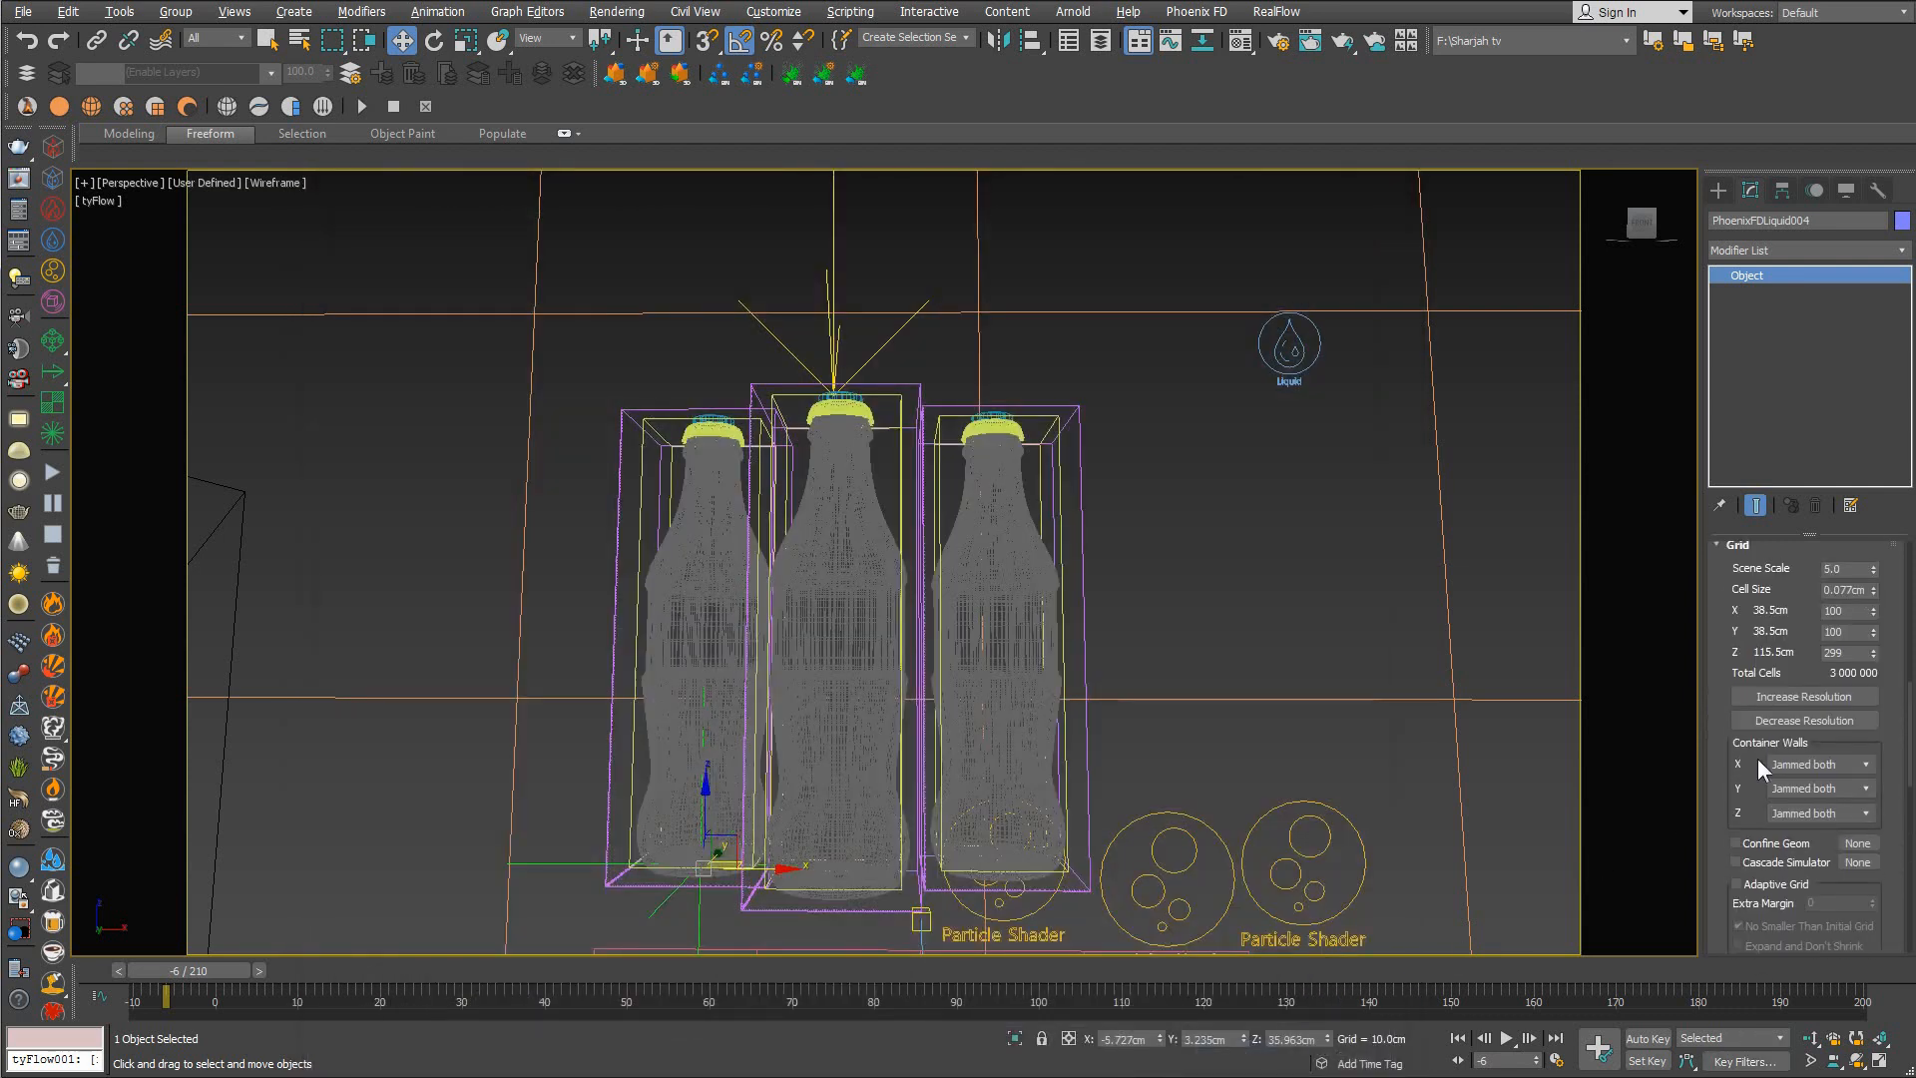
scroll(1744, 618, "up", 3)
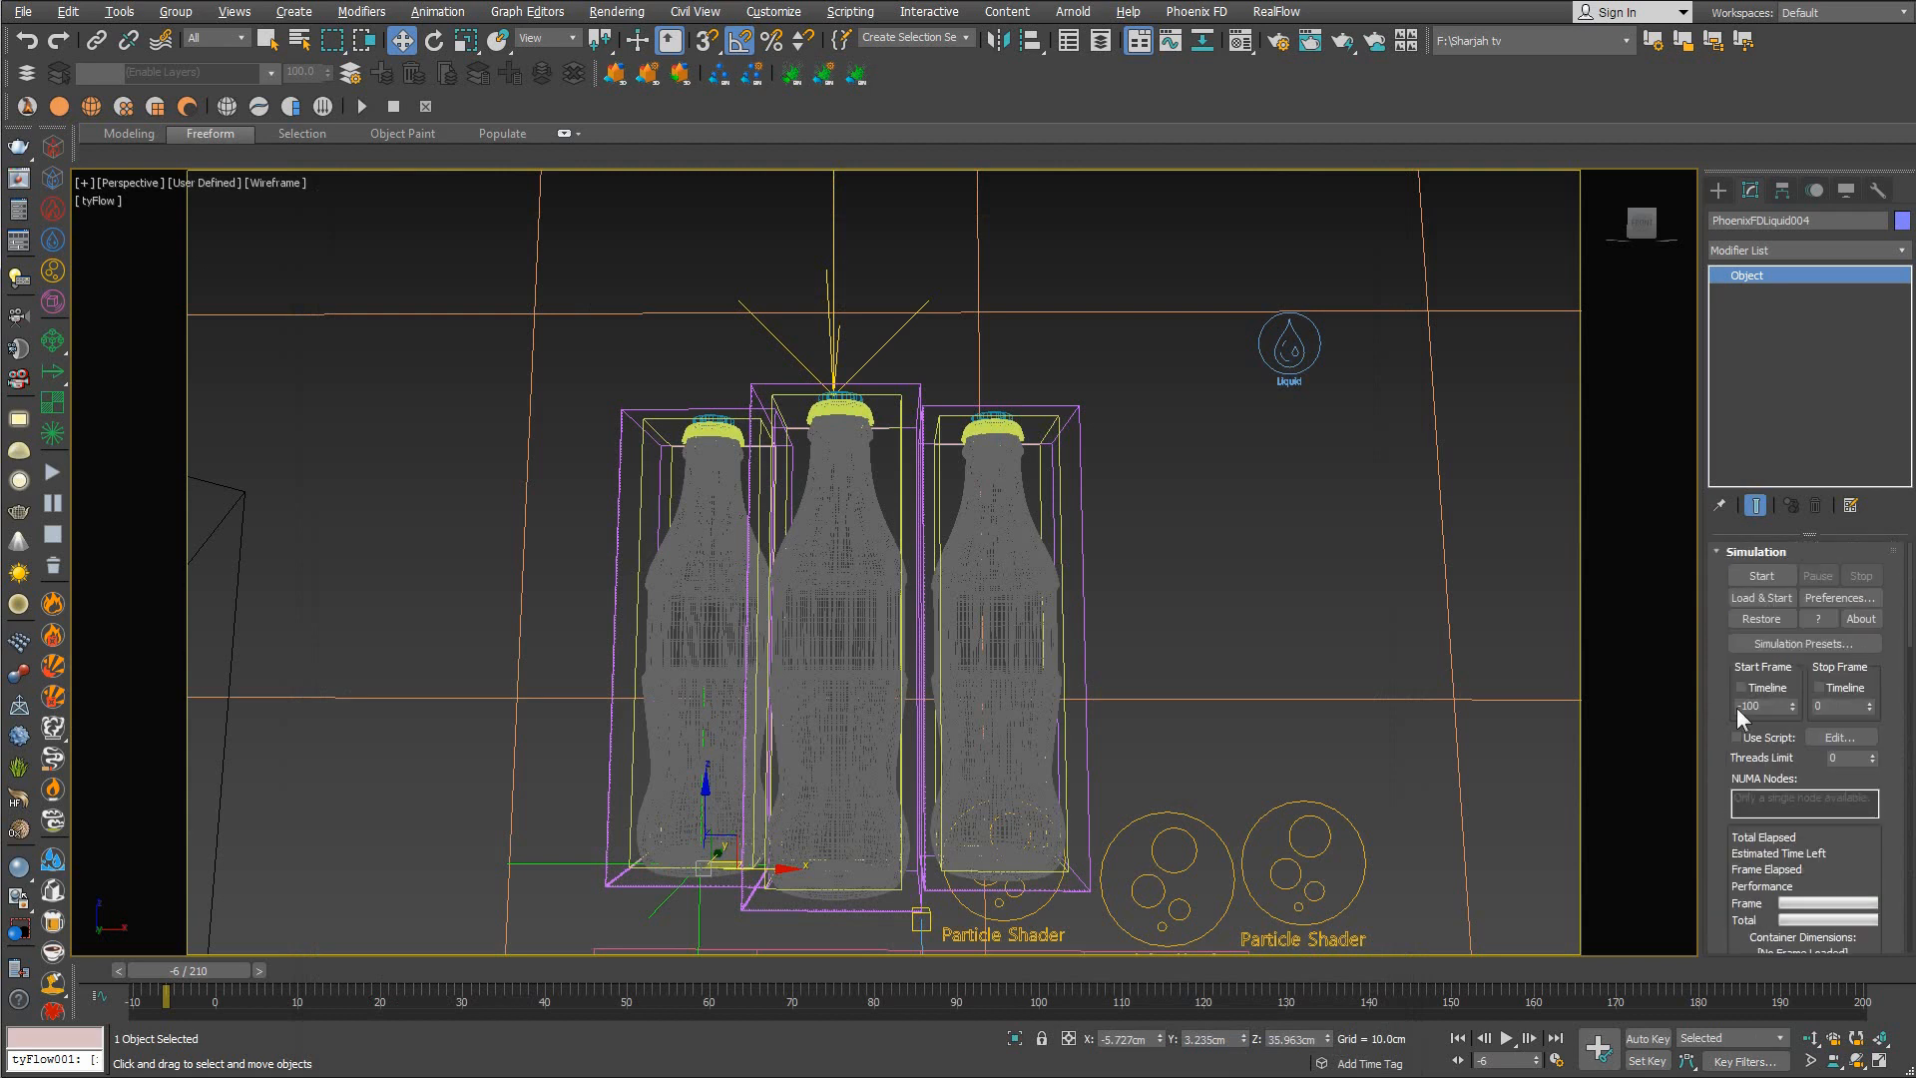
left_click(1748, 597)
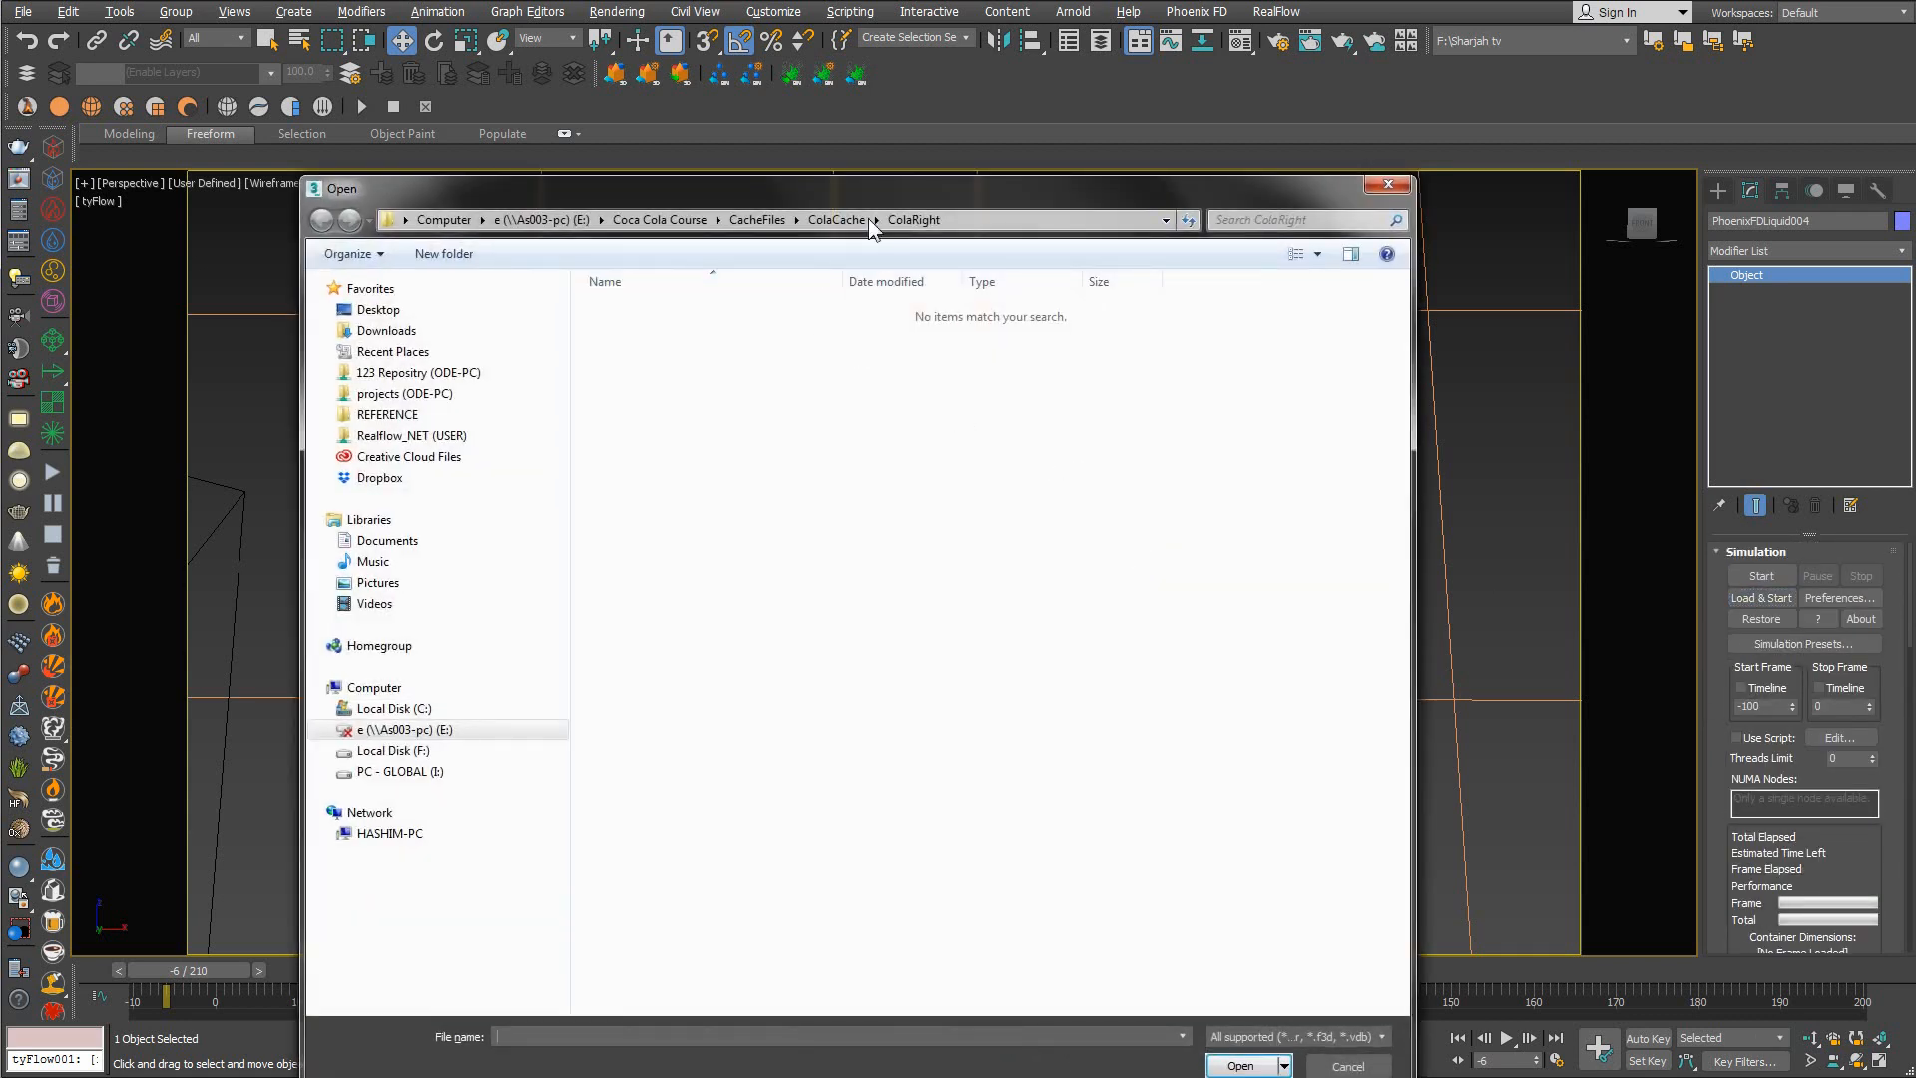
left_click(841, 219)
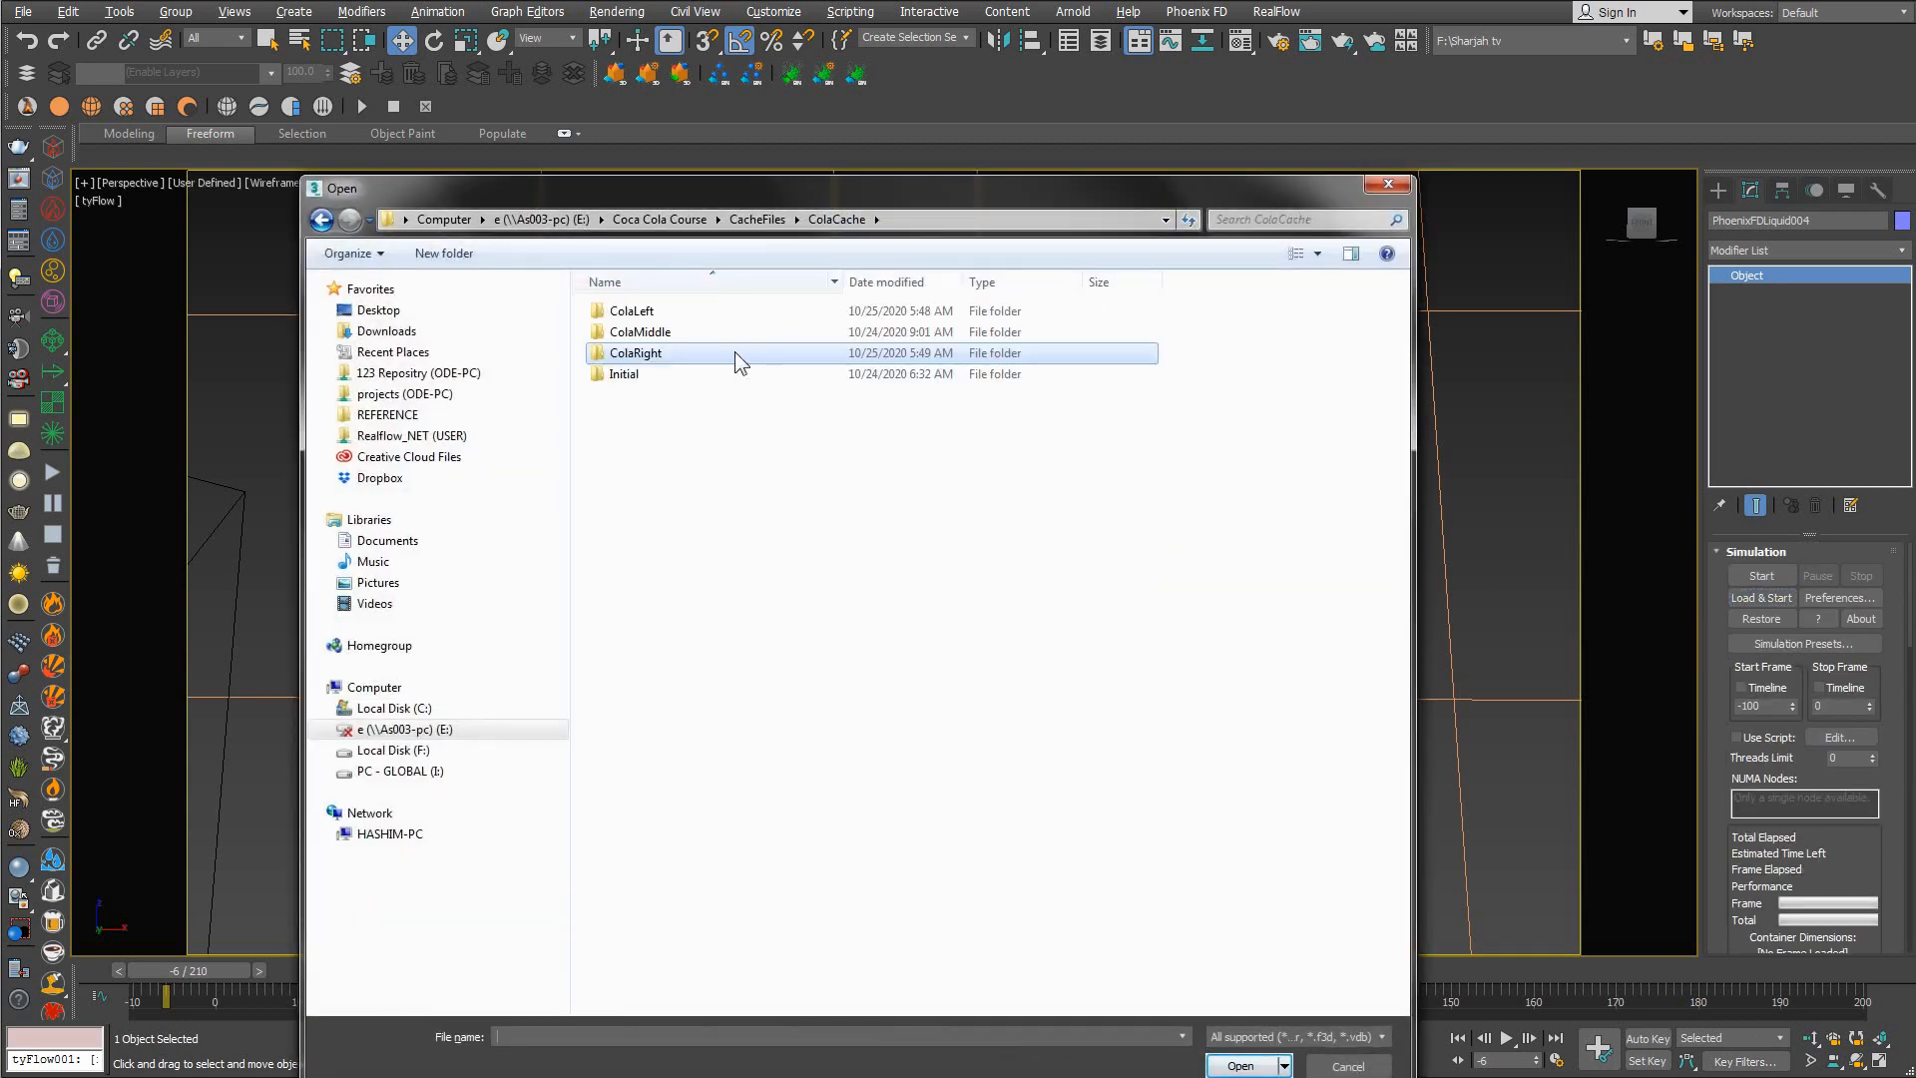
double_click(651, 355)
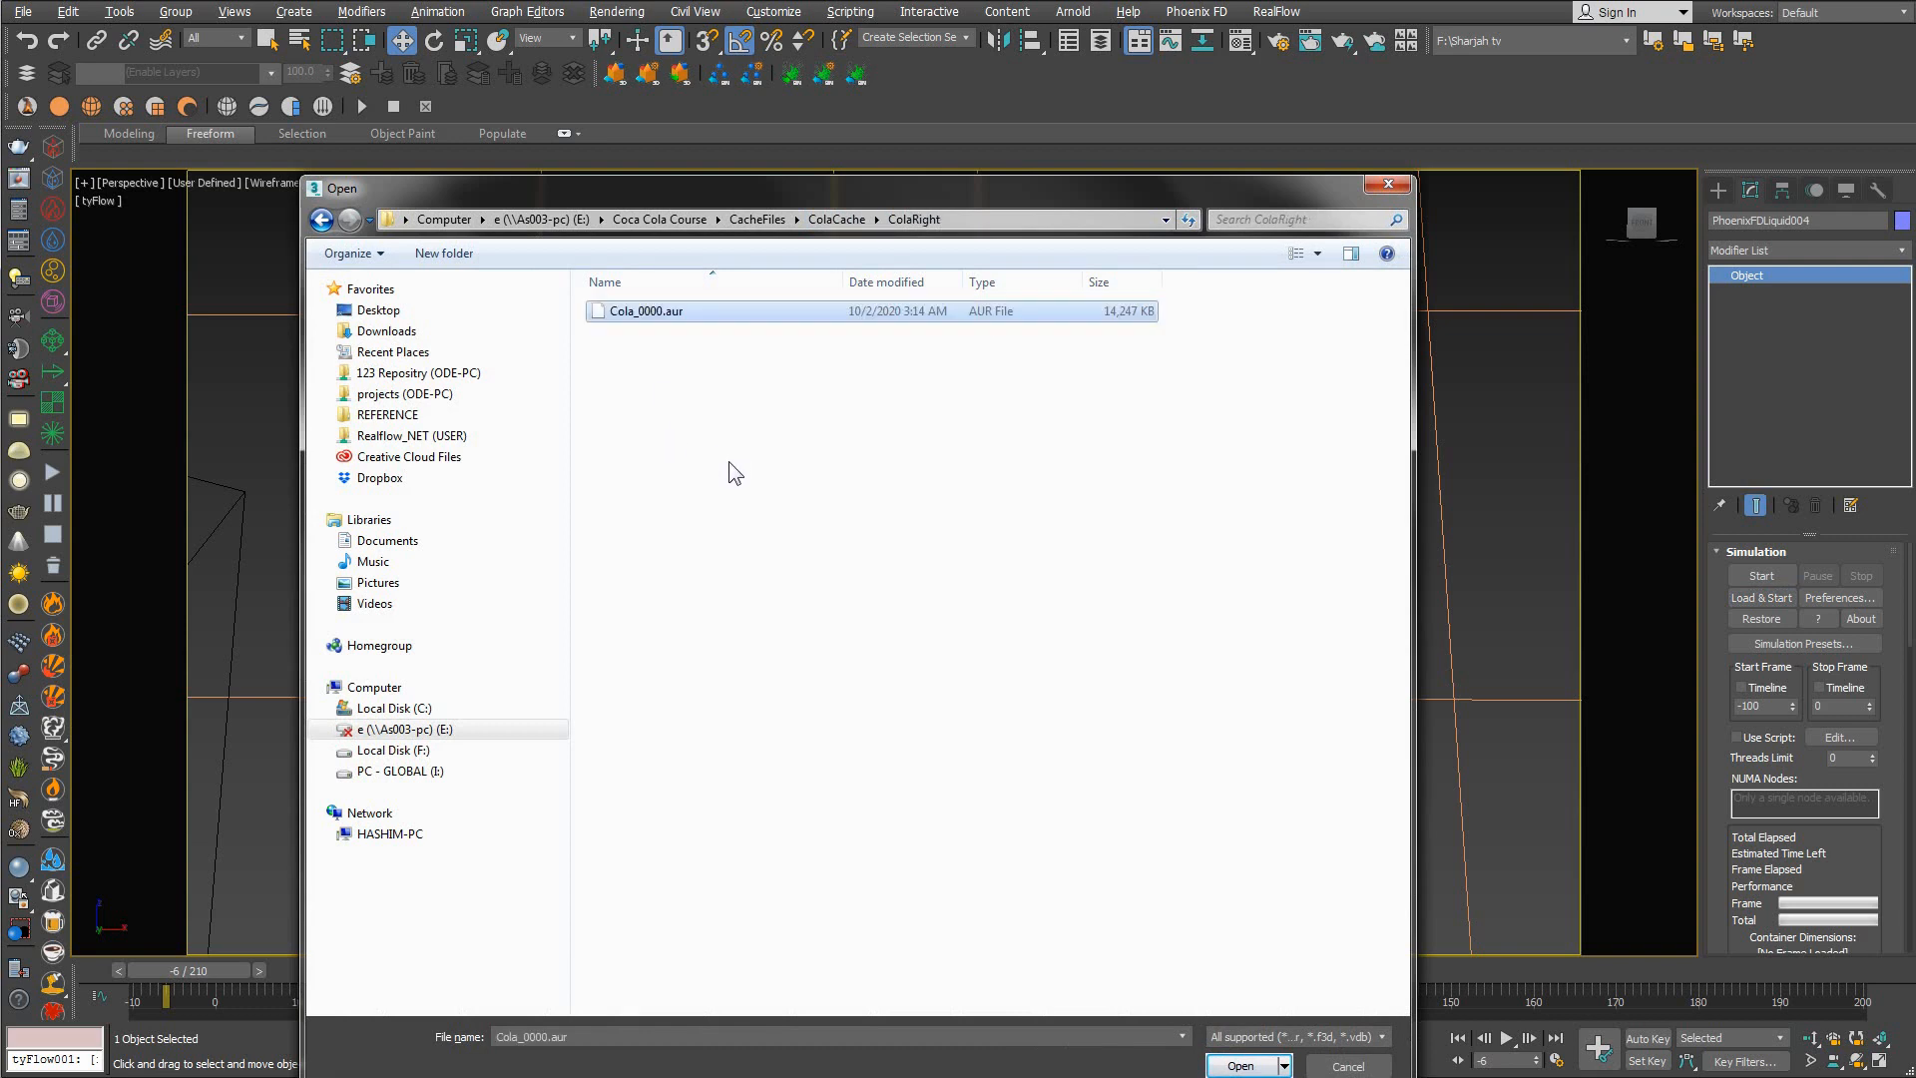
Rename the copied cache file in the ColaRight folder to Cola_-005.aur and close the file browser without loading it
left_click(650, 313)
left_click(643, 310)
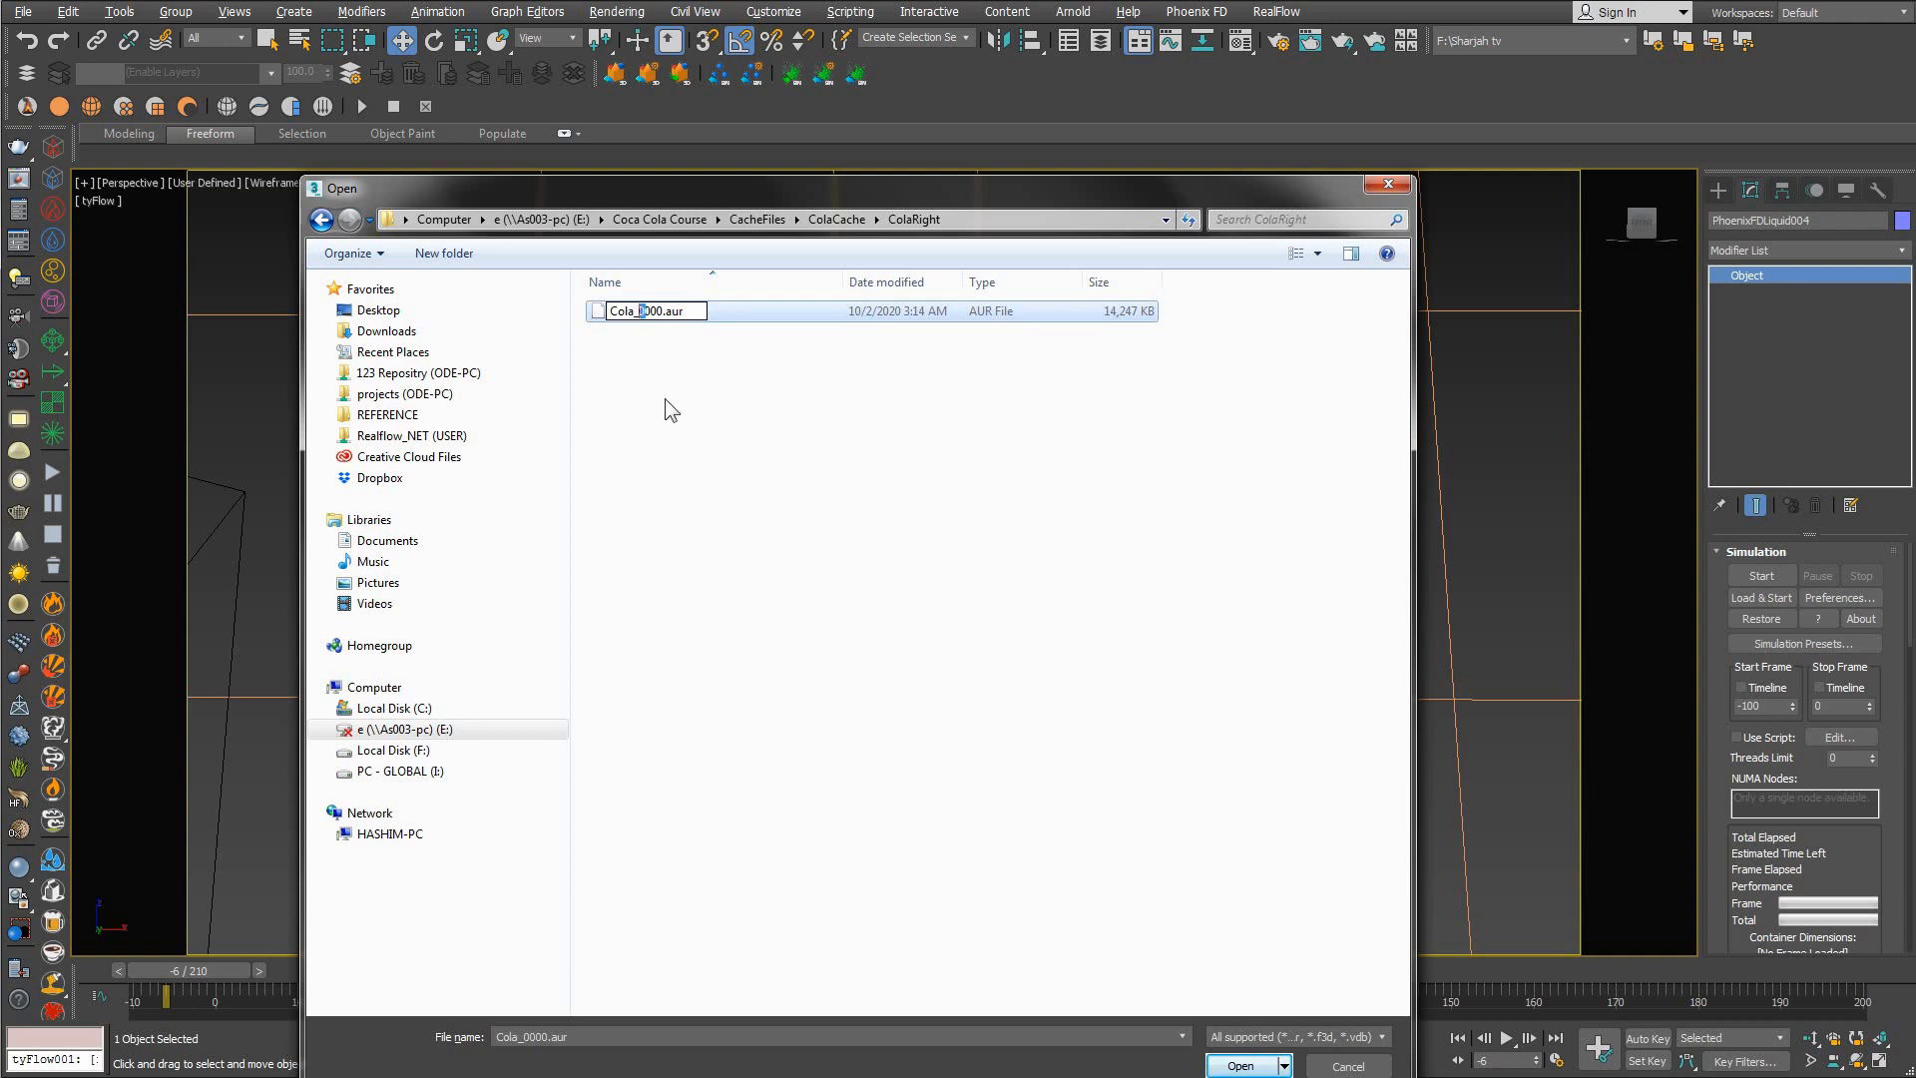
type("-005")
left_click(757, 433)
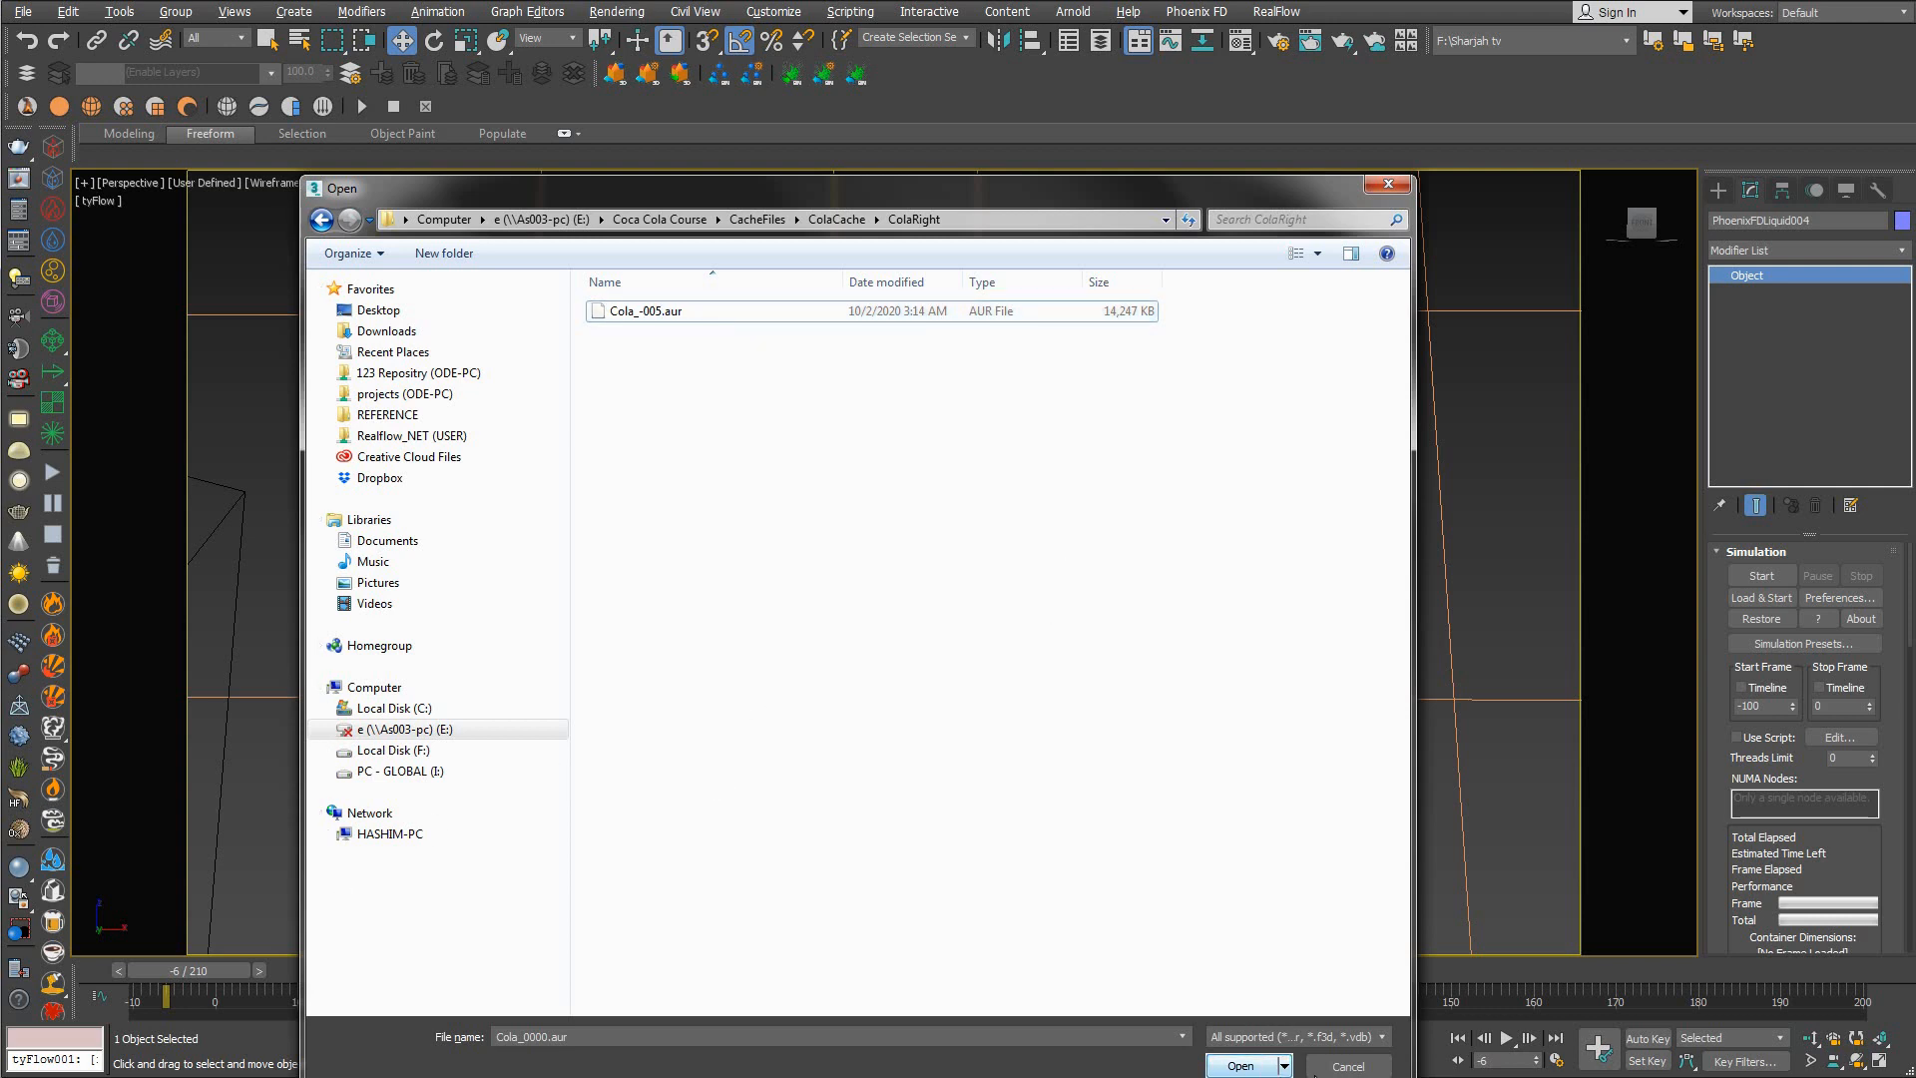
left_click(1343, 1068)
Set the simulation range of PhoenixFDLiquid004 to start at frame -5 and stop at frame 200
left_click_drag(1769, 707, 1684, 726)
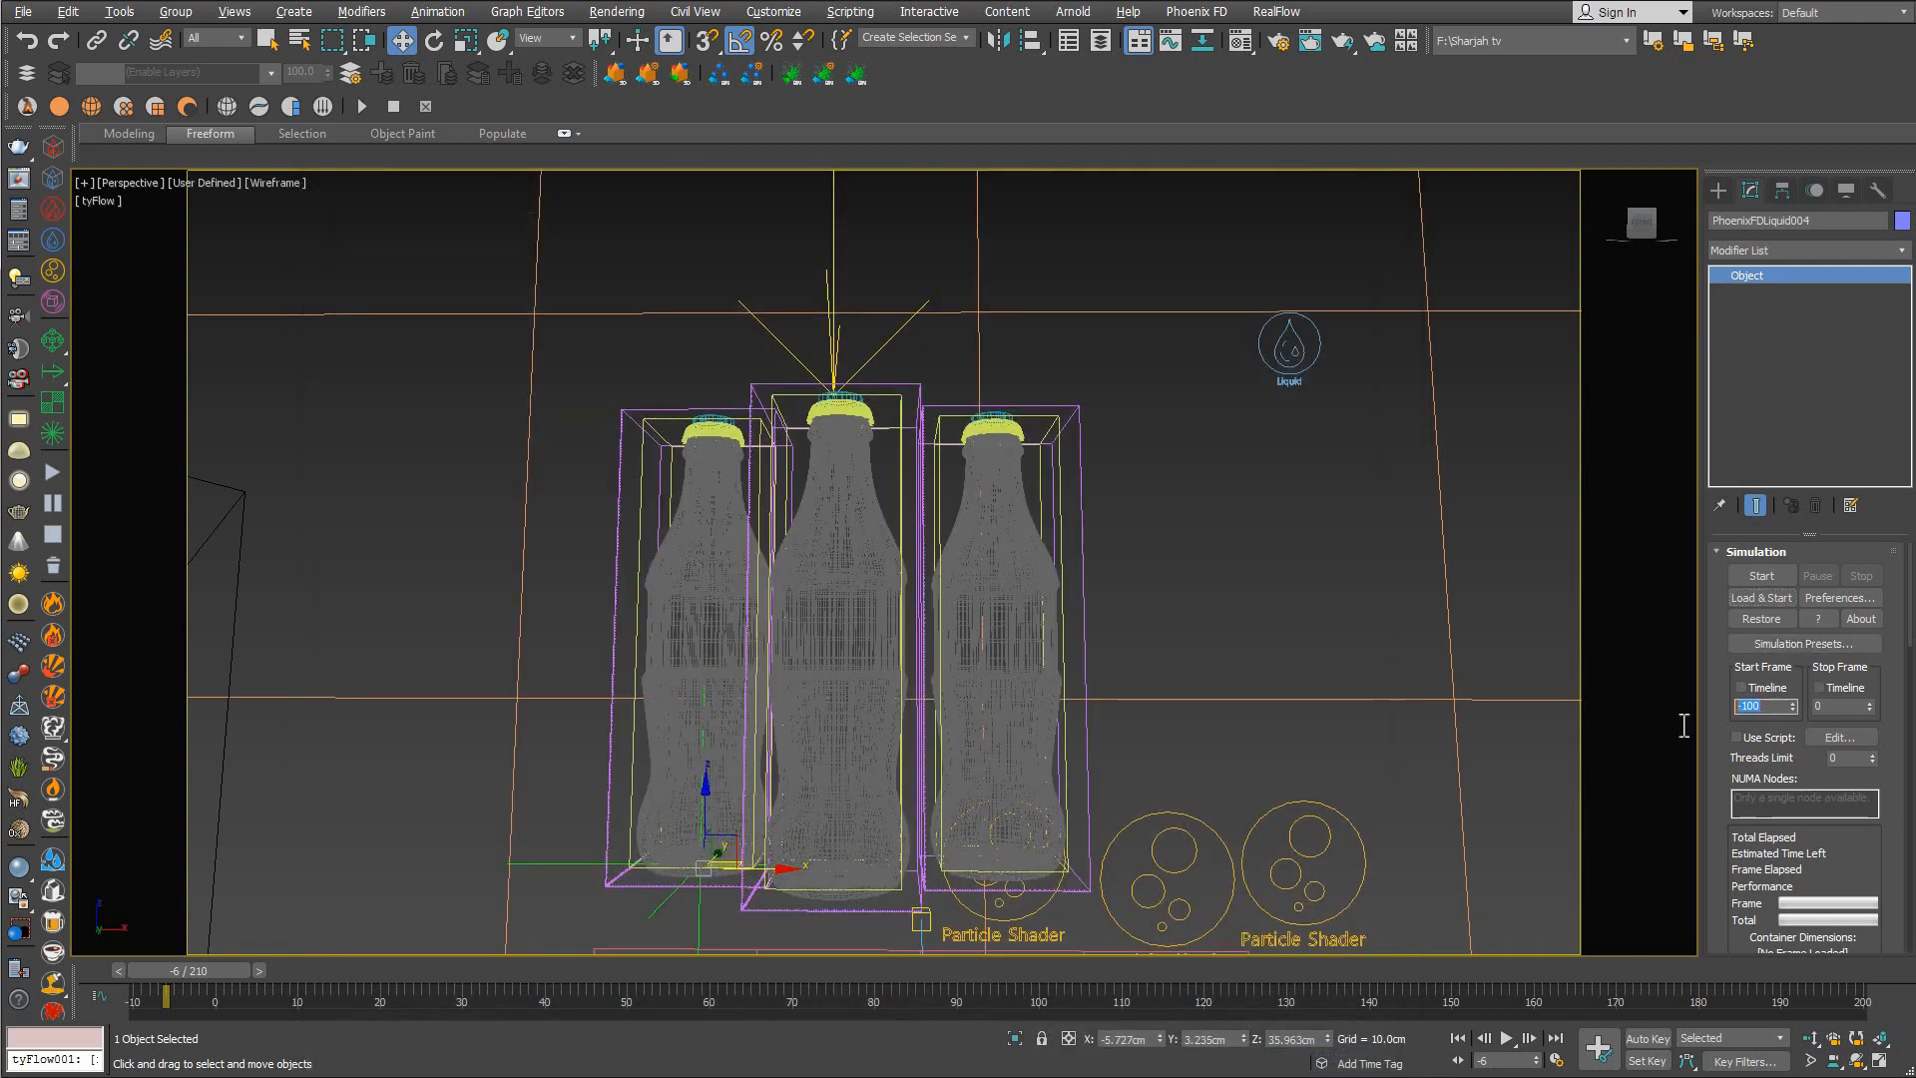
type("-5")
key("Tab")
right_click(1178, 511)
Select the right-hand bottle, Bottle_Middle001, and scrub between frames 0 and 6 to examine how the bottles fall and land
left_click_drag(211, 974, 255, 971)
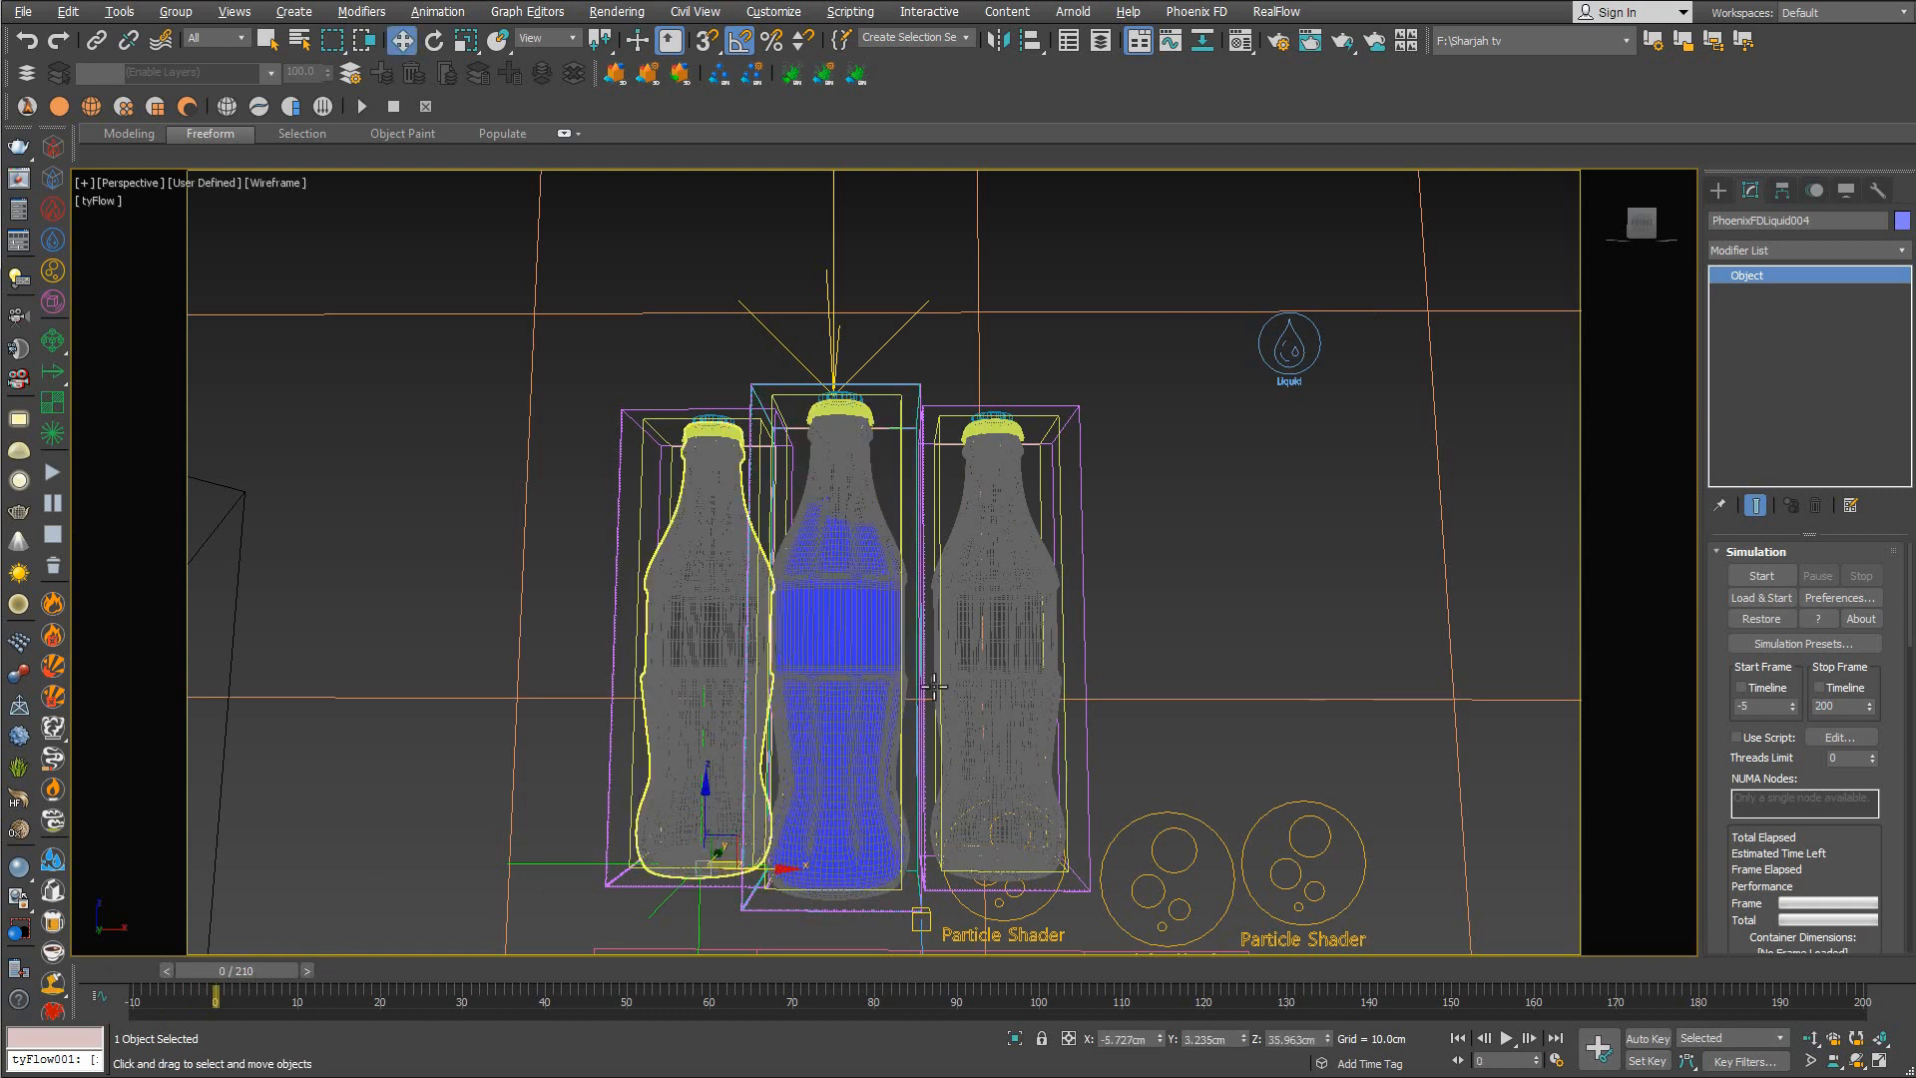
mouse_move(1115, 720)
middle_mouse_down()
mouse_move(1116, 685)
mouse_move(1118, 710)
middle_mouse_up()
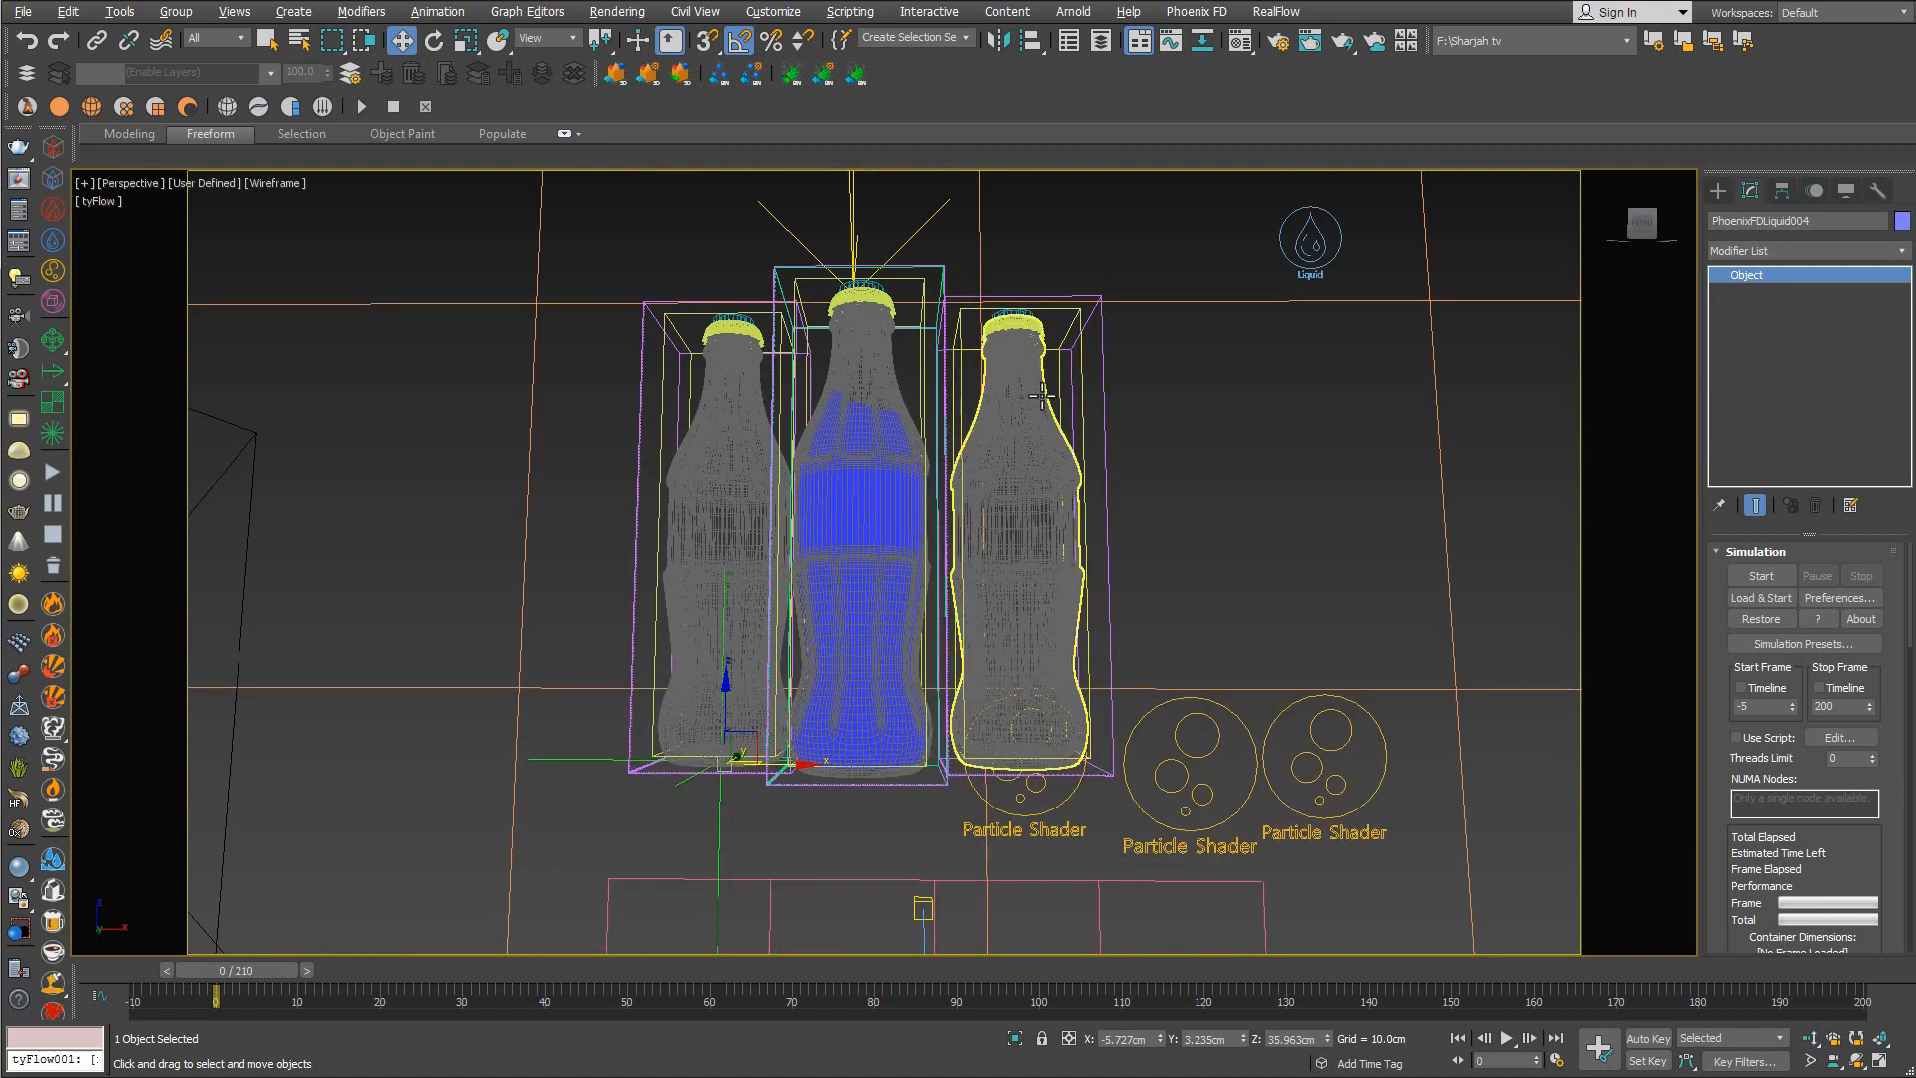
left_click(579, 761)
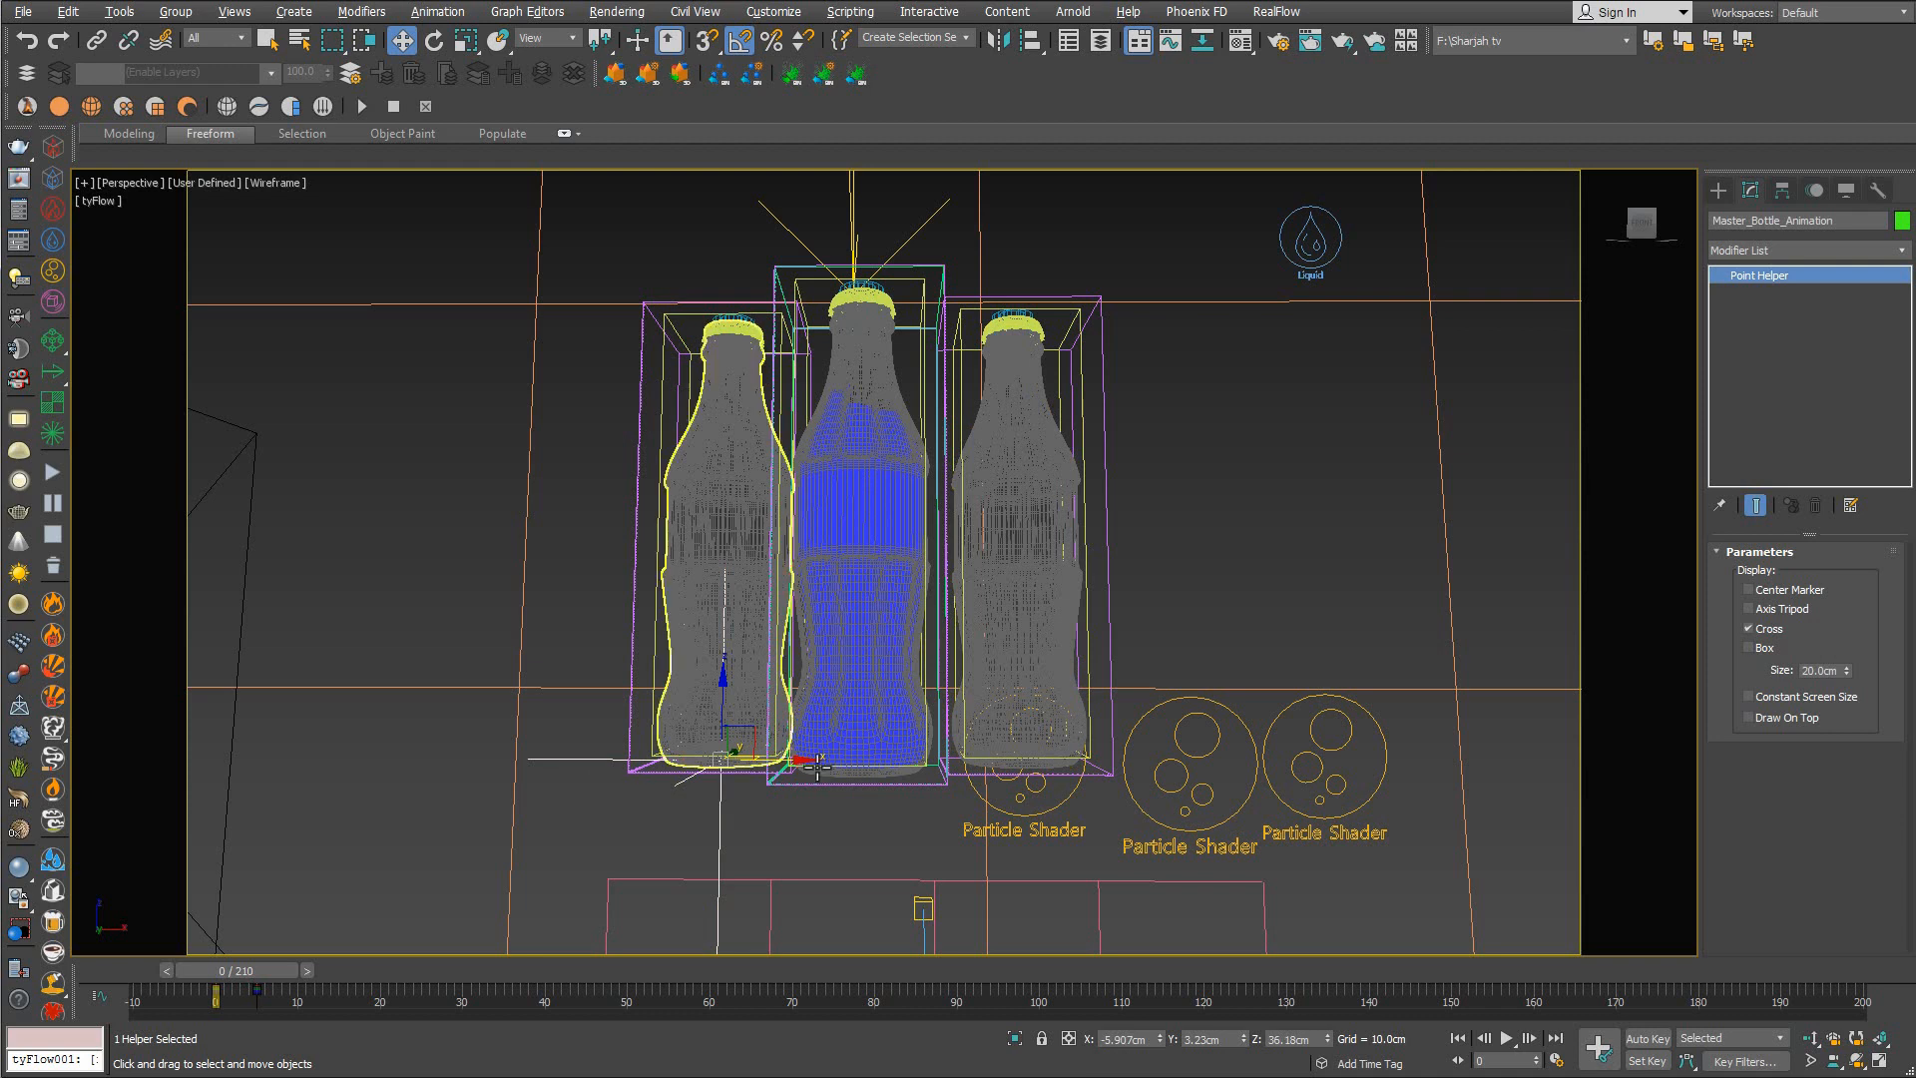
left_click(1042, 522)
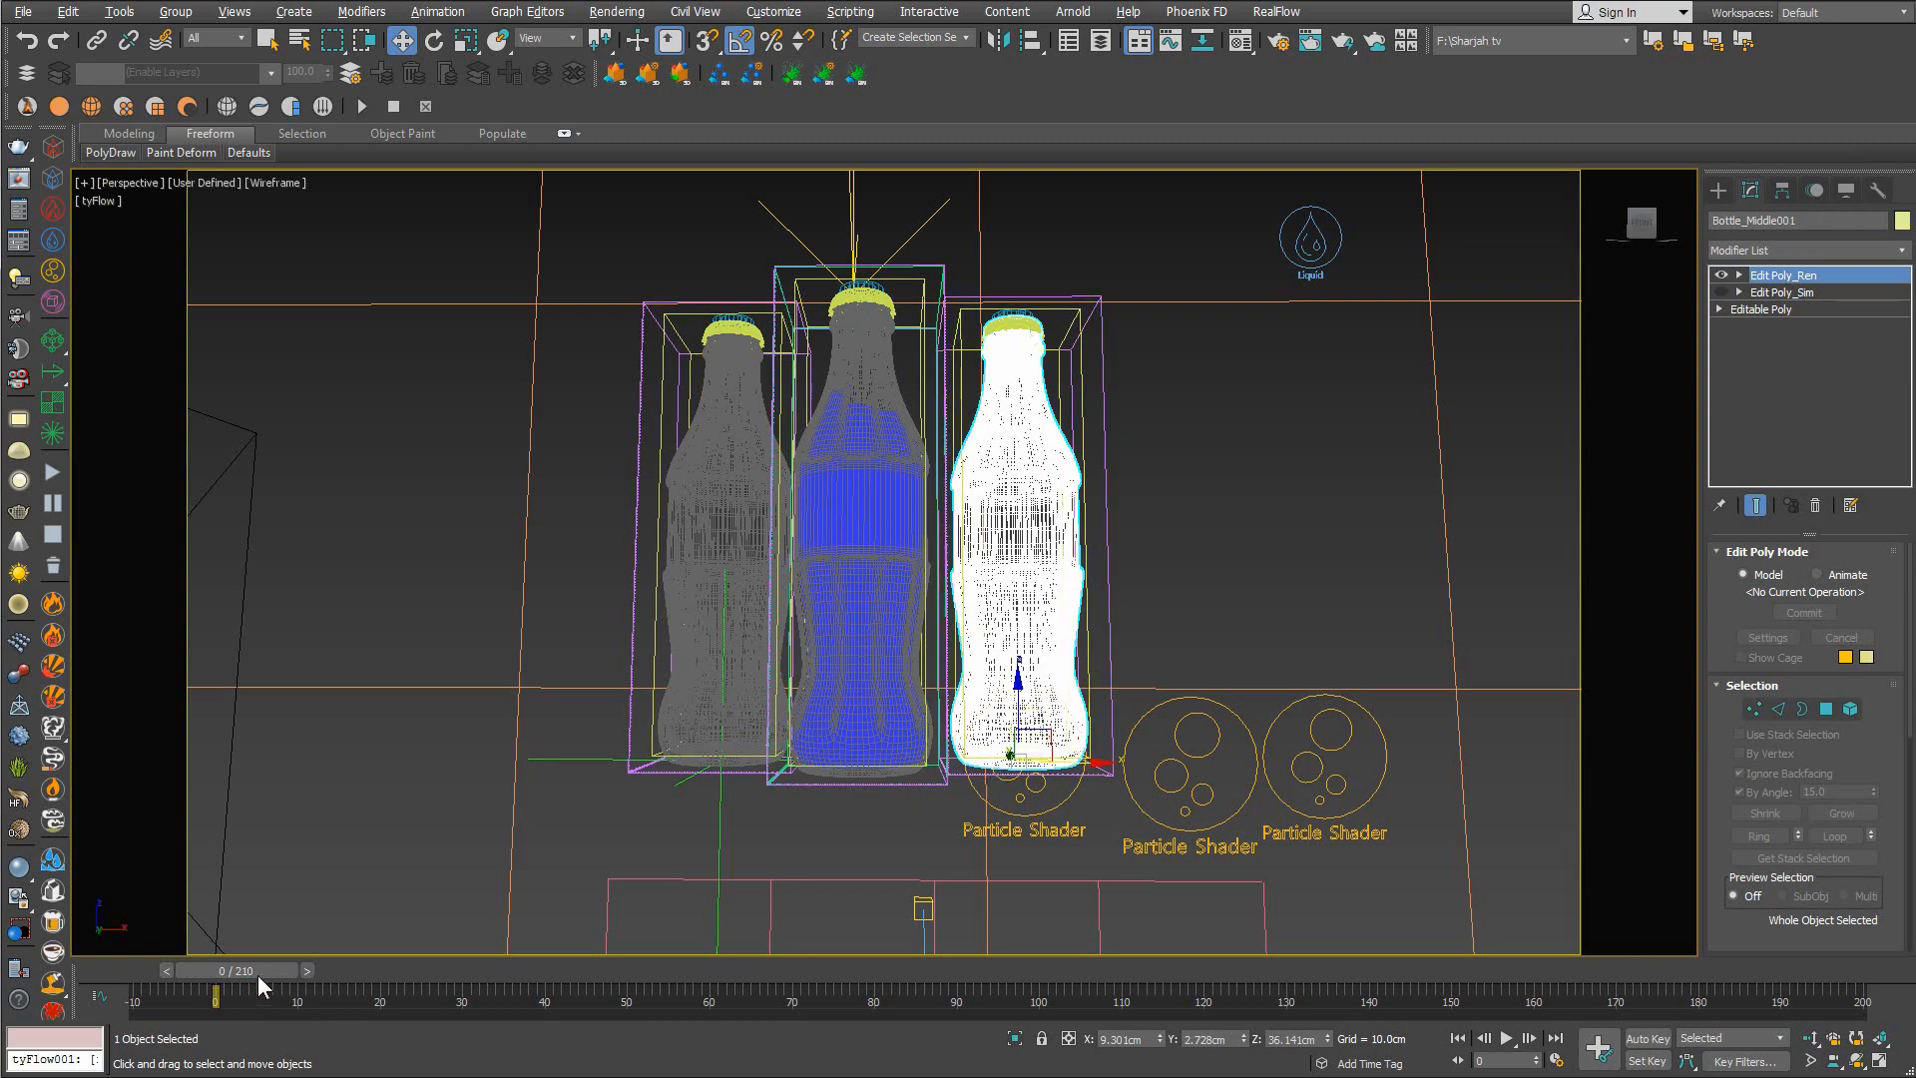
left_click_drag(258, 974, 283, 972)
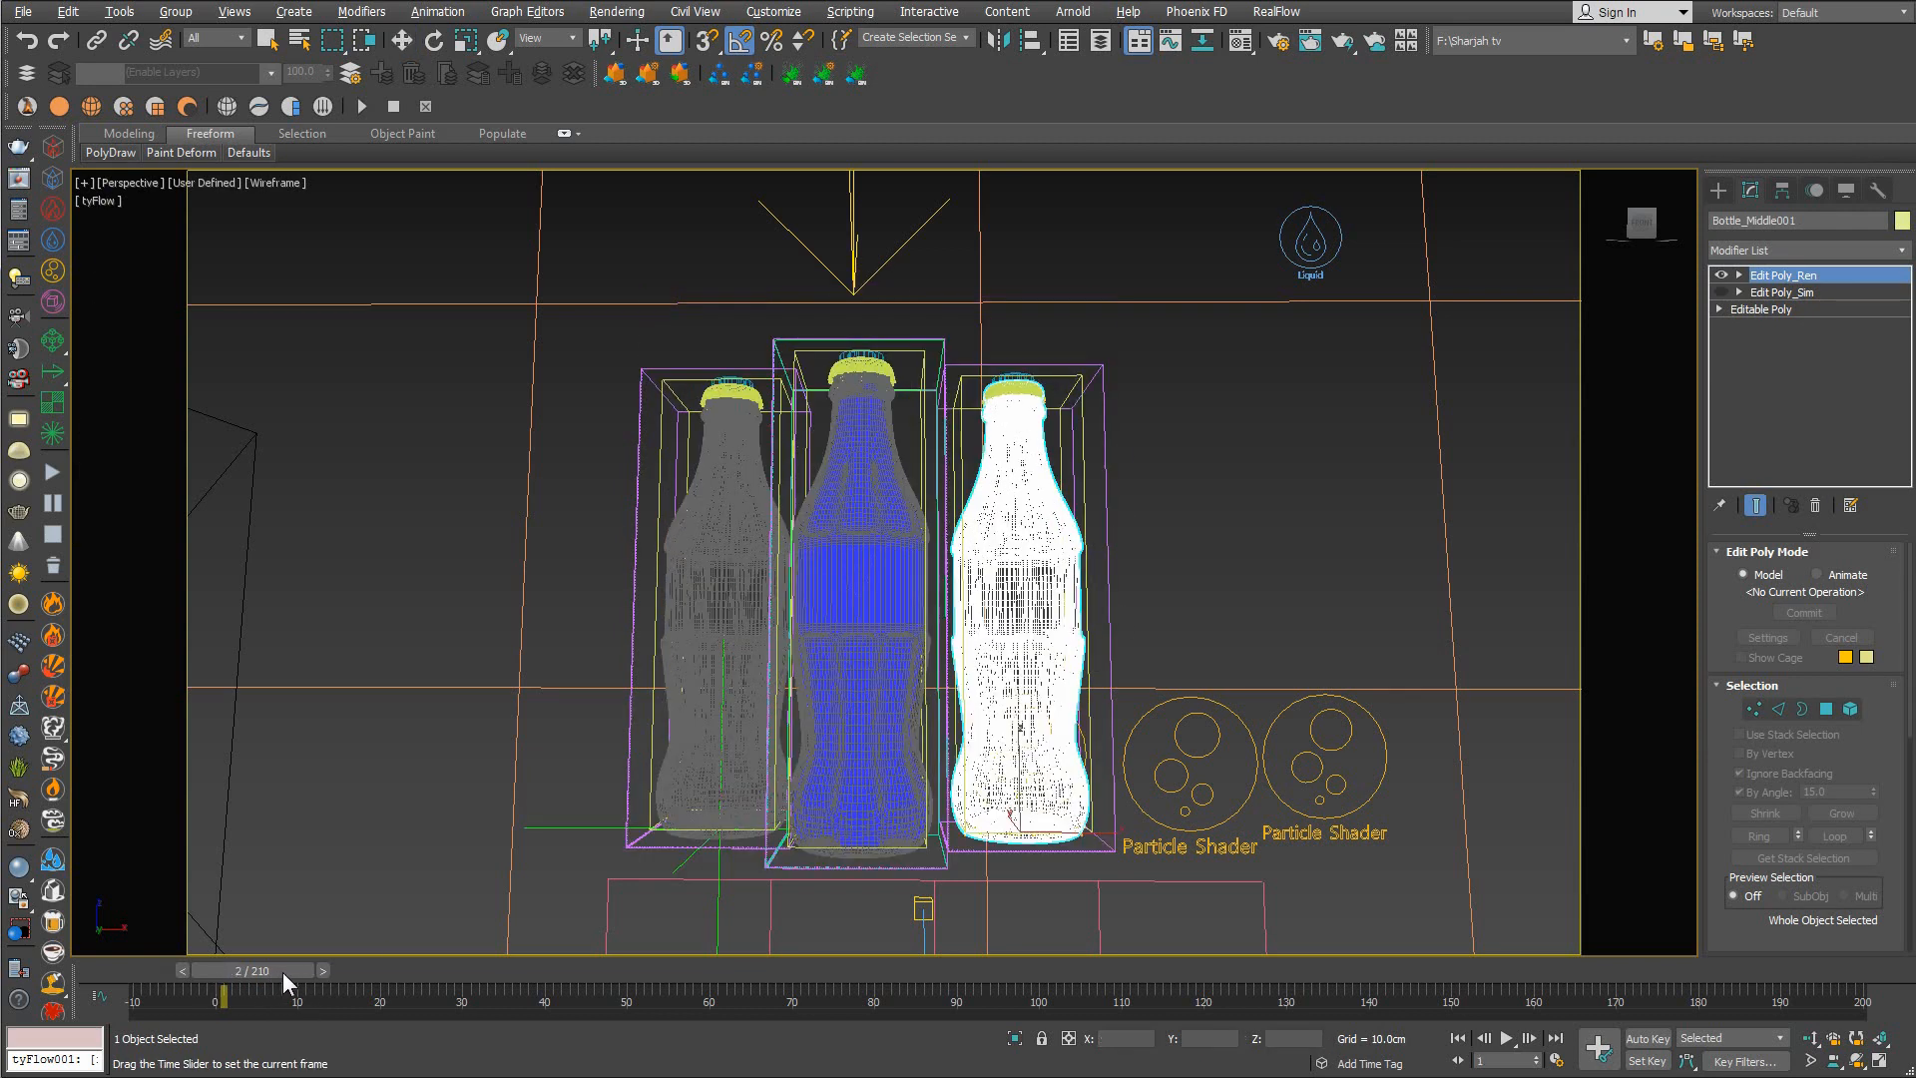
middle_click_drag(982, 717, 973, 510)
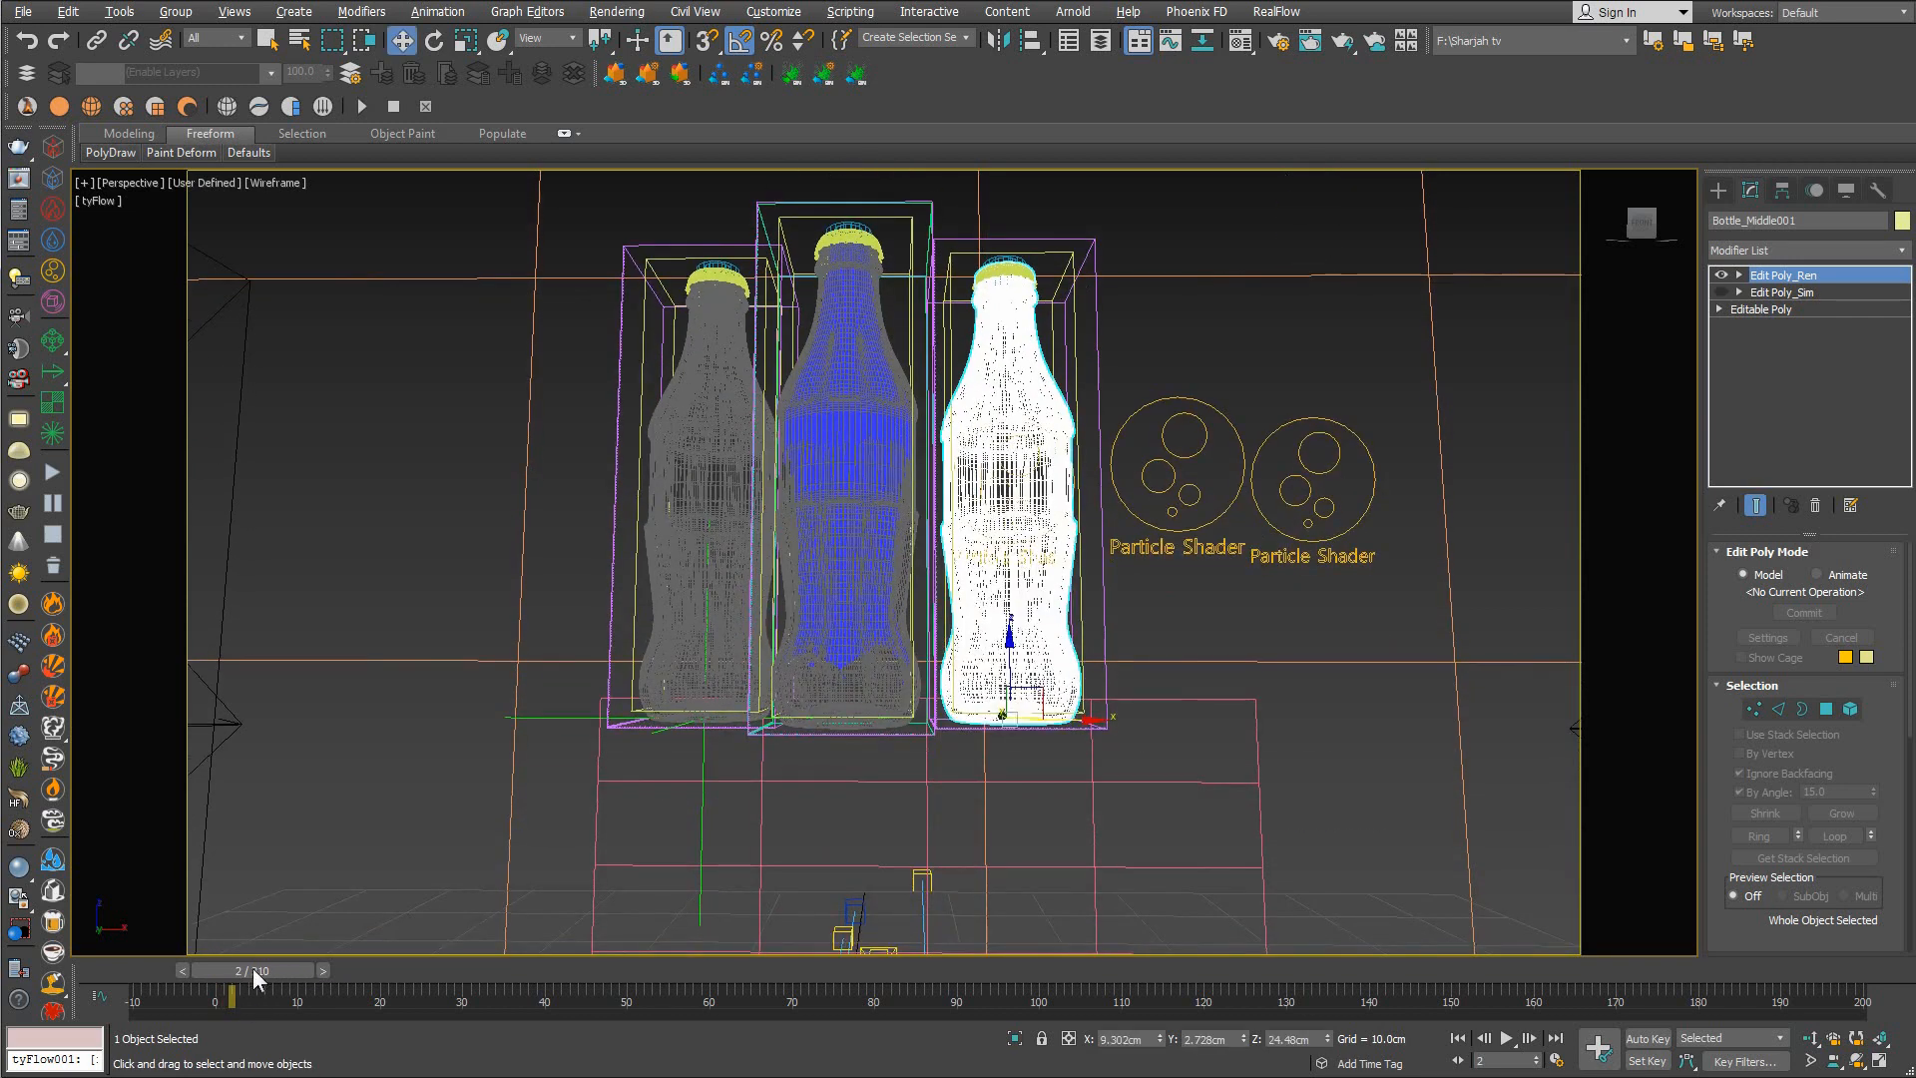
left_click_drag(253, 968, 280, 964)
key("w")
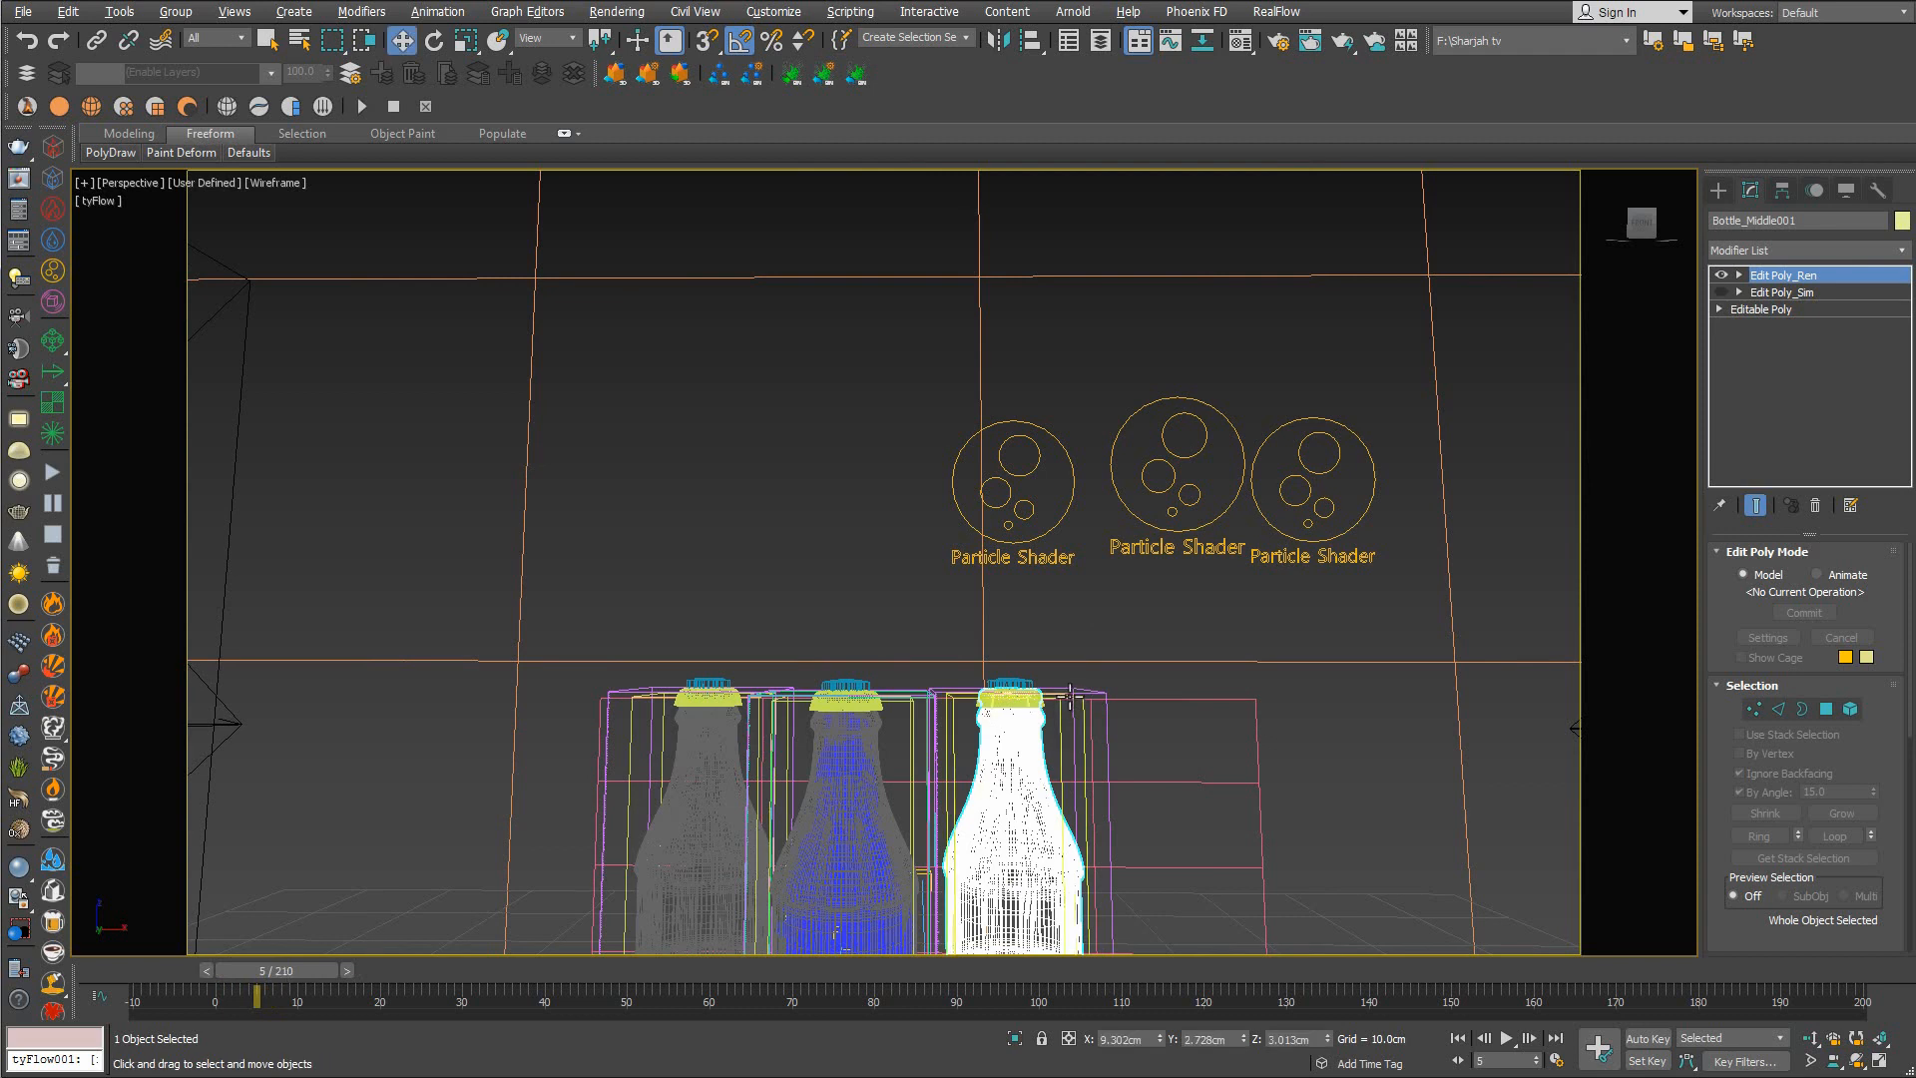
mouse_move(1070, 695)
middle_mouse_down()
mouse_move(1048, 628)
mouse_move(1067, 671)
middle_mouse_up()
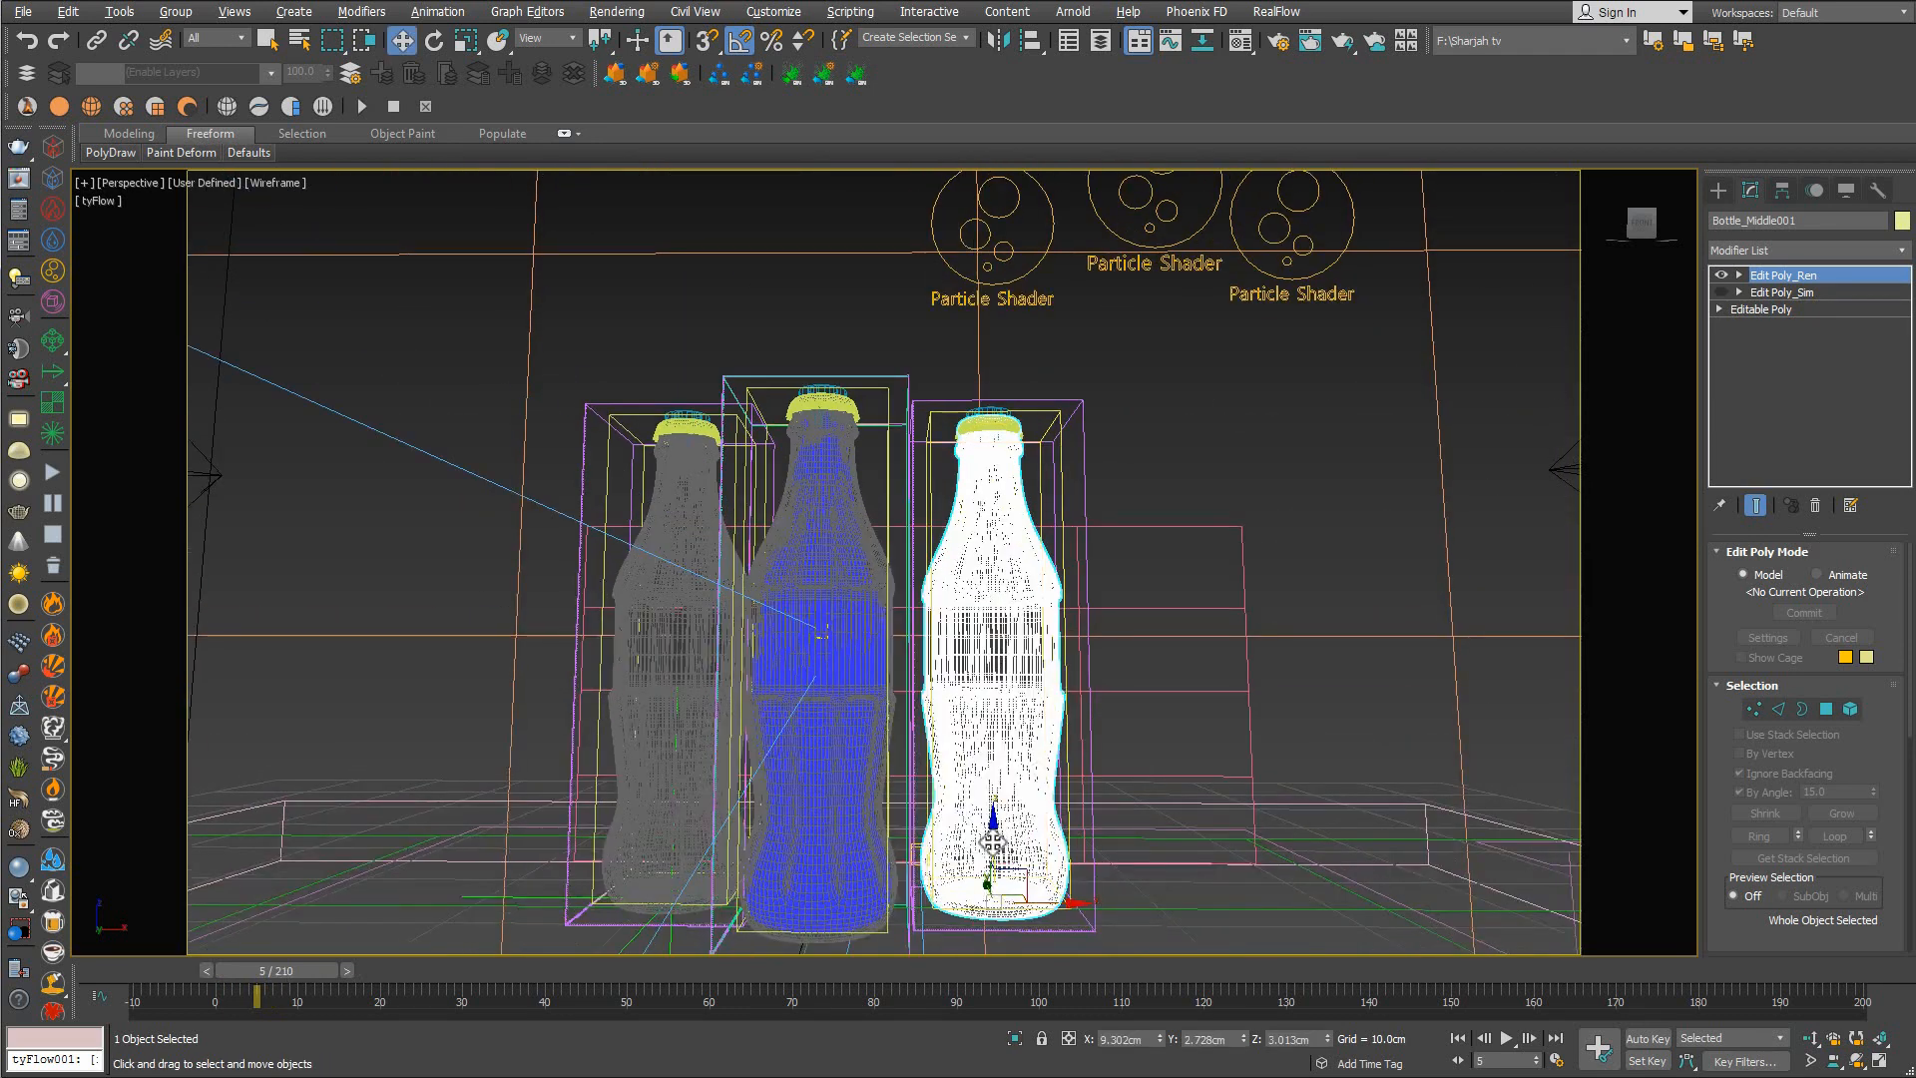
left_click(347, 969)
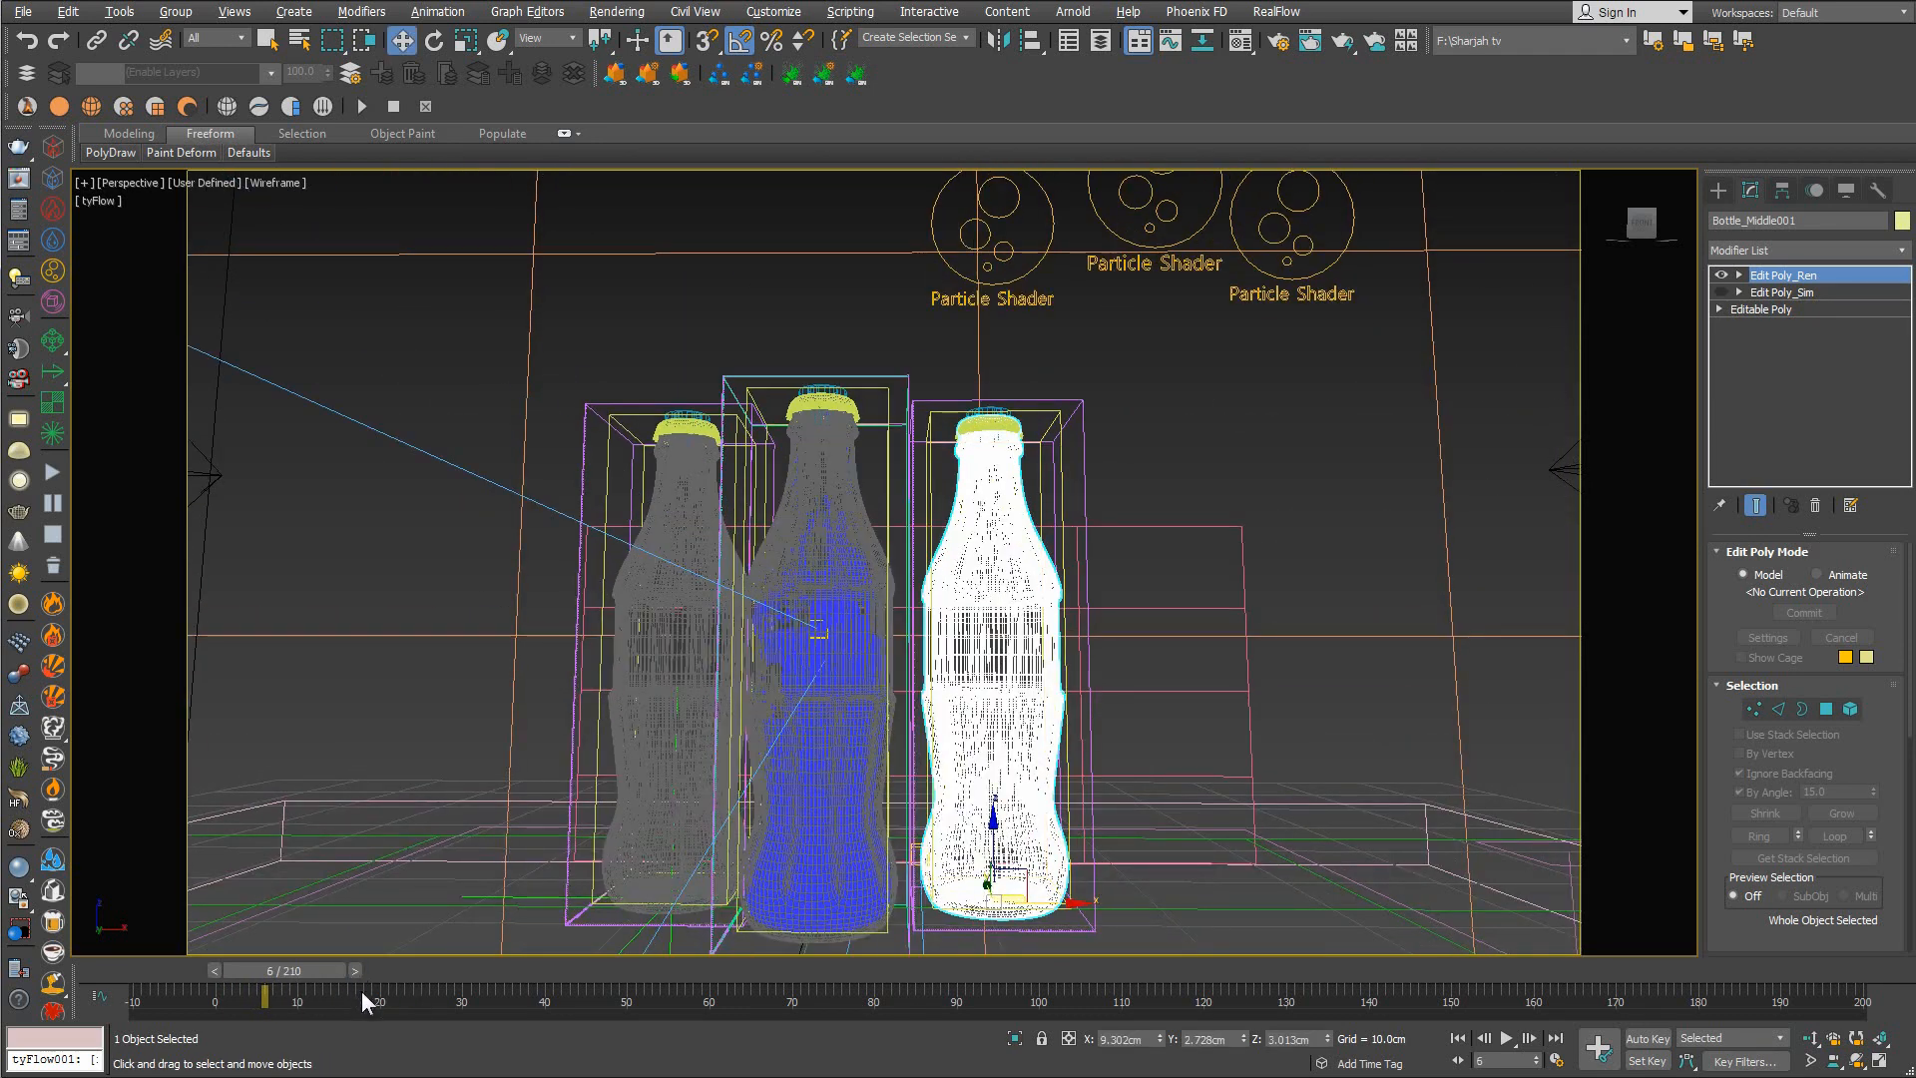
Enable Auto Key and return to frame 0 with the right-hand bottle ready for moving
left_click(1647, 1039)
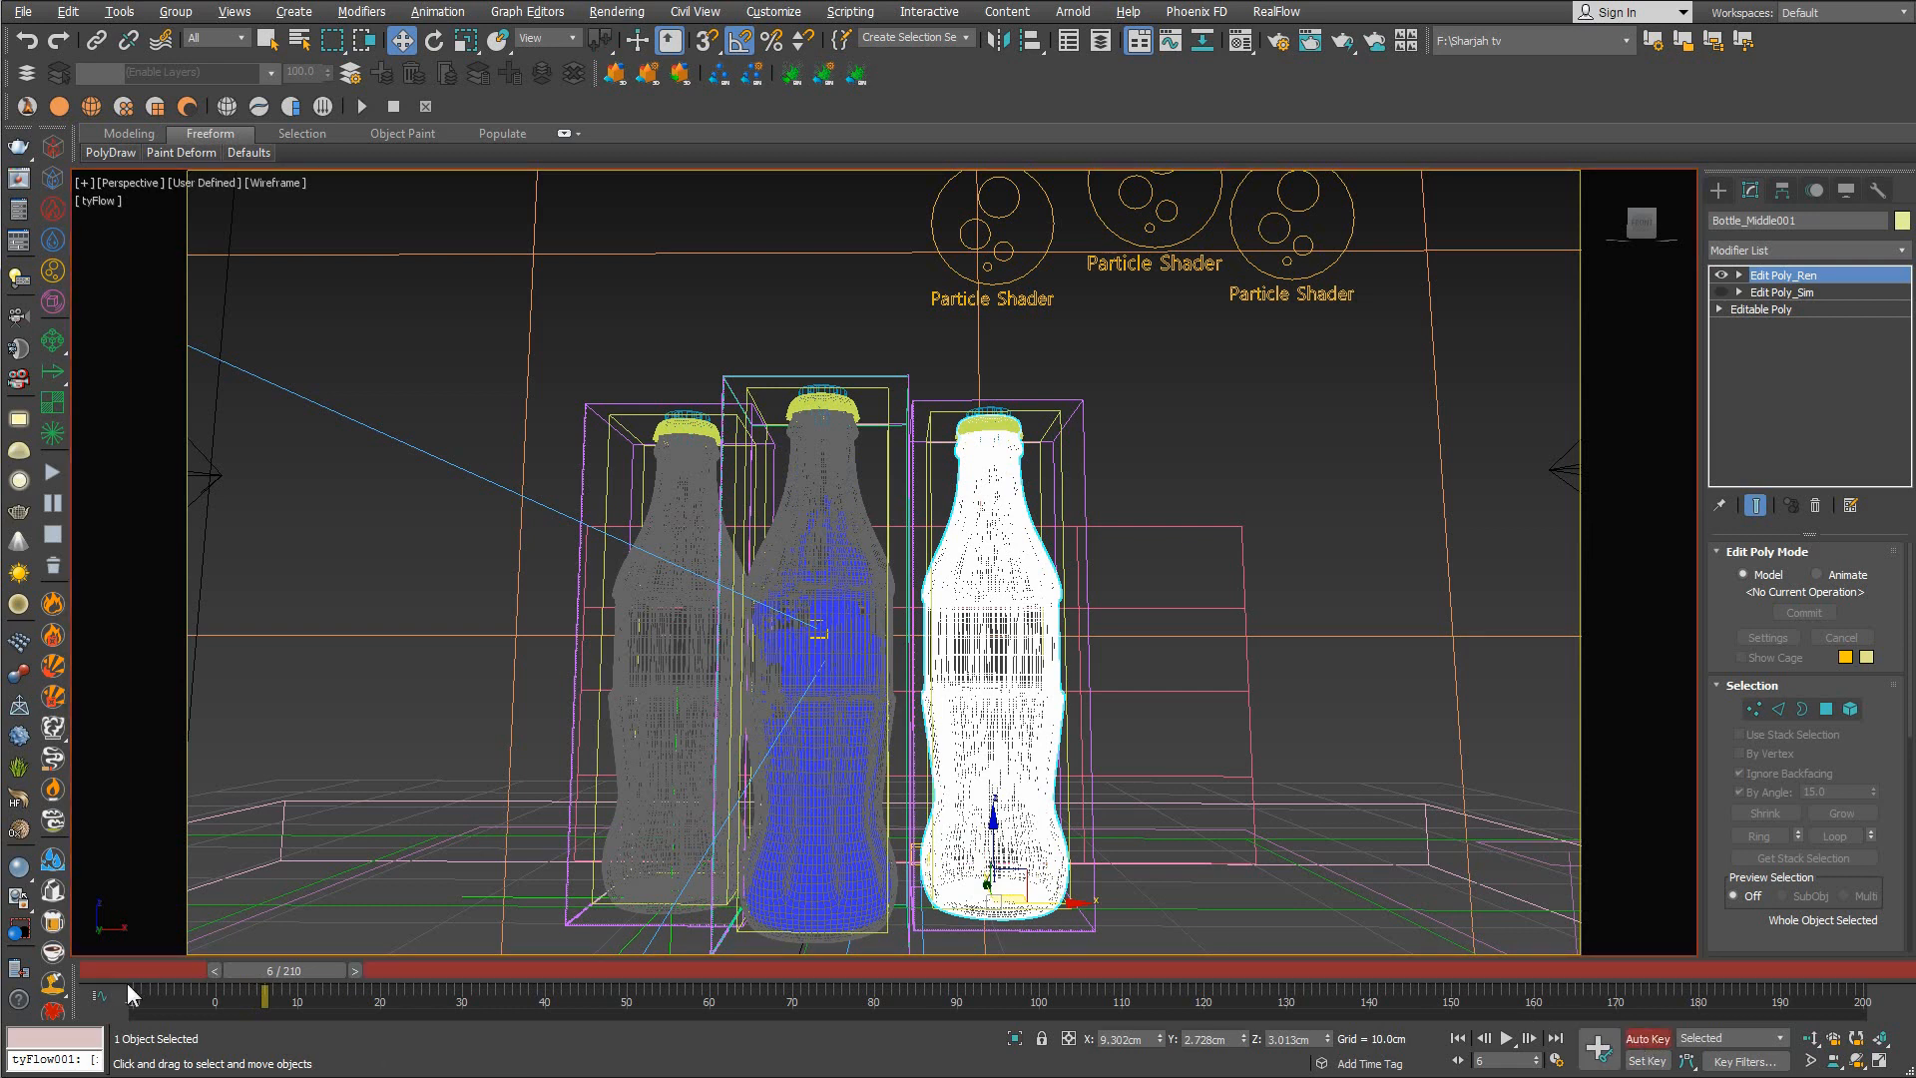
left_click_drag(286, 972, 237, 983)
key("w")
mouse_move(958, 479)
middle_mouse_down()
mouse_move(964, 507)
mouse_move(961, 487)
middle_mouse_up()
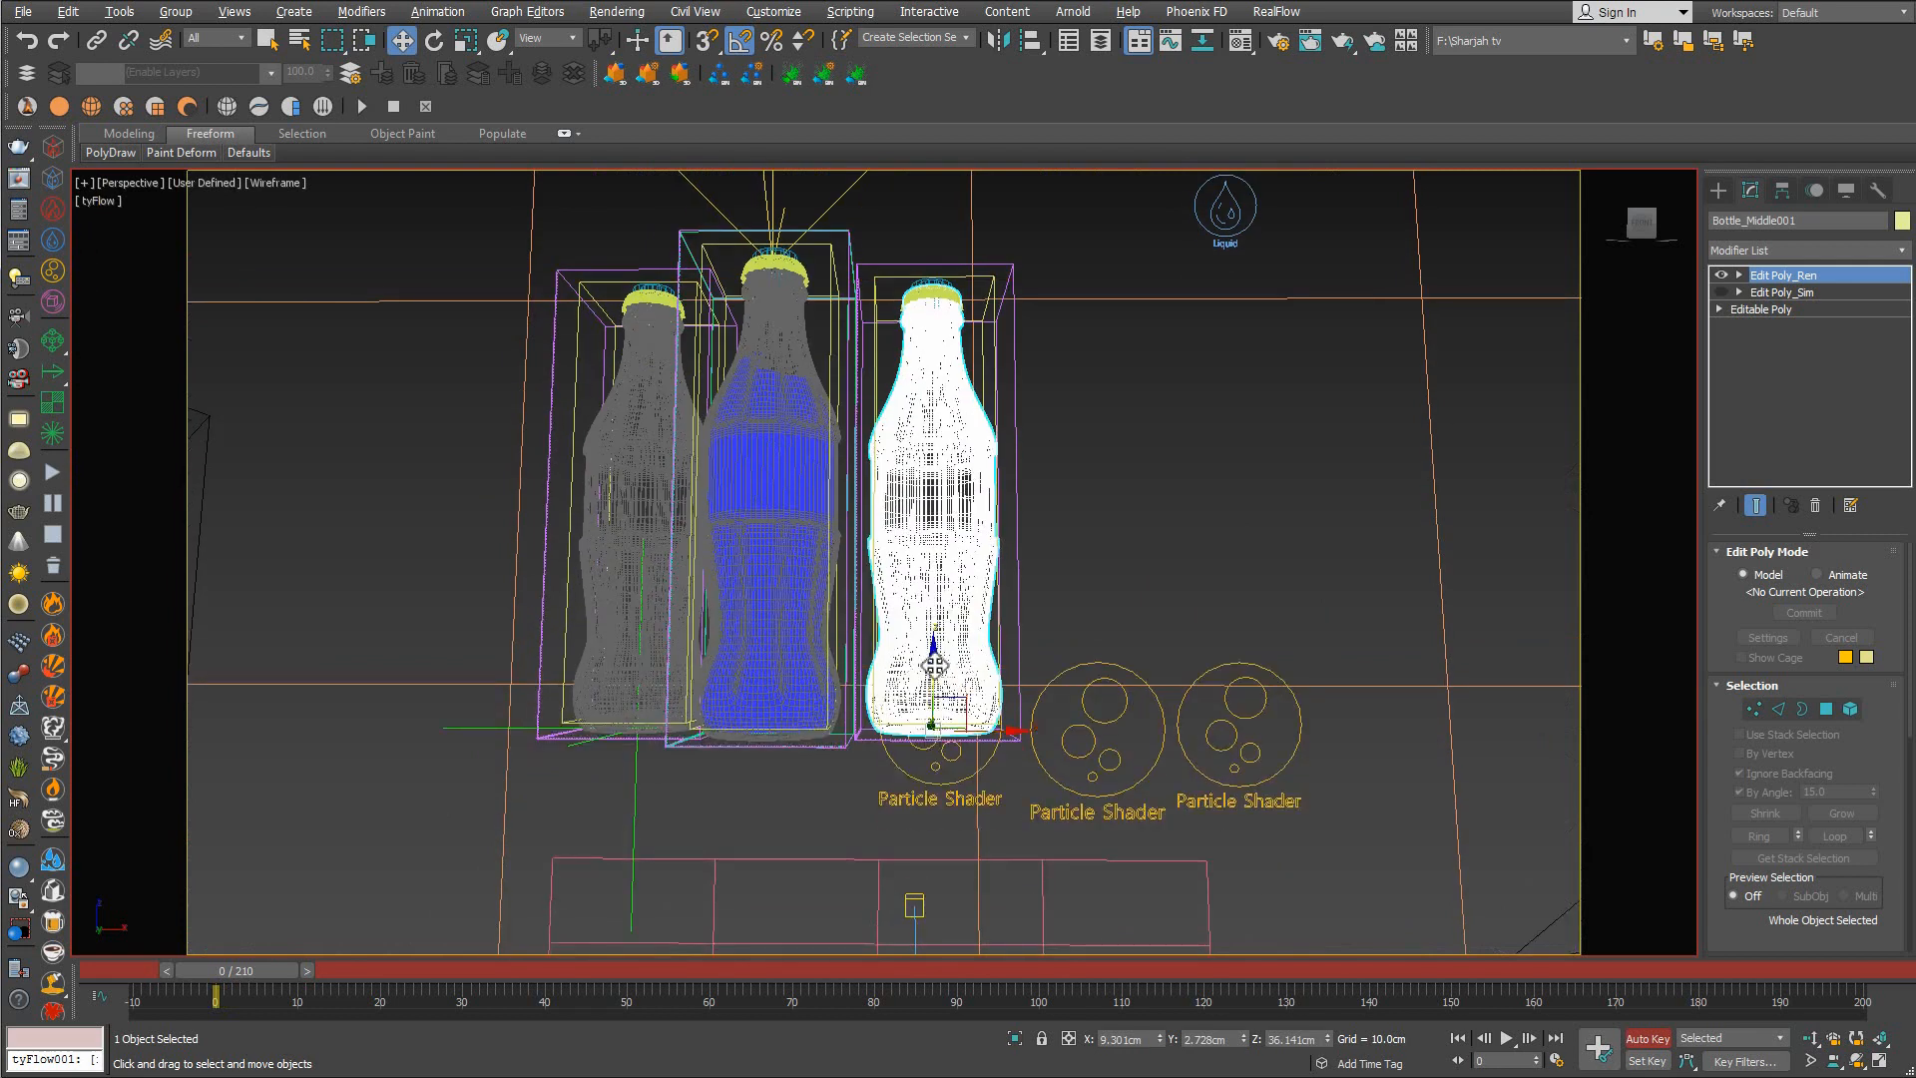
Try raising the right-hand bottle slightly at frame 0 to about Z 36.302 cm and check frames 5 and 6
left_click_drag(935, 666, 934, 663)
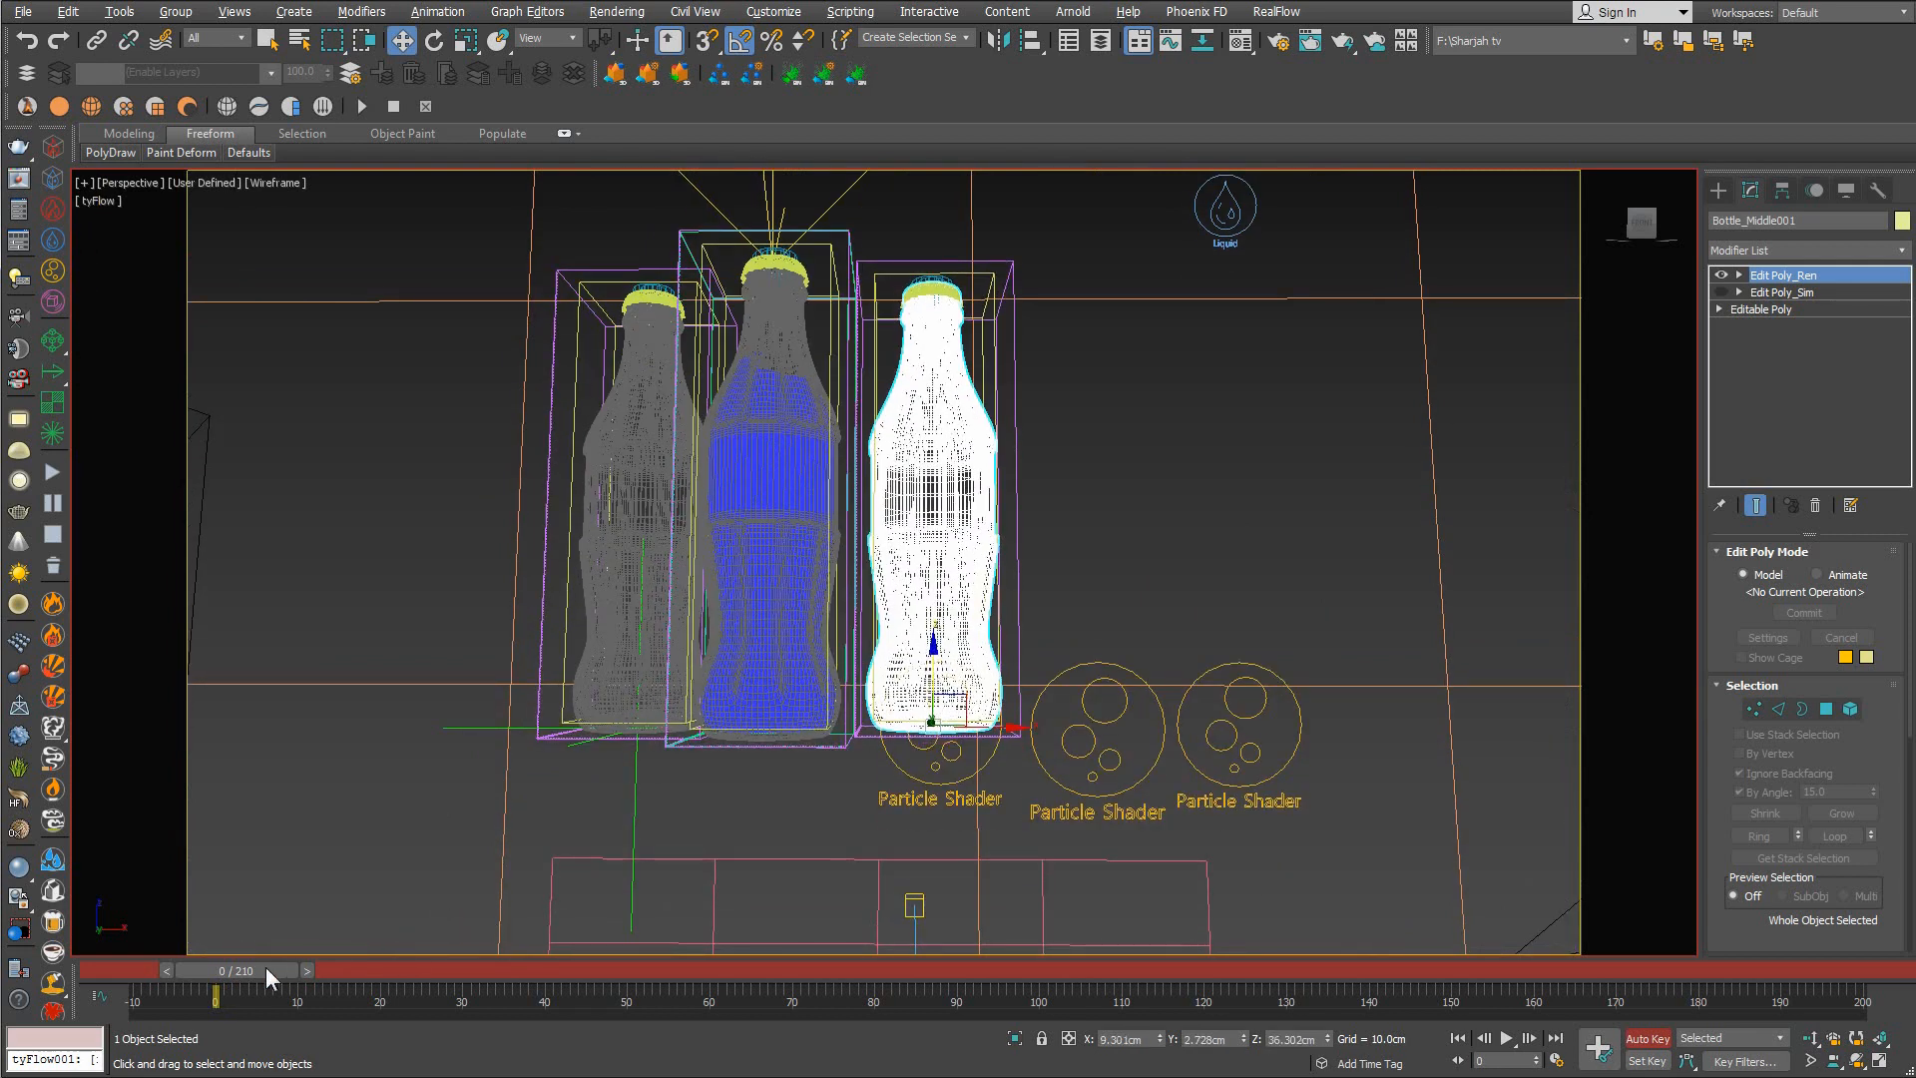
left_click_drag(266, 967, 281, 967)
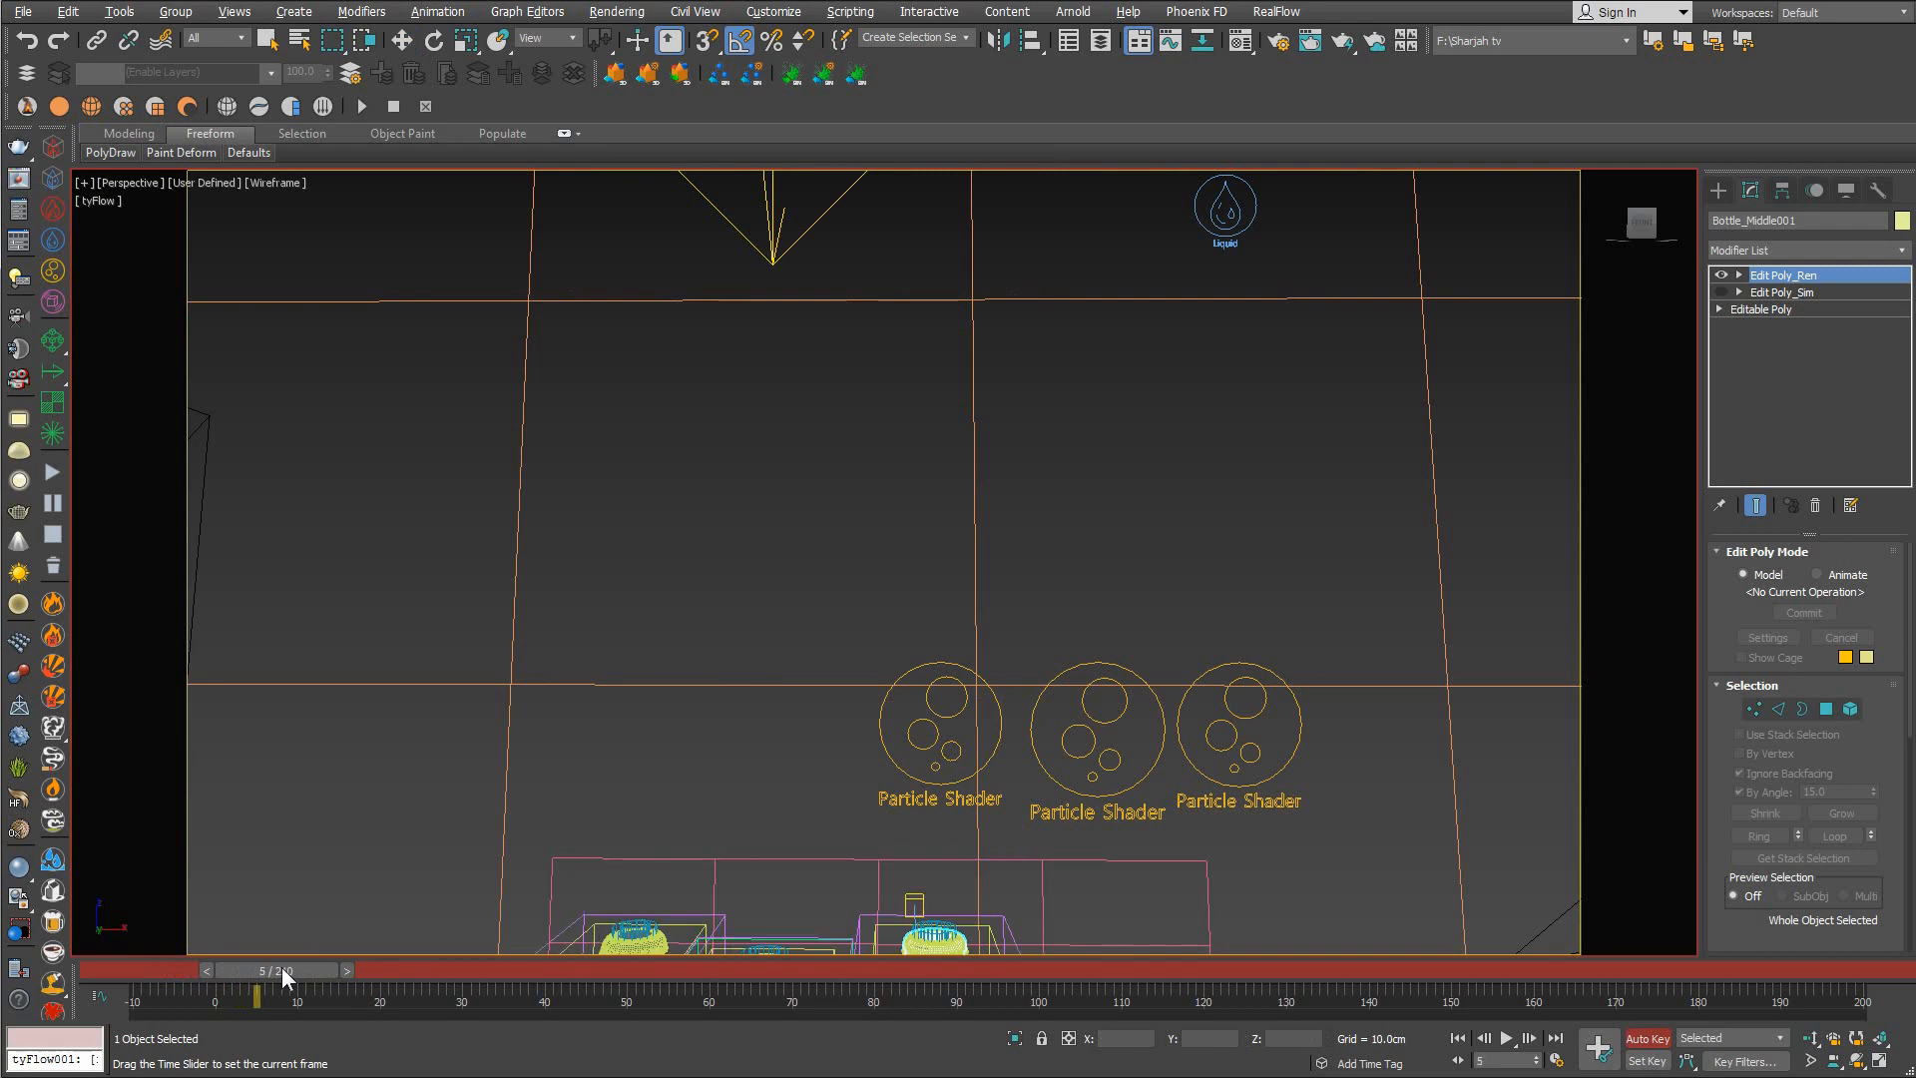
middle_click_drag(752, 770, 795, 722)
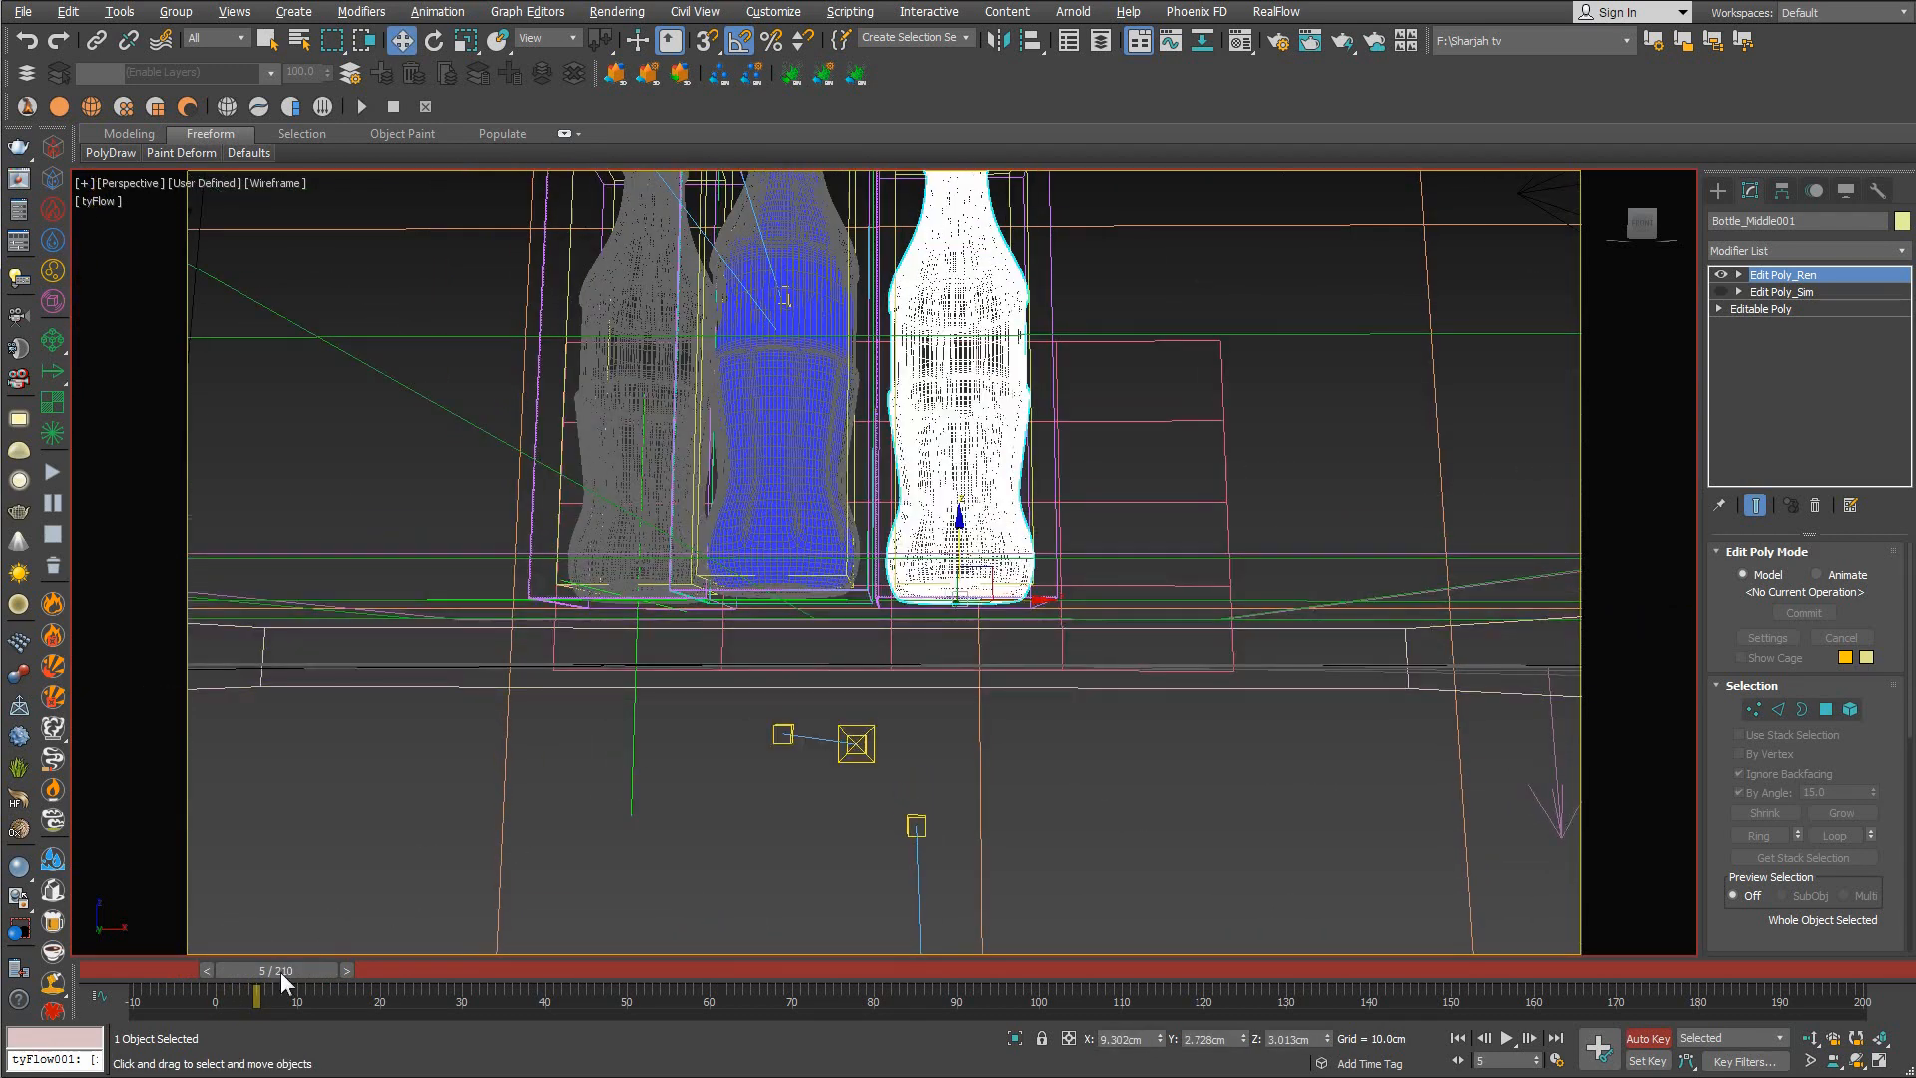
left_click(345, 970)
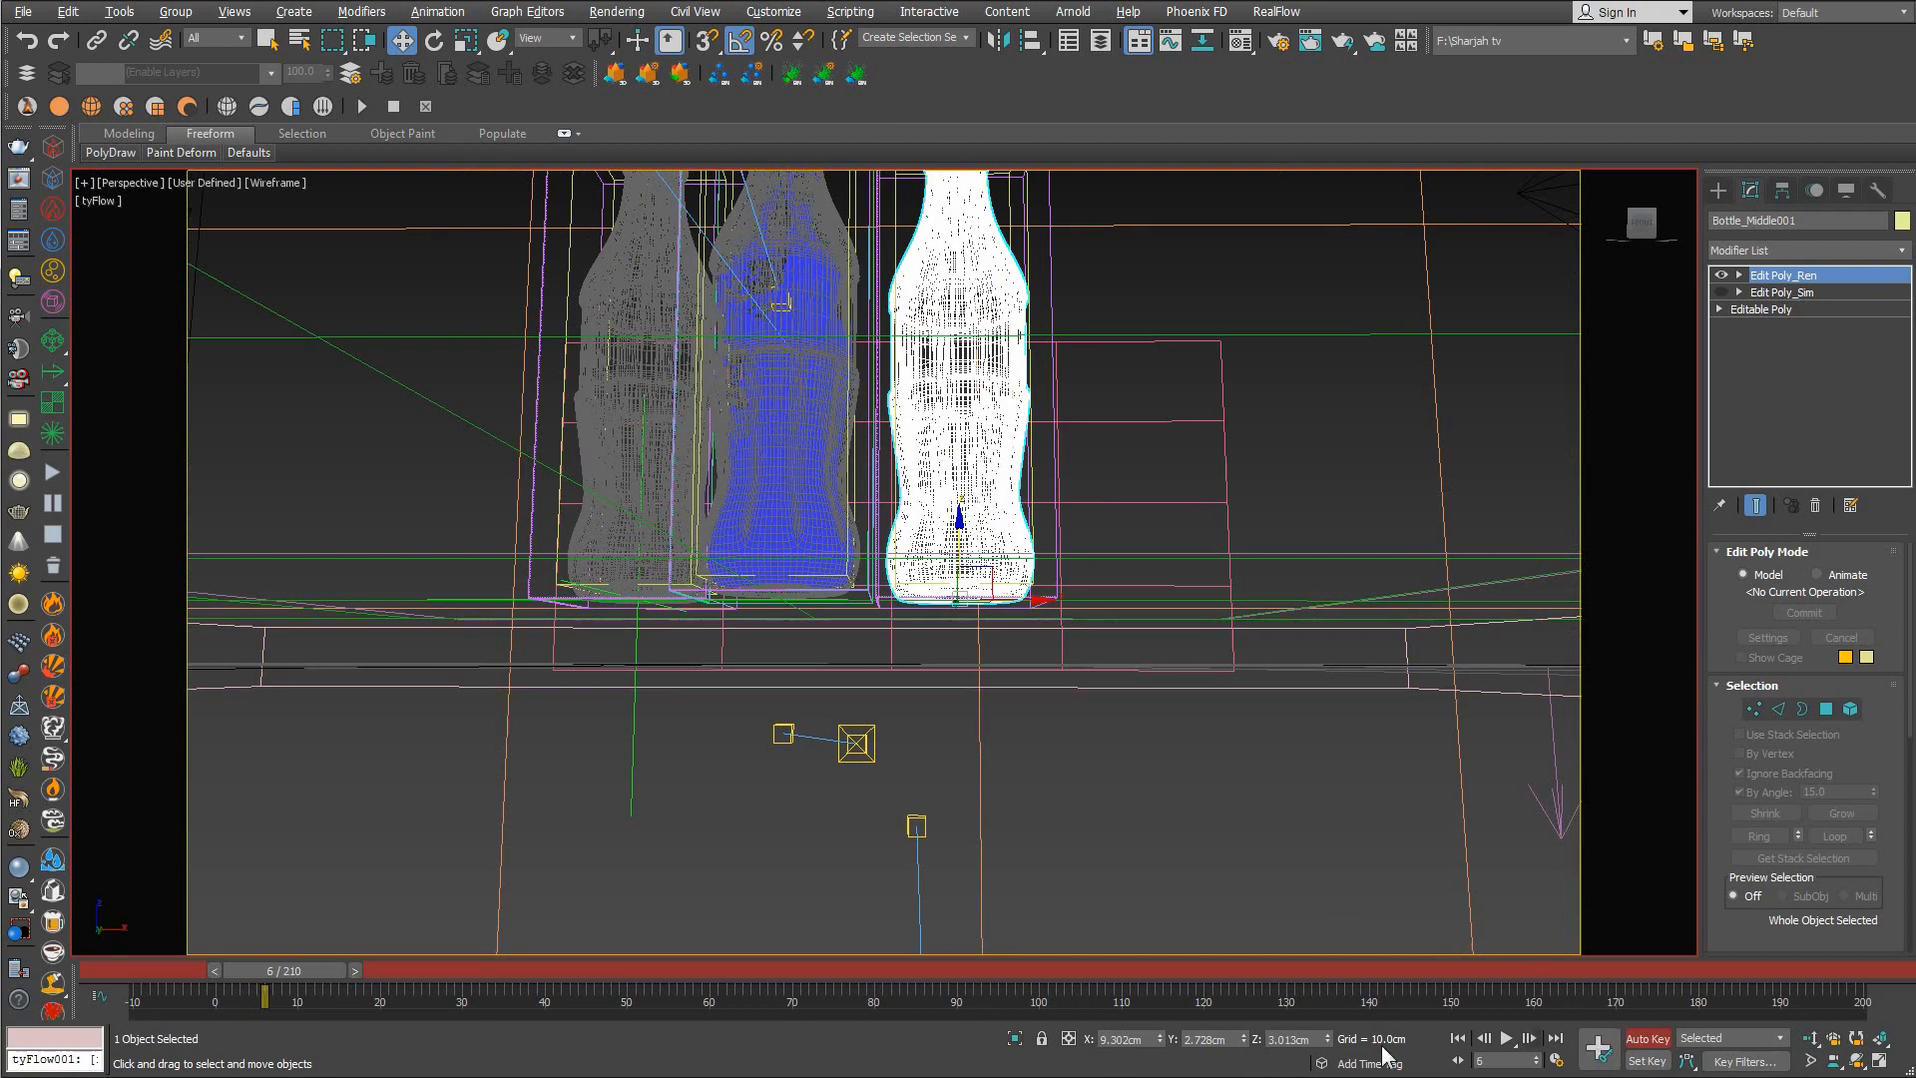
Raise the right-hand bottle at frame 0 to about Z 37.245 cm so its fall differs from the other bottles
left_click_drag(263, 972, 236, 971)
key("w")
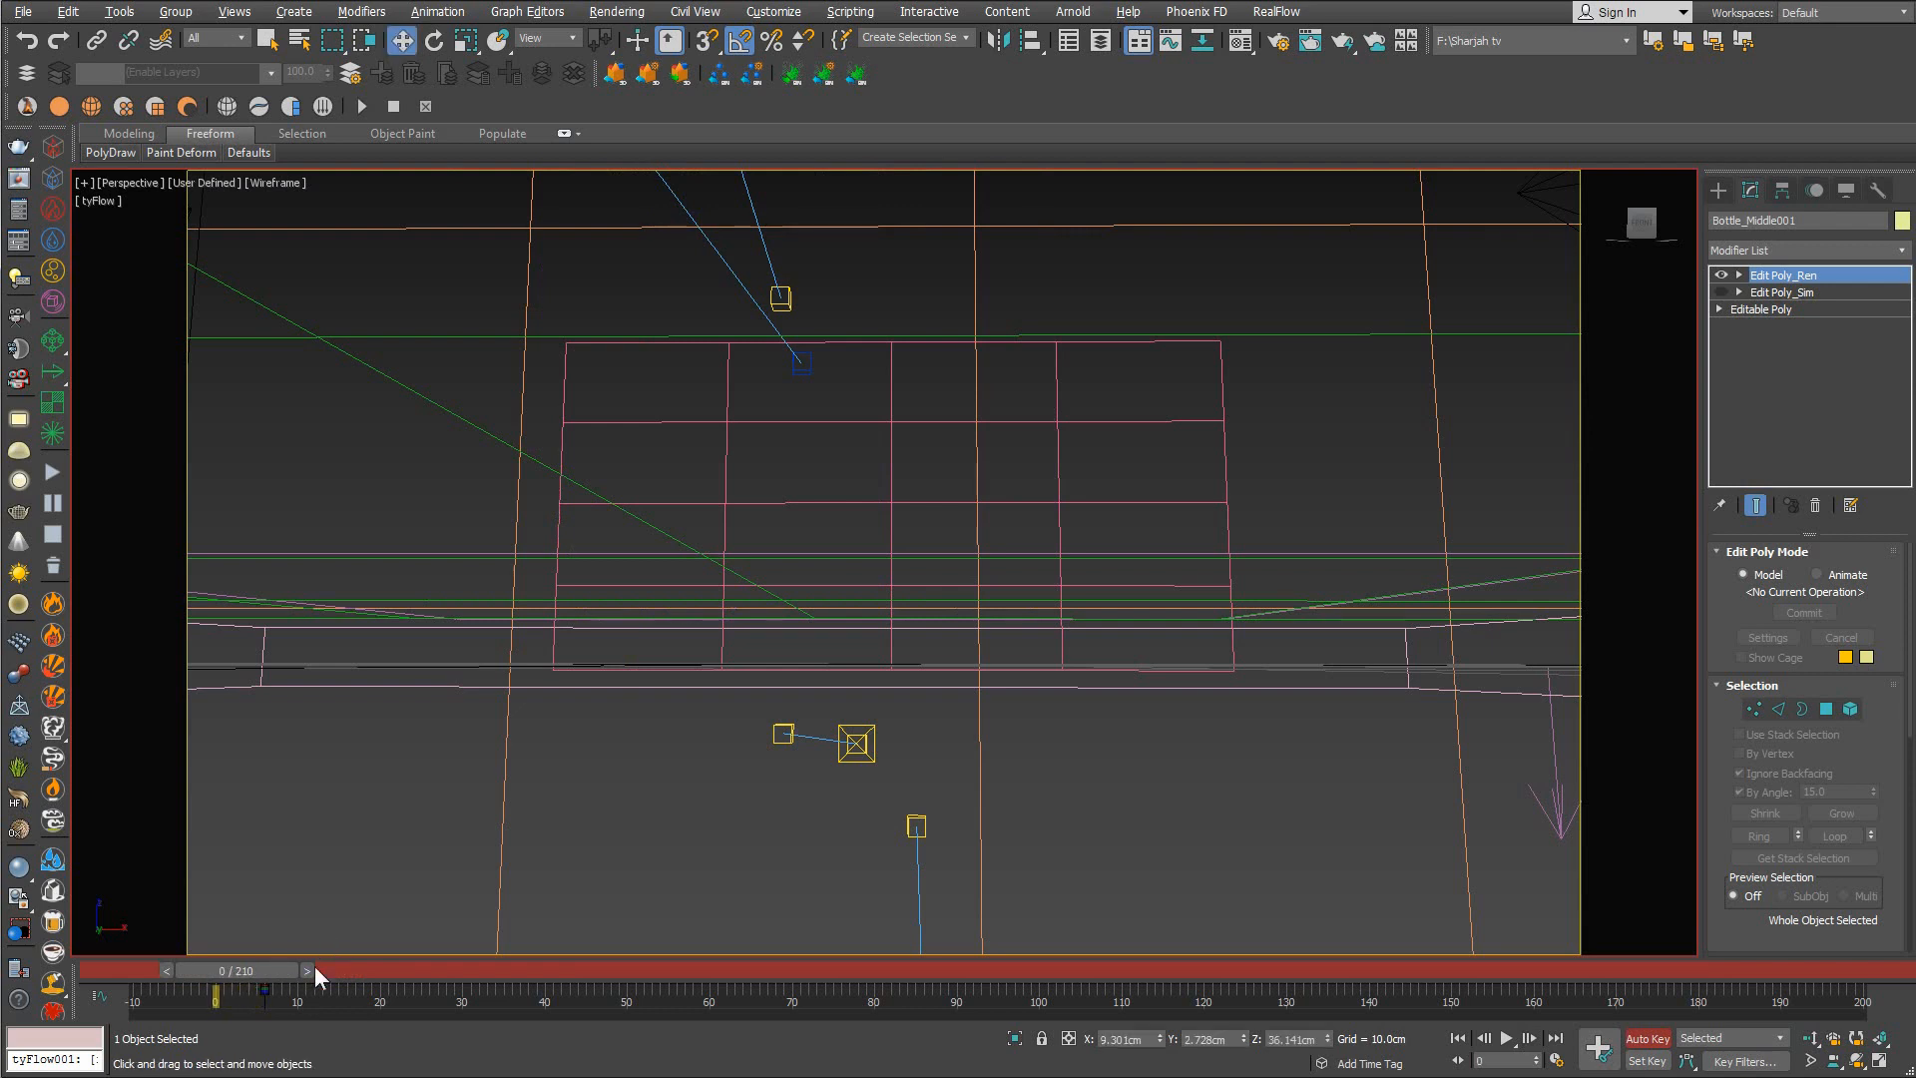
middle_click_drag(804, 556, 770, 755)
scroll(770, 756, "down", 2)
middle_click_drag(919, 513, 907, 679)
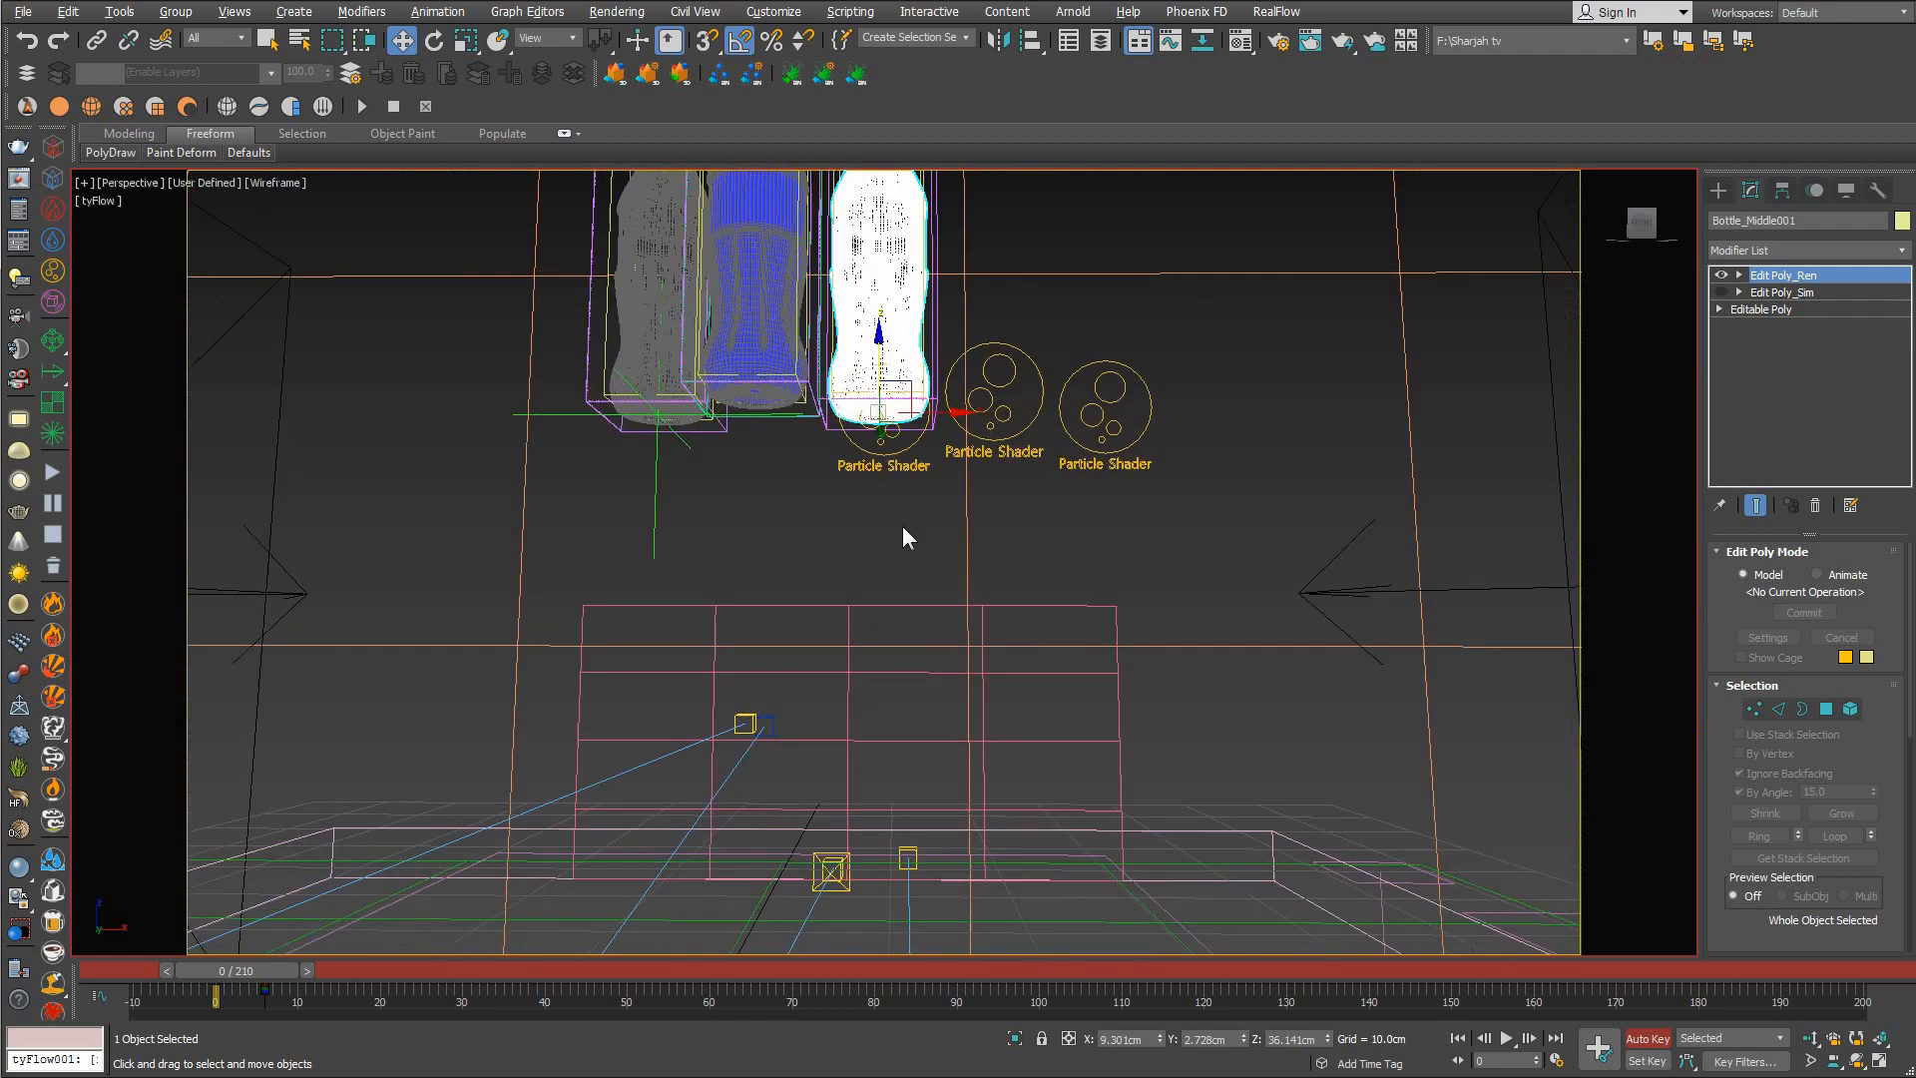
left_click_drag(878, 370, 878, 358)
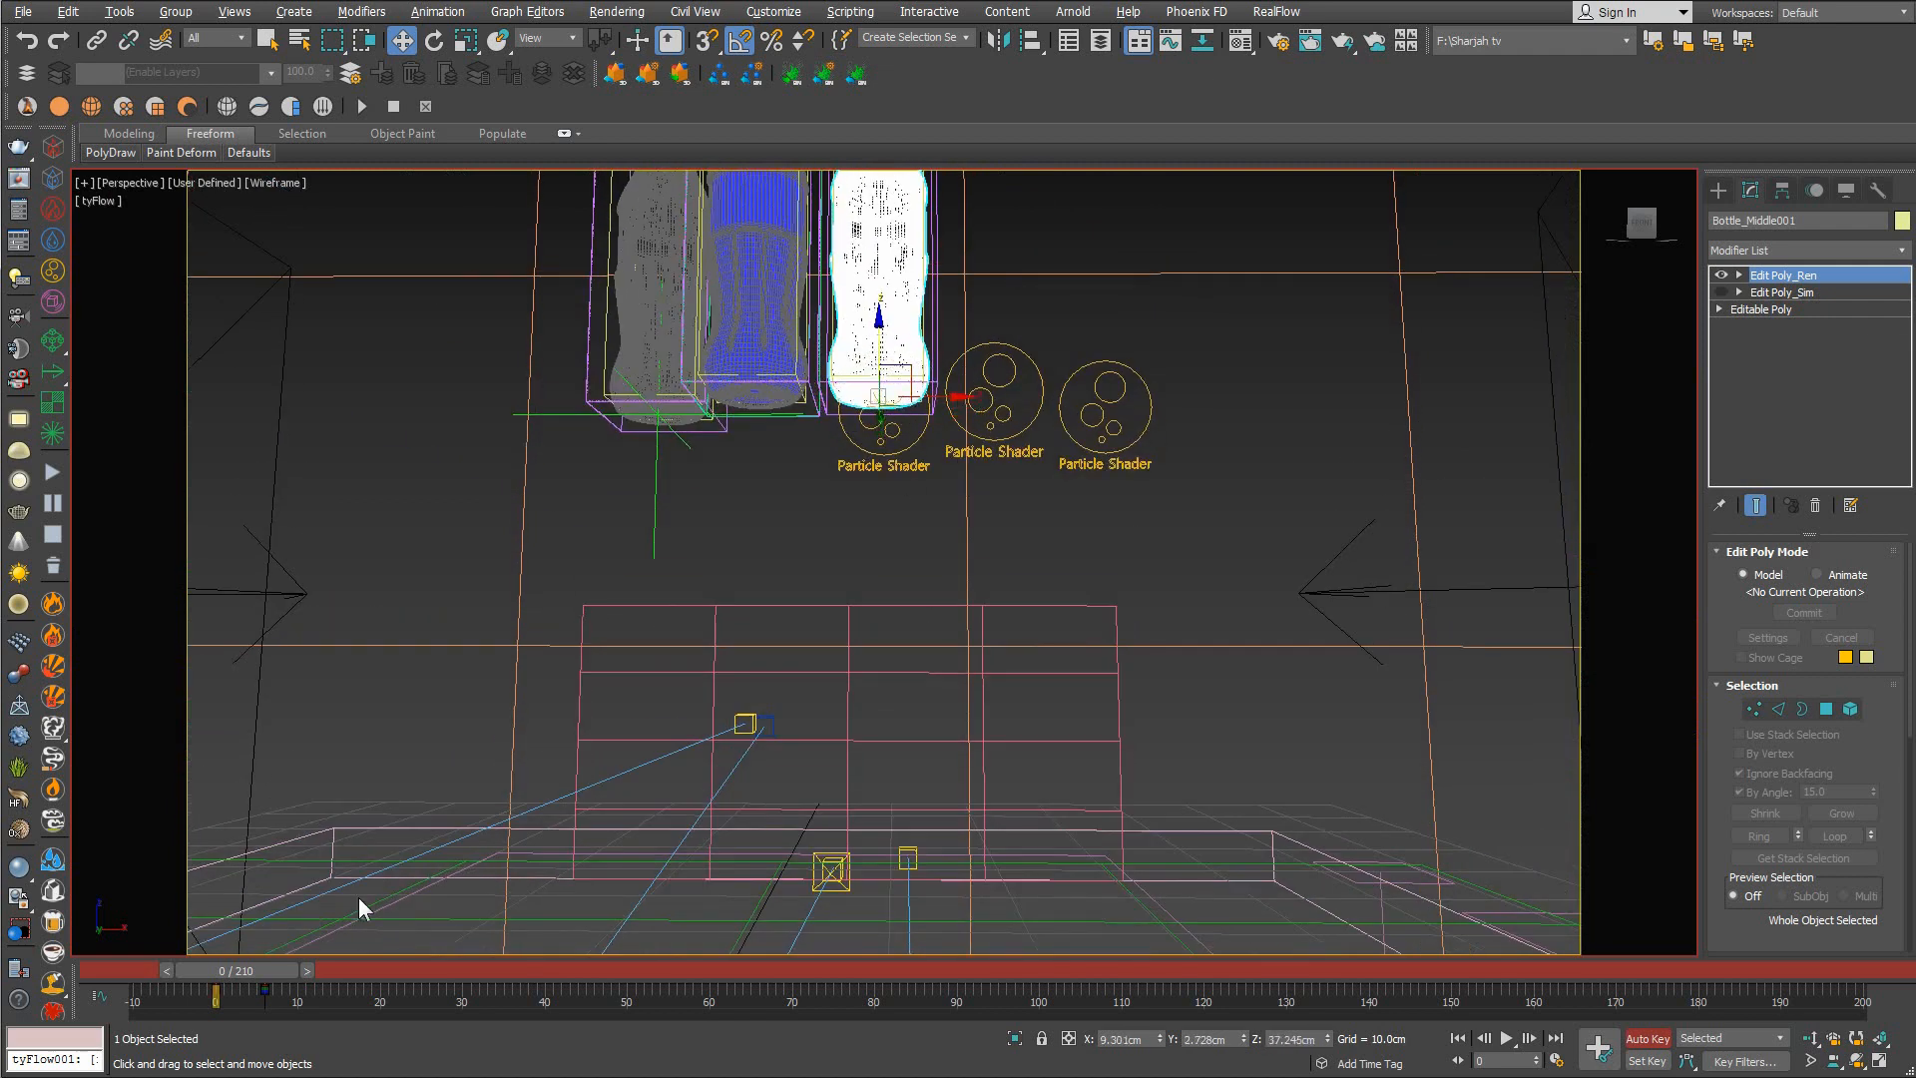
Scrub to frames 5 and 4 to compare the right-hand bottle's landing with the other two bottles
left_click_drag(270, 972, 284, 967)
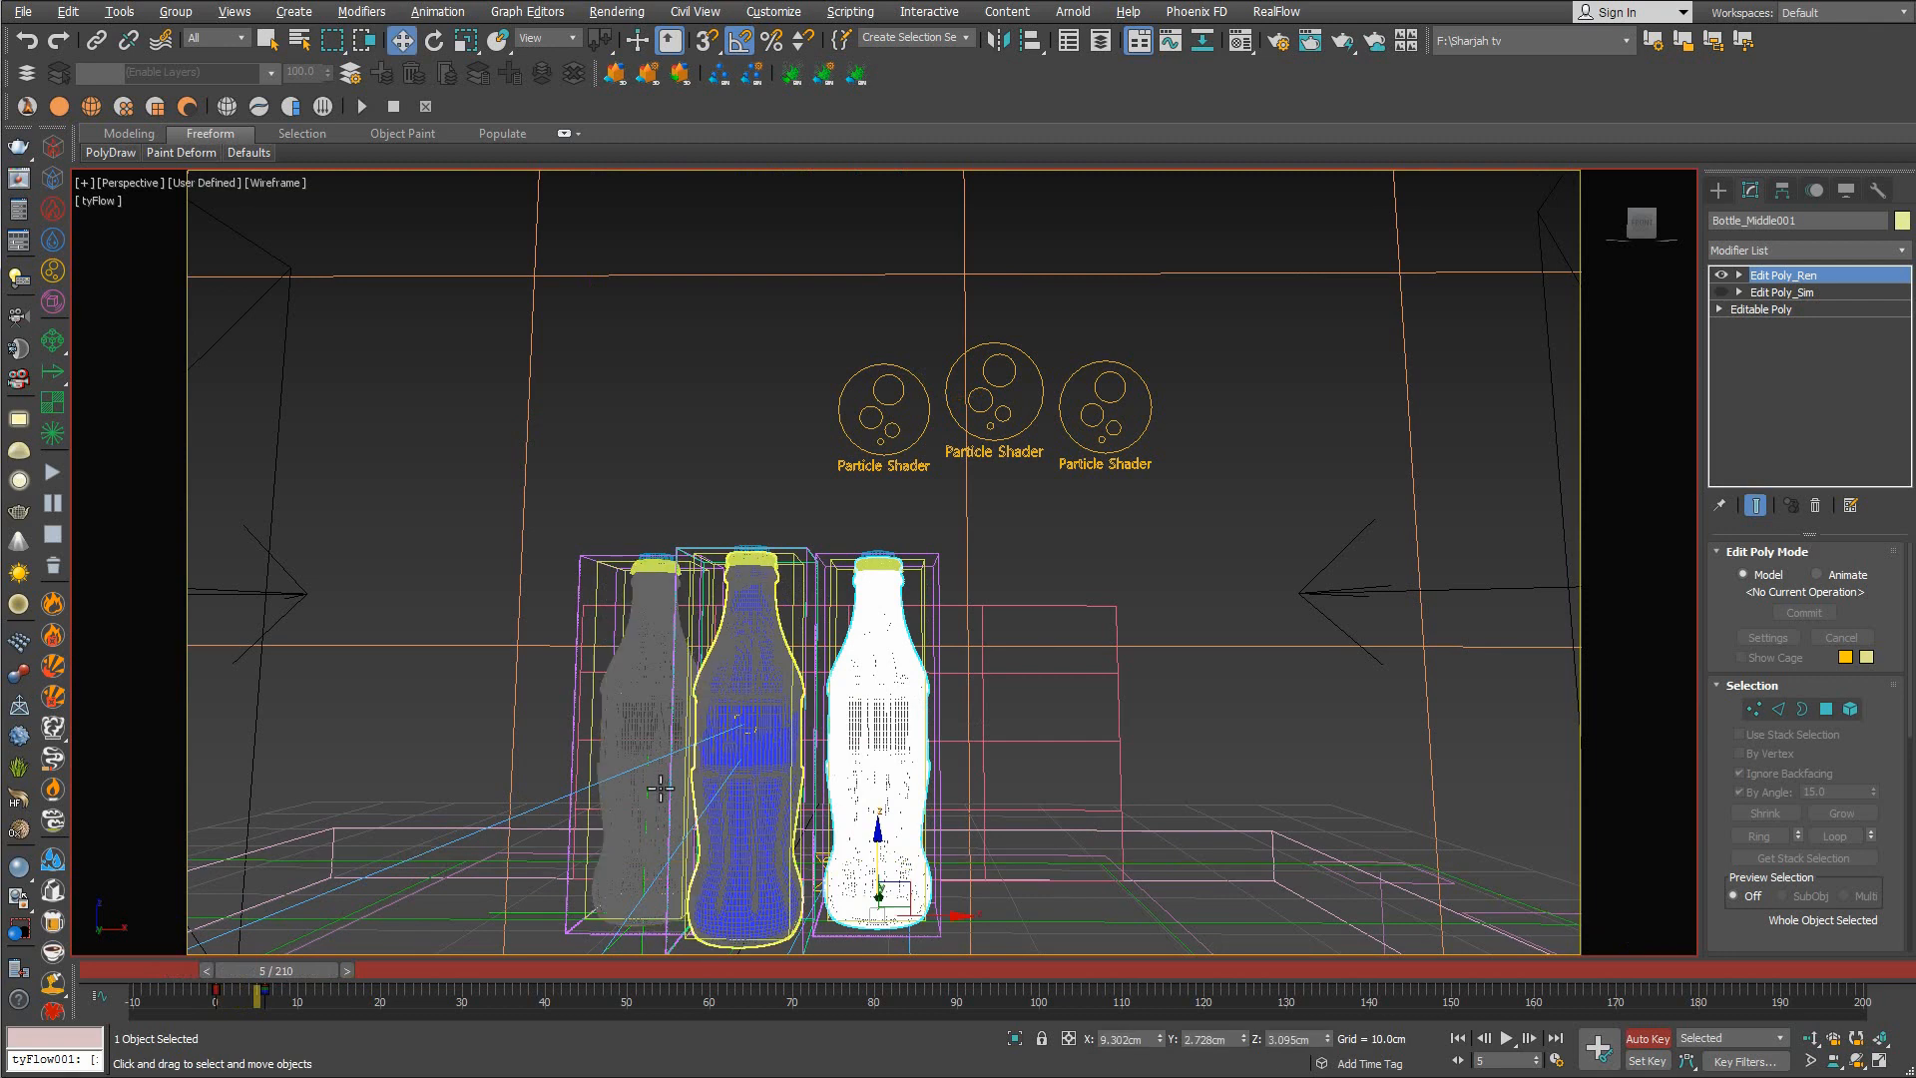
middle_click_drag(798, 835, 806, 787)
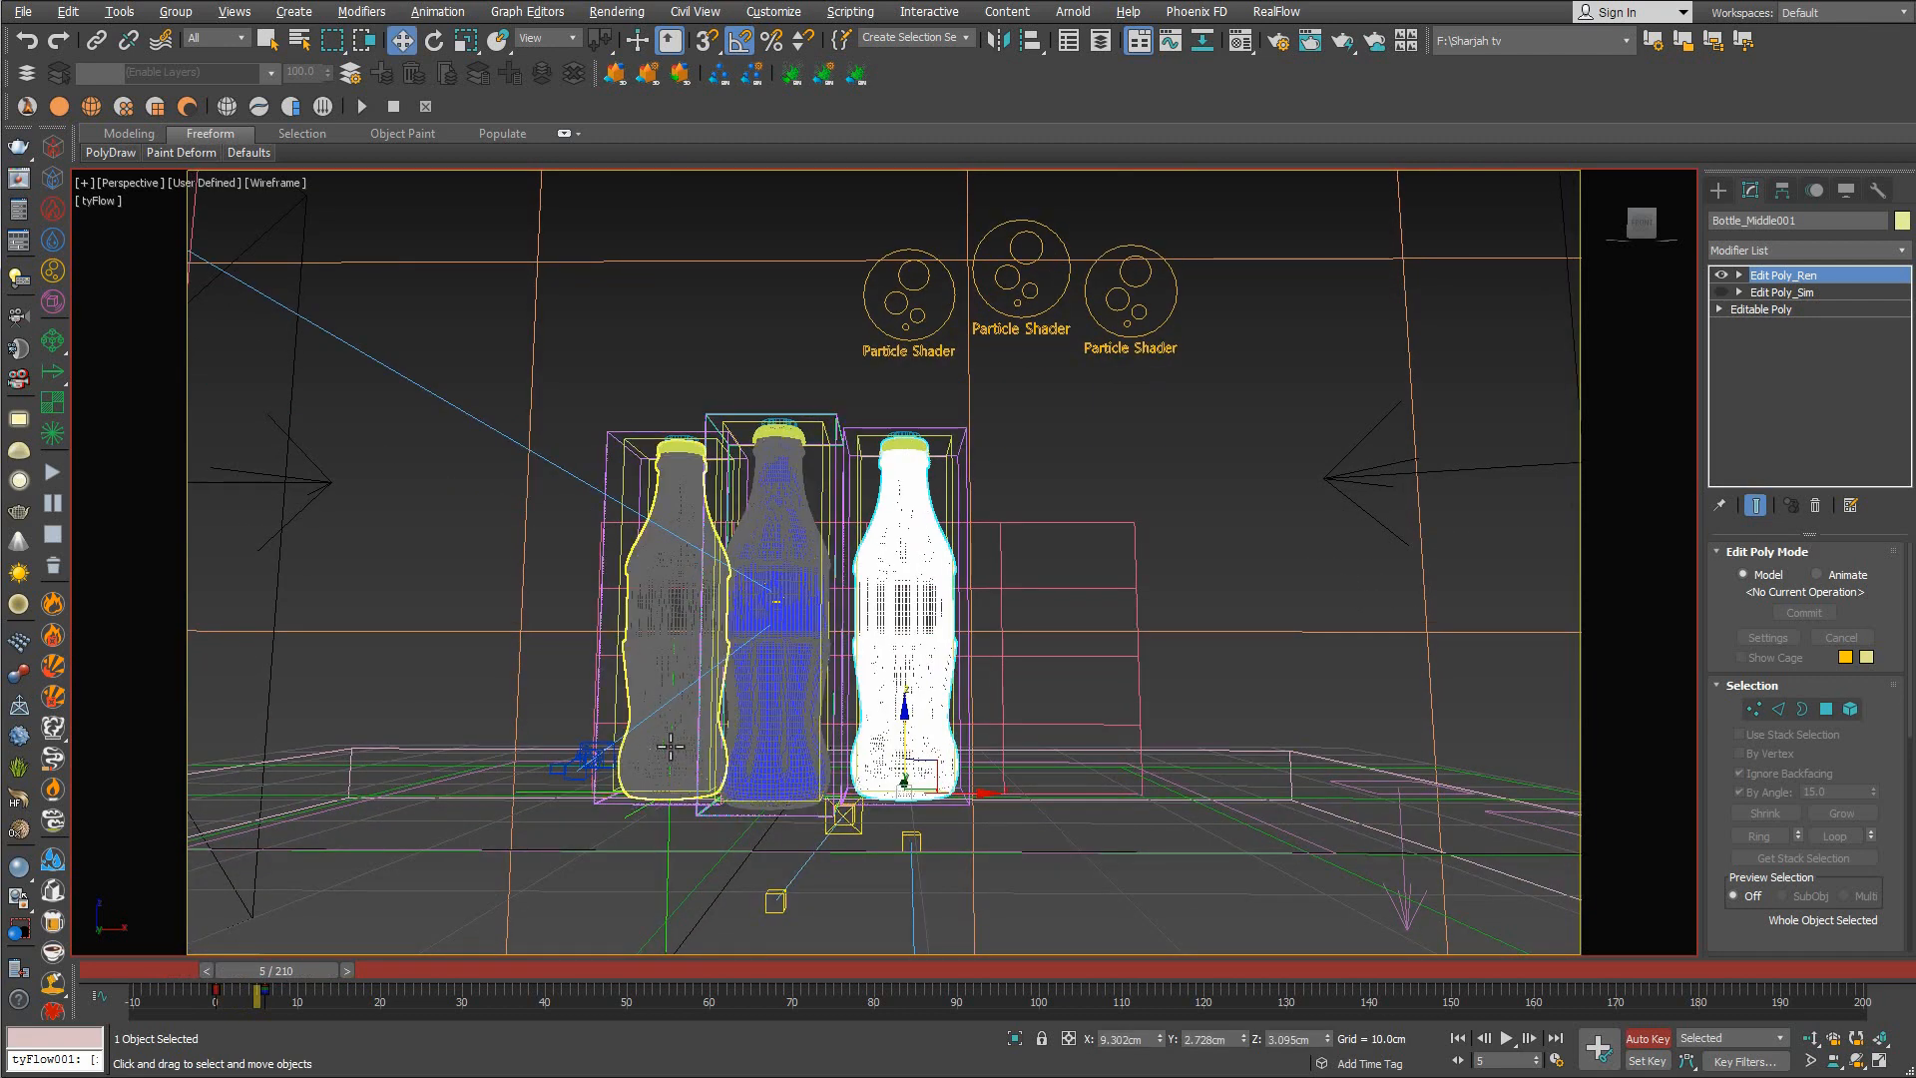
left_click_drag(261, 976, 248, 968)
key("w")
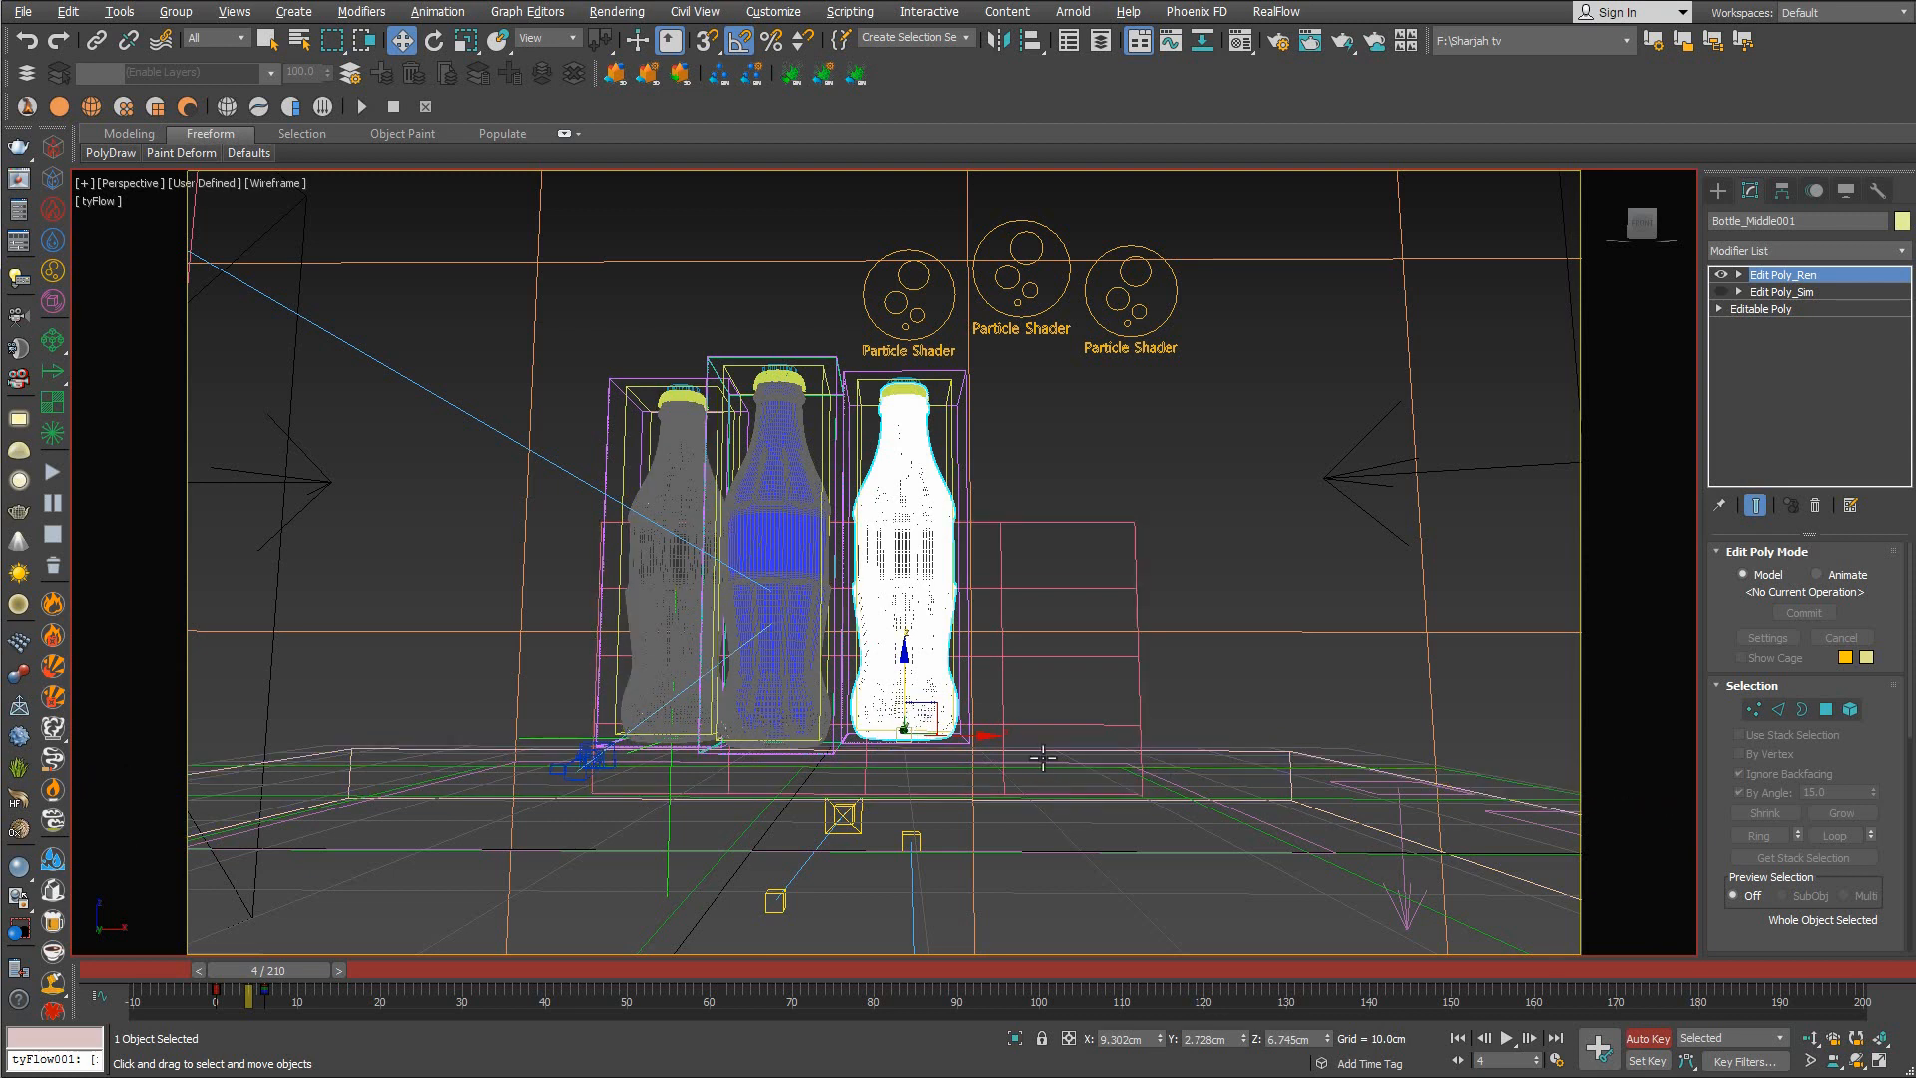
middle_click_drag(919, 730, 964, 754)
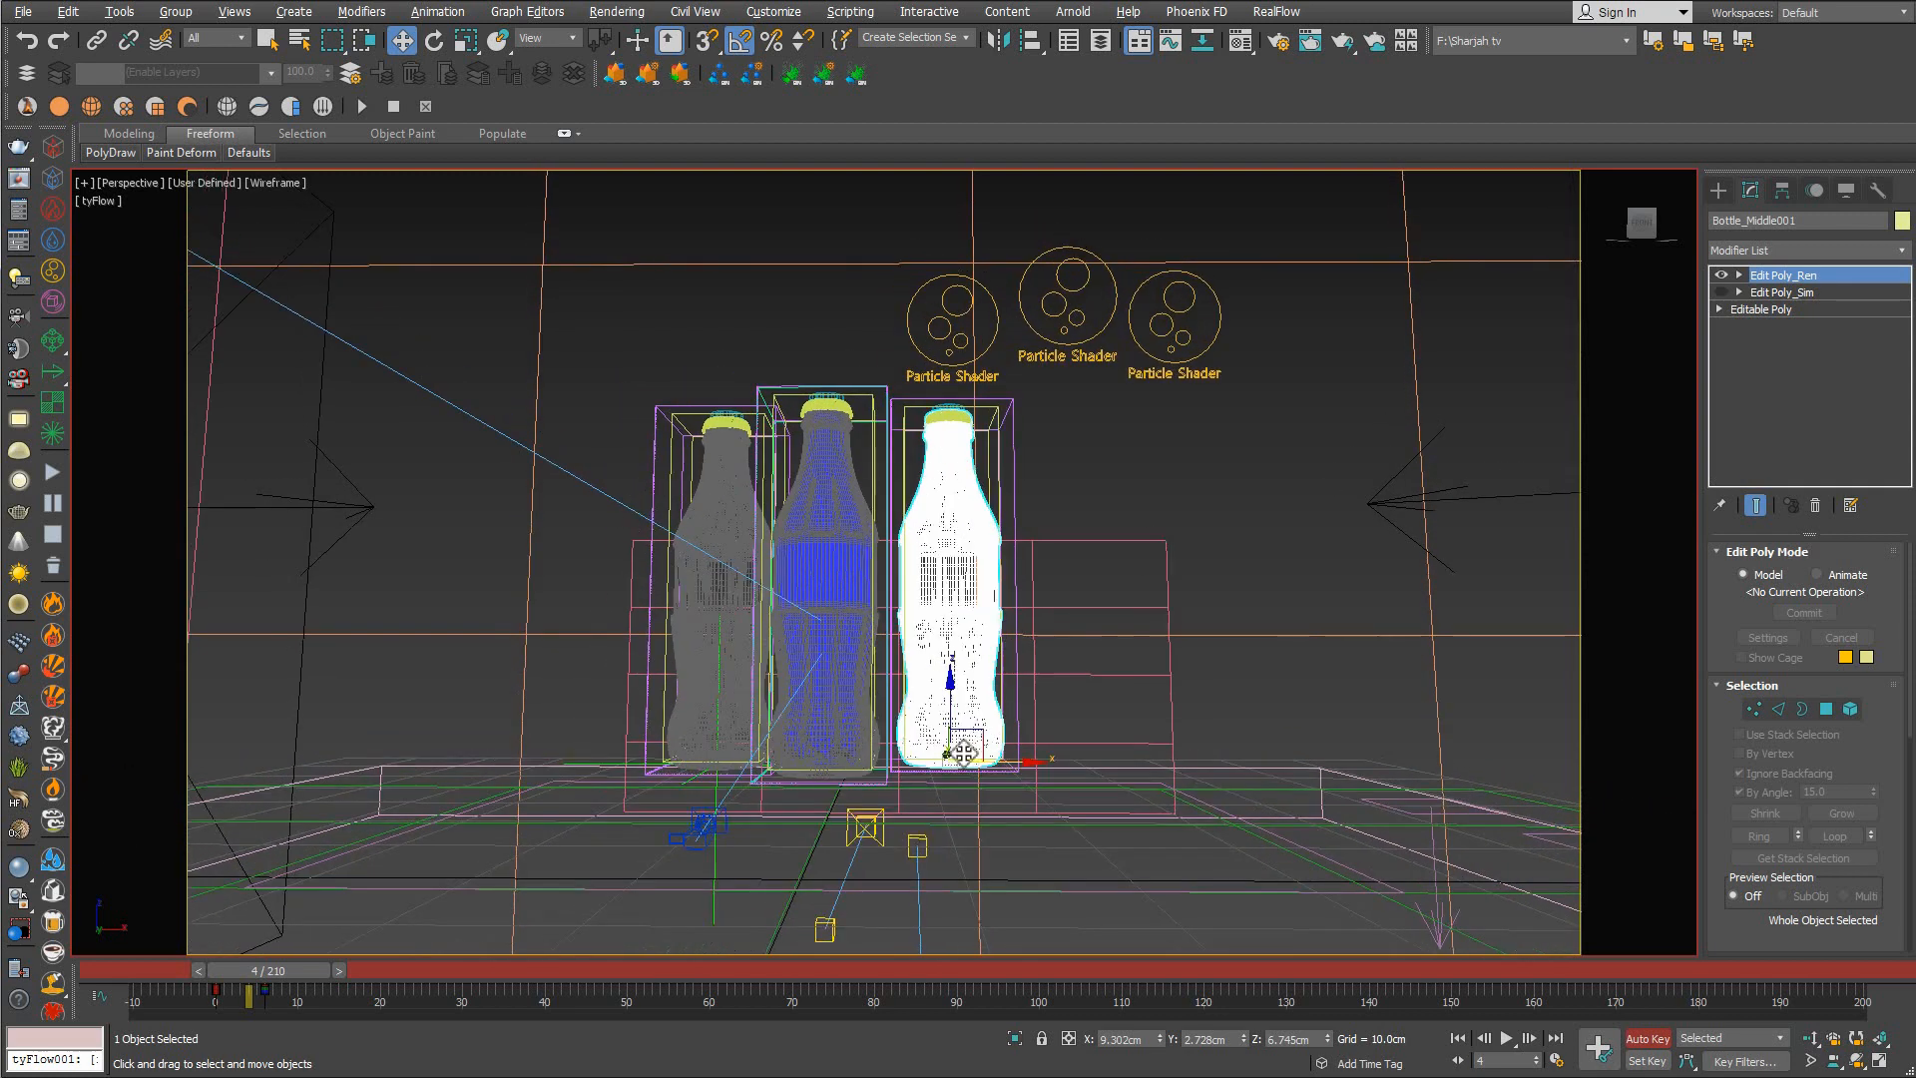
right_click(1044, 587)
left_click(1052, 605)
middle_click_drag(898, 671, 920, 704)
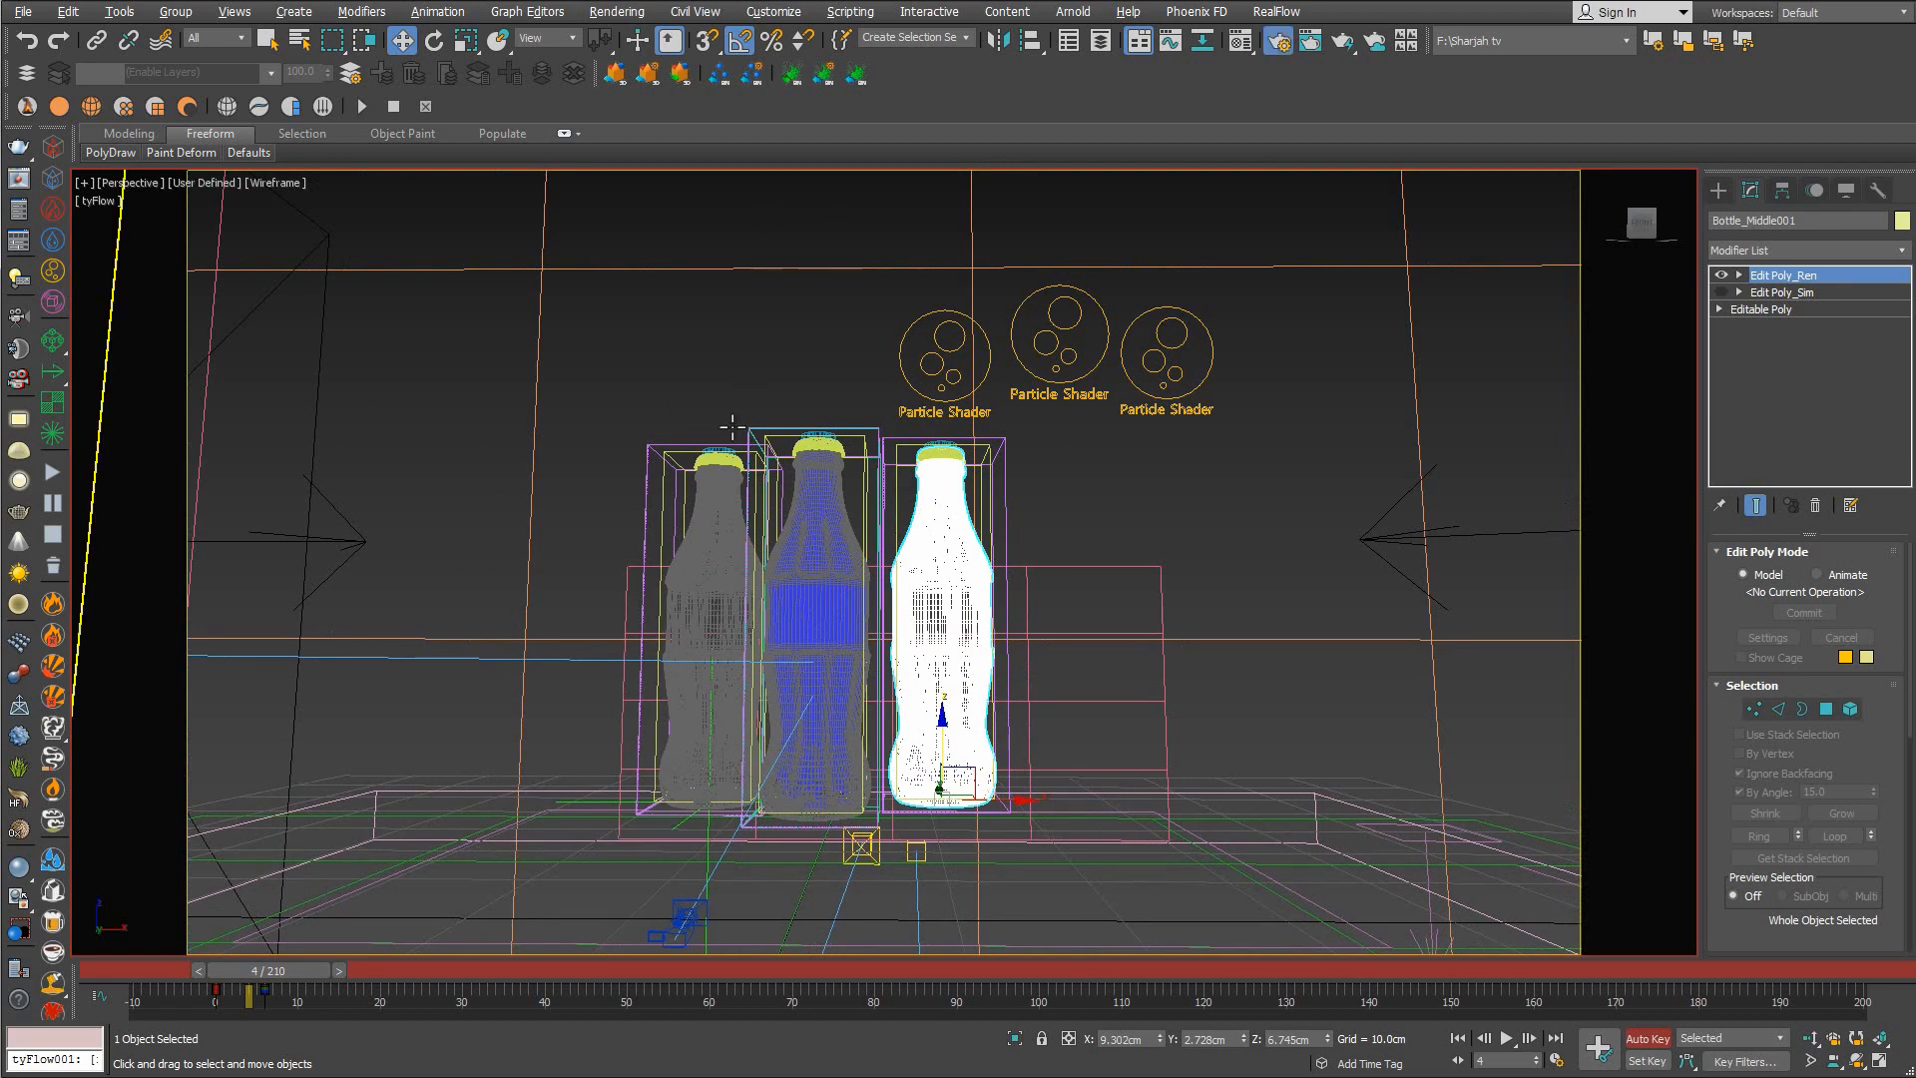
Bring up the V-Ray render setup and turn off Auto Key
right_click(728, 388)
left_click(741, 402)
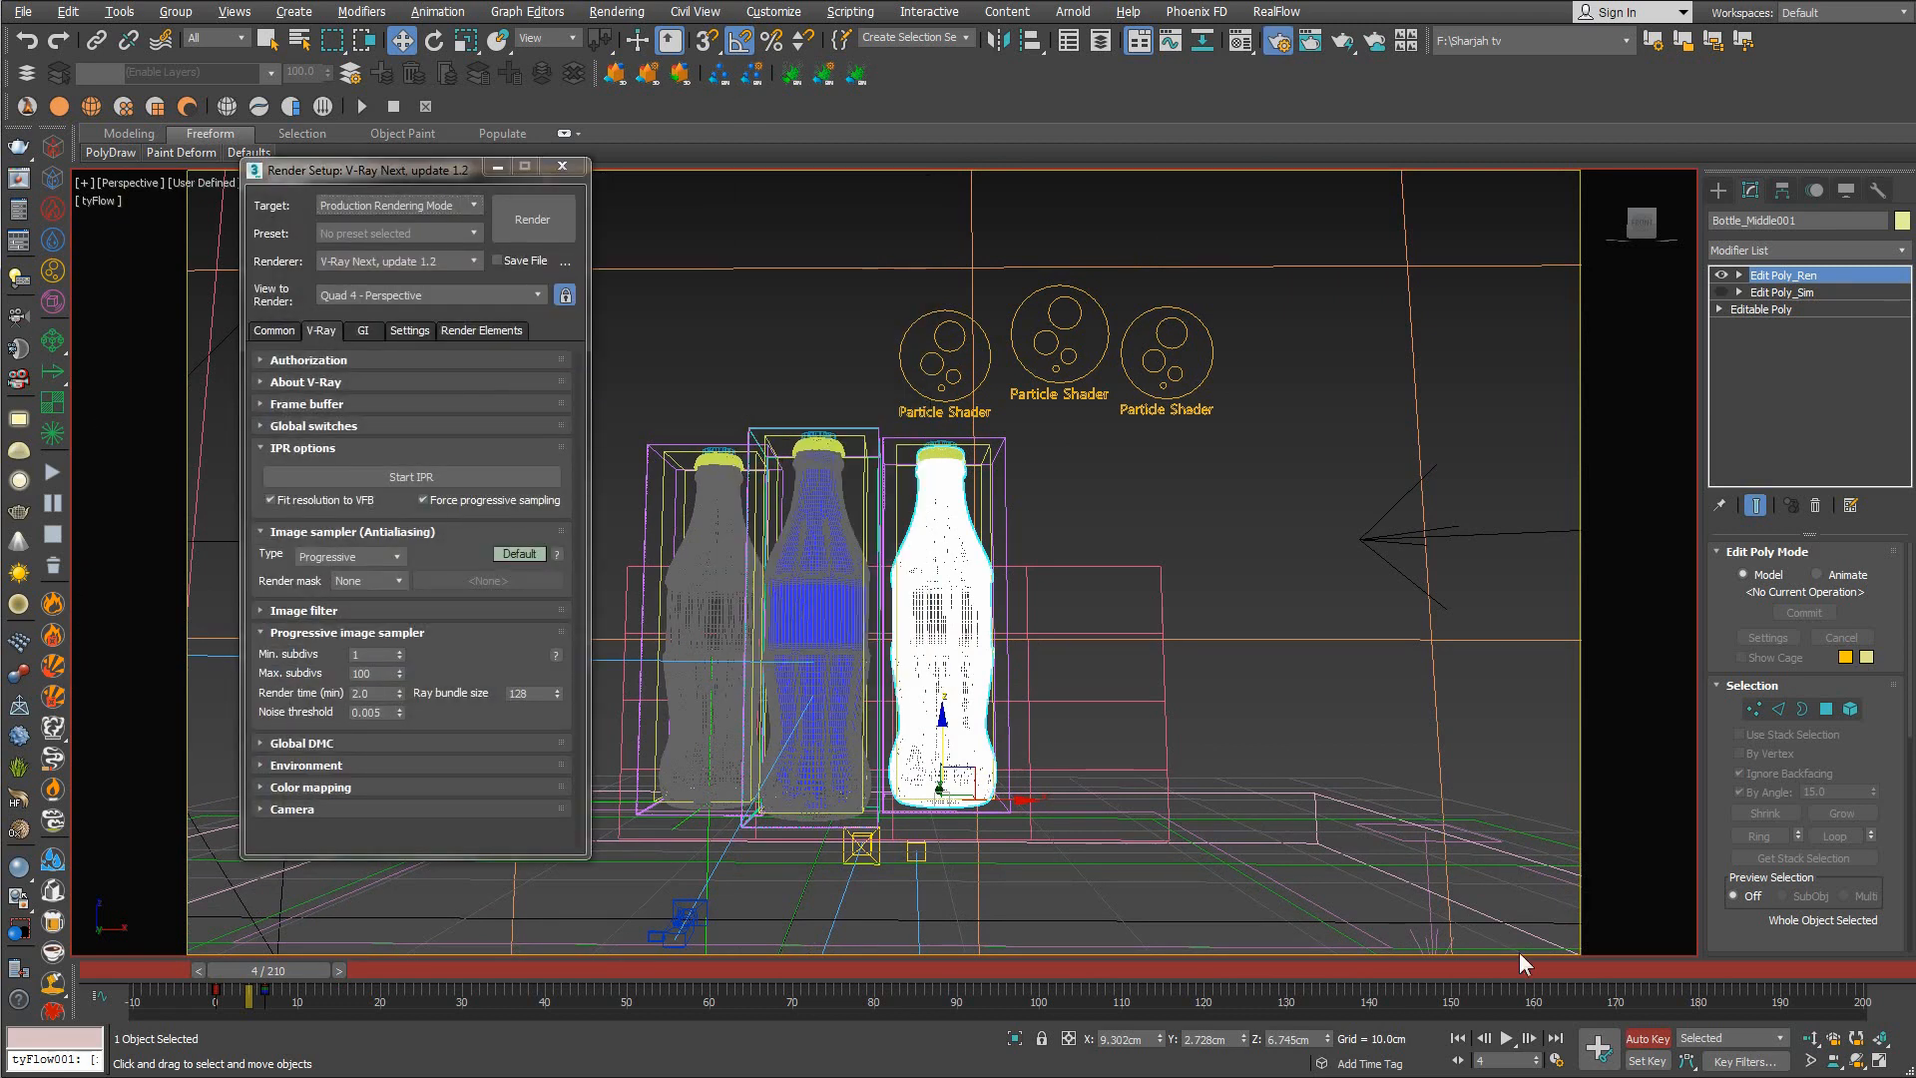
left_click(1672, 1041)
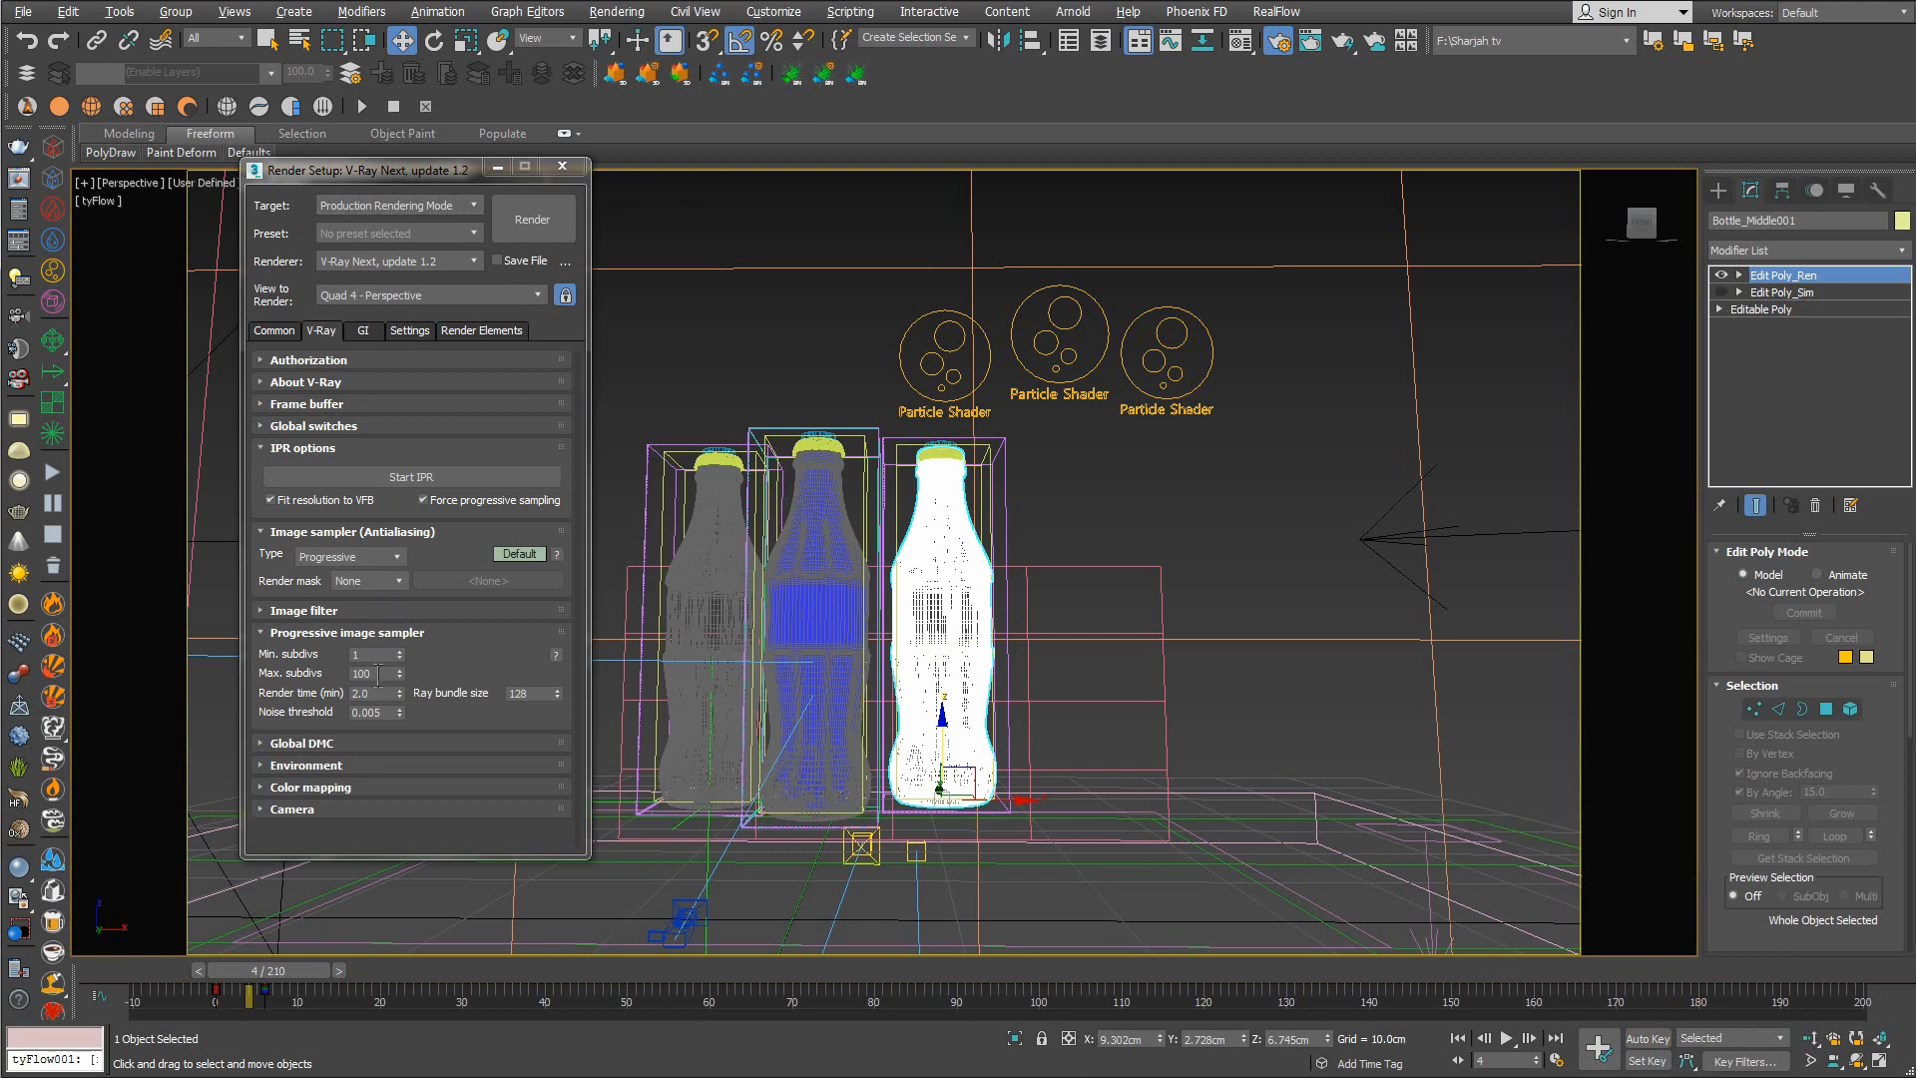
Try the Bucket image sampler type and switch back to Progressive
left_click(352, 561)
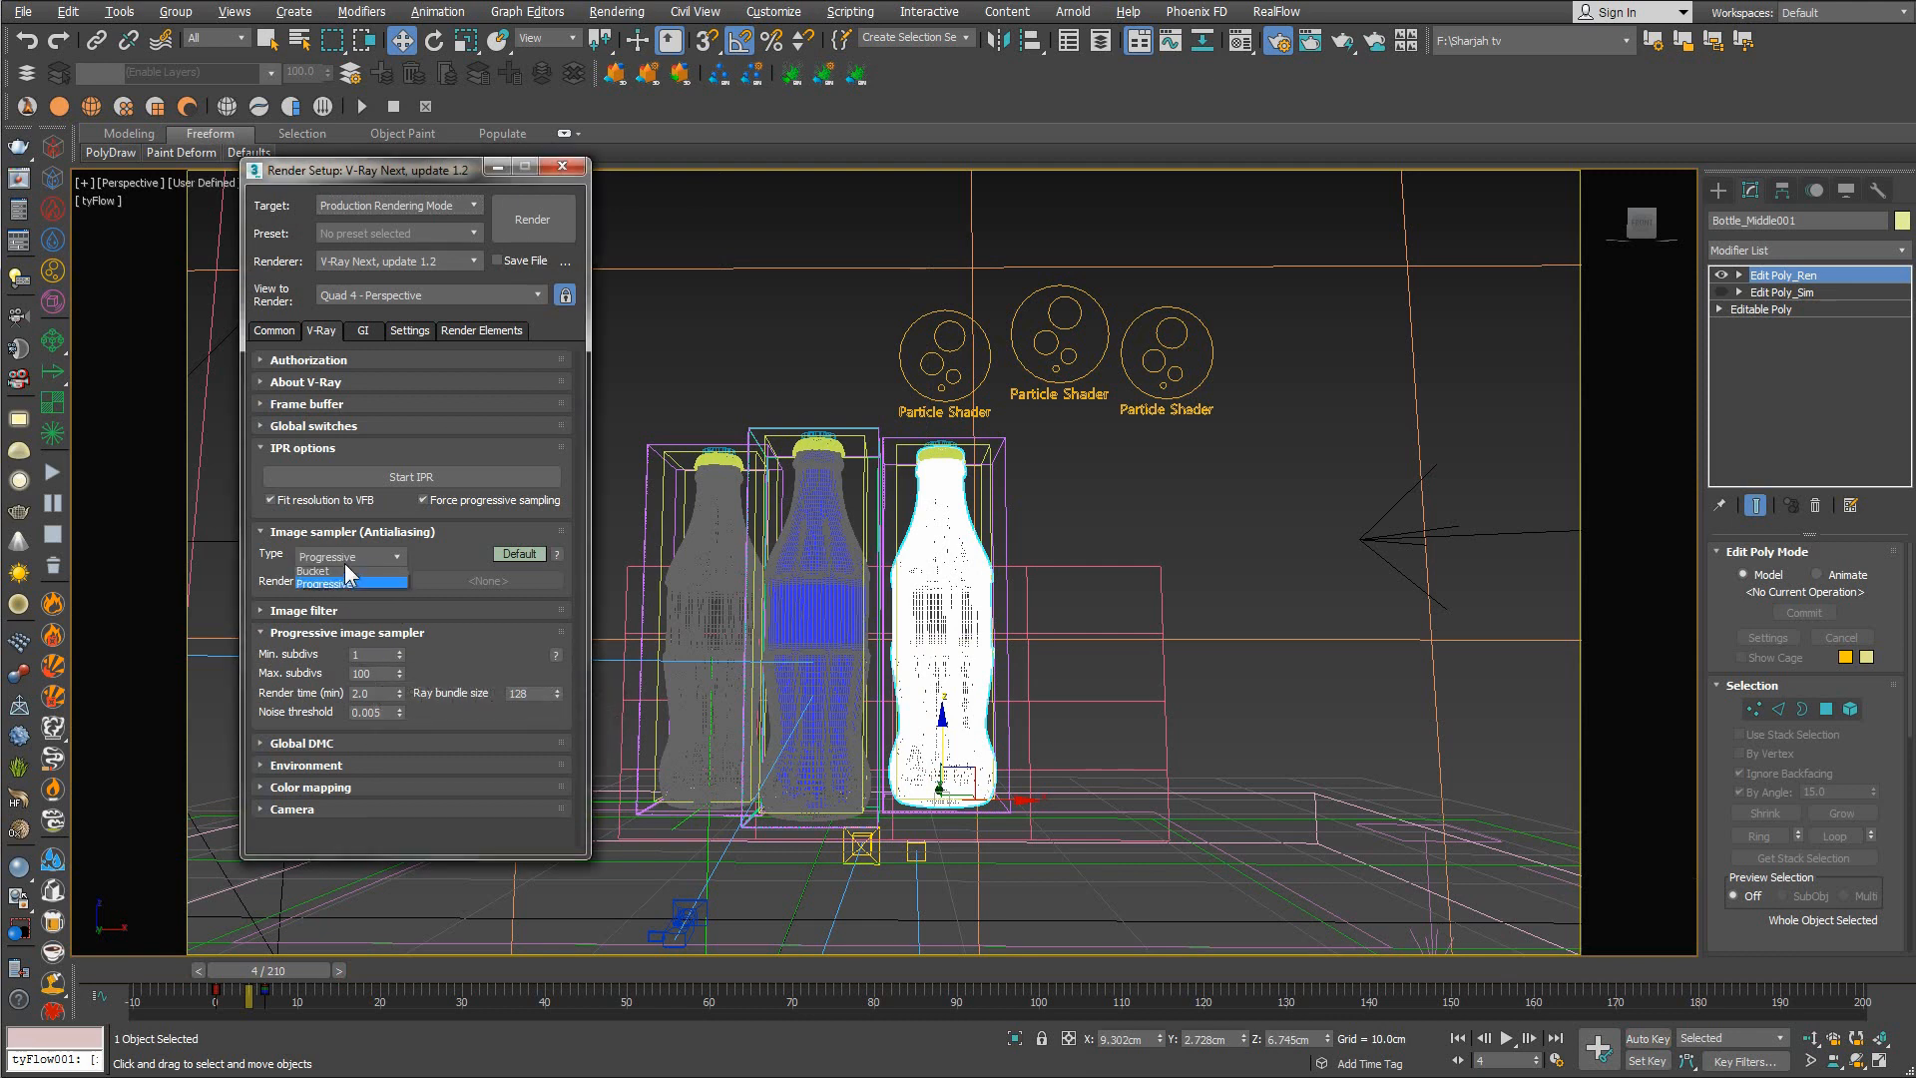
left_click(315, 587)
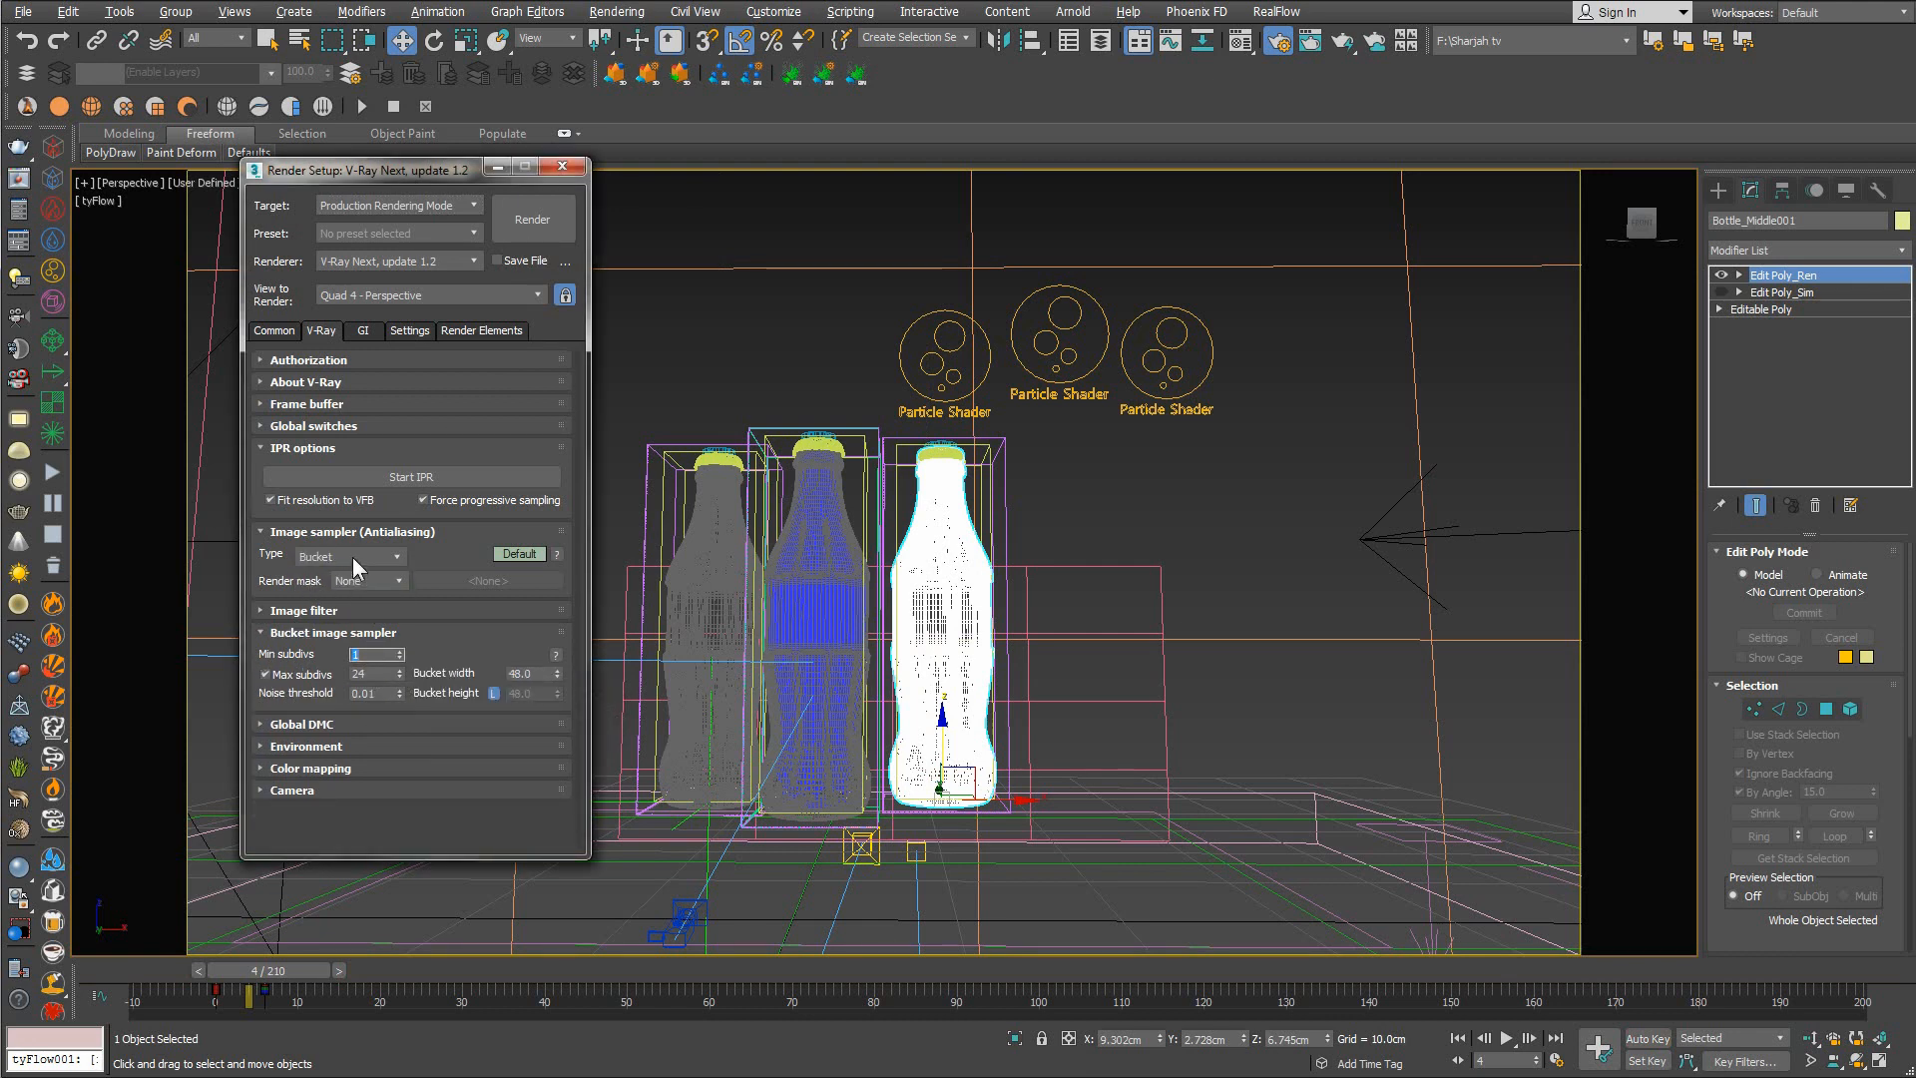
left_click(353, 561)
left_click(326, 592)
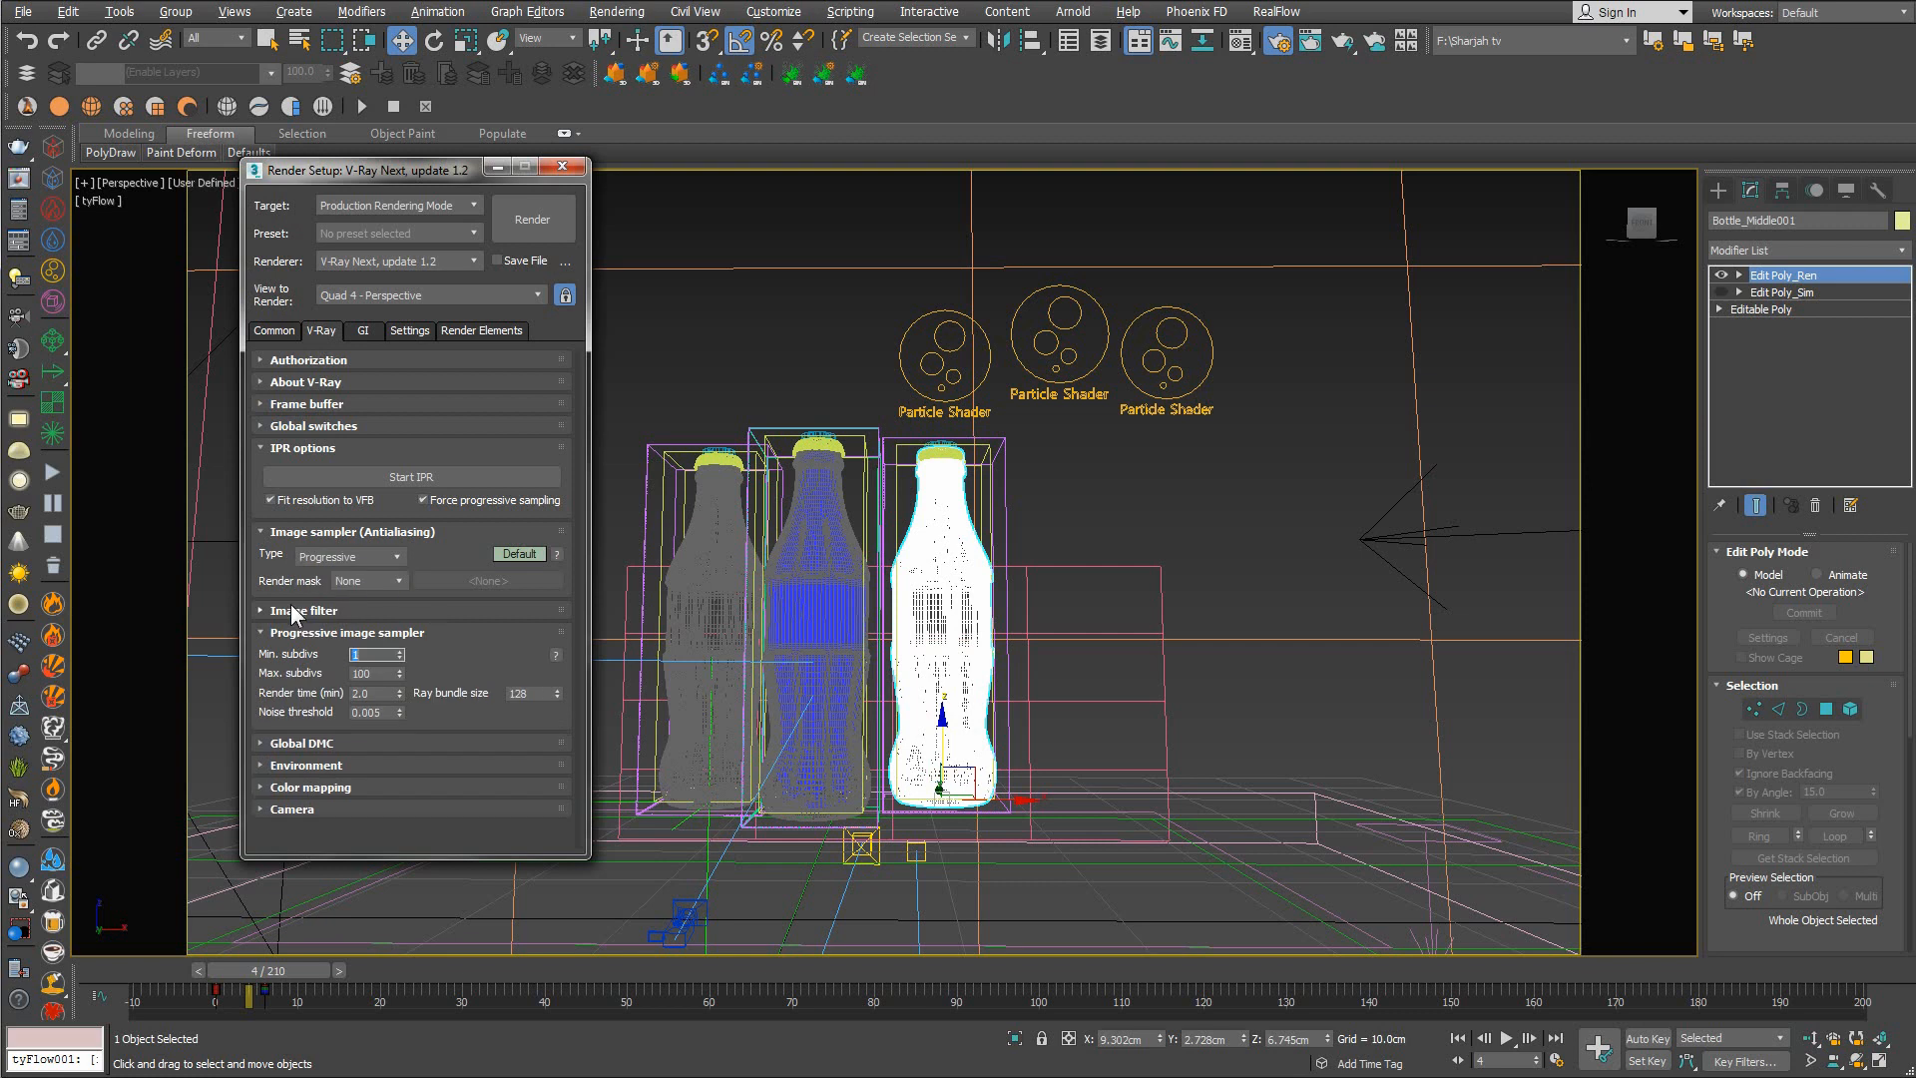
Set the Progressive image sampler's maximum render time to 12 minutes
left_click(376, 693)
type("12")
key("Return")
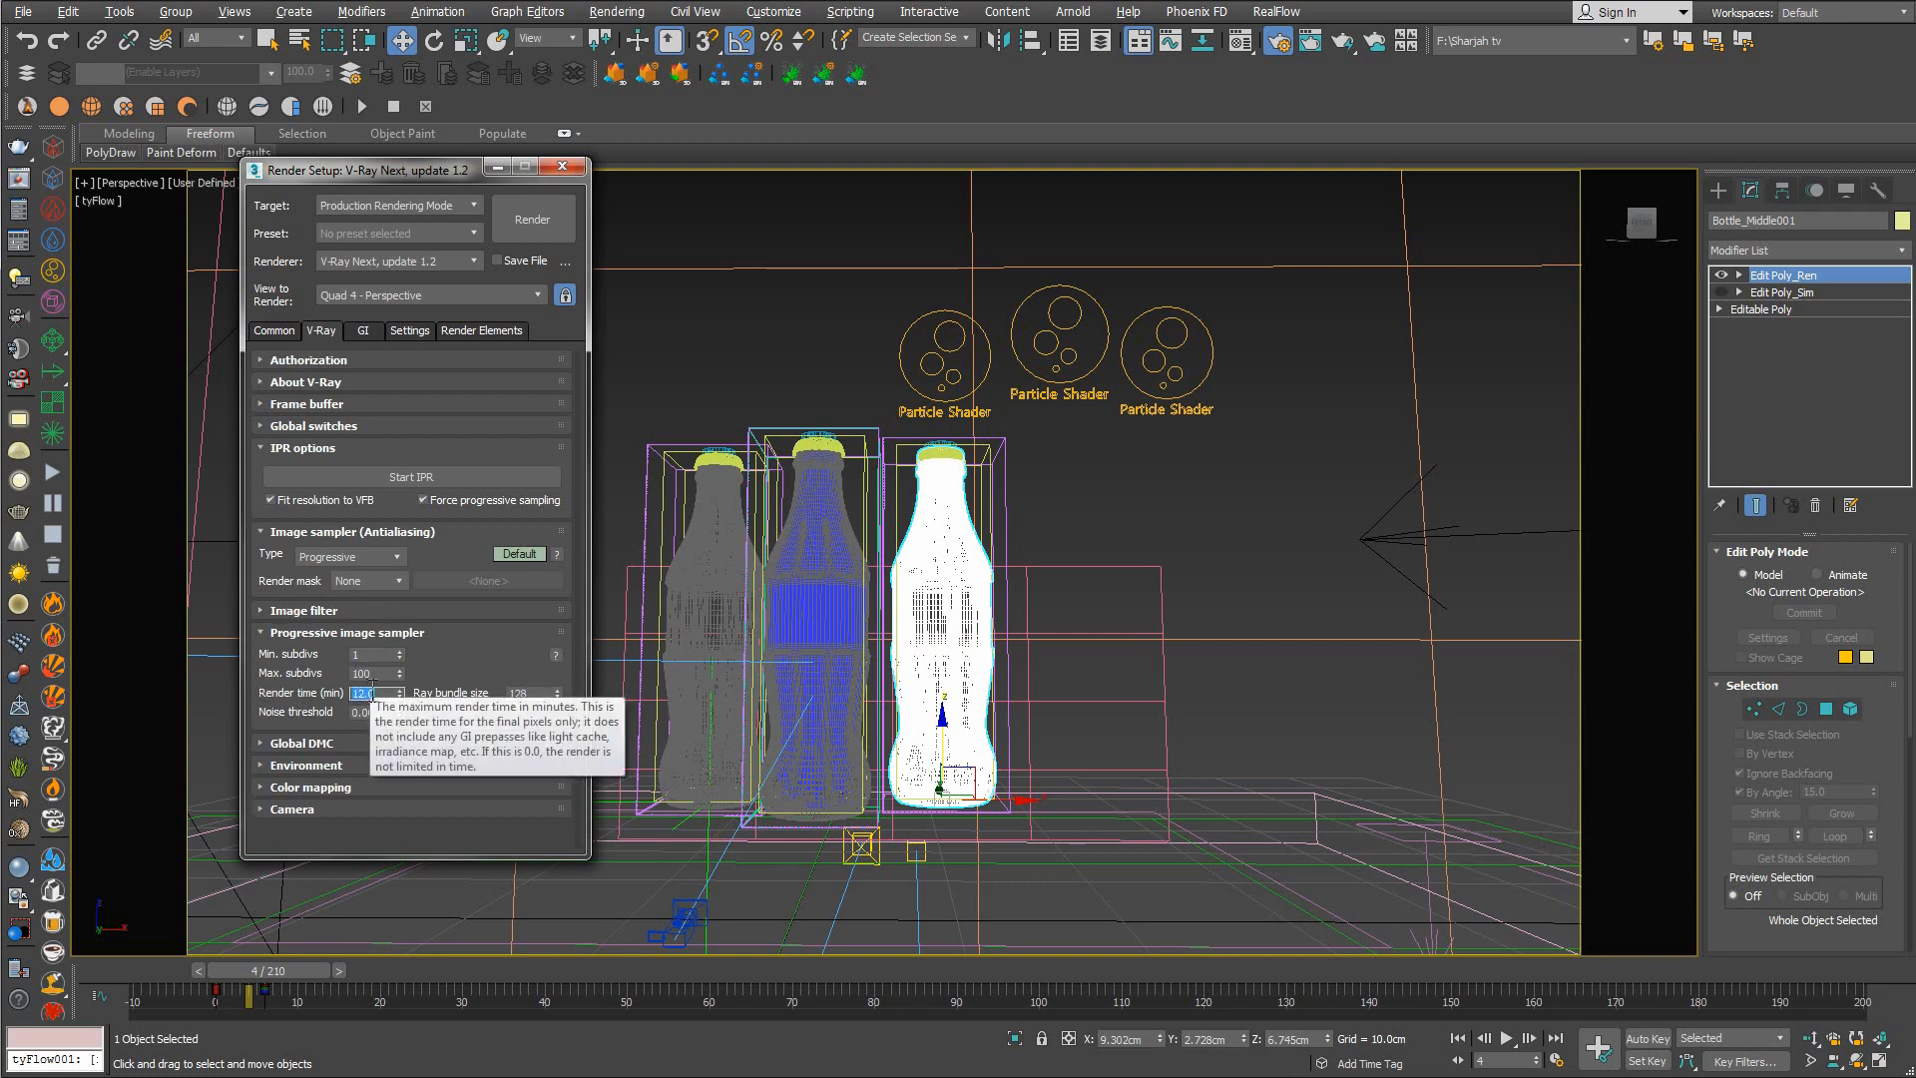
Change the image sampler type to Bucket with max subdivs of 10 and expand the image filter settings
left_click(350, 556)
left_click(345, 587)
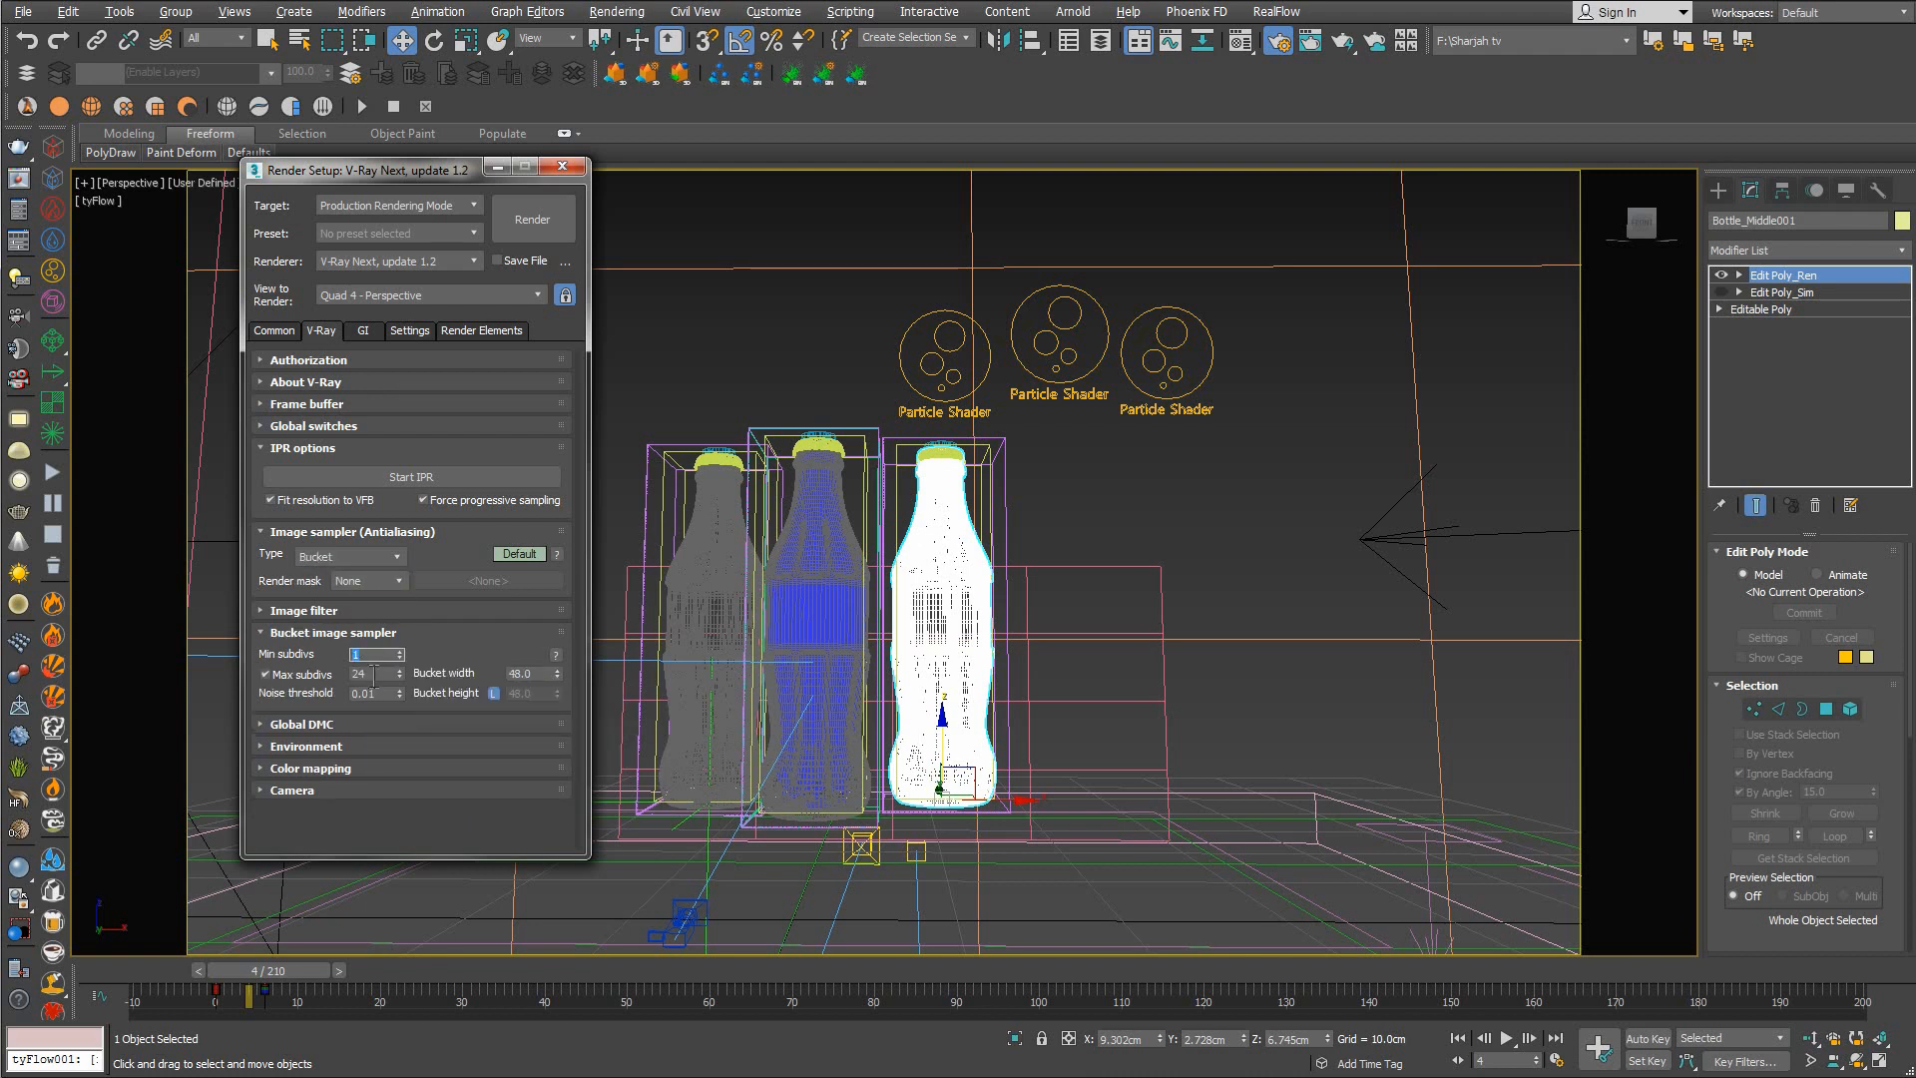
left_click(373, 675)
type("8")
left_click(317, 611)
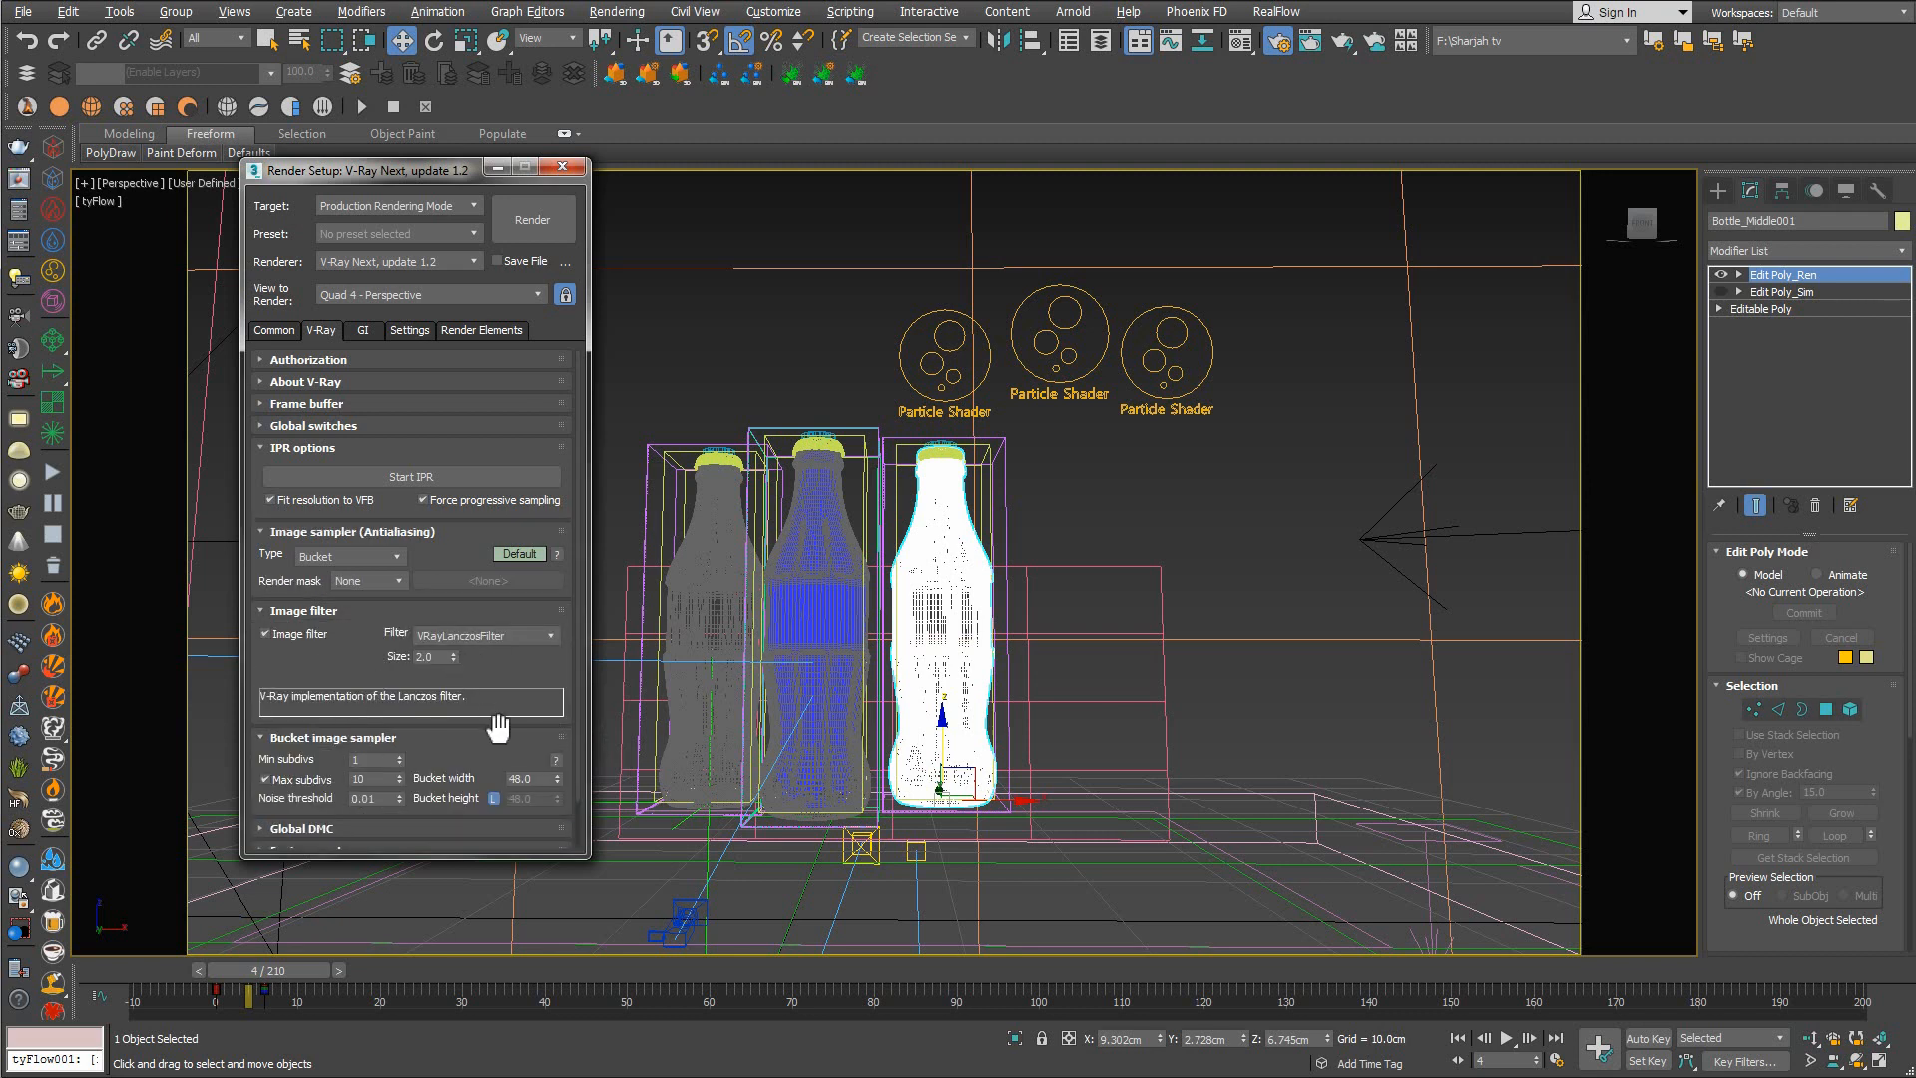
scroll(465, 664, "down", 2)
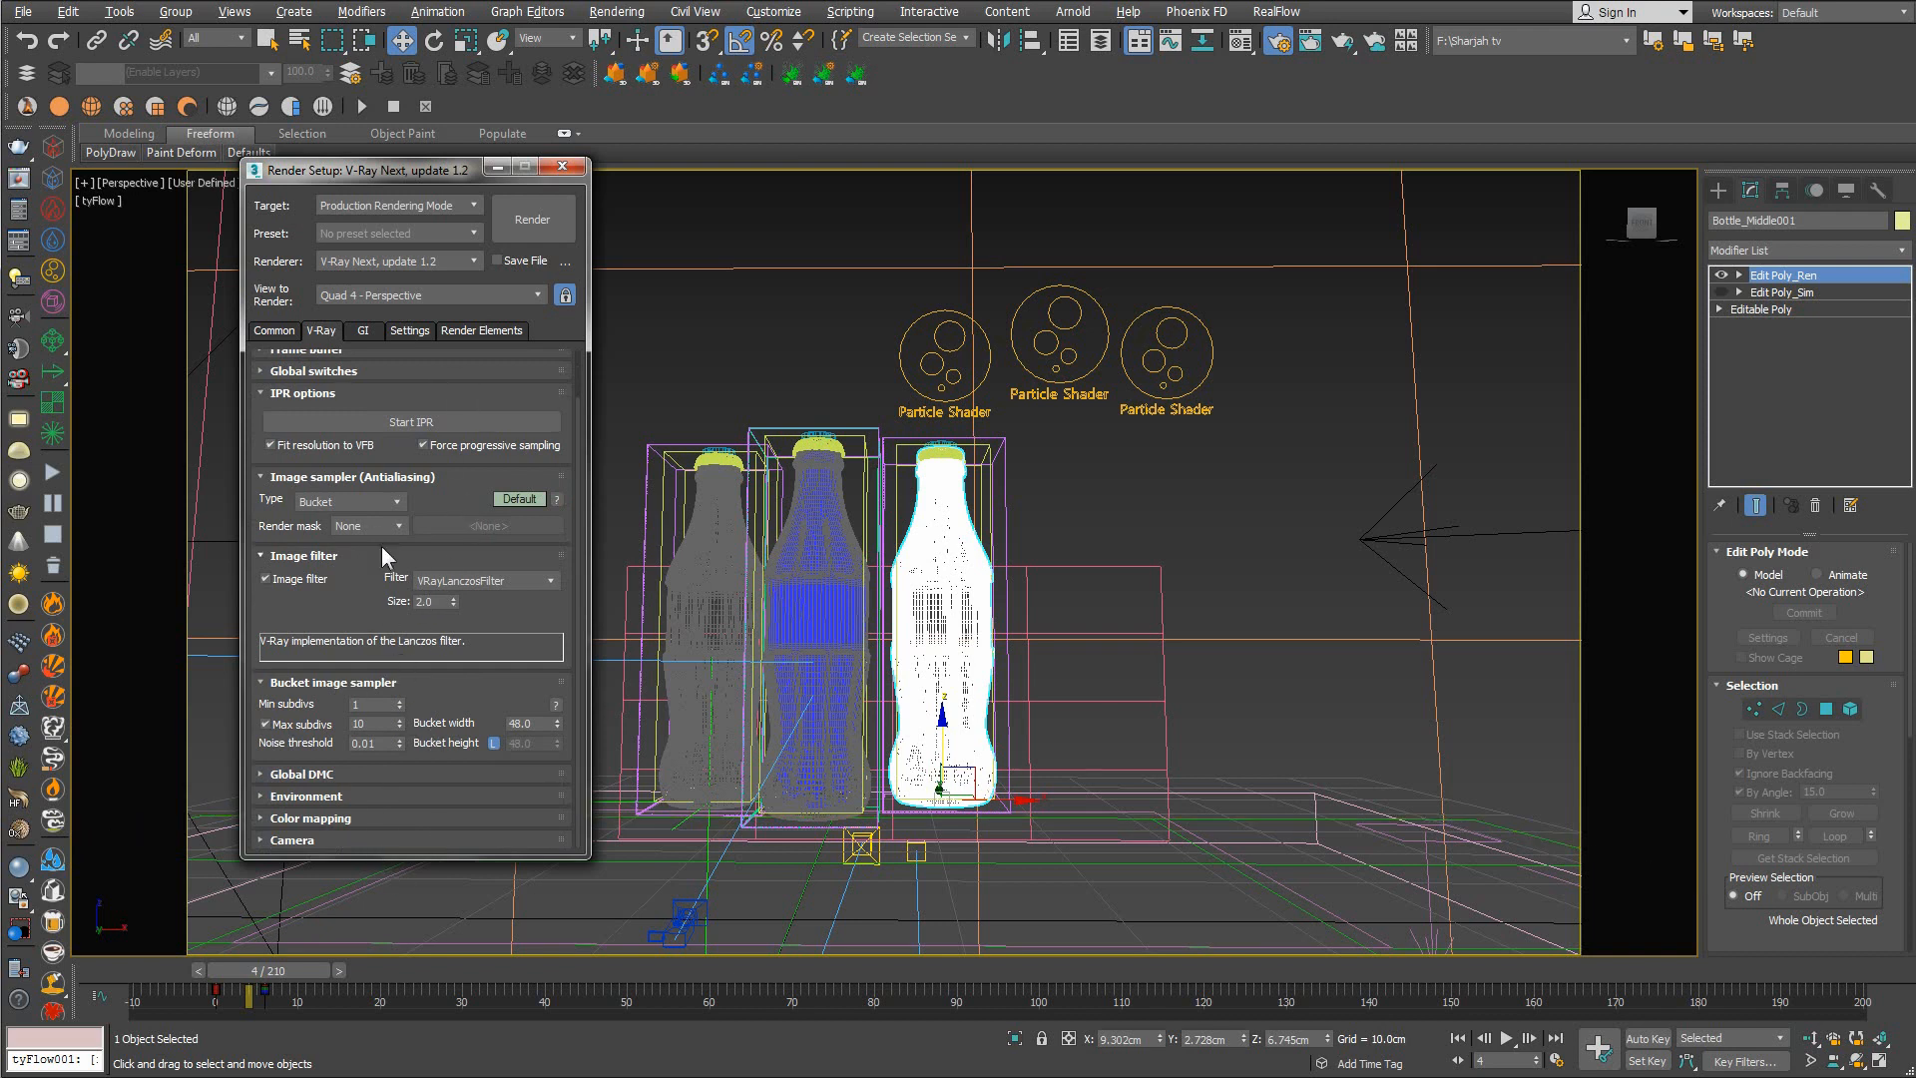
Review the global illumination engines, the Brute force, Light cache and Caustics settings, and the V-Ray system settings
scroll(335, 614, "up", 2)
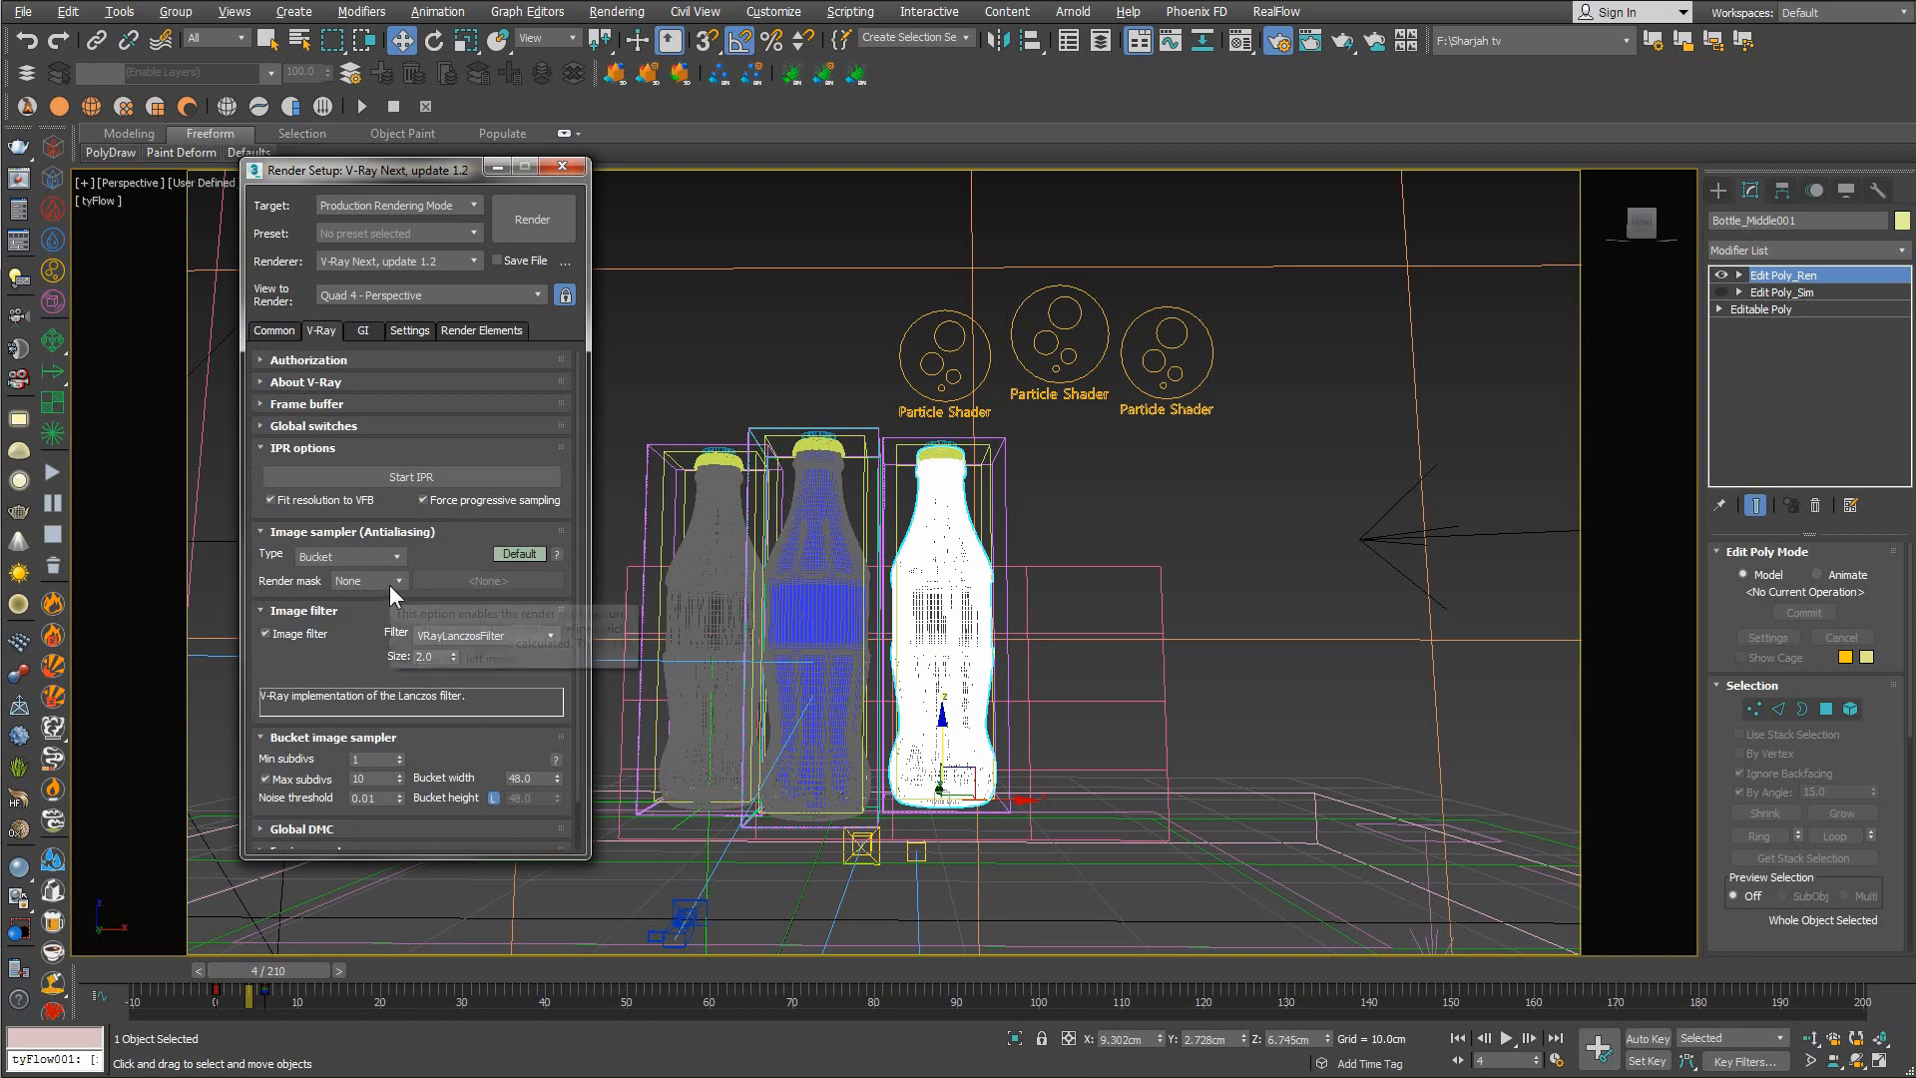
left_click(365, 330)
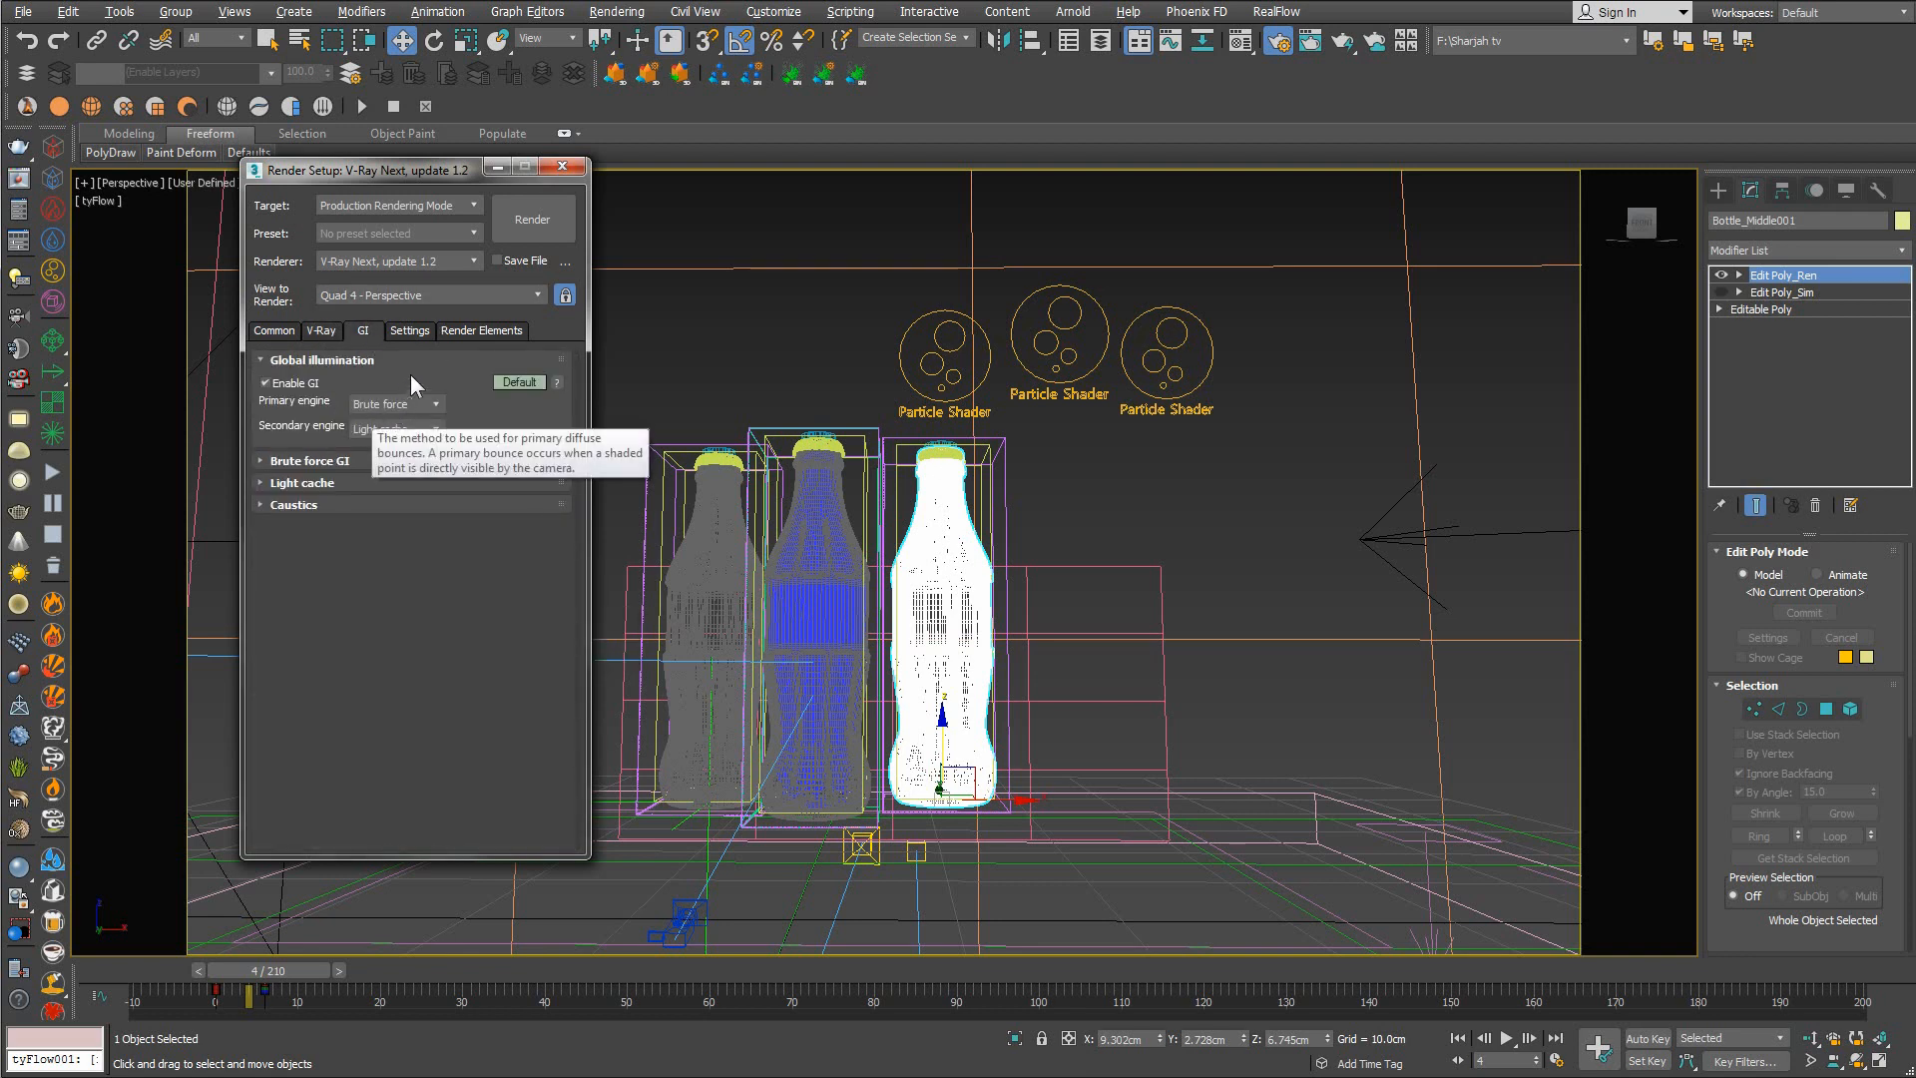
left_click(443, 463)
left_click(329, 535)
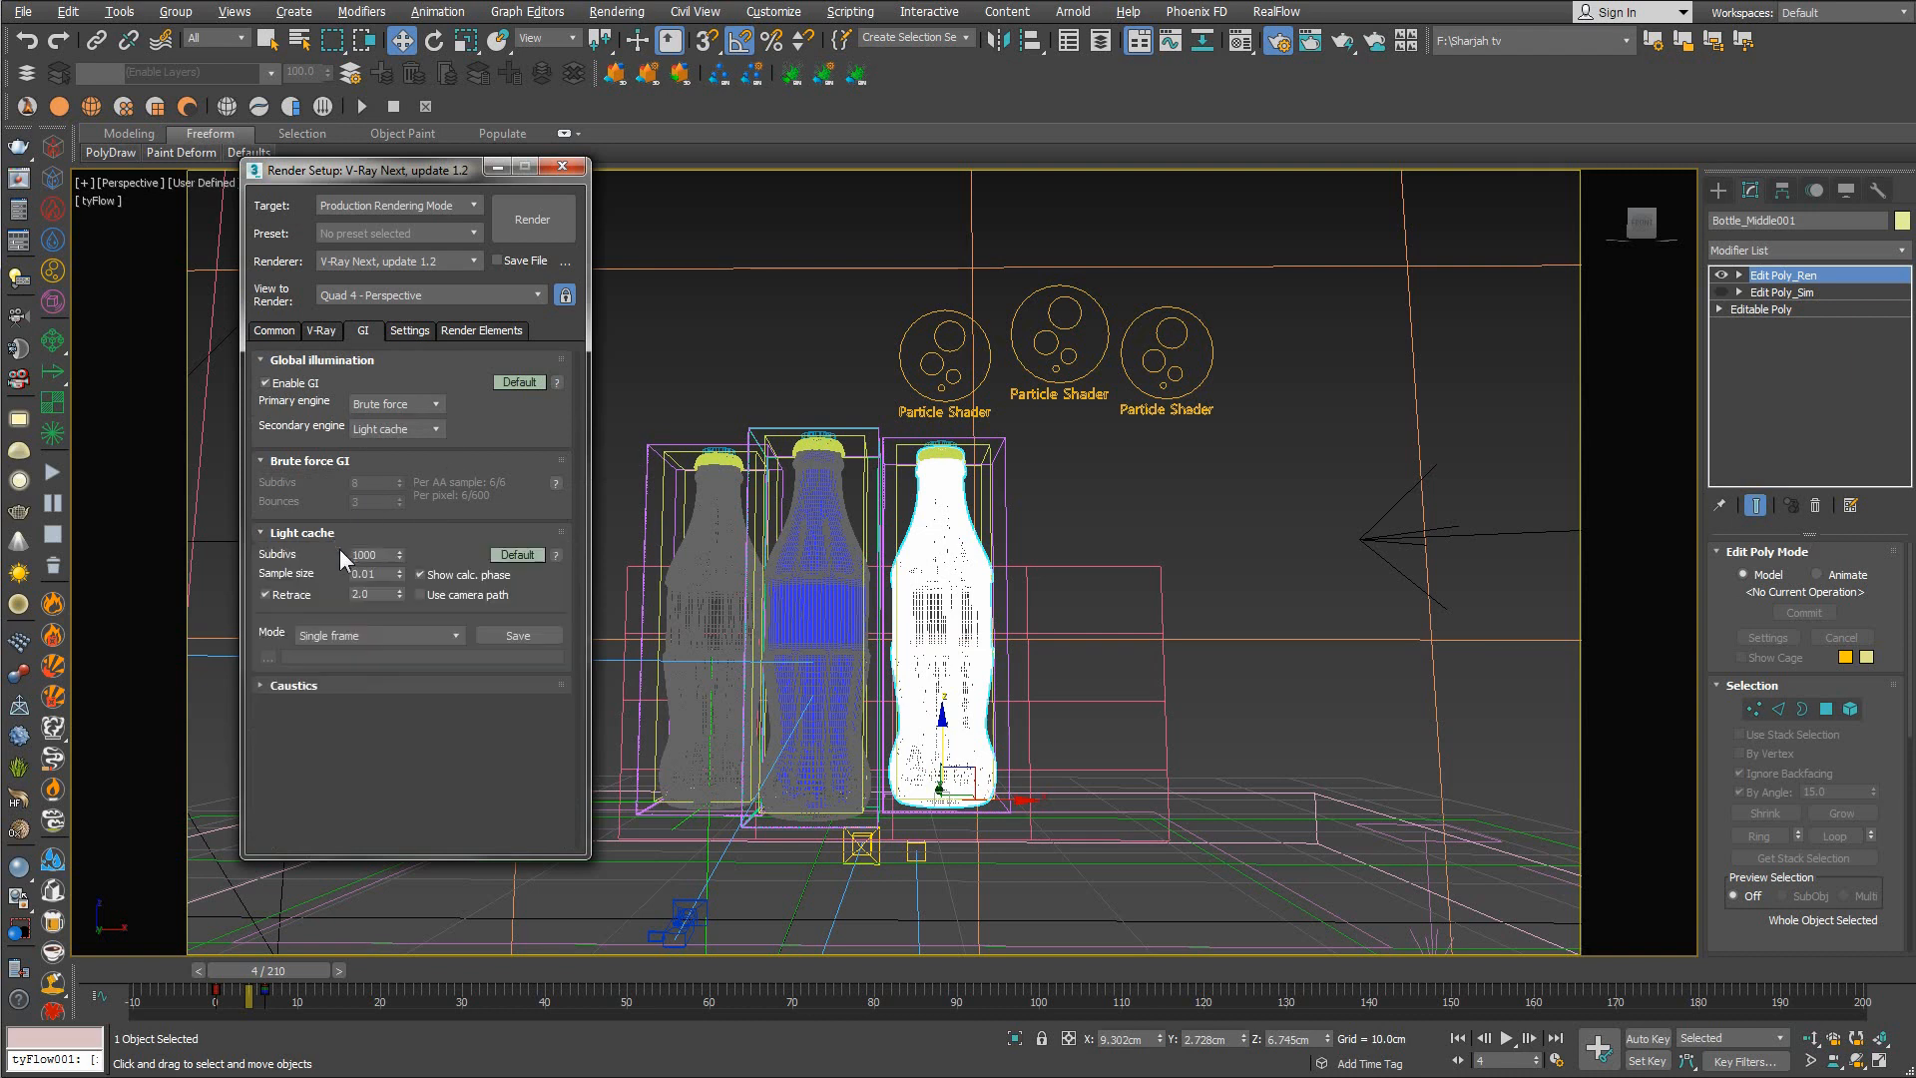
left_click(347, 684)
left_click(403, 332)
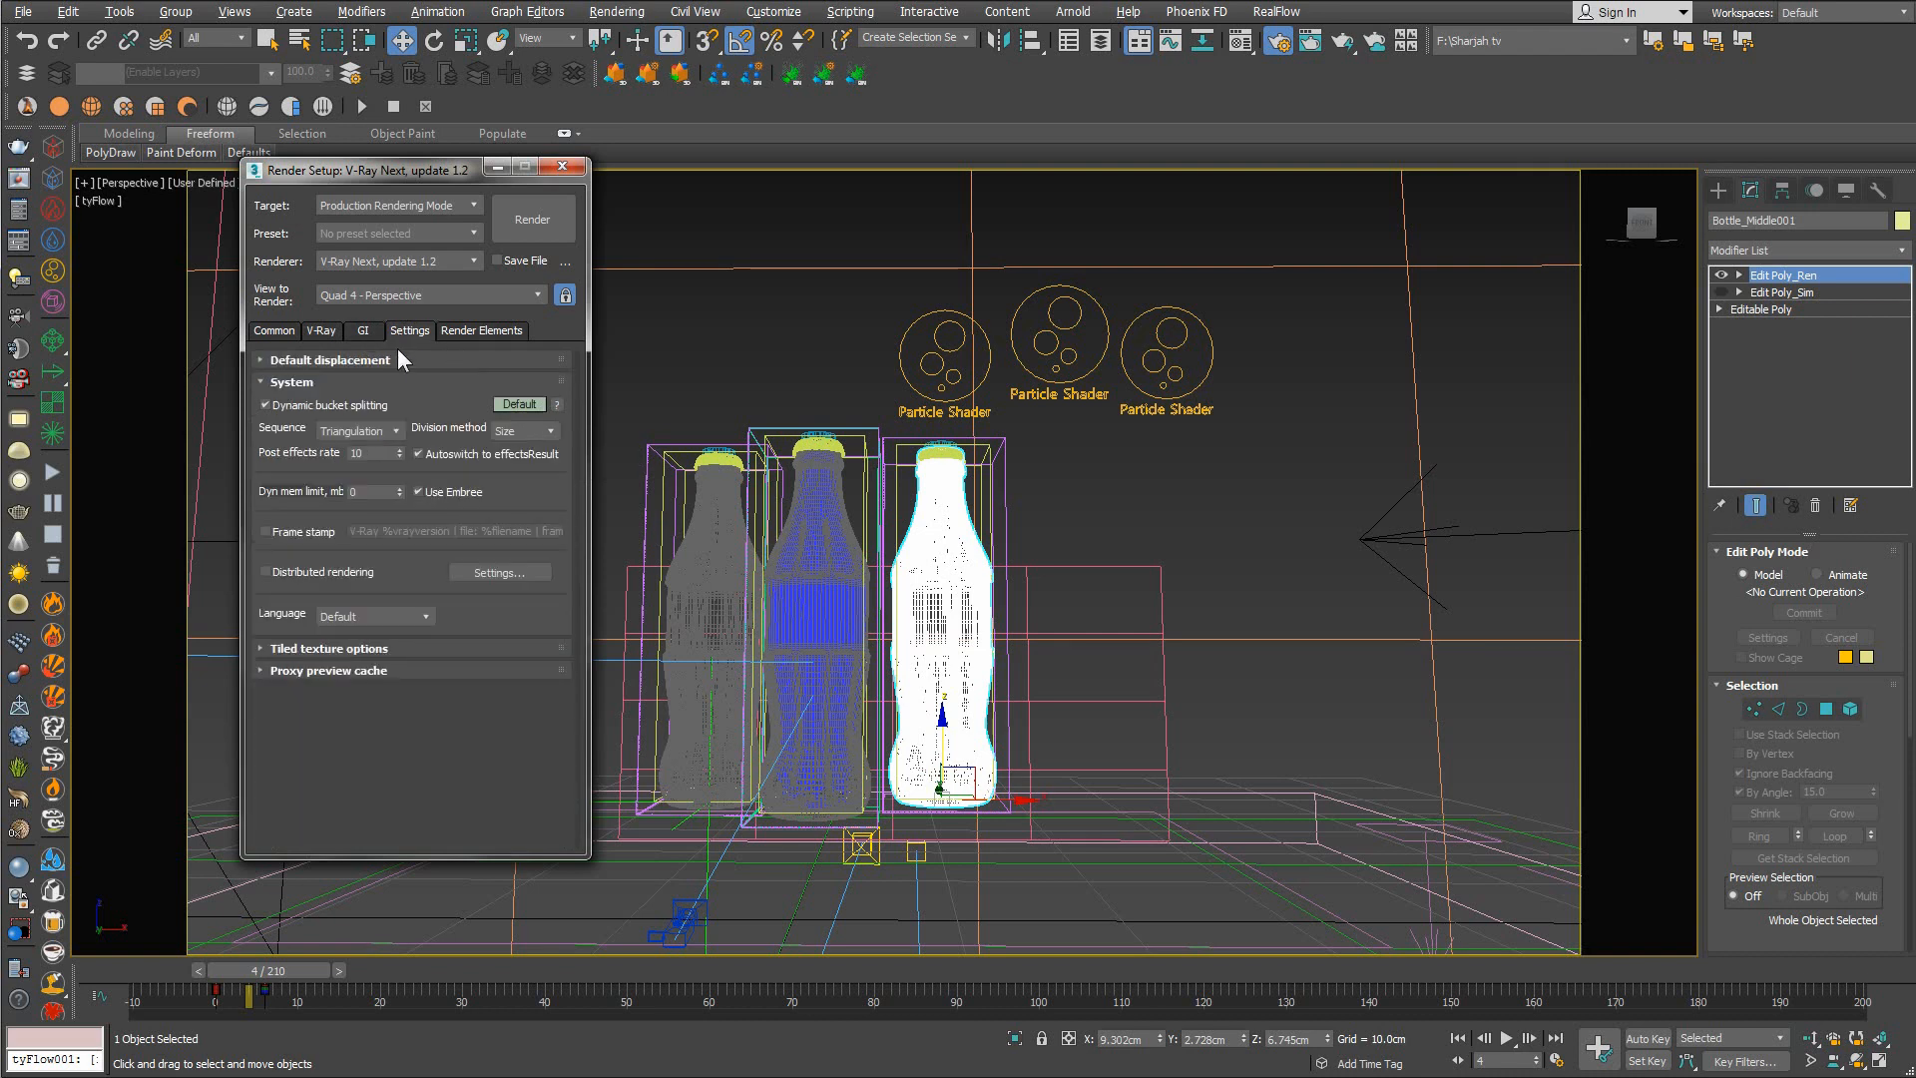
double_click(390, 490)
Add a VRayCryptomatte render element to the render setup
left_click(481, 330)
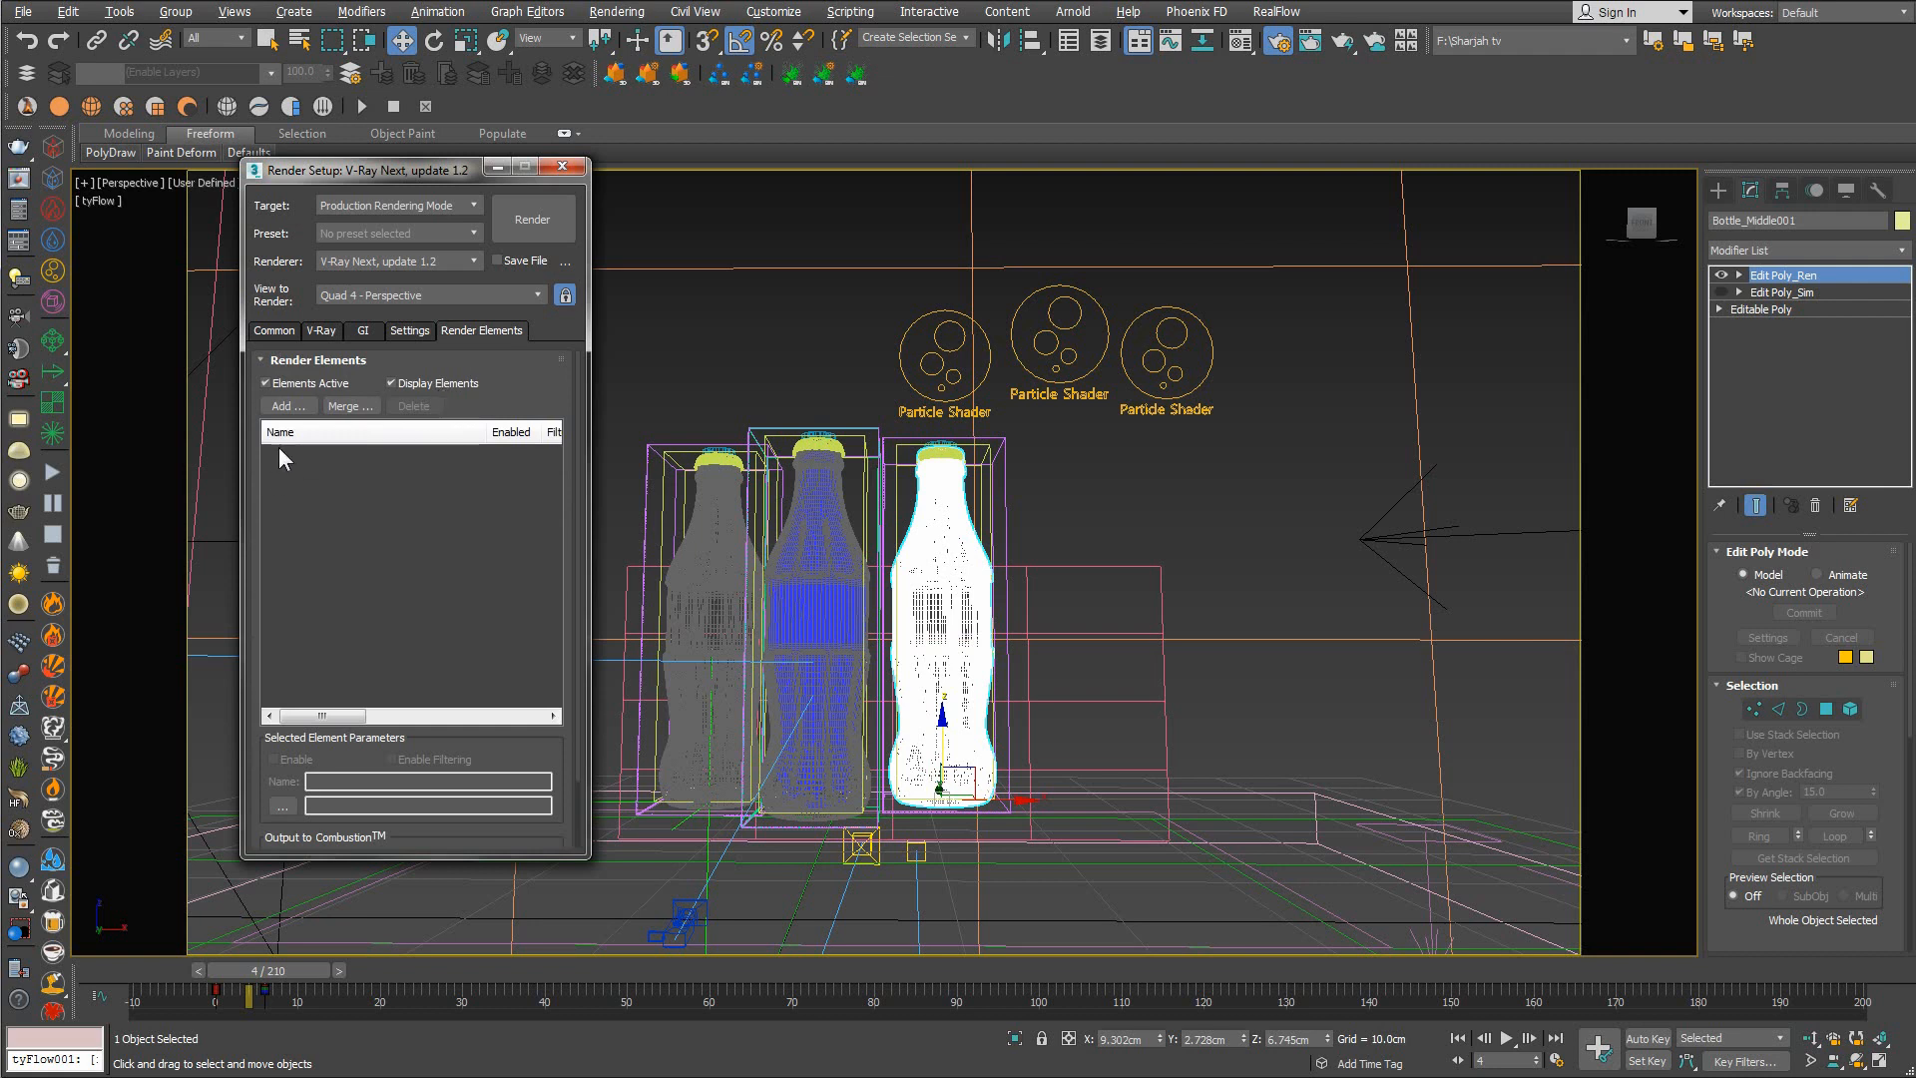
left_click(283, 405)
left_click(969, 427)
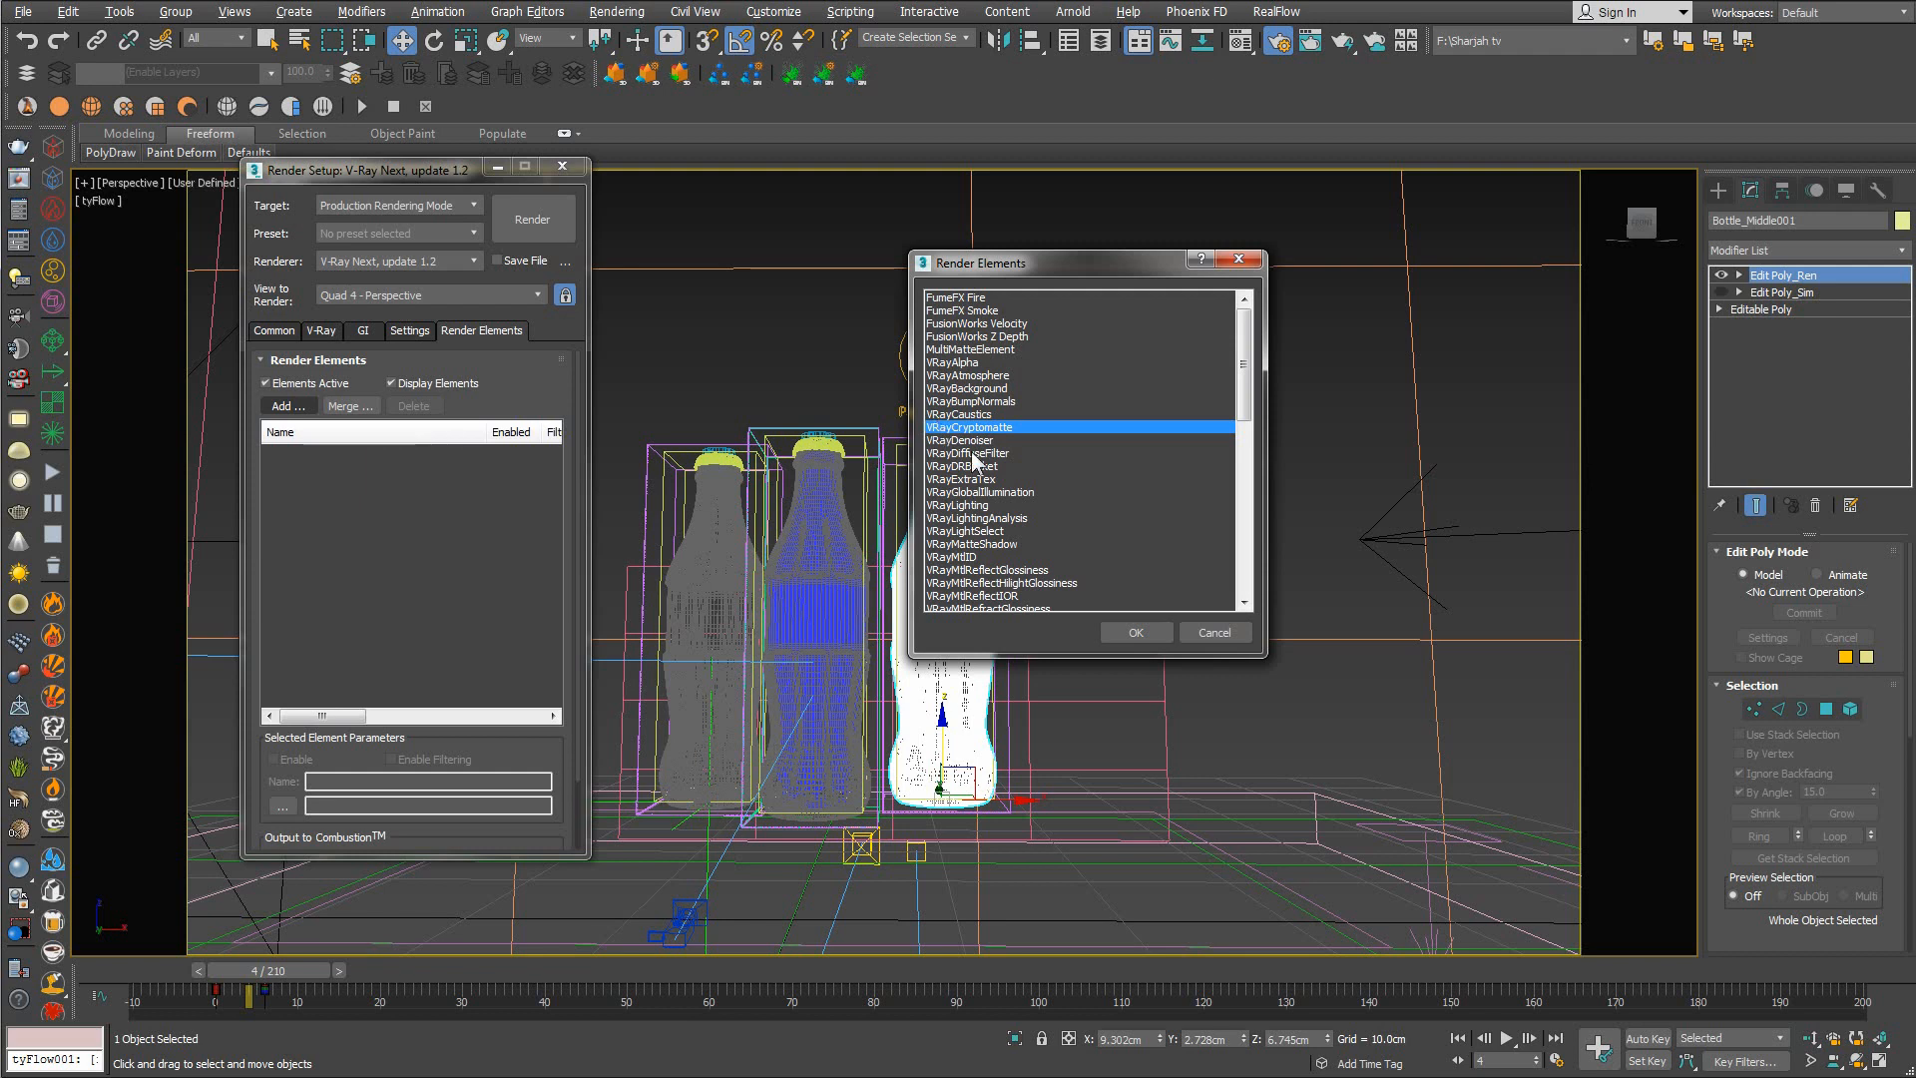
left_click(1131, 632)
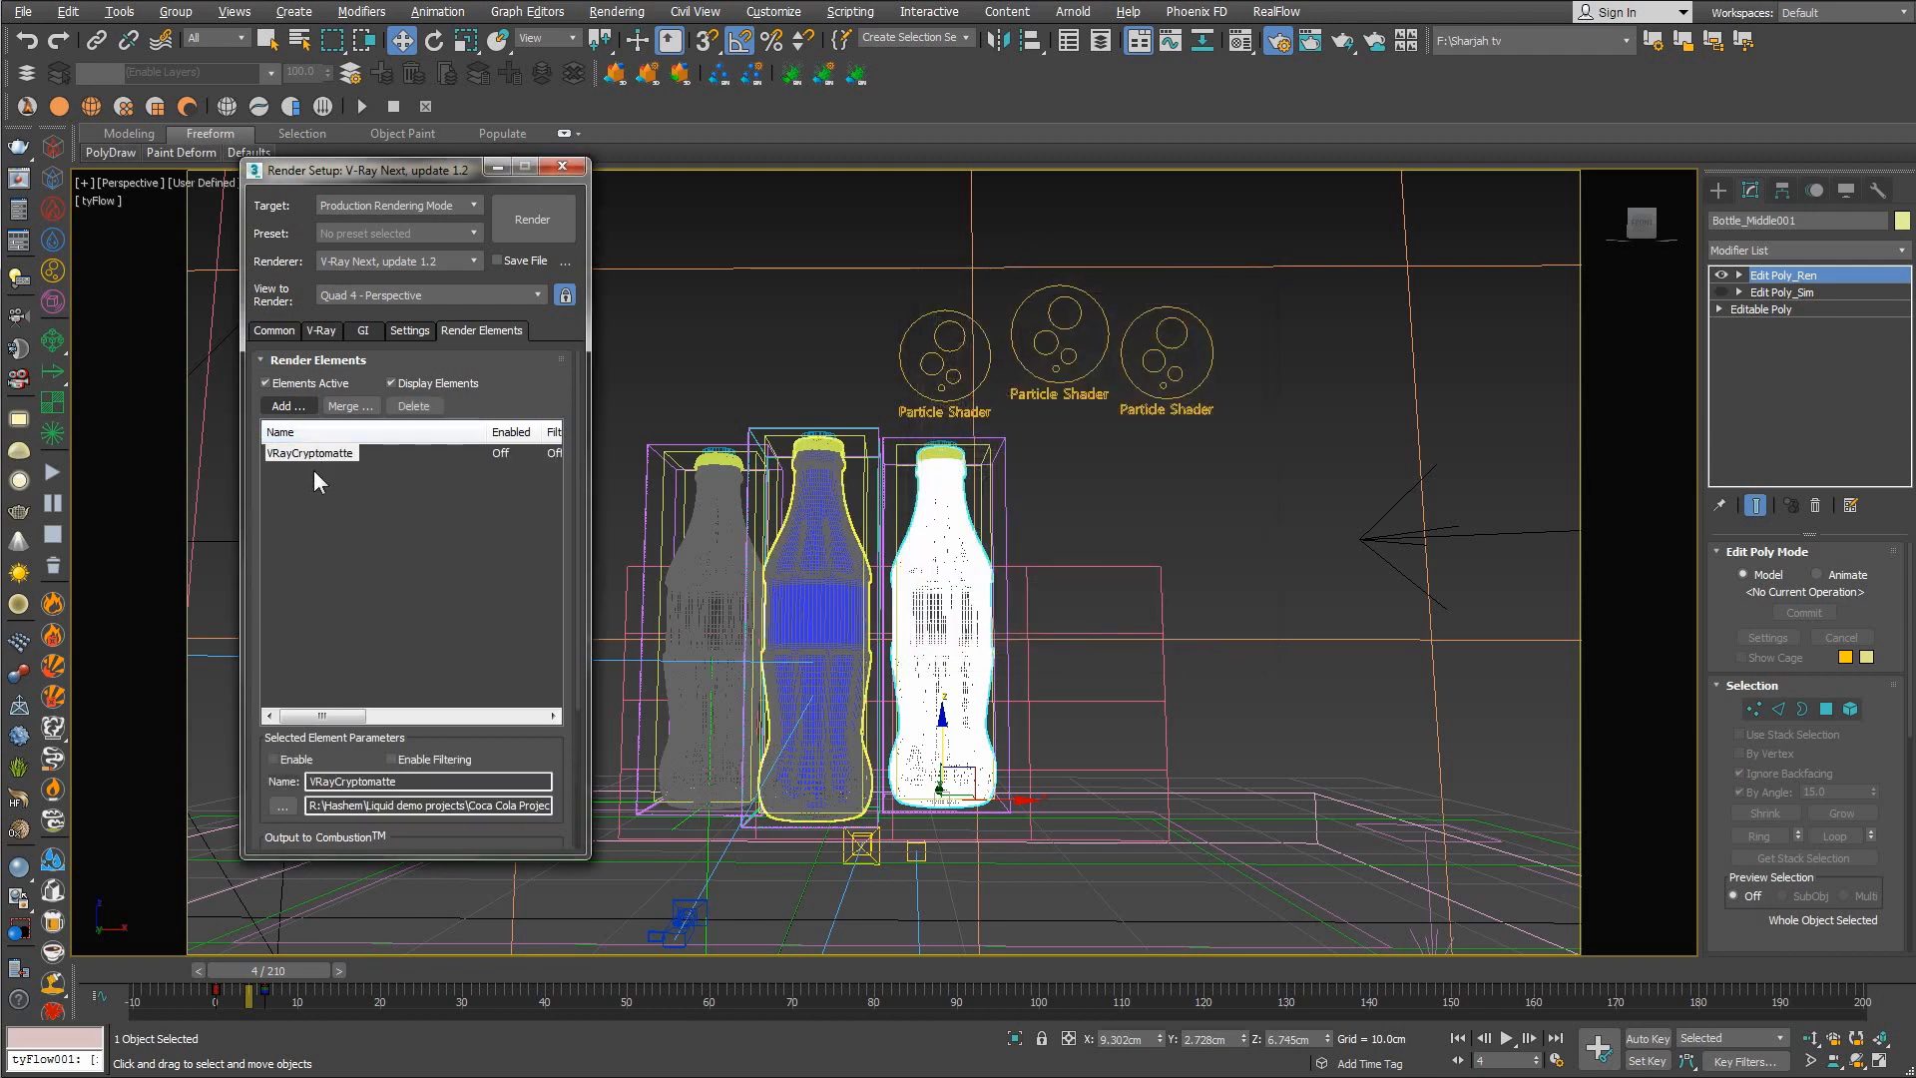
Start adding more render elements and mark VRayReflection, VRayReflectionFilter, VRayRefraction, VRayRefractionFilter, VRayVelocity and VRayZDepth
left_click(297, 410)
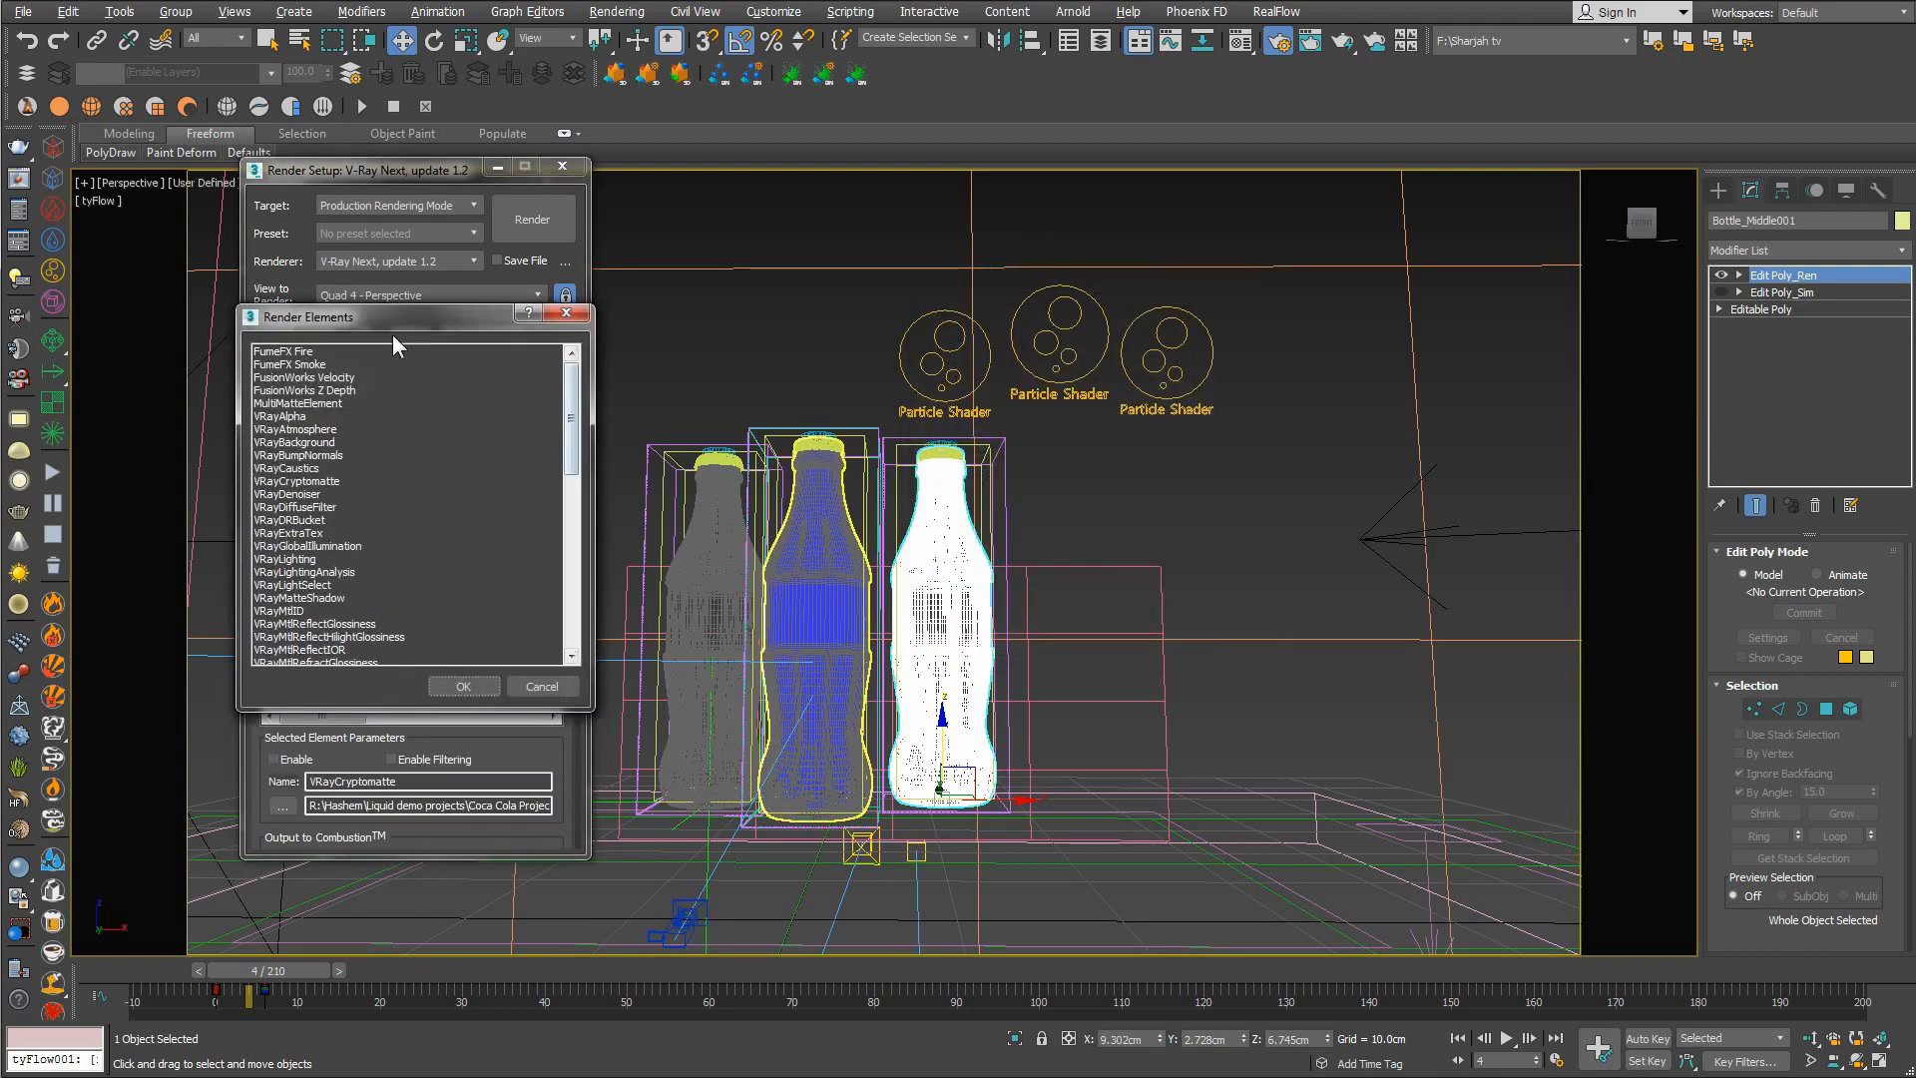
left_click_drag(392, 331, 1175, 367)
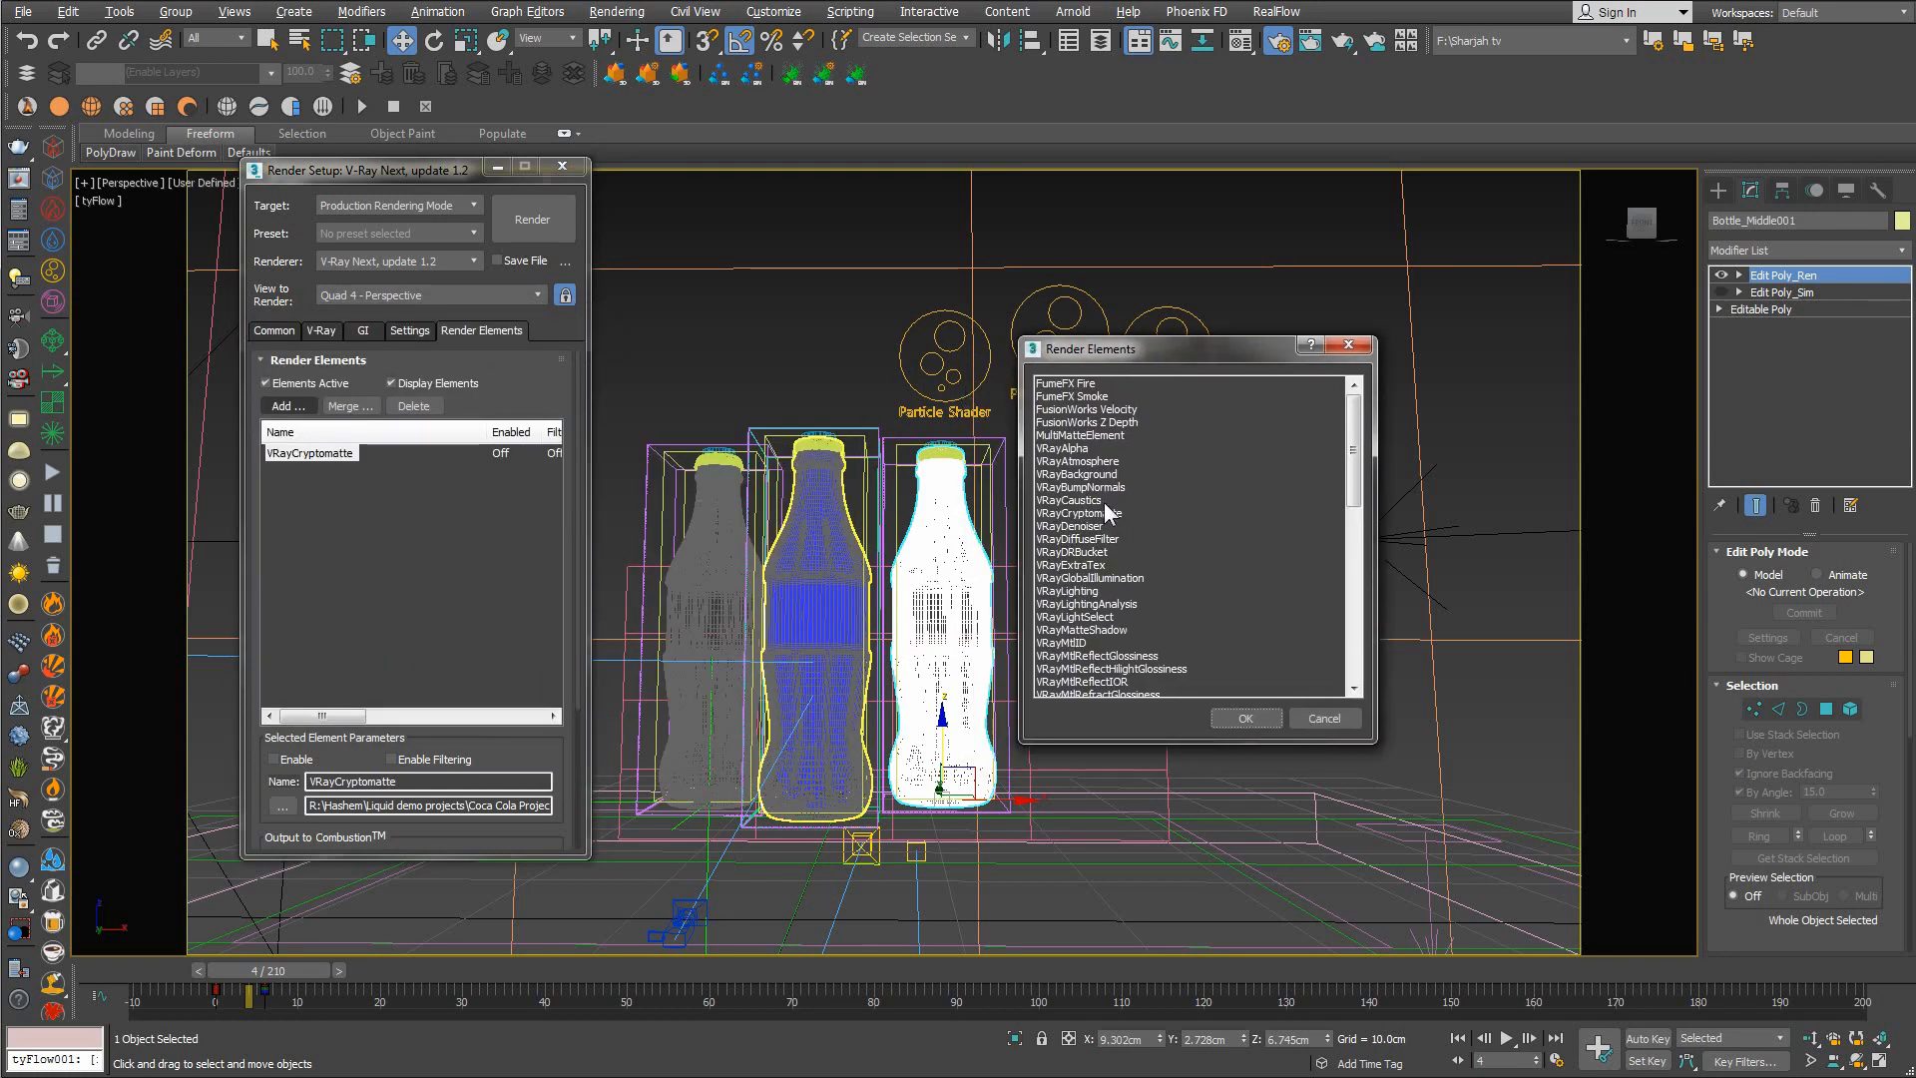
left_click(1053, 439)
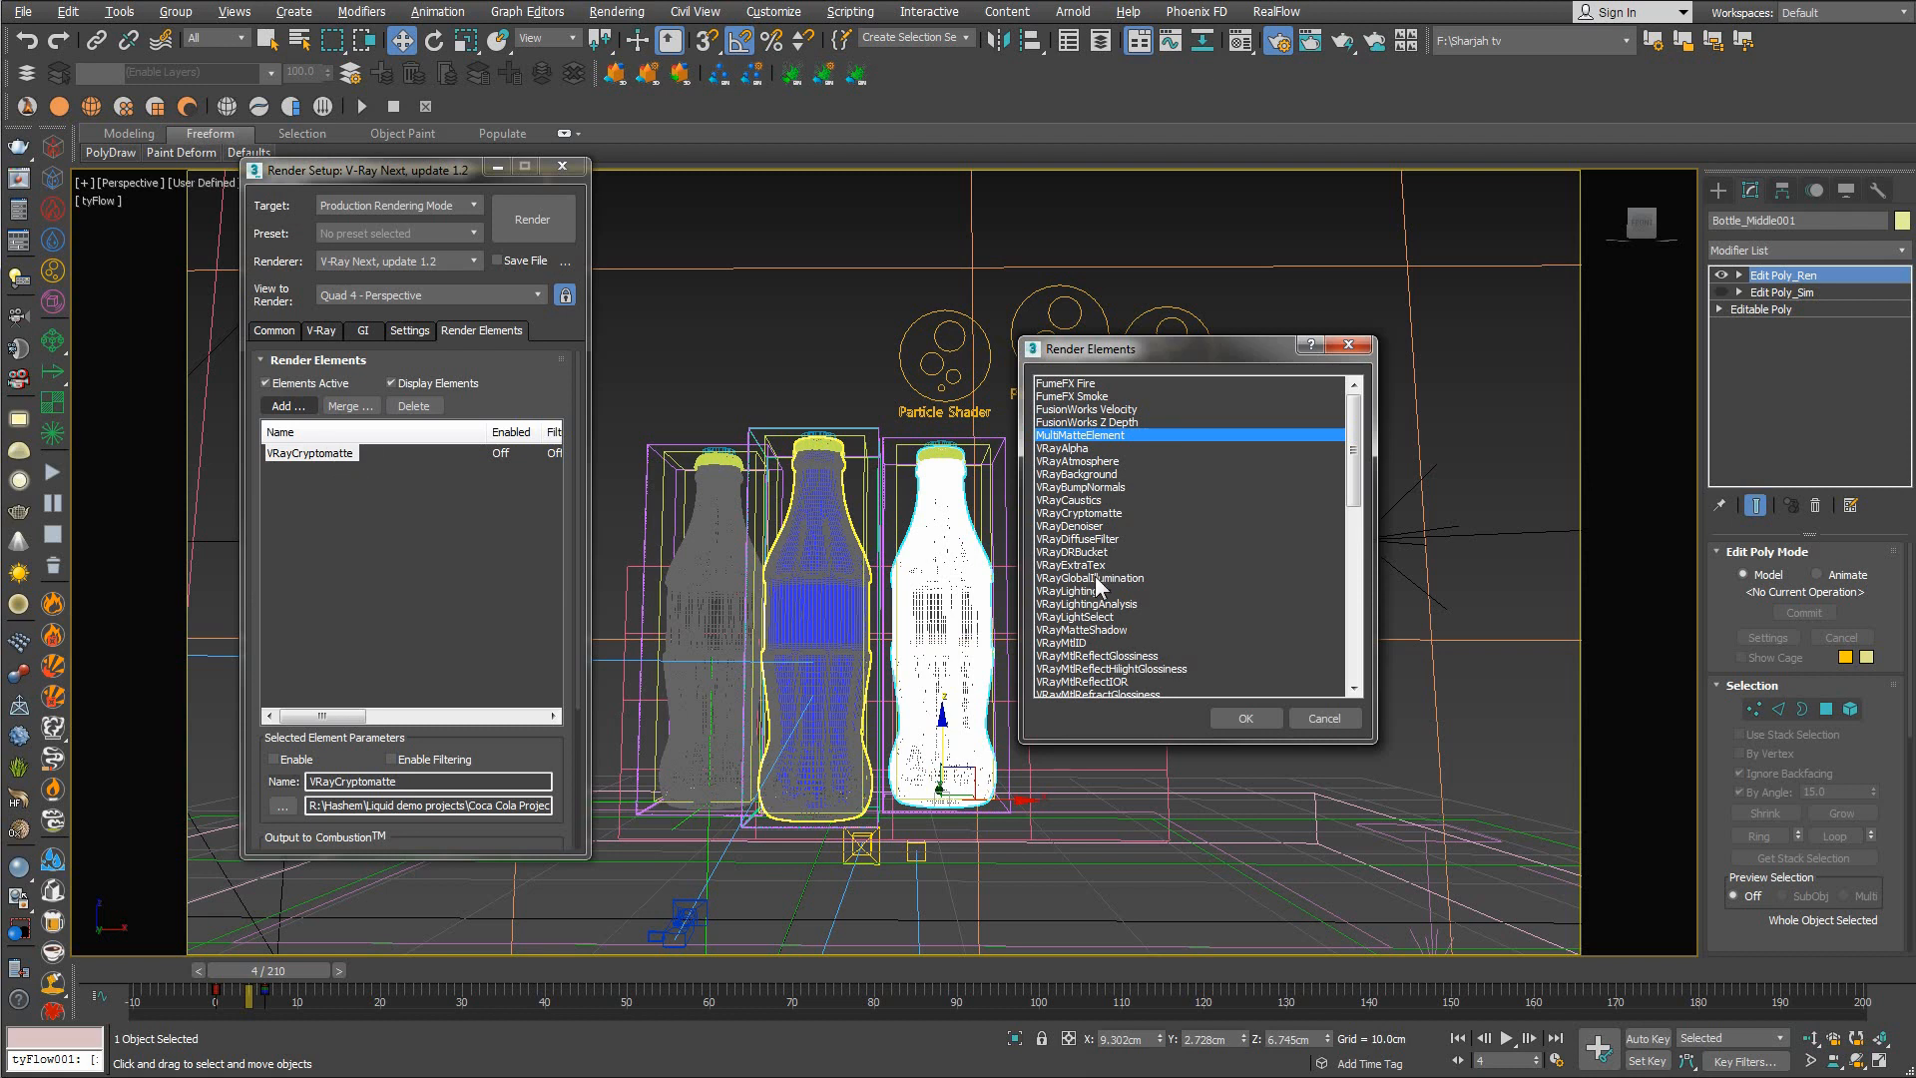
left_click(1094, 397)
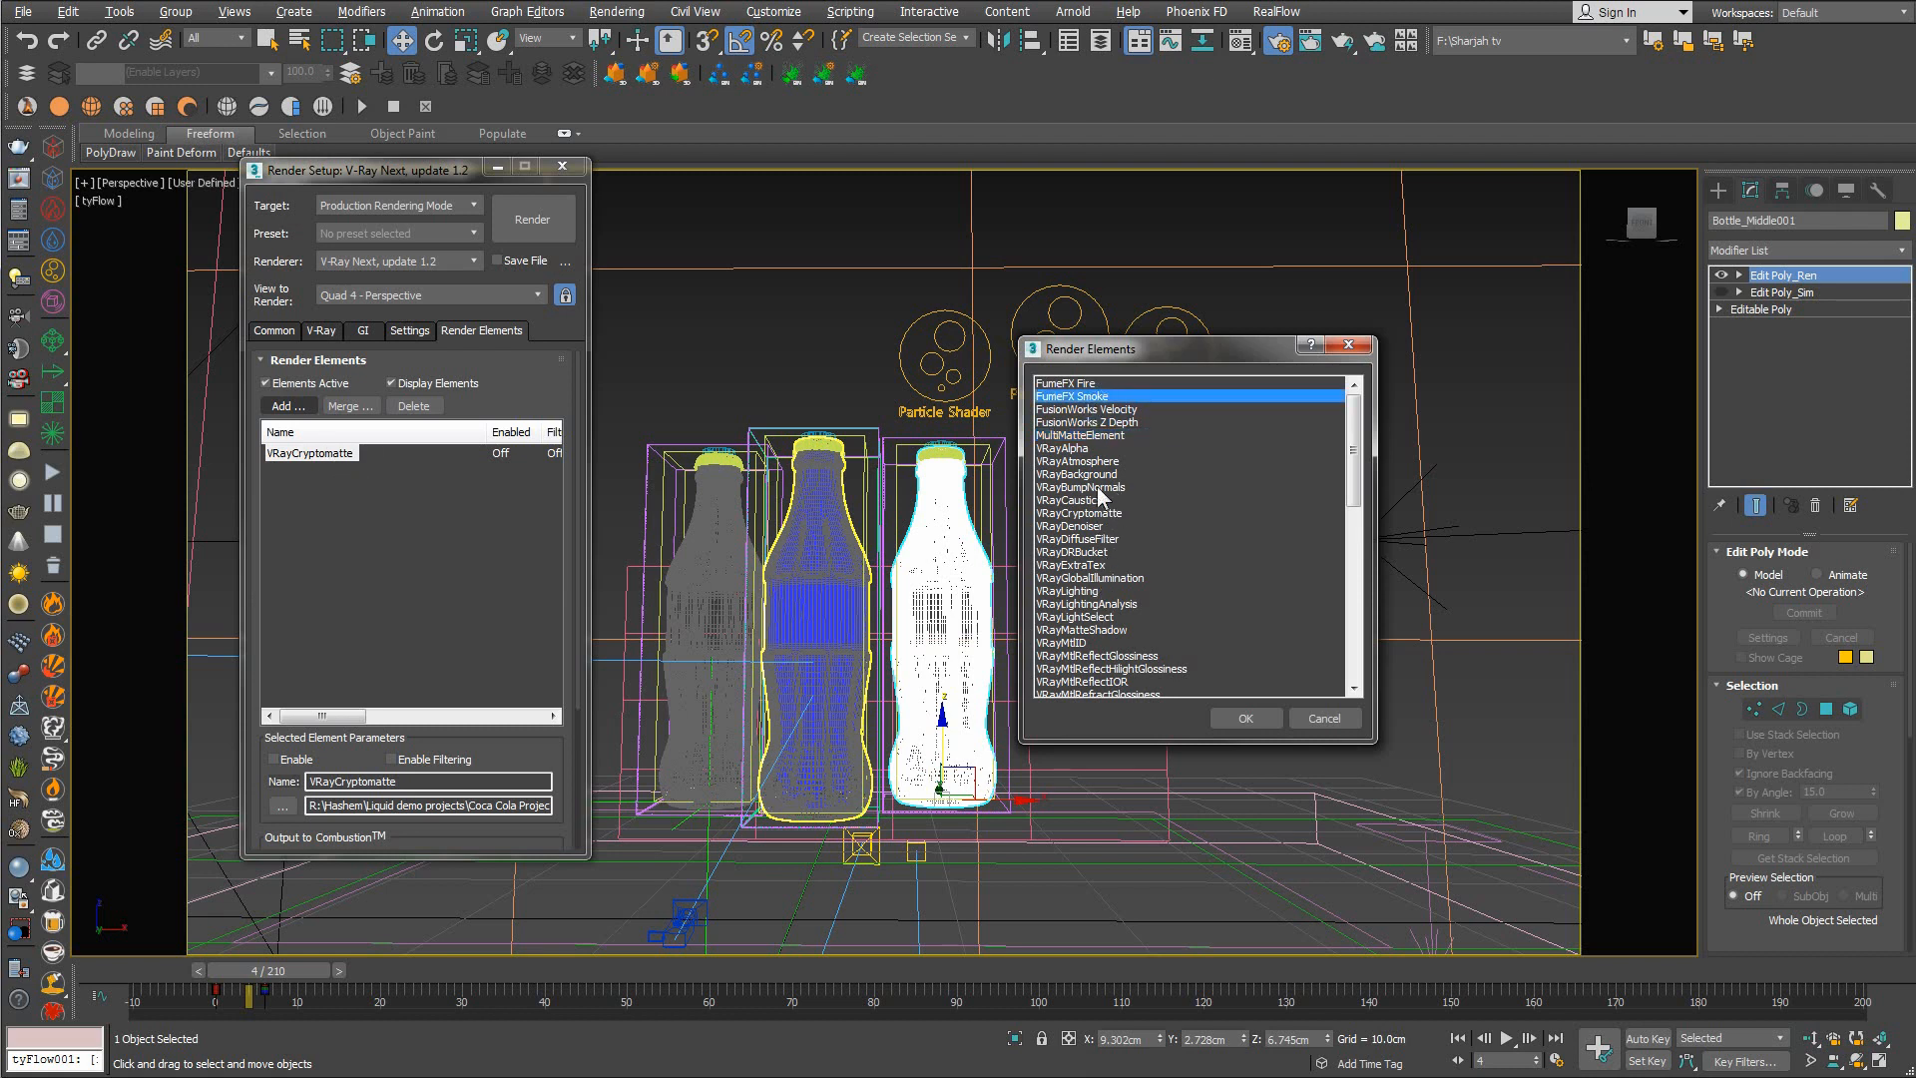
left_click(1081, 450)
scroll(1325, 630, "down", 15)
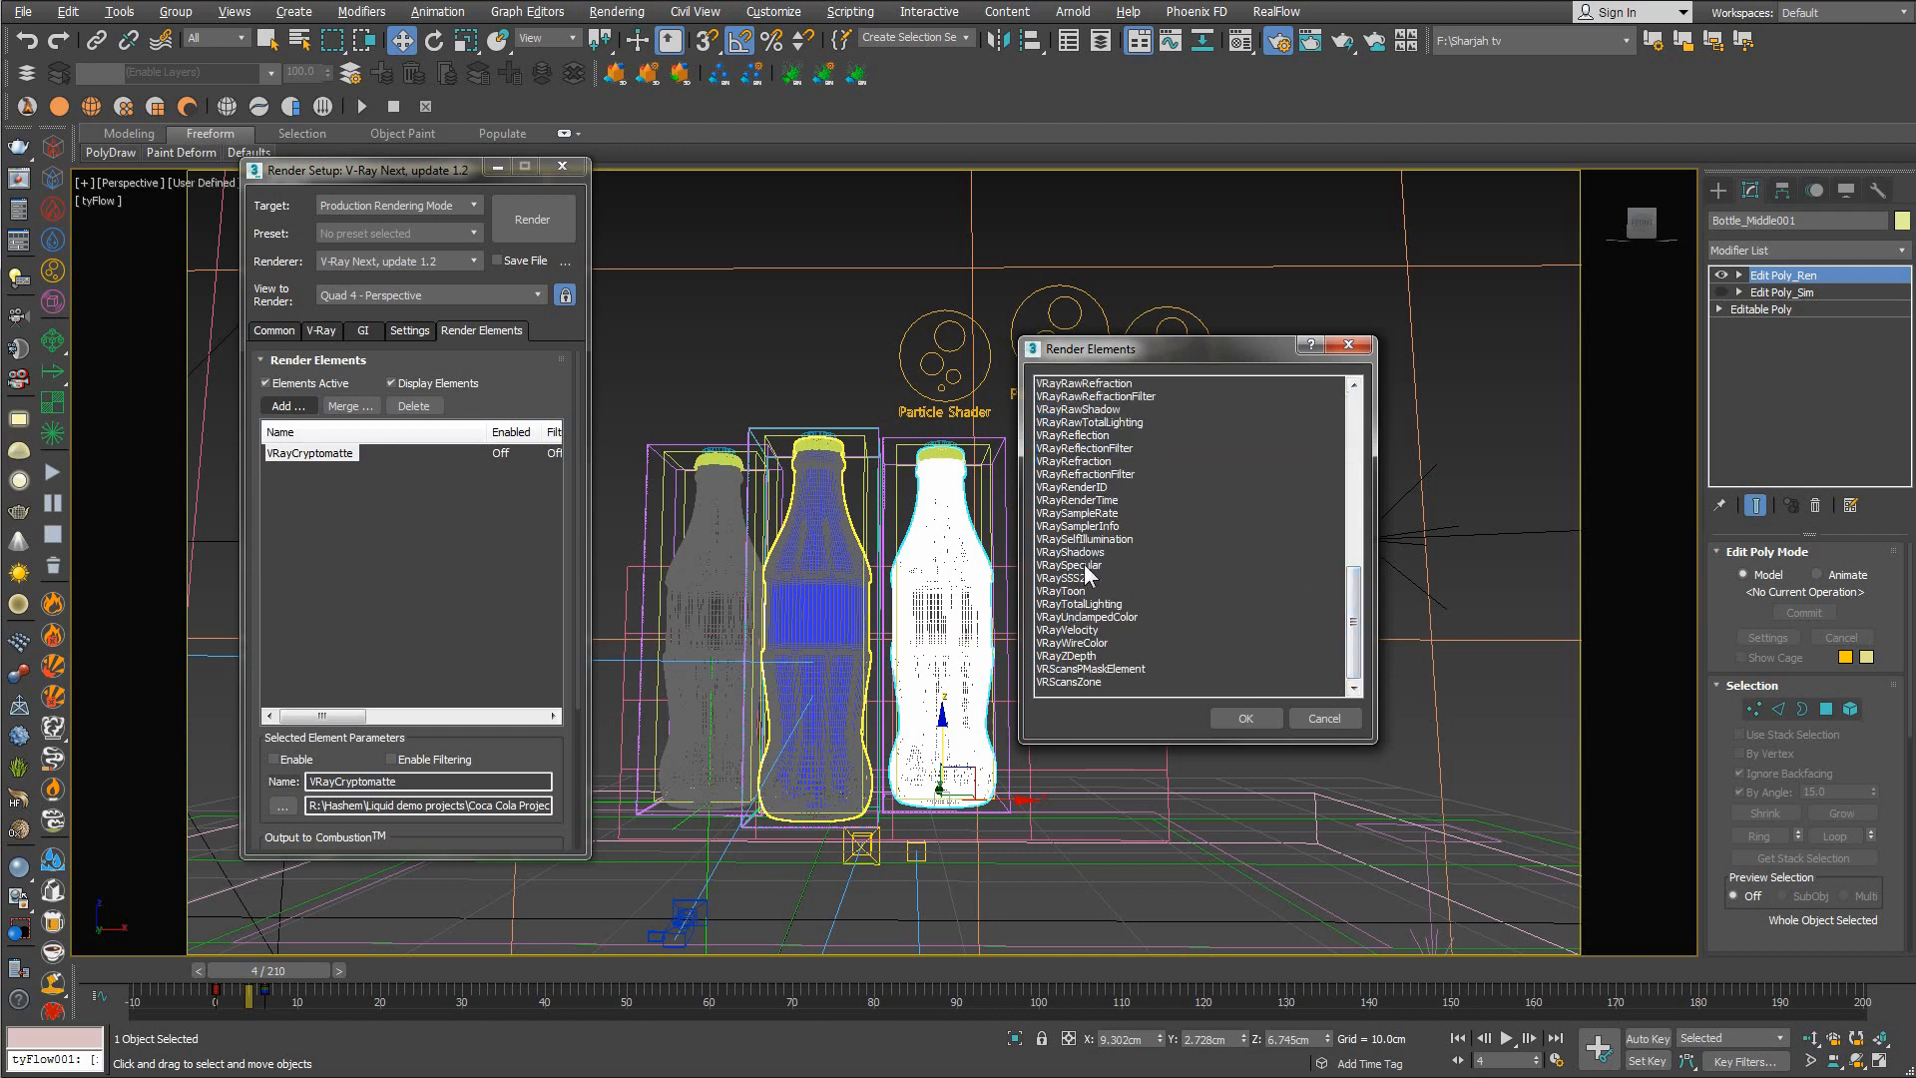
left_click(1104, 463)
left_click(1106, 472, "ctrl")
left_click(1099, 436, "ctrl")
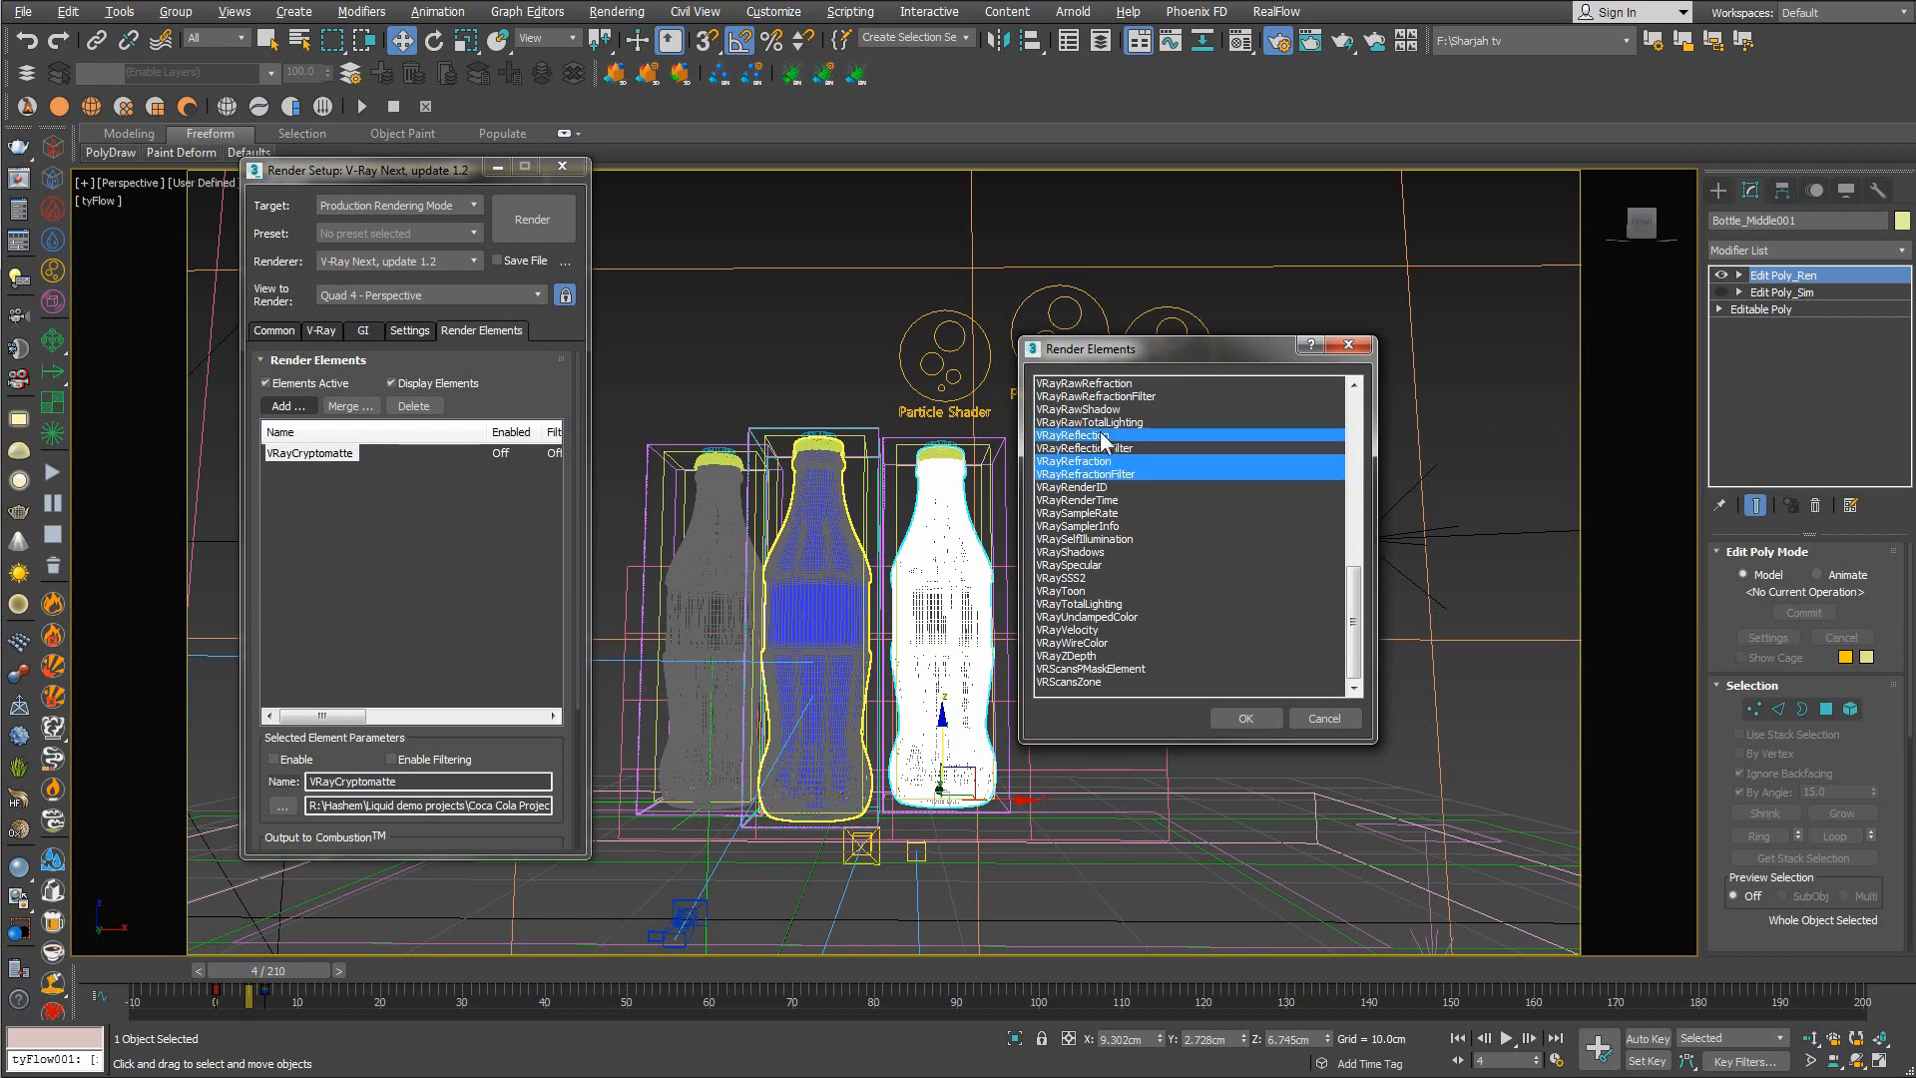
left_click(1101, 448, "ctrl")
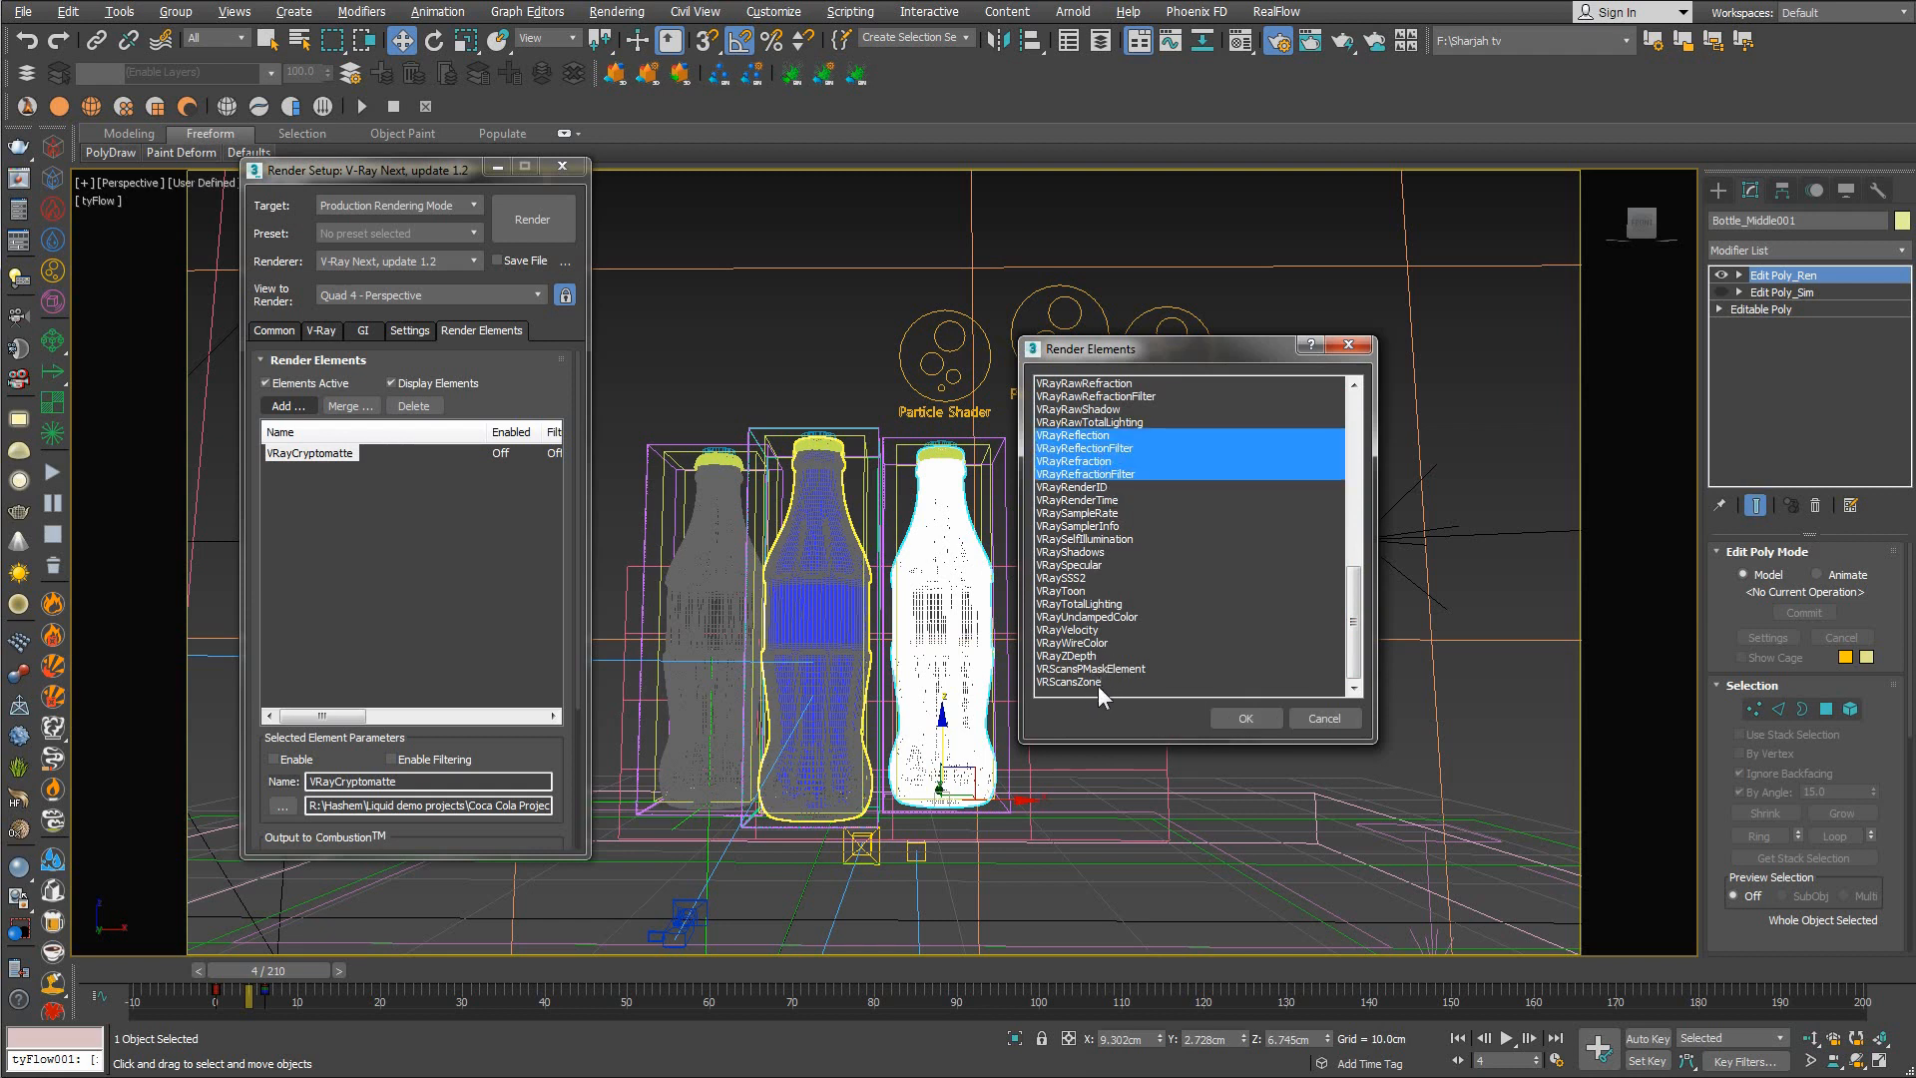
left_click(1083, 631, "ctrl")
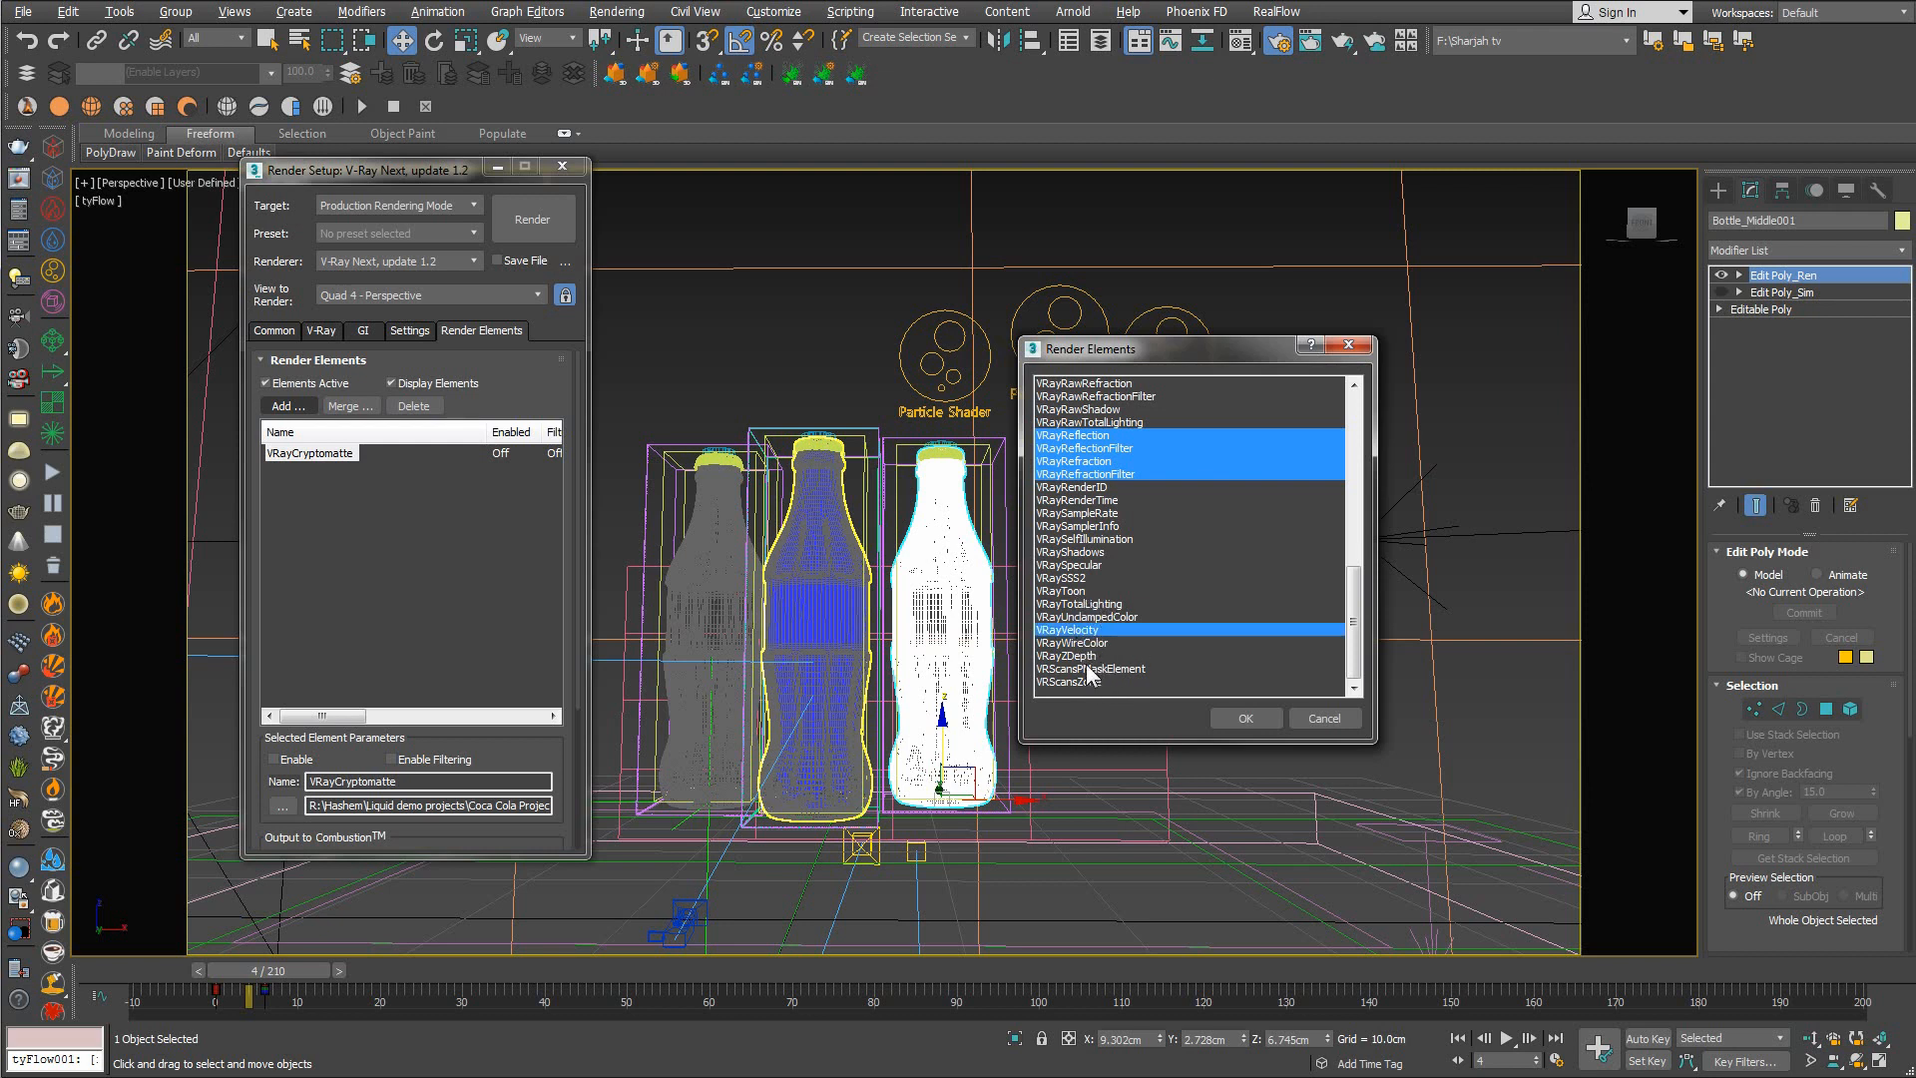
left_click(1085, 657, "ctrl")
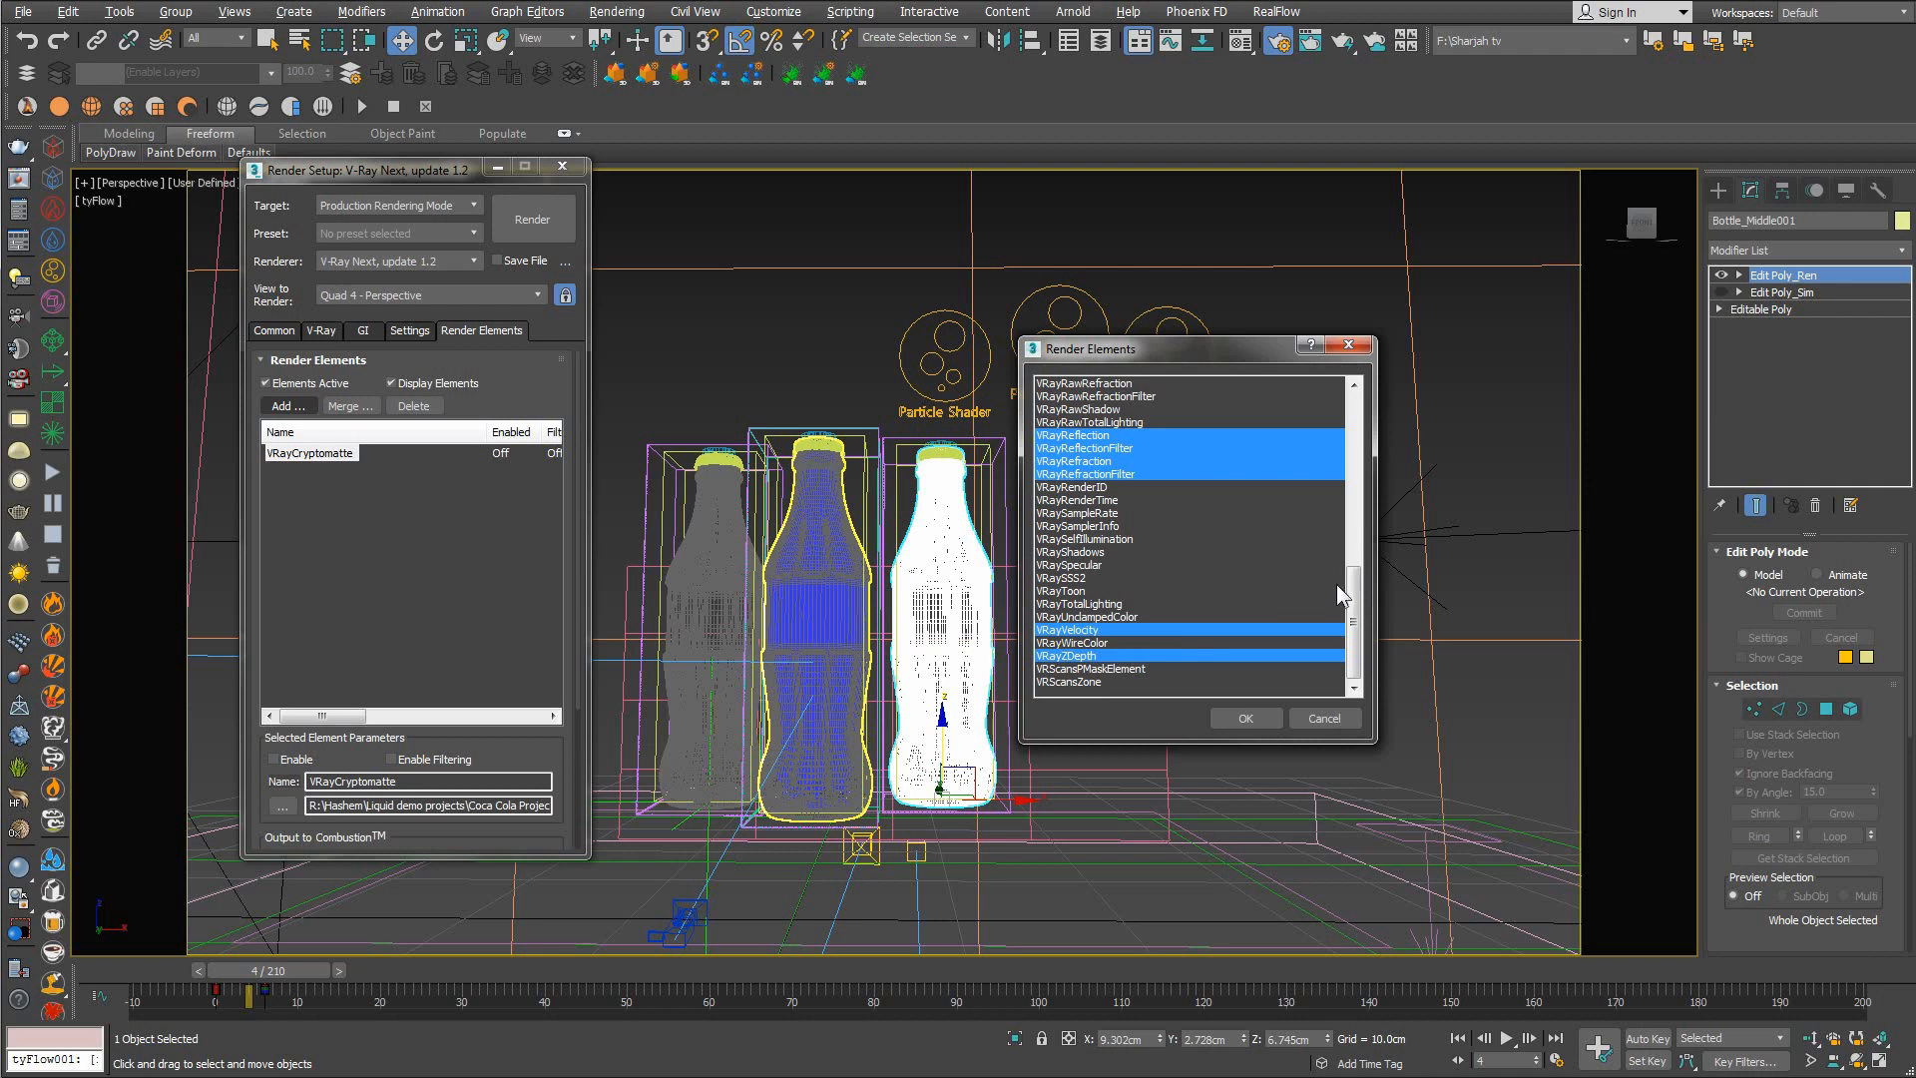
Include VRayGlobalIllumination and VRayLighting in the selection and add all the marked render elements
left_click_drag(1350, 592, 1330, 394)
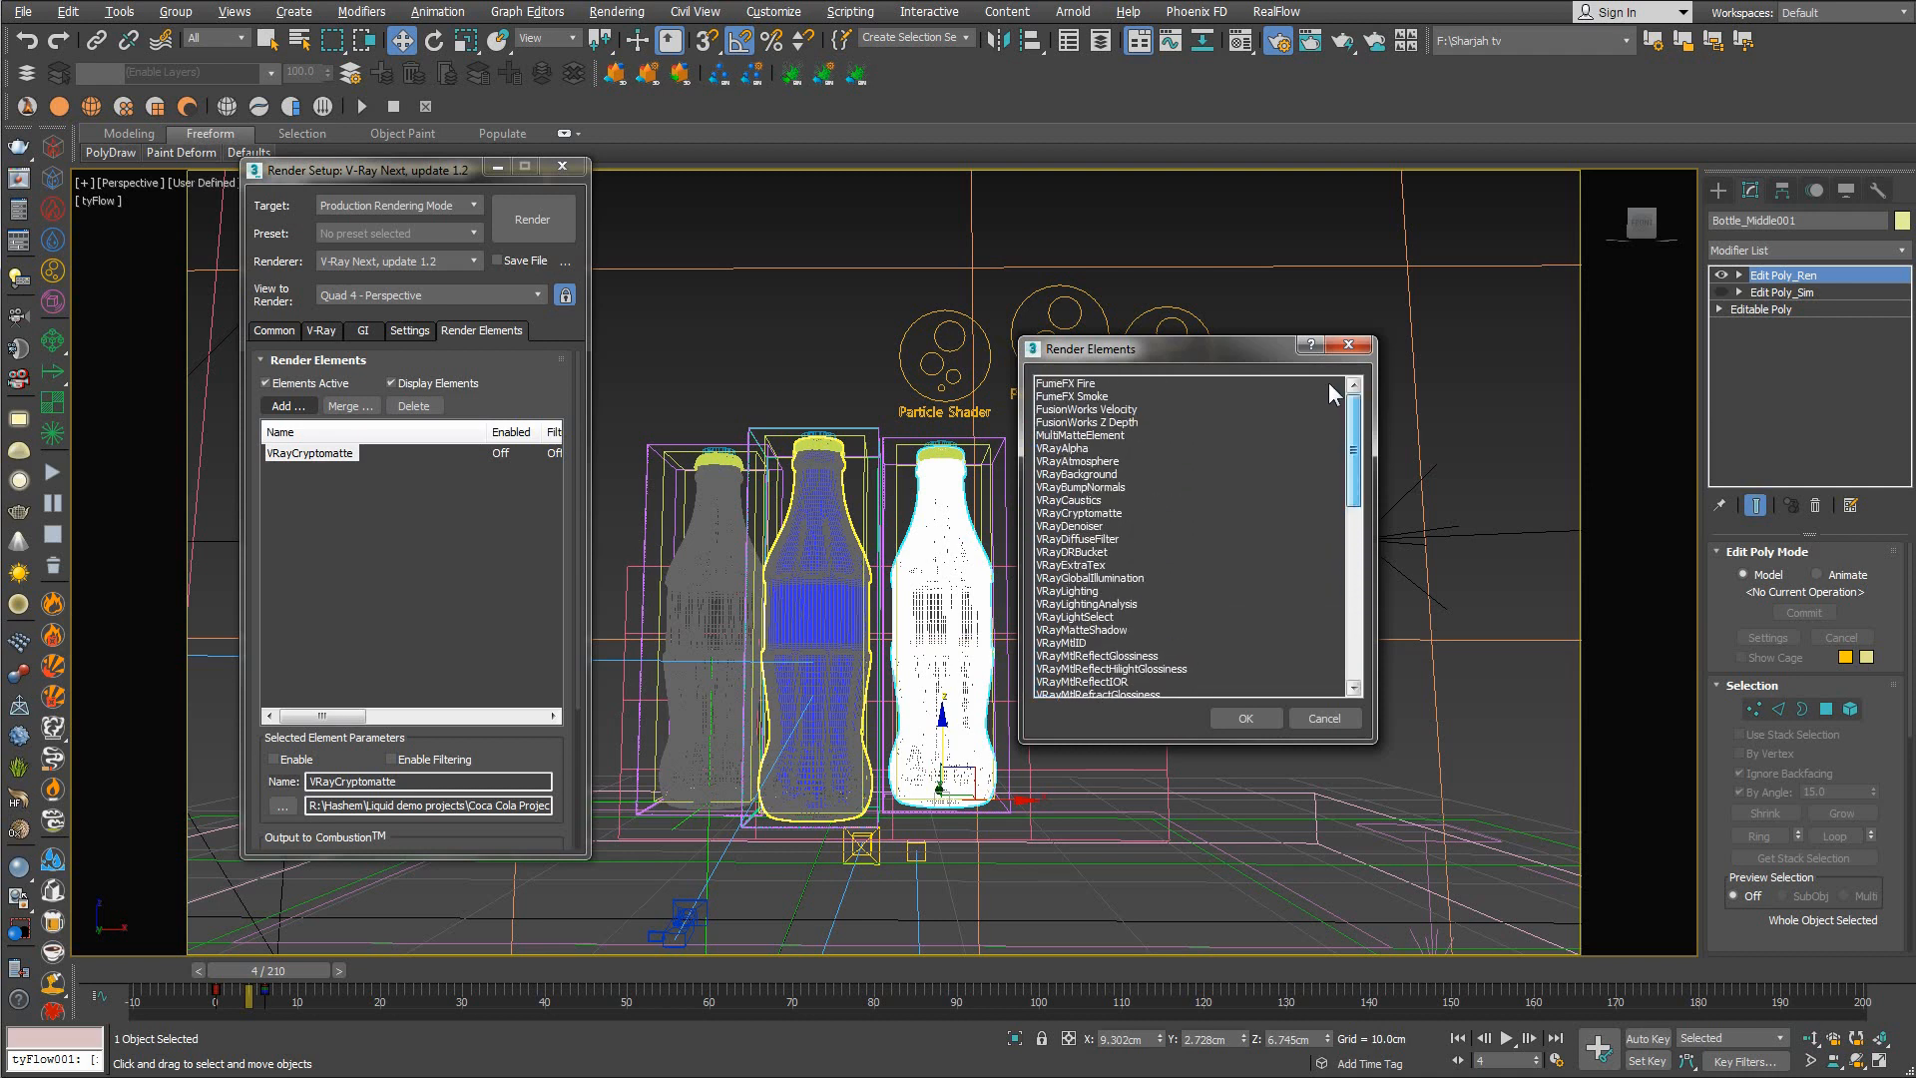
left_click(1102, 581, "ctrl")
left_click(1089, 593, "ctrl")
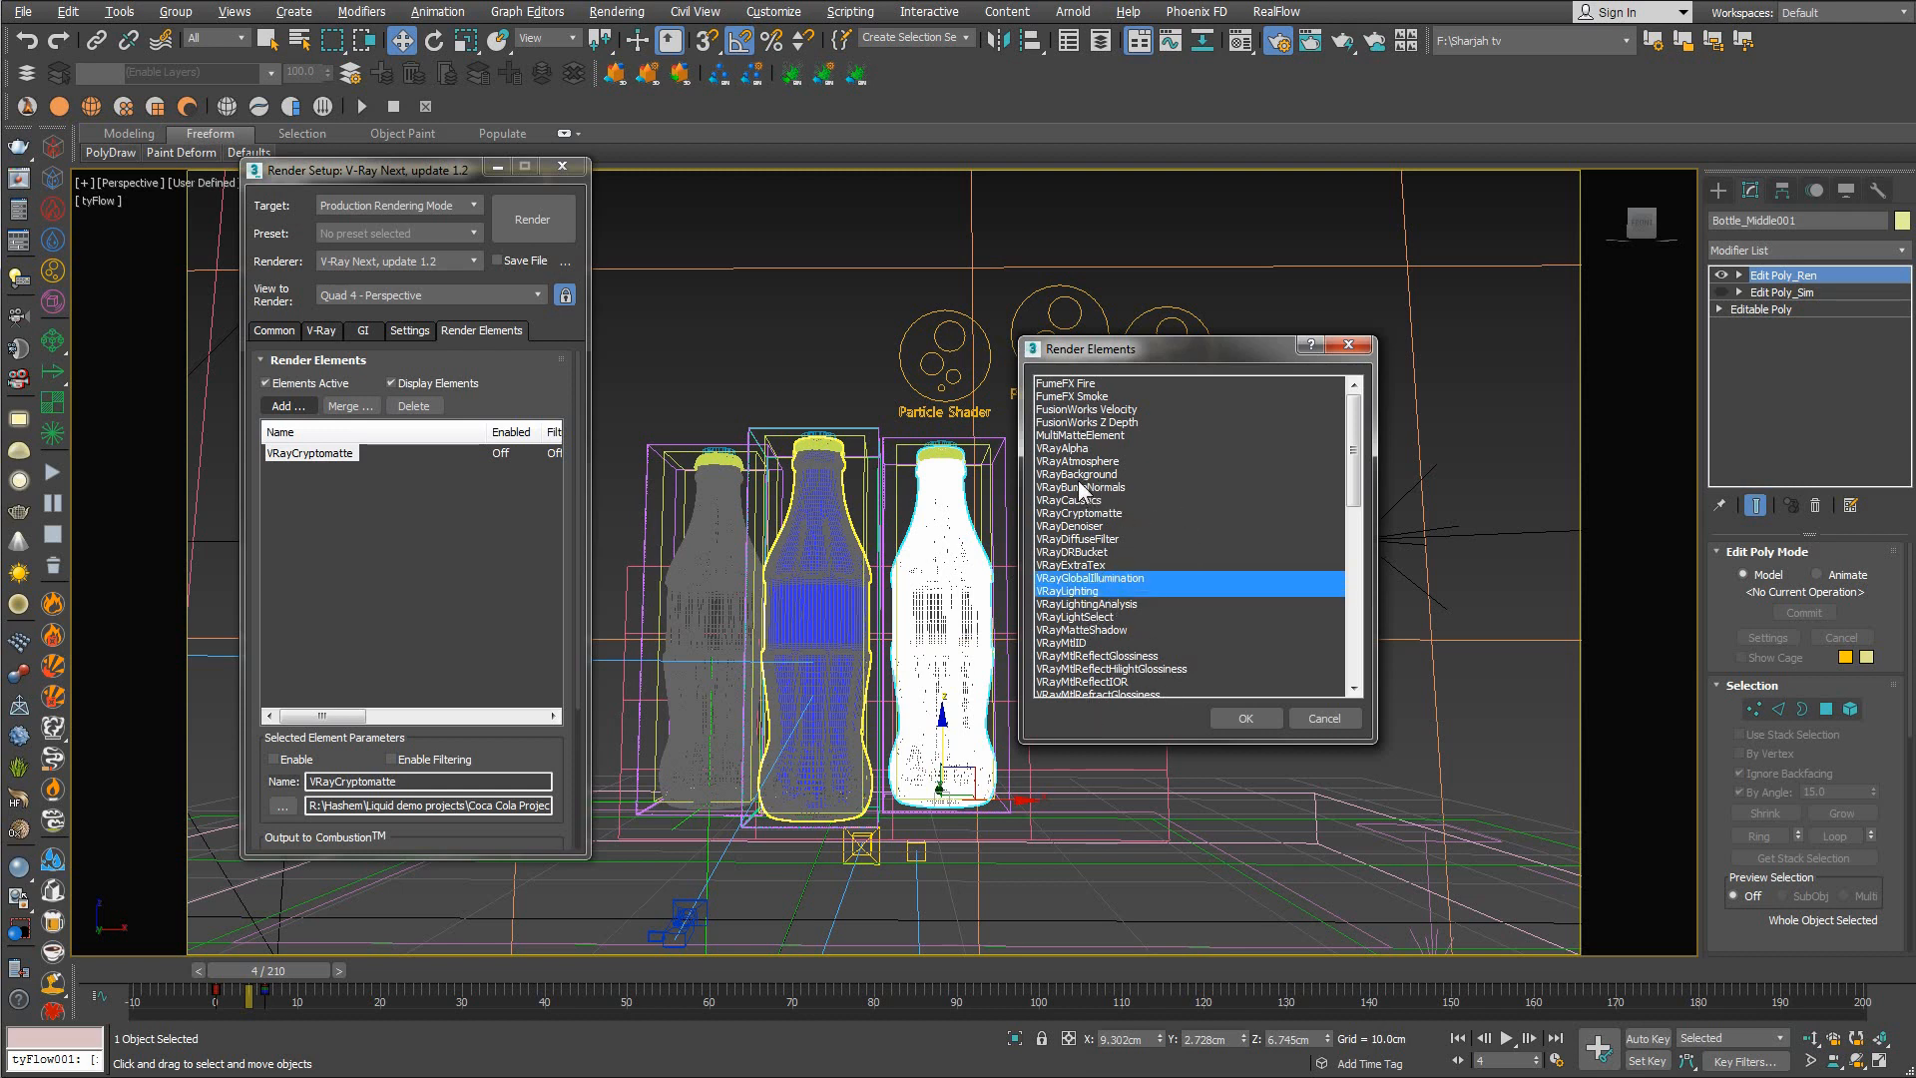
left_click(1235, 719)
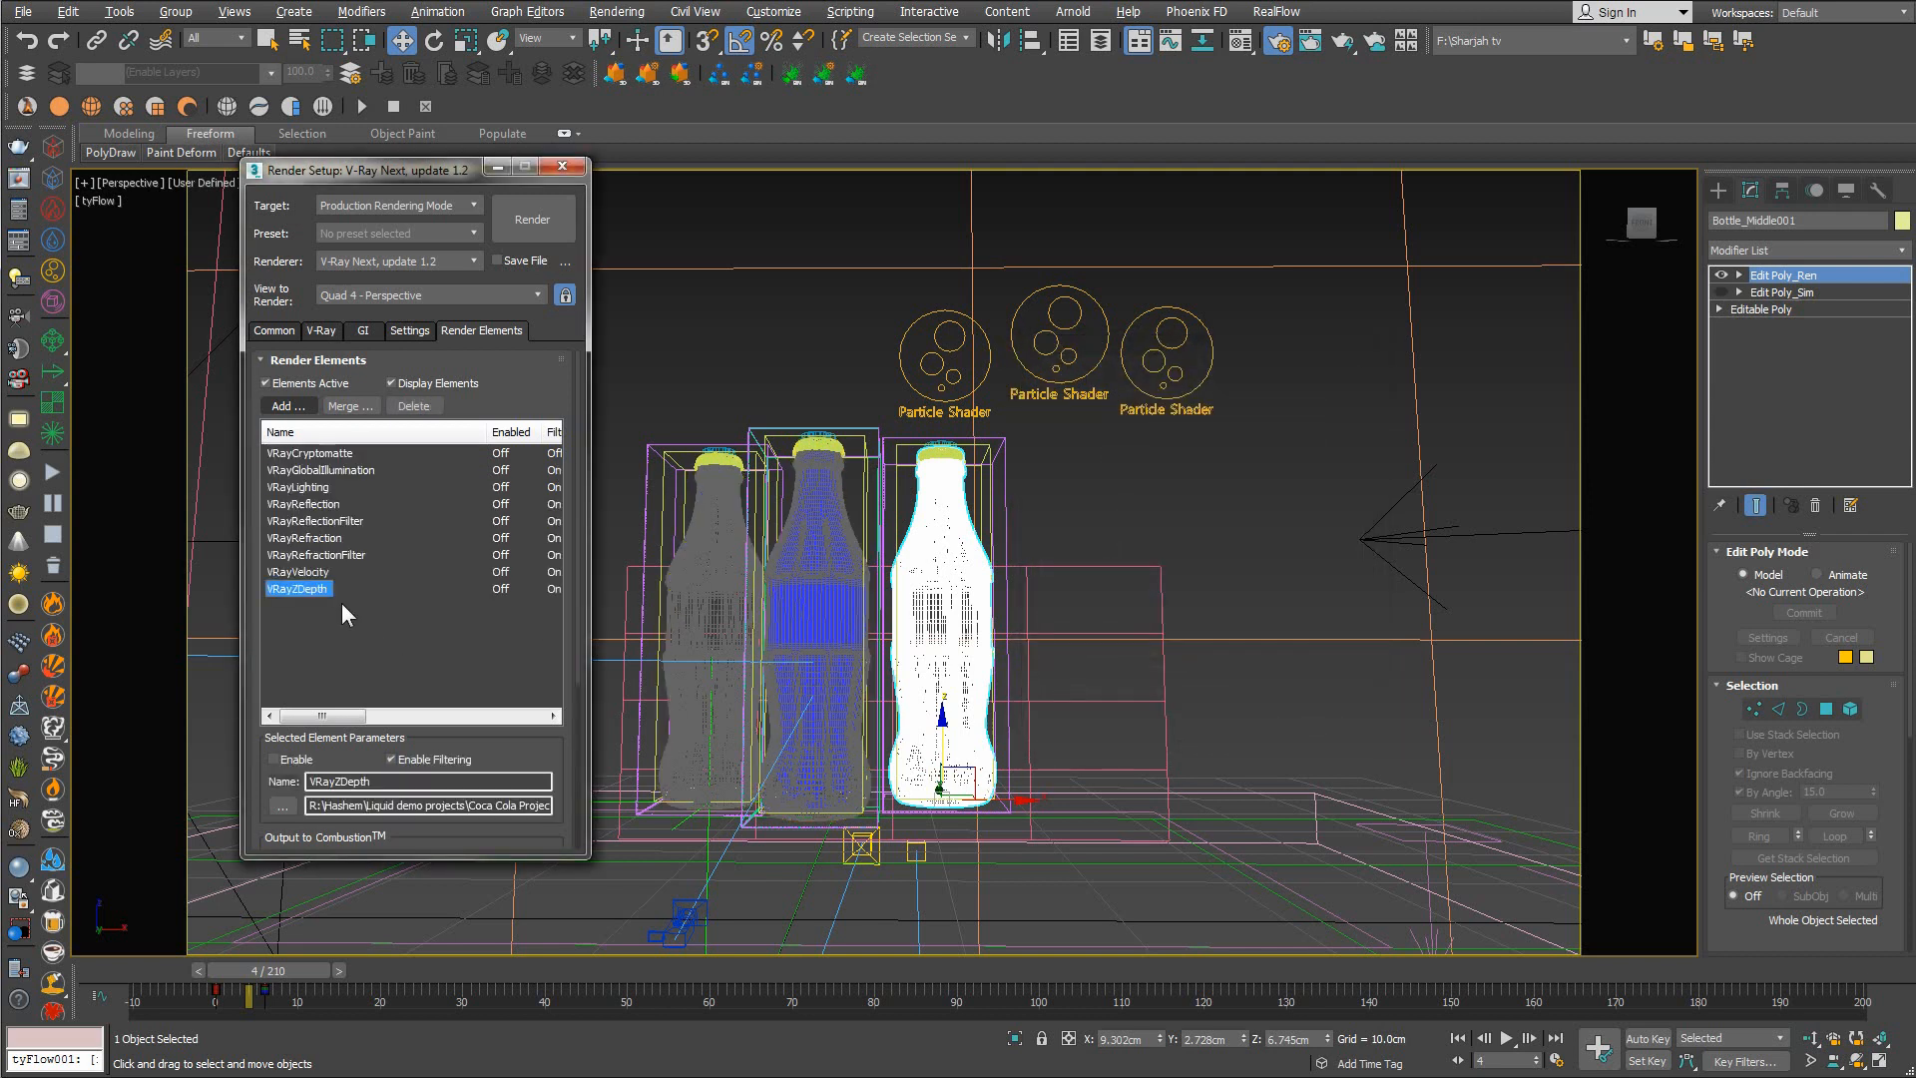
left_click(287, 407)
left_click_drag(423, 320, 1020, 282)
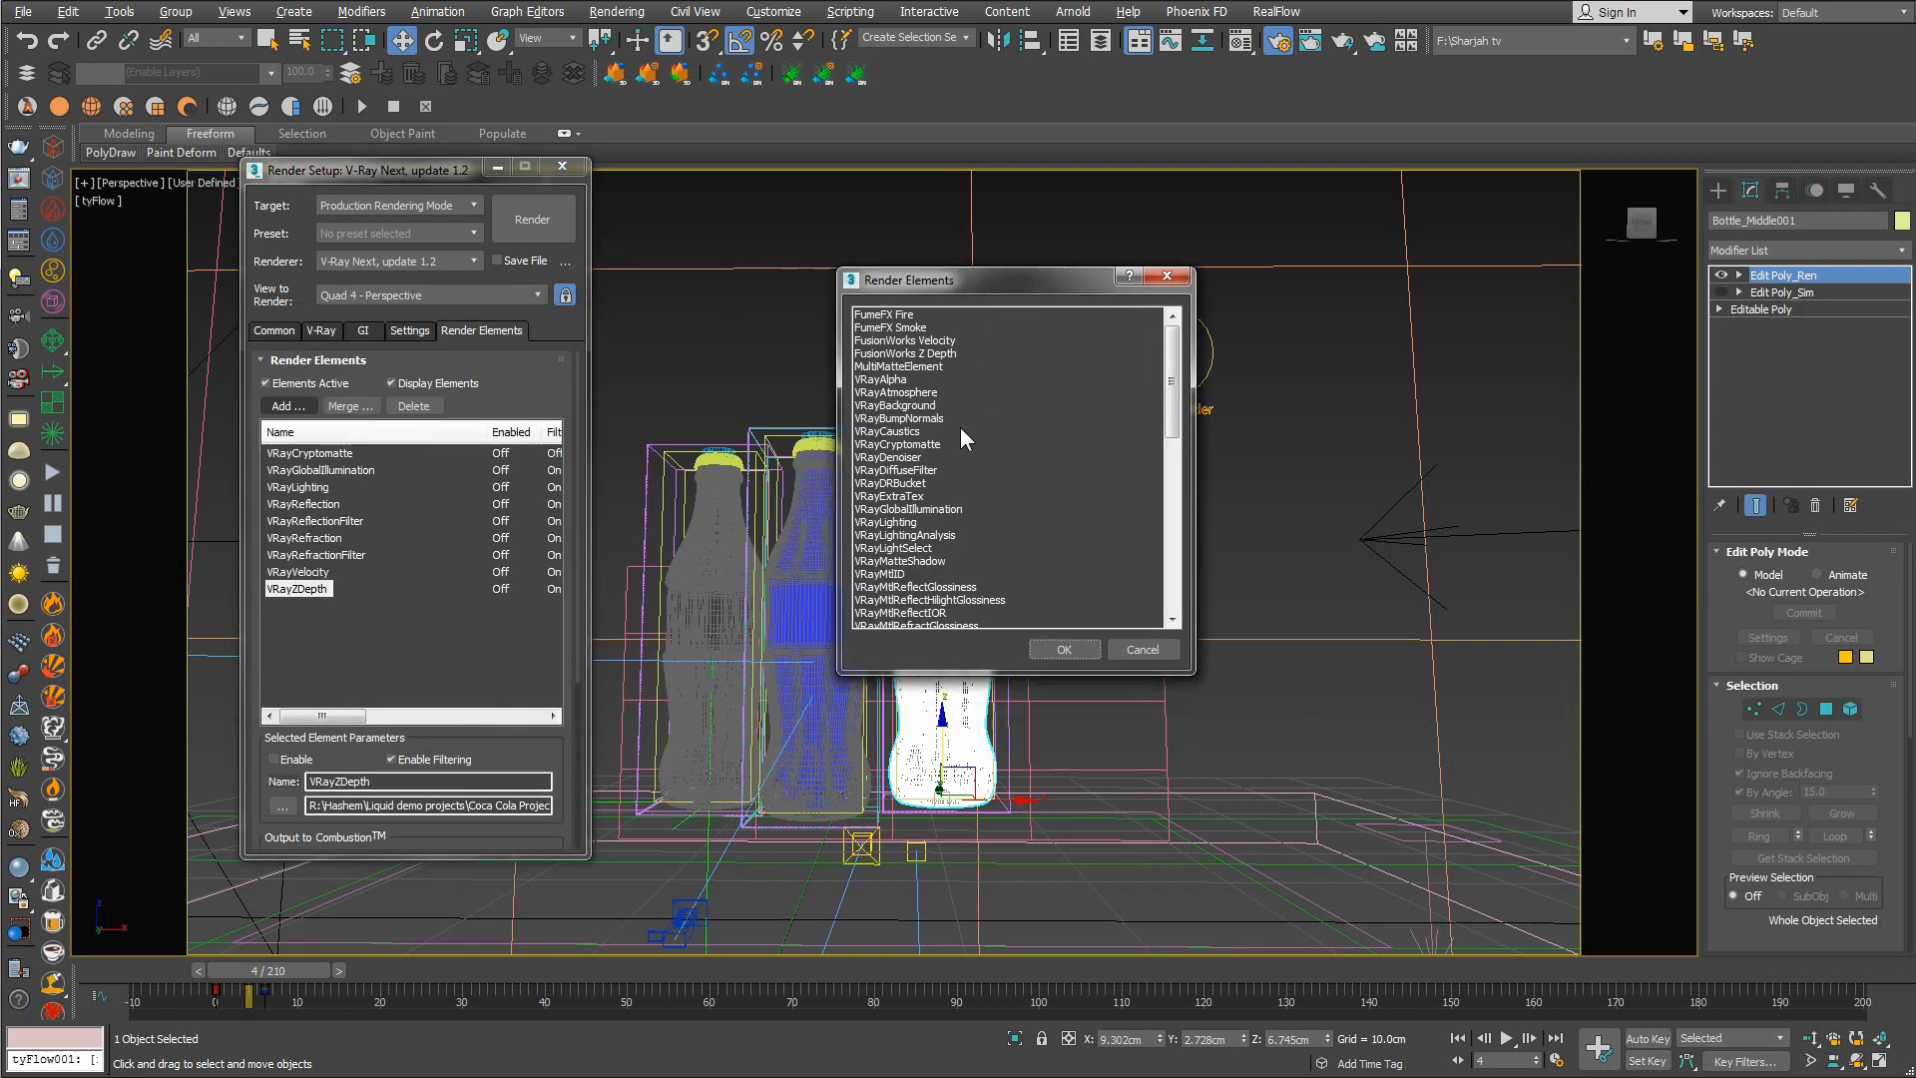
left_click(900, 460)
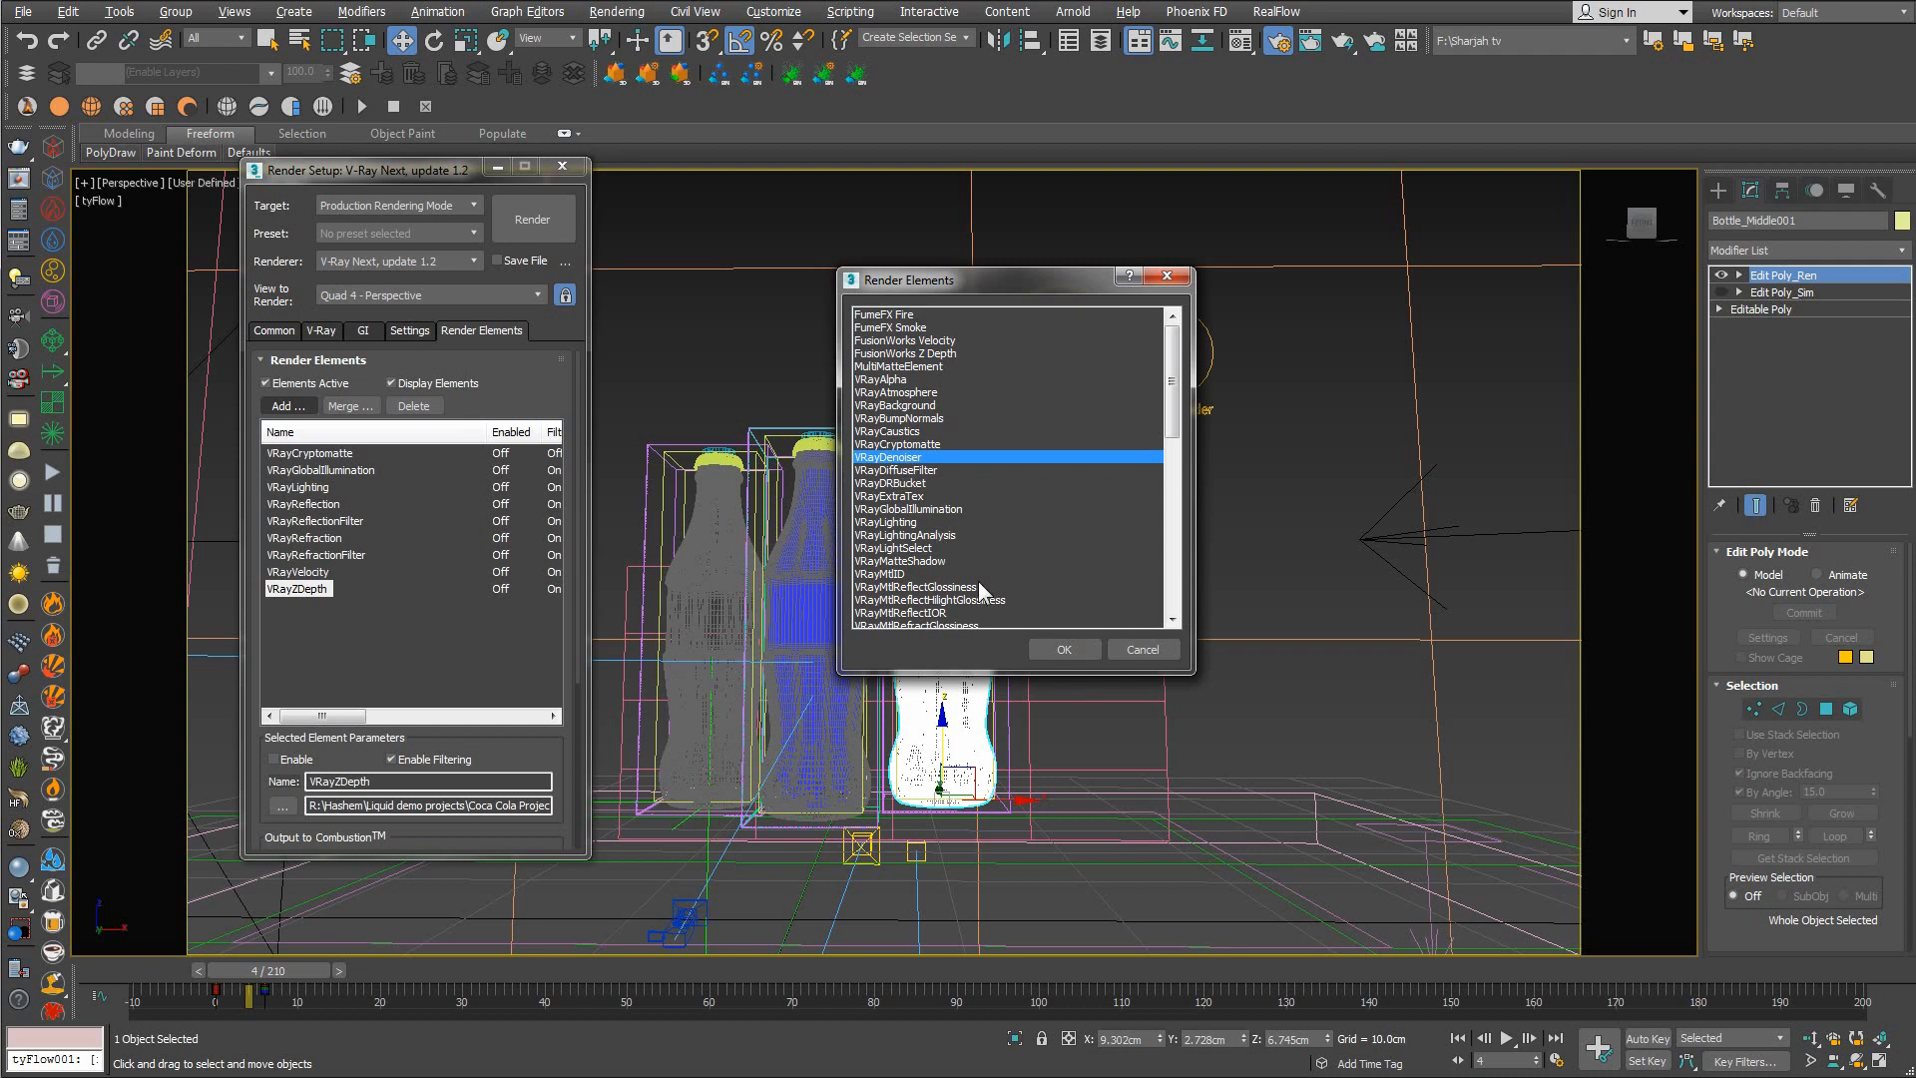
left_click(1142, 650)
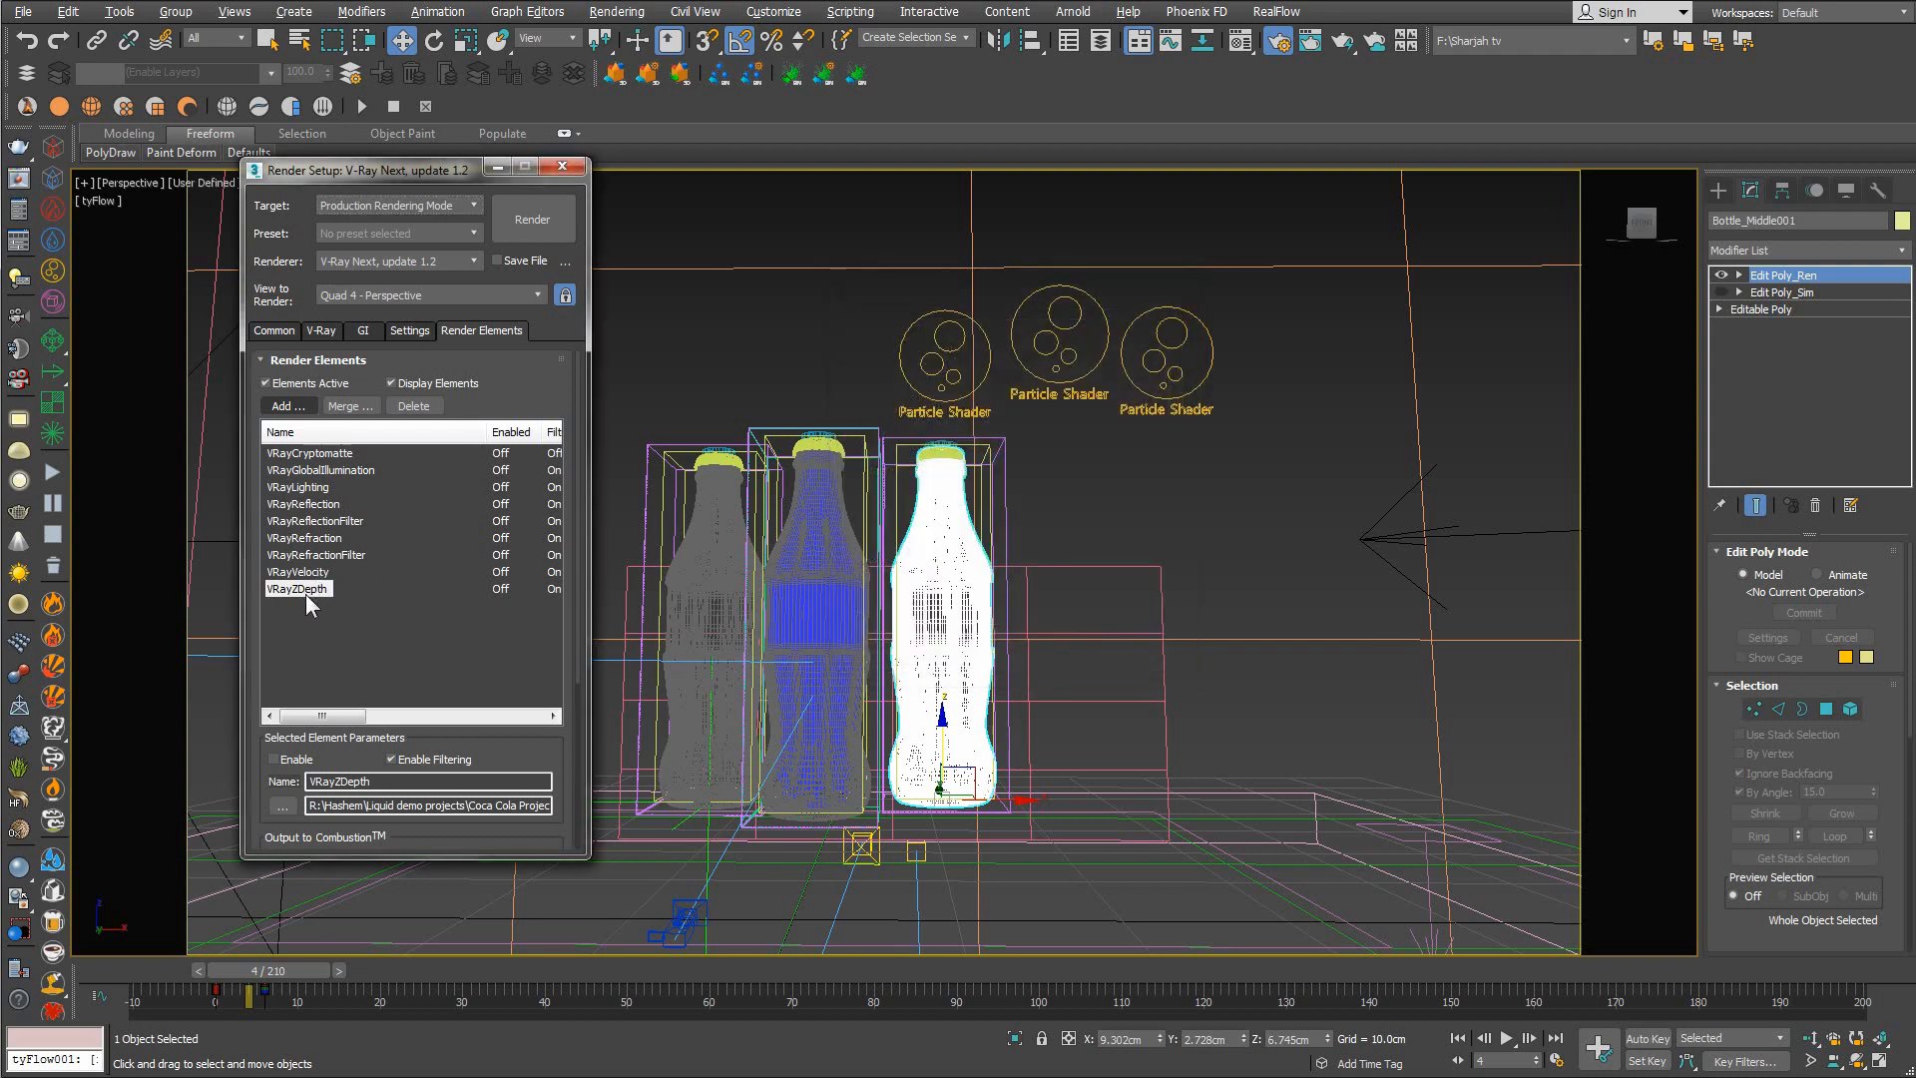
Move the render setup window clear of the bottles and examine the VRayVelocity element's parameters
left_click(298, 571)
left_click_drag(437, 179, 1224, 234)
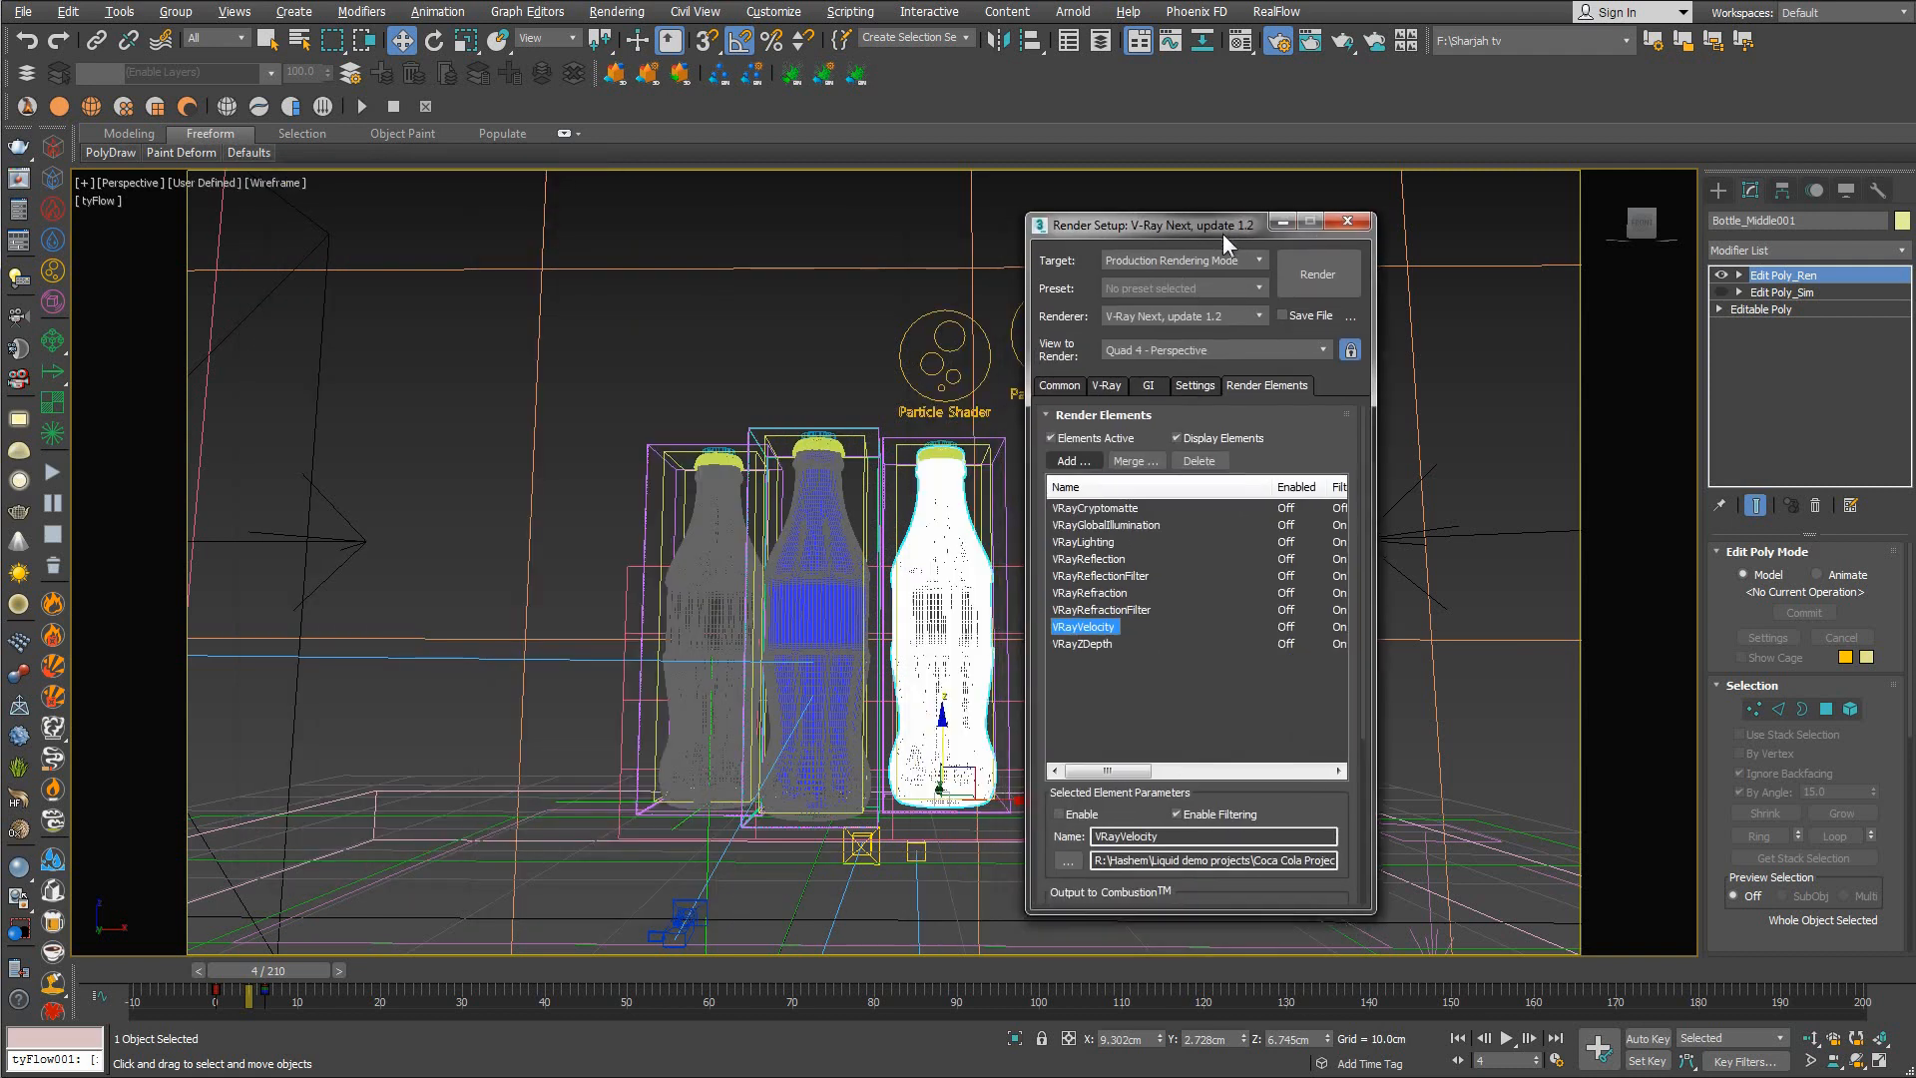
right_click(730, 352)
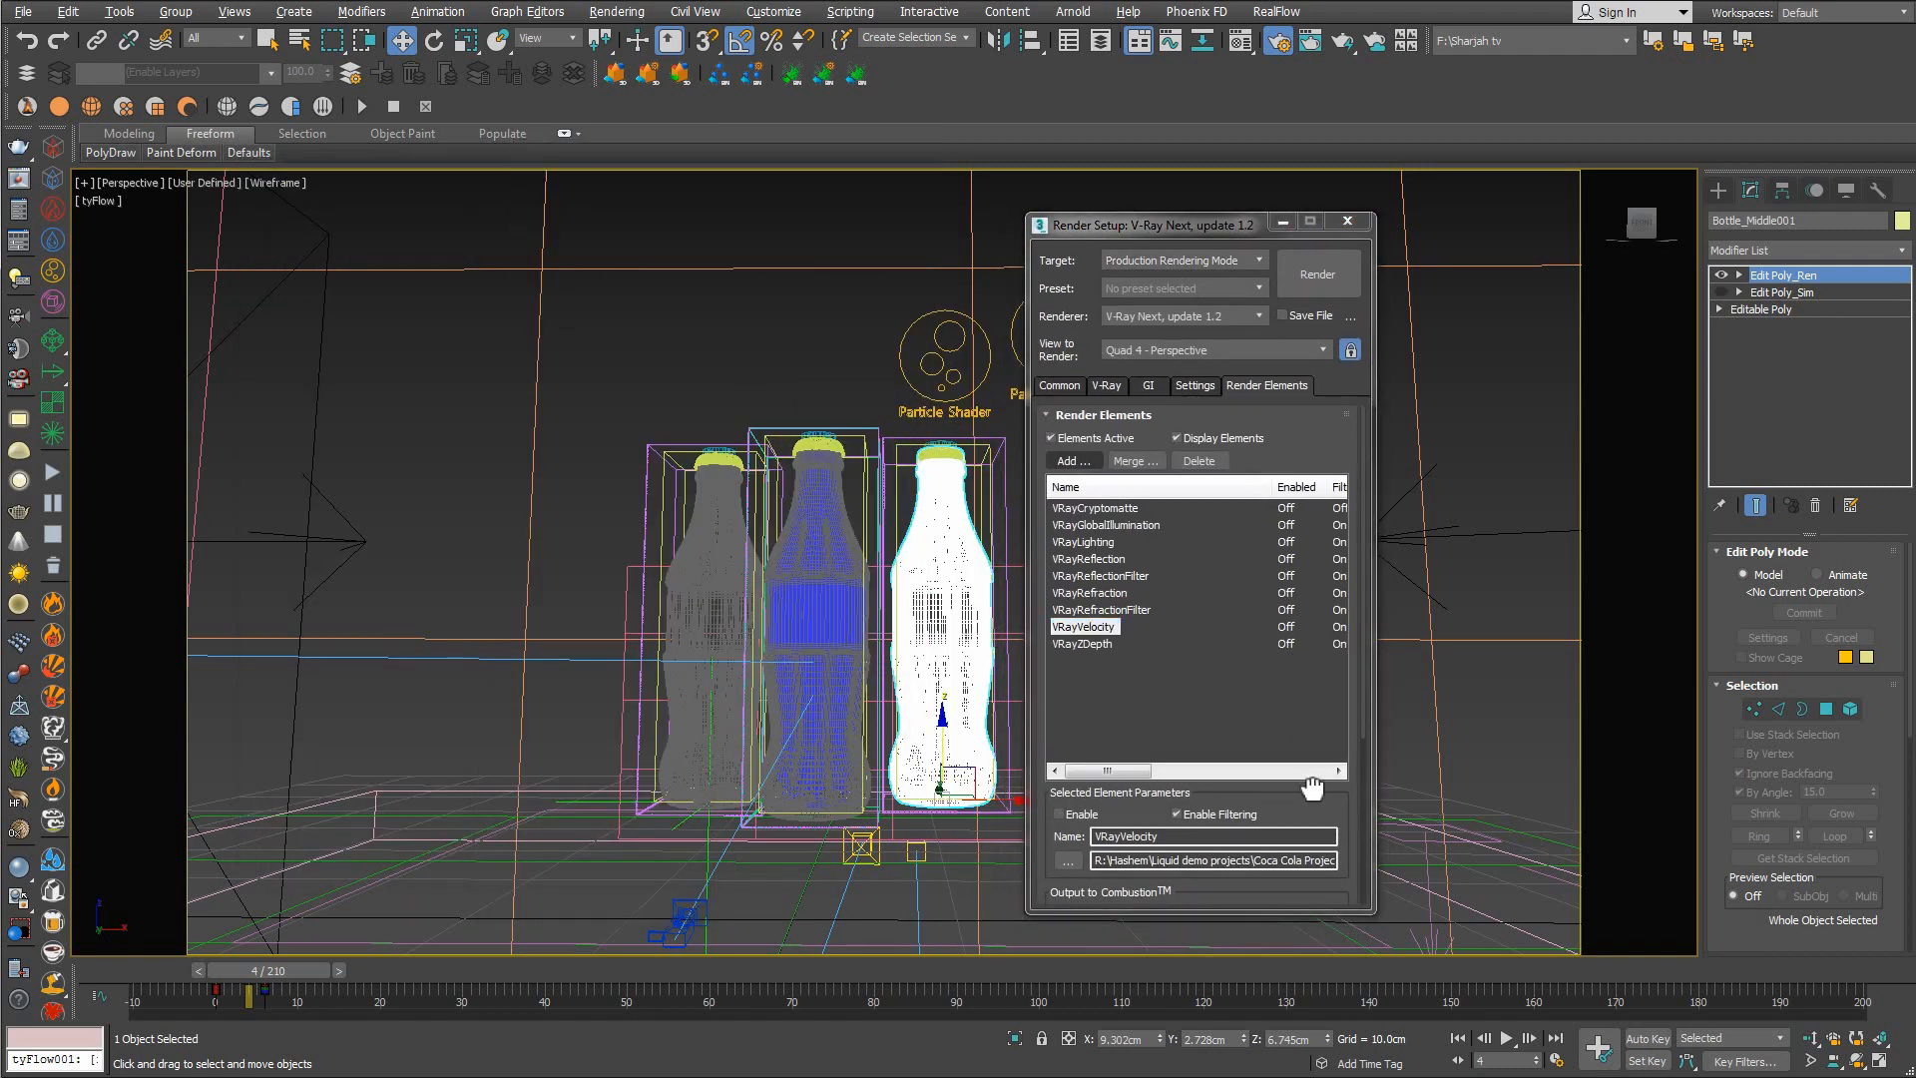
scroll(1291, 781, "down", 3)
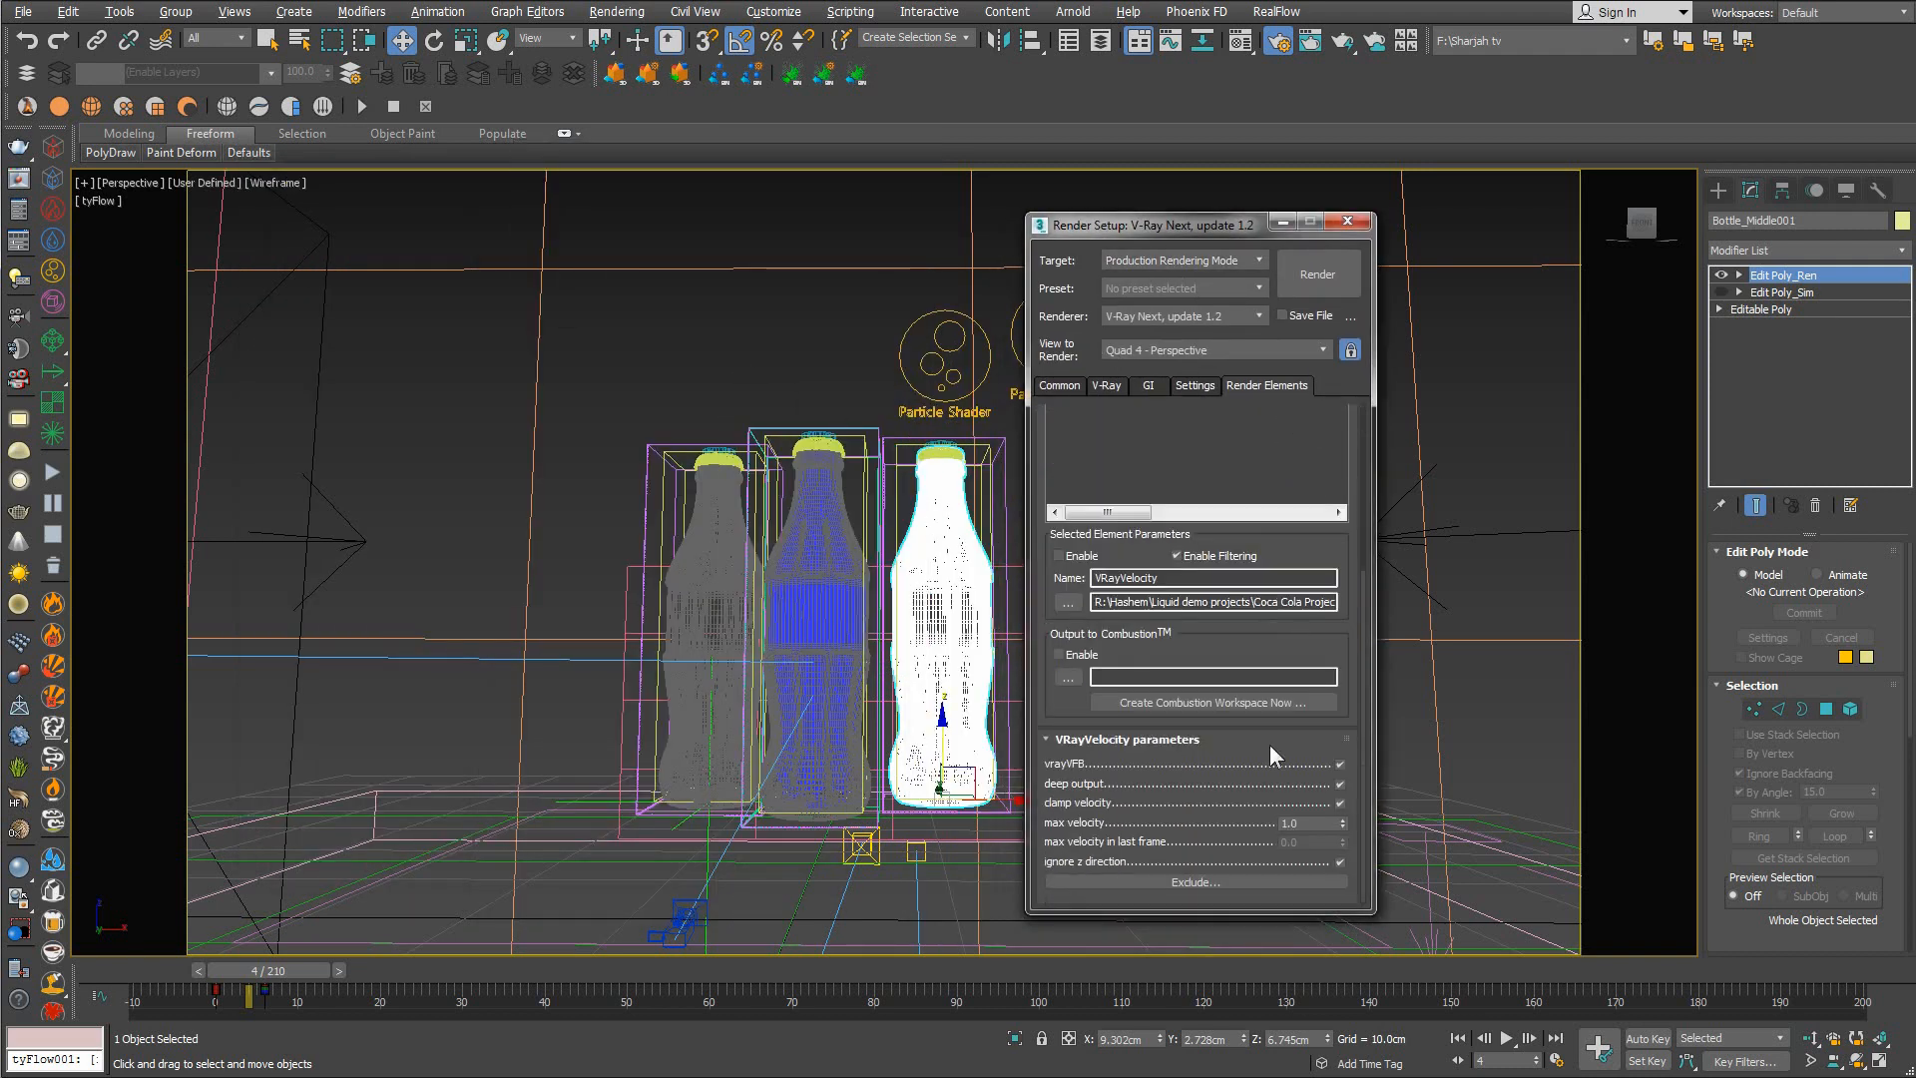
Switch the viewport to the top view and select the physical camera in front of the bottles
right_click(643, 423)
left_click(650, 439)
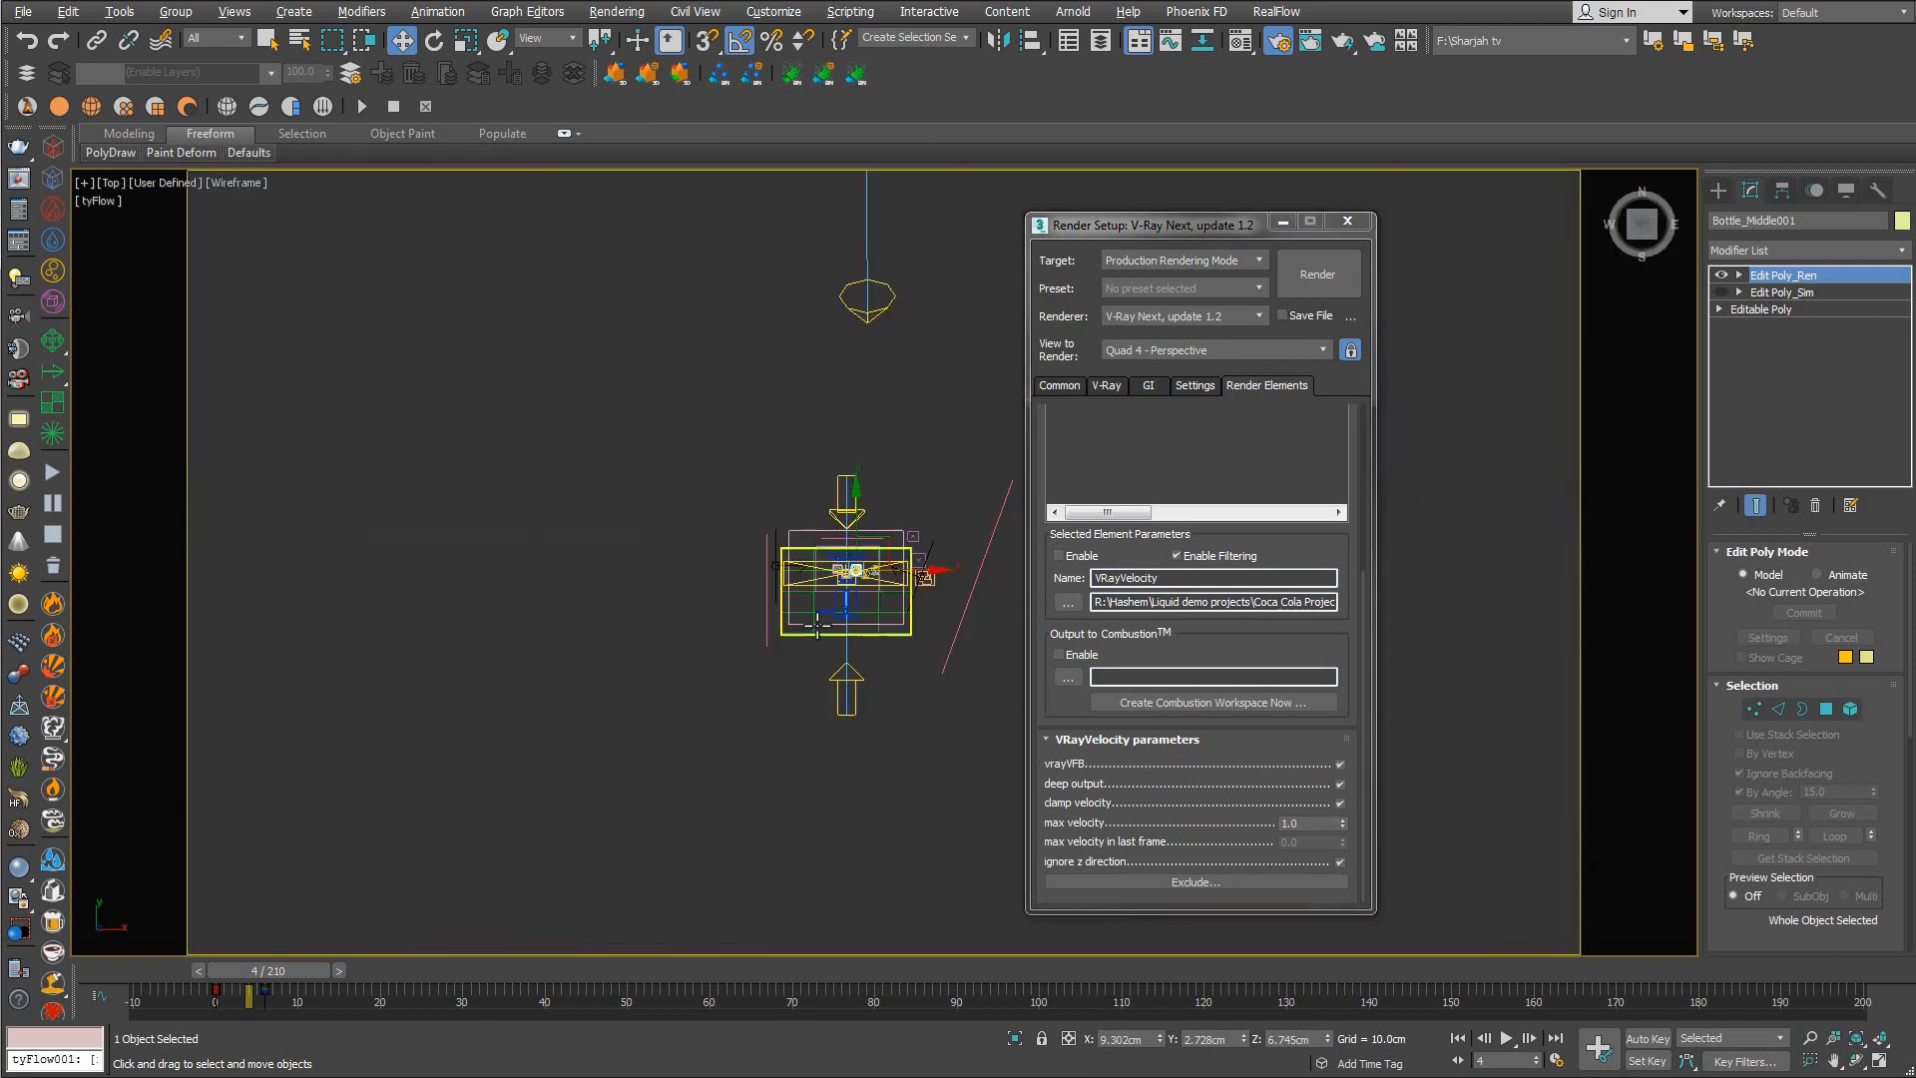
key("t")
scroll(881, 602, "up", 6)
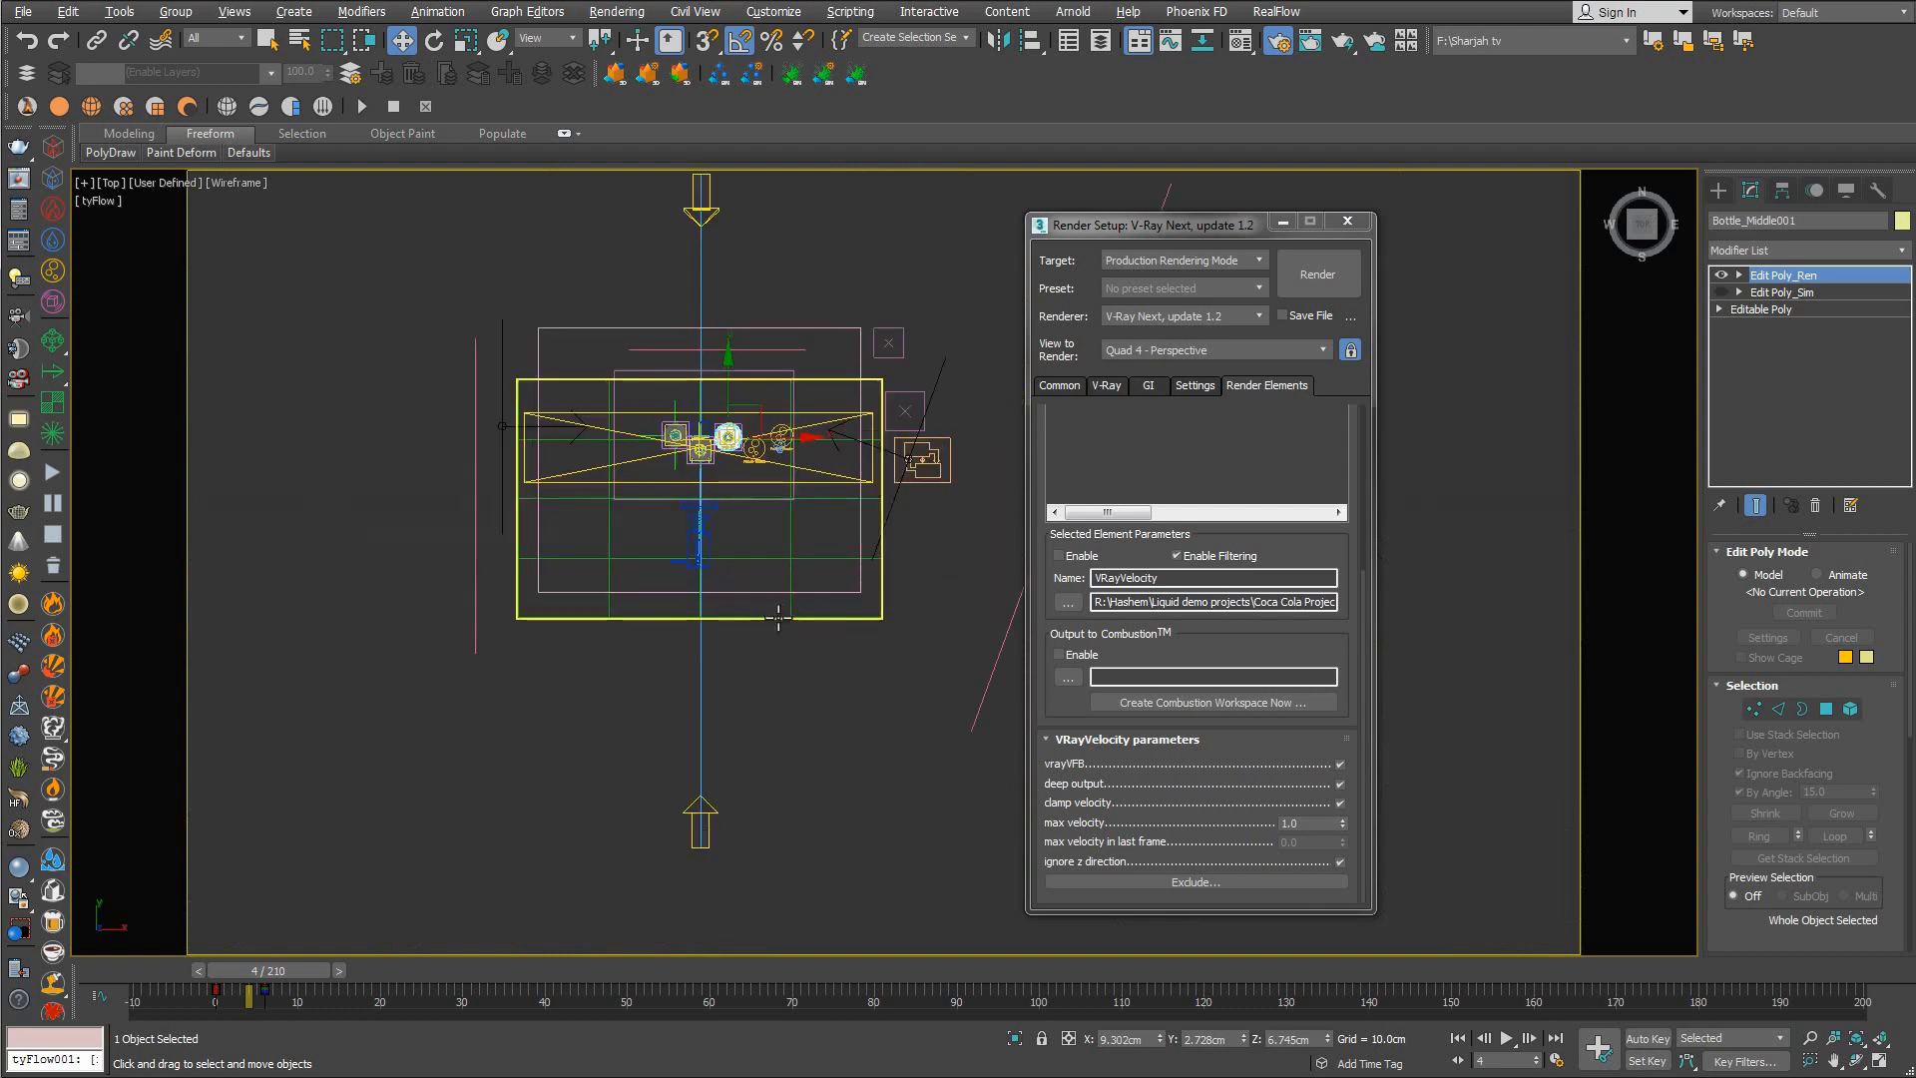
left_click(902, 656)
middle_click_drag(791, 726, 744, 647)
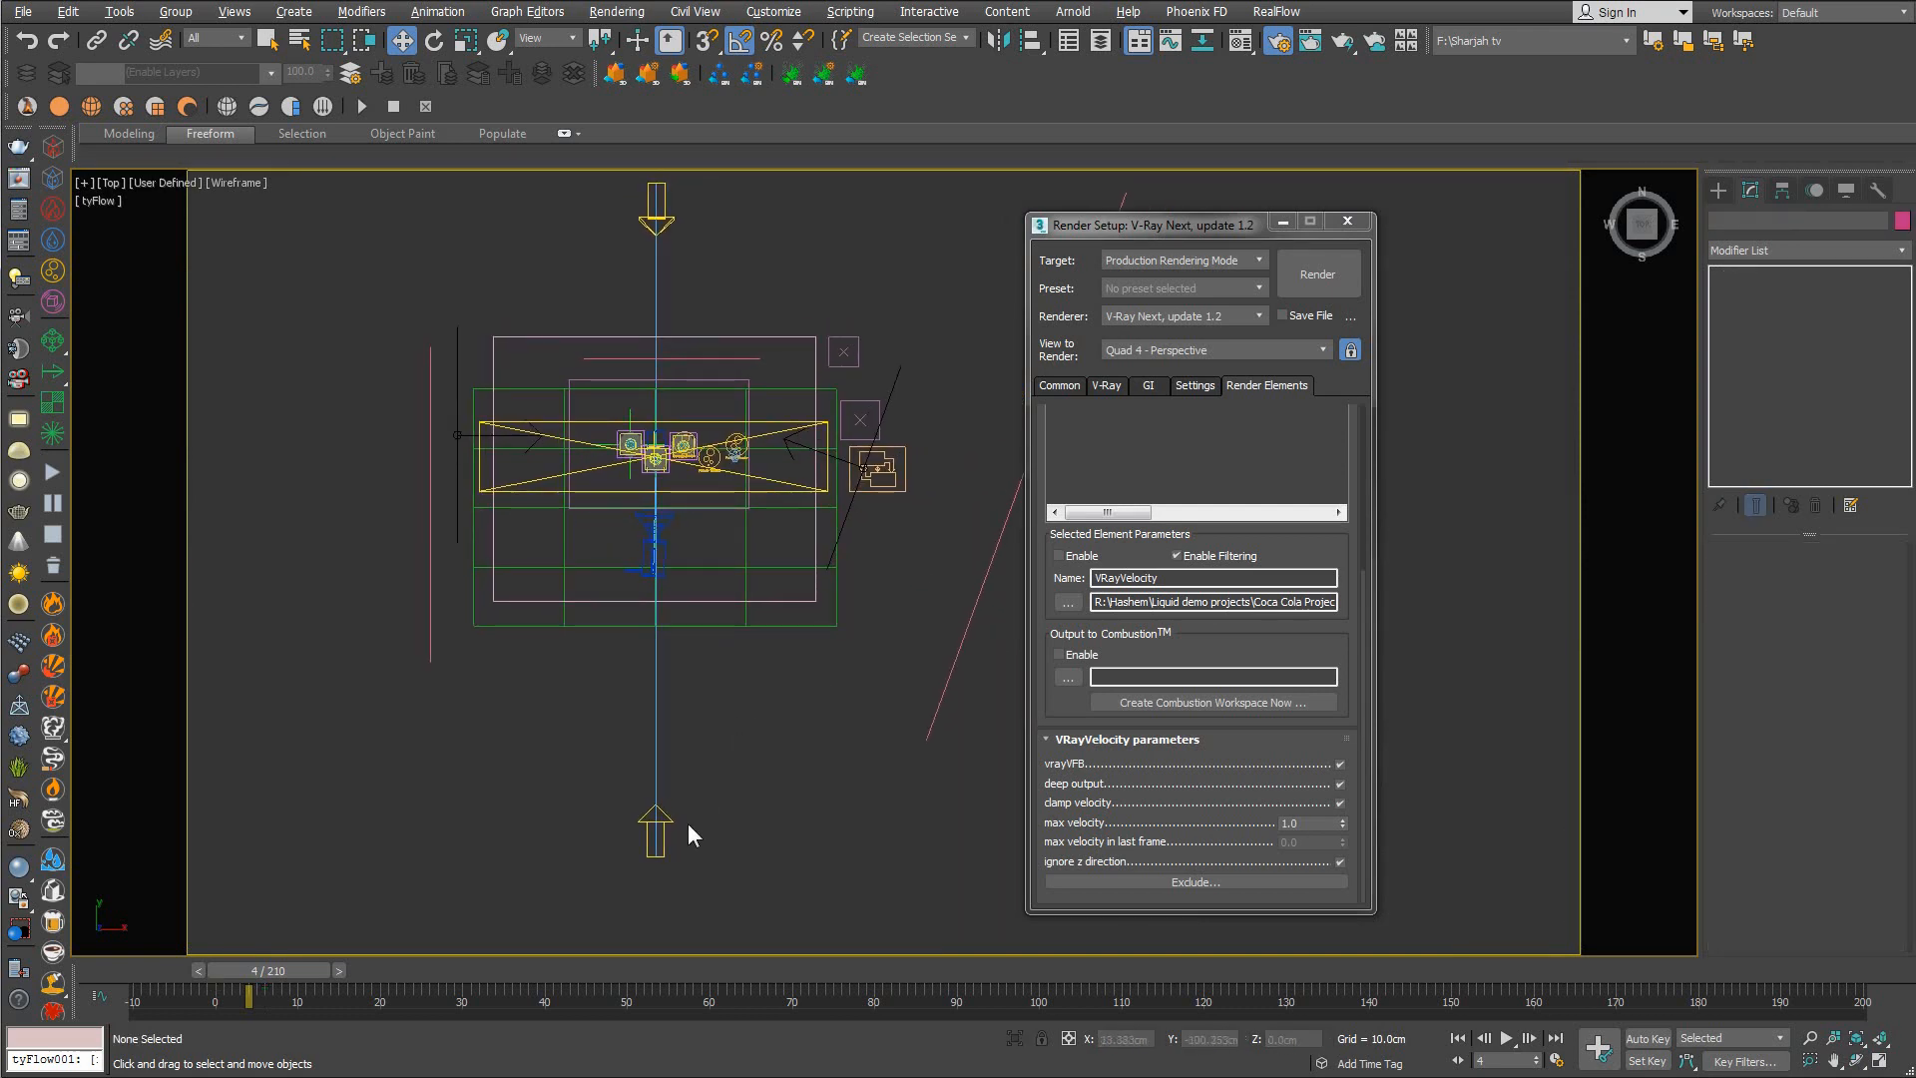
left_click(641, 551)
scroll(660, 554, "up", 5)
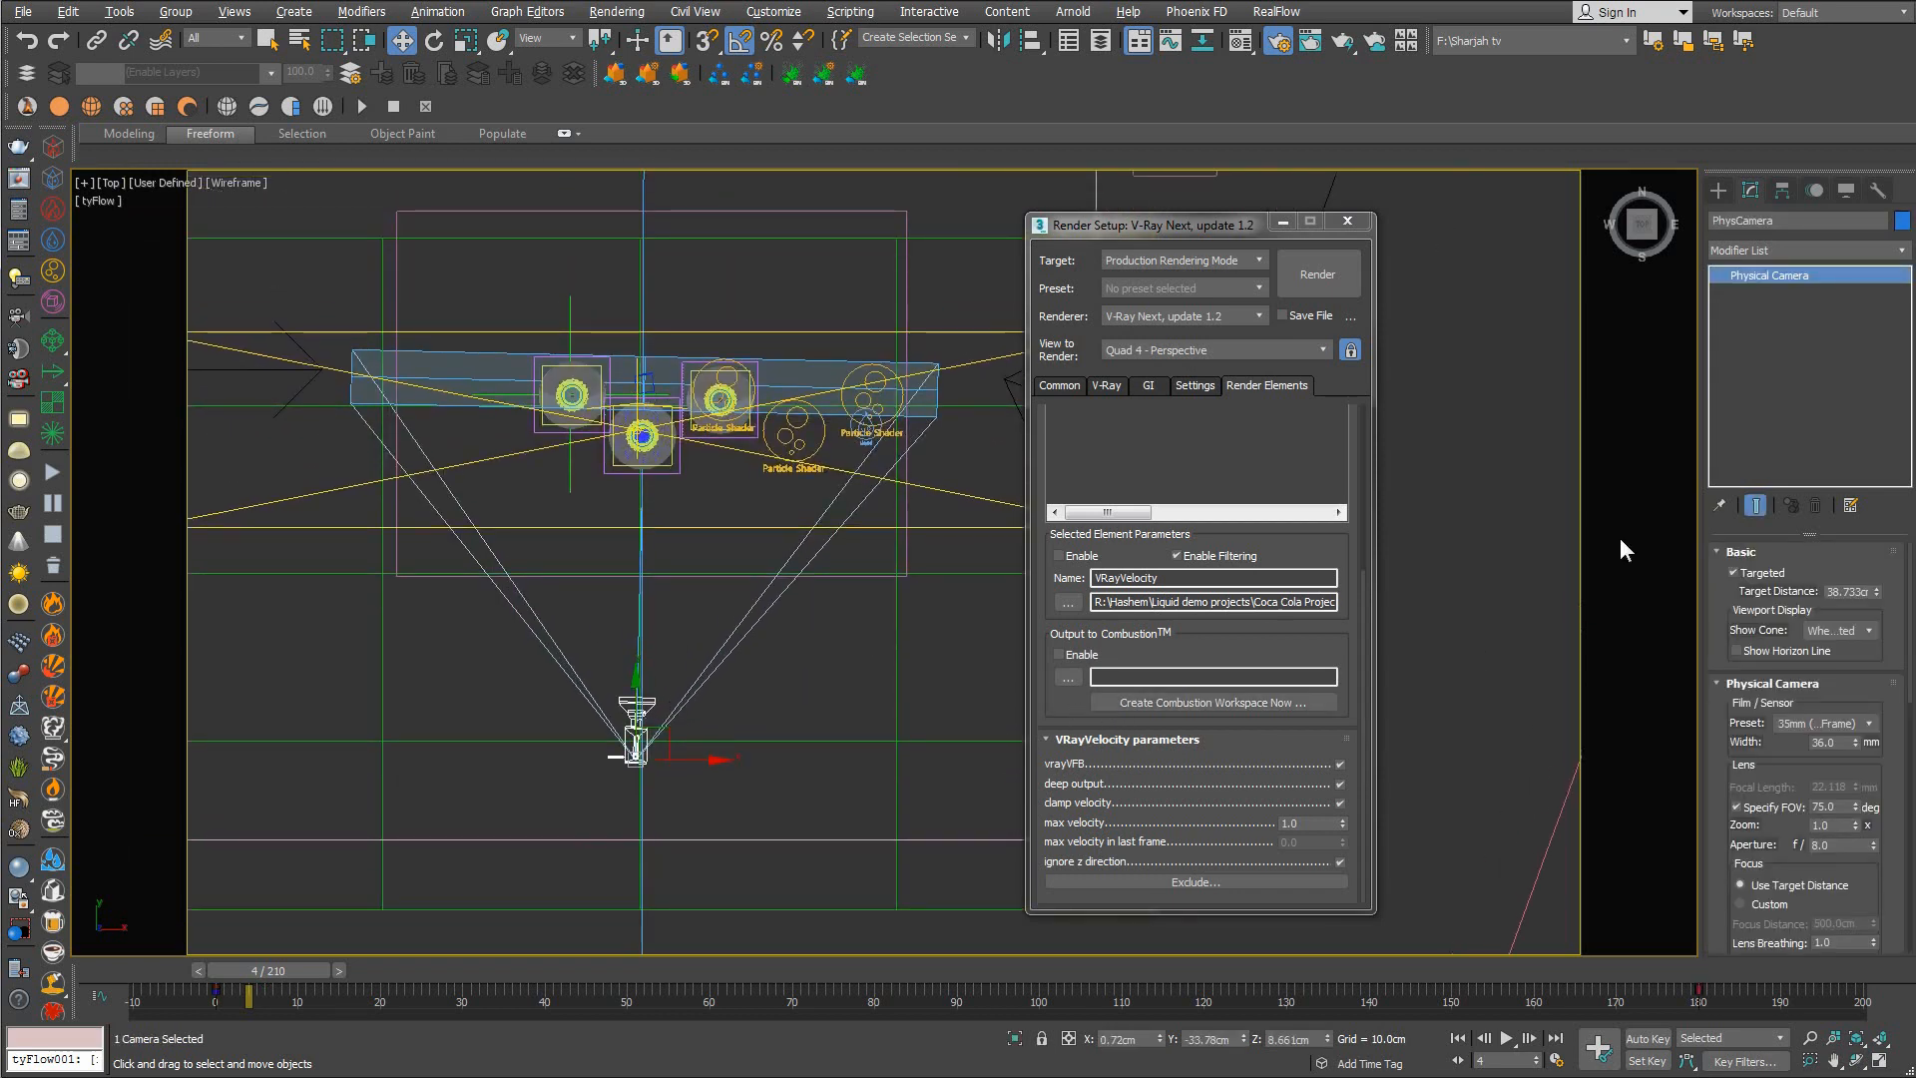
Create a standard Target camera beside the physical camera, aimed at the bottles, and show its parameters
left_click(1716, 192)
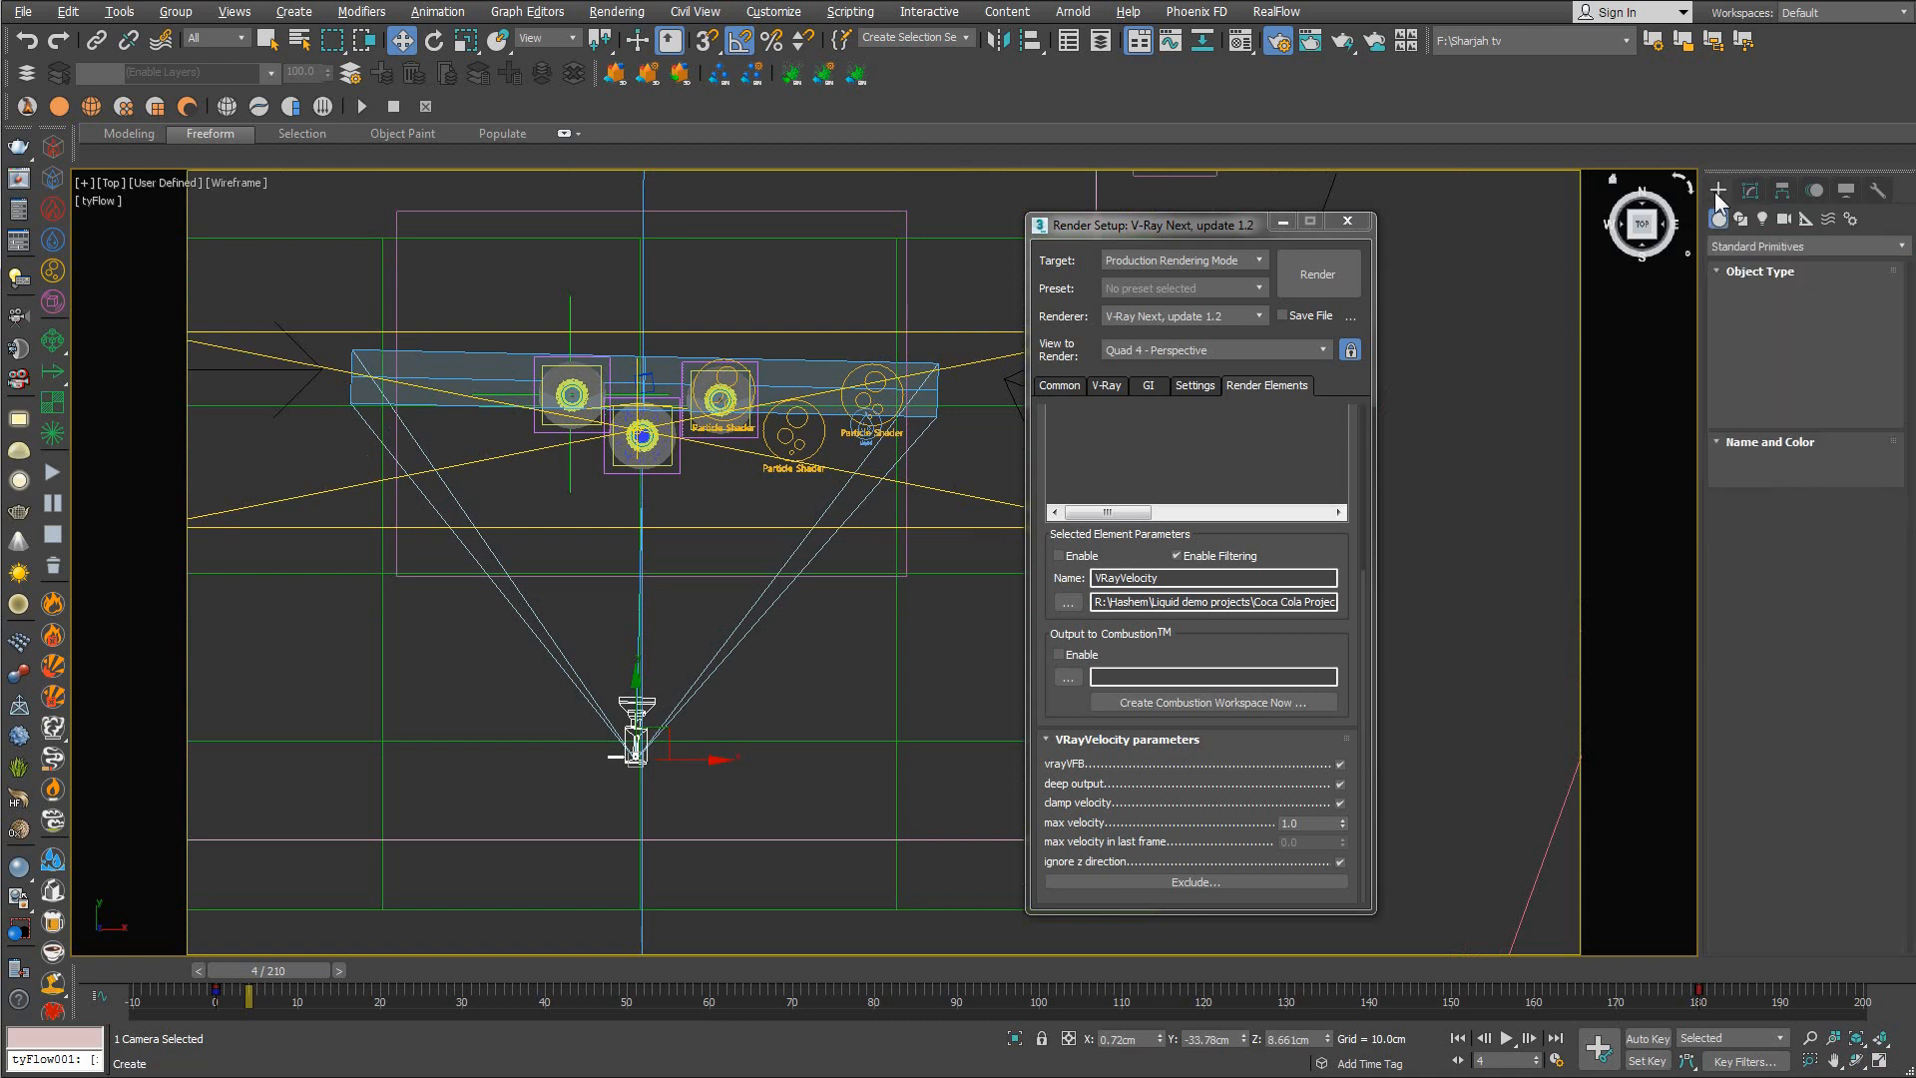
left_click(1830, 222)
left_click(1791, 222)
left_click(1804, 222)
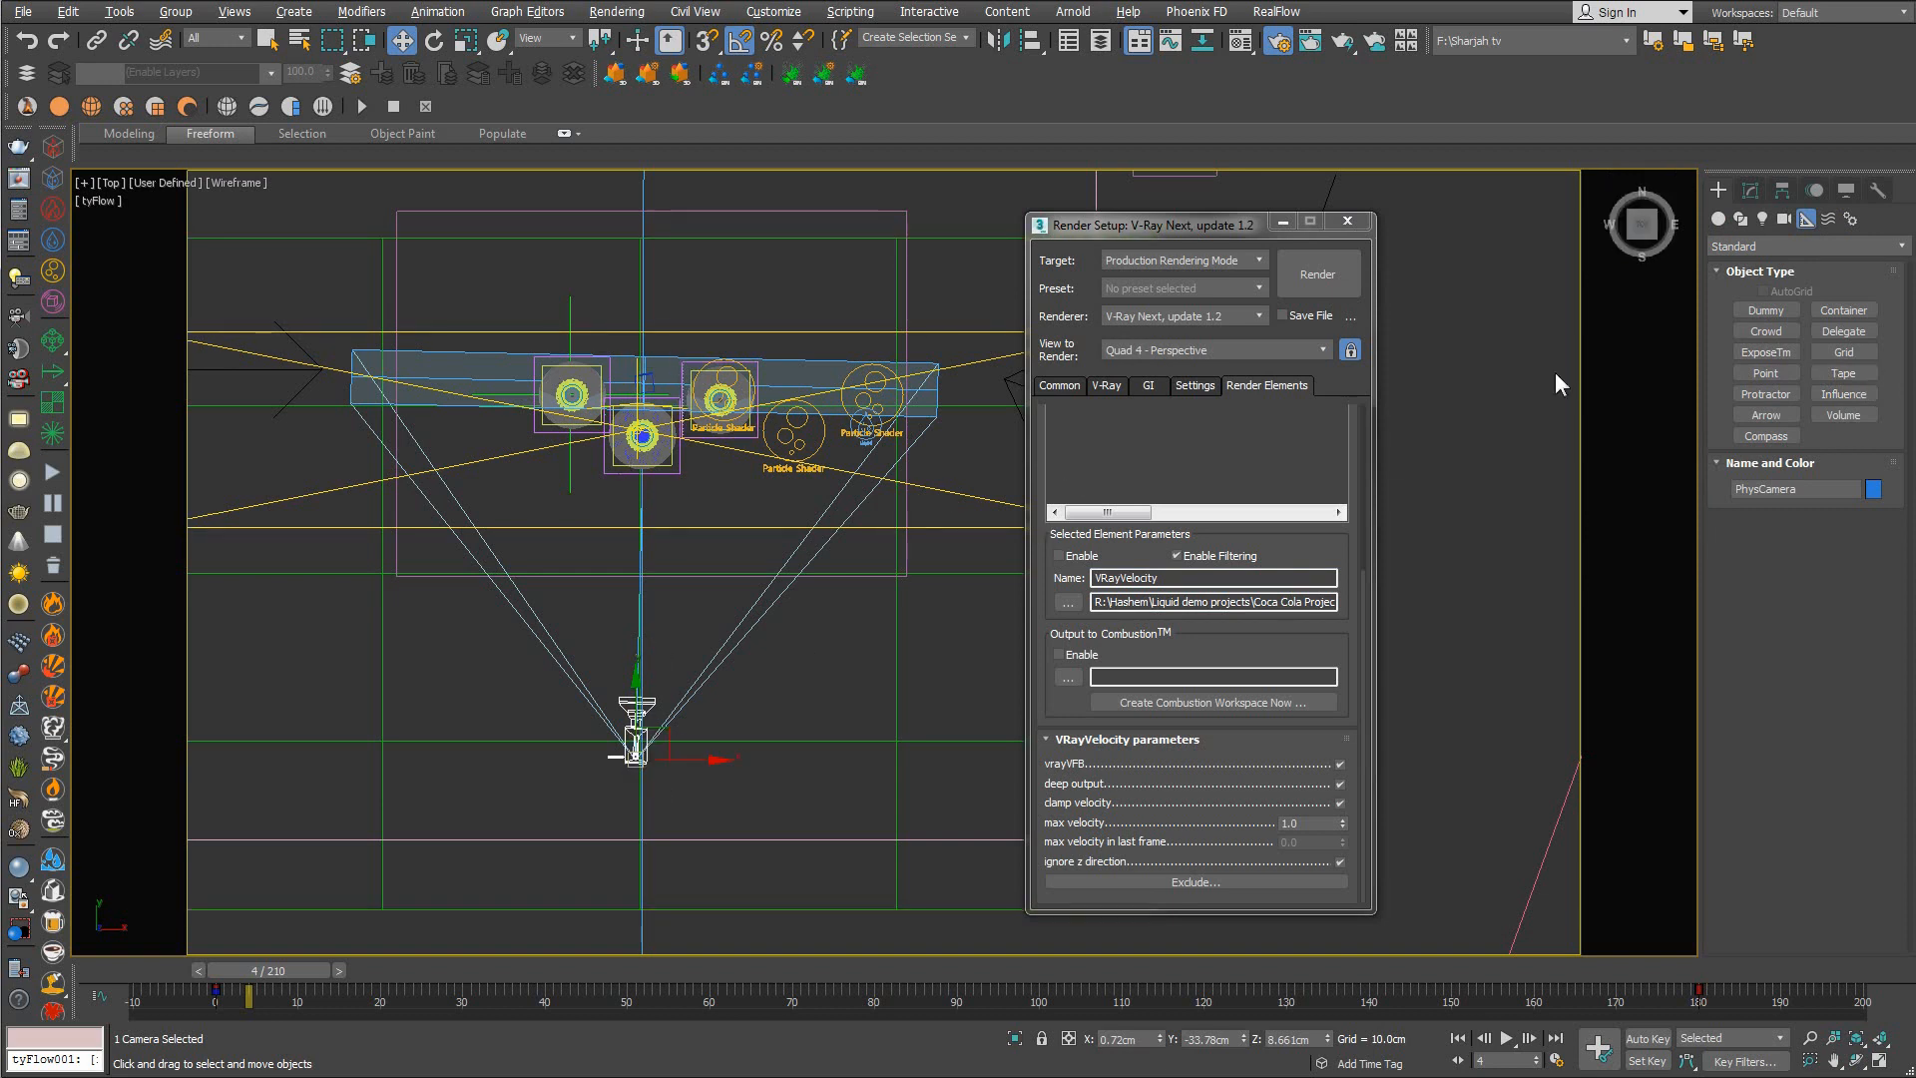
left_click(1783, 220)
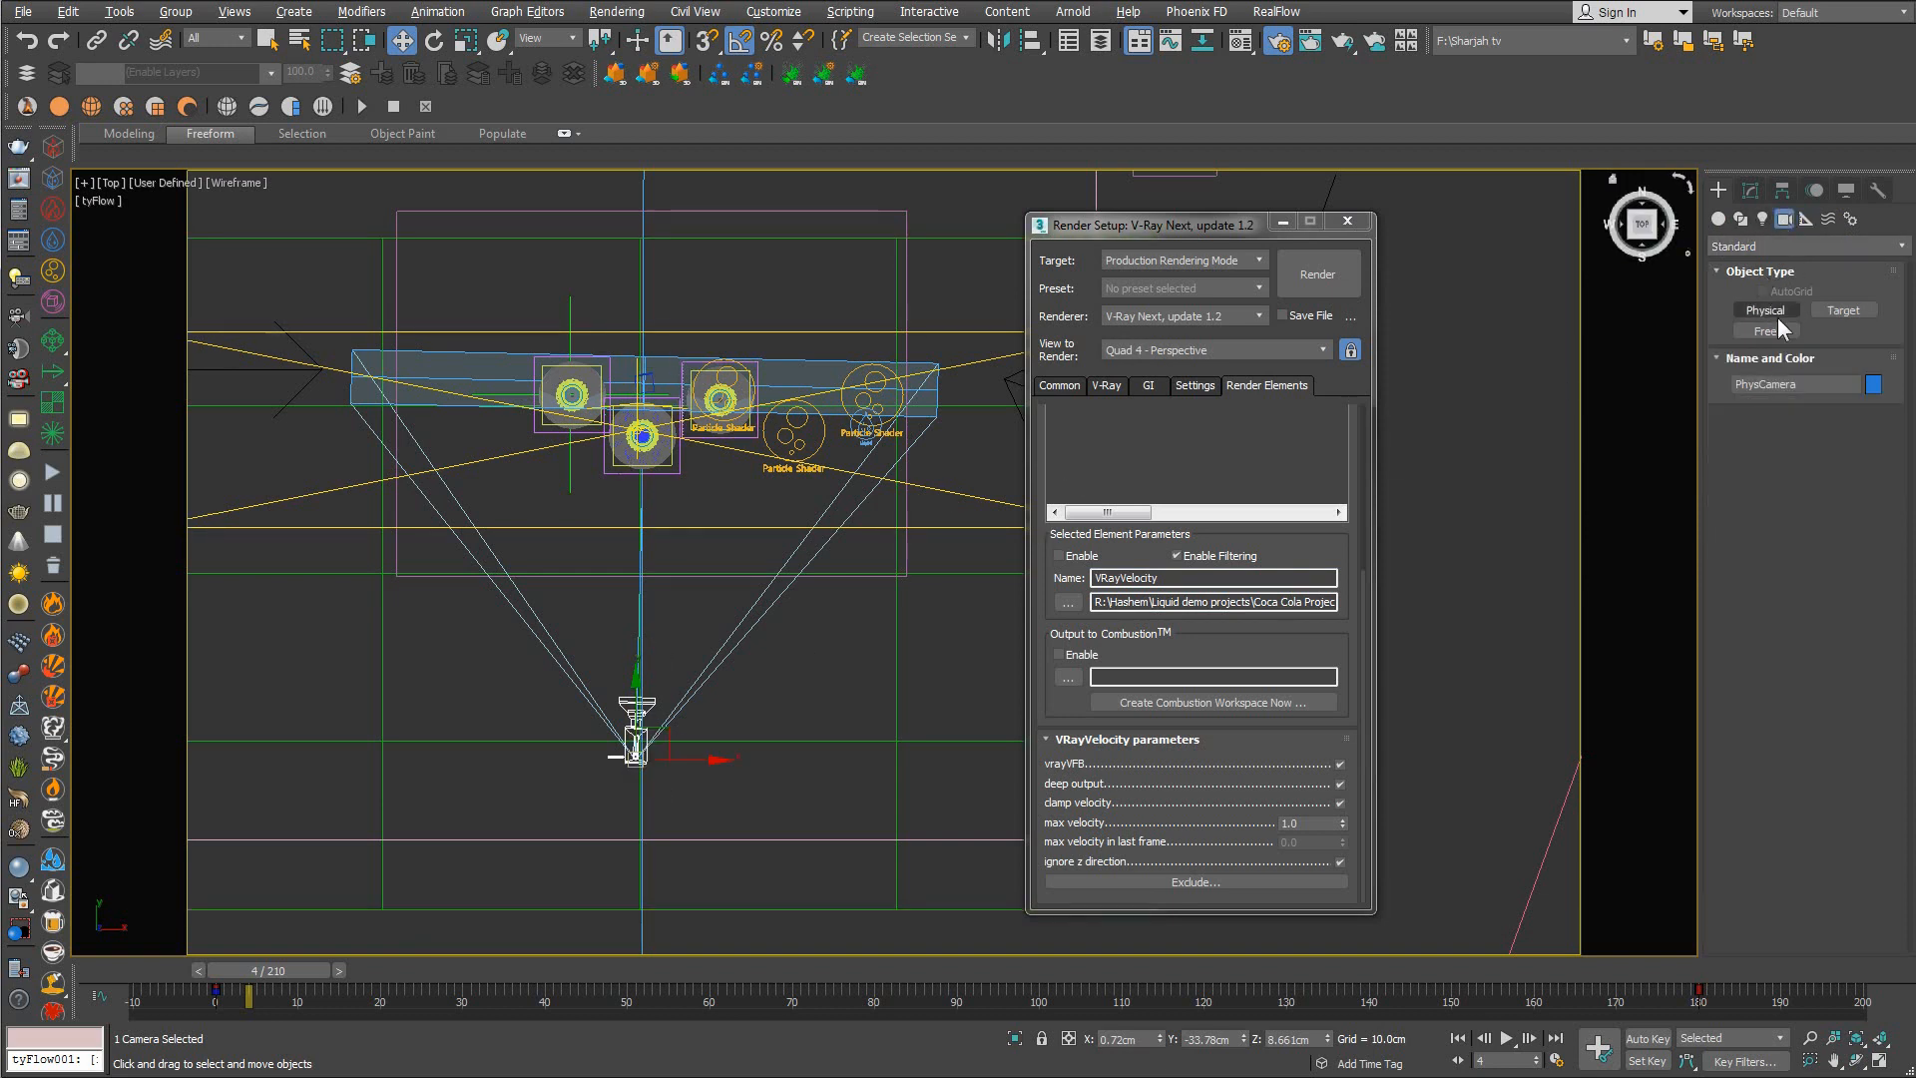
left_click(1844, 310)
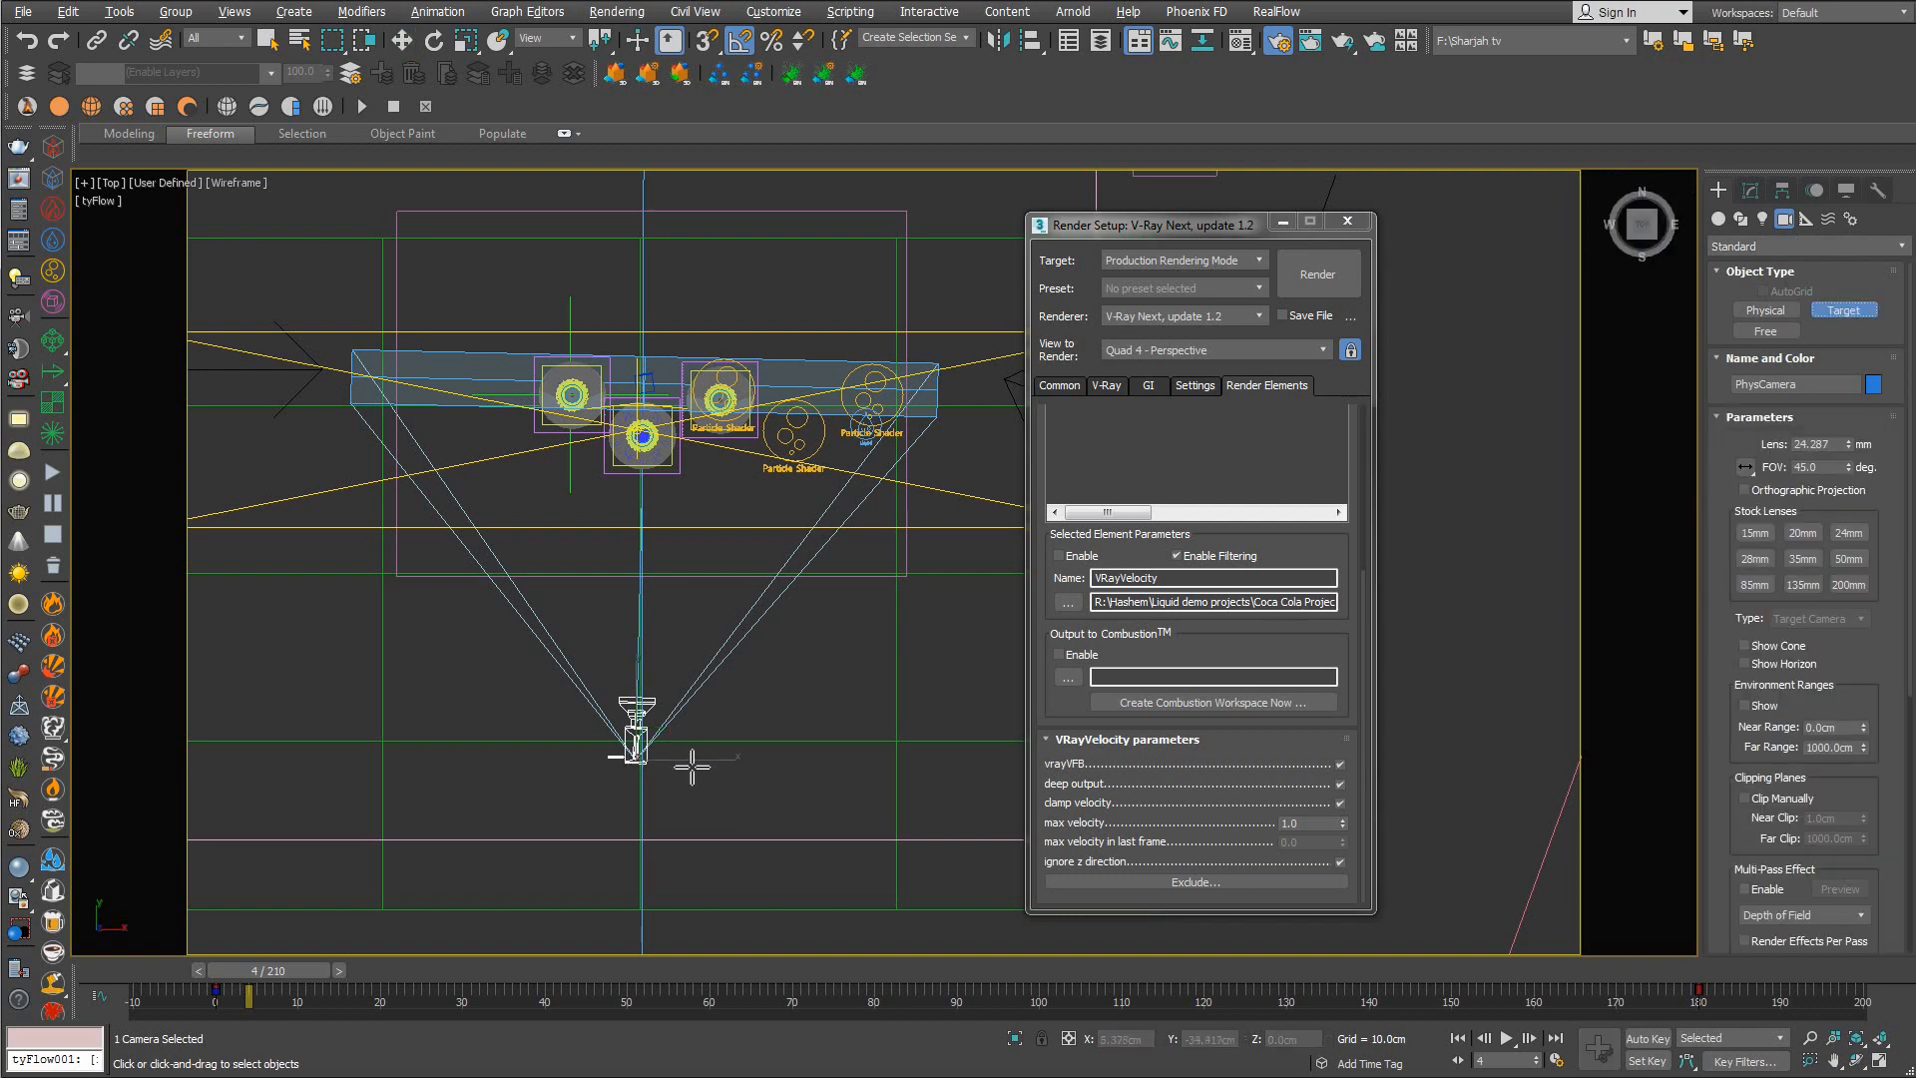
left_click_drag(687, 761, 710, 419)
right_click(760, 738)
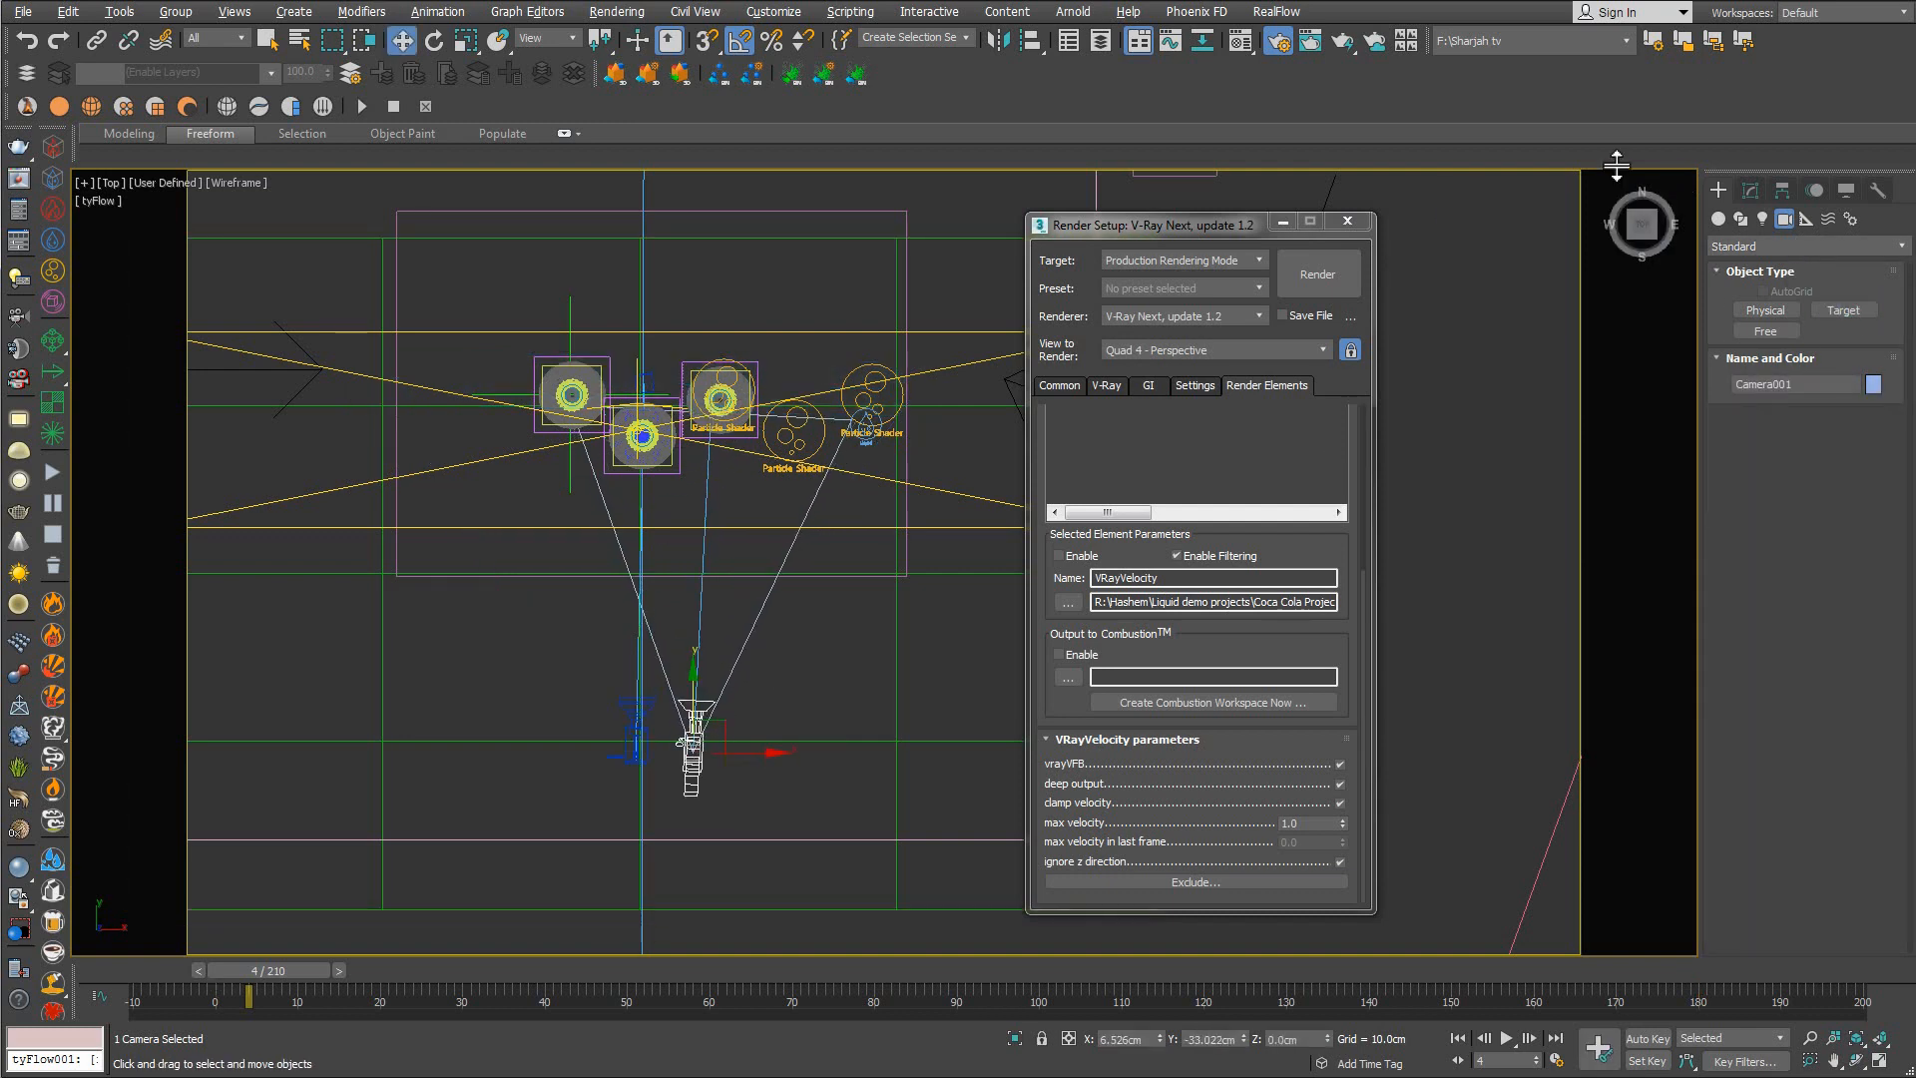
left_click(1749, 191)
middle_click_drag(731, 686, 707, 697)
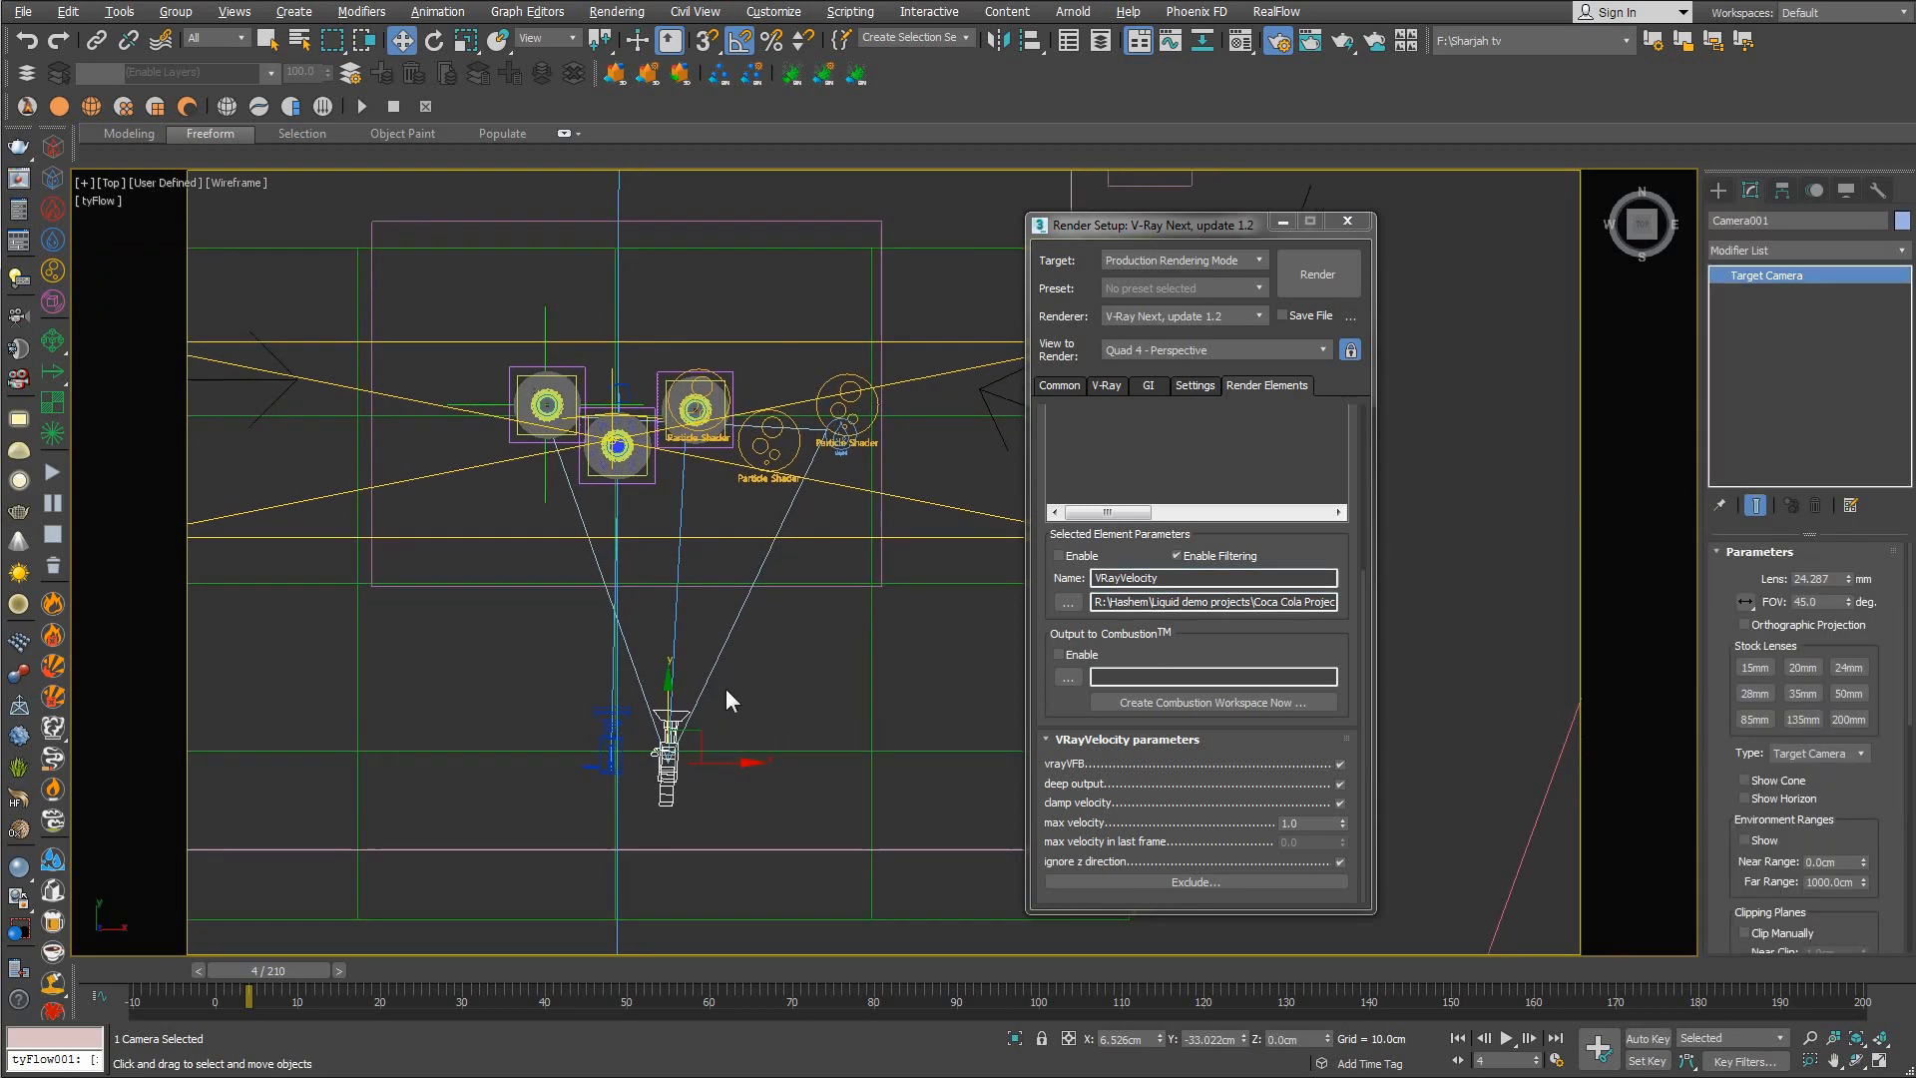
Show the target camera's environment ranges and set the far range to about 51.944 cm, reaching just behind the bottles
key("f")
middle_click_drag(829, 793, 770, 788)
scroll(756, 523, "up", 2)
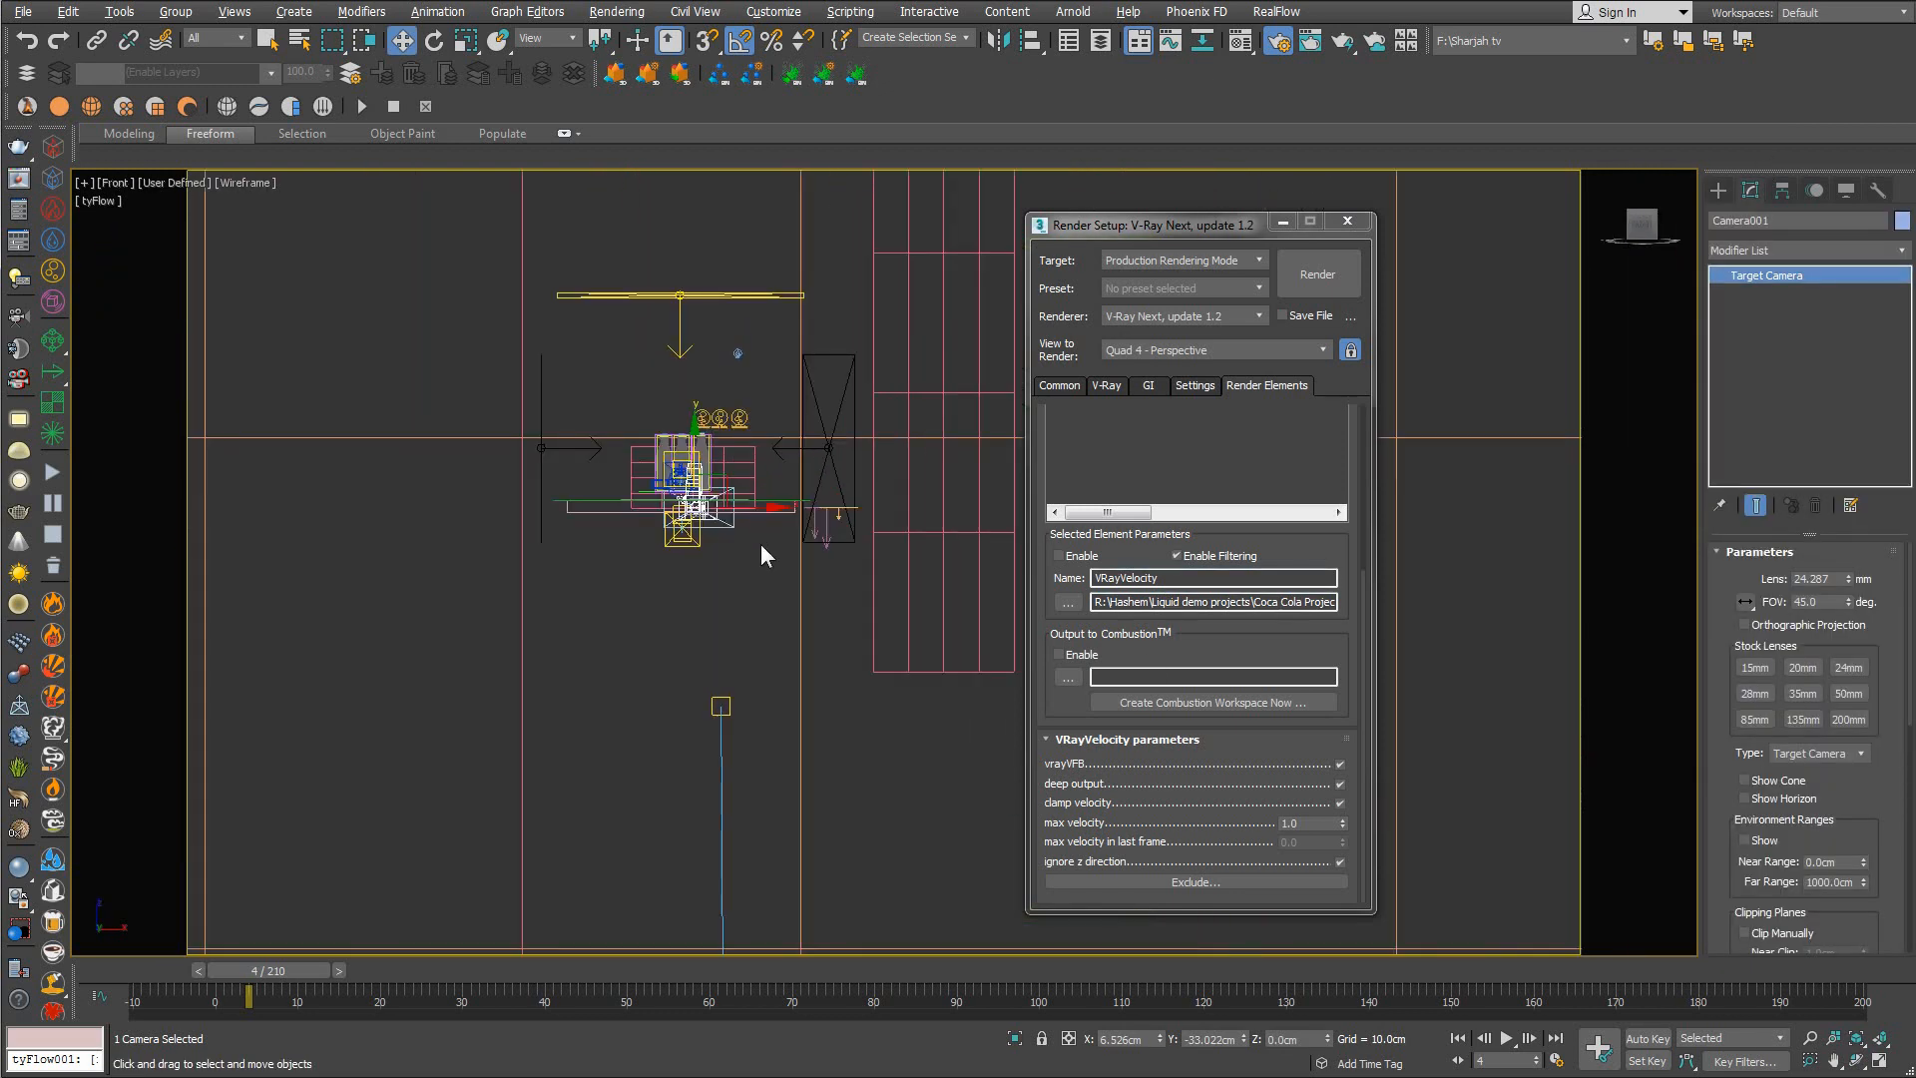
key("t")
middle_click_drag(706, 710, 862, 664)
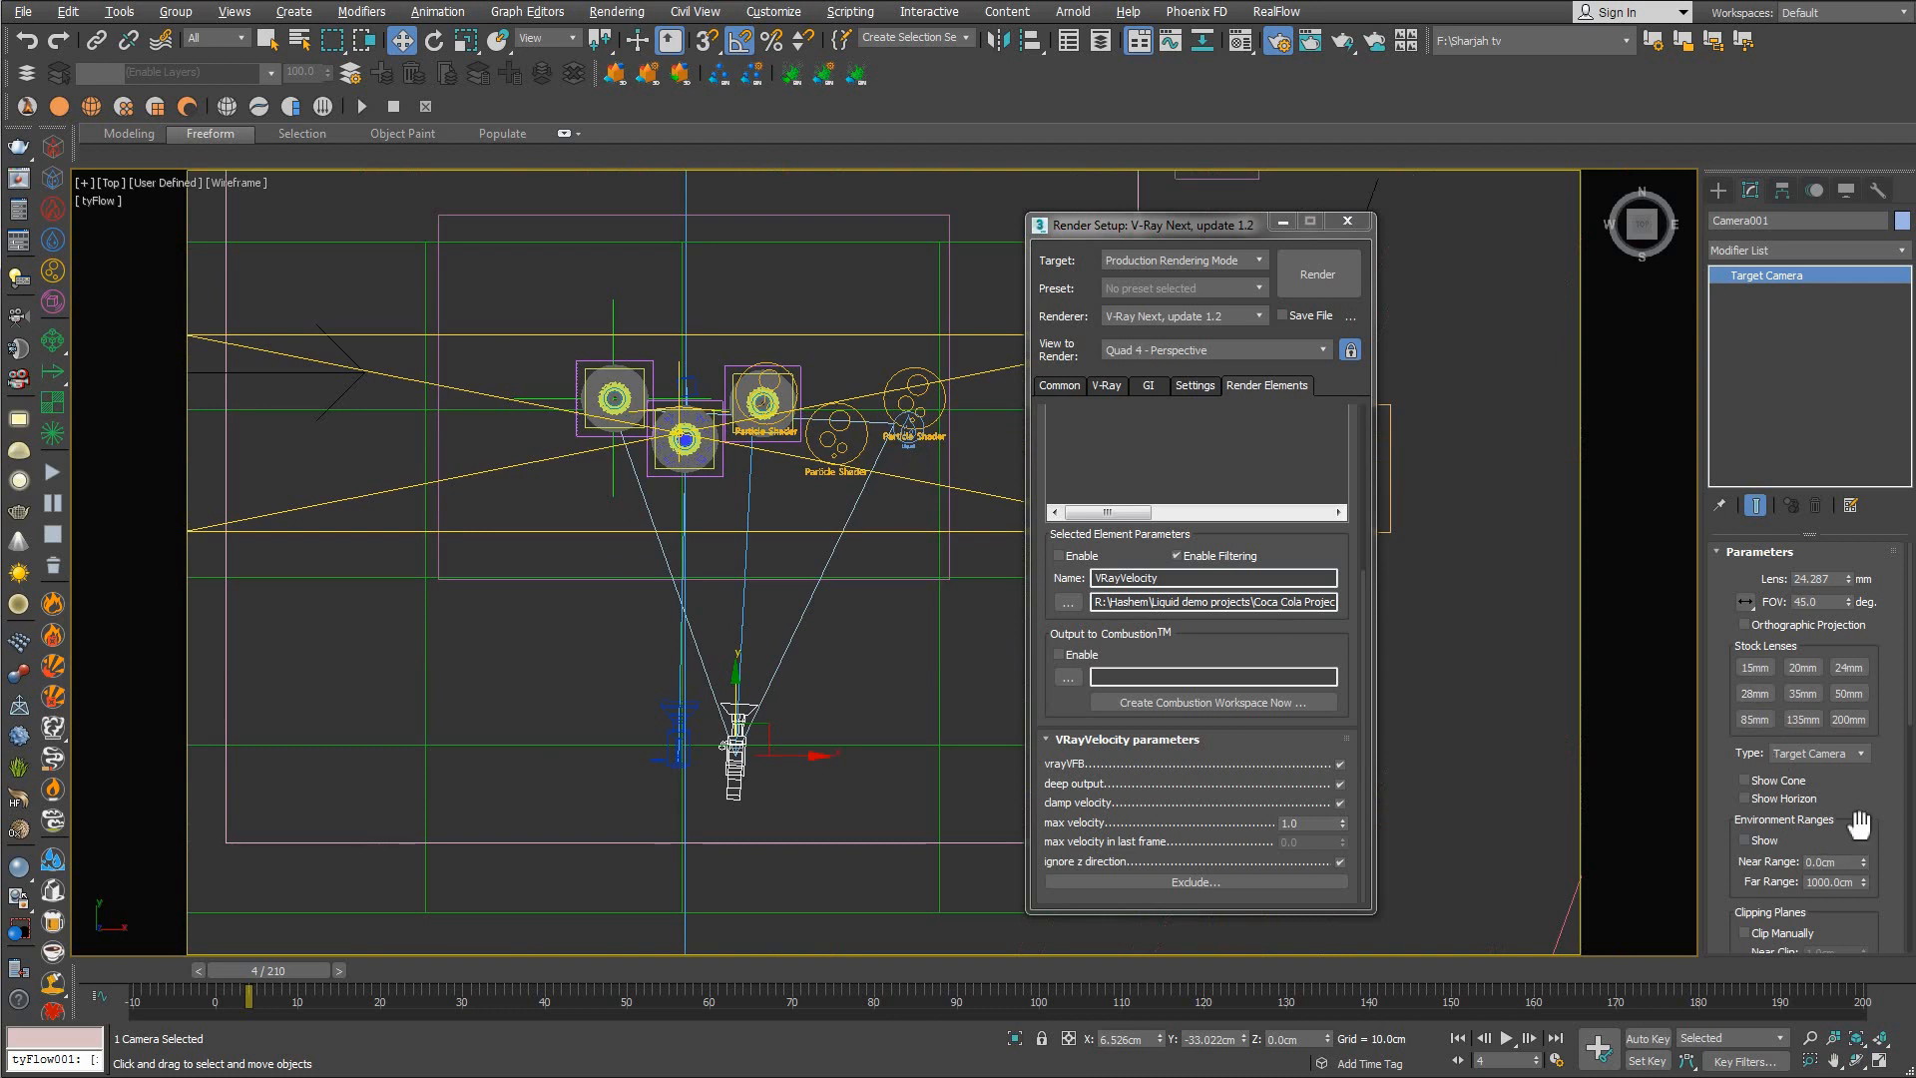
scroll(1761, 689, "down", 3)
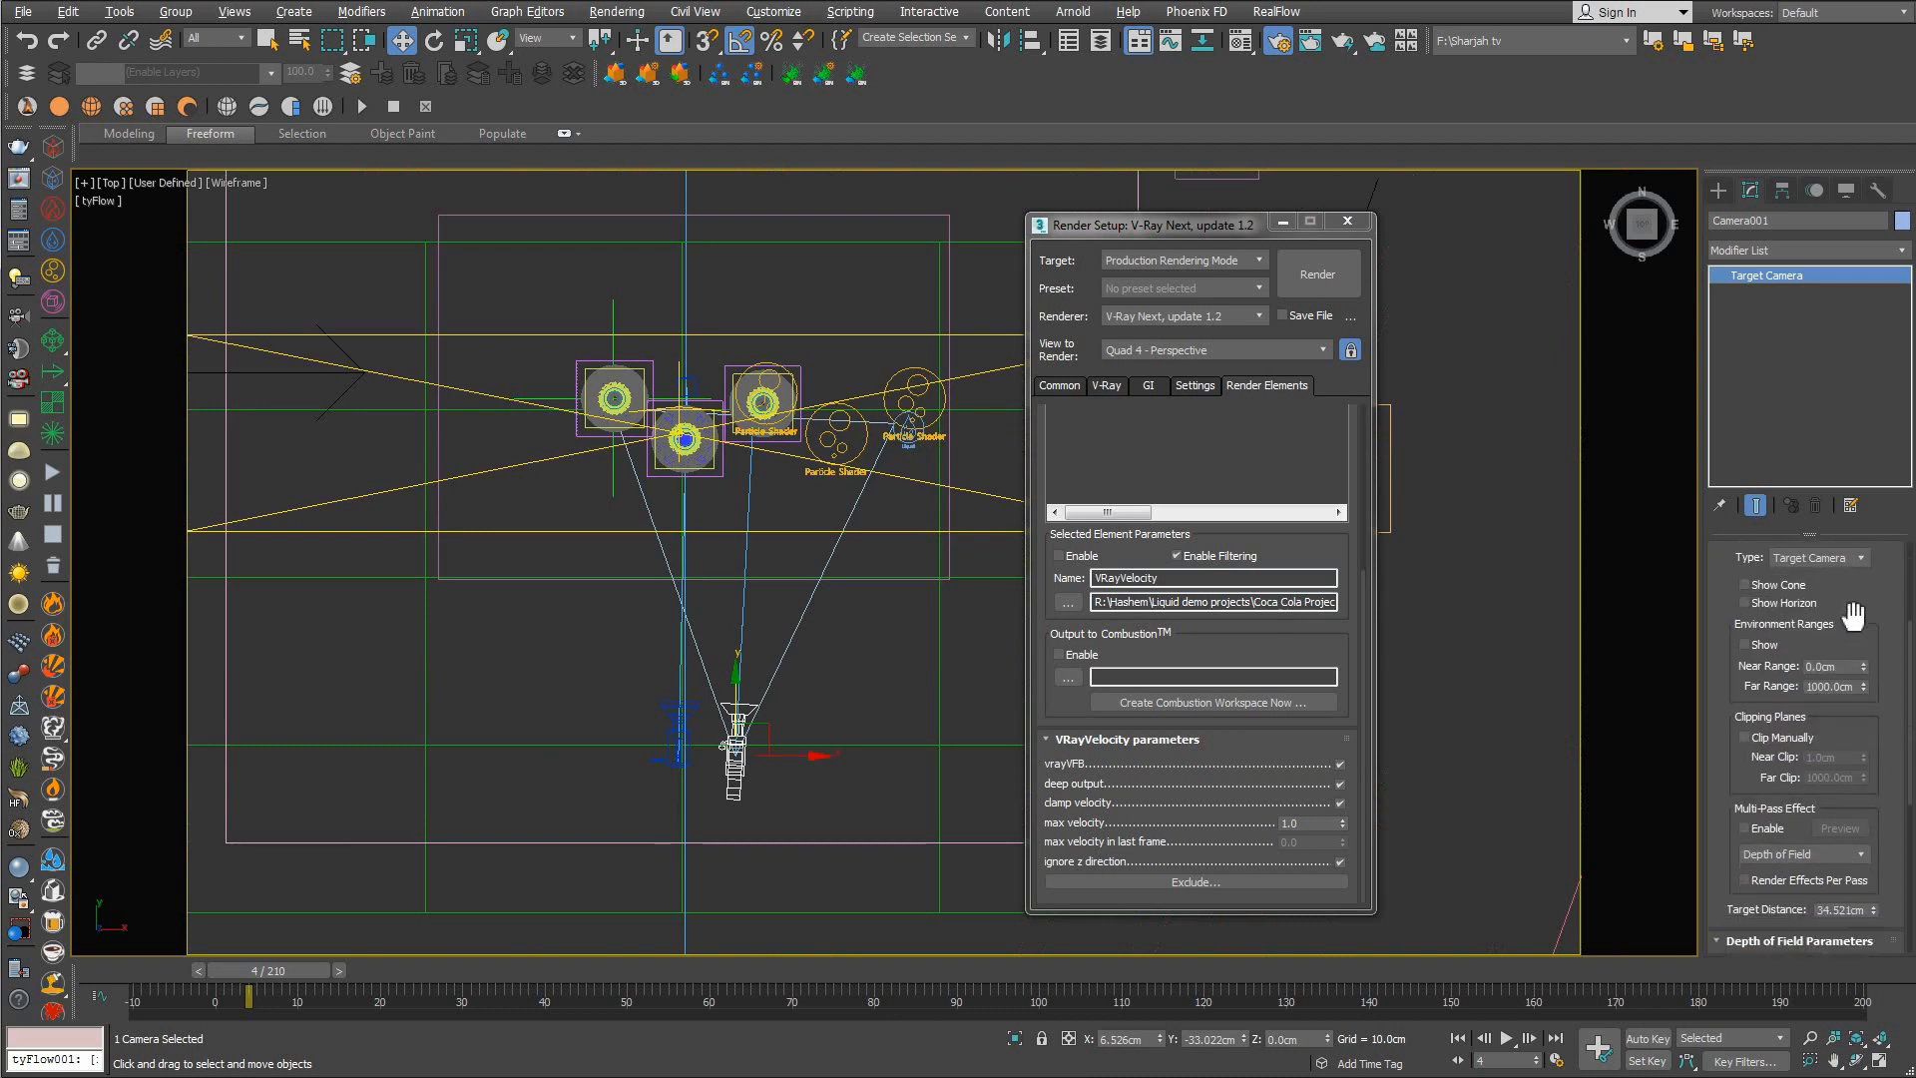
left_click(1745, 644)
left_click_drag(1863, 687, 1817, 819)
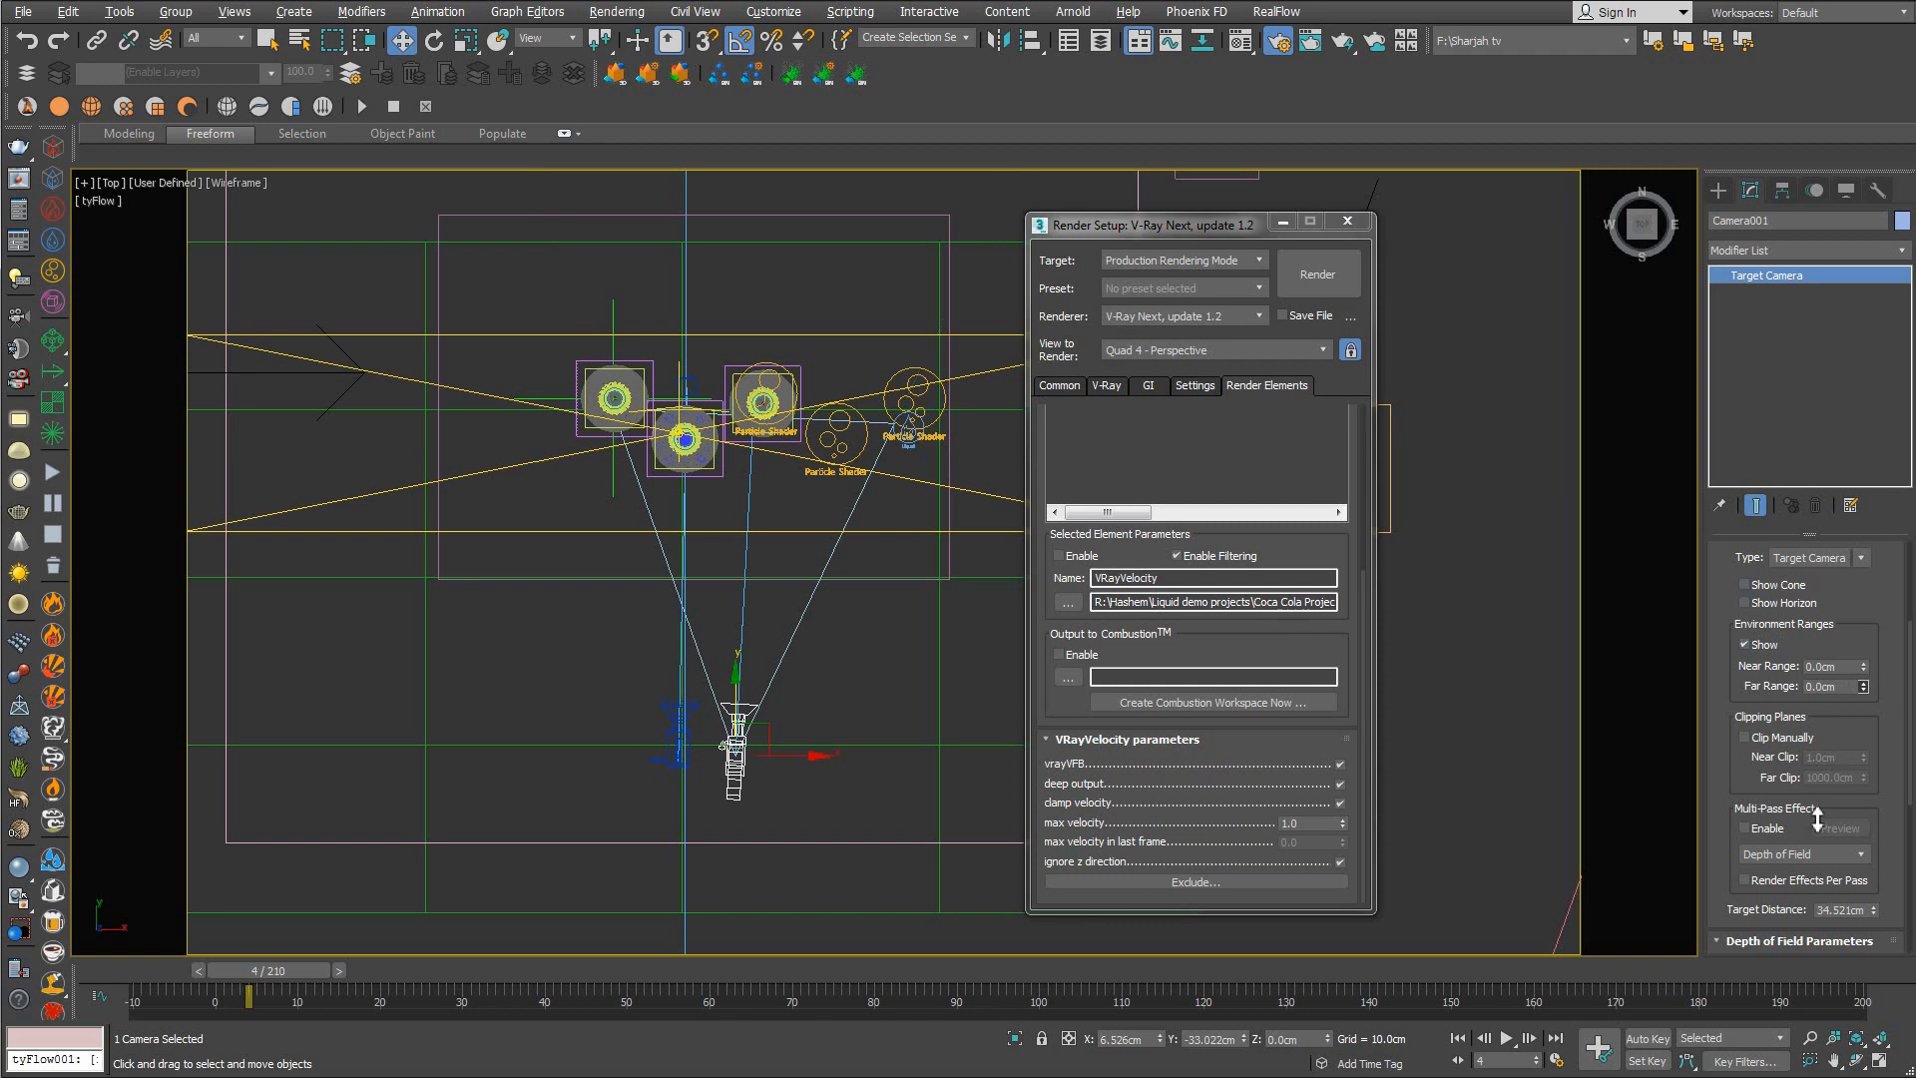
left_click_drag(1865, 686, 1869, 593)
left_click_drag(1864, 686, 1876, 160)
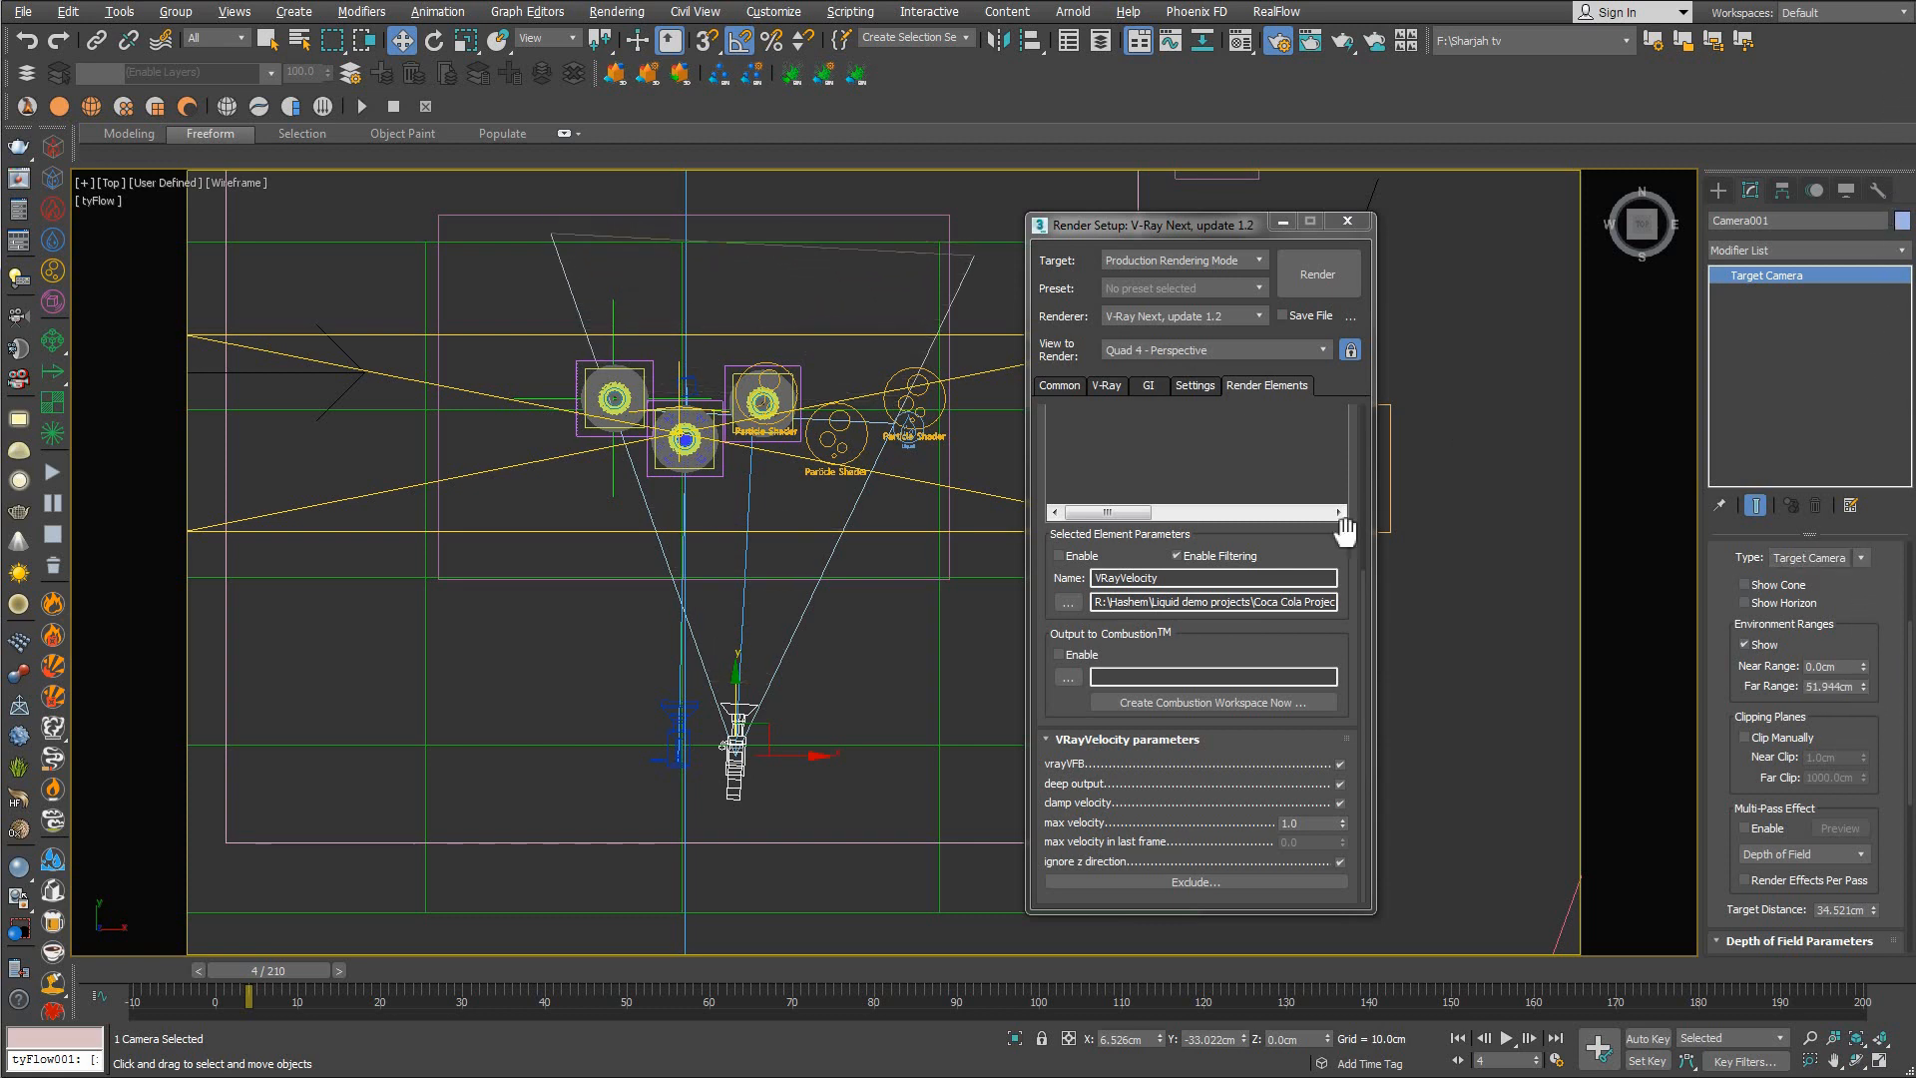
Copy the camera's far range value of 51.944 cm into the VRayZDepth element's zdepth max
scroll(770, 625, "down", 3)
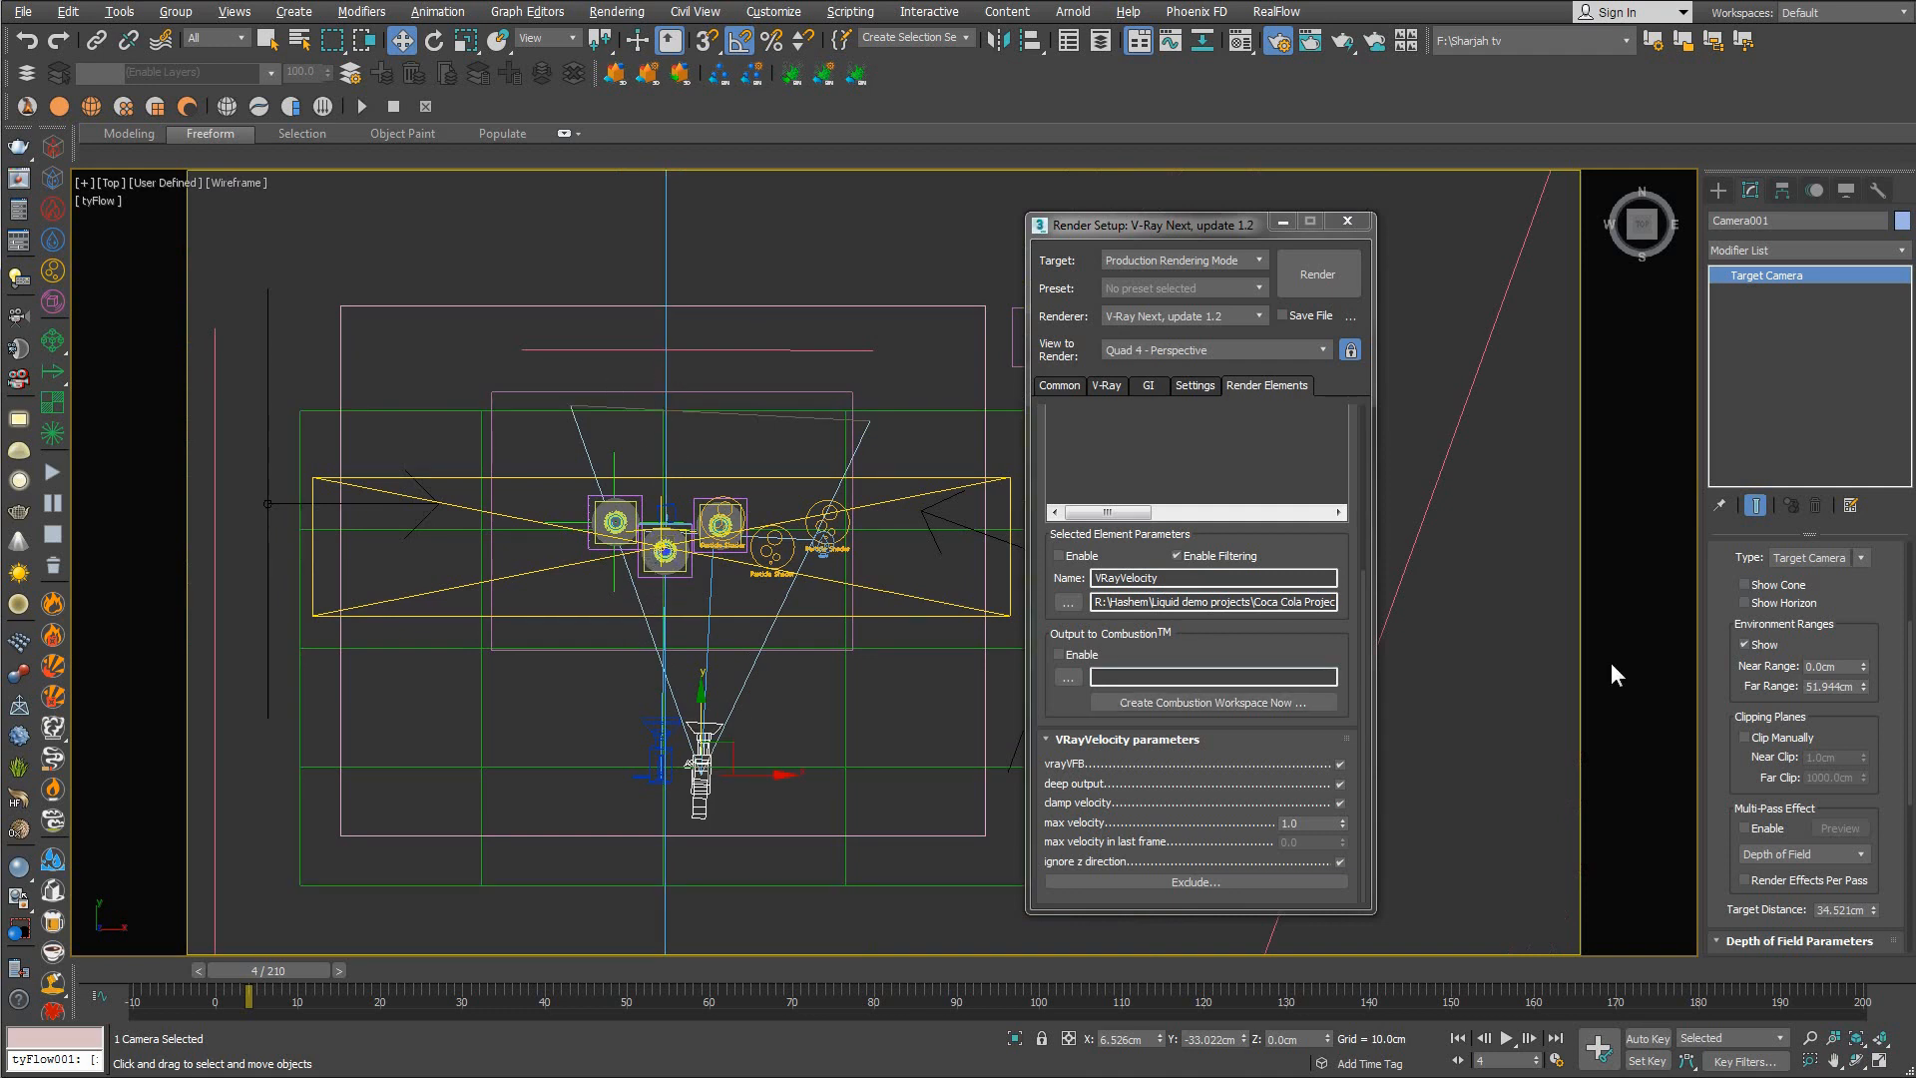
double_click(1857, 686)
key("ctrl+c")
left_click(1298, 836)
scroll(1264, 539, "up", 5)
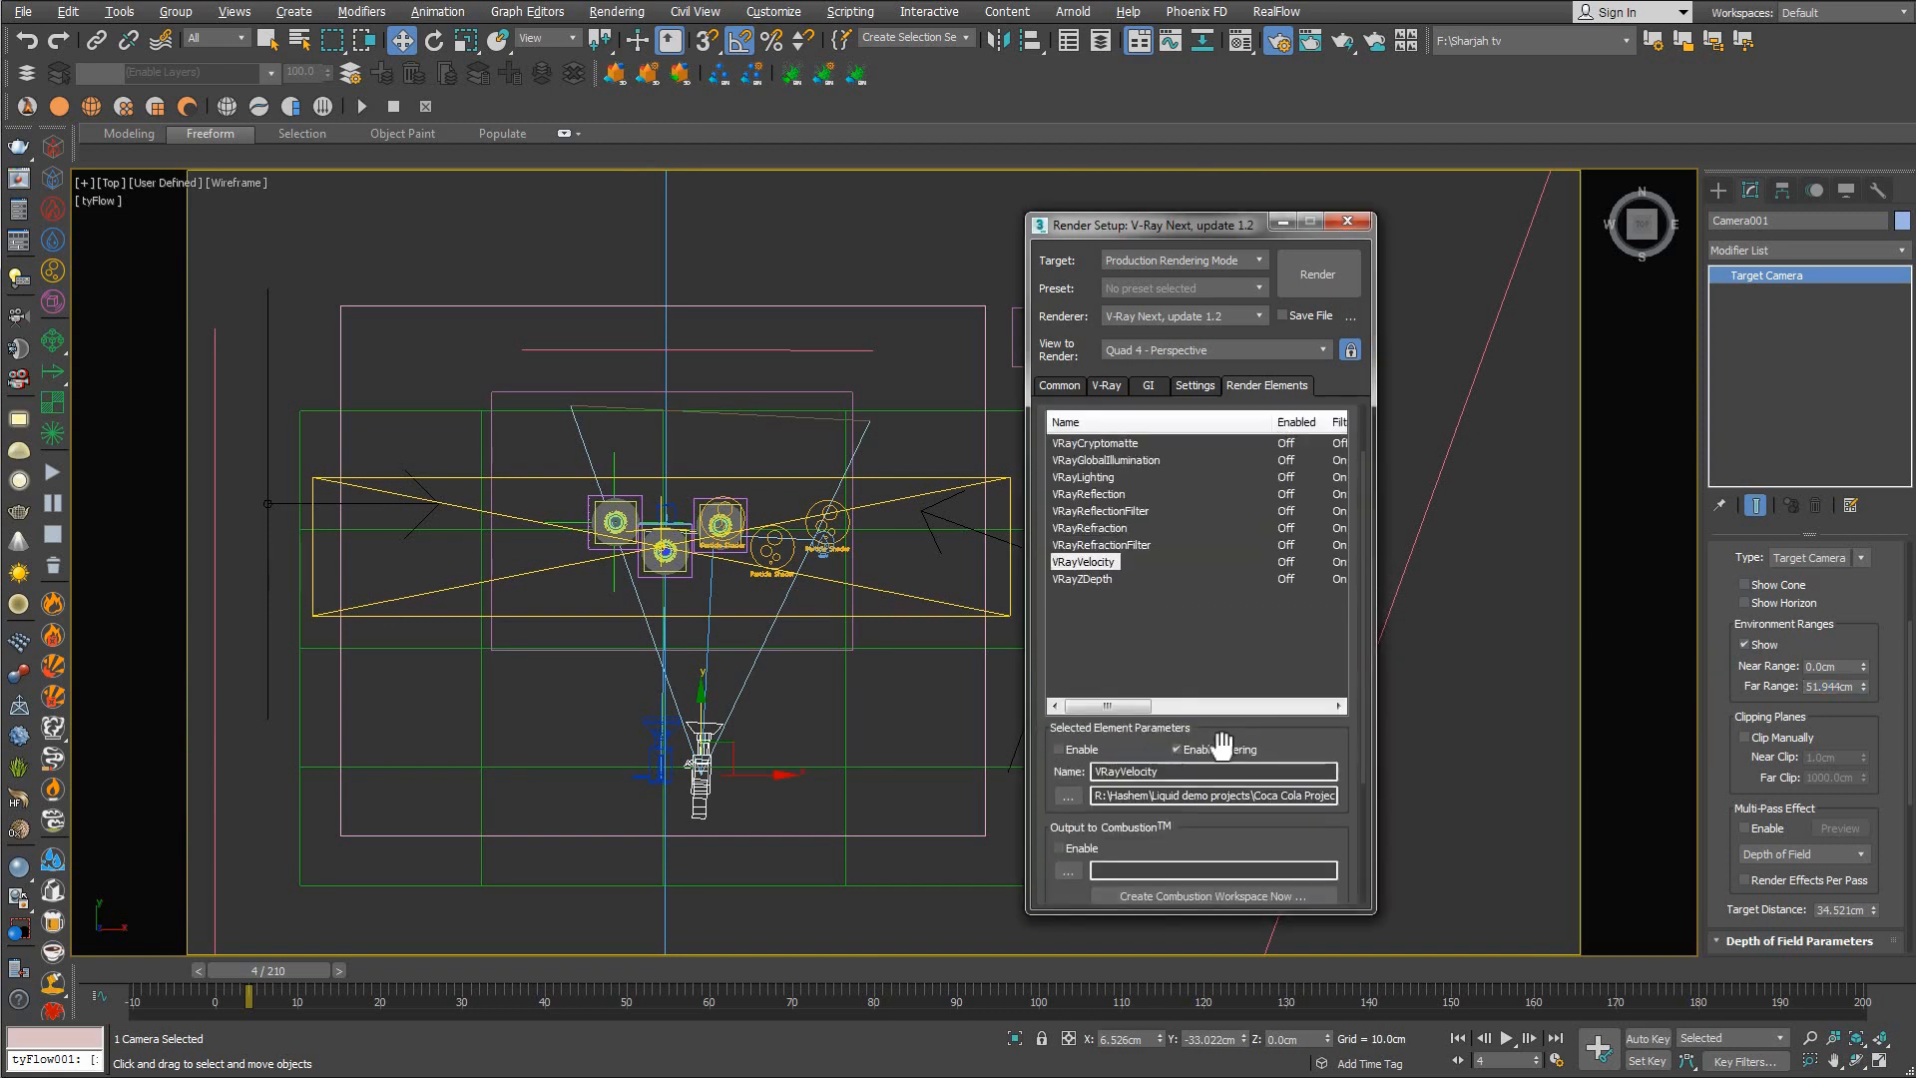
left_click(1096, 599)
scroll(1257, 749, "down", 5)
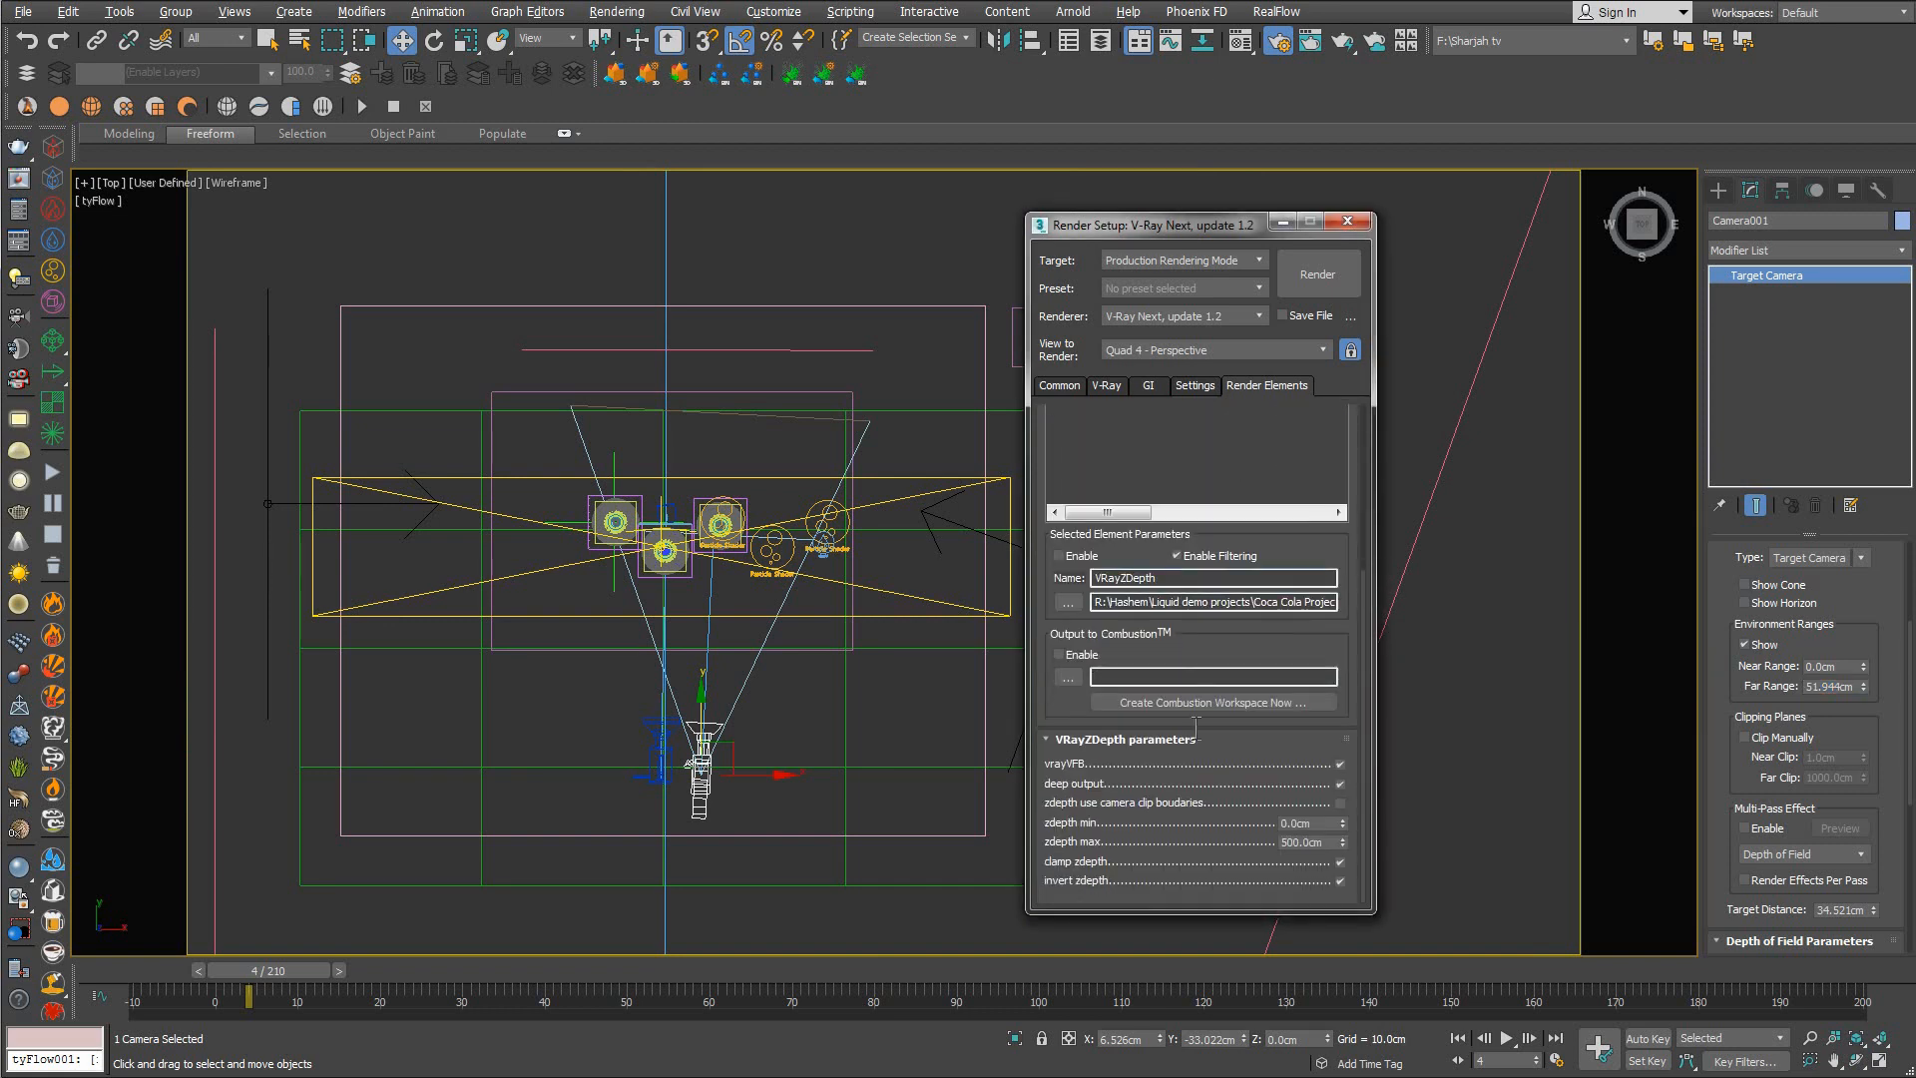
double_click(1331, 841)
key("ctrl+v")
key("Return")
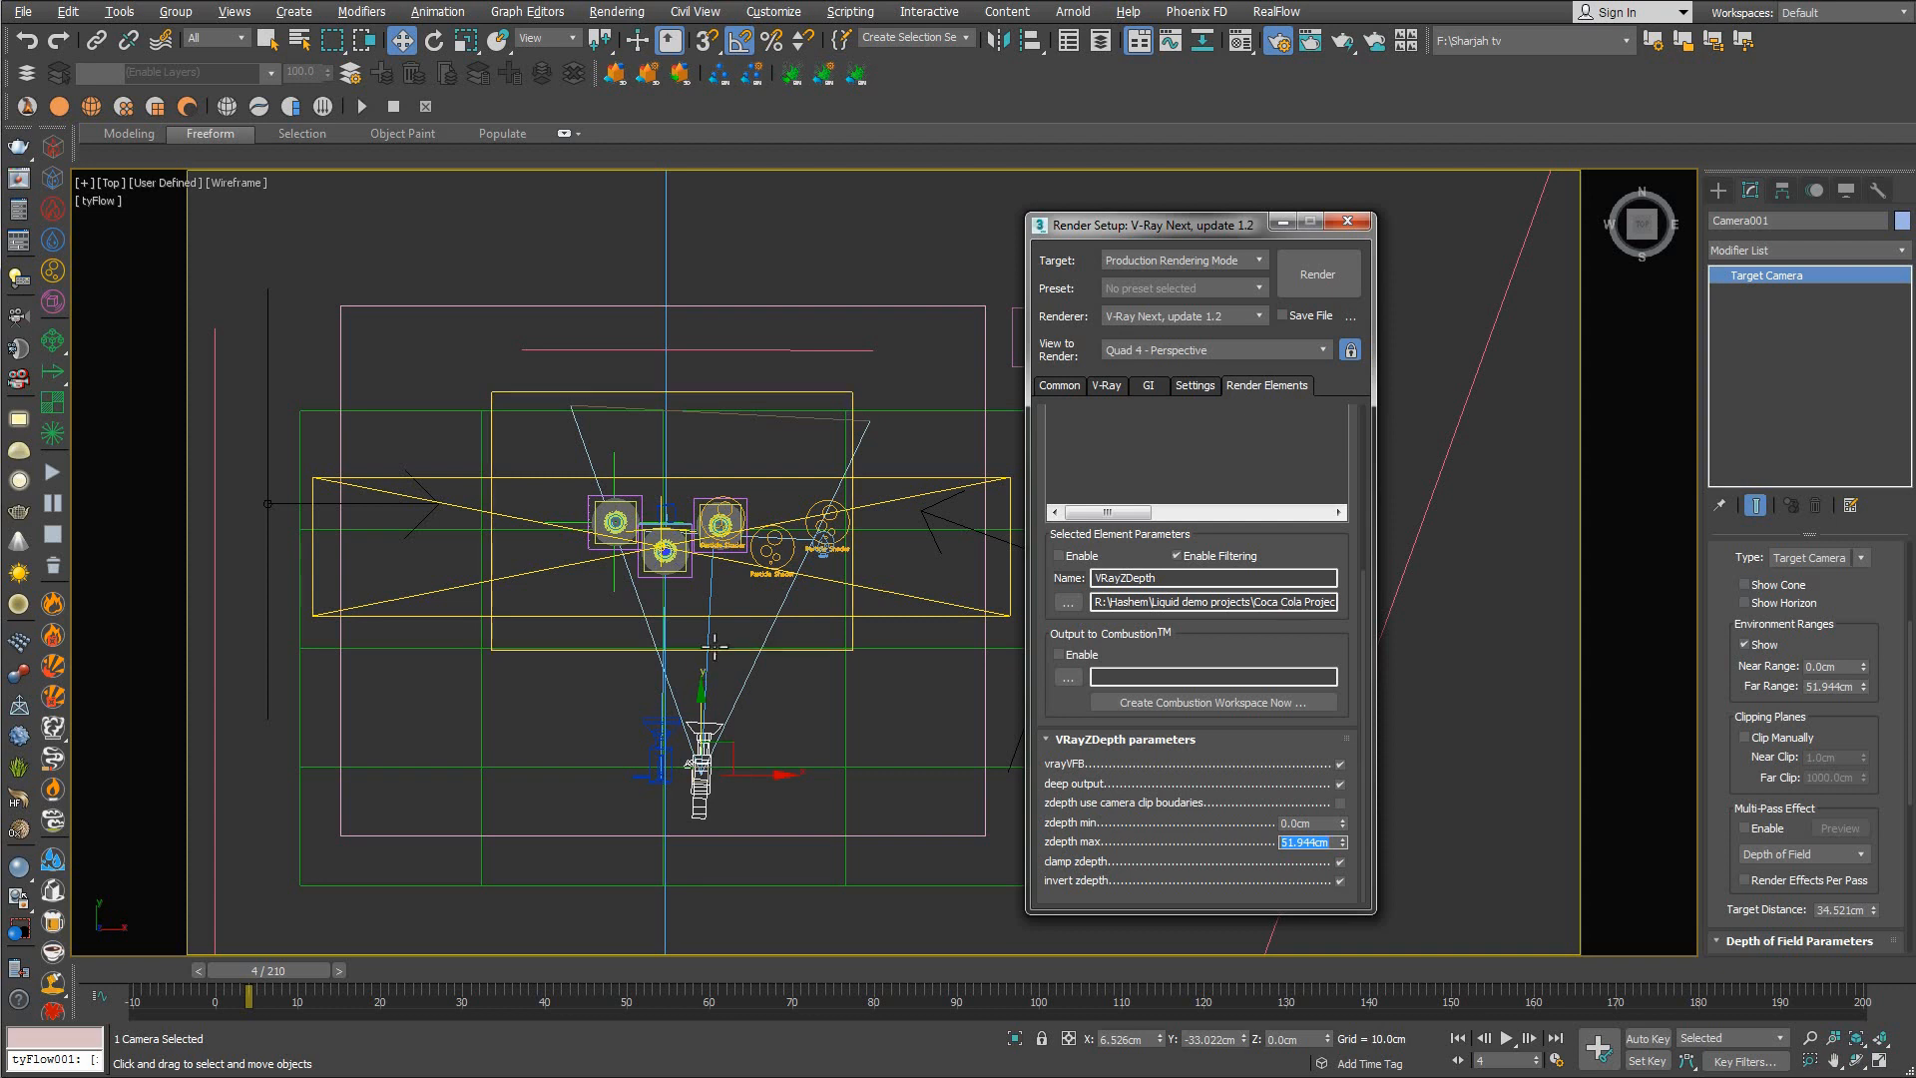
Raise the camera's near range to about 17.44 cm, in front of the bottles, and set VRayZDepth's zdepth min to 17 cm
left_click_drag(1344, 822, 1337, 804)
left_click_drag(1865, 663, 1860, 199)
left_click_drag(1904, 888, 1900, 313)
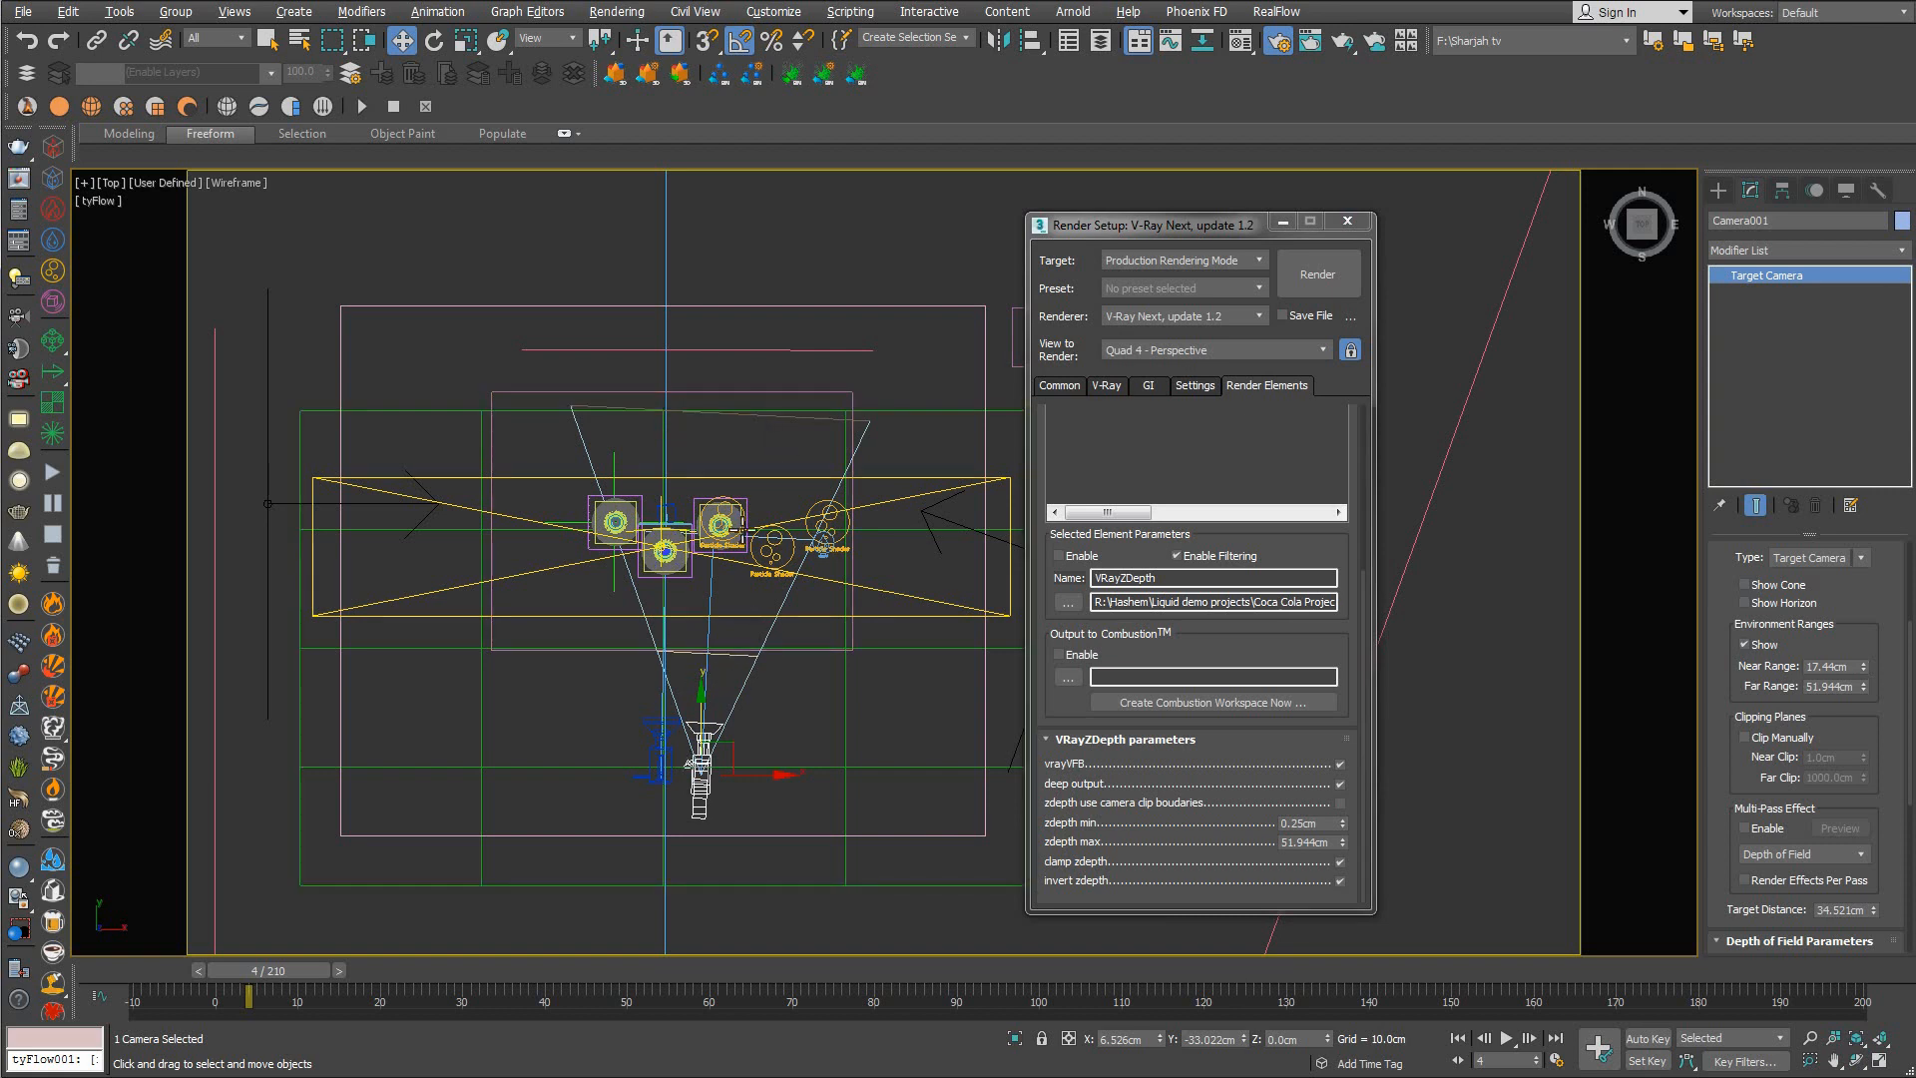
double_click(1307, 824)
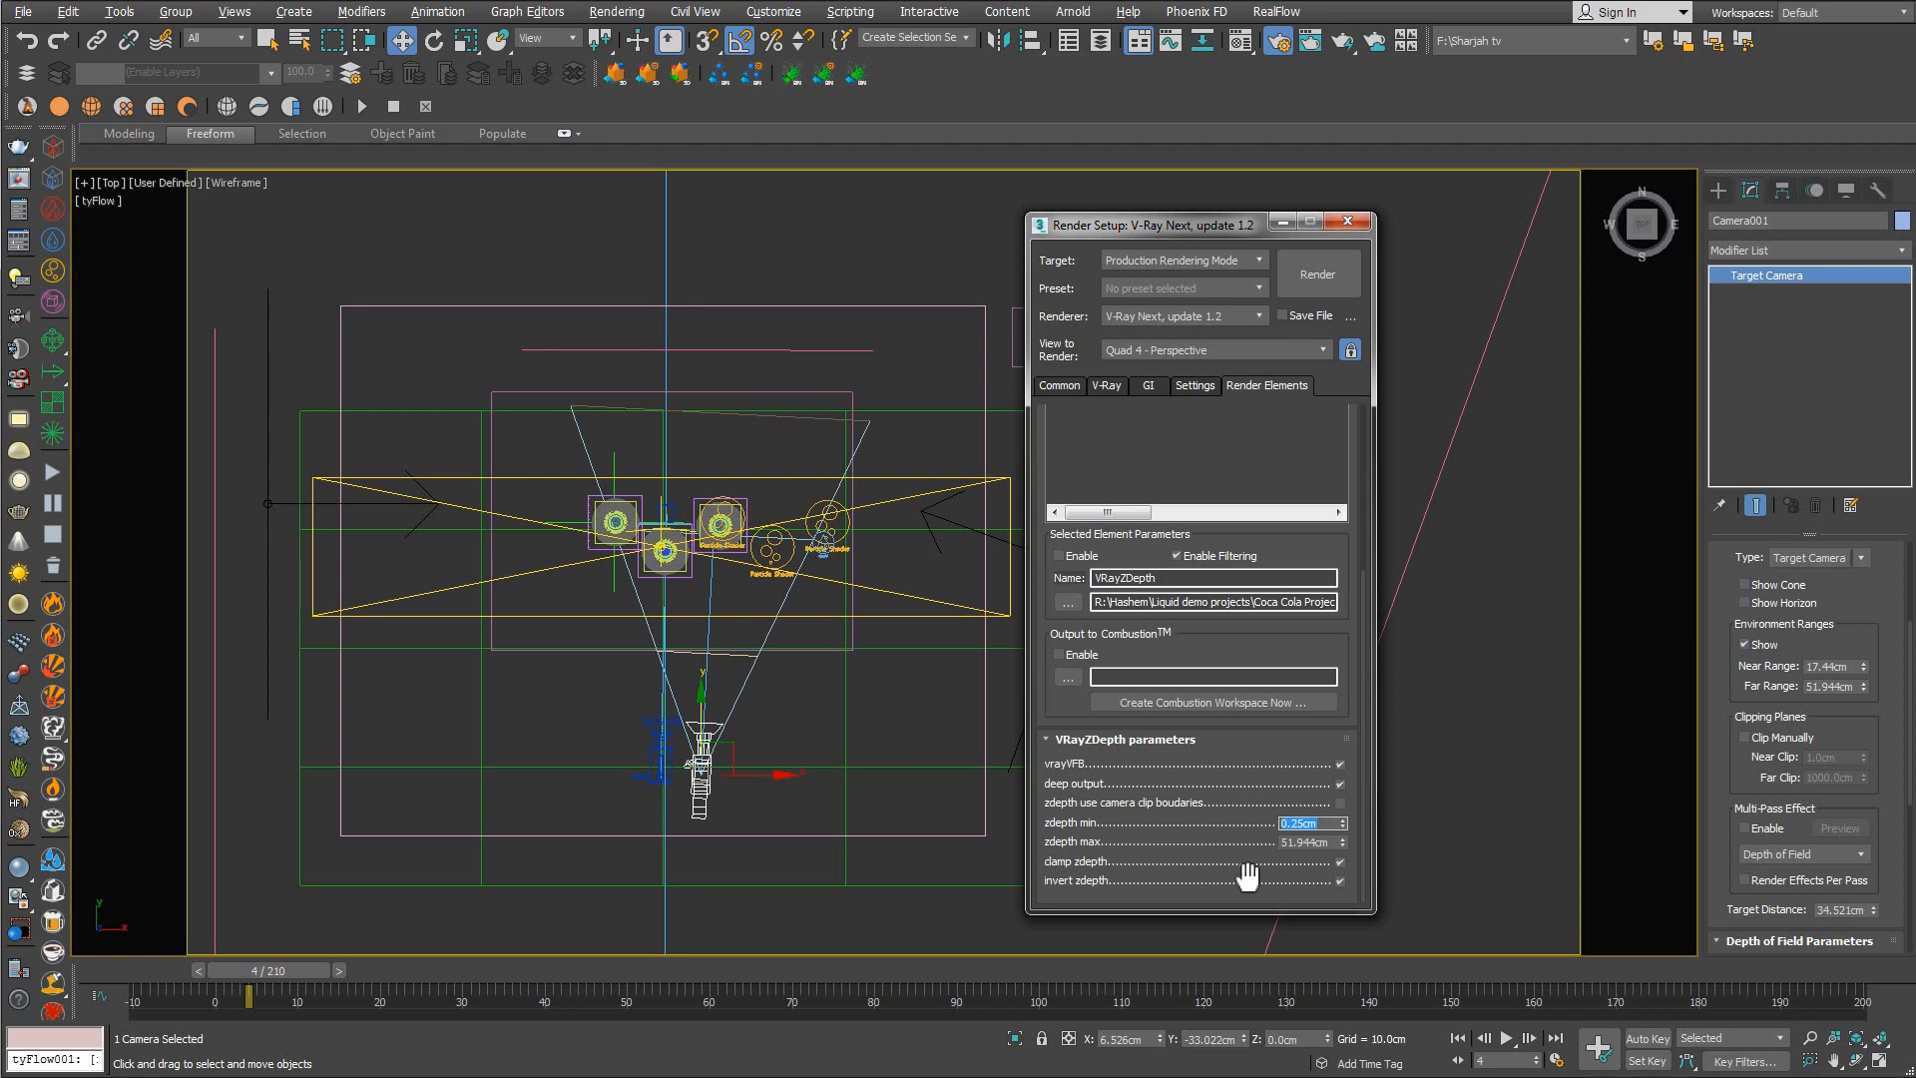
type("17")
key("Return")
Delete the target camera used for measuring and turn the top view into an angled orthographic view of the bottles
middle_click_drag(709, 745, 699, 763)
key("Delete")
middle_click_drag(726, 700, 736, 761)
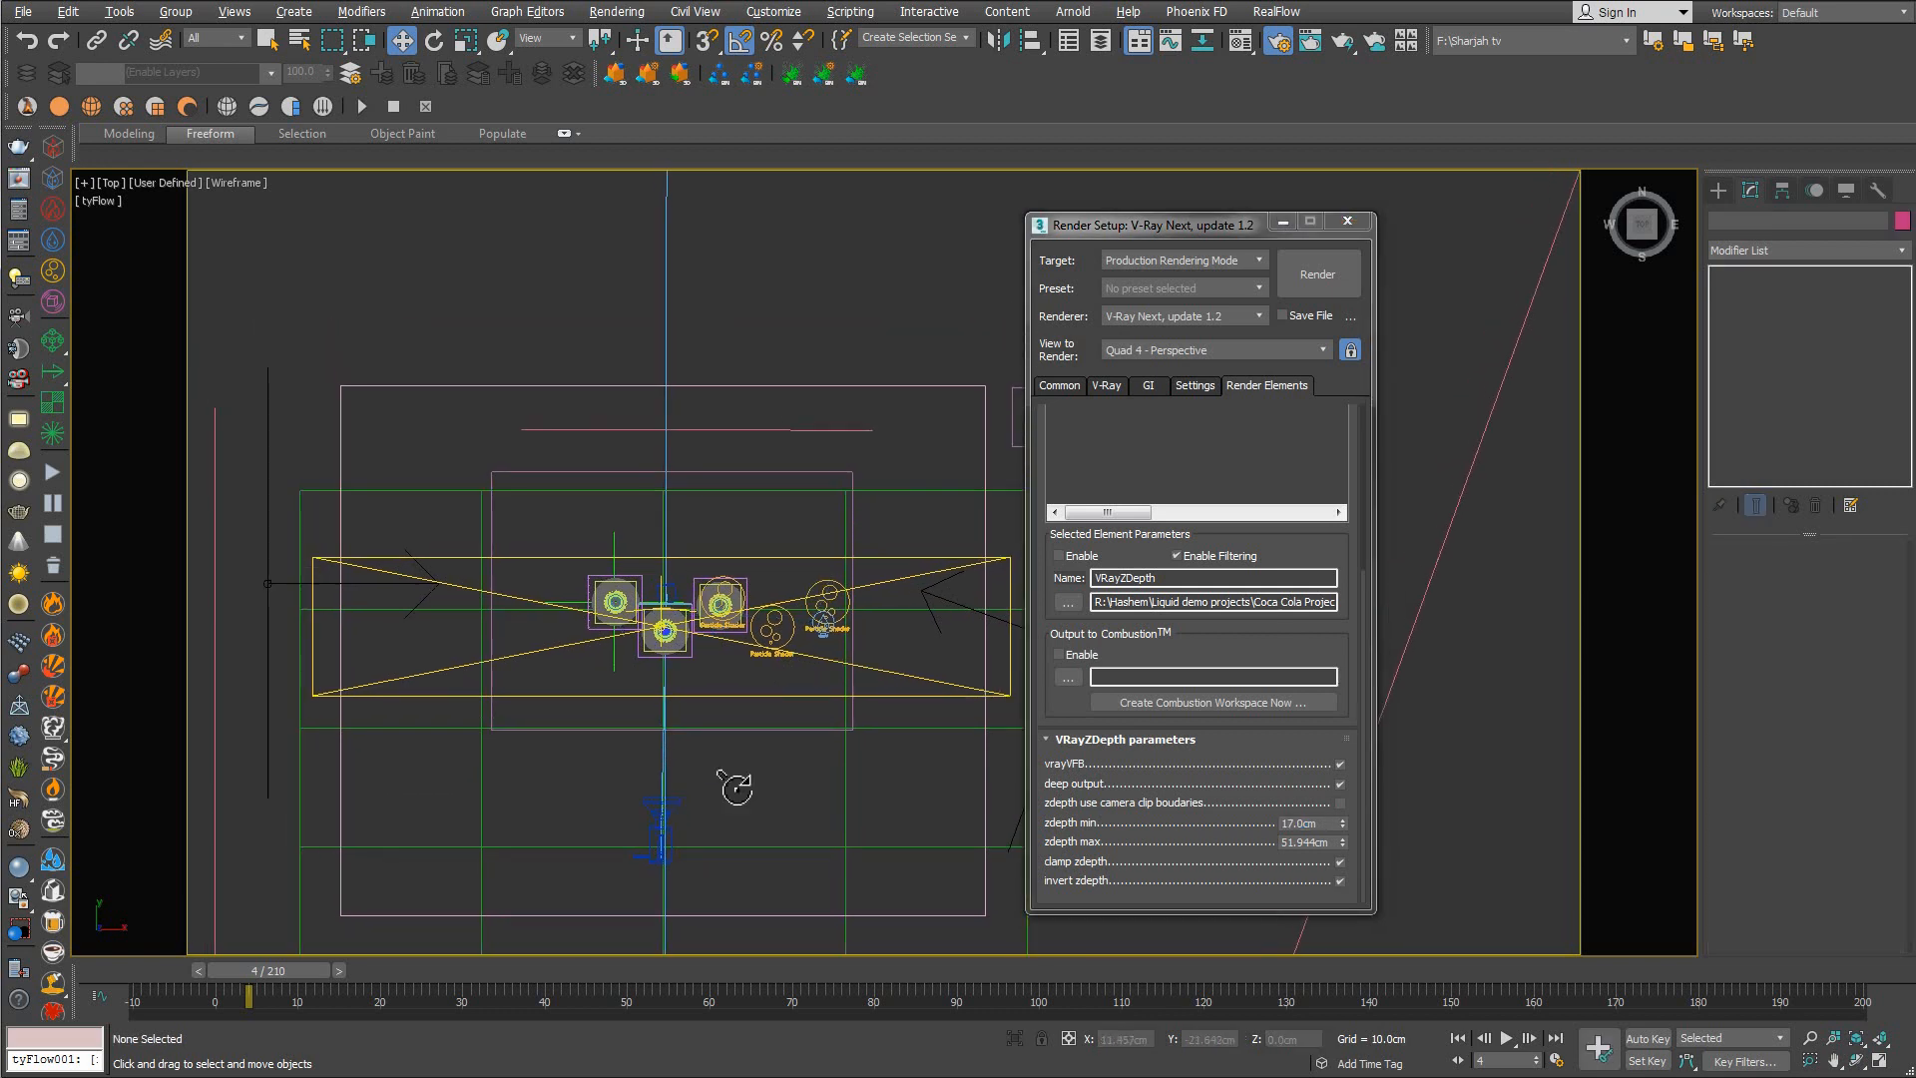
key("ctrl+r")
left_click_drag(764, 690, 685, 579)
scroll(1223, 621, "up", 5)
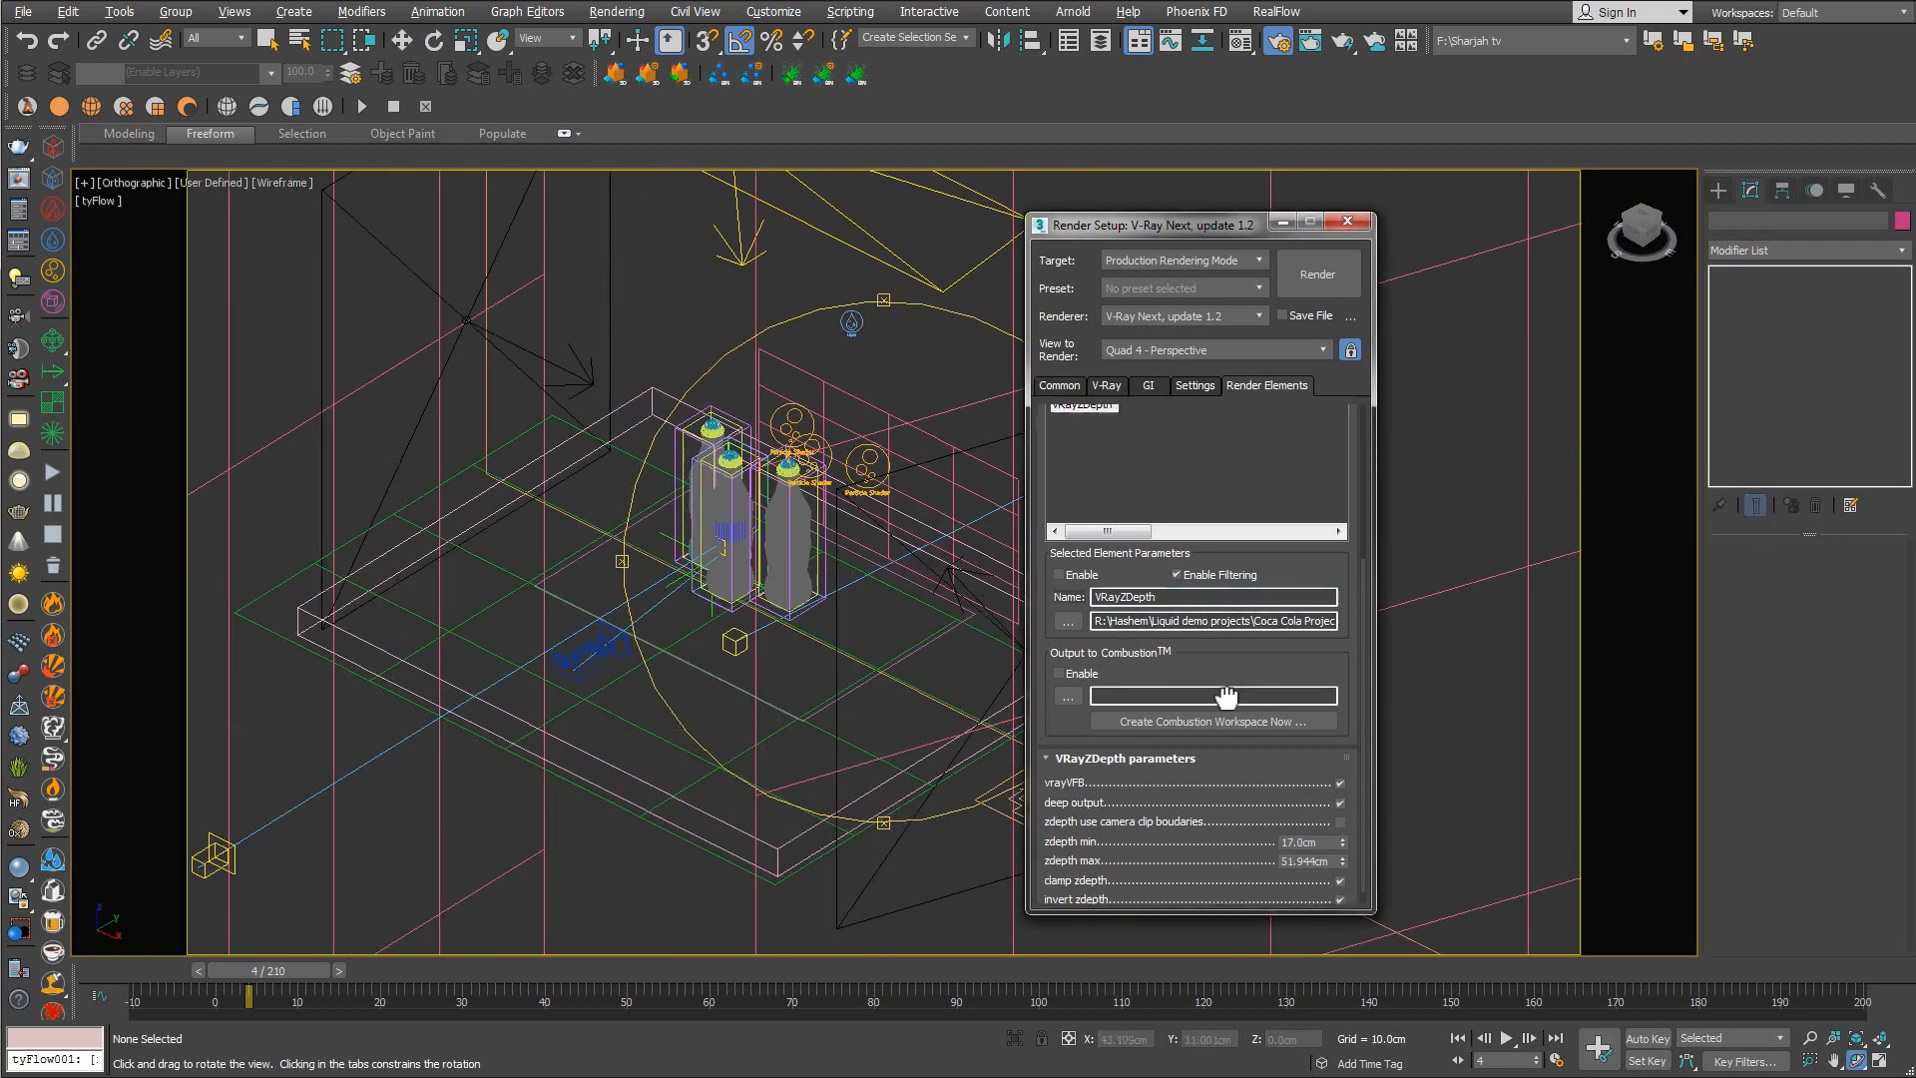
Set the render's time output to a frame range and the output size to 1920x1080
left_click(1110, 387)
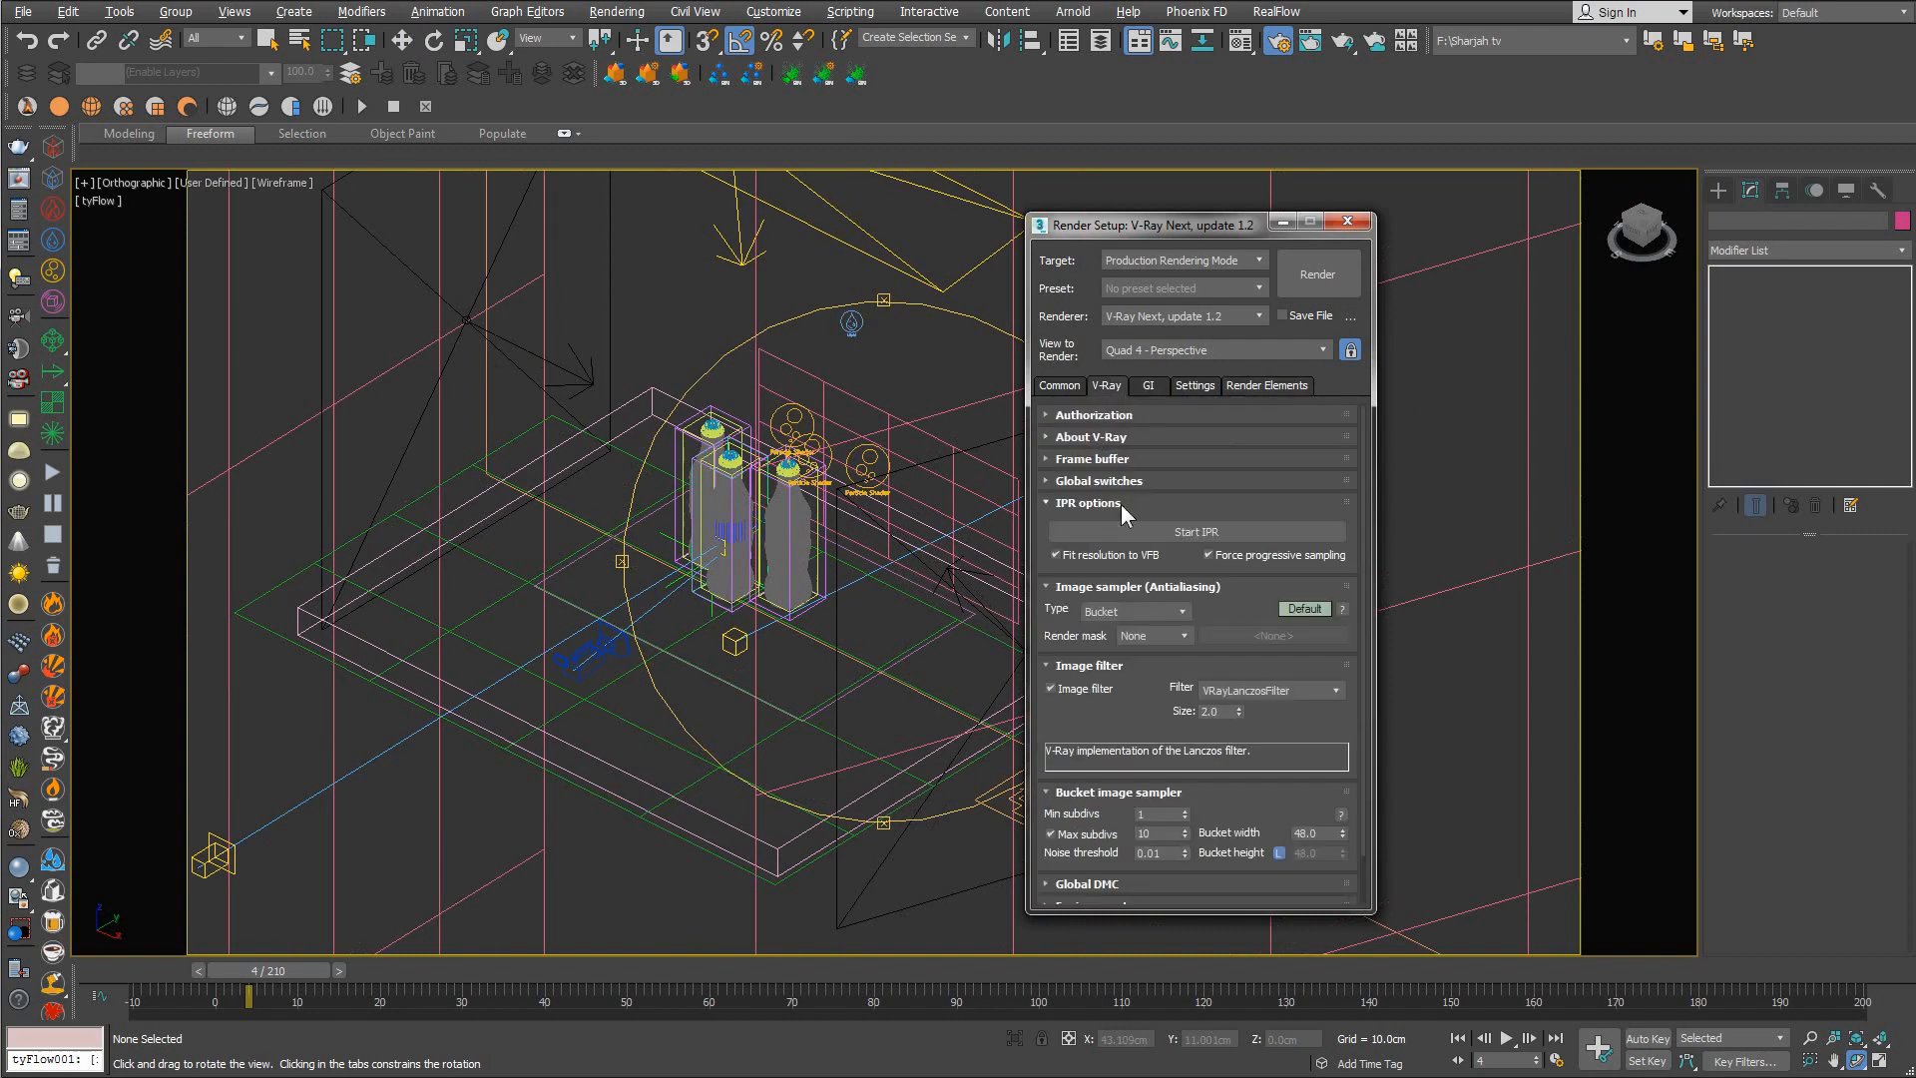
left_click(1054, 386)
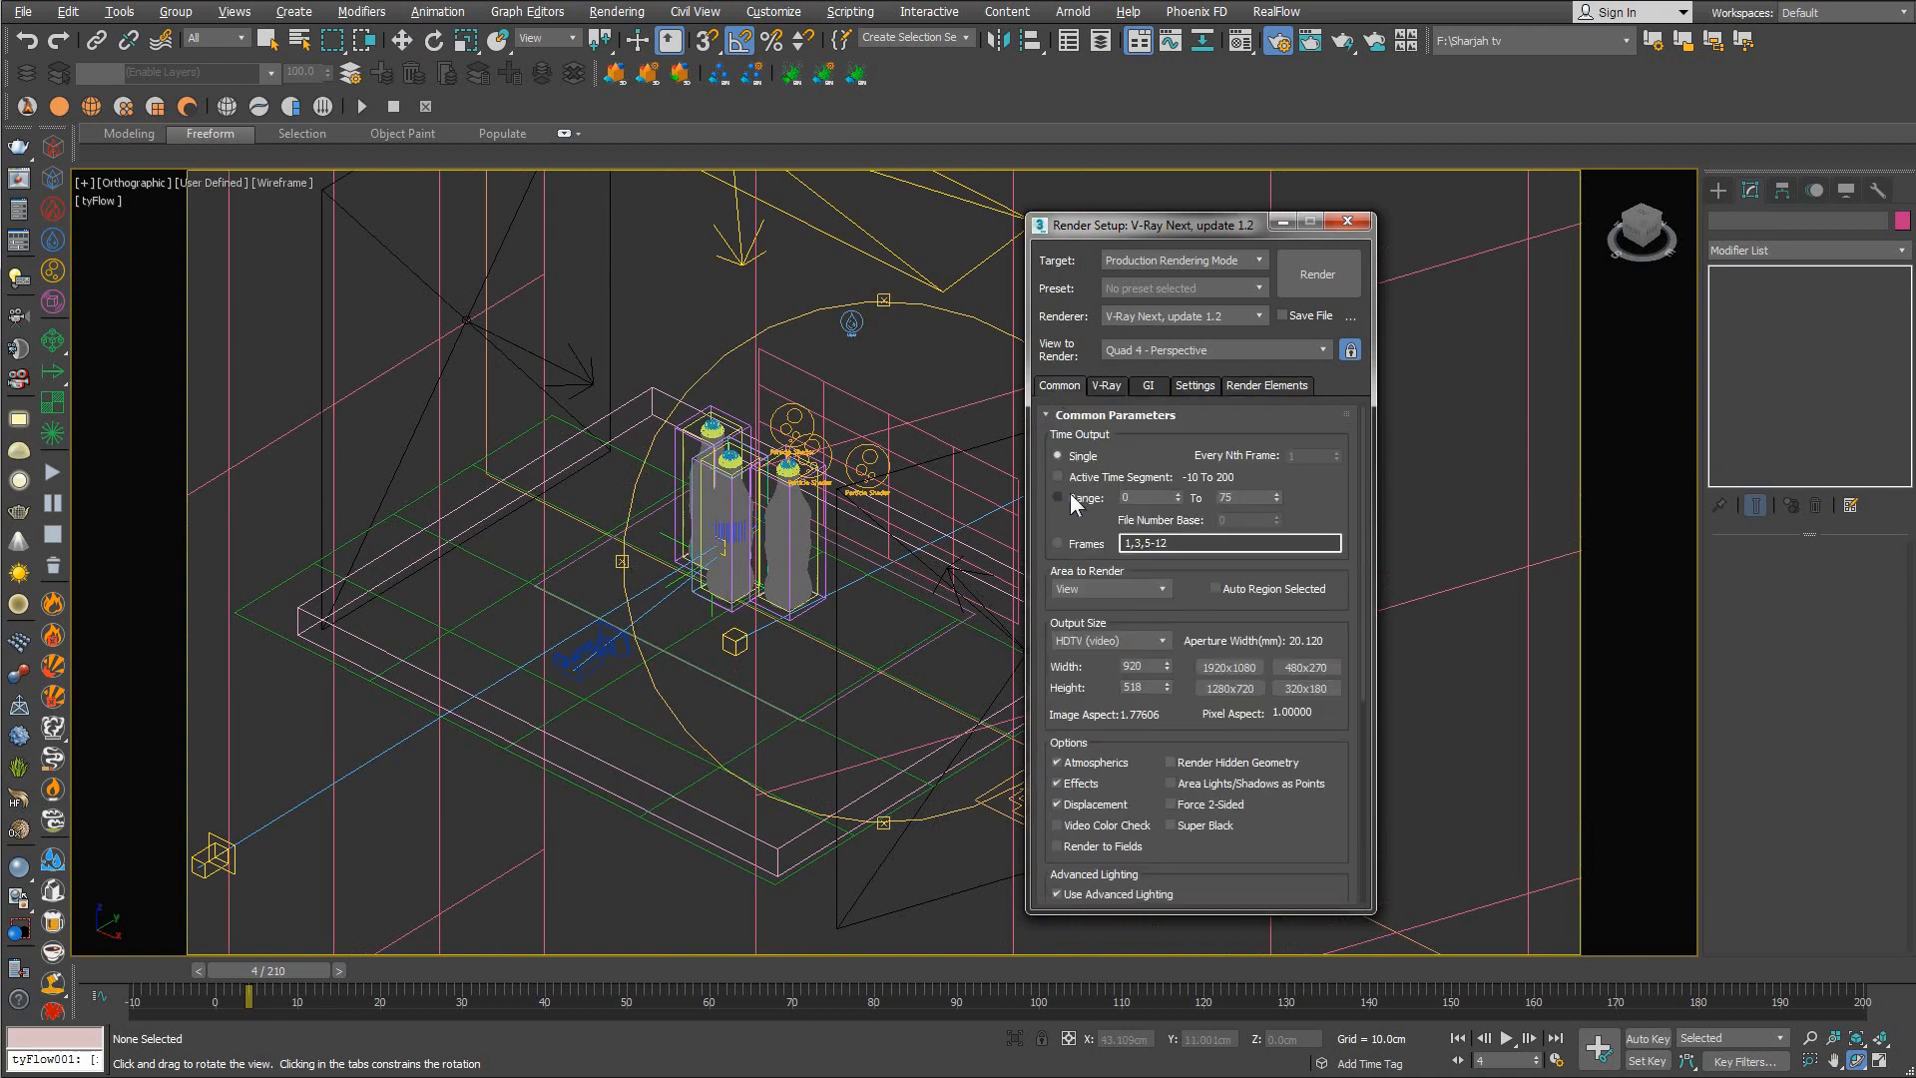
left_click(1059, 496)
double_click(1145, 495)
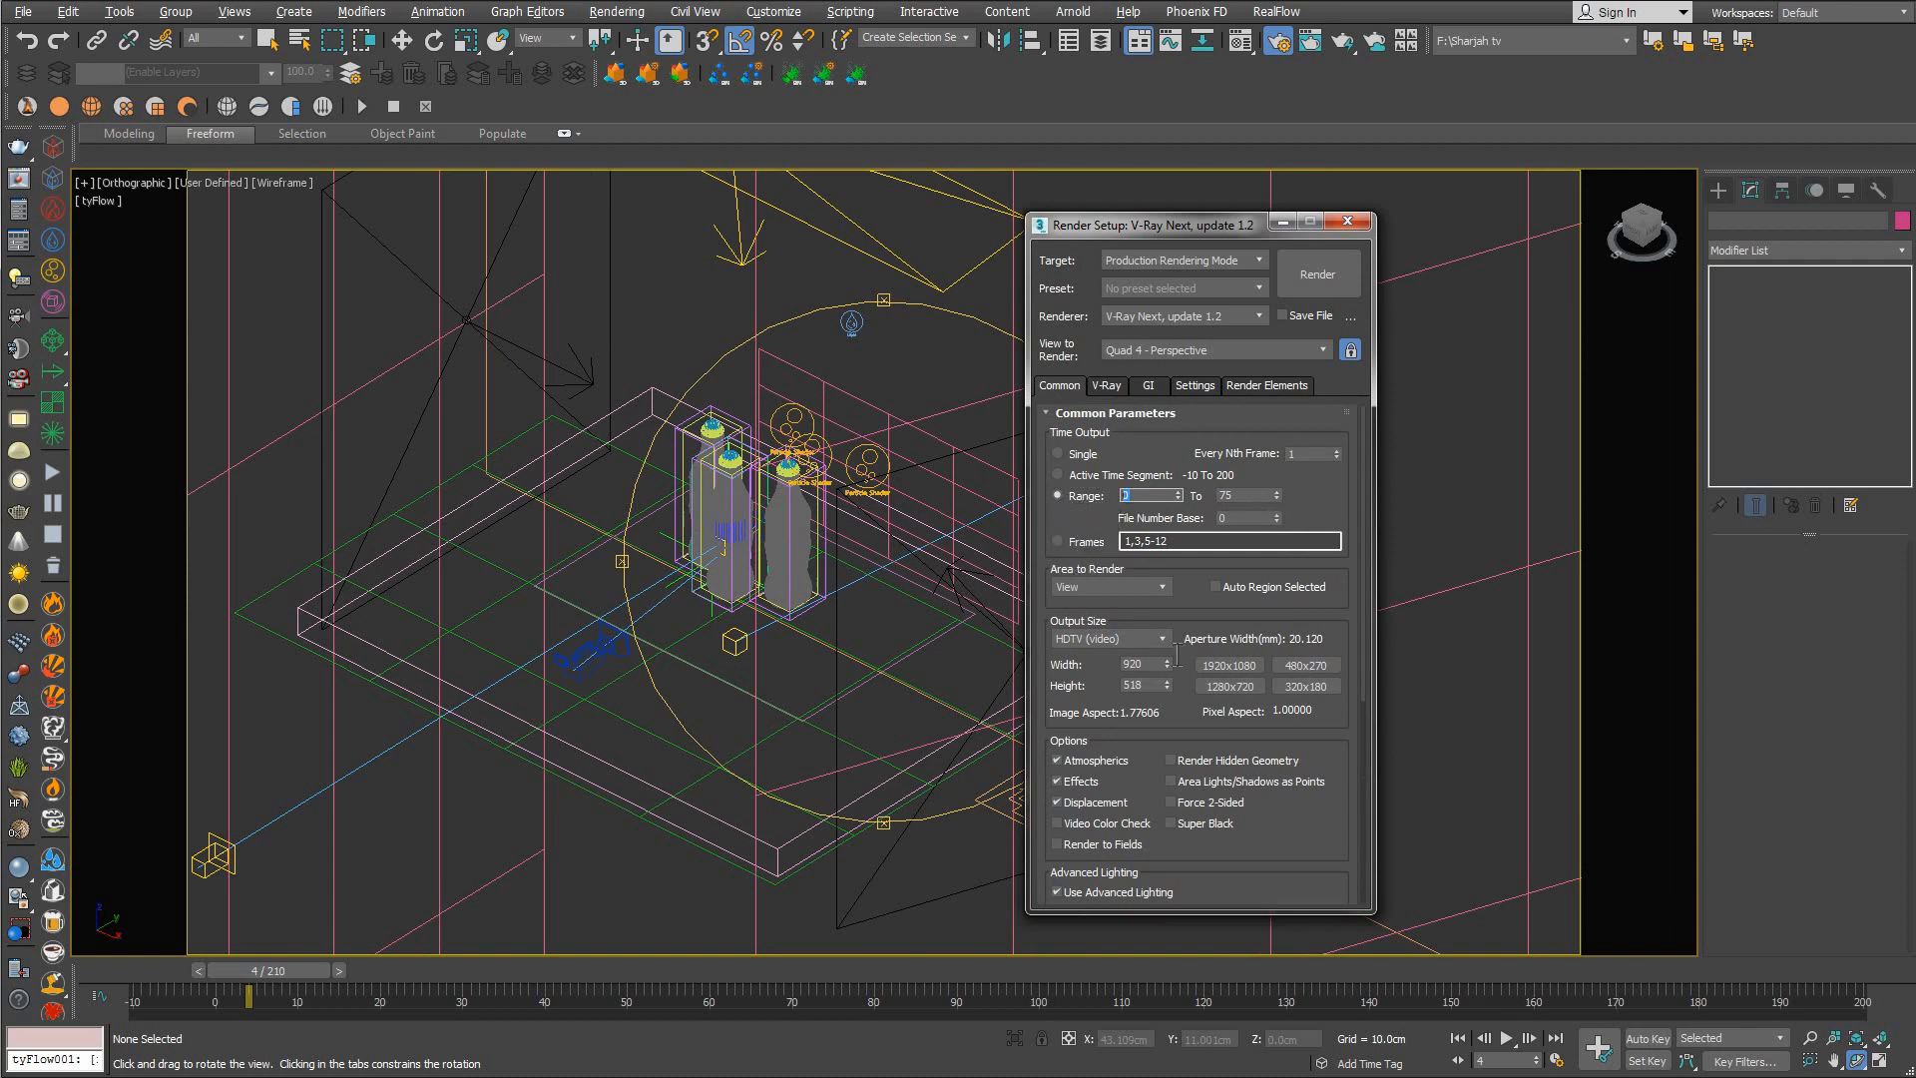
left_click(1223, 665)
Save the render output as Beauty_.exr in the Project_Files folder
left_click_drag(1279, 826, 1276, 549)
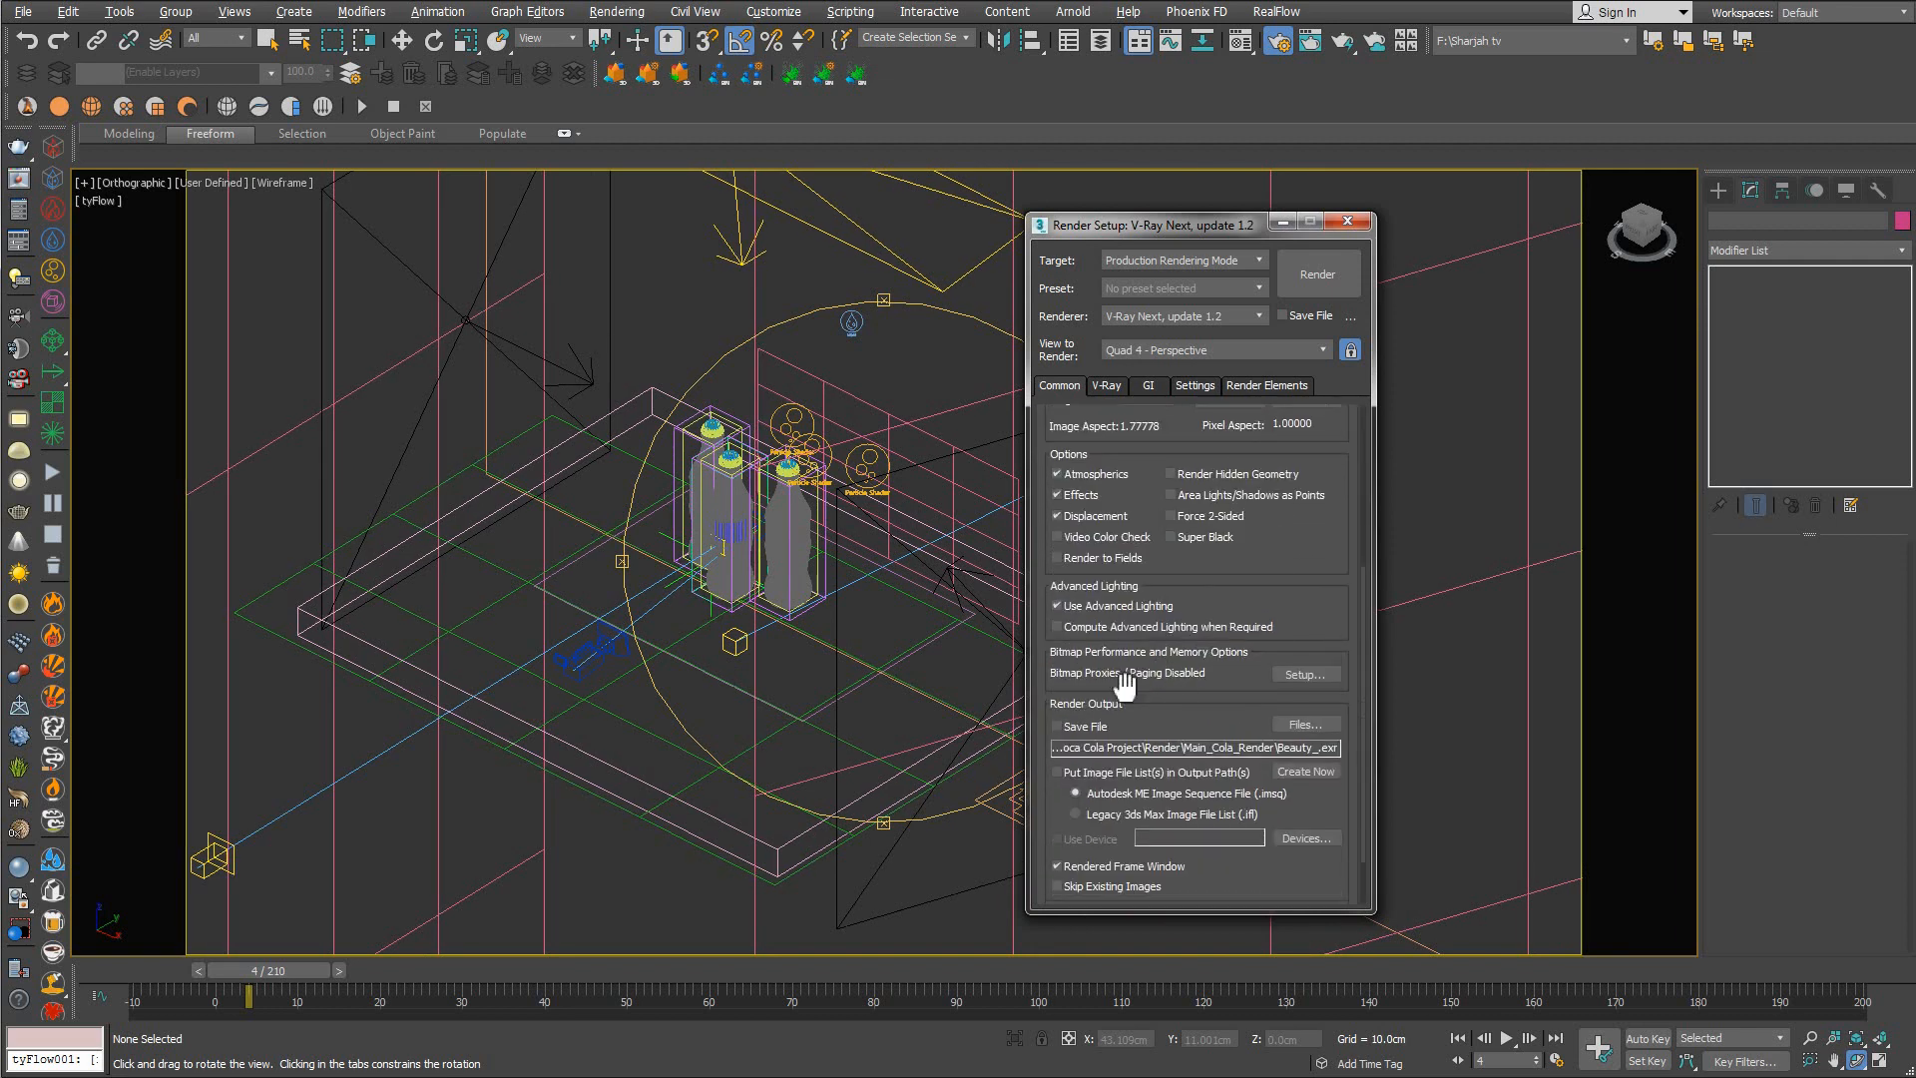
left_click(1300, 727)
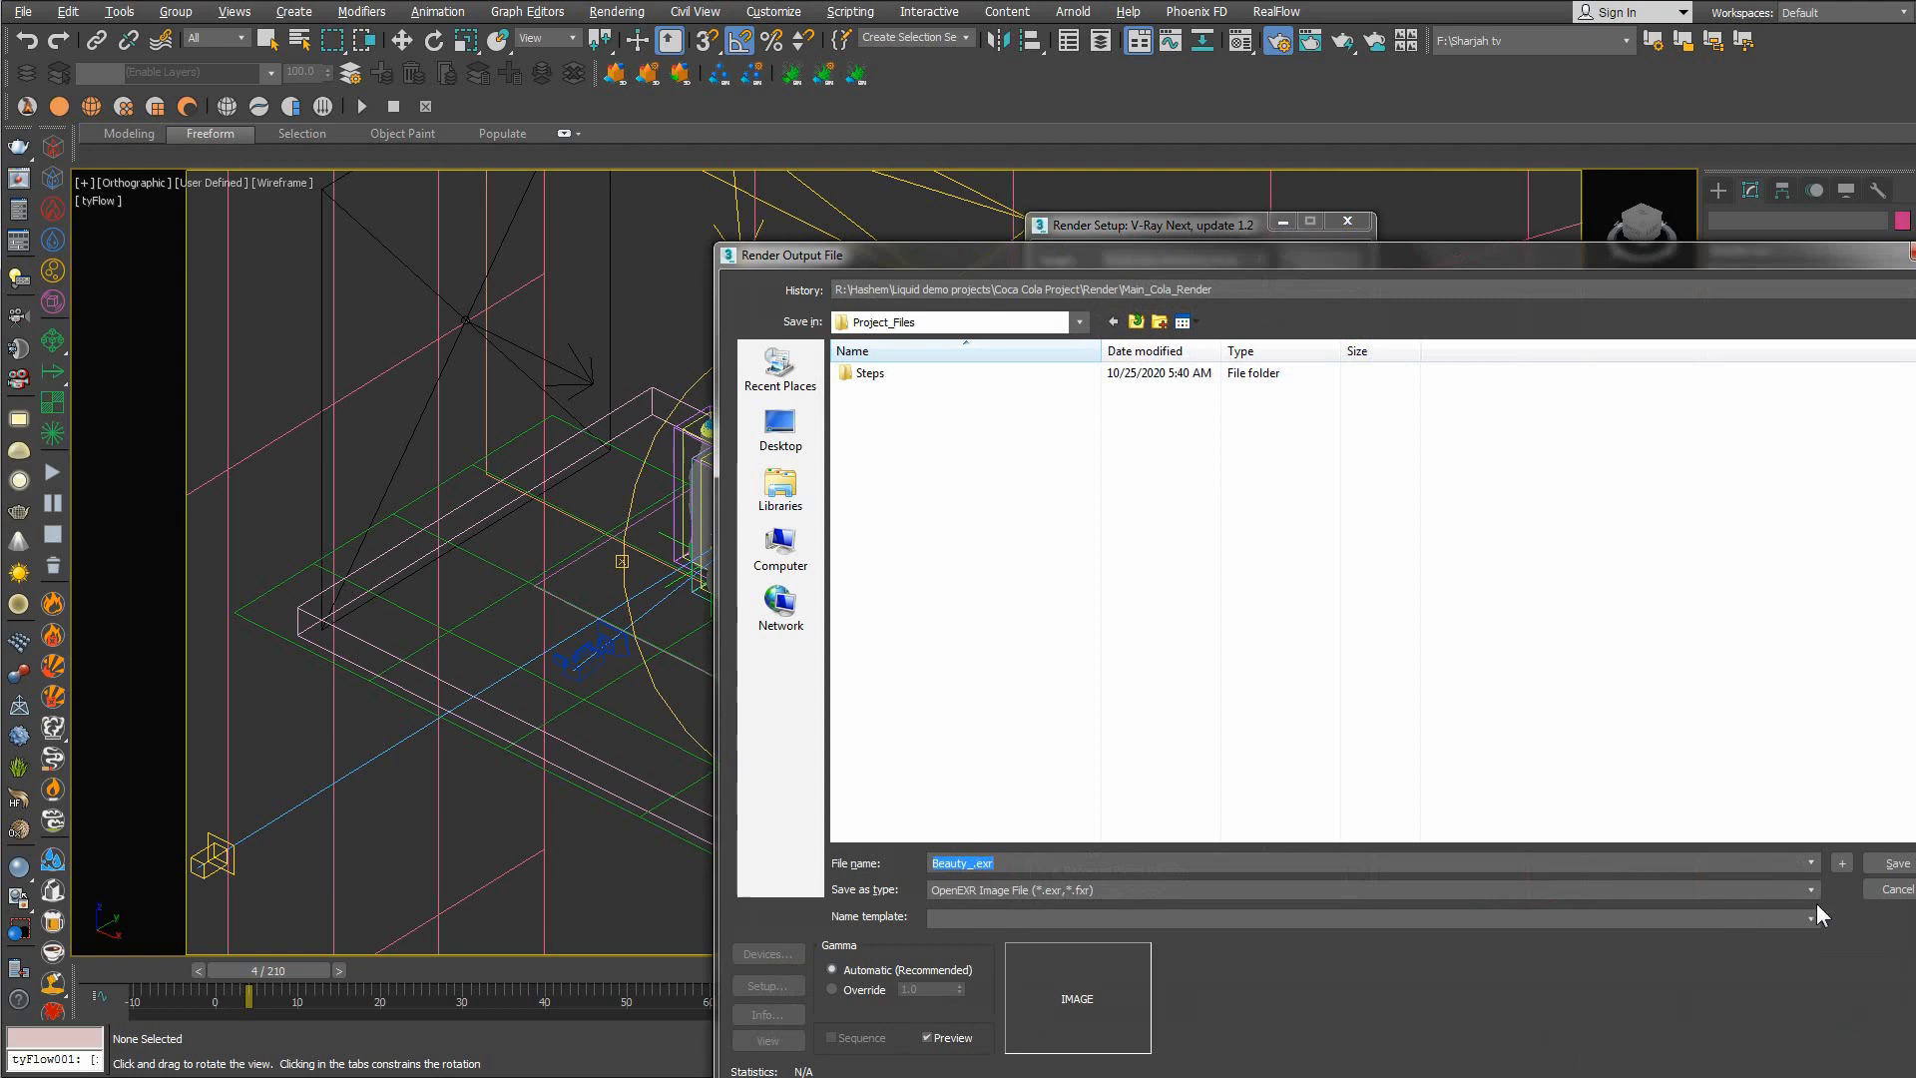
left_click(1874, 868)
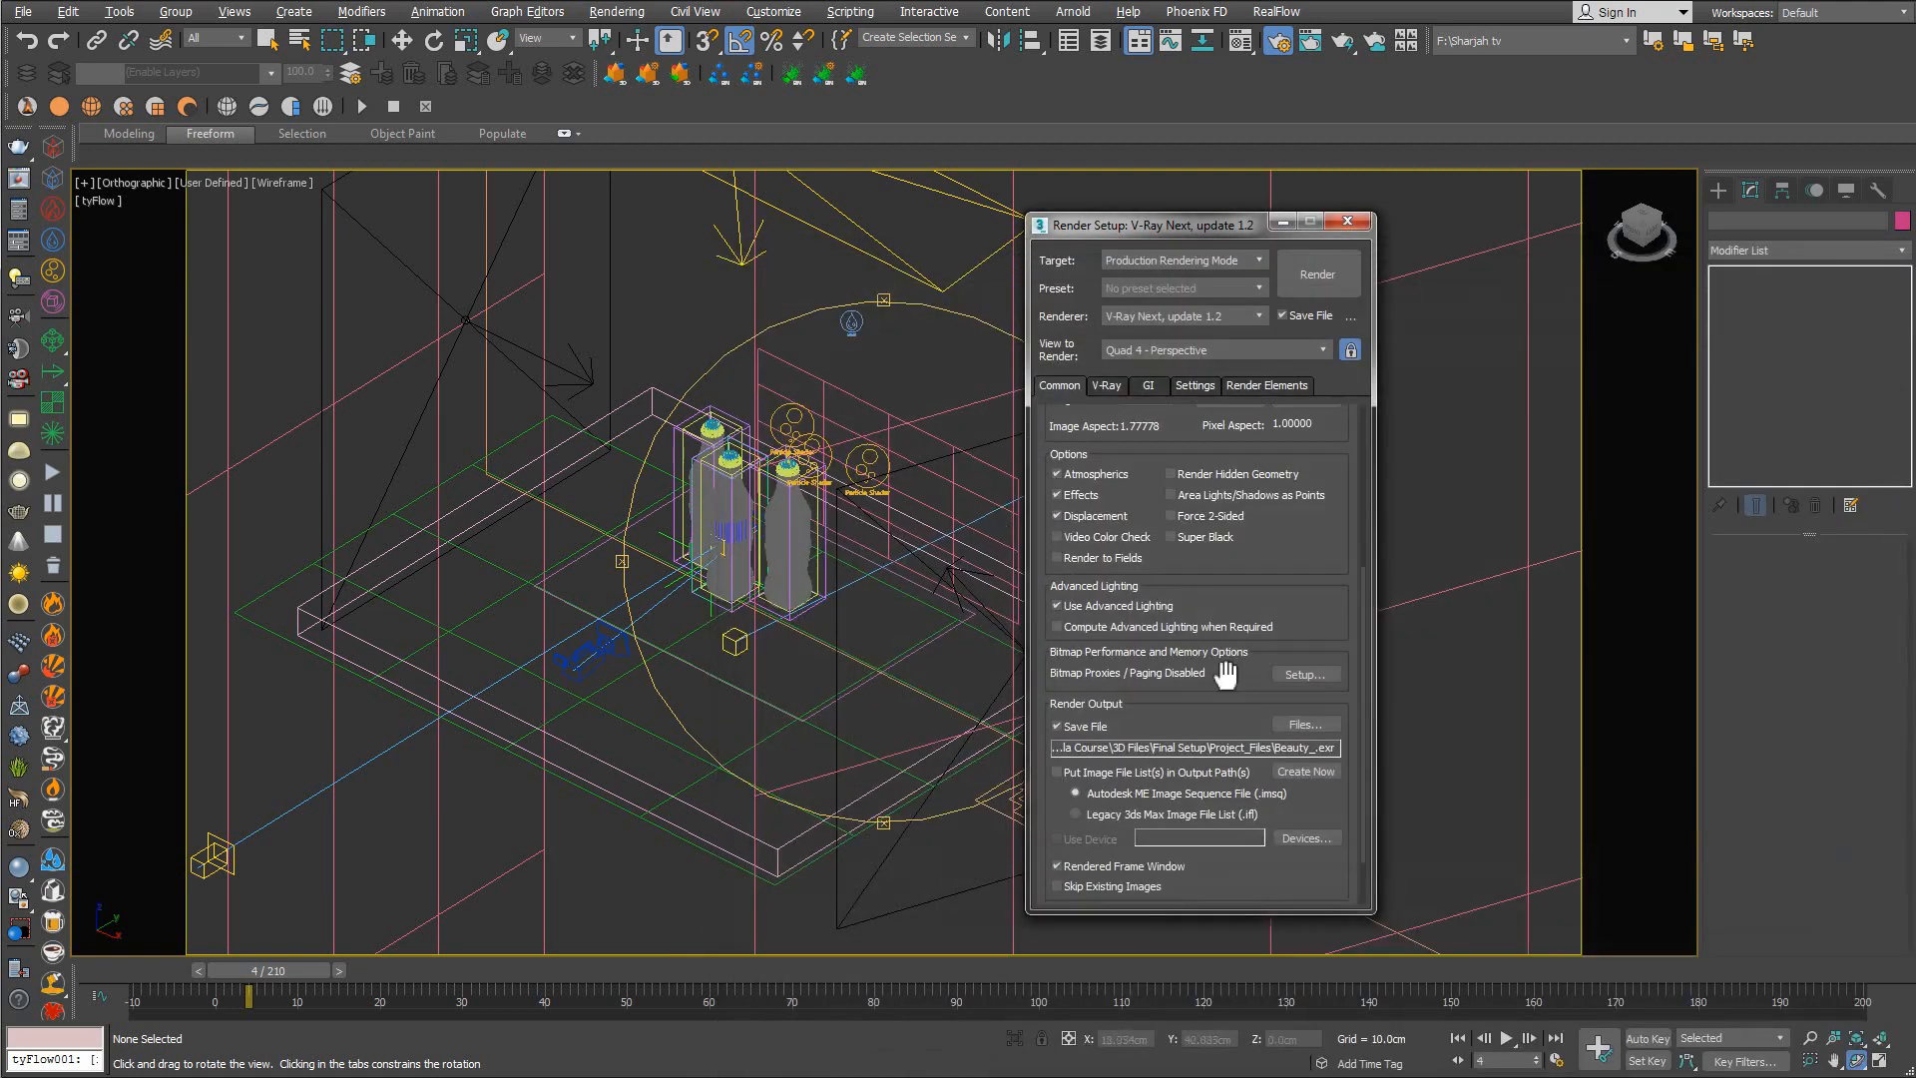
Examine the OpenEXR format and G-buffer channel options for the Beauty_.exr output
left_click(1319, 725)
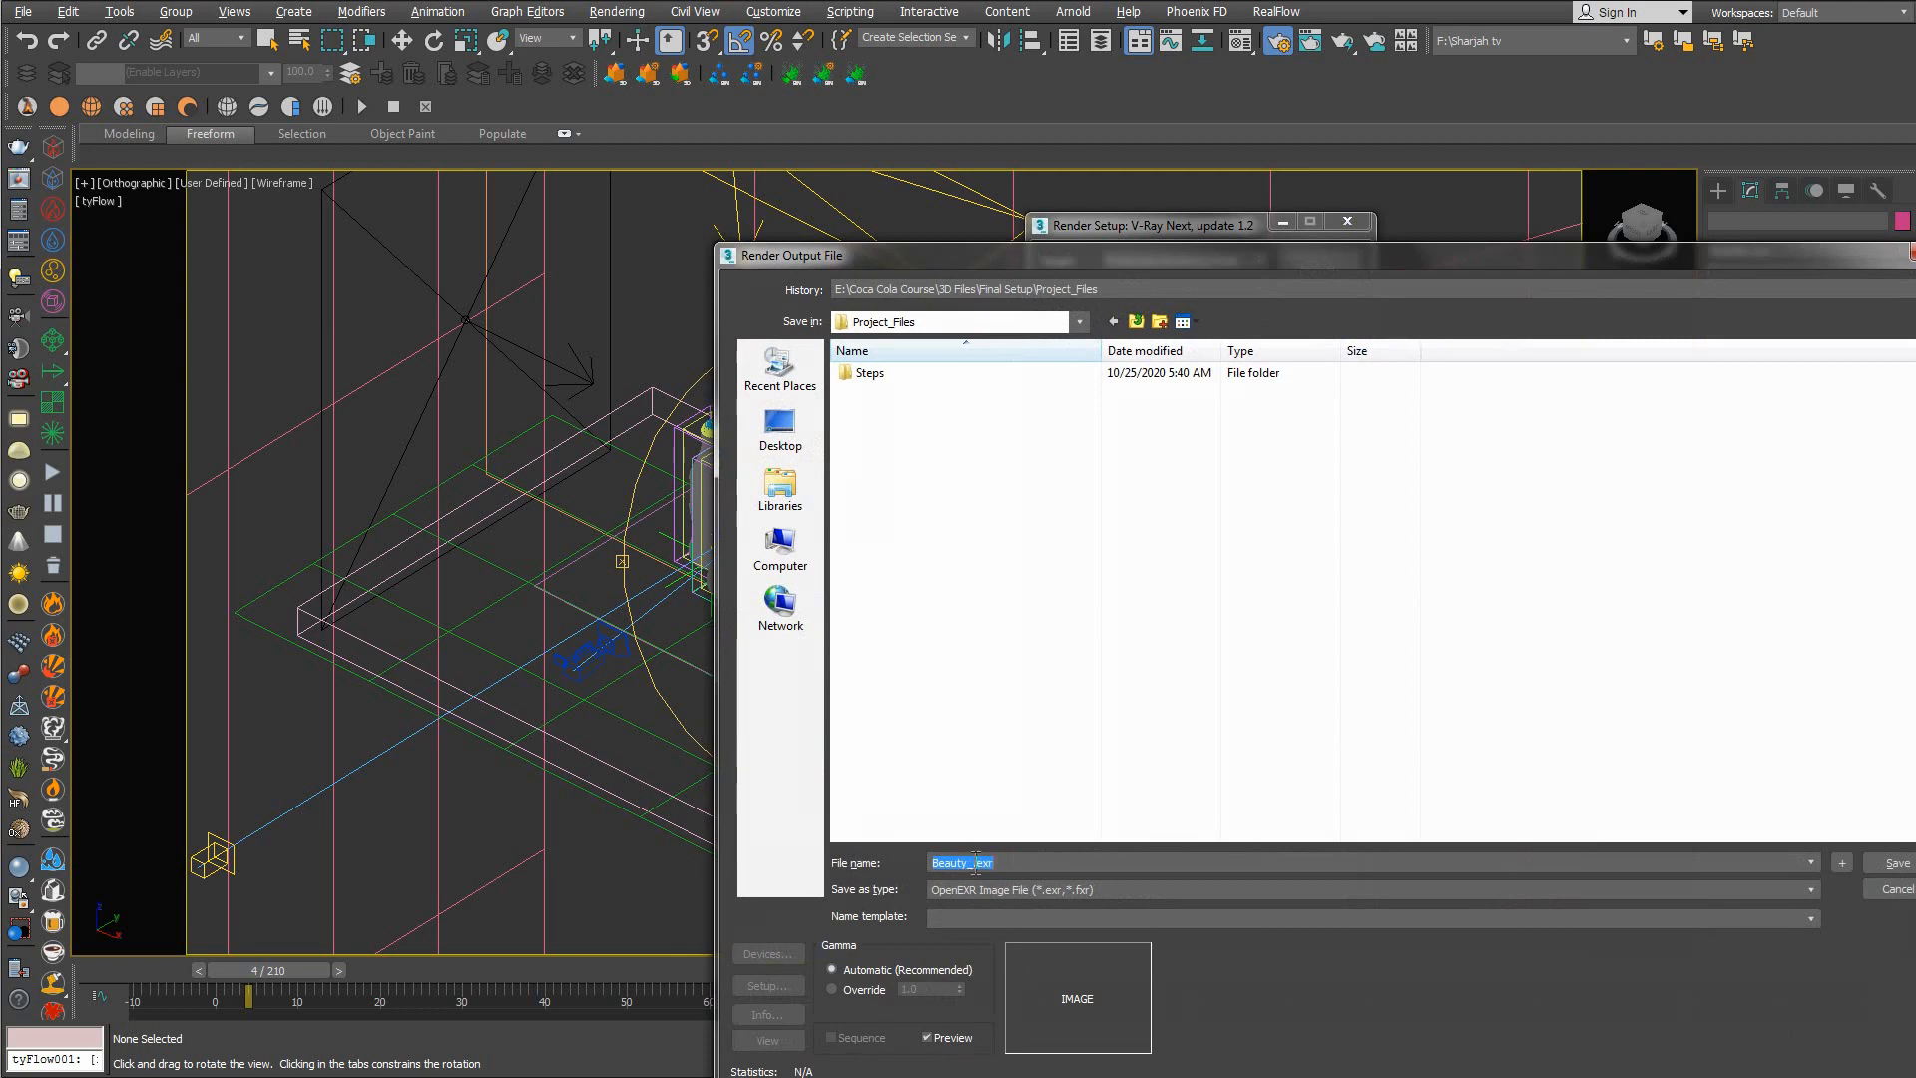
left_click(988, 869)
left_click(791, 980)
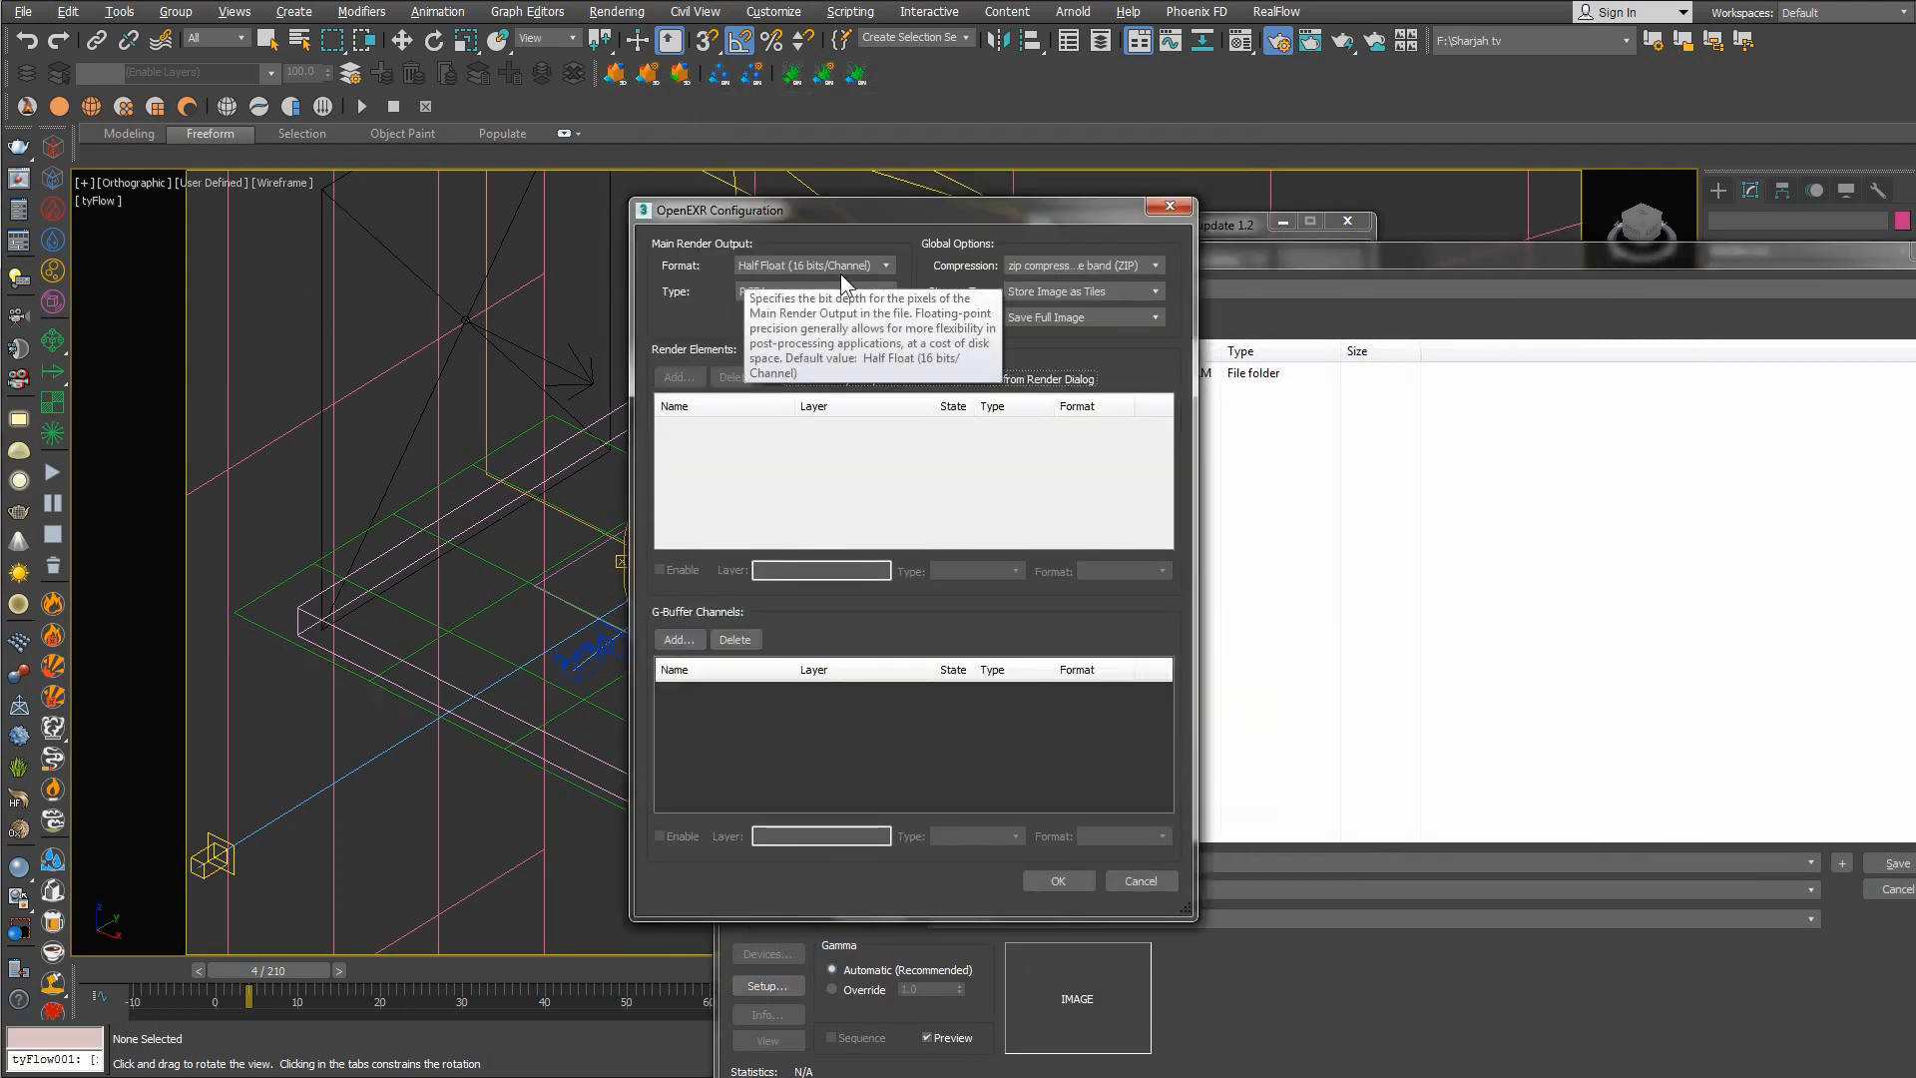
left_click(865, 266)
left_click(902, 329)
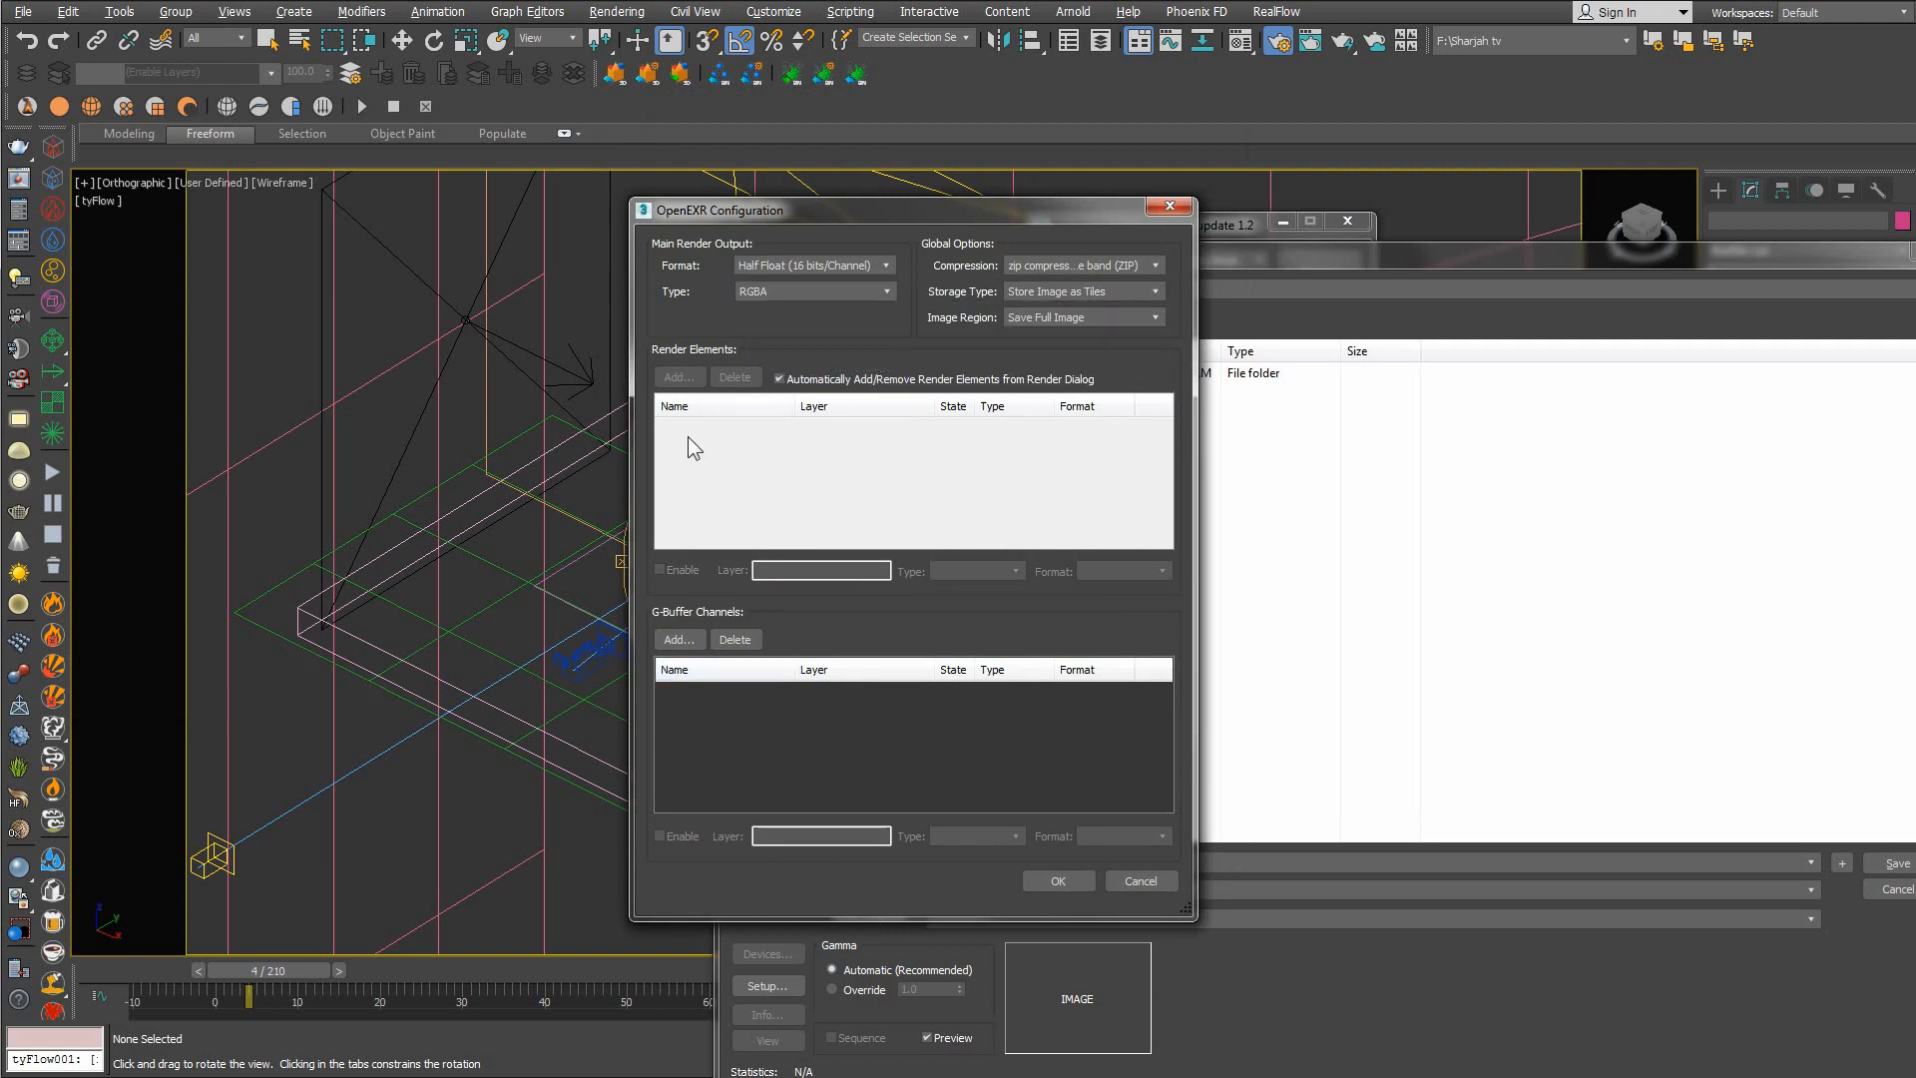
left_click(679, 640)
left_click(873, 551)
left_click(1139, 881)
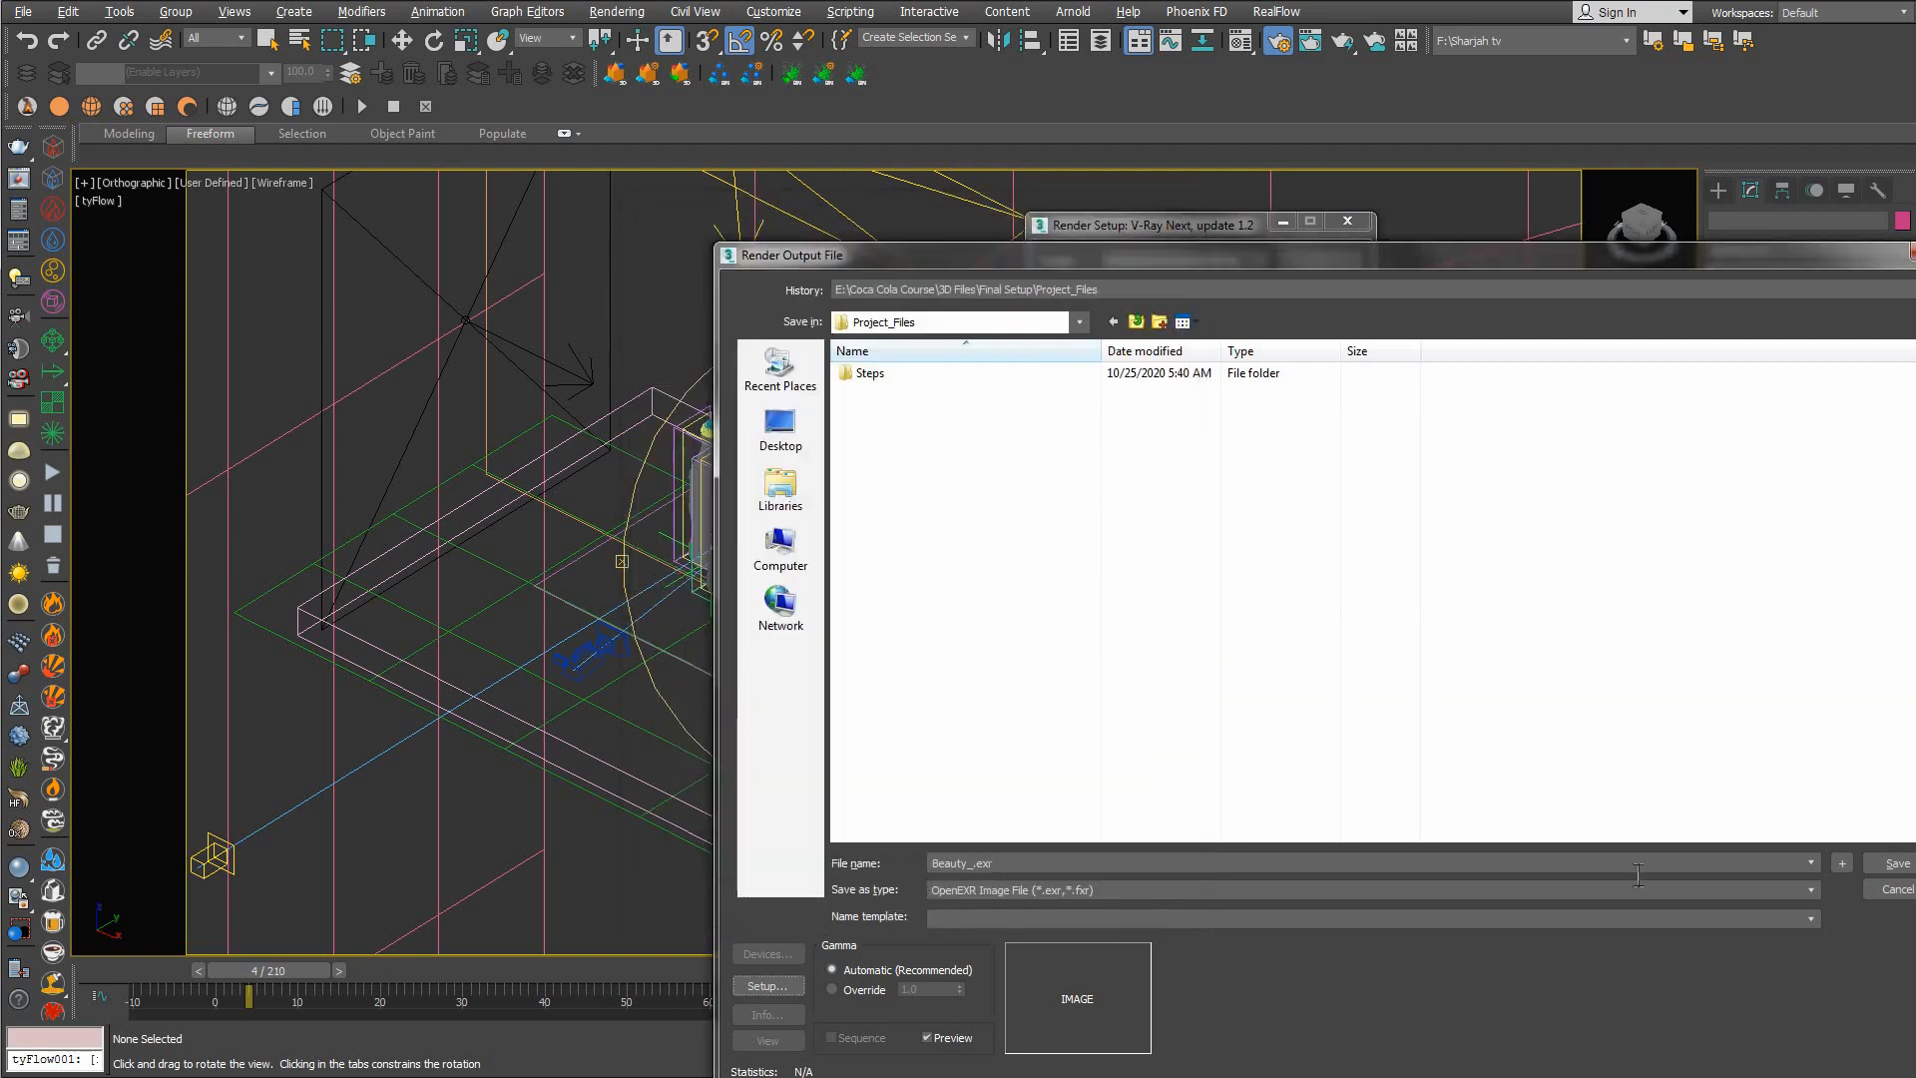
left_click(1891, 863)
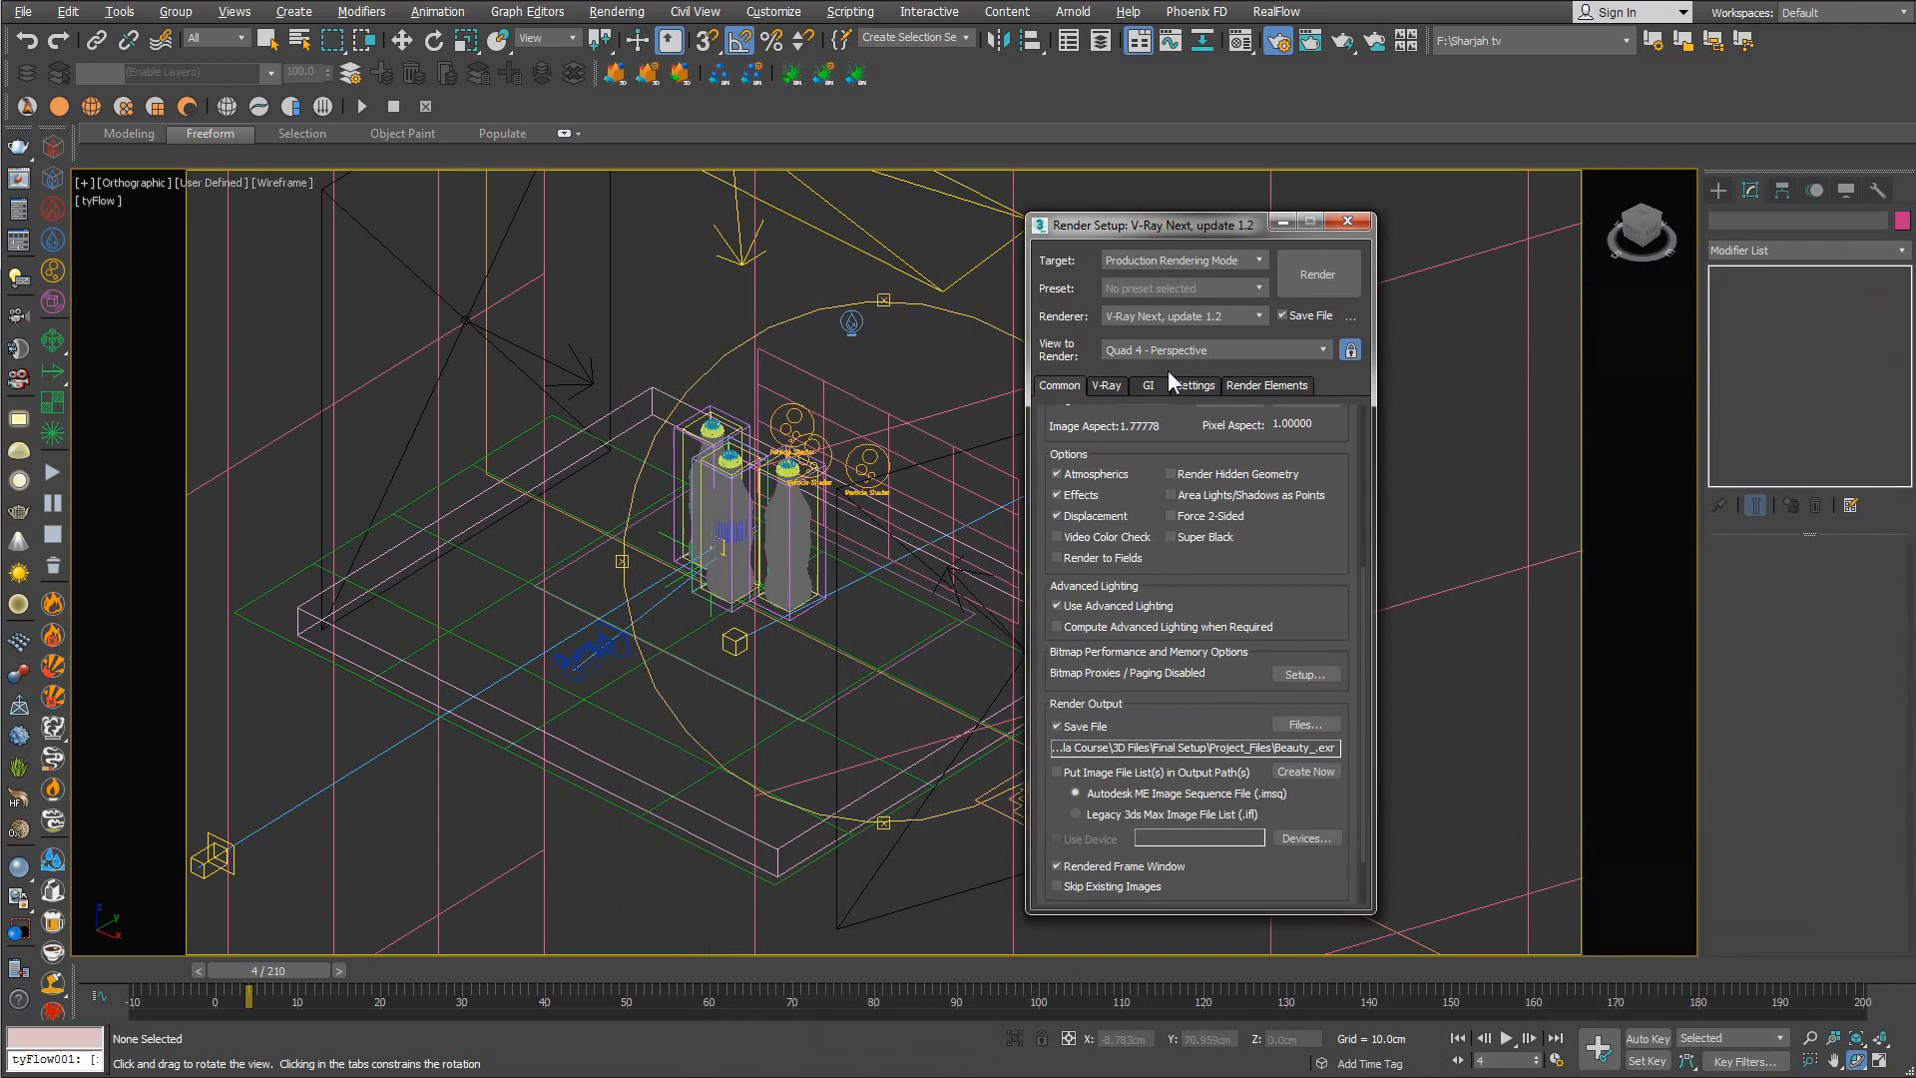
Enable separate folders for the V-Ray frame buffer's separate render channels, and turn off Save RGB and Save alpha
left_click(1102, 386)
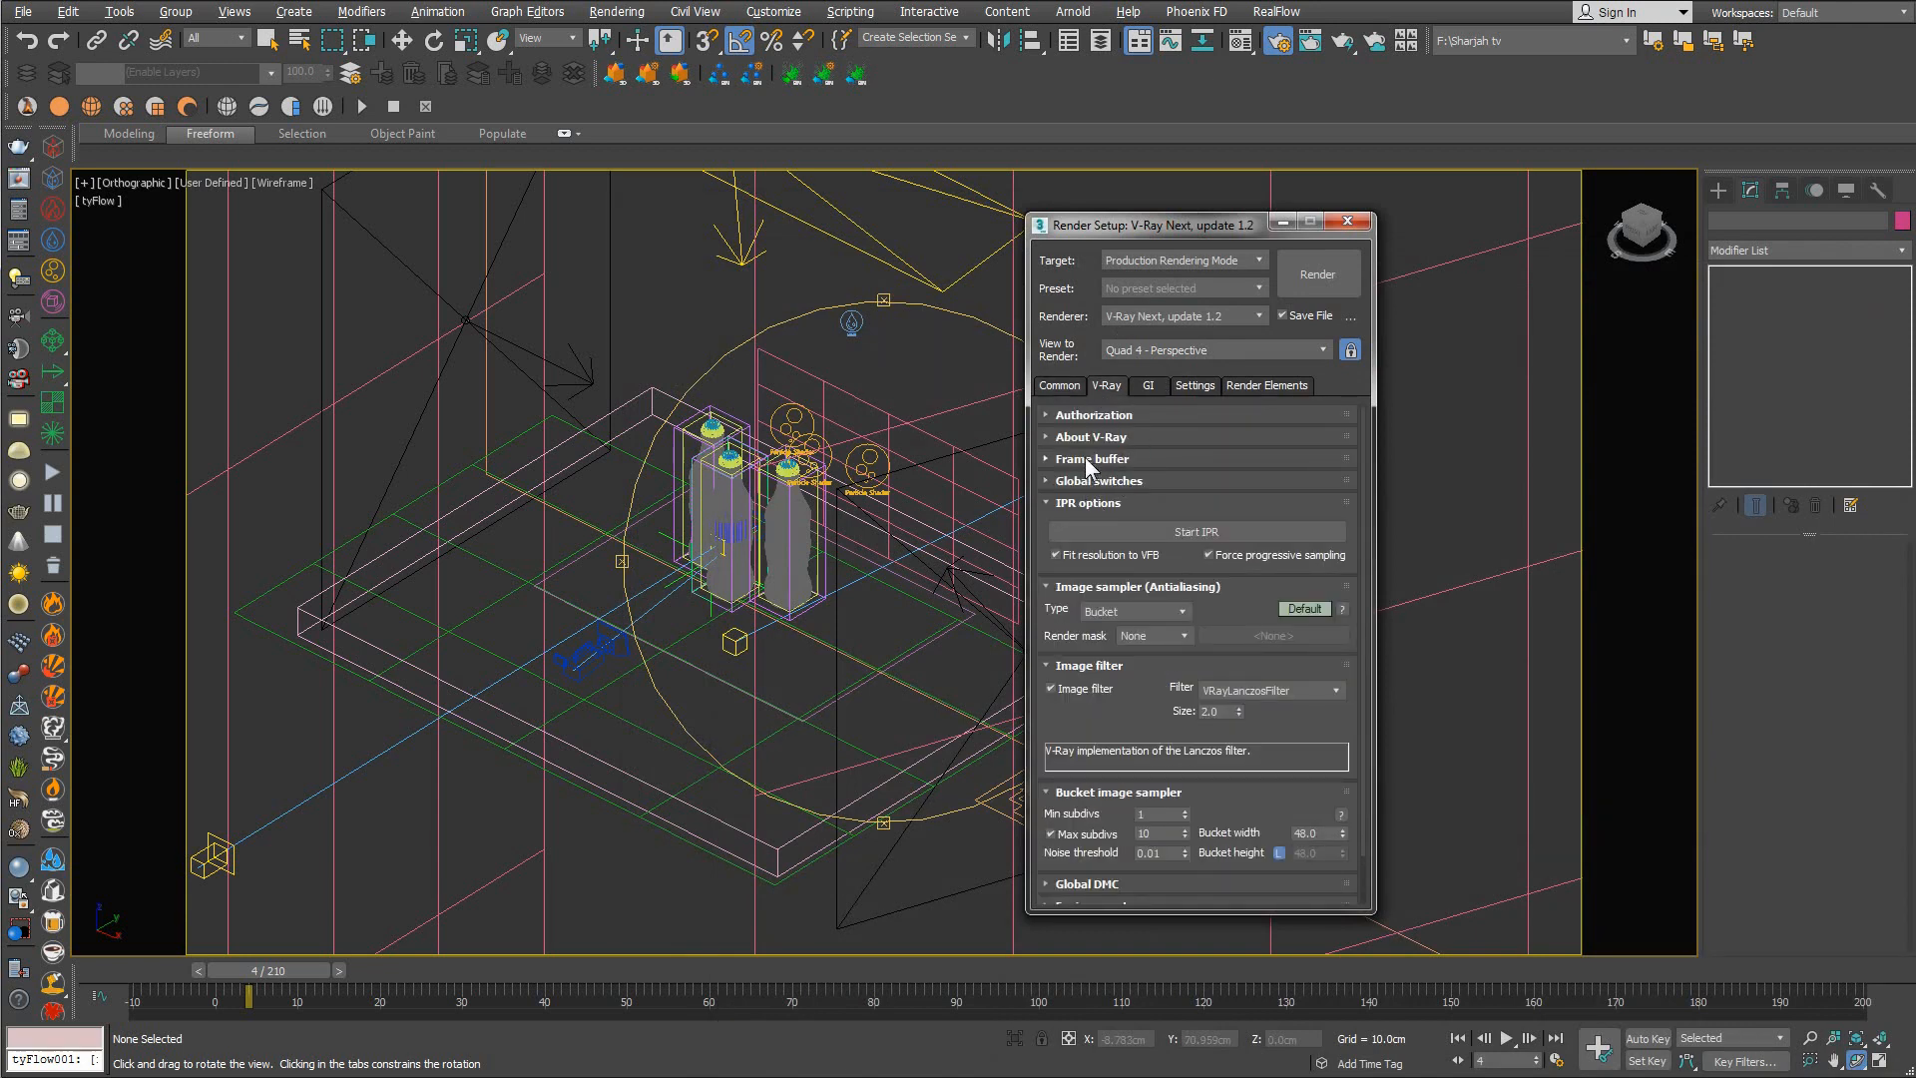
left_click(1088, 458)
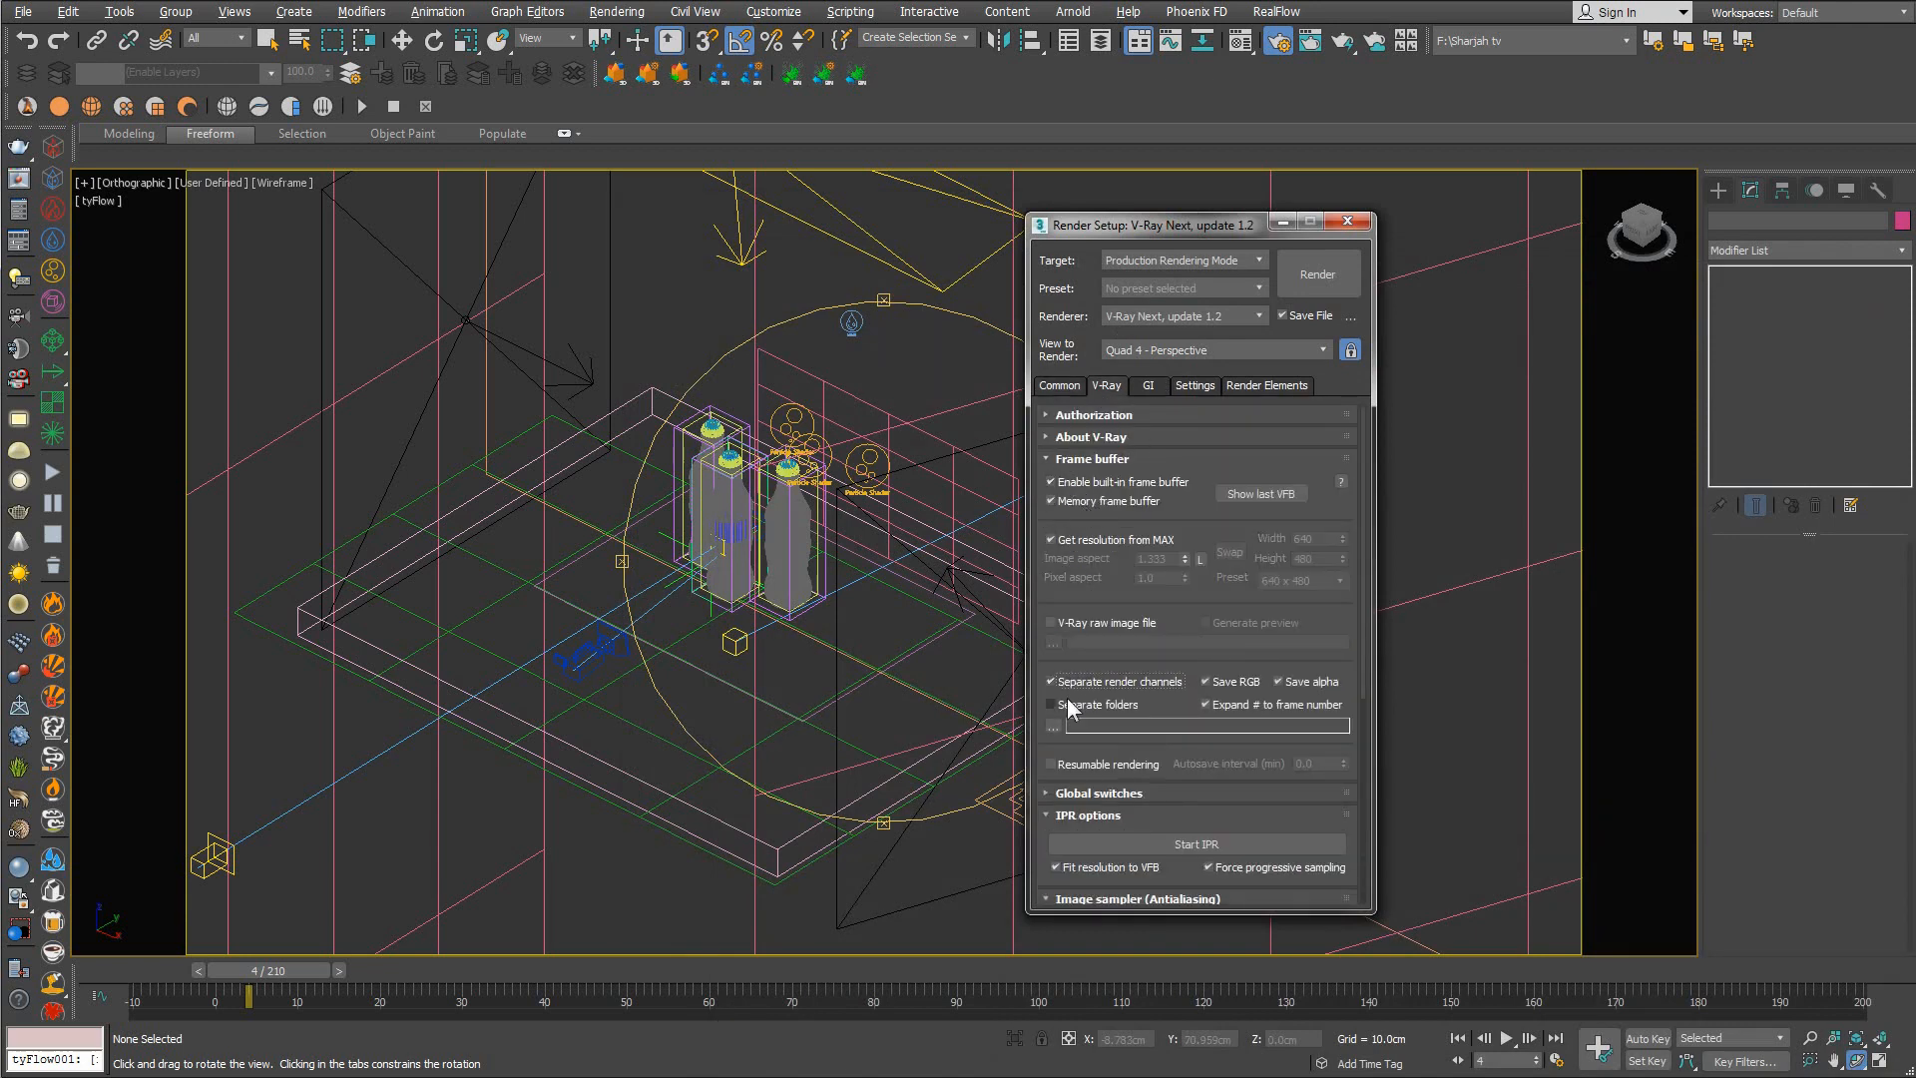
left_click(1052, 704)
left_click(1274, 385)
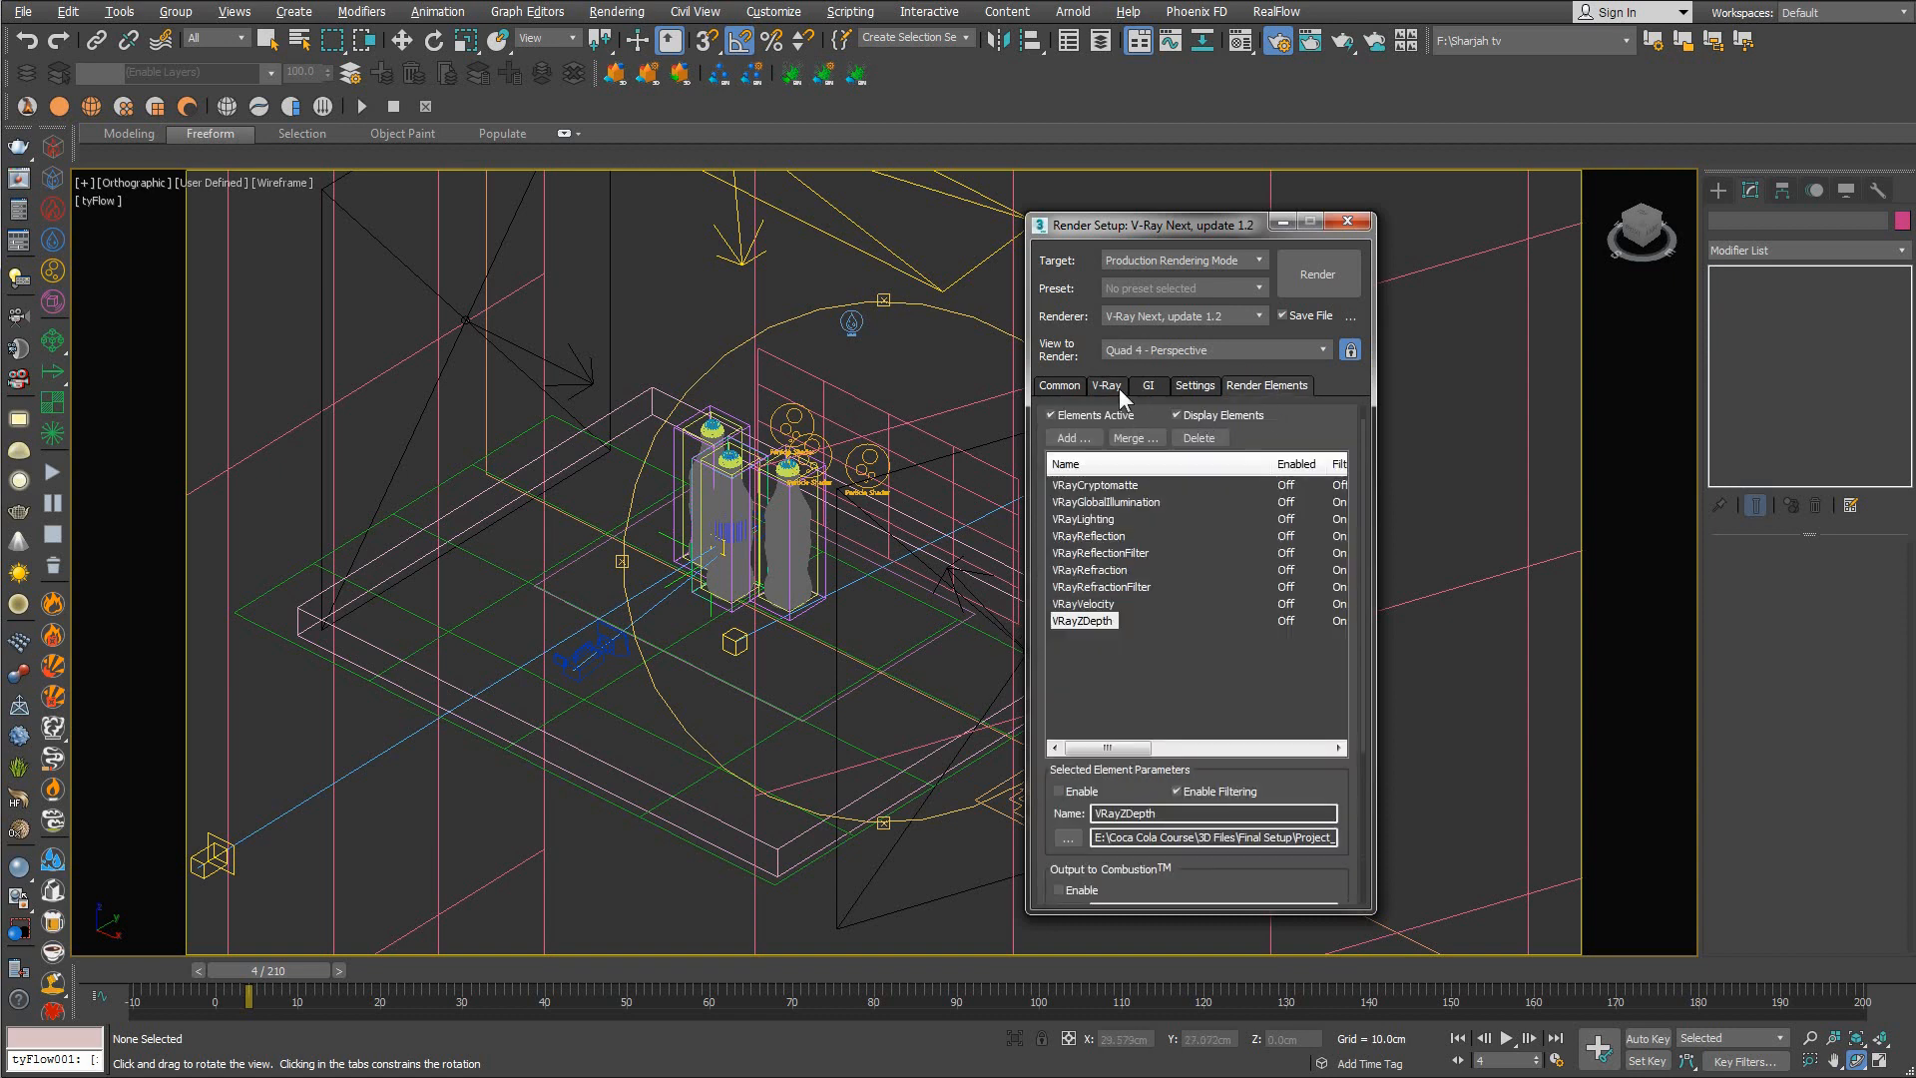
left_click(1116, 385)
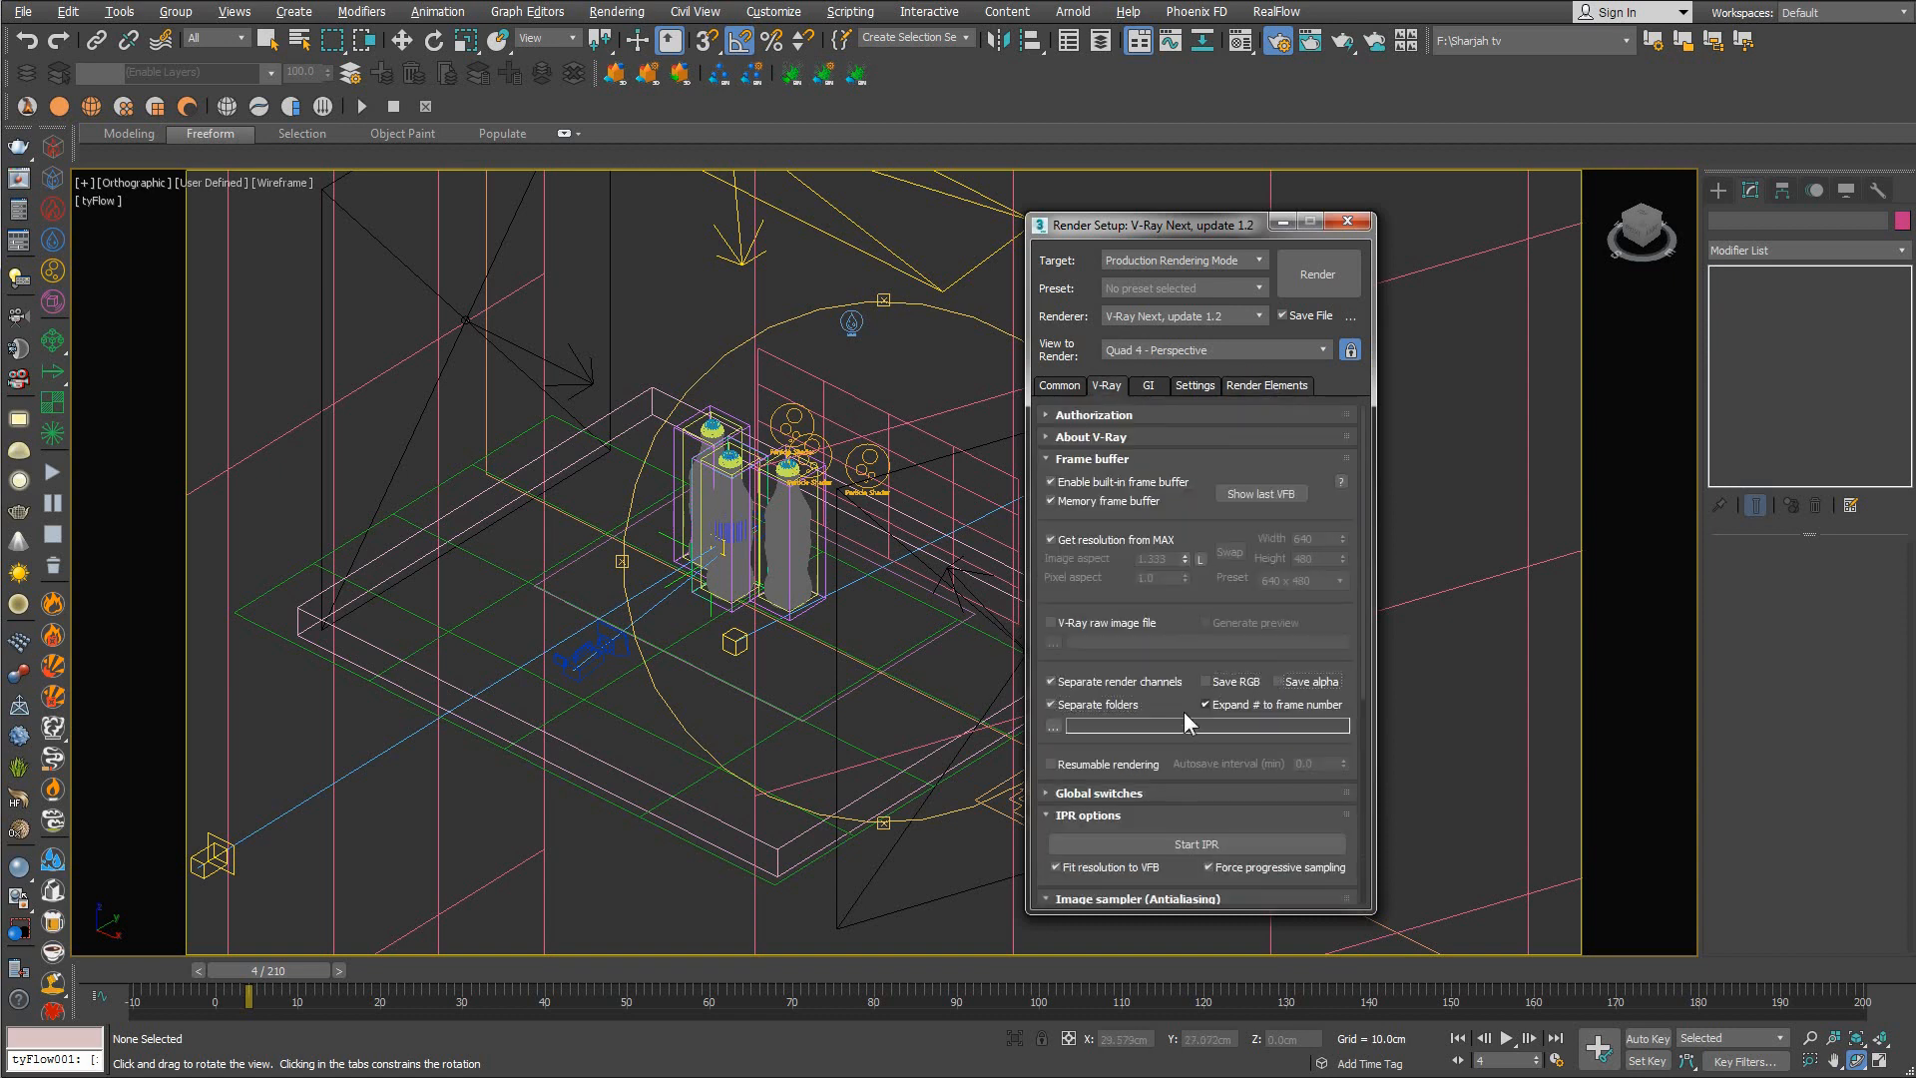
Check the save location offered for the separate render channels, the render elements list and the GI settings
left_click(1054, 725)
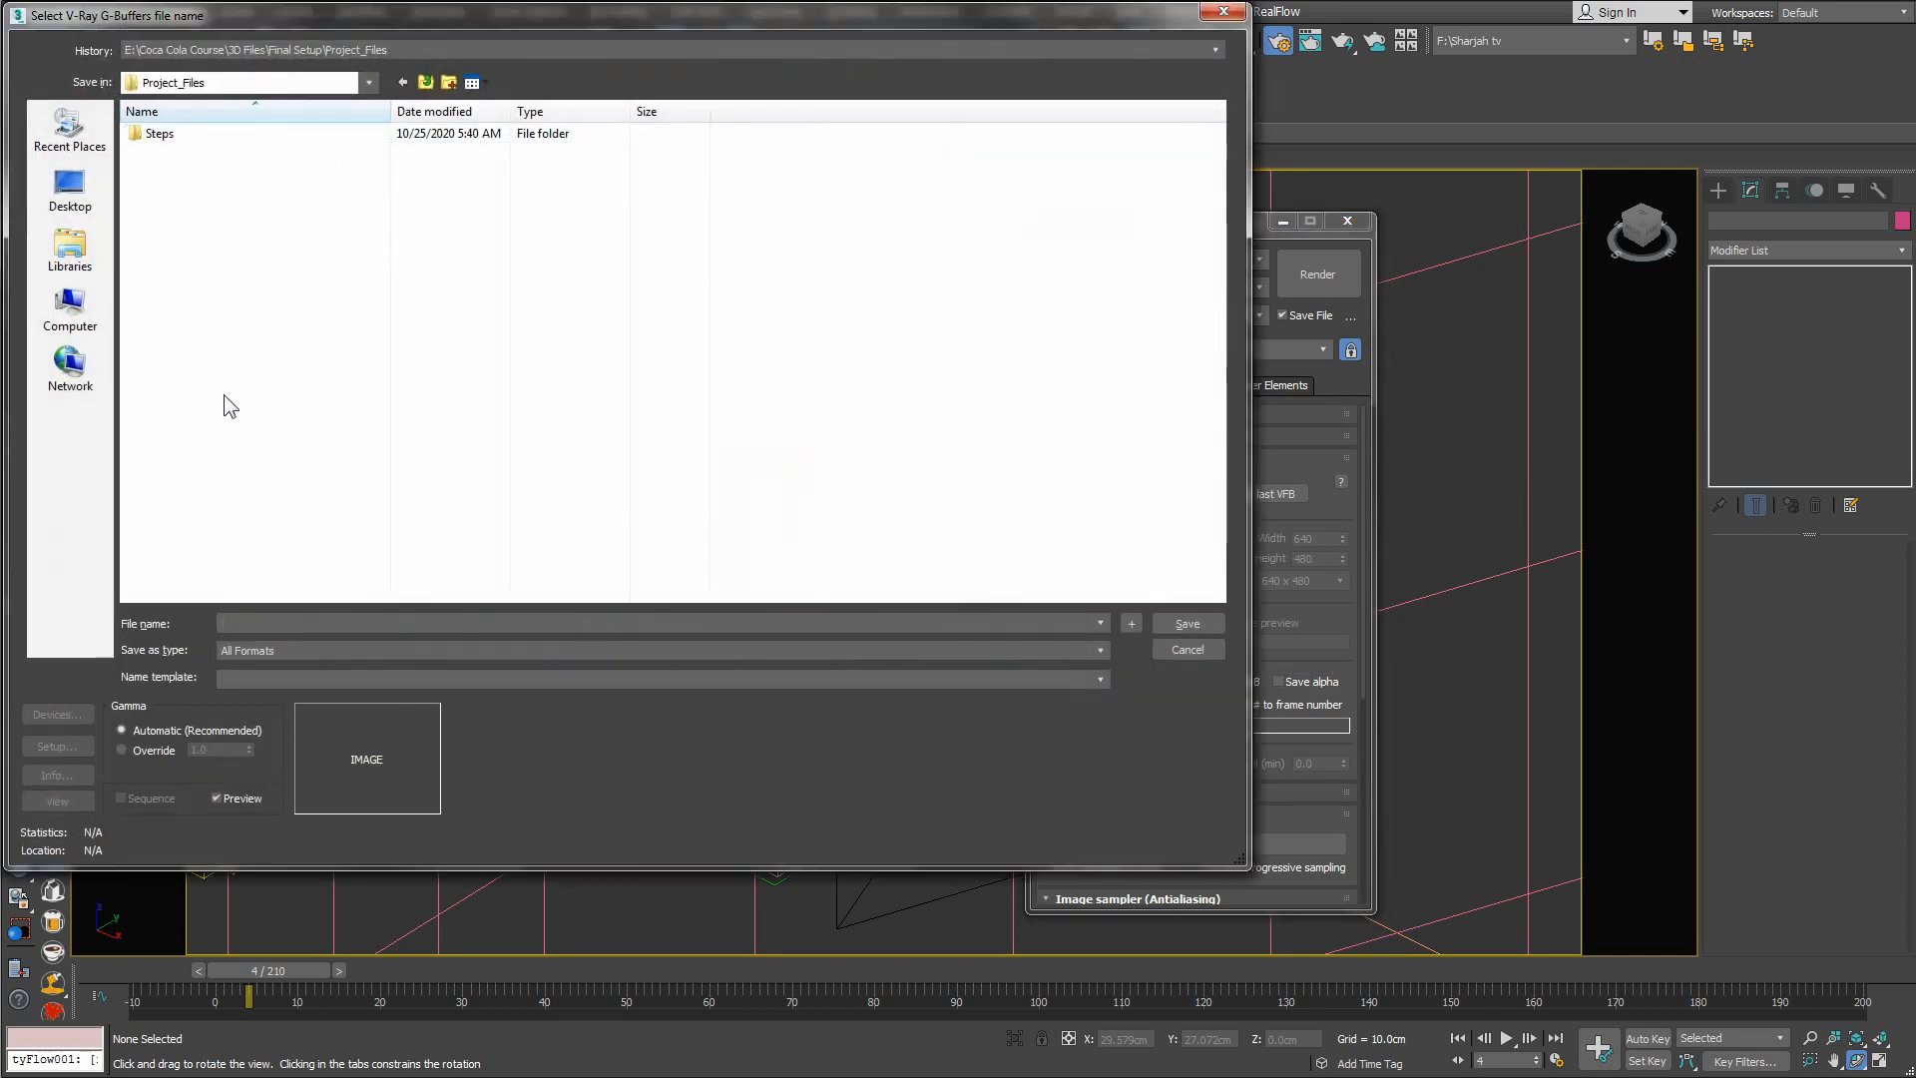
left_click(1187, 650)
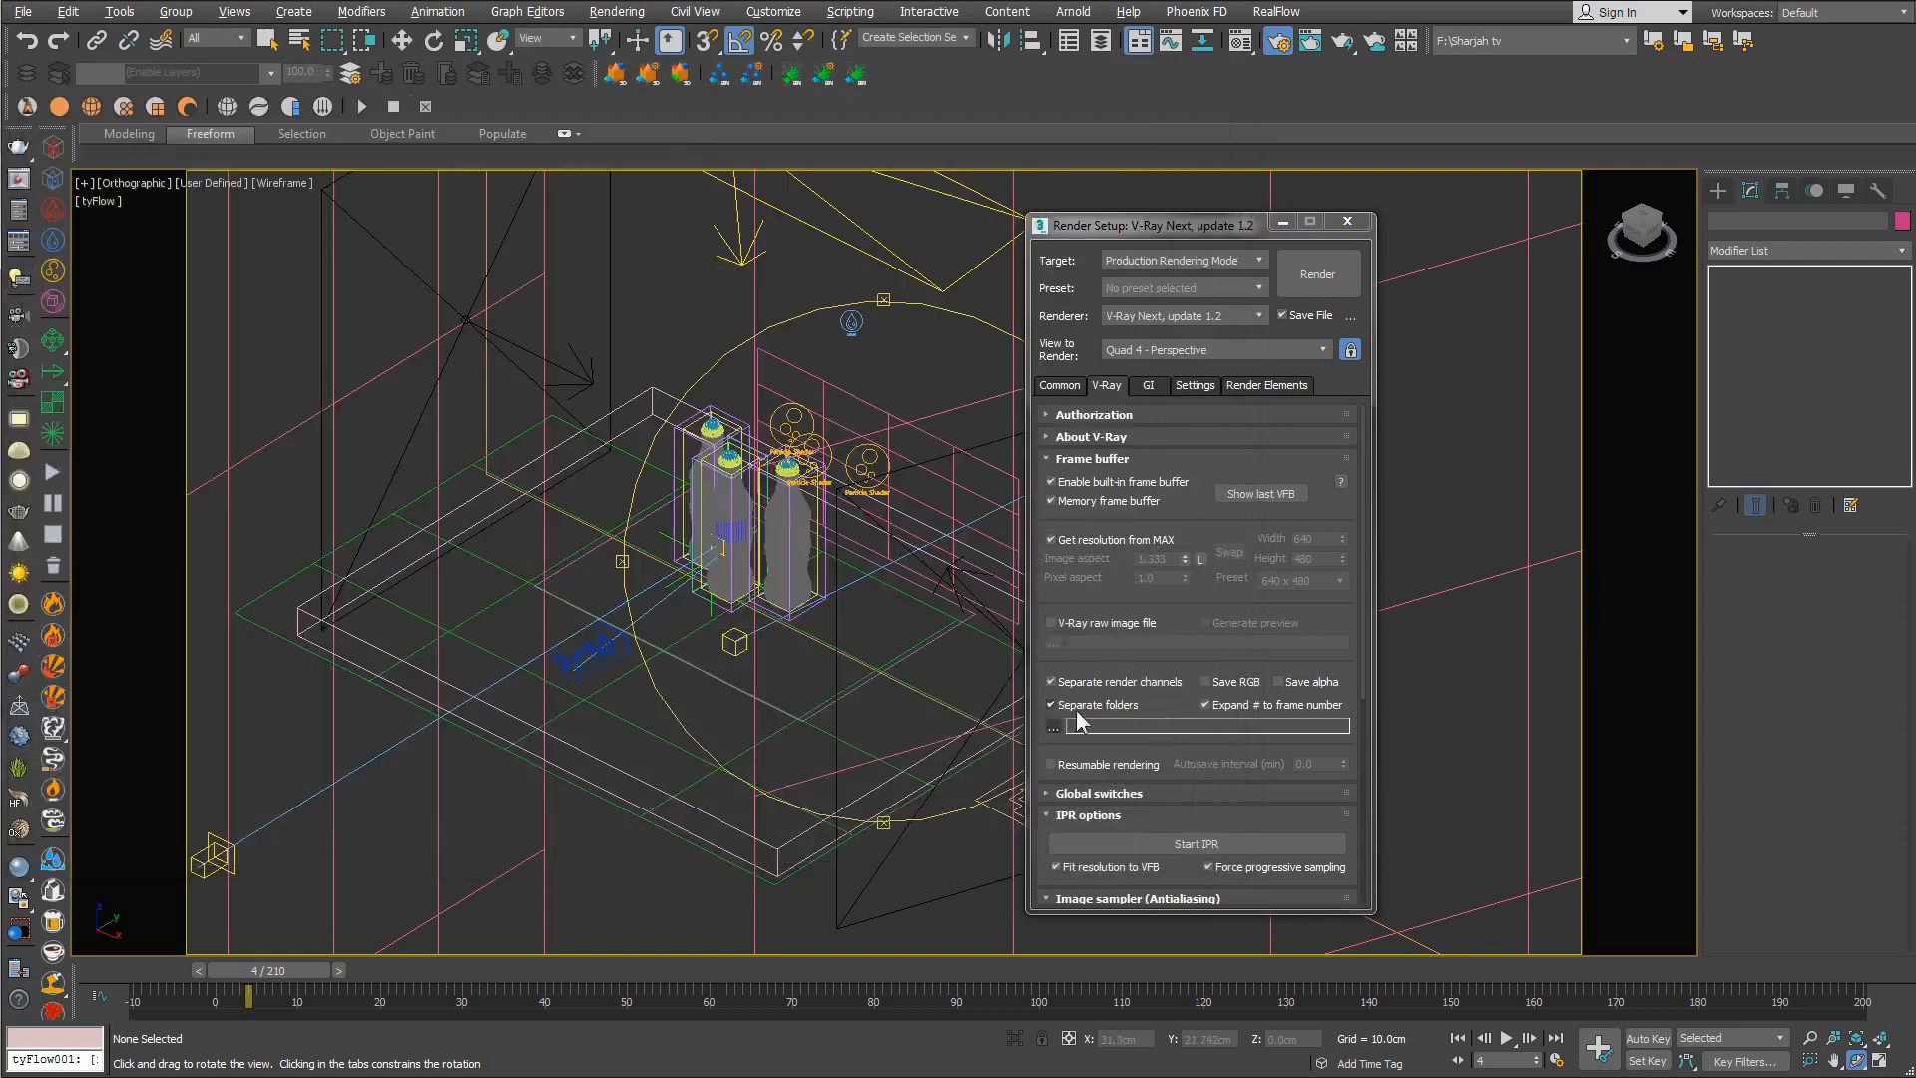
left_click(1260, 385)
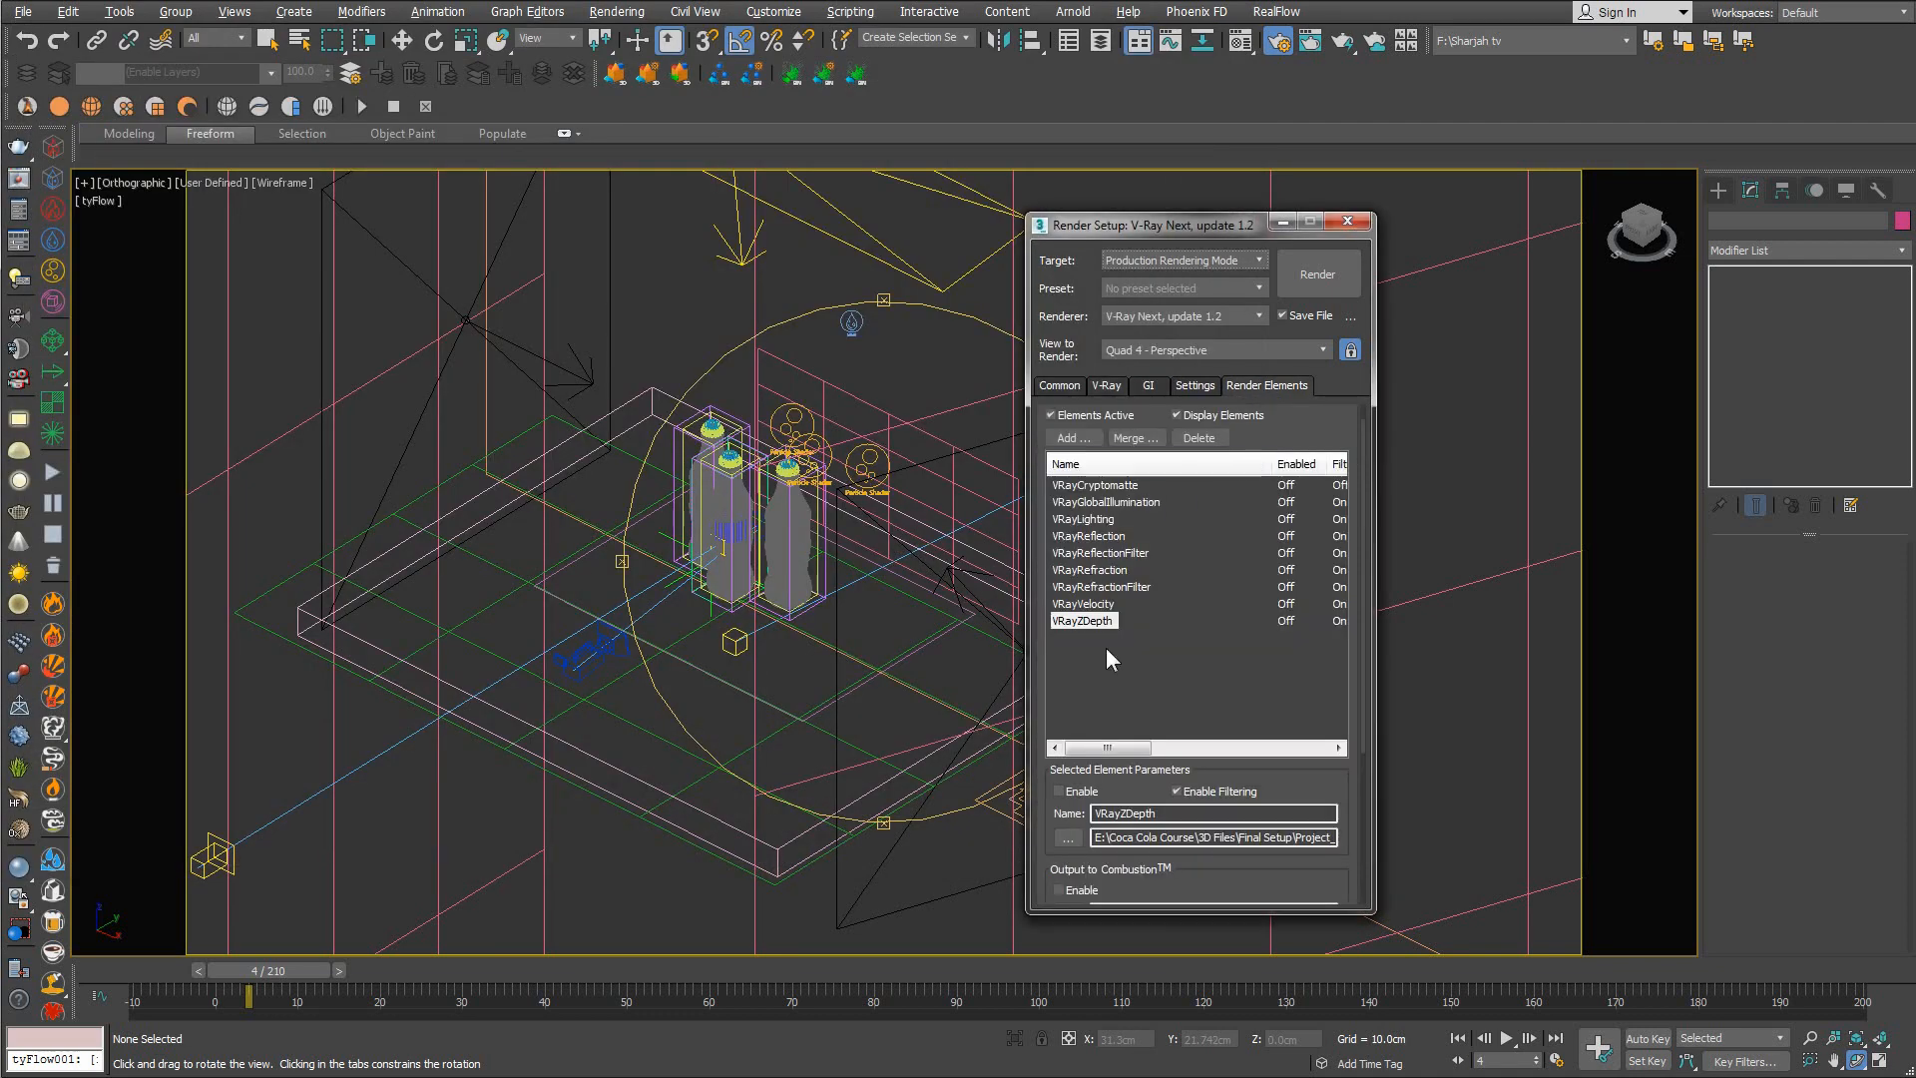
left_click(1148, 389)
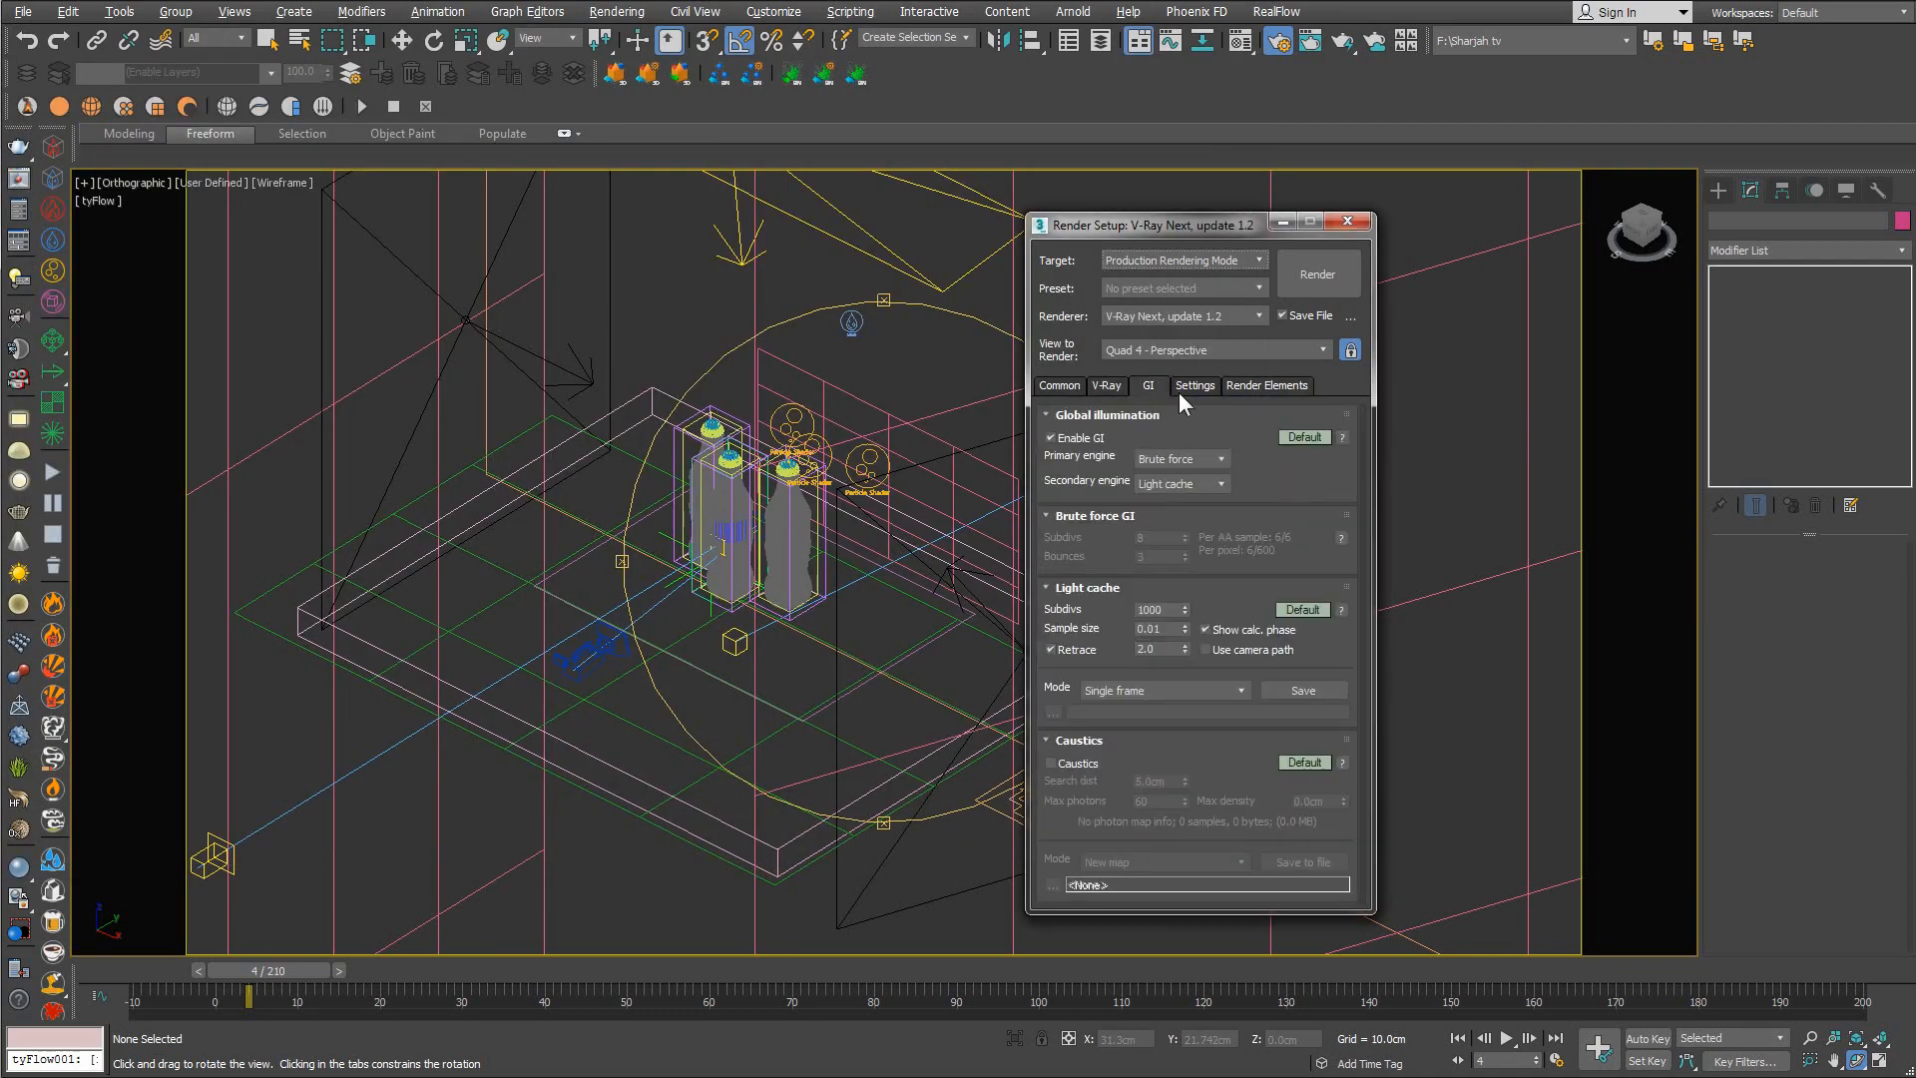
left_click(1106, 387)
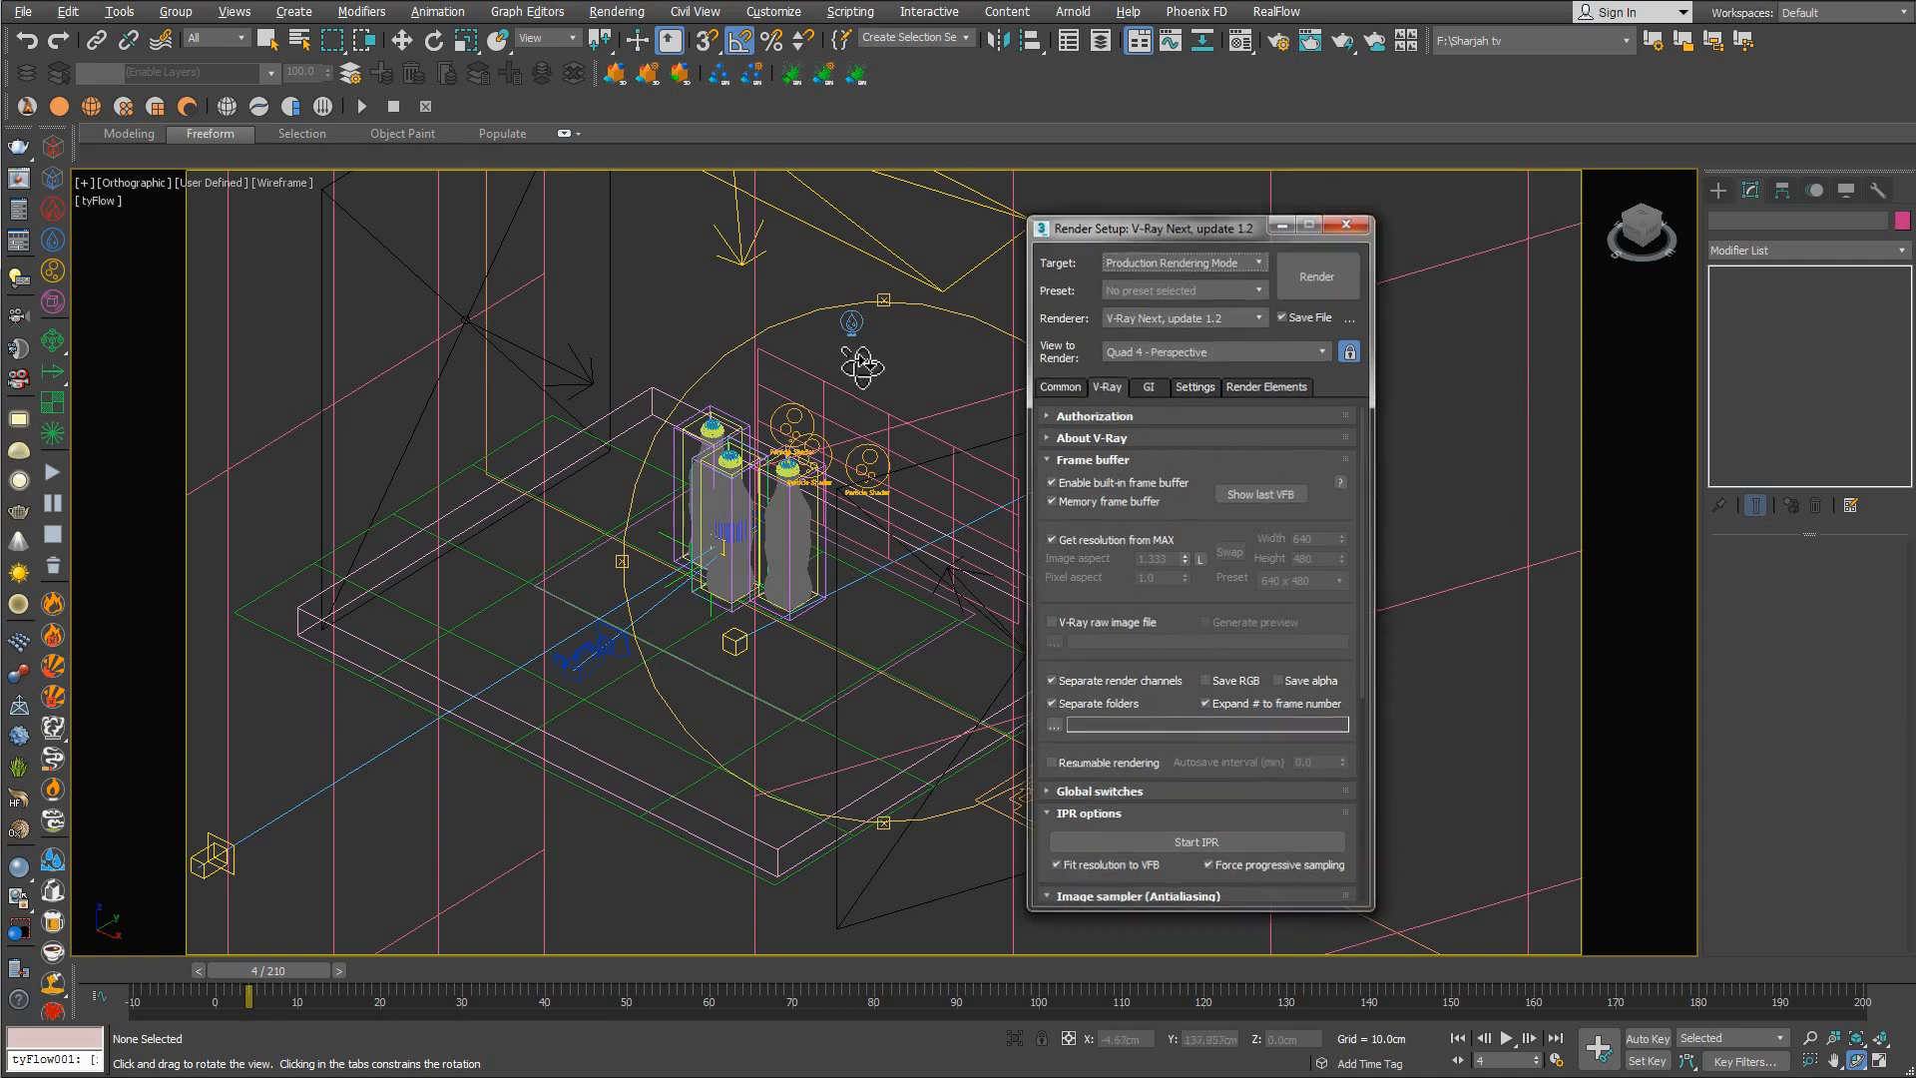
Maximize the physical camera viewport and open its context menu
left_click_drag(776, 574, 825, 564)
middle_click_drag(894, 530, 894, 575)
key("alt+w")
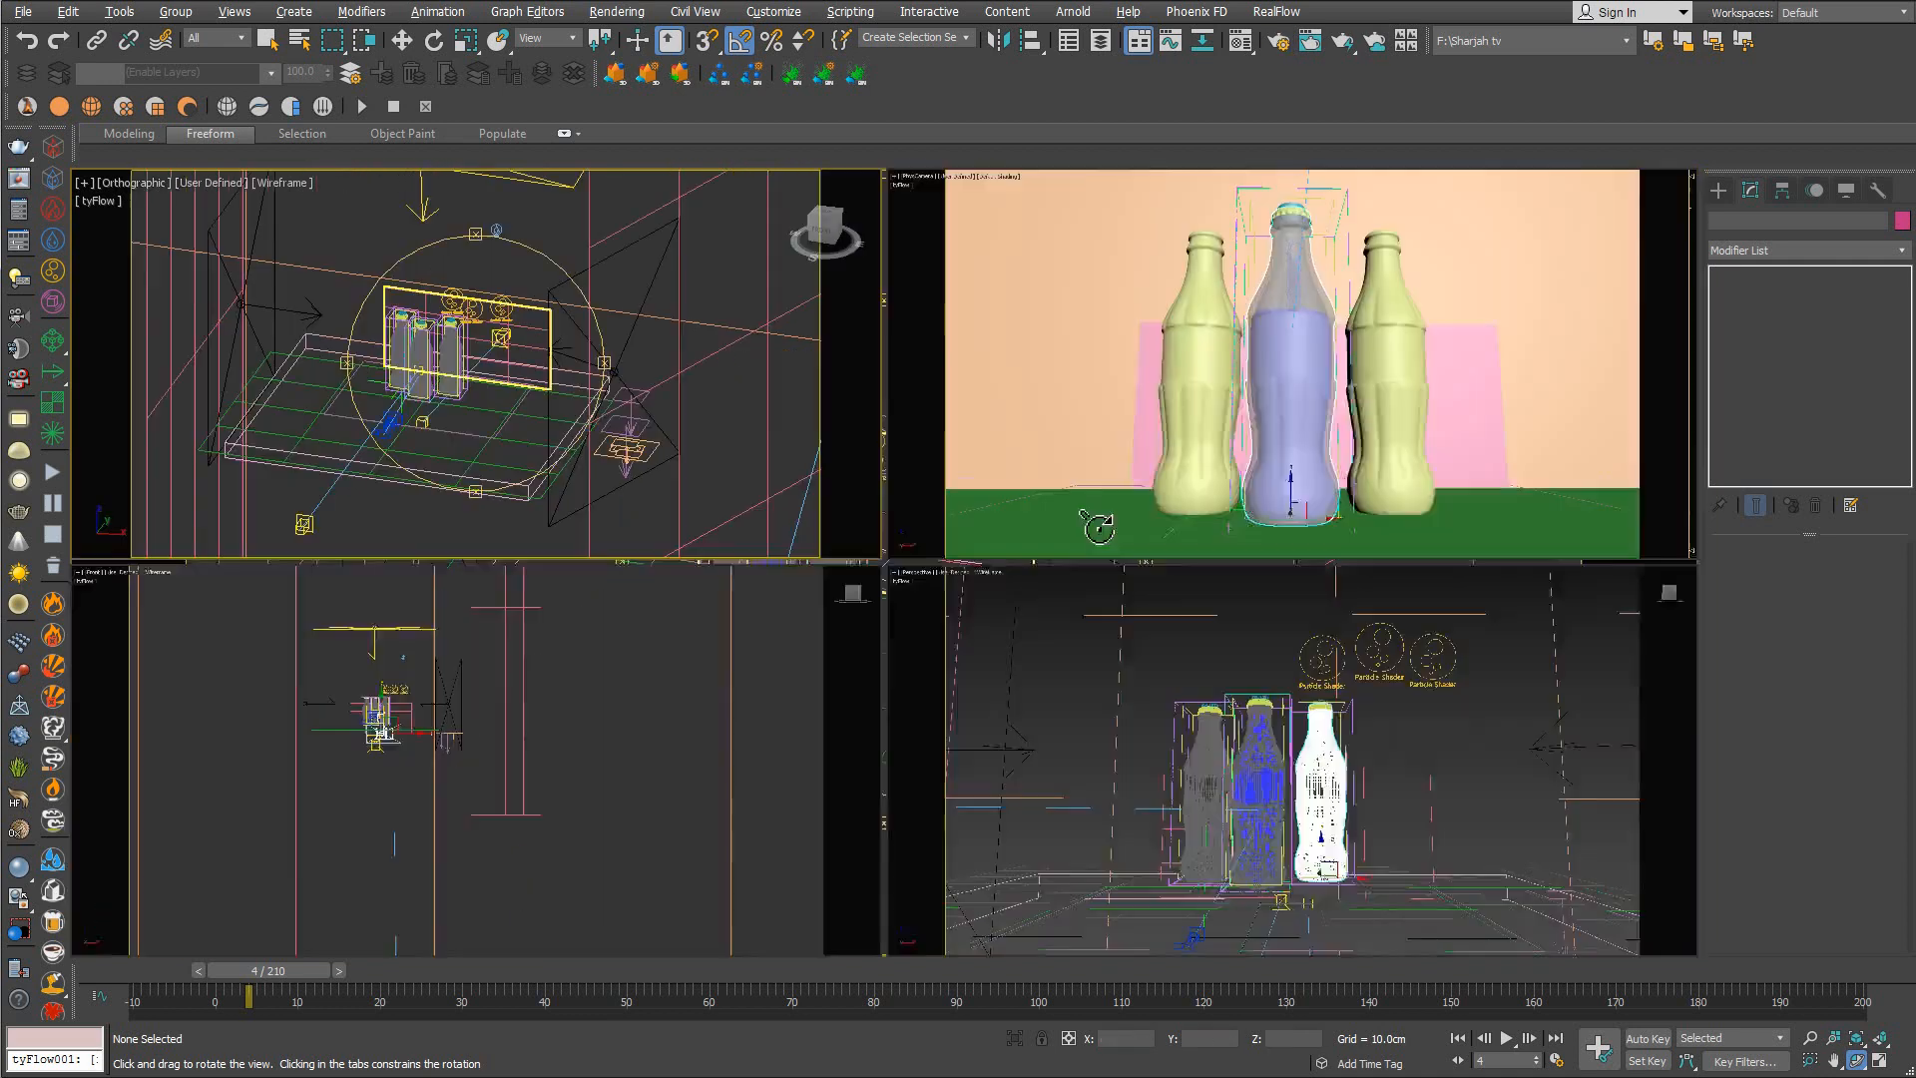
right_click(1098, 526)
key("alt+w")
right_click(1043, 486)
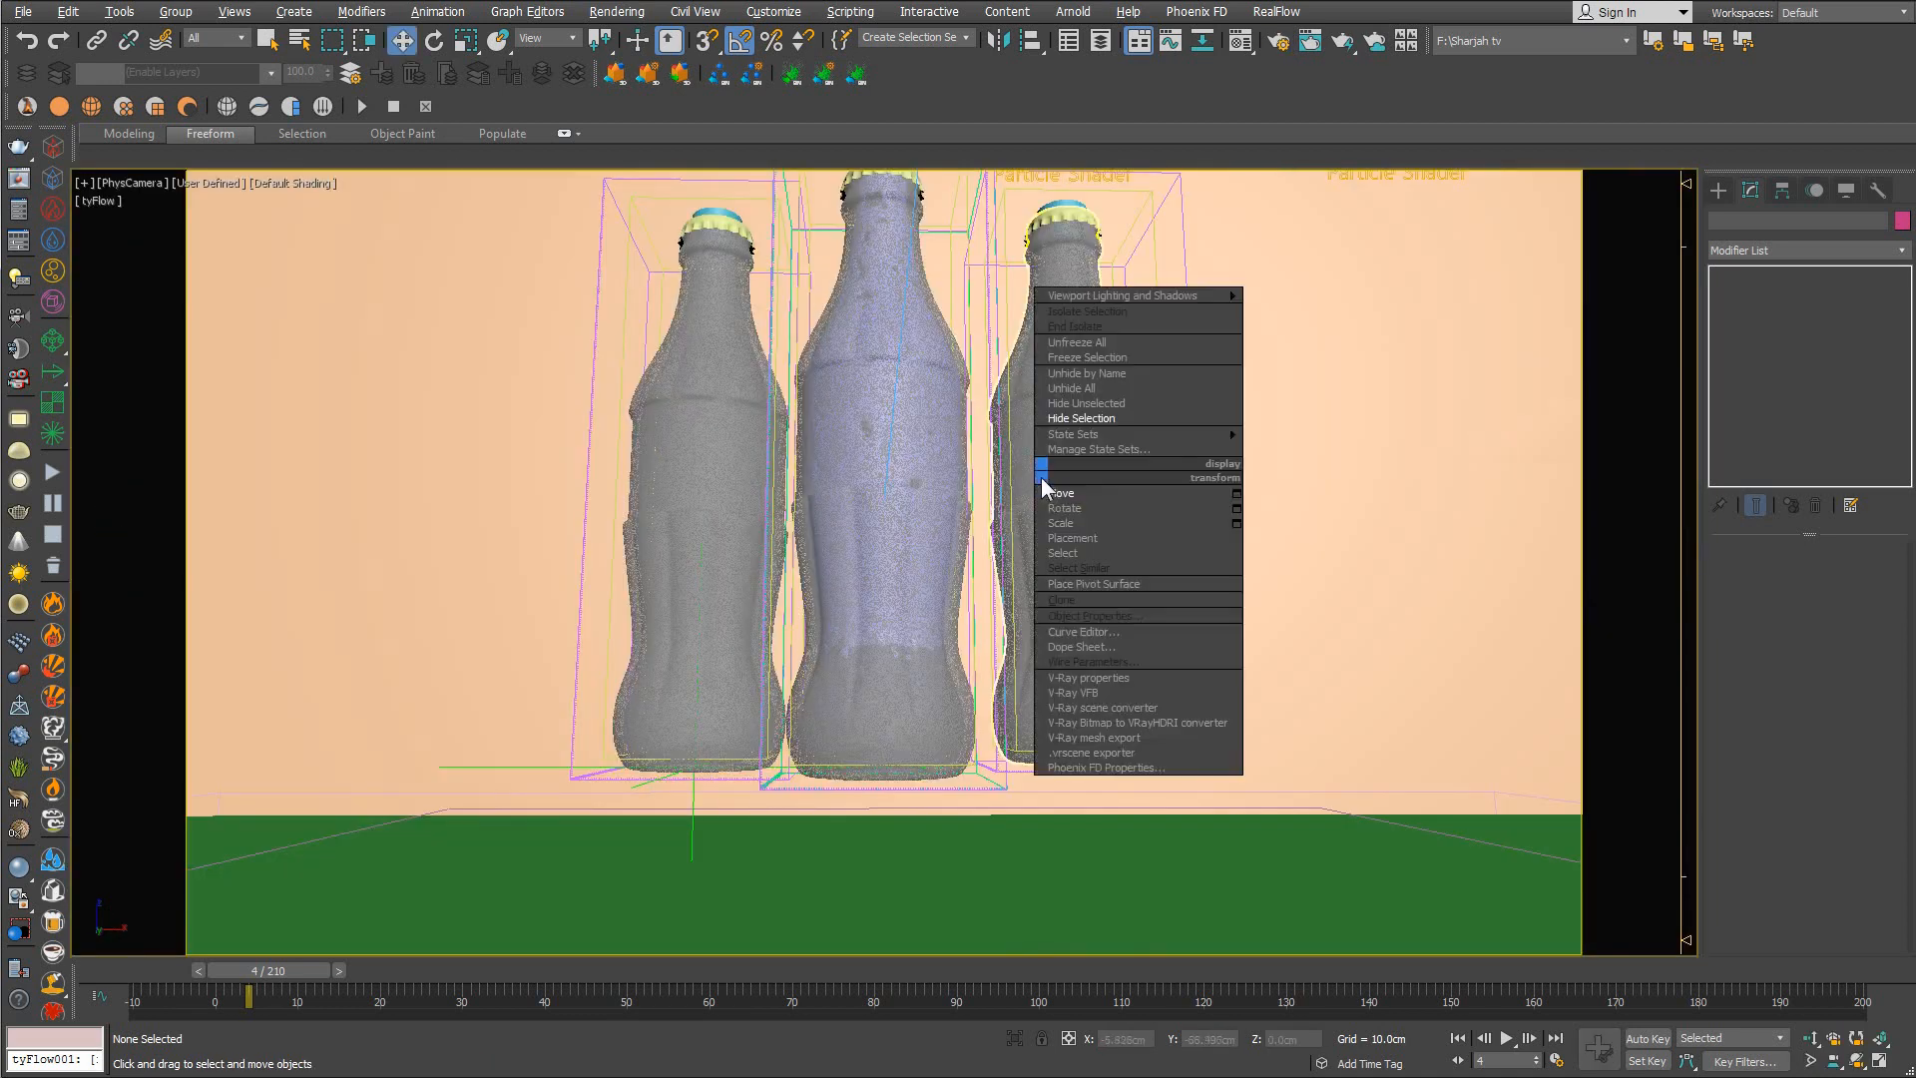
Keep the Move tool active and switch from the physical camera view to a maximized orthographic viewport
left_click(1049, 493)
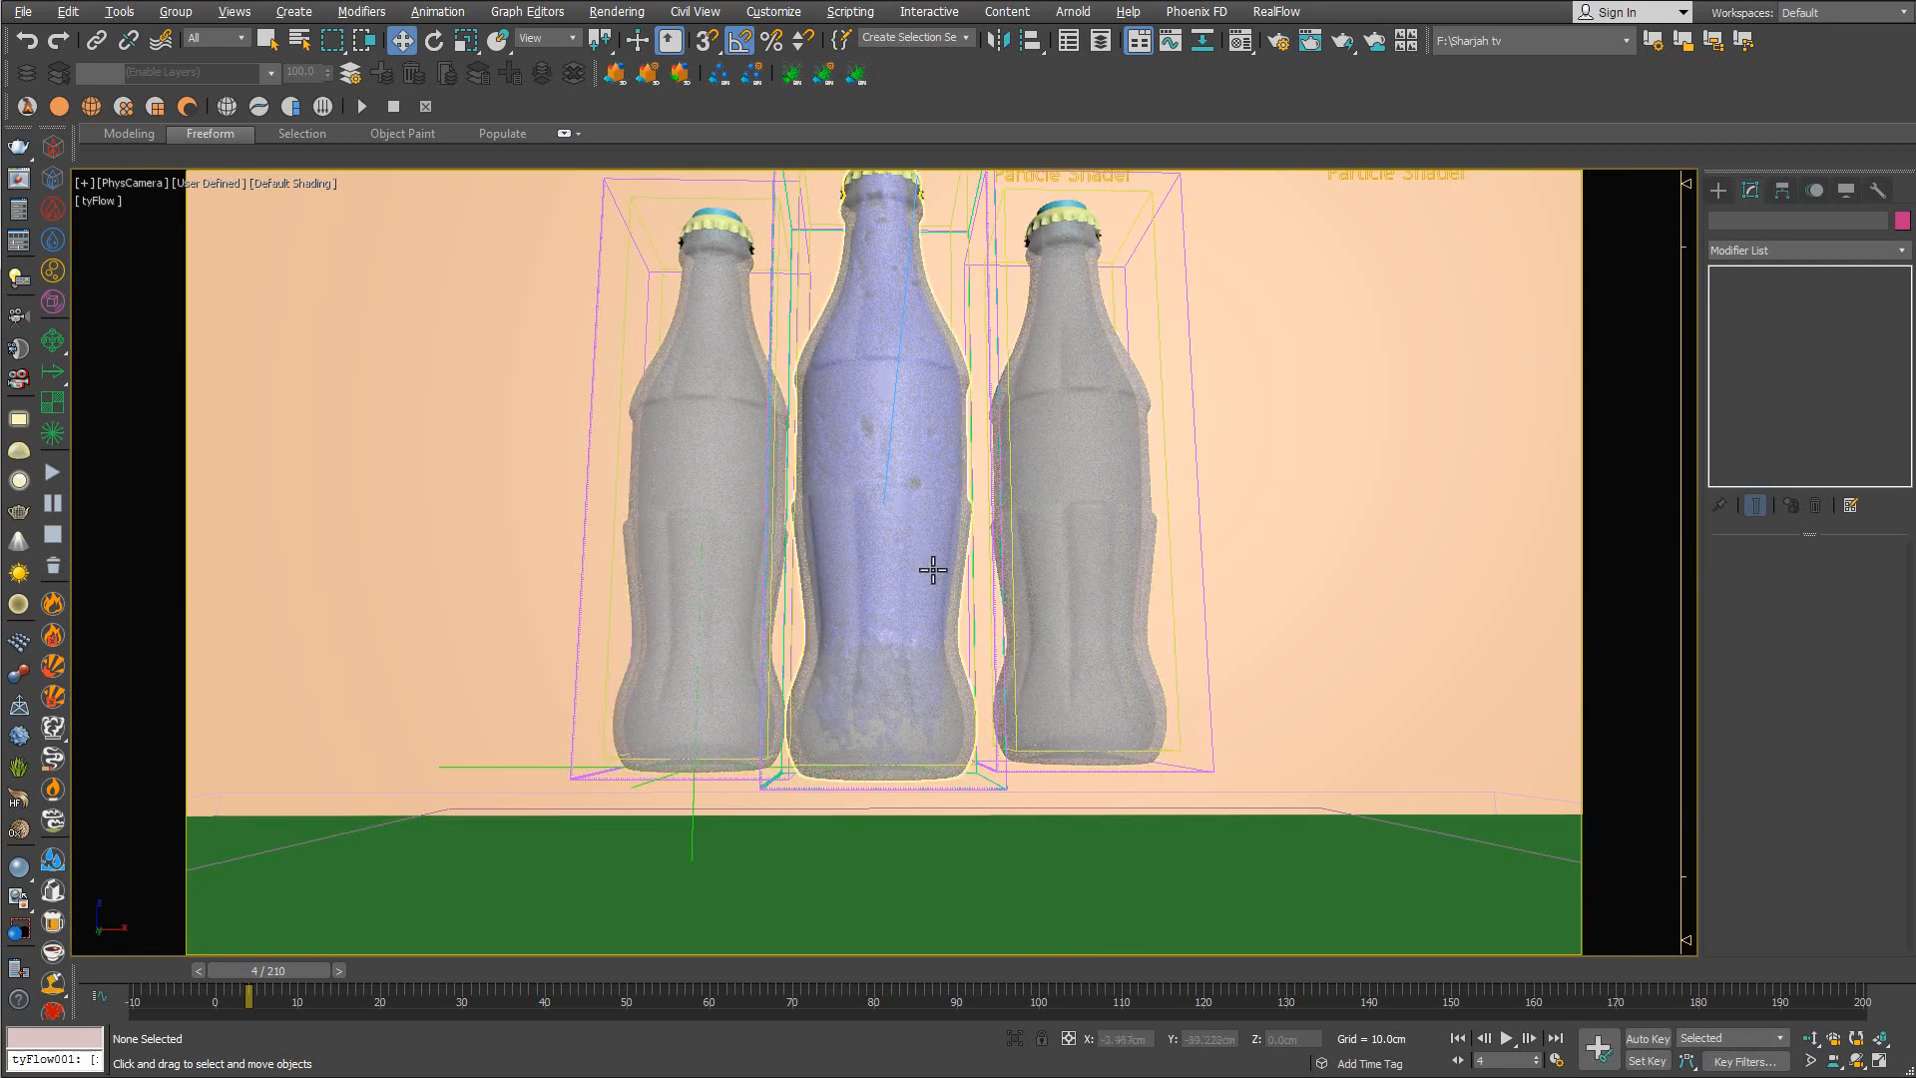
key("alt+w")
scroll(519, 323, "up", 3)
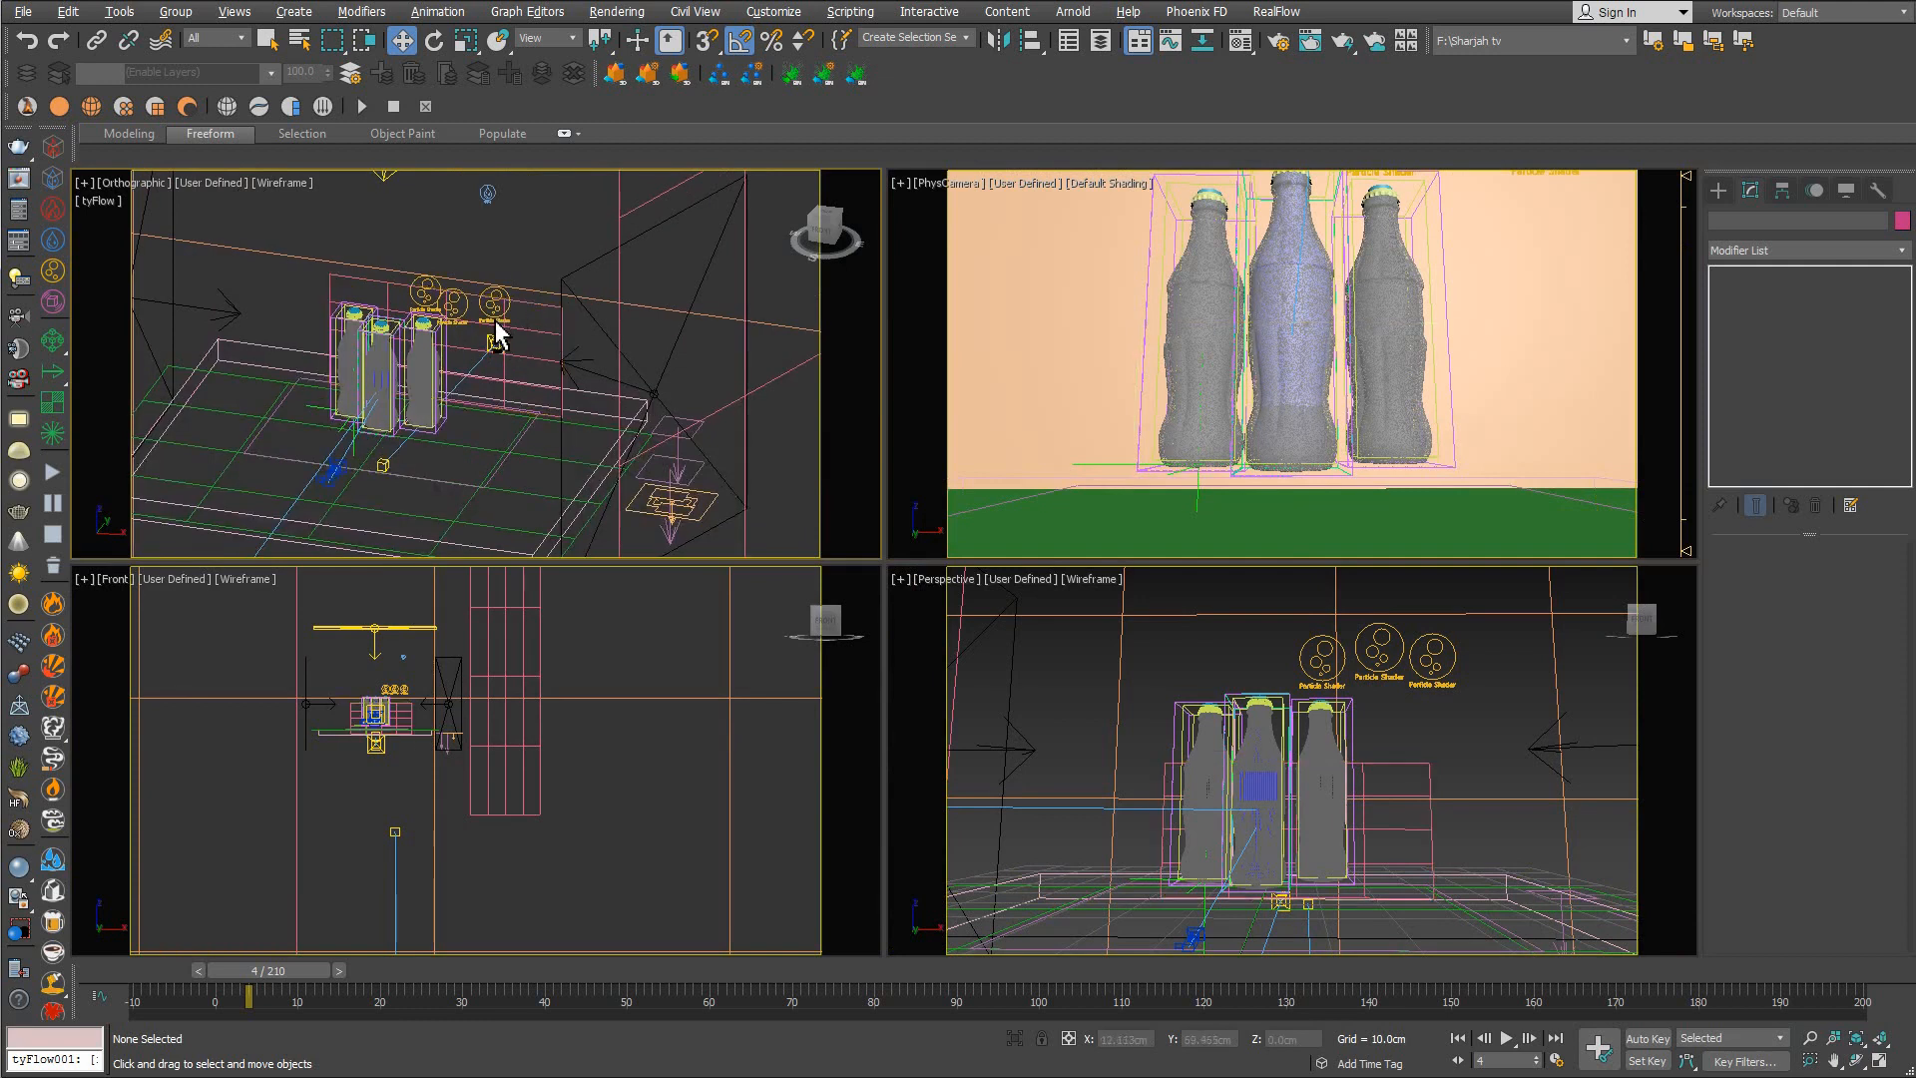
key("alt+w")
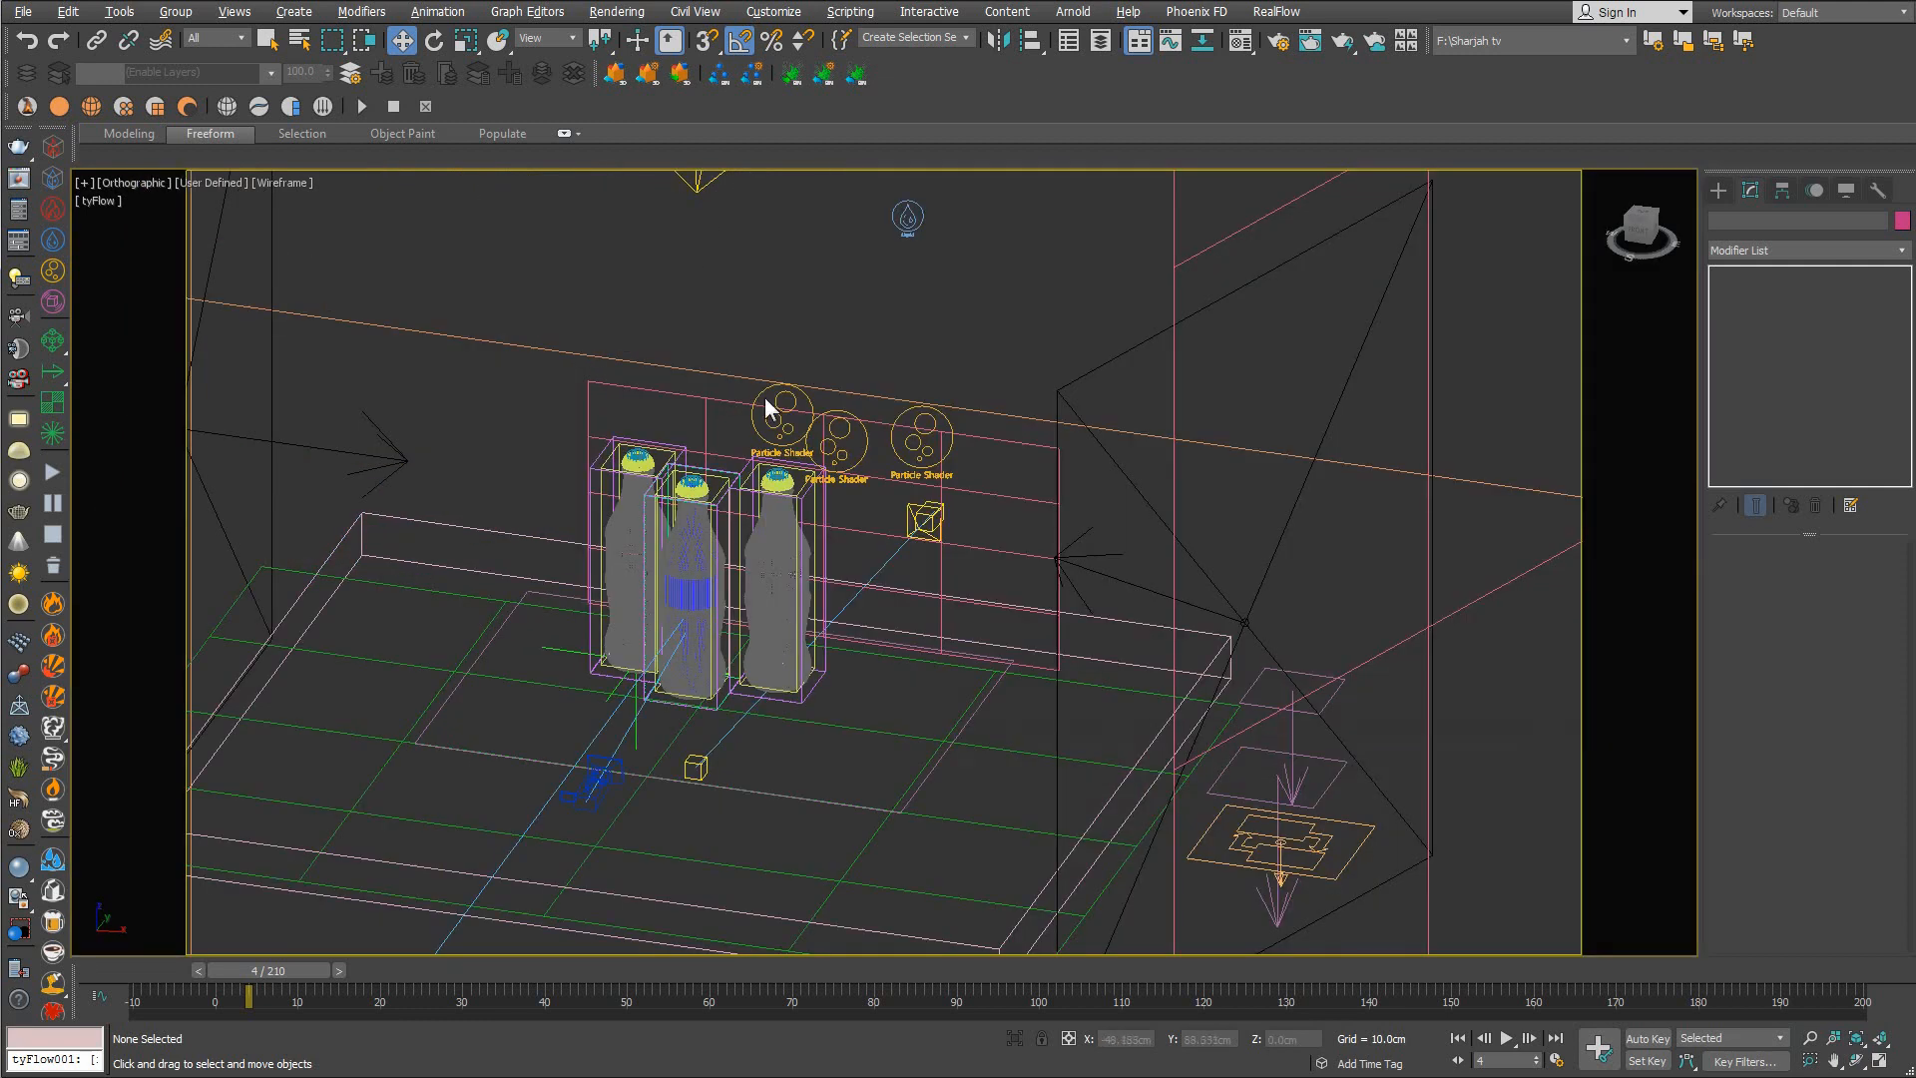
Select the PhoenixFDLiquid002 foam particle shader and examine its General and Cellular/Bubbles/Splash settings
left_click(917, 439)
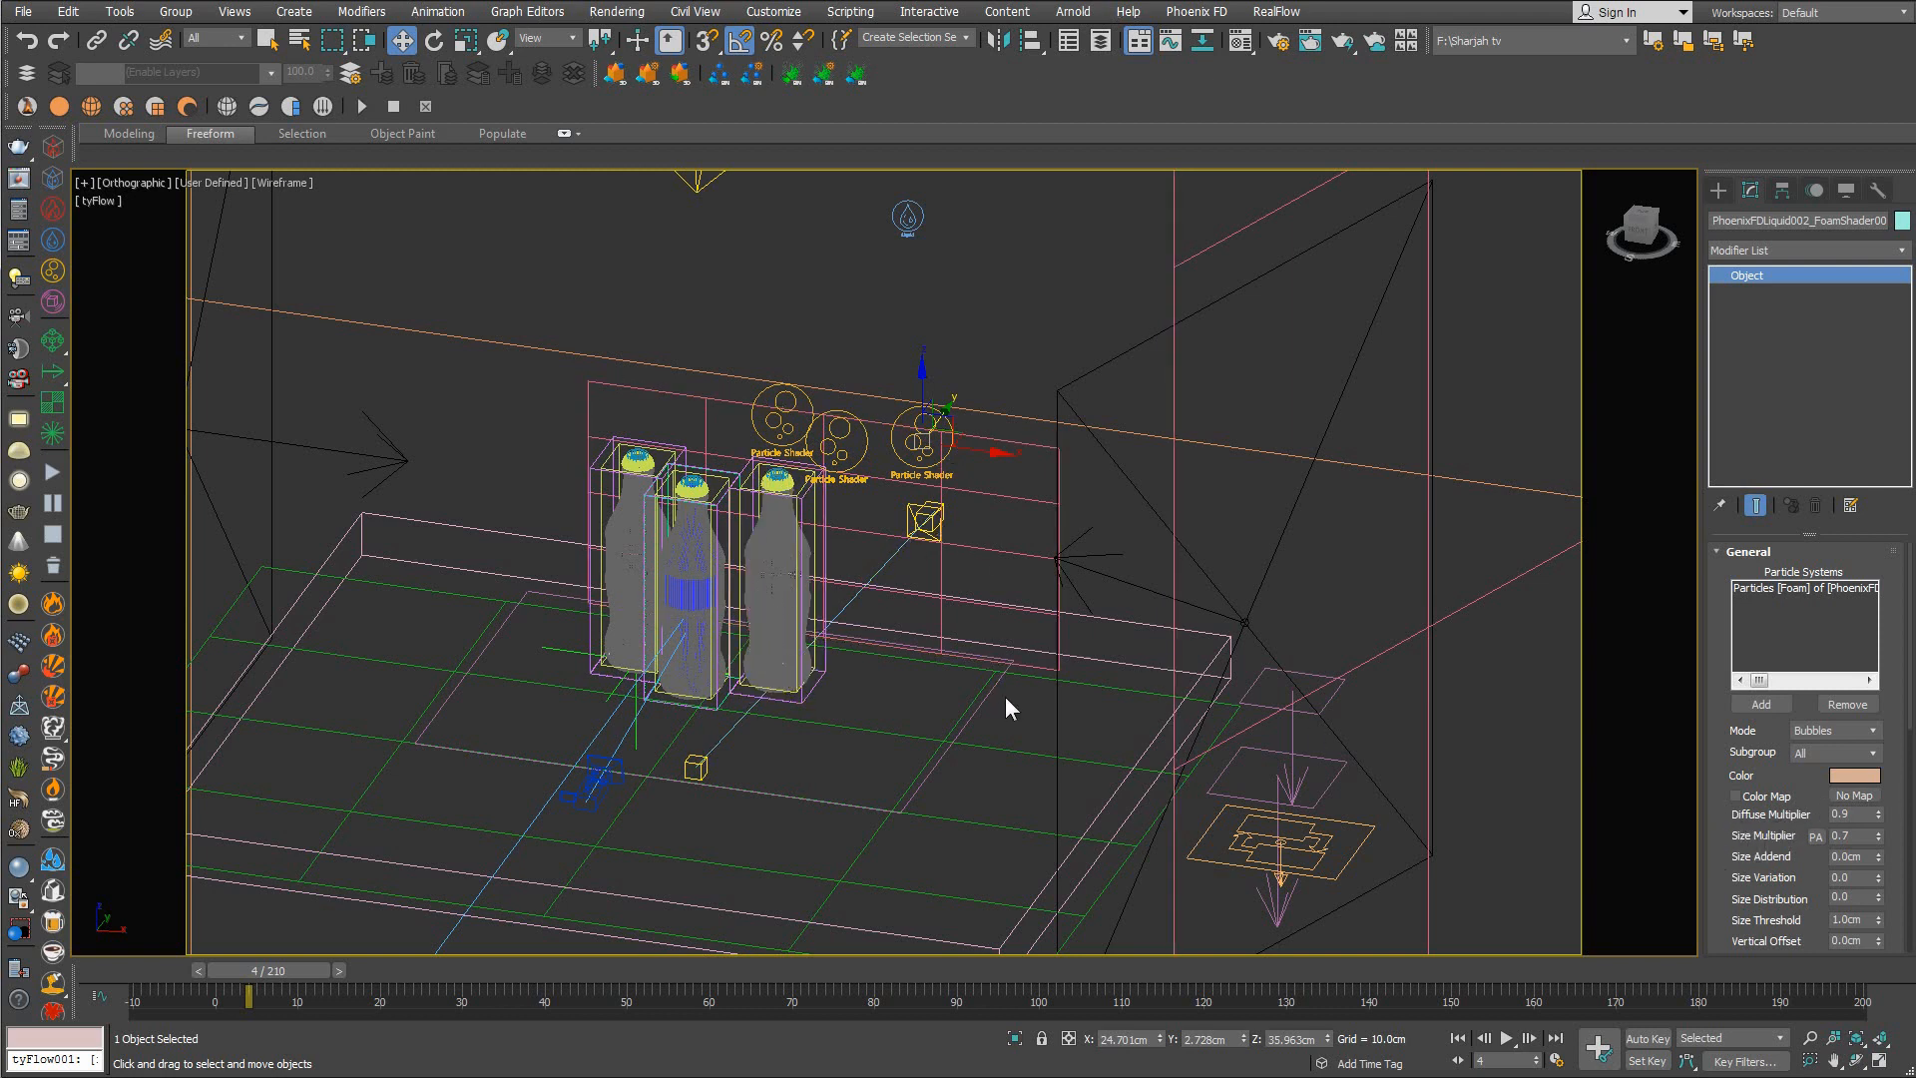
scroll(1731, 782, "down", 4)
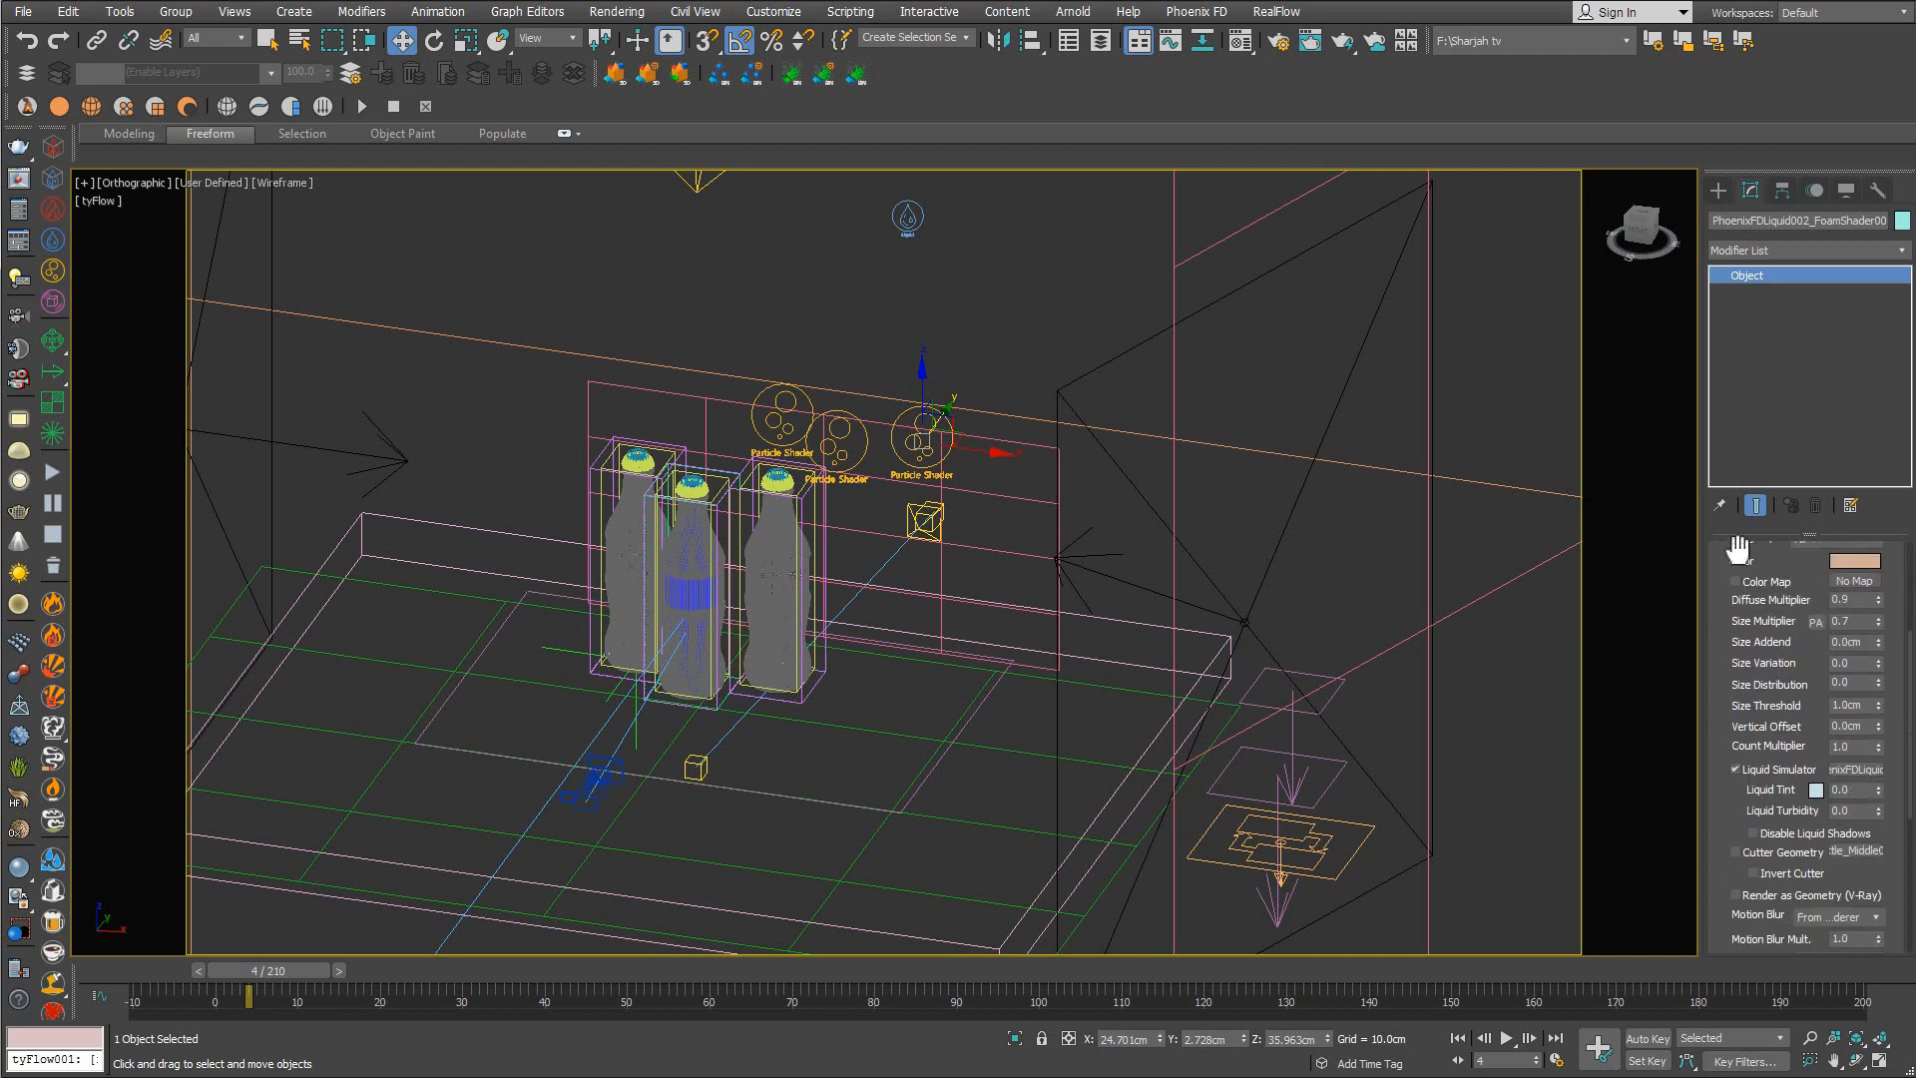
scroll(1722, 757, "down", 3)
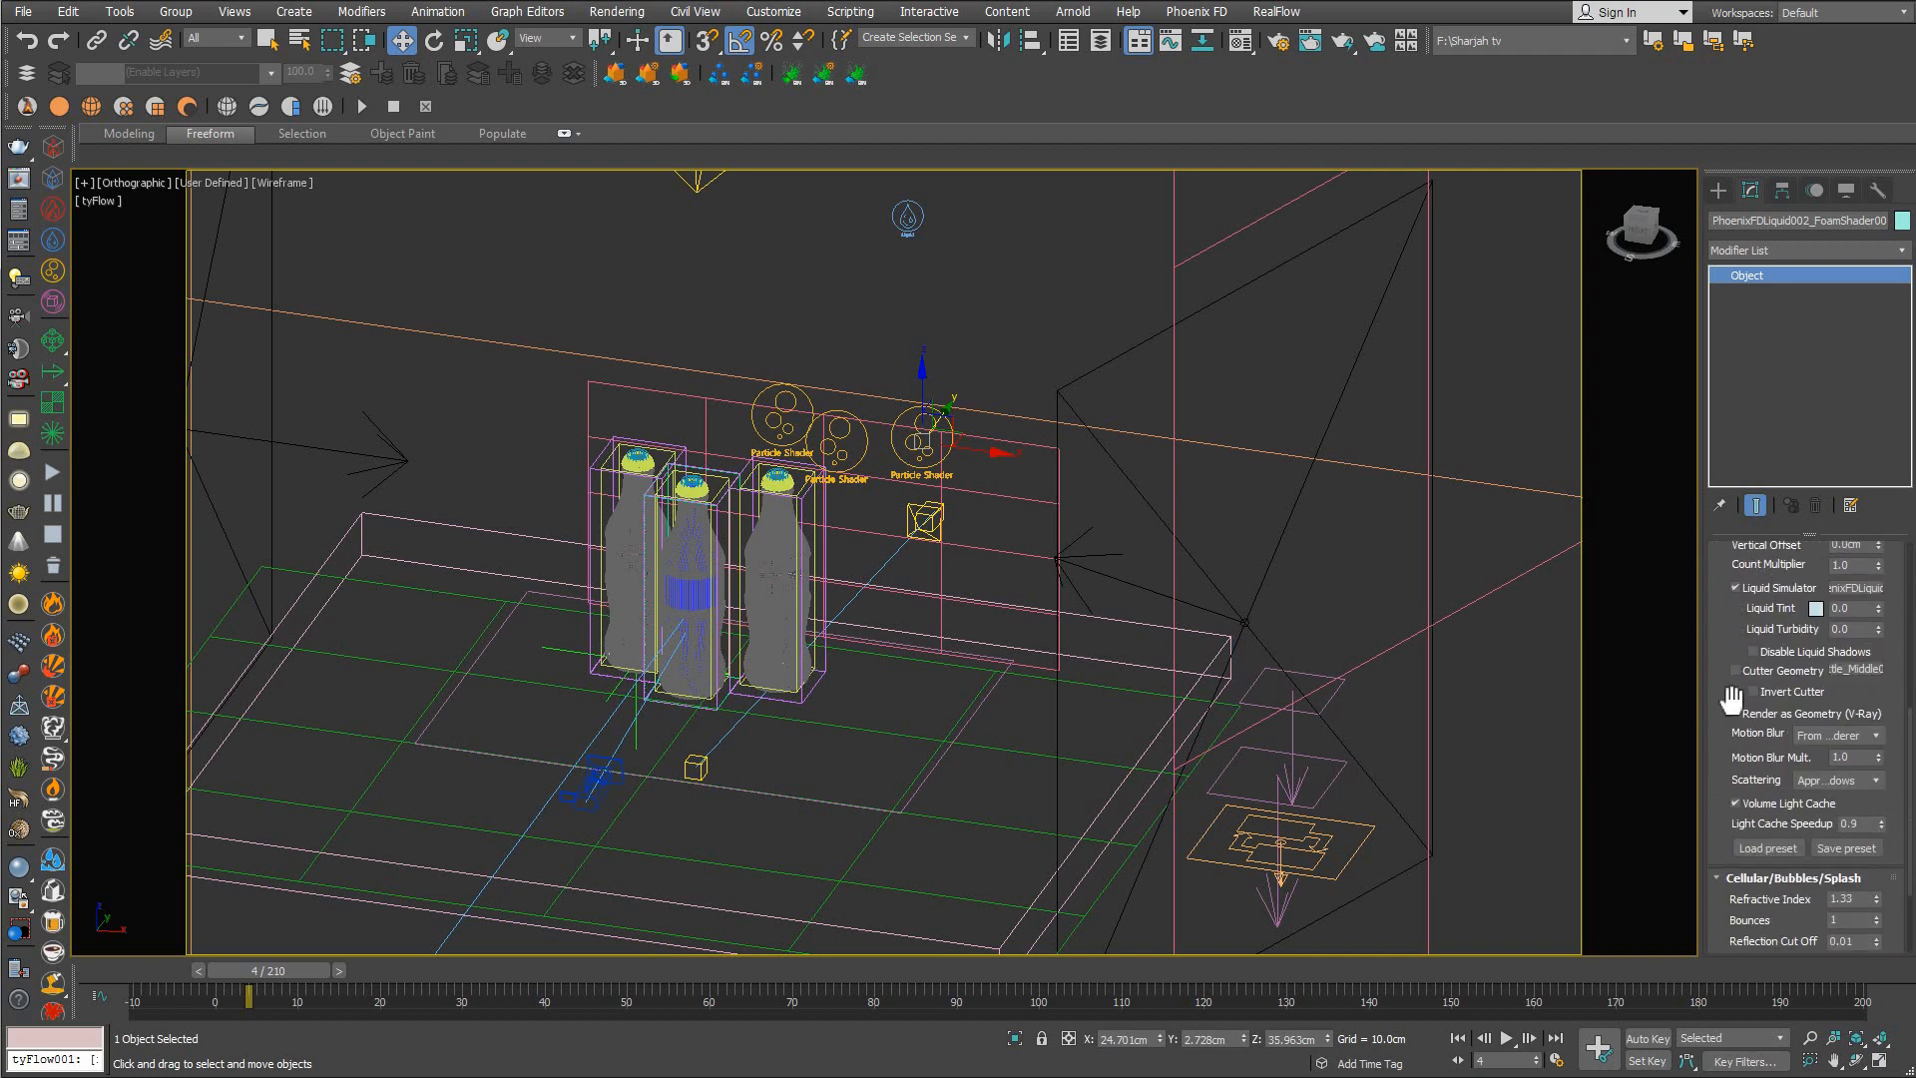
scroll(1727, 691, "down", 2)
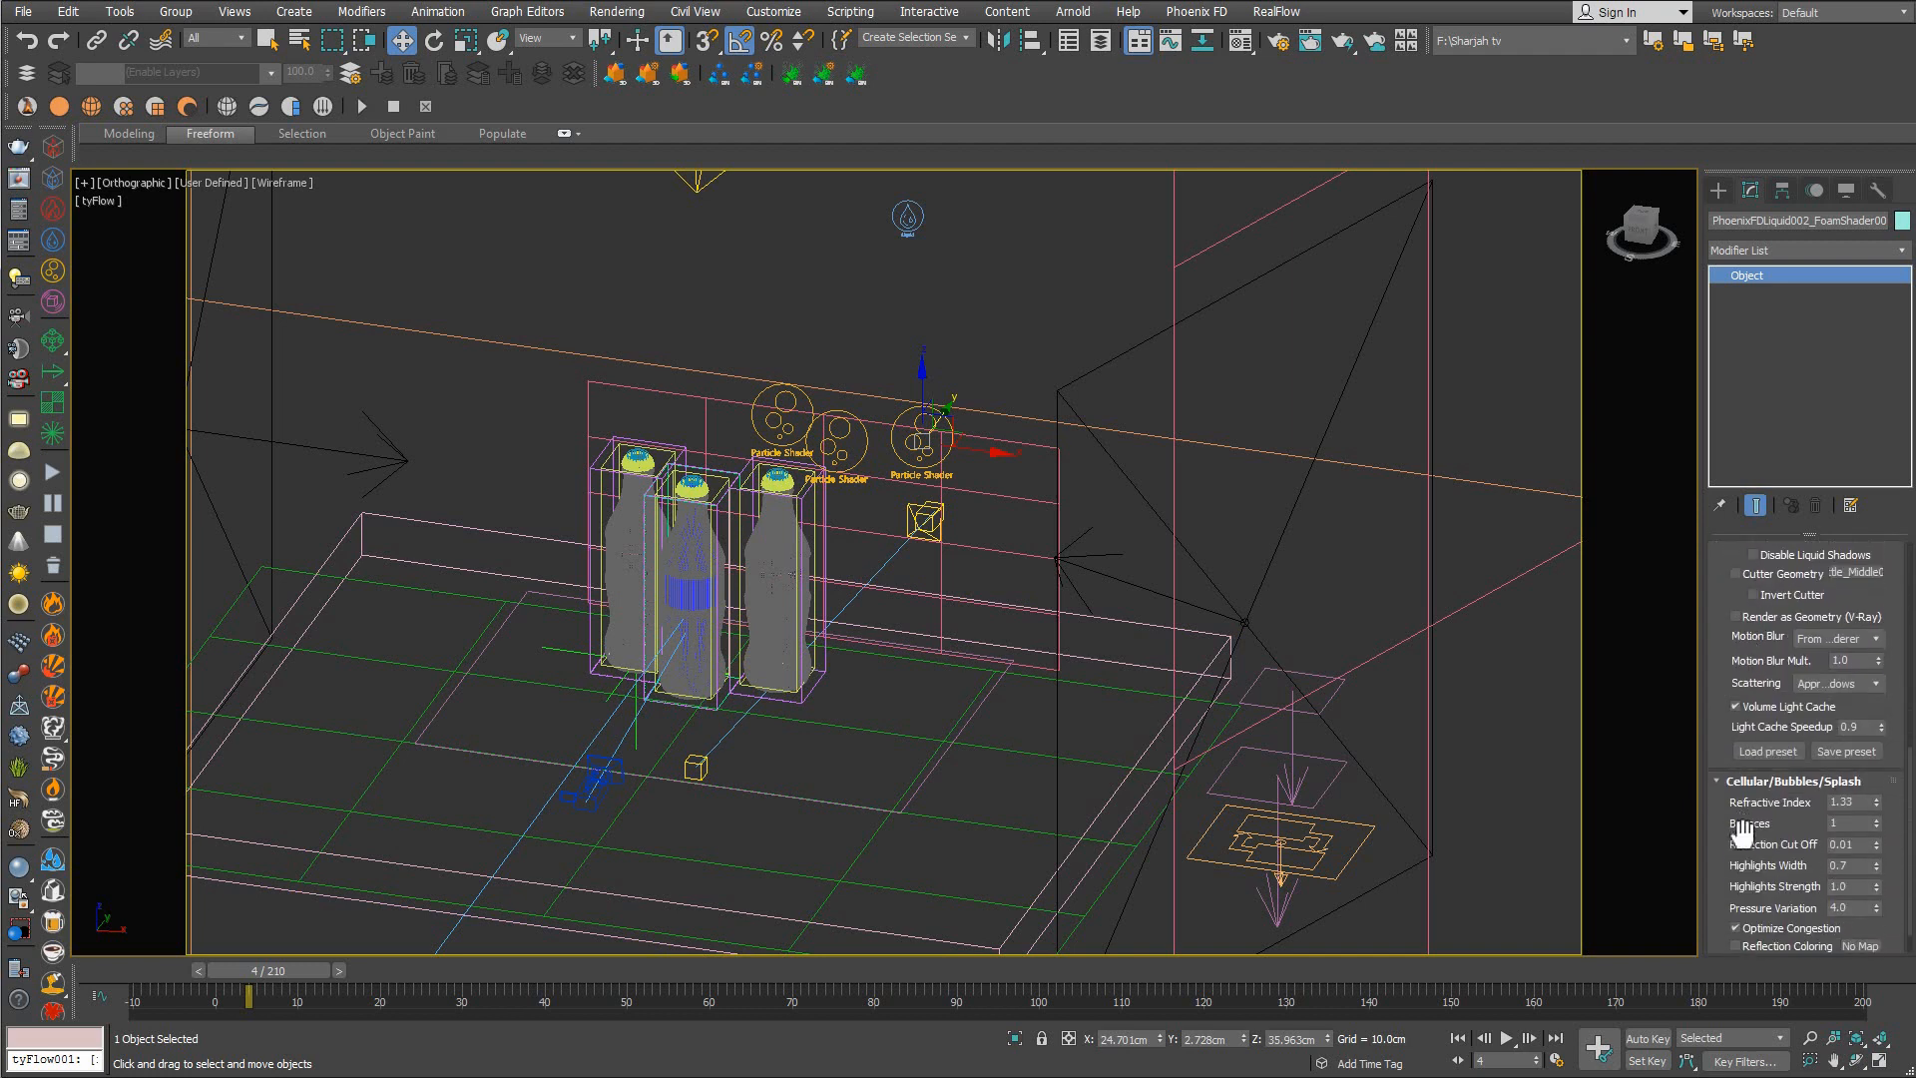
scroll(1731, 858, "down", 1)
scroll(1721, 704, "up", 7)
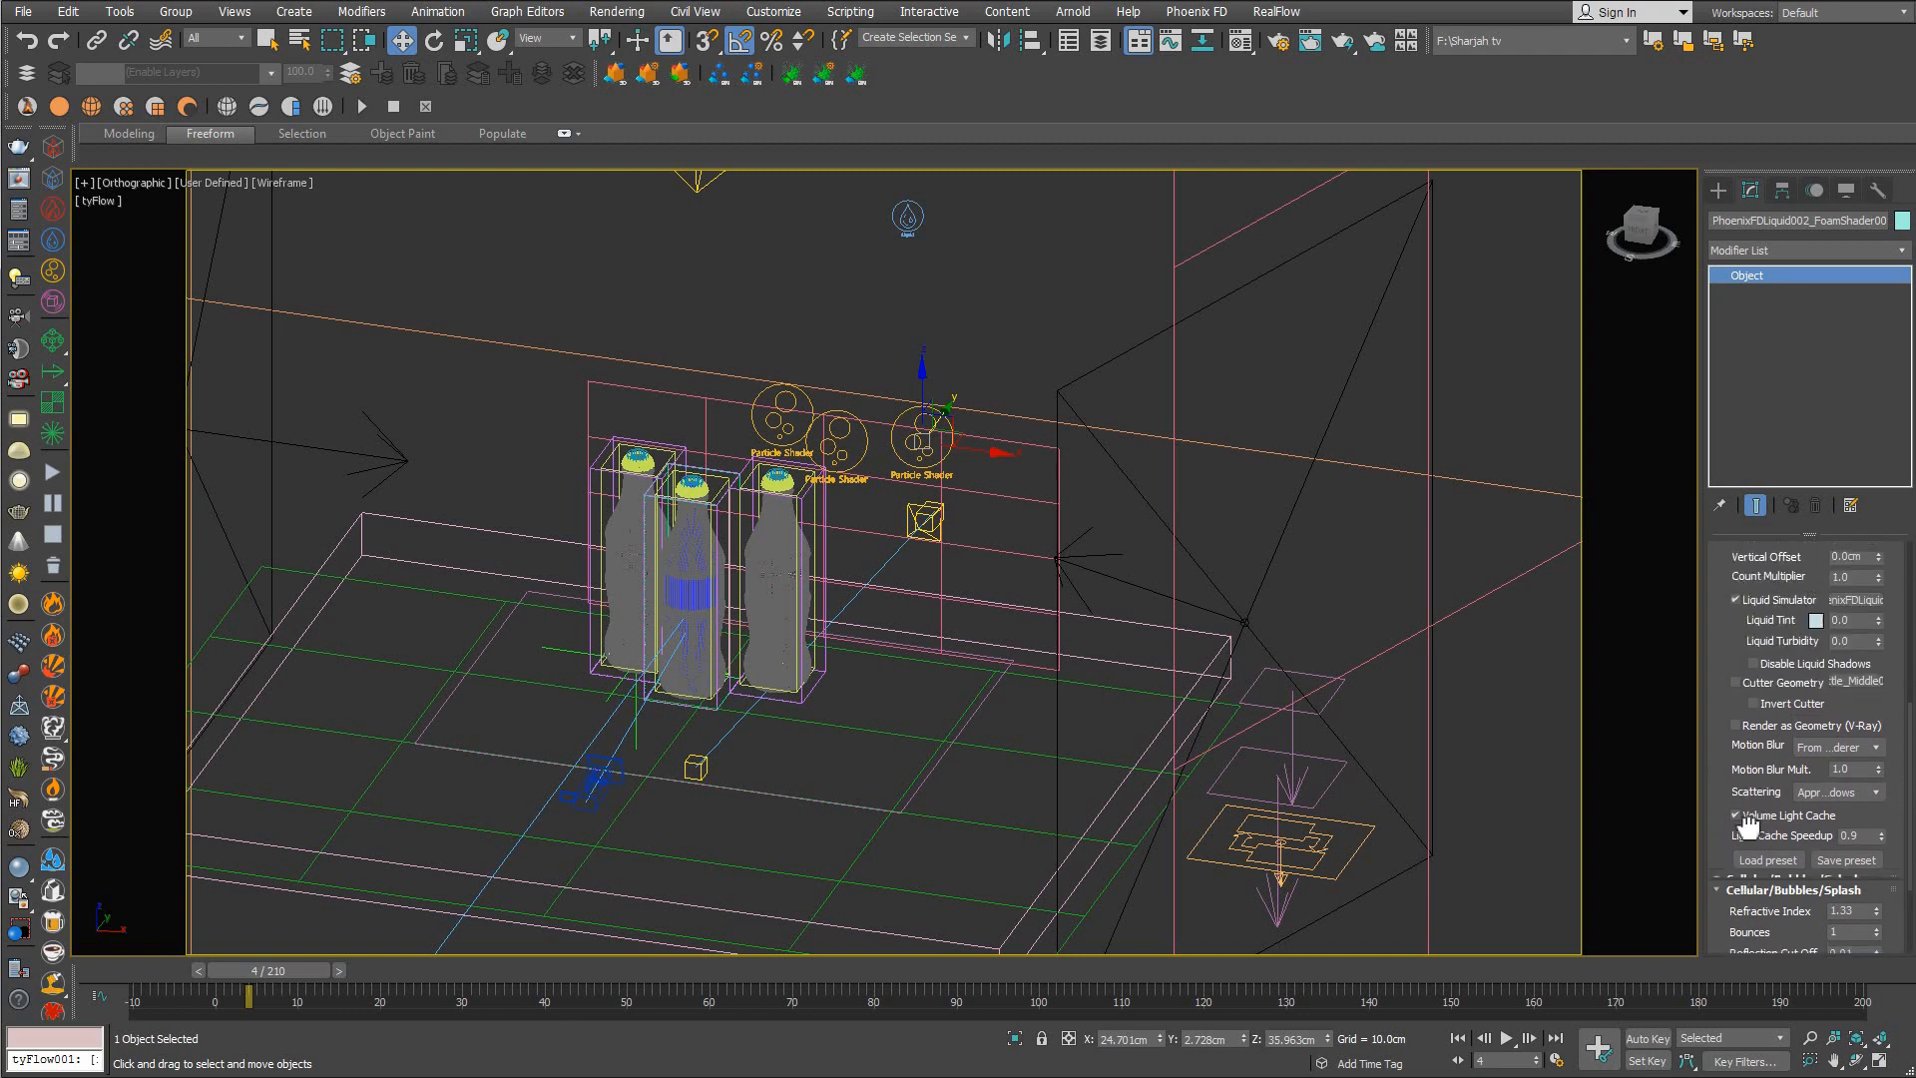
scroll(1728, 634, "up", 3)
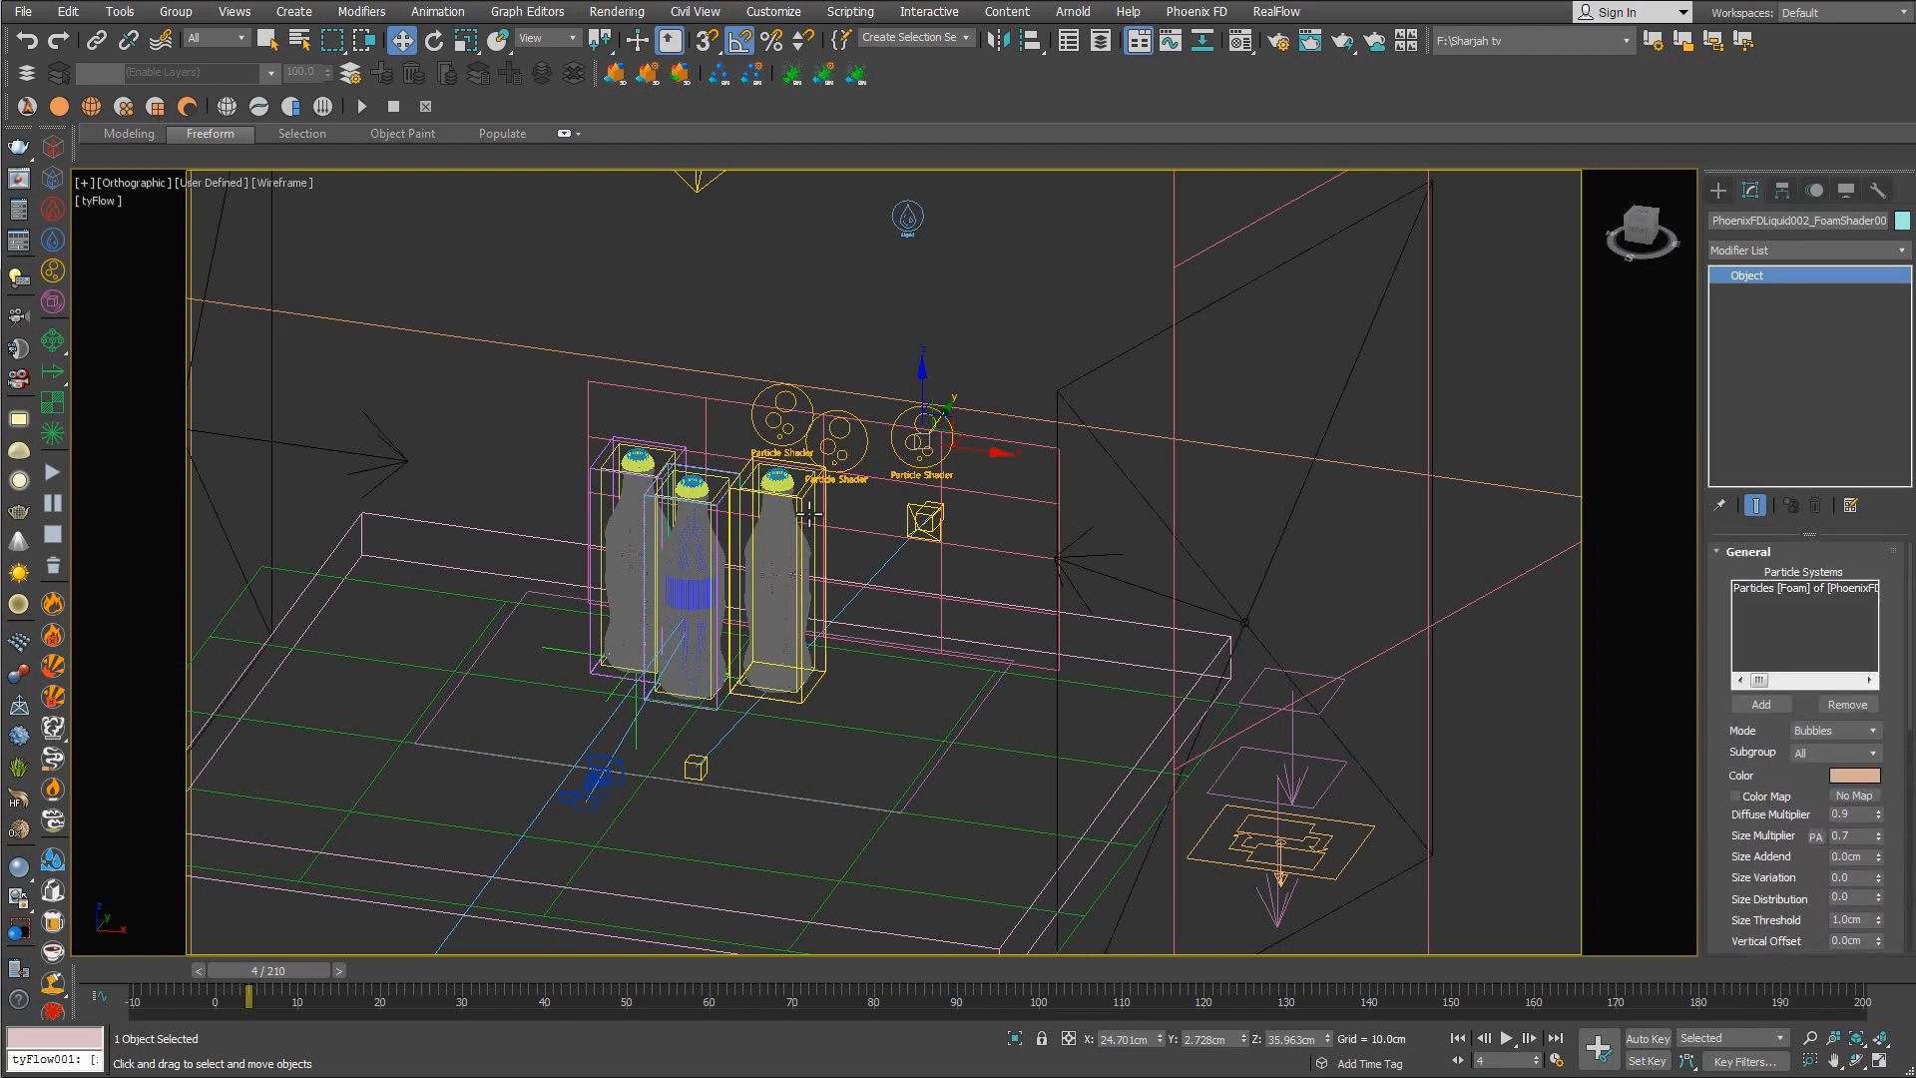
Inspect the three bottles and their particle shaders up close, including from the perspective view
middle_click_drag(848, 482, 916, 519)
scroll(918, 518, "up", 3)
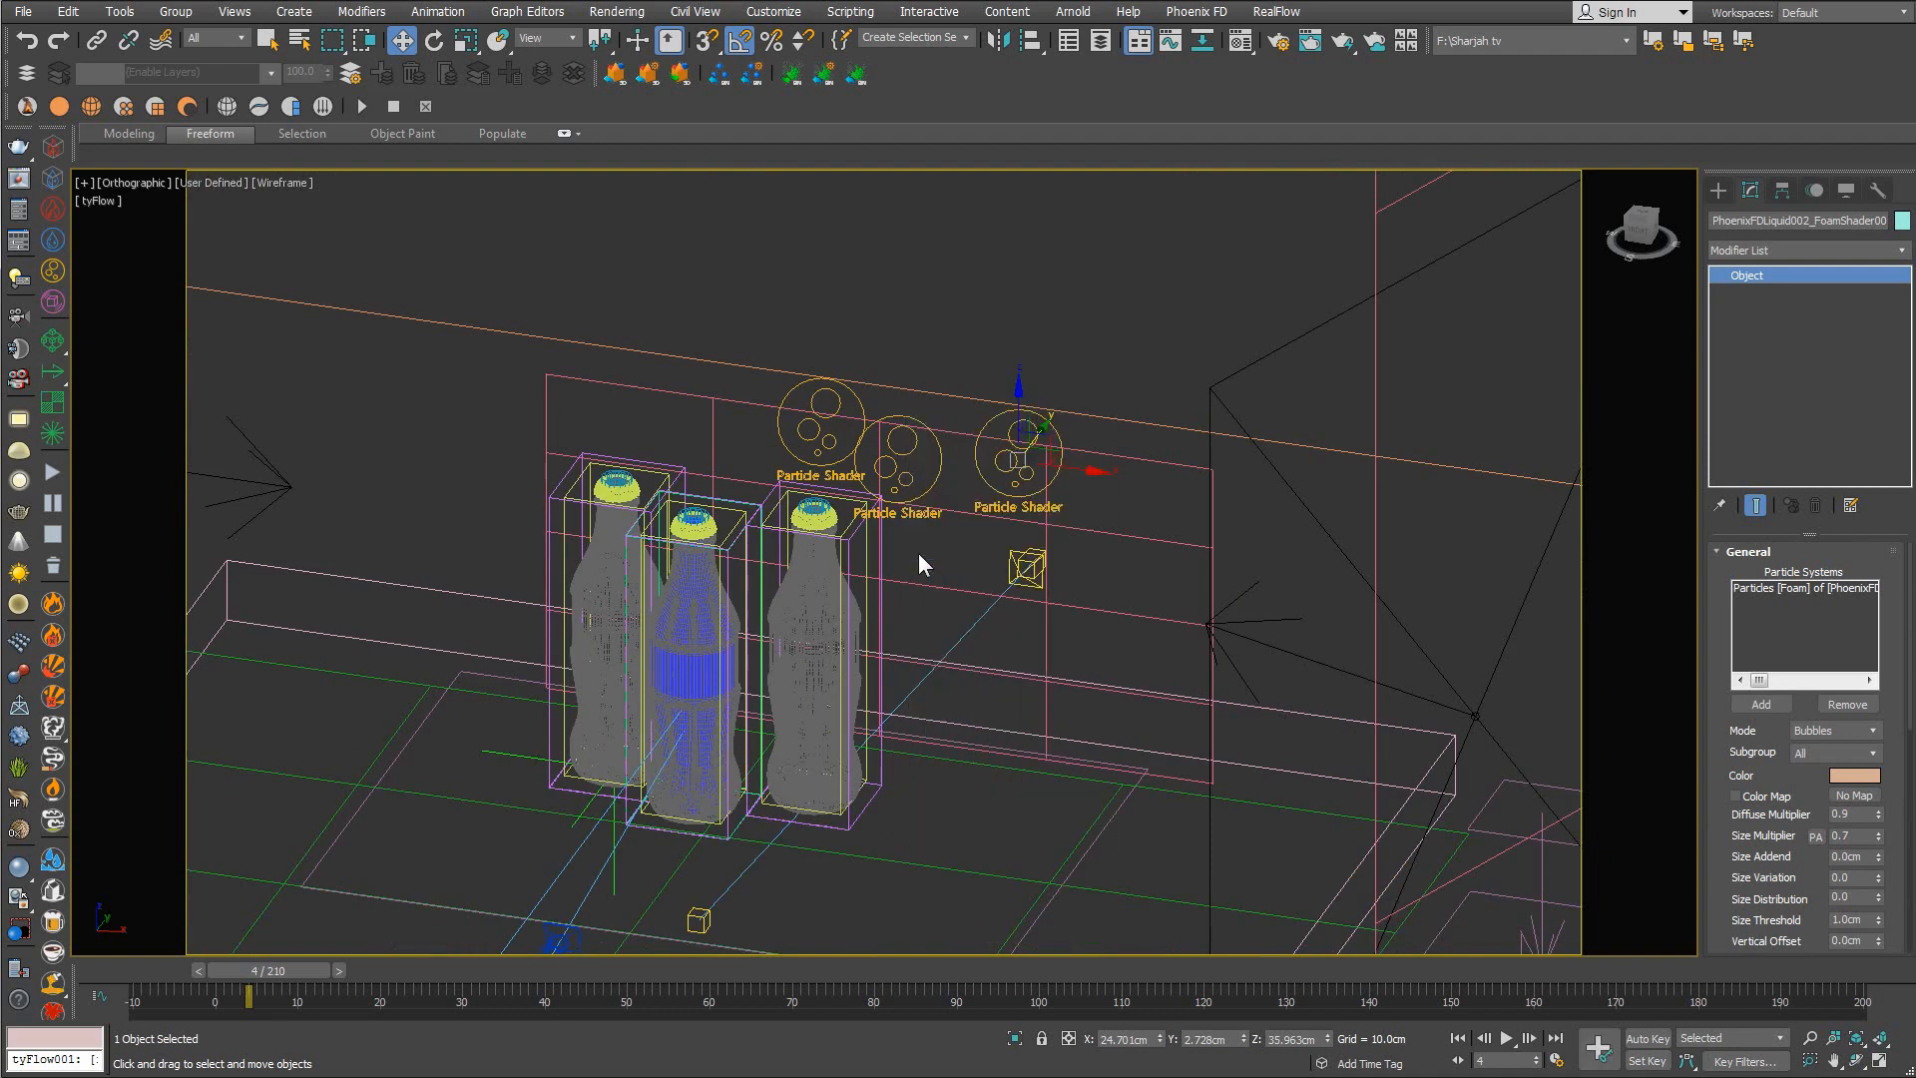
scroll(920, 714, "down", 3)
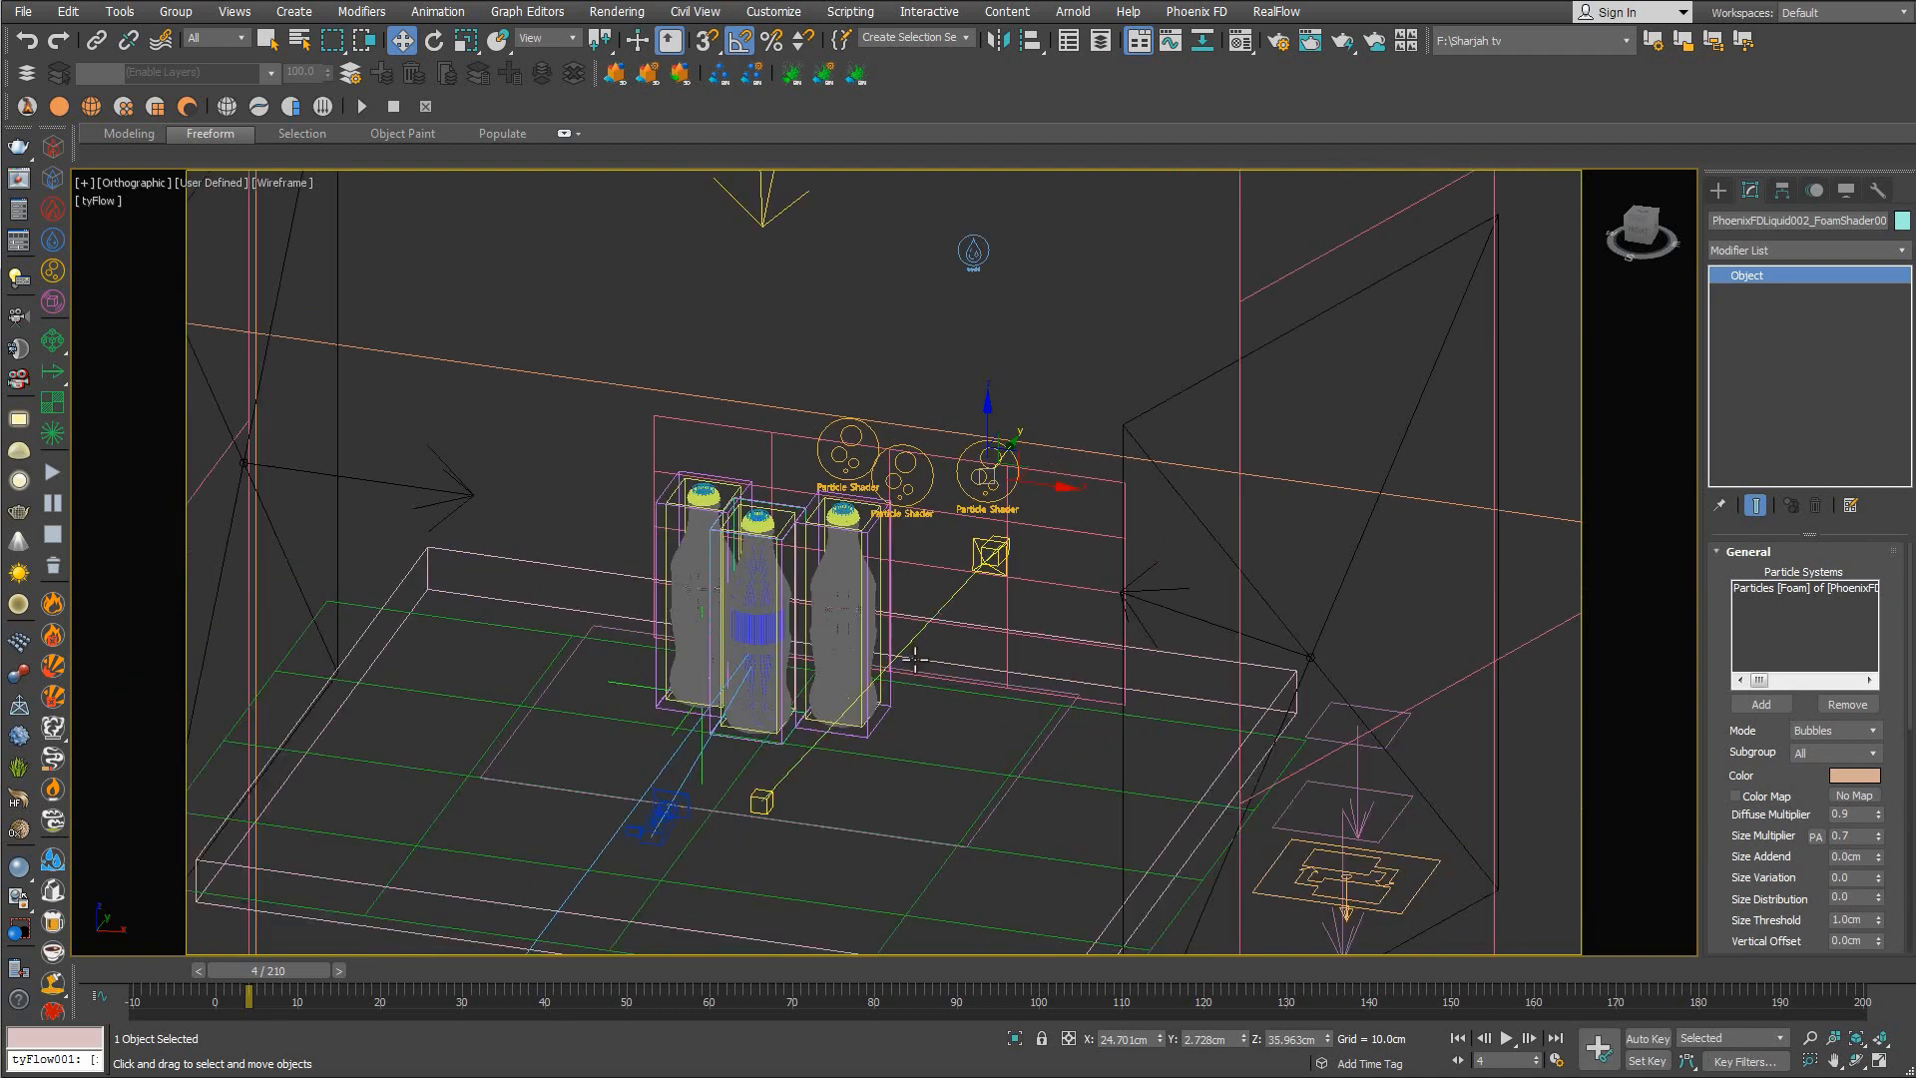
key("p")
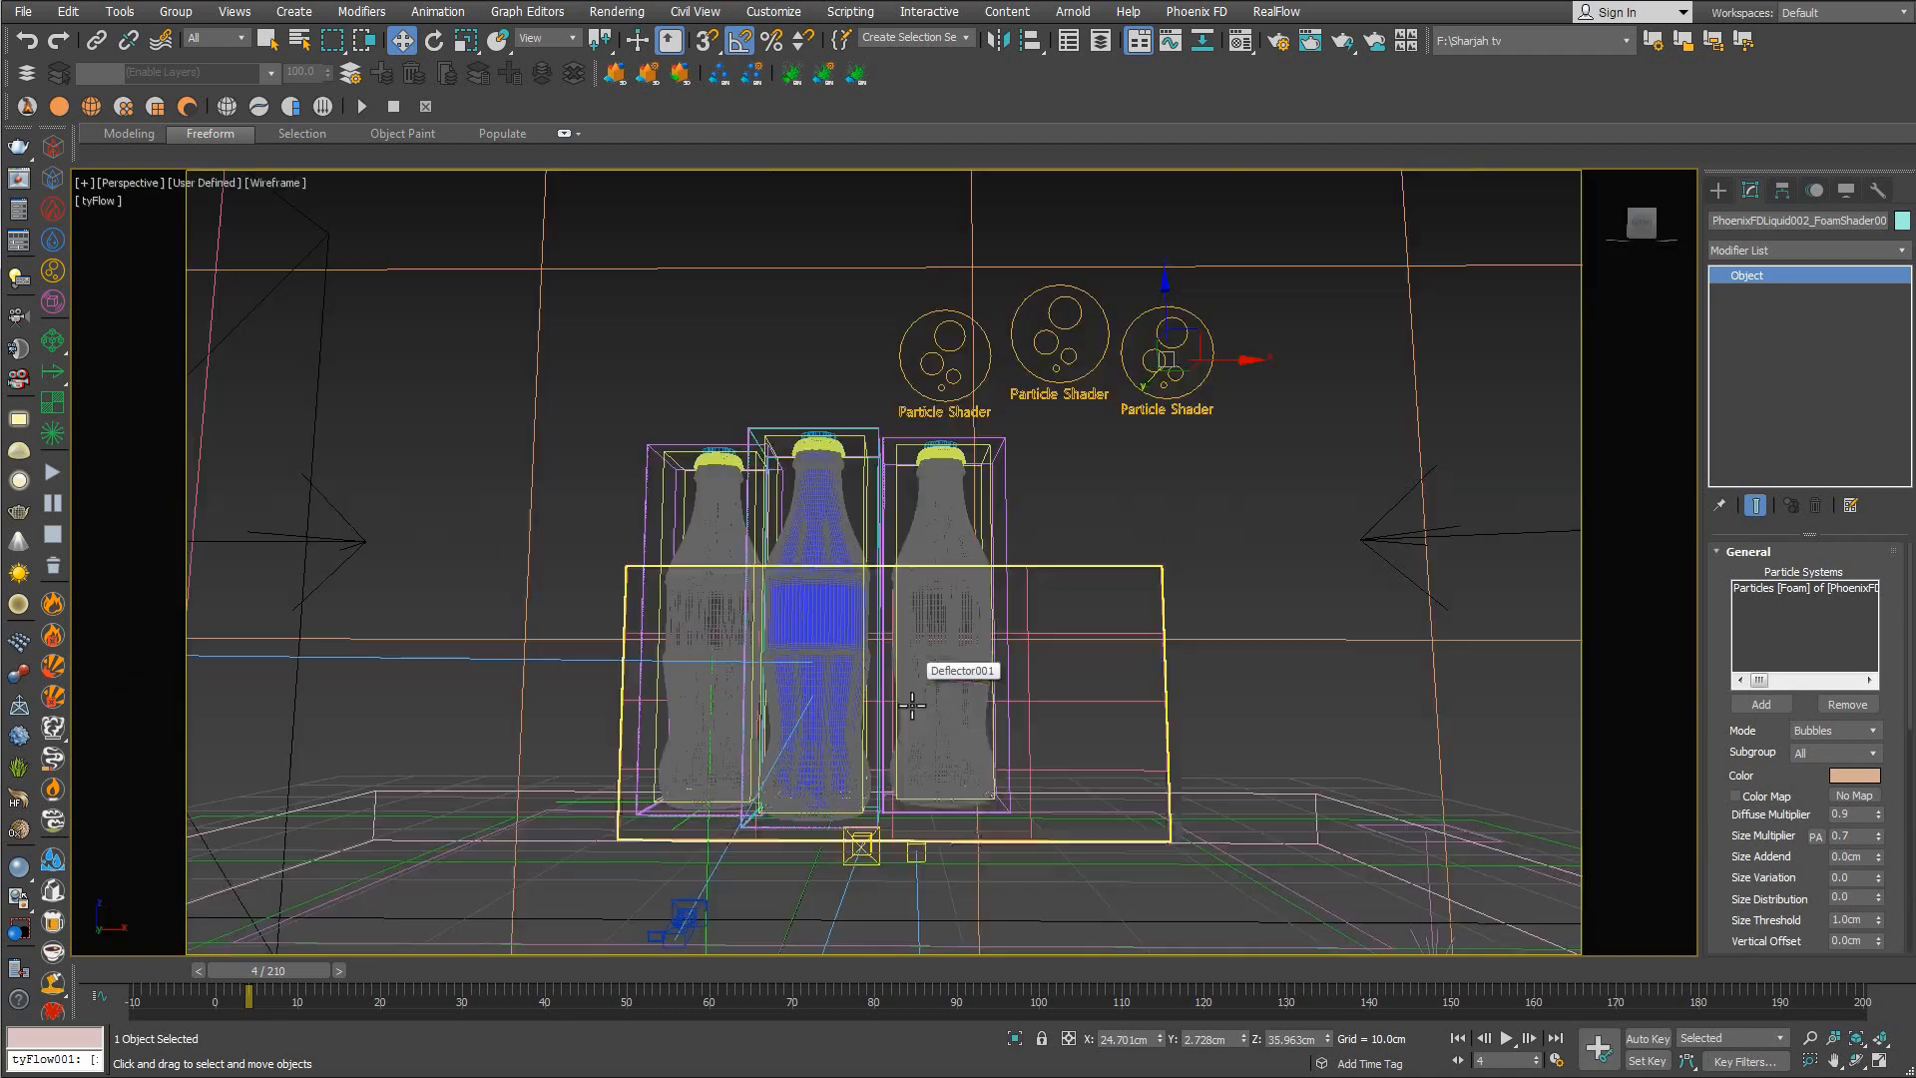
right_click(1073, 530)
left_click(1084, 556)
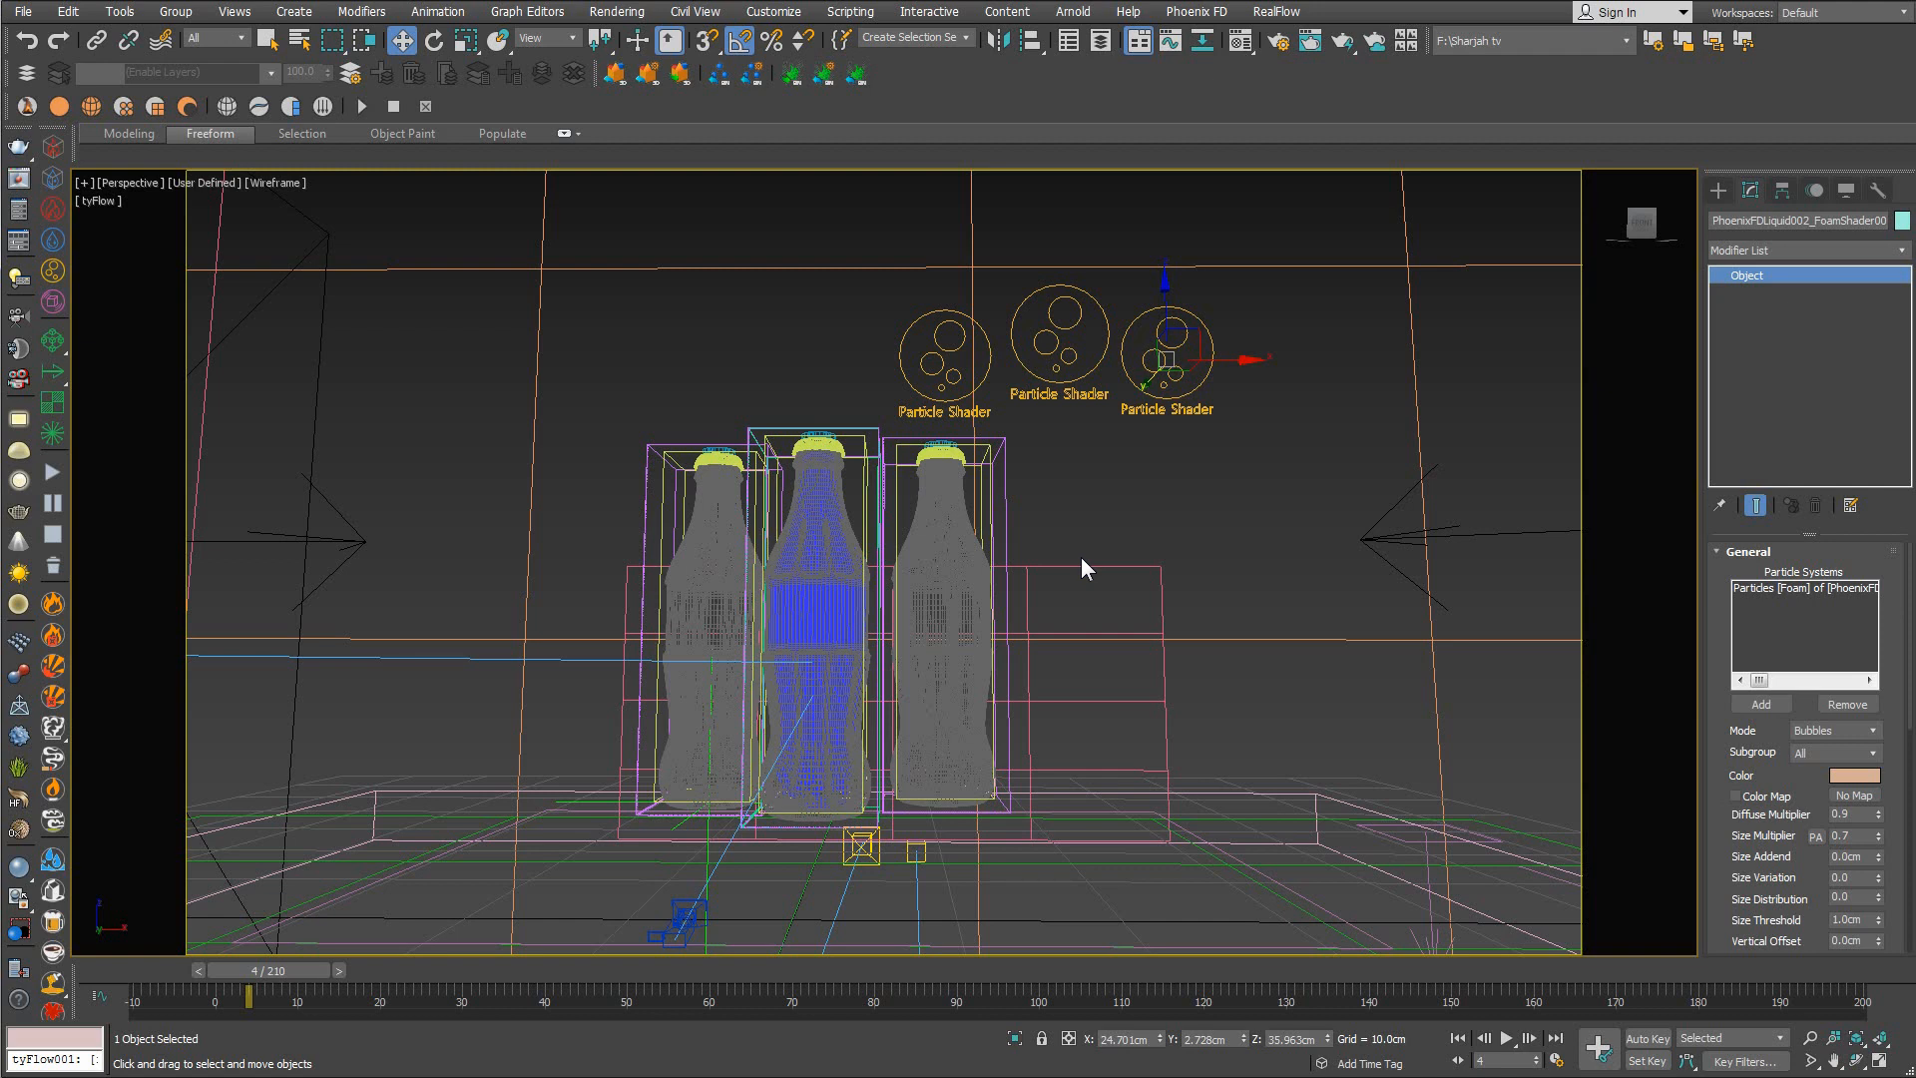
right_click(1057, 454)
left_click(1059, 470)
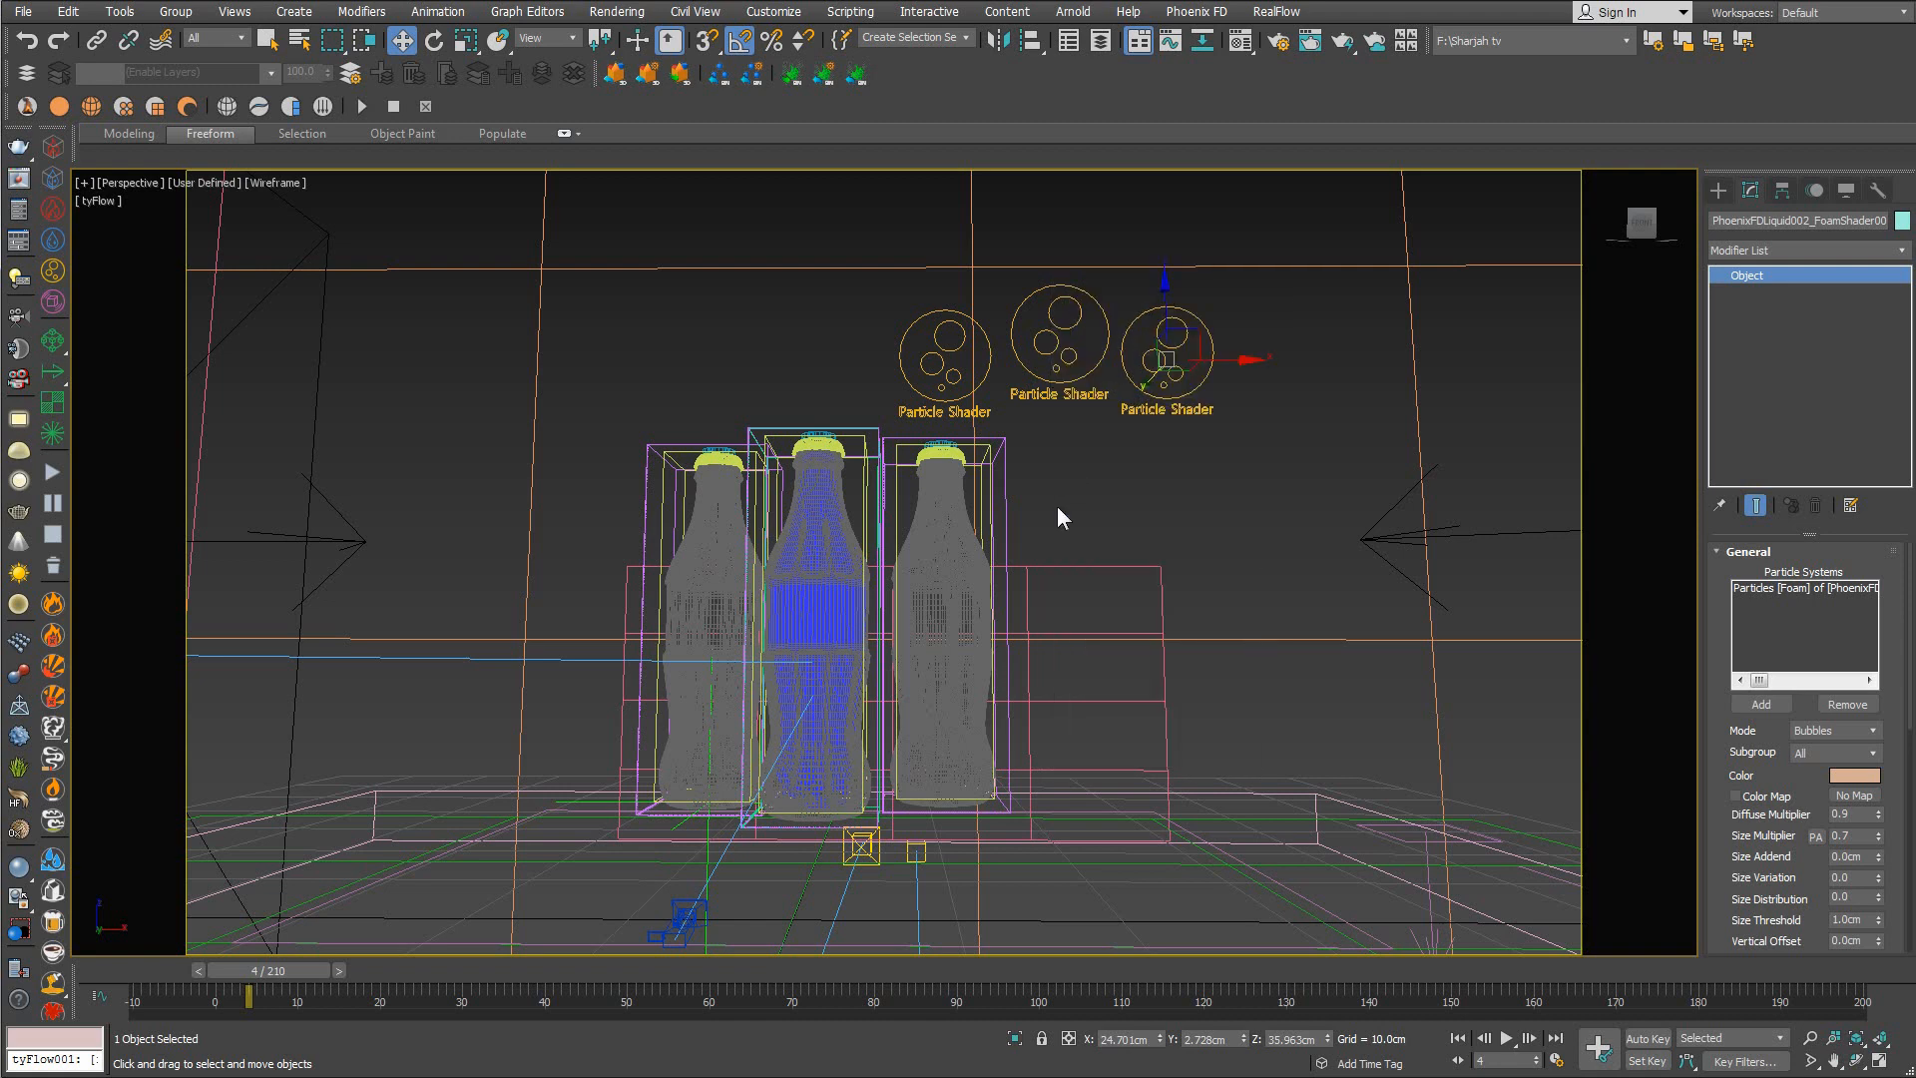